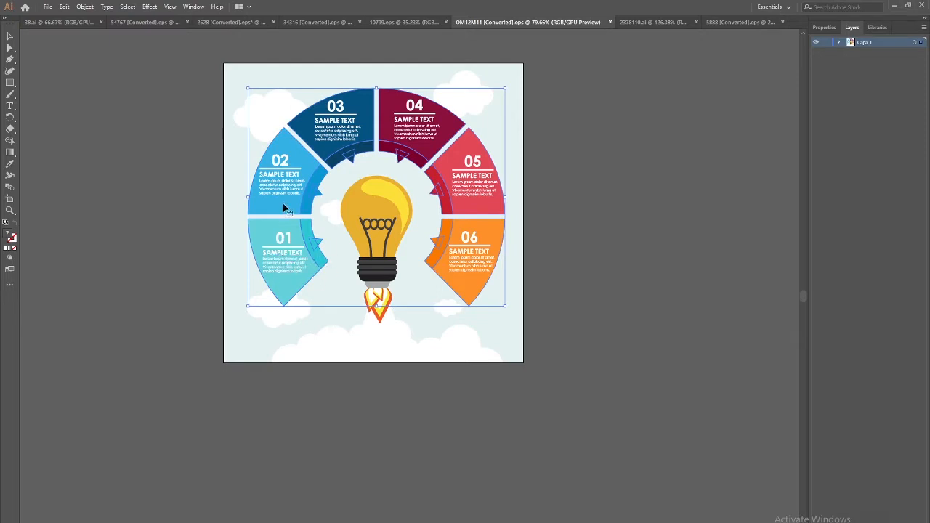
Shift-select every cloud, large and small, plus the bulb-and-rocket group on the artboard
click(160, 269)
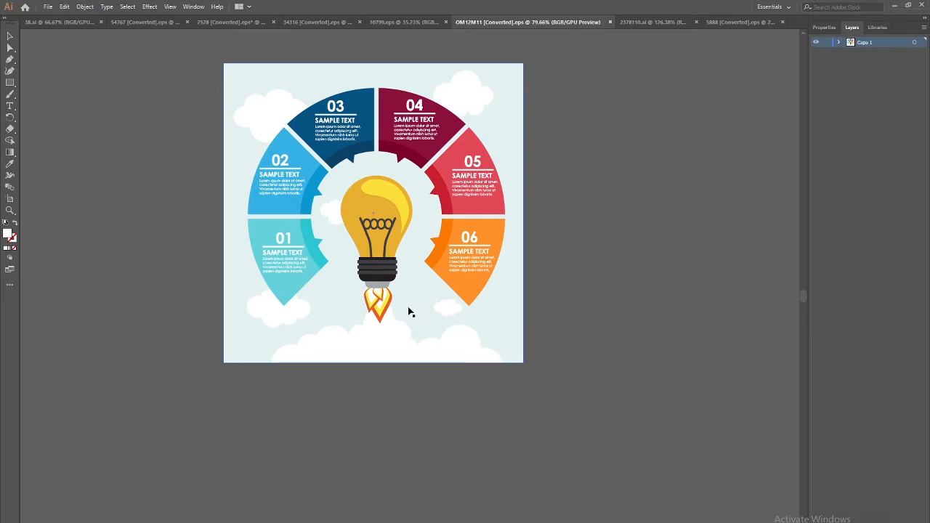
click(276, 325)
click(479, 90)
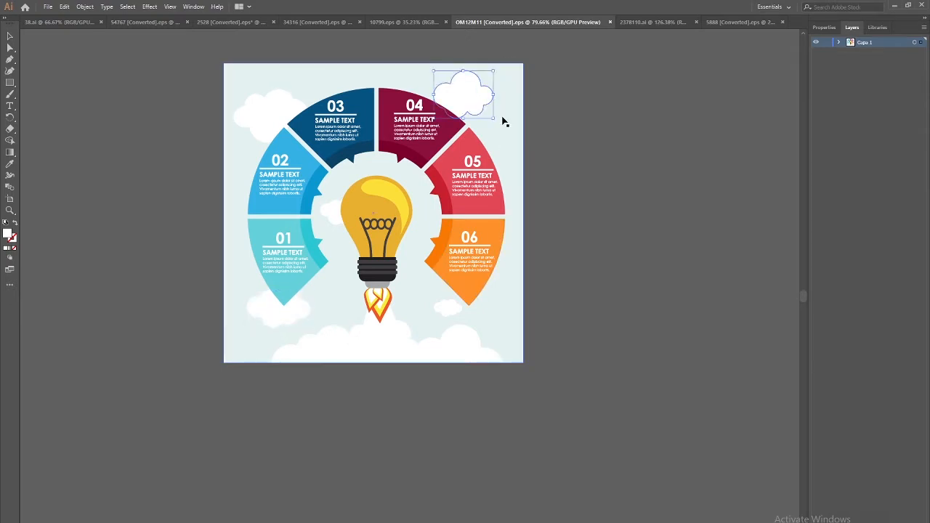
key(shift+Tab)
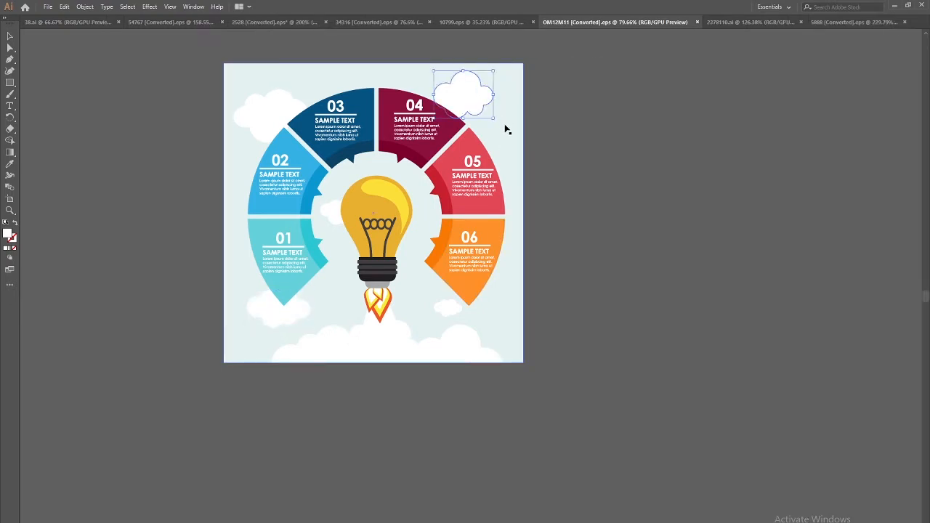
key(shift+Tab)
click(268, 100)
shift+click(453, 93)
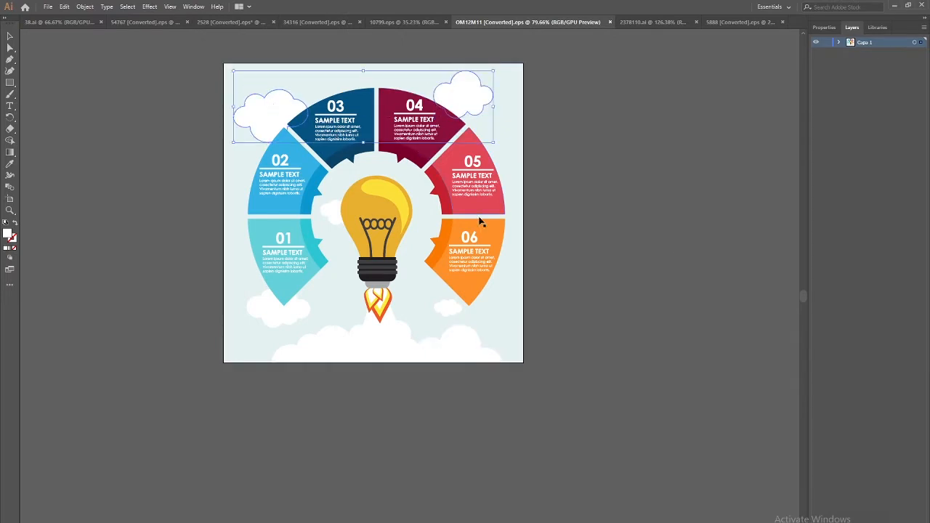
shift+click(458, 347)
shift+click(331, 349)
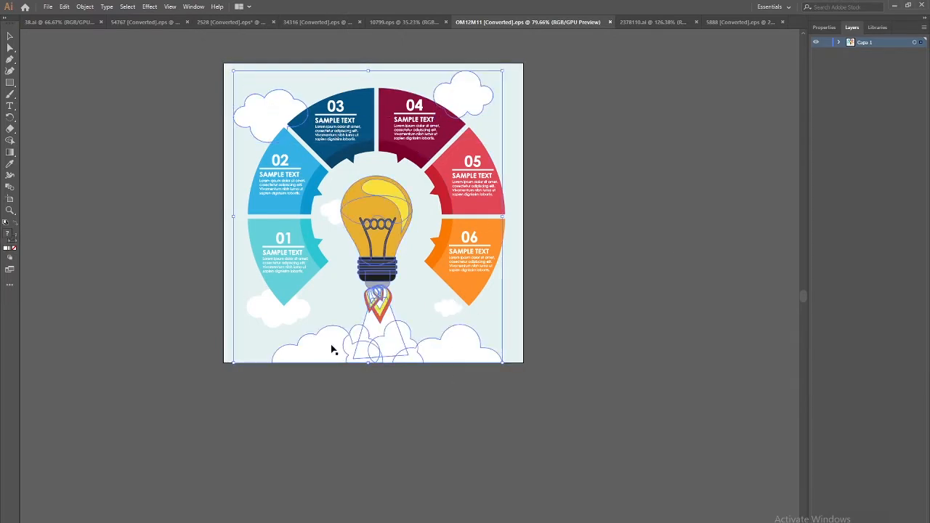
shift+click(270, 315)
shift+click(458, 314)
shift+click(332, 218)
Cut the clouds, bulb and rocket and paste them in place on a new Layer 2
key(Delete)
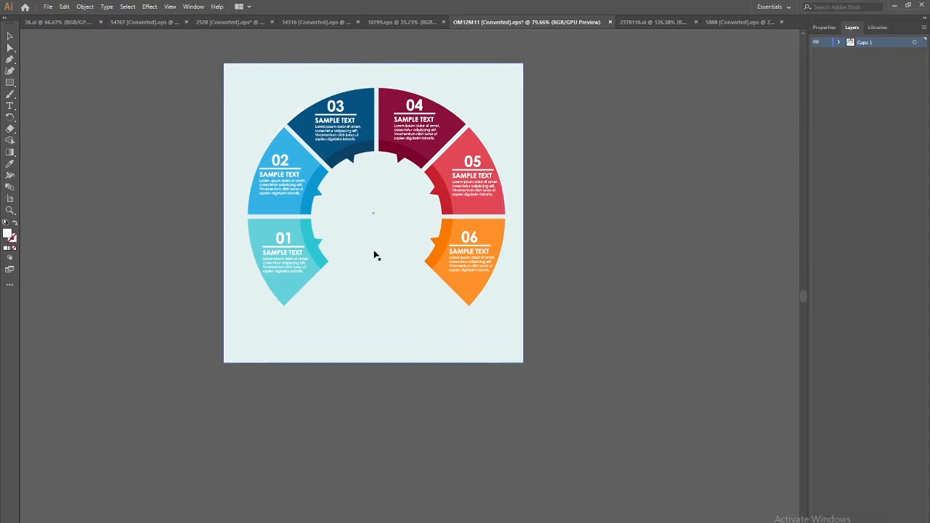
key(ctrl+l)
key(ctrl+f)
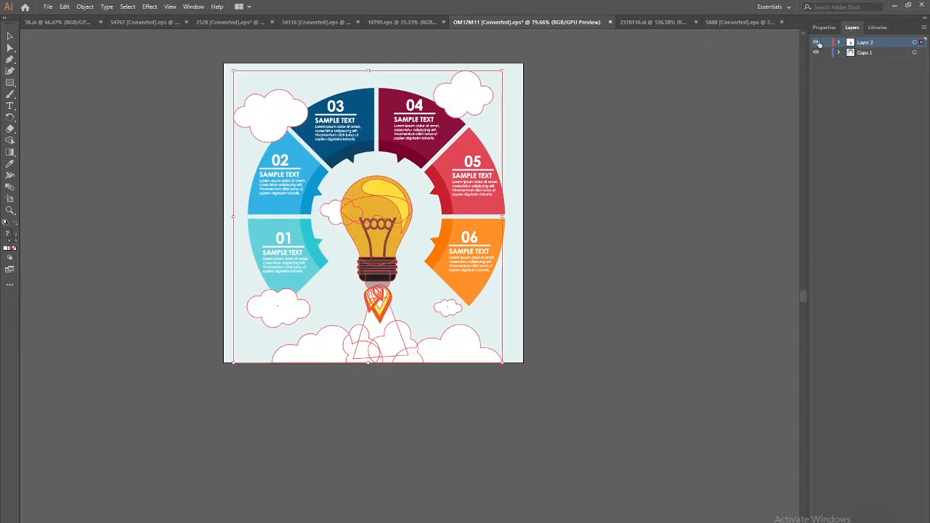
drag(871, 47, 870, 119)
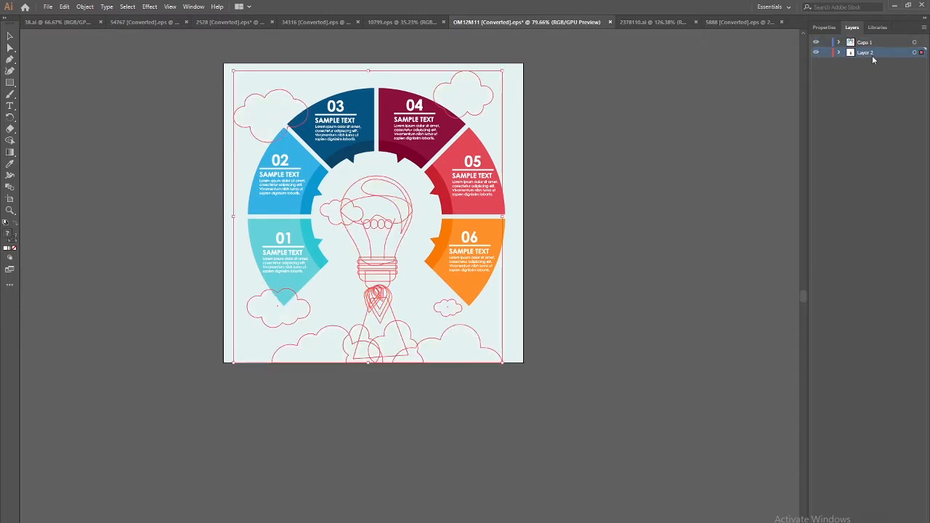
key(ctrl+z)
click(634, 225)
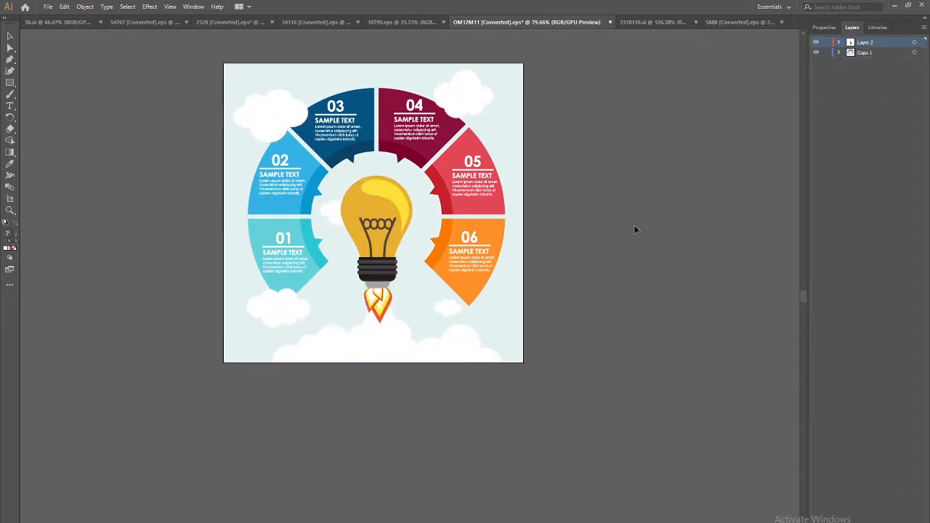
Hide Layer 2 and remove the coloured ring segments from Capa 1
click(816, 42)
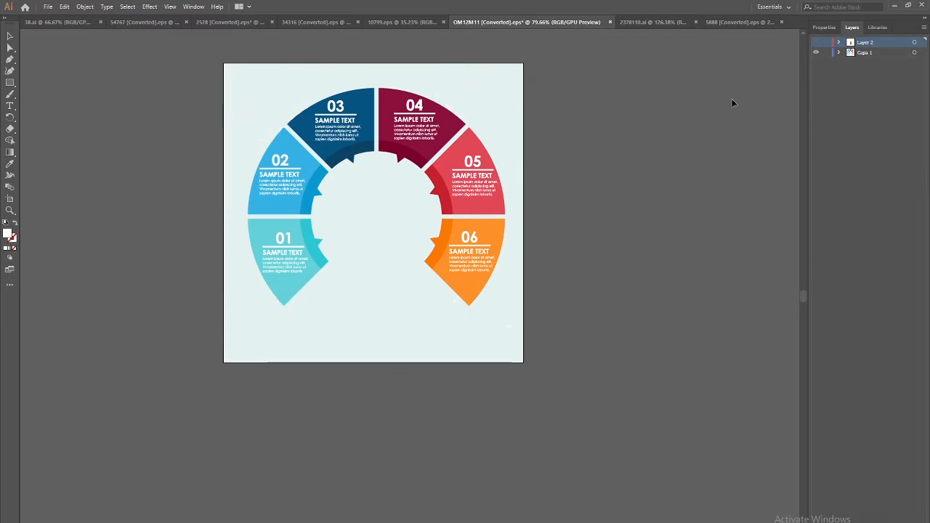
click(444, 244)
key(Delete)
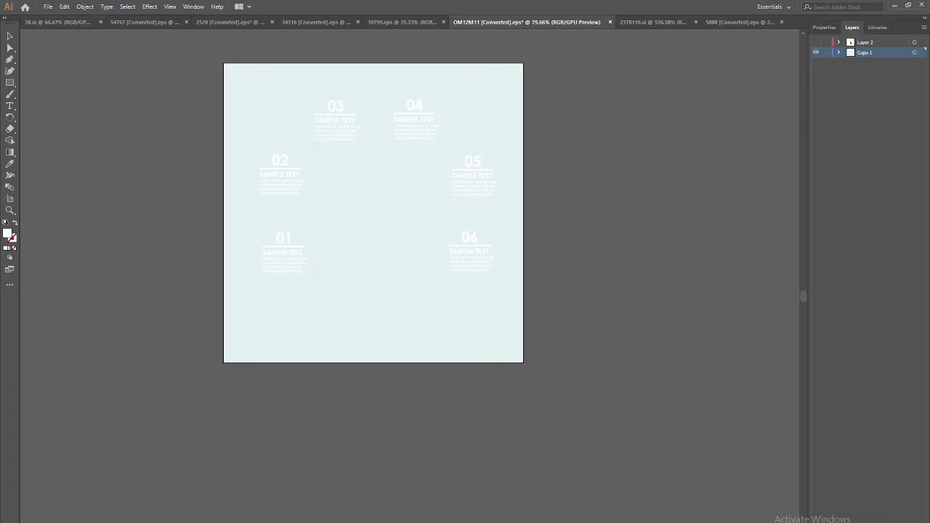
Paste the ring segments in place on a new Layer 3, then hide that layer
key(ctrl+l)
key(ctrl+f)
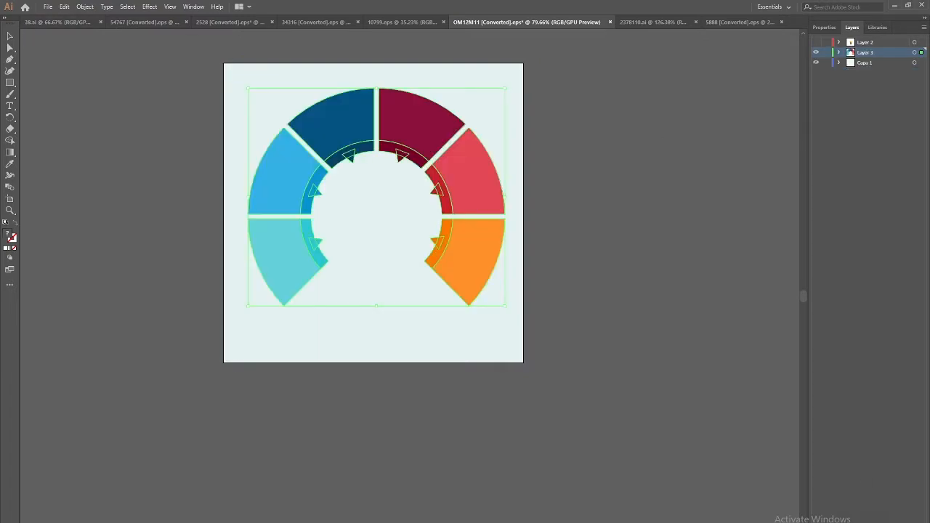
click(815, 53)
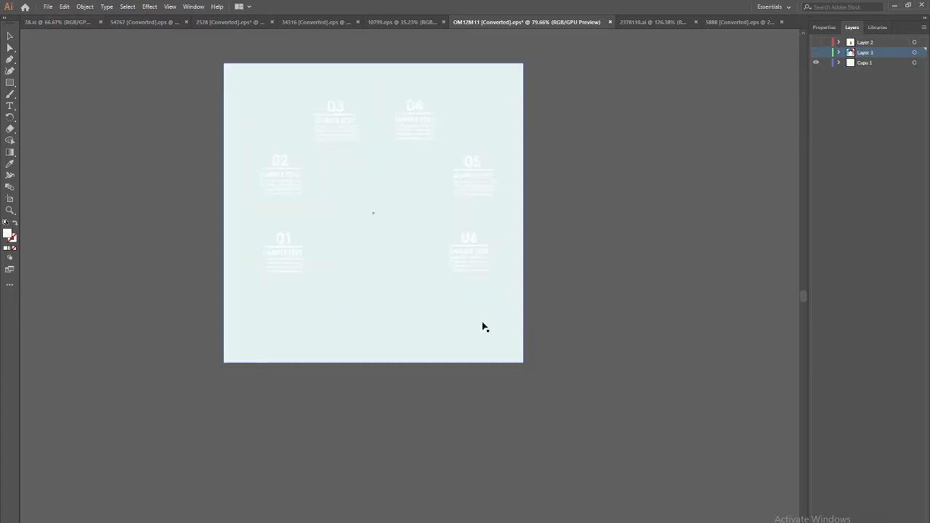
Select and cut the six numbered text groups 01 through 06
click(475, 242)
shift+click(474, 177)
shift+click(428, 128)
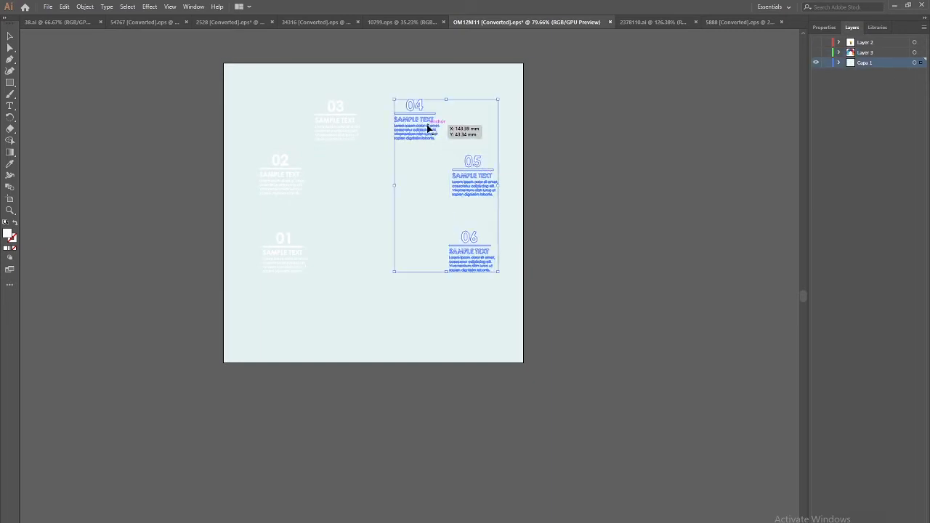
shift+click(345, 125)
shift+click(281, 173)
shift+click(284, 251)
key(ctrl+x)
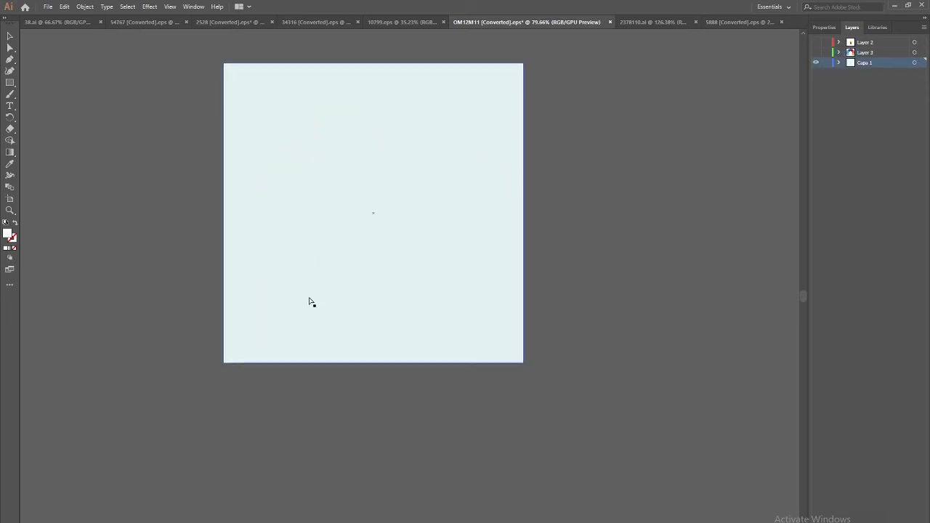
Paste the numbered text in place on the visible, targeted Layer 3 and ungroup it
click(816, 50)
click(858, 54)
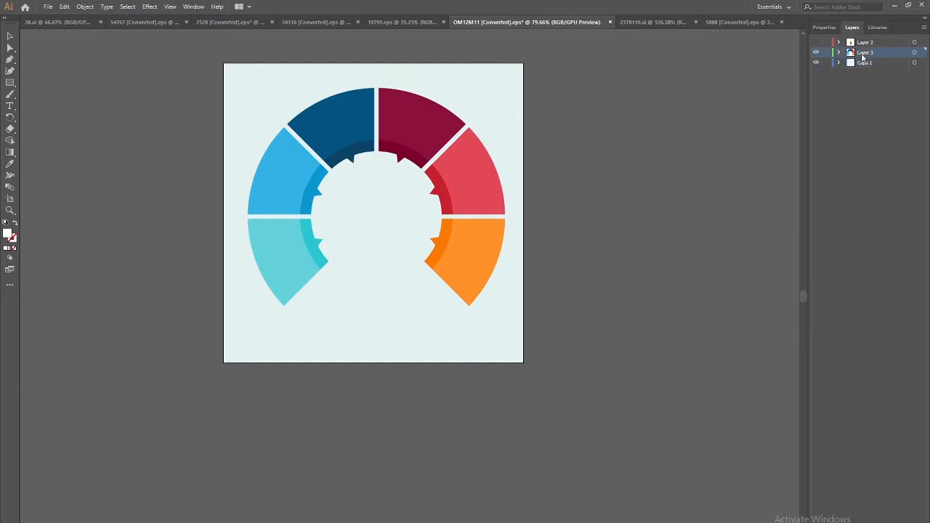
key(ctrl+f)
right_click(475, 181)
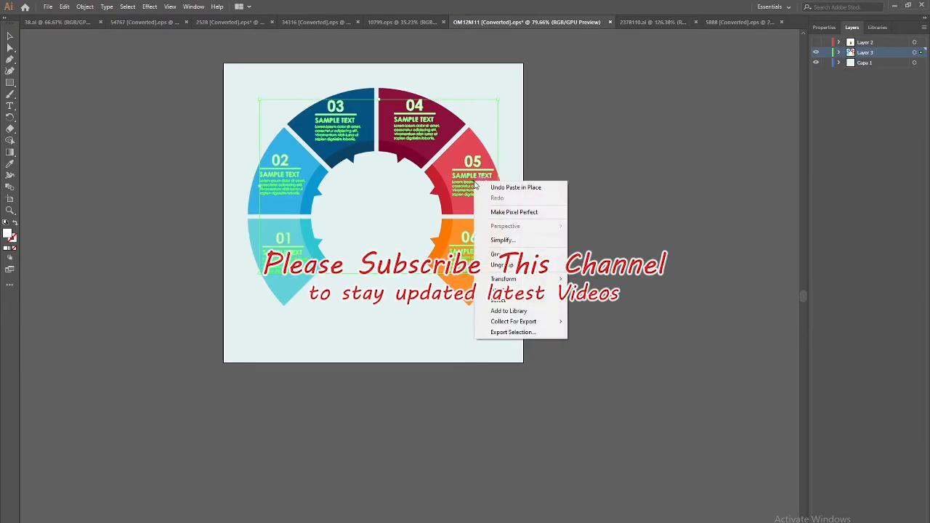
click(516, 266)
Hide the light-cyan Capa 1 background and marquee-select the whole ring artwork
click(652, 280)
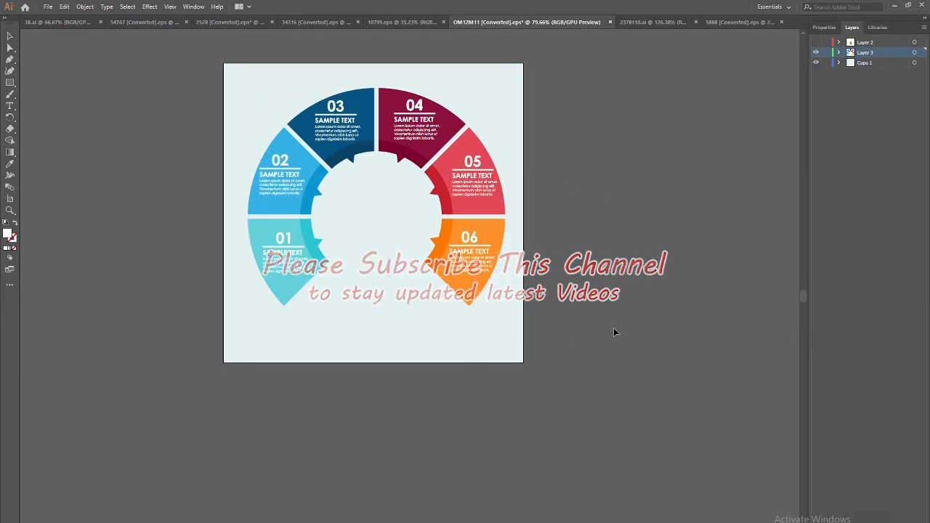
click(818, 64)
drag(400, 236, 553, 324)
Ungroup the ring artwork and its inner-ring arrow shapes
click(554, 324)
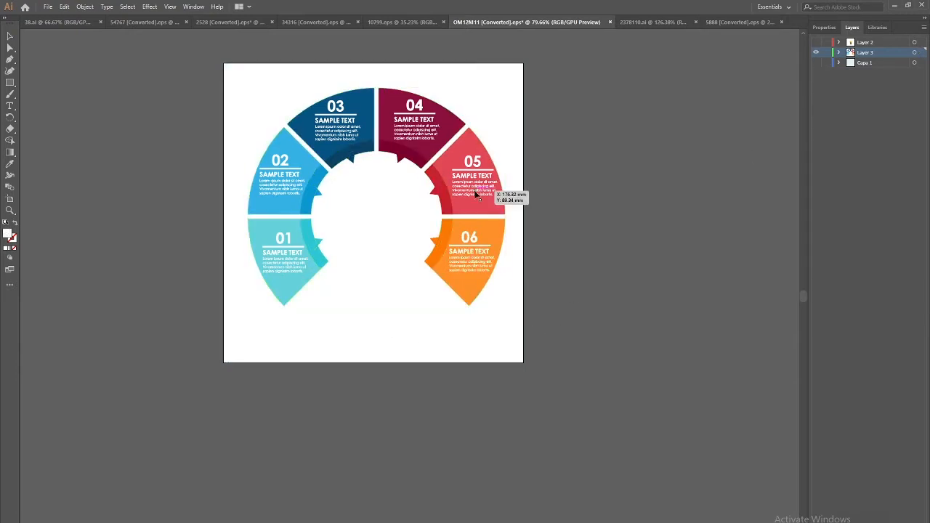
right_click(448, 205)
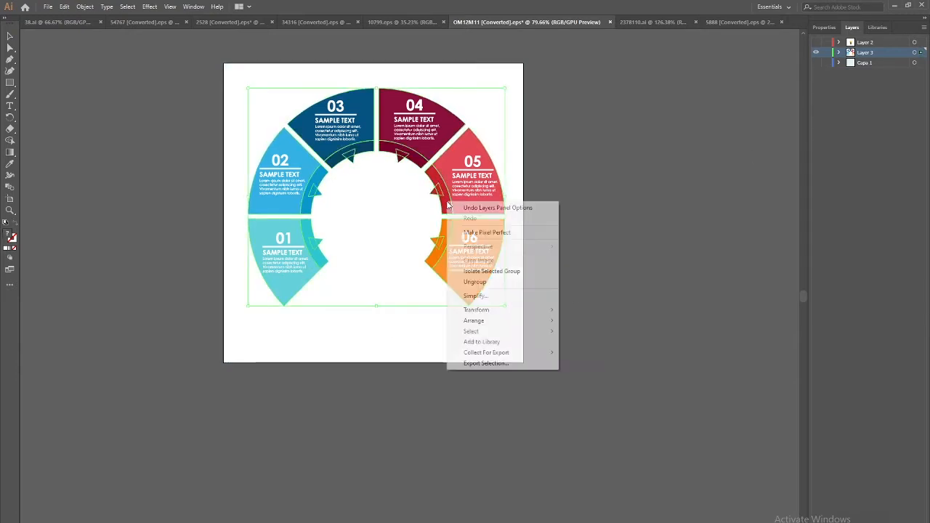
click(475, 282)
click(409, 260)
drag(465, 293, 493, 308)
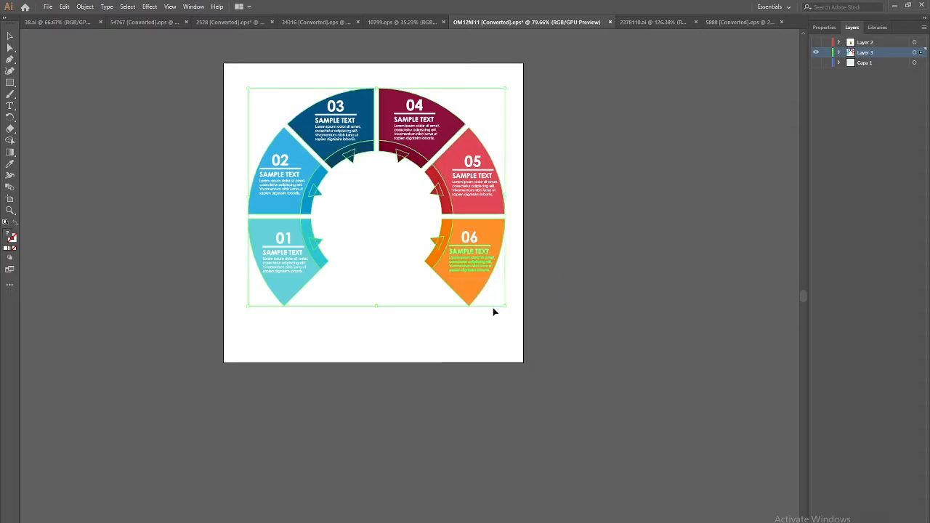
click(455, 323)
click(441, 191)
right_click(441, 192)
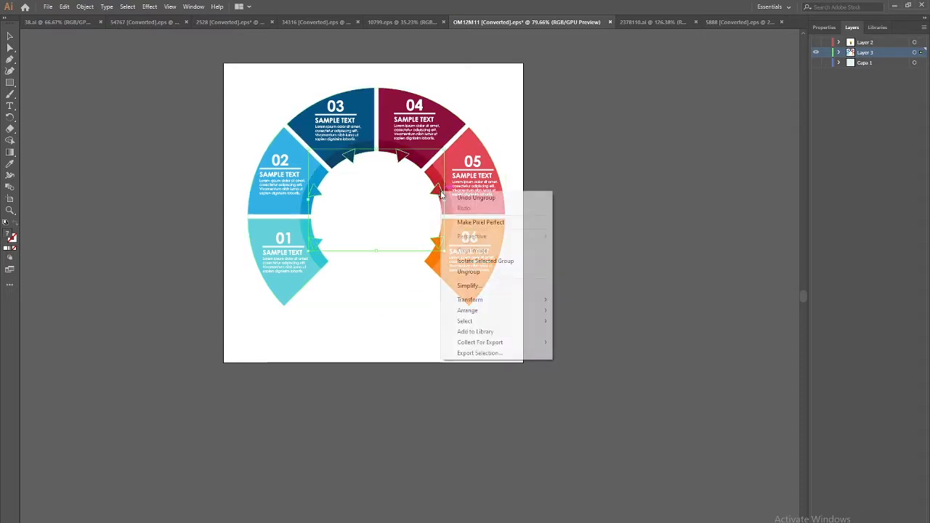
click(448, 272)
click(417, 350)
Ungroup the ring segment group into individual segments
click(438, 266)
click(434, 243)
click(442, 270)
right_click(442, 270)
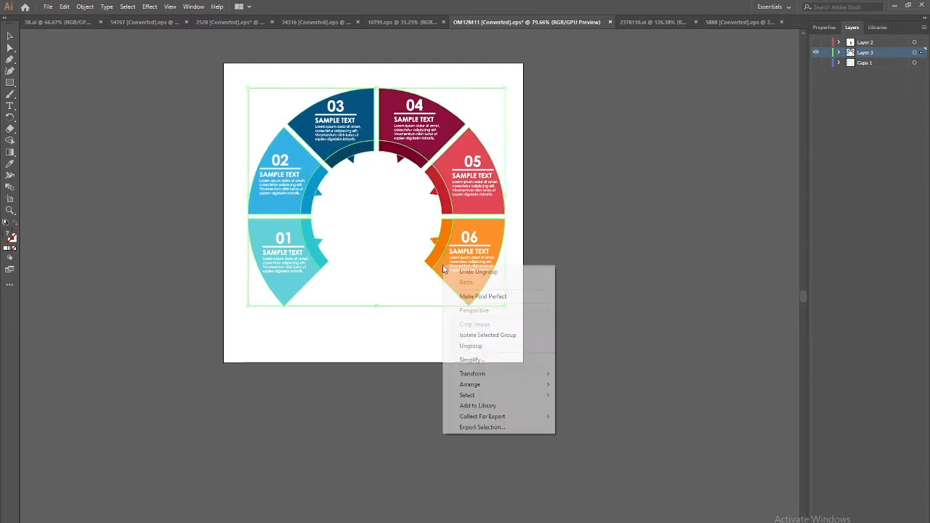
click(510, 345)
Marquee-select the orange 06 segment and cut it away
click(463, 298)
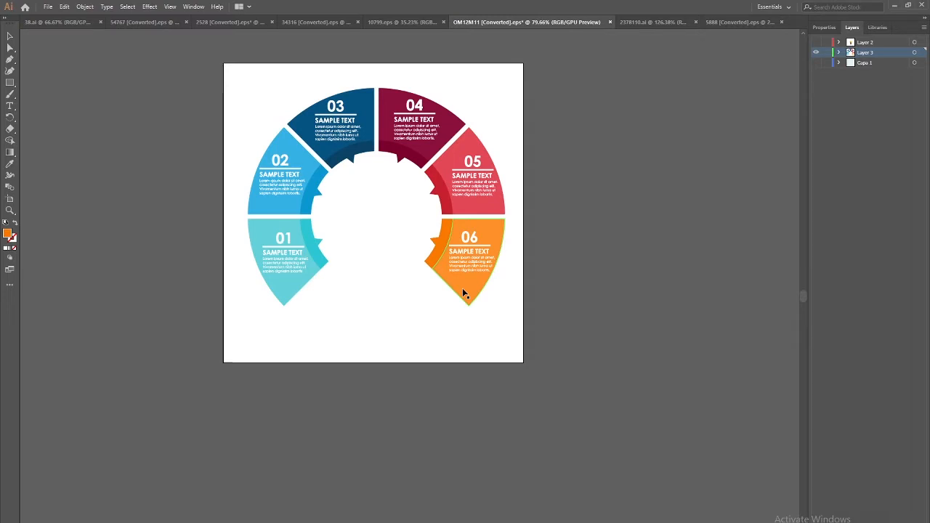
click(475, 305)
drag(528, 243, 402, 302)
key(Delete)
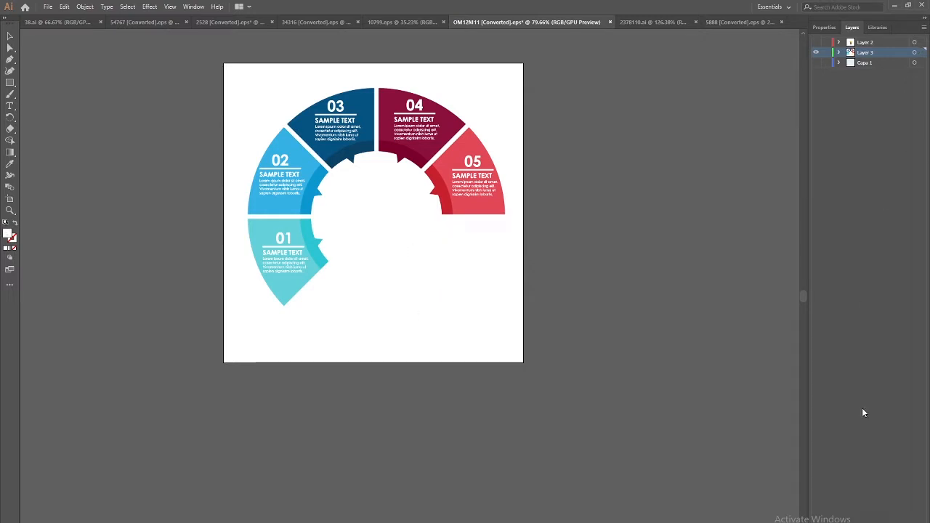
Paste the orange 06 segment in place on a new Layer 4
click(911, 520)
key(ctrl+f)
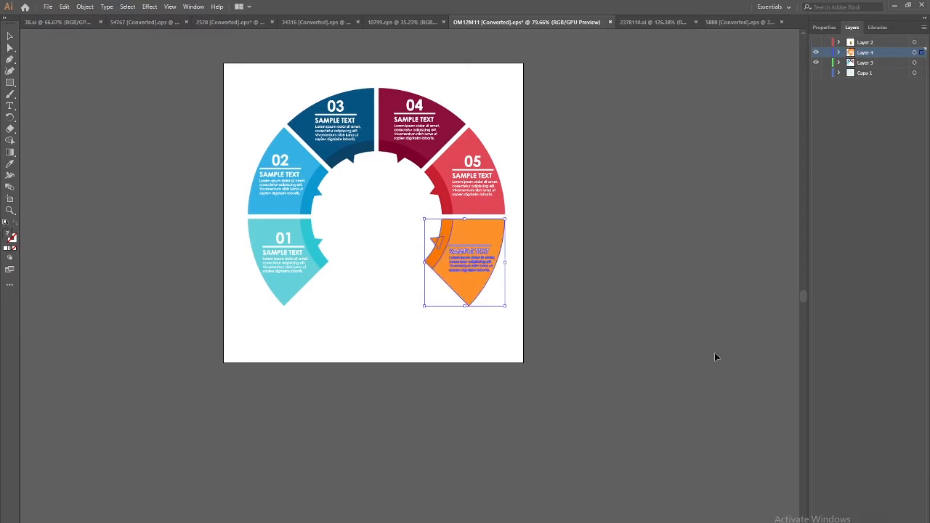
click(507, 168)
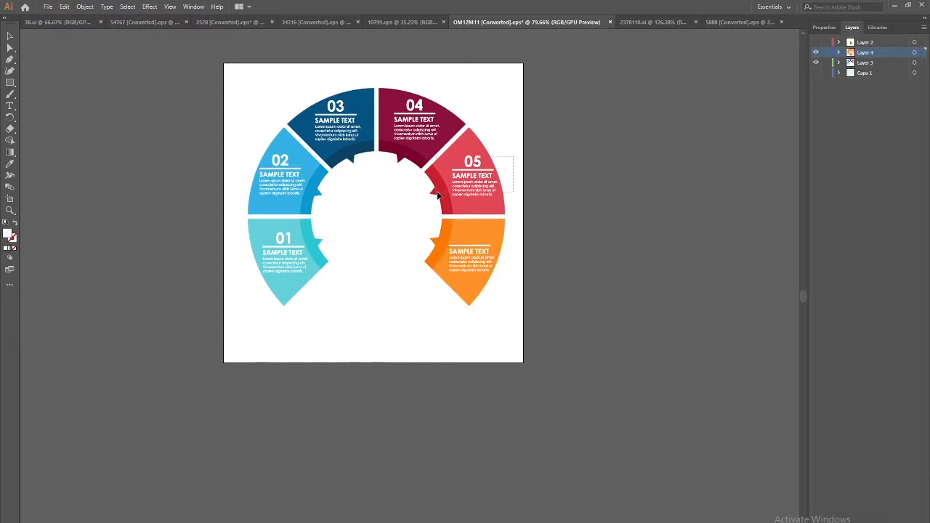
Move the red 05 segment onto a new Layer 5, then hide Layers 4 and 5
drag(438, 193, 436, 196)
key(ctrl+x)
click(910, 521)
key(ctrl+f)
click(816, 63)
click(816, 52)
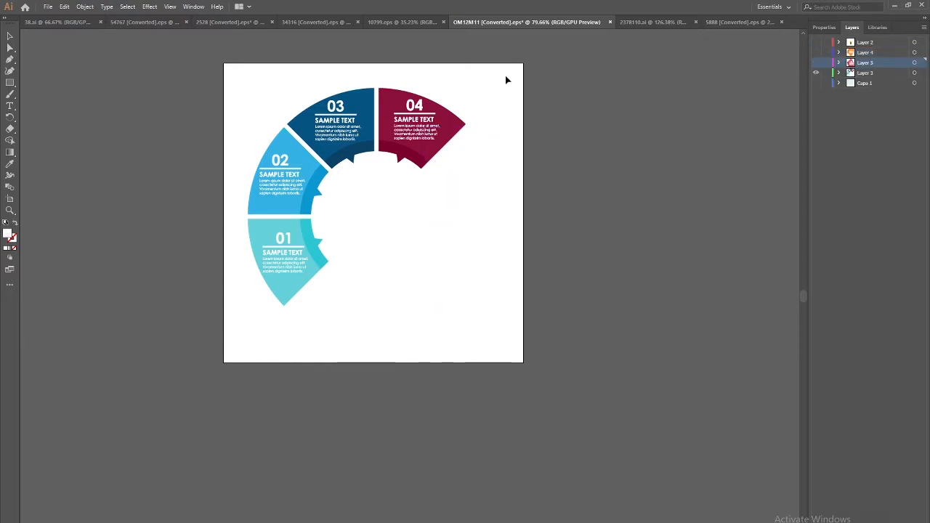
Move segment 04 onto its own new hidden layer
drag(473, 85, 411, 162)
key(ctrl+x)
key(ctrl+z)
drag(453, 76, 398, 163)
key(ctrl+x)
click(910, 520)
key(ctrl+f)
click(816, 73)
click(816, 63)
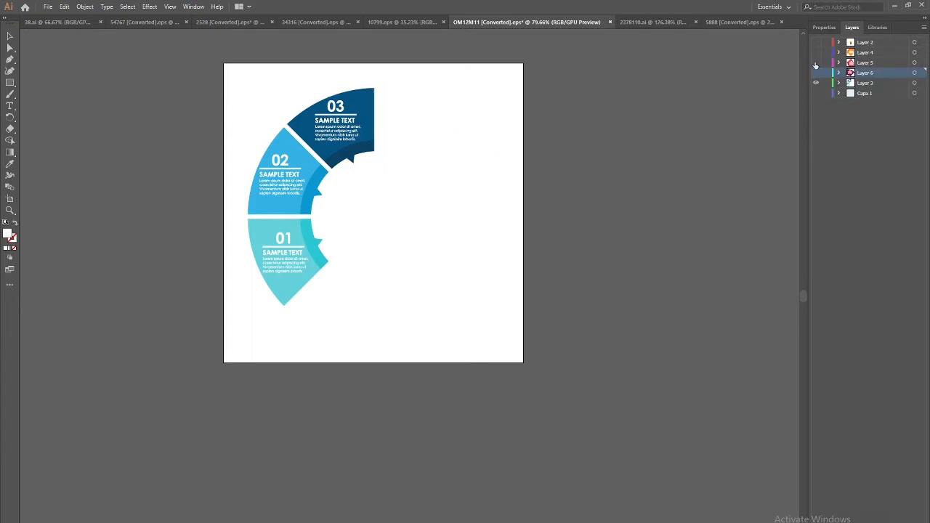
click(816, 63)
click(816, 52)
Select the orange segment and leave its layer hidden
drag(510, 252, 478, 233)
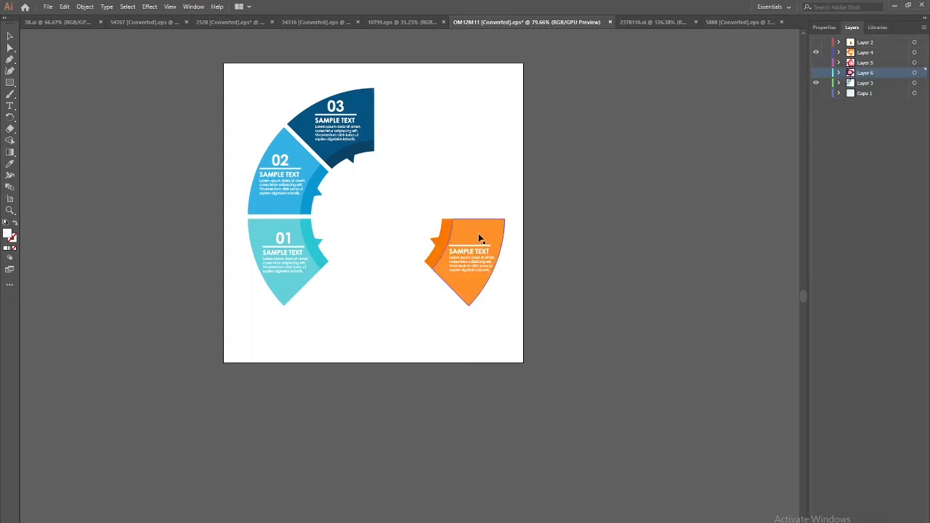
click(816, 52)
click(816, 52)
click(816, 52)
Move segments 03 and 02 onto new Layers 7 and 8 with paste in place, hiding each
drag(417, 82, 345, 186)
key(ctrl+x)
click(910, 521)
key(ctrl+shift+v)
click(816, 83)
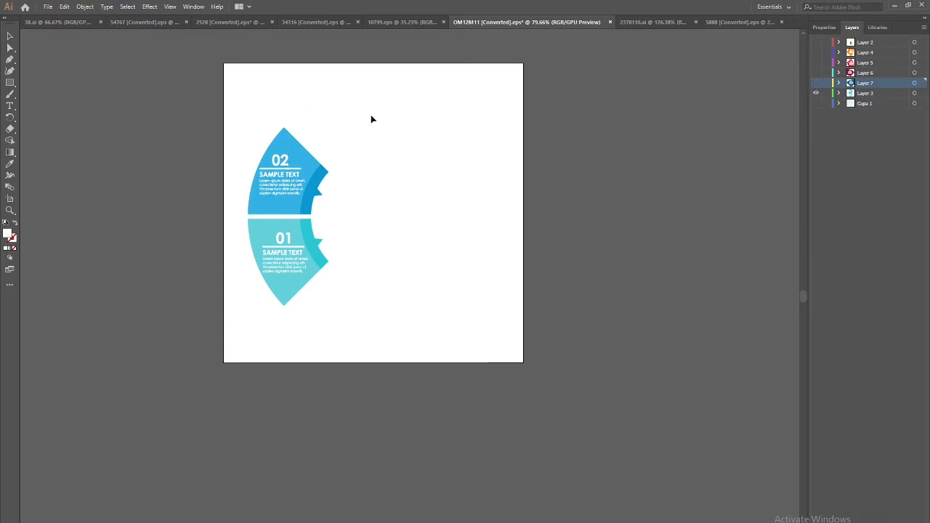
drag(326, 116, 279, 198)
key(ctrl+x)
click(910, 521)
key(ctrl+shift+v)
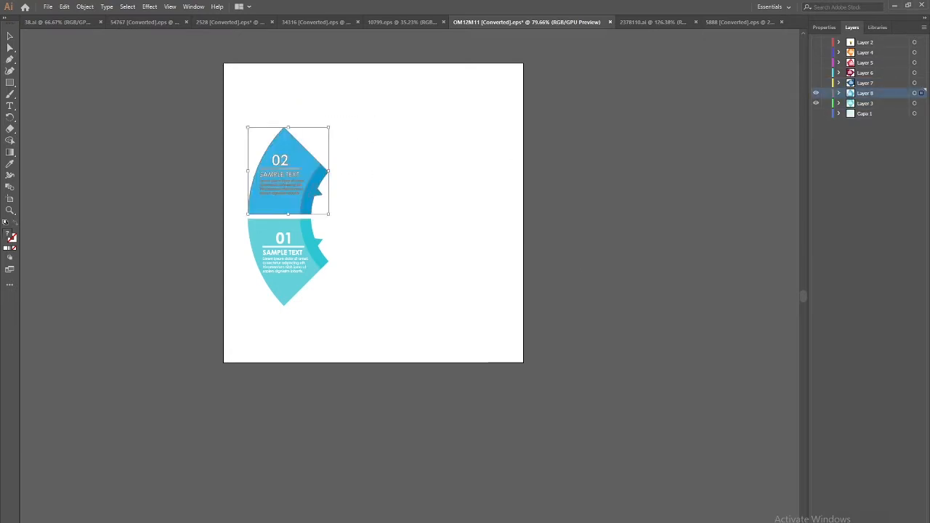
click(816, 93)
Hide segment 01's layer along with all the other segment layers
drag(336, 222, 240, 314)
click(816, 103)
mouse_move(816, 103)
mouse_down()
mouse_move(816, 53)
mouse_move(816, 103)
mouse_up()
Show Layer 2 and ungroup the light-bulb rocket artwork
click(816, 42)
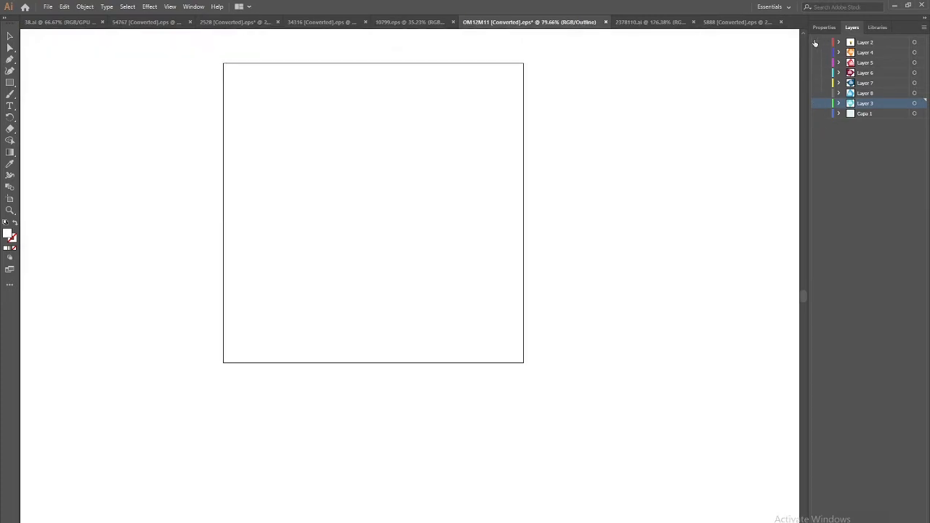
click(365, 226)
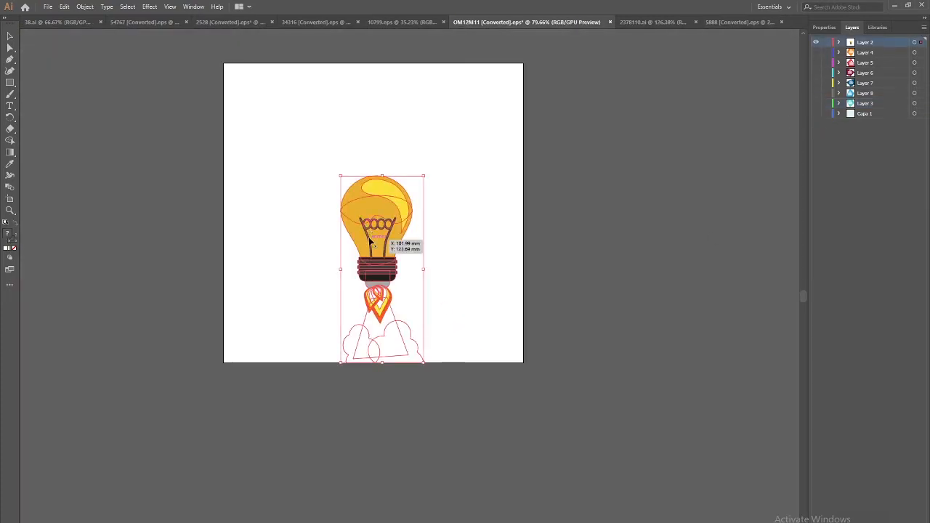
right_click(370, 239)
click(398, 319)
click(343, 243)
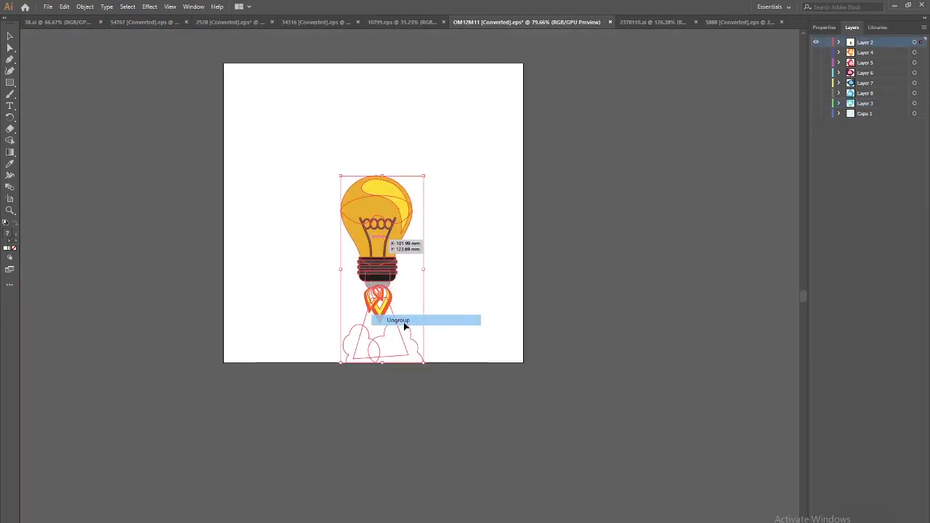
click(370, 259)
Move the bulb parts onto a new layer and name it Bulb
key(Delete)
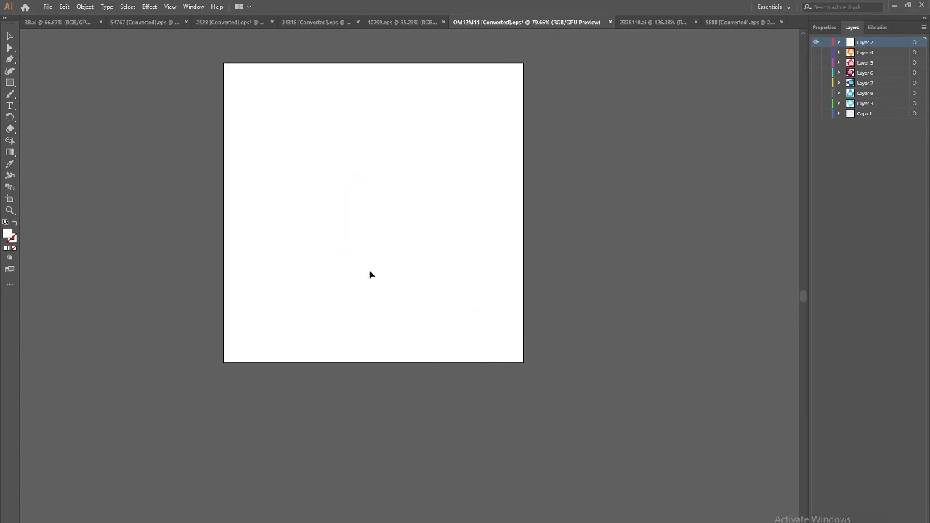
key(ctrl+l)
key(ctrl+f)
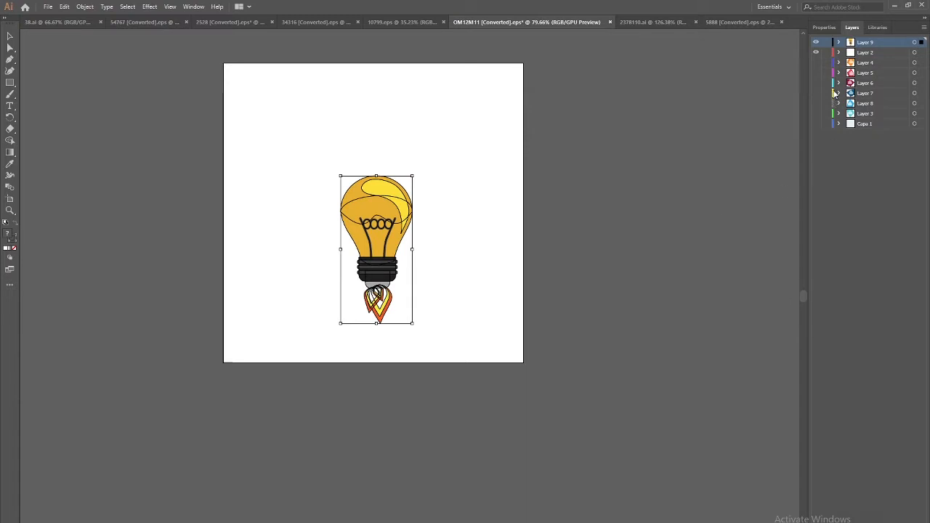
double_click(866, 43)
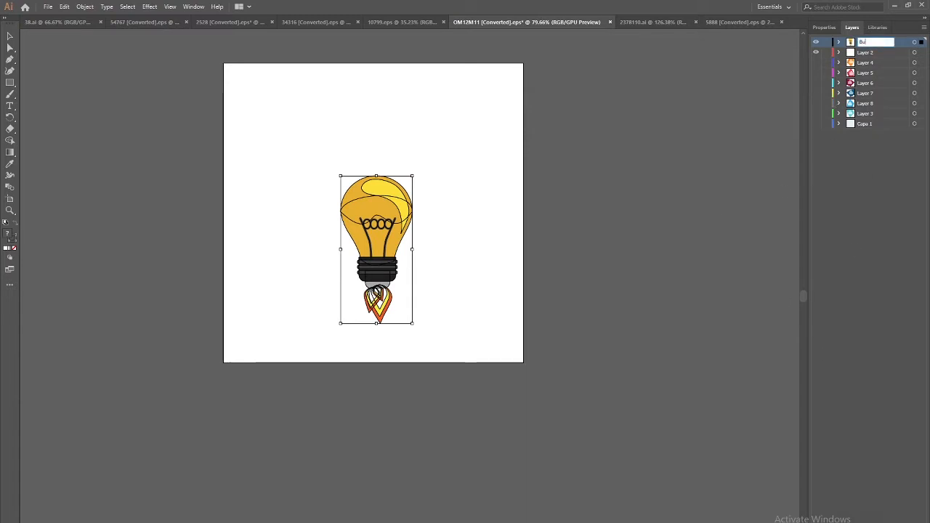
key(Return)
click(580, 241)
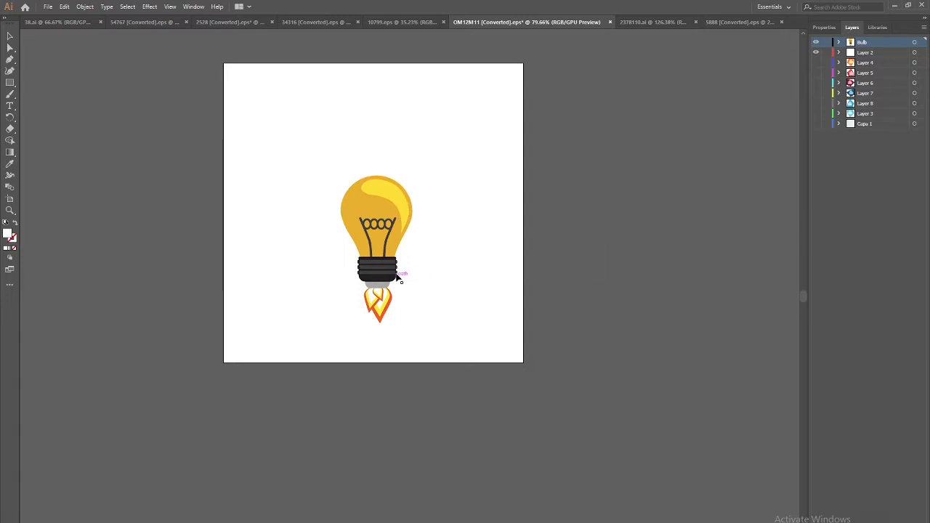
Move the bulb's yellow highlight onto its own new Layer 10, pasted in place
double_click(398, 200)
click(398, 201)
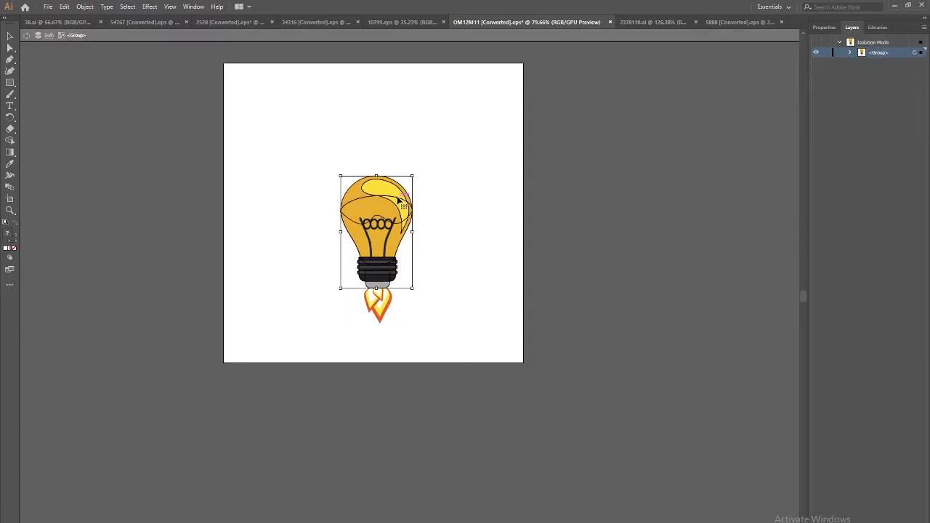
double_click(400, 191)
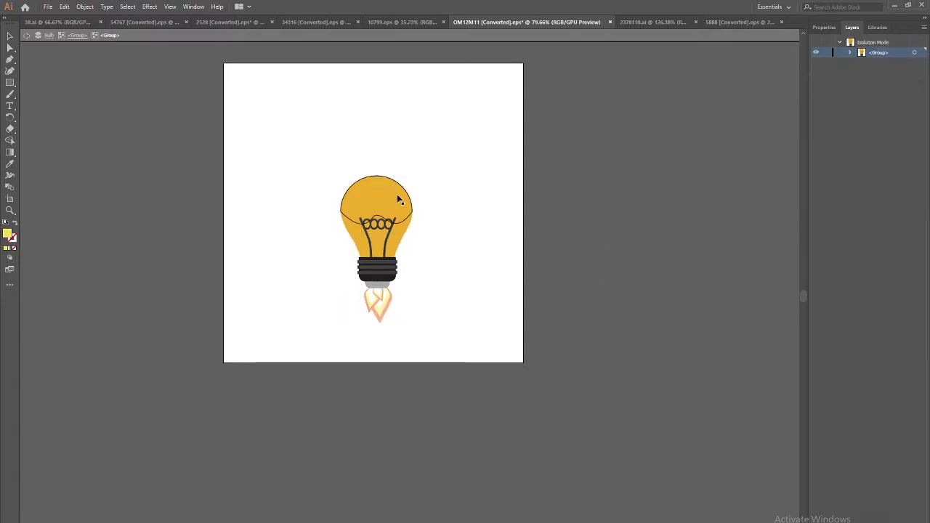
click(29, 38)
click(29, 39)
click(29, 38)
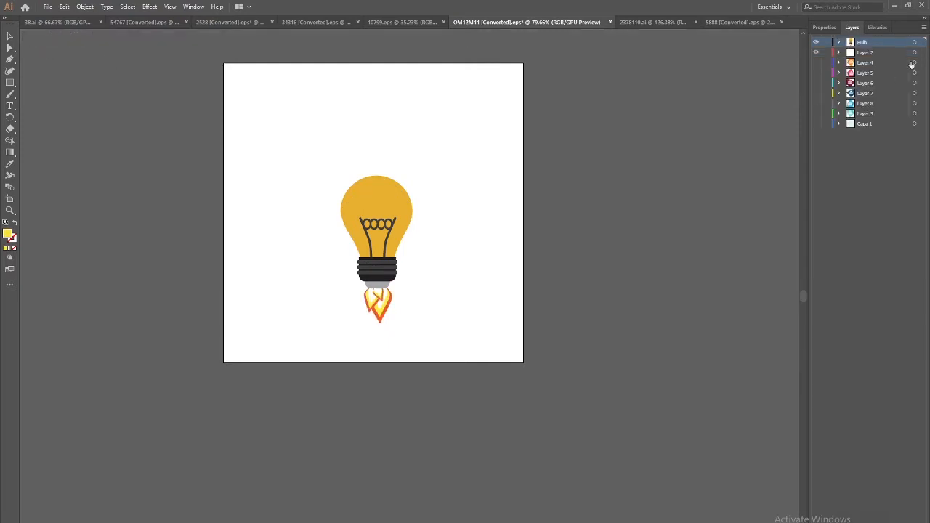
key(ctrl+l)
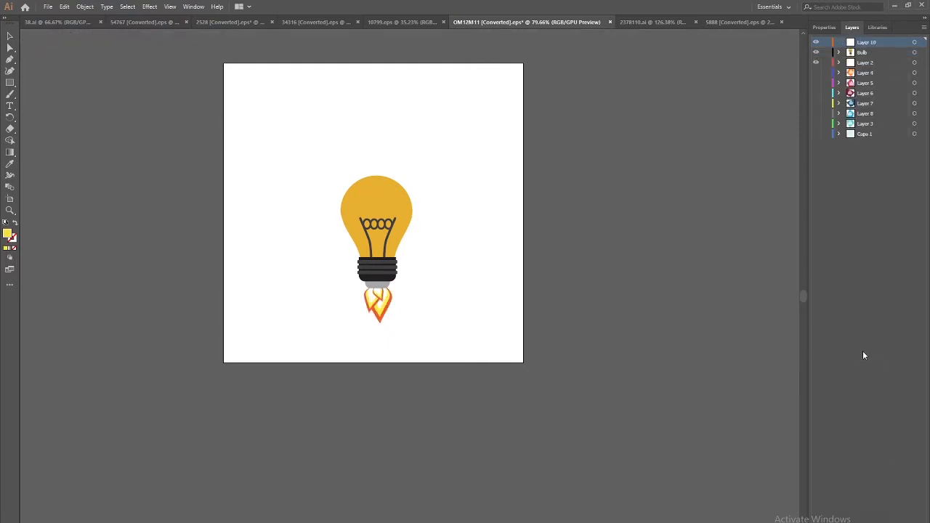
key(ctrl+f)
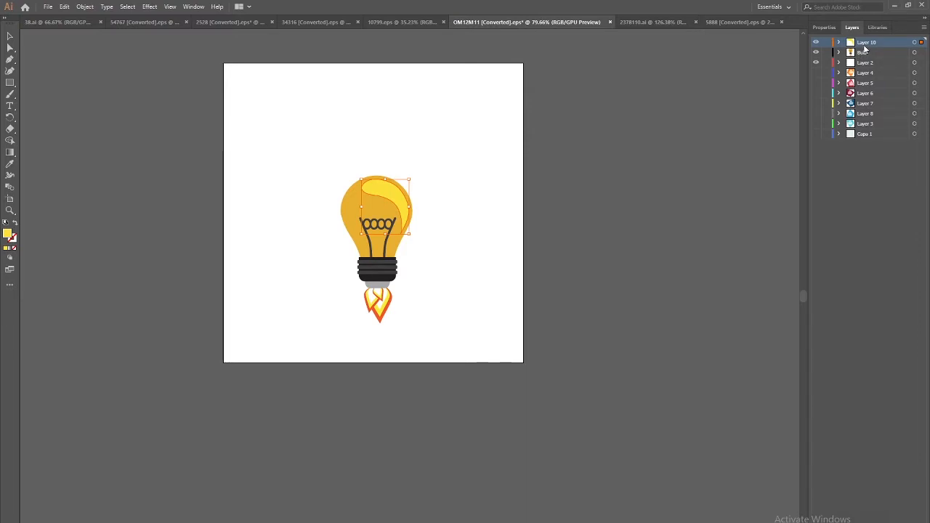
Check the Bulb and Layer 10 contents, hide Layer 10, and zoom in on the bulb and flames
click(840, 52)
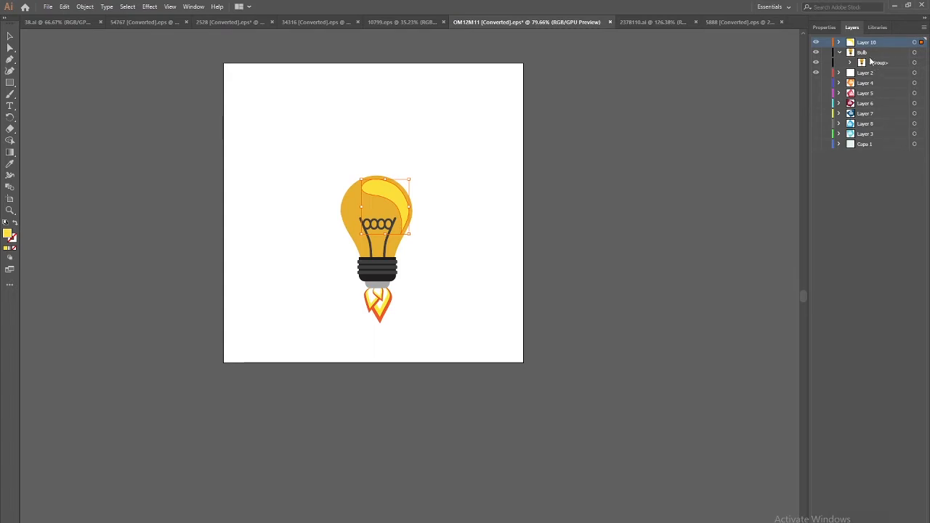
click(839, 53)
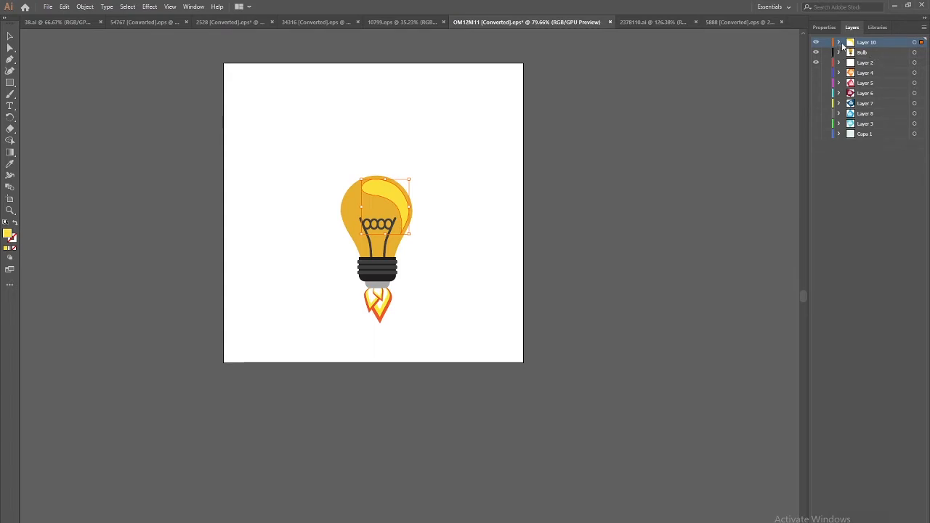
click(839, 43)
click(840, 43)
click(815, 42)
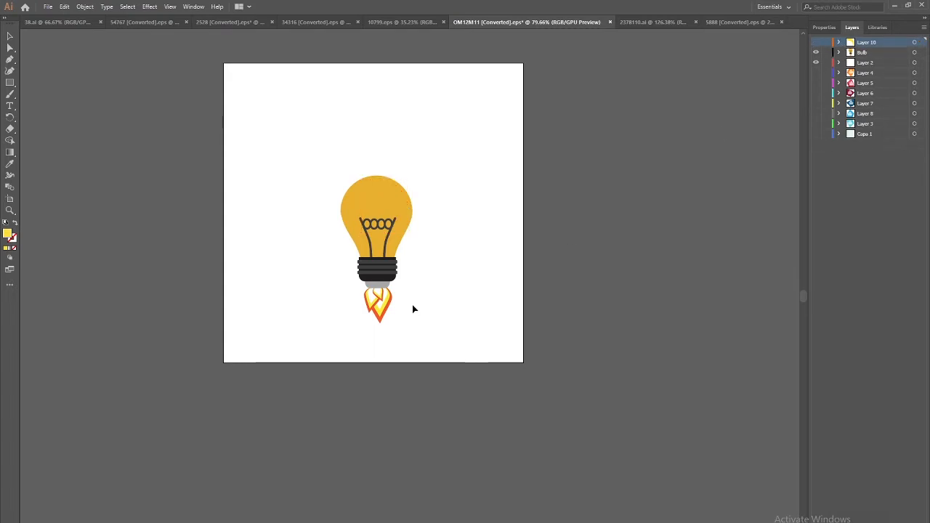
drag(370, 310, 383, 322)
key(ctrl+plus)
key(ctrl+plus)
drag(356, 367, 327, 253)
click(372, 393)
Cut all the rocket flame shapes and paste them in place on new Layer 11
double_click(385, 290)
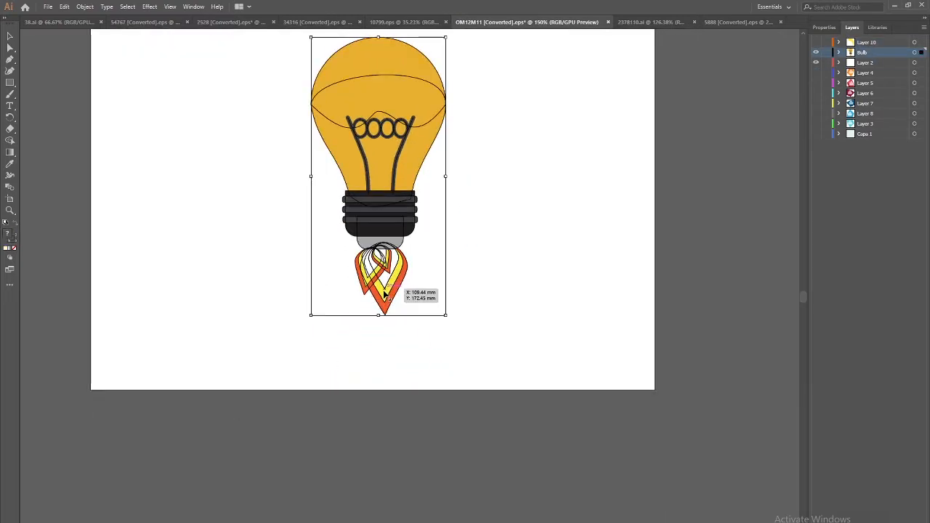
click(447, 260)
drag(446, 259, 359, 283)
key(ctrl+x)
click(27, 35)
click(27, 35)
key(ctrl+l)
key(ctrl+shift+v)
Split the small inner flame onto Layer 12 and the left flame onto Layer 13, hiding each
click(544, 392)
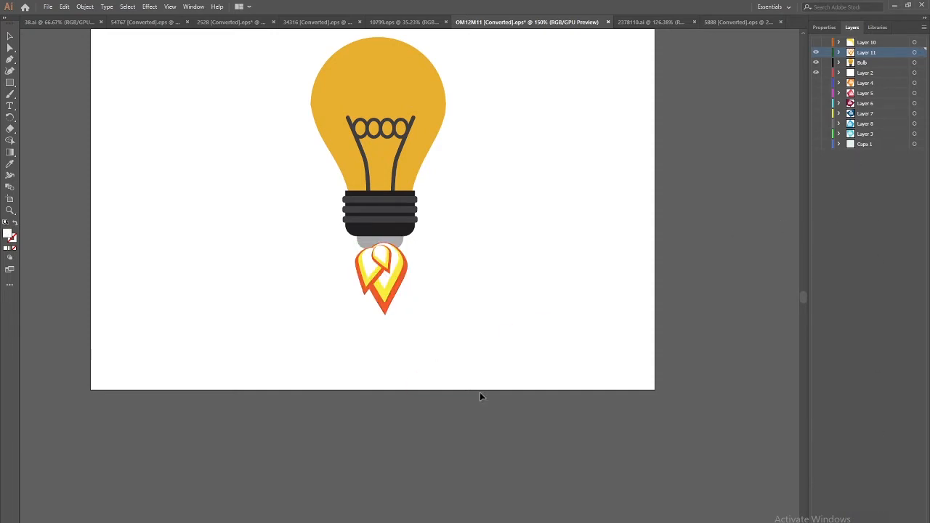
click(388, 270)
key(ctrl+x)
key(ctrl+l)
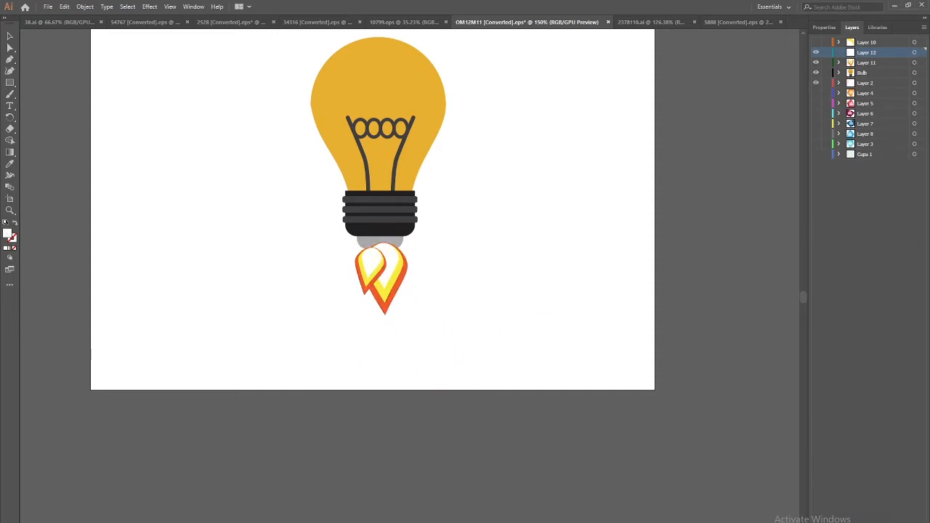
key(ctrl+shift+v)
click(816, 52)
click(383, 269)
key(ctrl+x)
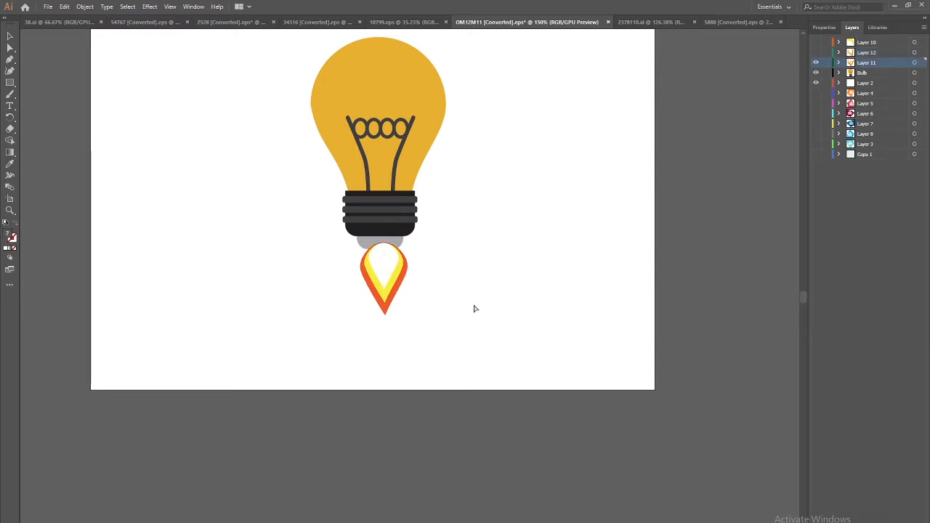
key(ctrl+l)
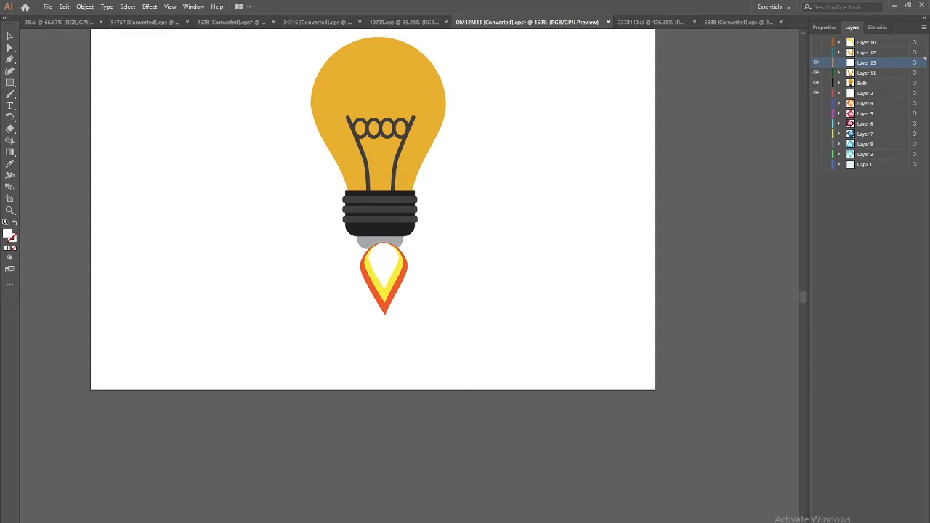
key(ctrl+shift+v)
click(816, 63)
Check the large flame on Layer 11, then make Layers 10 through 13 visible again
click(386, 274)
click(815, 72)
click(815, 62)
click(816, 52)
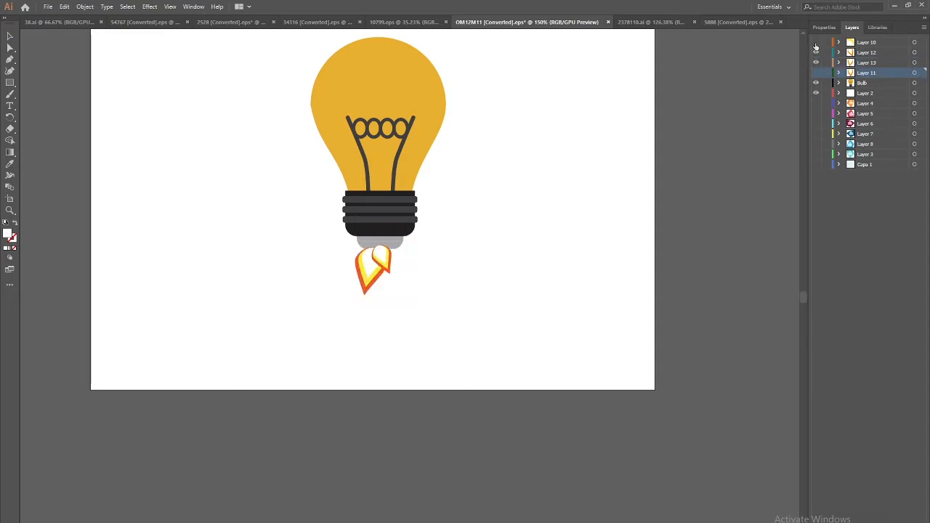
click(816, 42)
click(815, 73)
Show only Layer 2 and the Capa 1 background, keeping the background rectangle unchanged
click(488, 353)
alt+click(816, 93)
click(815, 165)
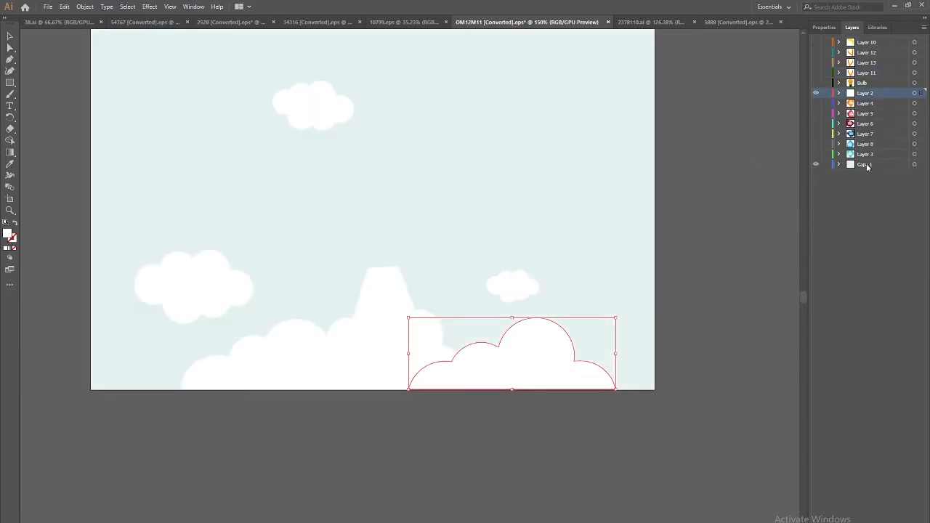
click(867, 165)
drag(584, 194, 656, 228)
key(Delete)
key(ctrl+z)
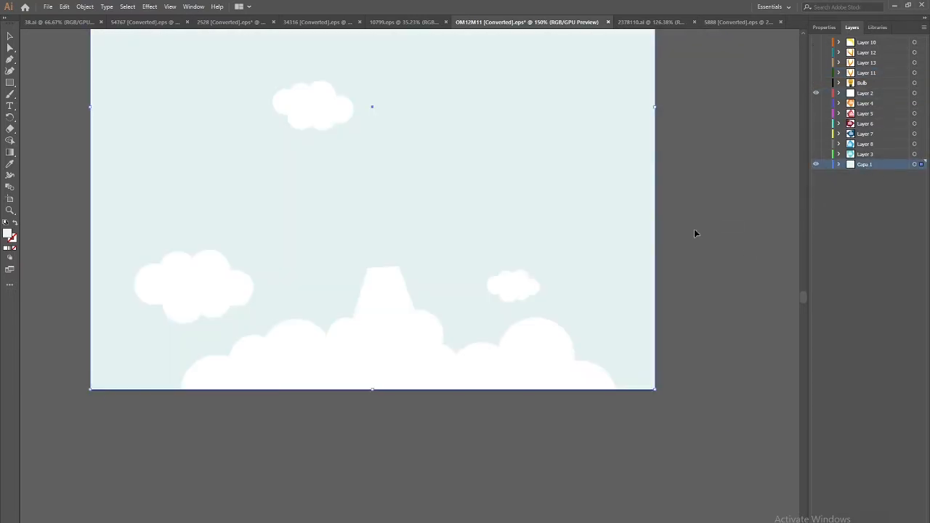
Put the bottom-right cloud and the two left clouds on their own Layers 14, 15 and 16
click(477, 373)
key(ctrl+x)
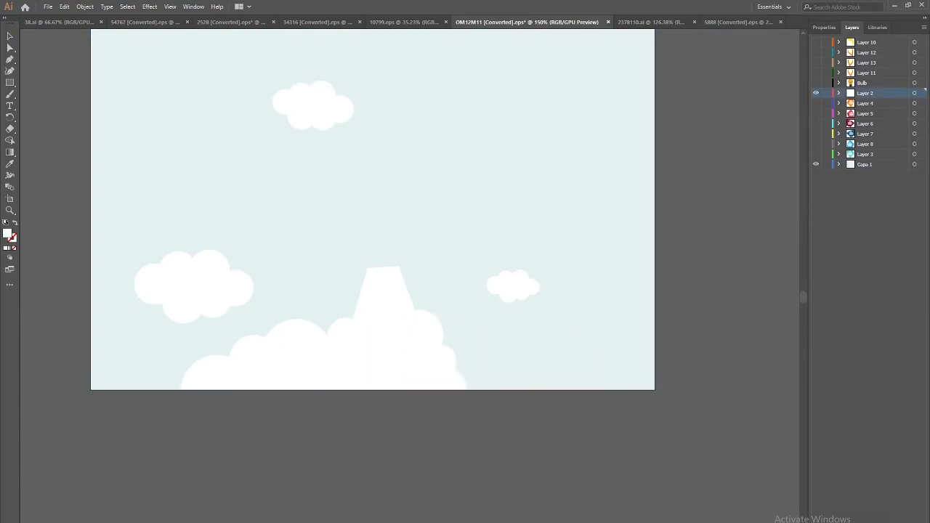
key(ctrl+l)
key(ctrl+f)
click(277, 378)
key(ctrl+x)
key(ctrl+l)
key(ctrl+f)
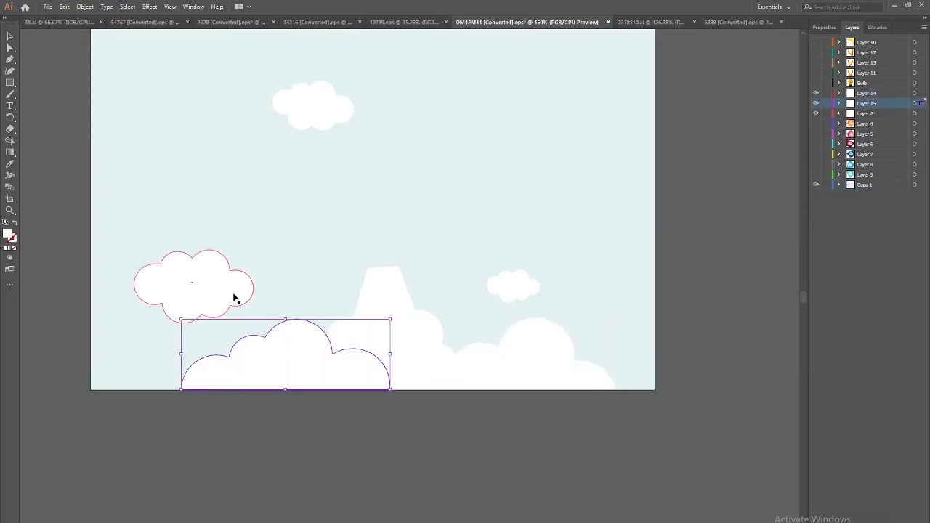
click(239, 301)
key(ctrl+x)
key(ctrl+l)
key(ctrl+f)
Put the small right cloud on Layer 17 and the top cloud on Layer 18
click(512, 287)
key(ctrl+x)
key(ctrl+l)
key(ctrl+f)
click(313, 105)
key(ctrl+x)
key(ctrl+l)
key(ctrl+f)
Move the white trapezoid onto its own Layer 19, pasted in front, and hide it
drag(445, 242, 428, 281)
click(362, 324)
drag(368, 341, 430, 315)
key(ctrl+z)
key(ctrl+x)
key(ctrl+l)
key(ctrl+f)
click(816, 144)
Put a bottom cloud on Layer 20, then show all layers and zoom out to the whole artboard
click(384, 374)
click(336, 390)
click(340, 379)
click(393, 379)
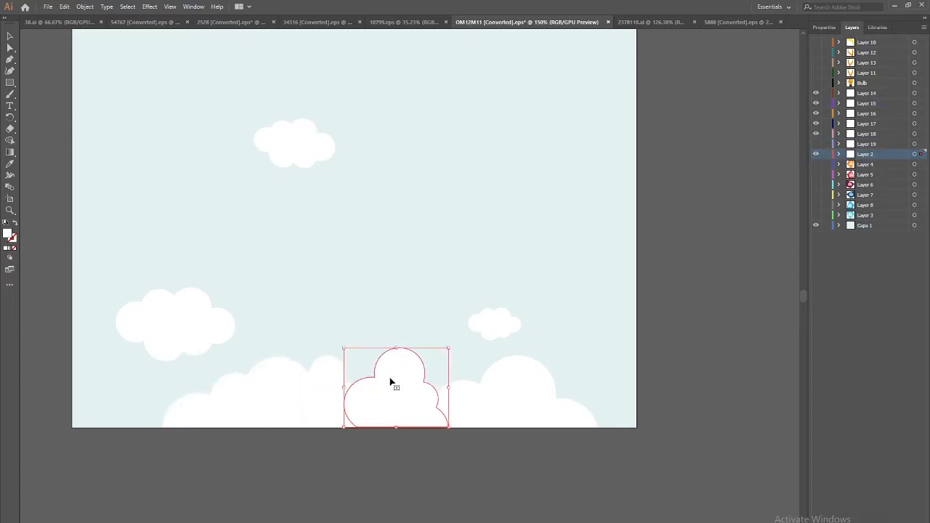
key(ctrl+x)
key(ctrl+l)
key(ctrl+f)
click(816, 154)
click(816, 144)
click(816, 144)
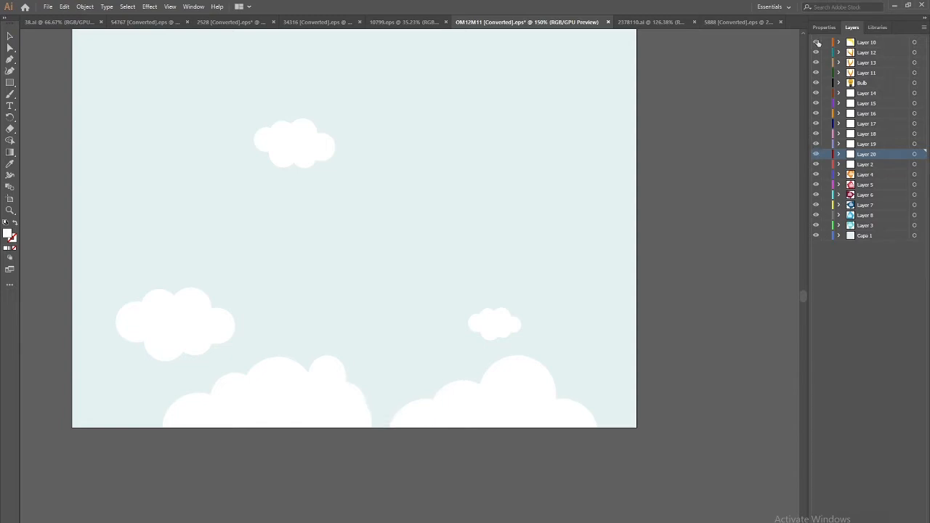
drag(818, 45, 817, 42)
key(ctrl+minus)
key(ctrl+minus)
Save the artwork as Scene 01 .ai in a new Ae folder under Assets, accepting the default options
drag(442, 396, 441, 411)
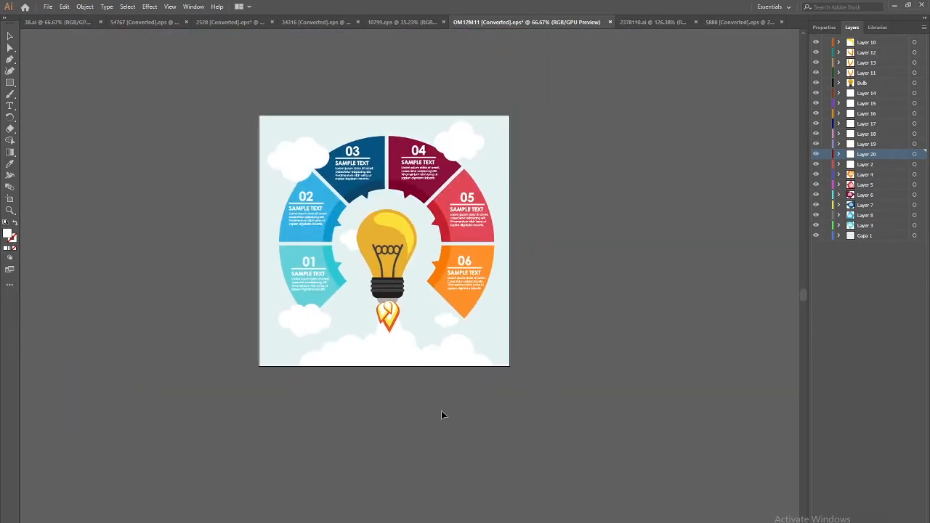
key(ctrl+shift+s)
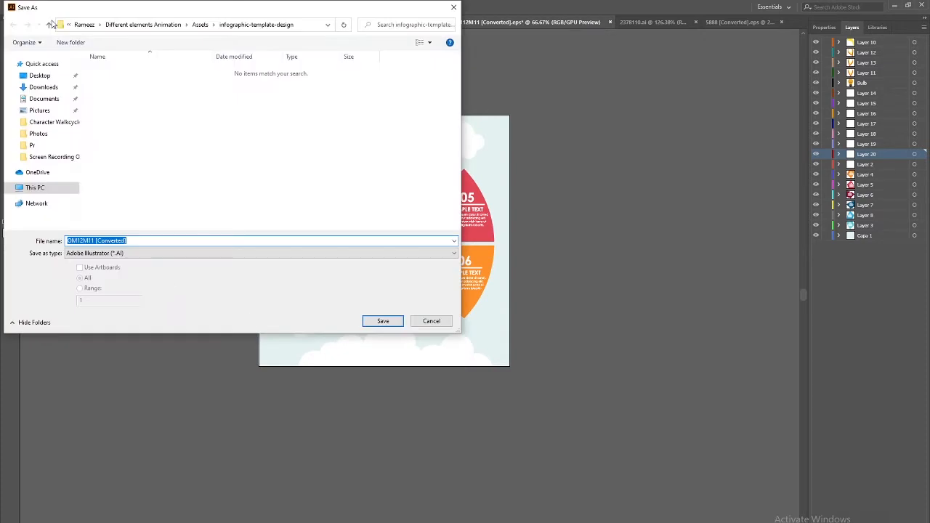
click(201, 24)
click(70, 42)
text(Ae)
key(Return)
key(Return)
triple_click(140, 241)
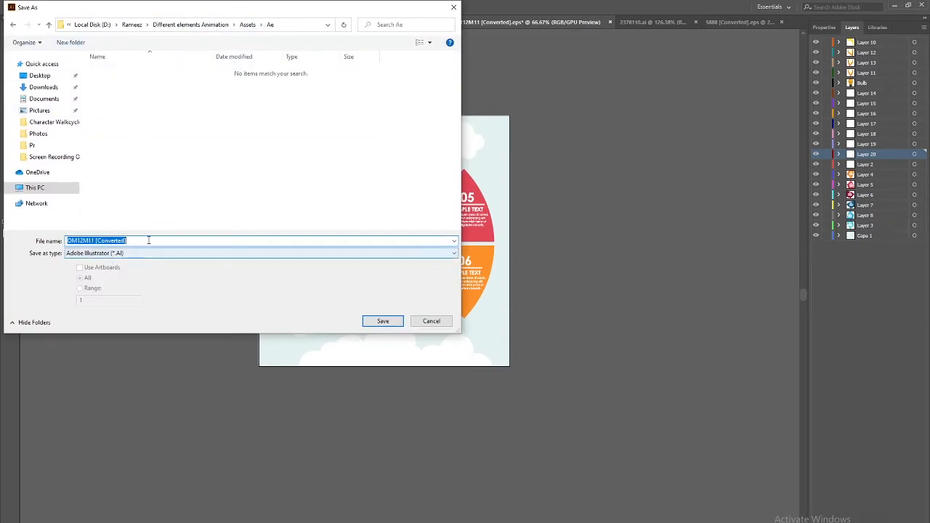
text(Scene)
key(Return)
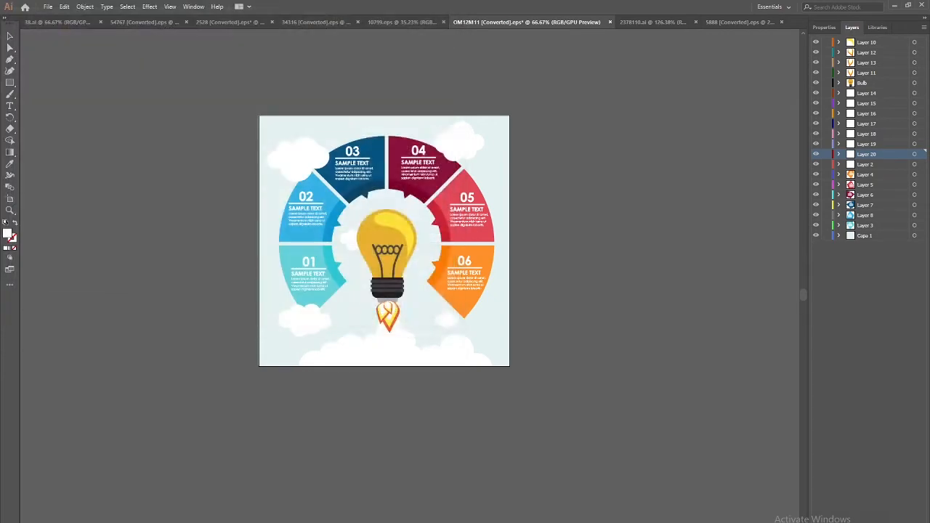
key(Return)
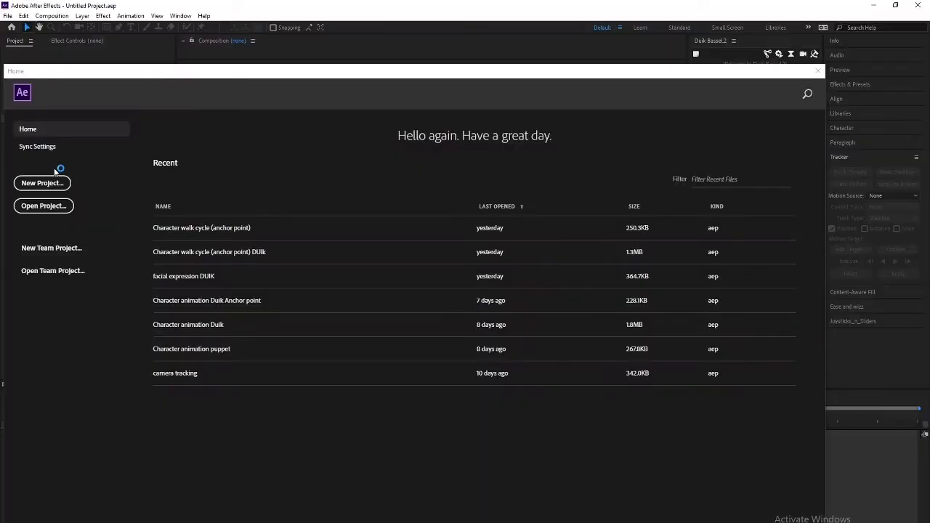
Start a new After Effects project and open the Import File dialog
click(57, 182)
key(ctrl+i)
click(115, 46)
Browse from Local Disk (D:) through Different elements Animation > Assets to the Ae folder
click(43, 208)
double_click(259, 202)
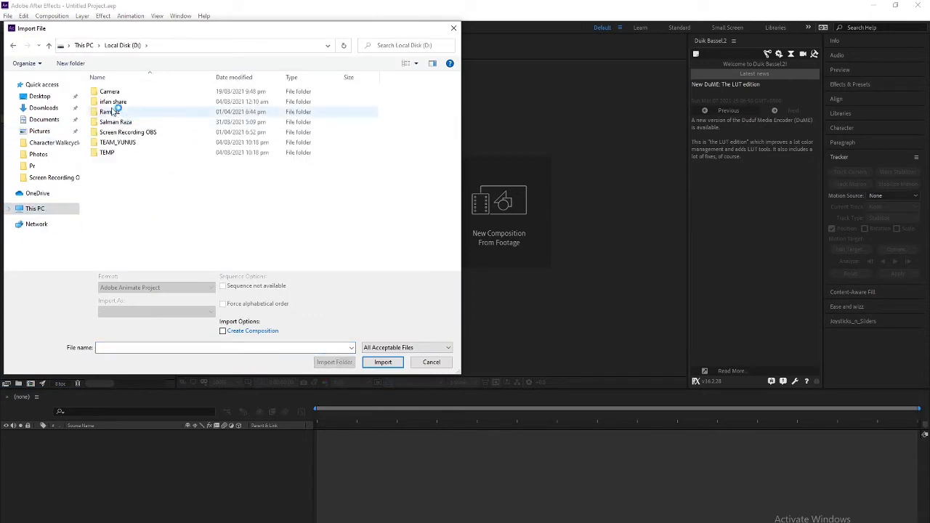
double_click(114, 110)
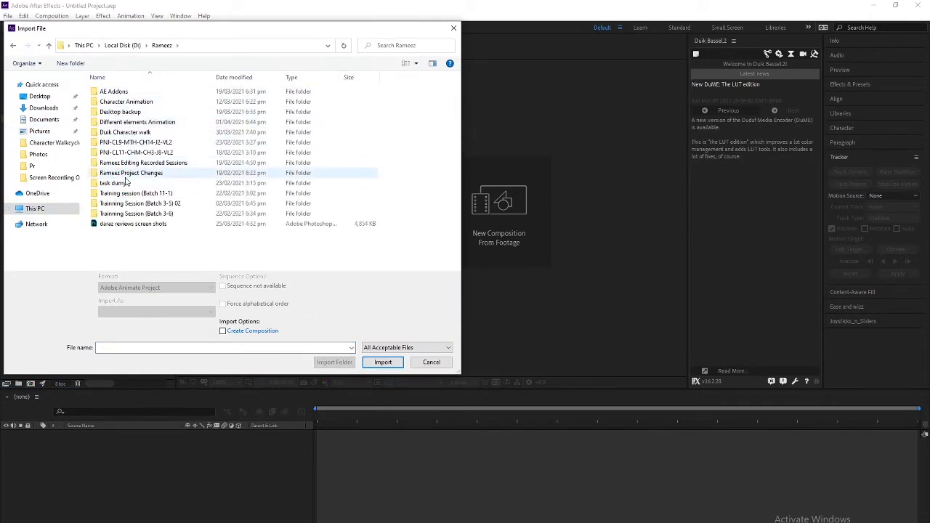
double_click(124, 122)
double_click(109, 91)
double_click(113, 102)
click(114, 93)
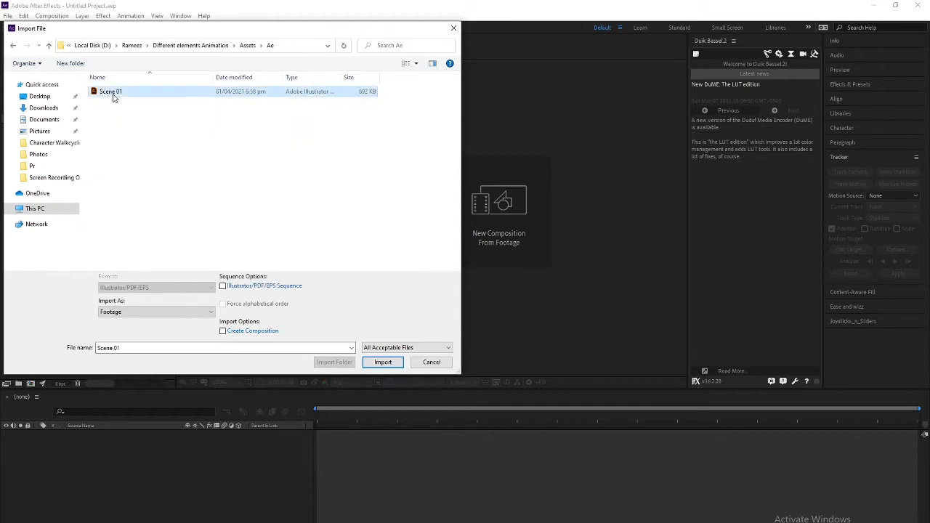
Import Scene 01 as Composition - Retain Layer Sizes and open the comp
click(182, 312)
click(175, 326)
click(374, 361)
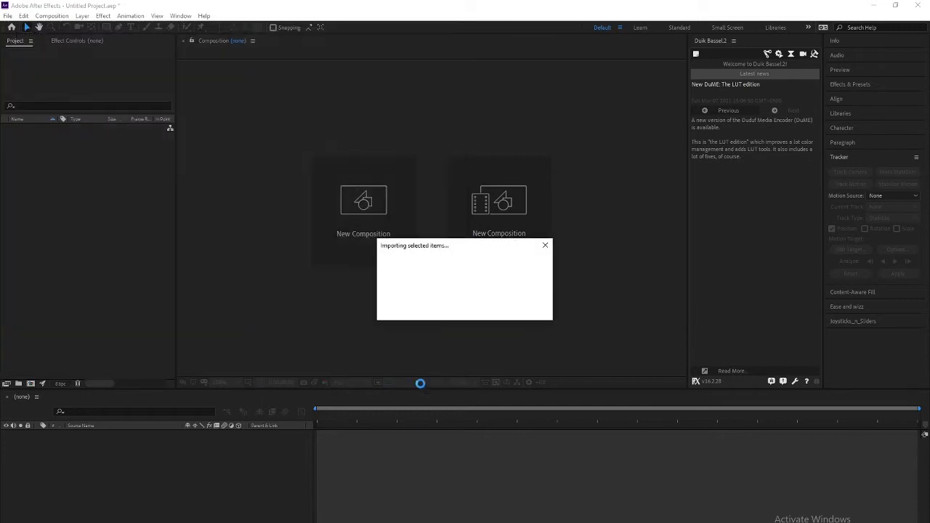
double_click(53, 131)
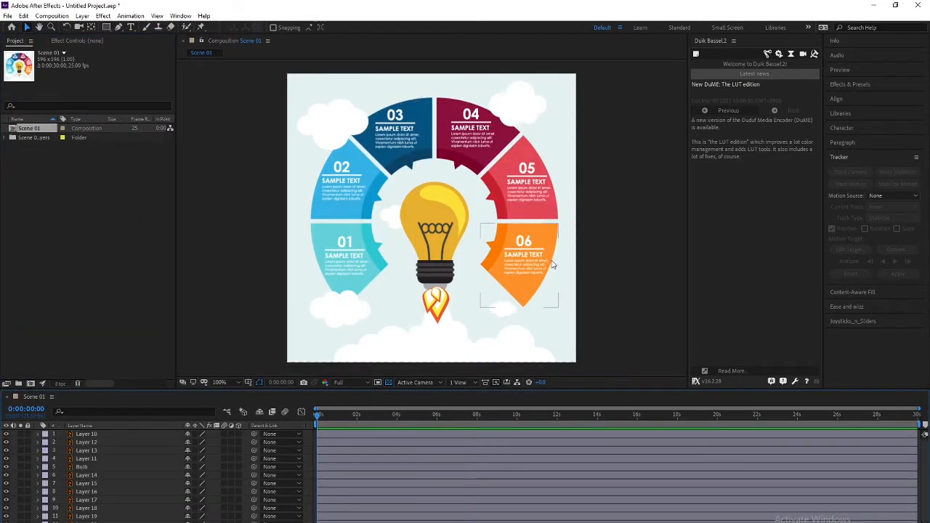
Identify the bulb, flame and cloud layers by selecting Layers 10–18 and Bulb
click(357, 270)
click(356, 255)
click(106, 508)
click(93, 483)
click(92, 467)
click(340, 241)
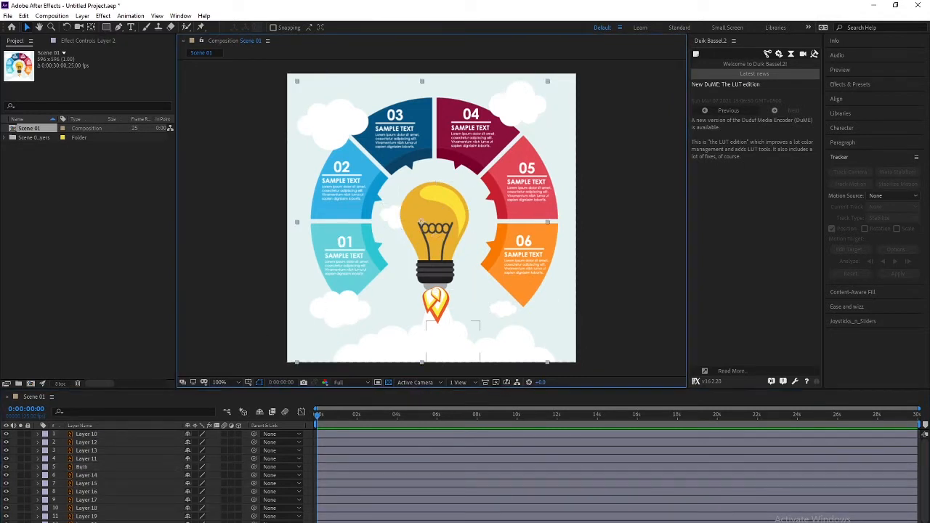
click(91, 458)
click(94, 450)
click(94, 443)
click(95, 436)
click(339, 206)
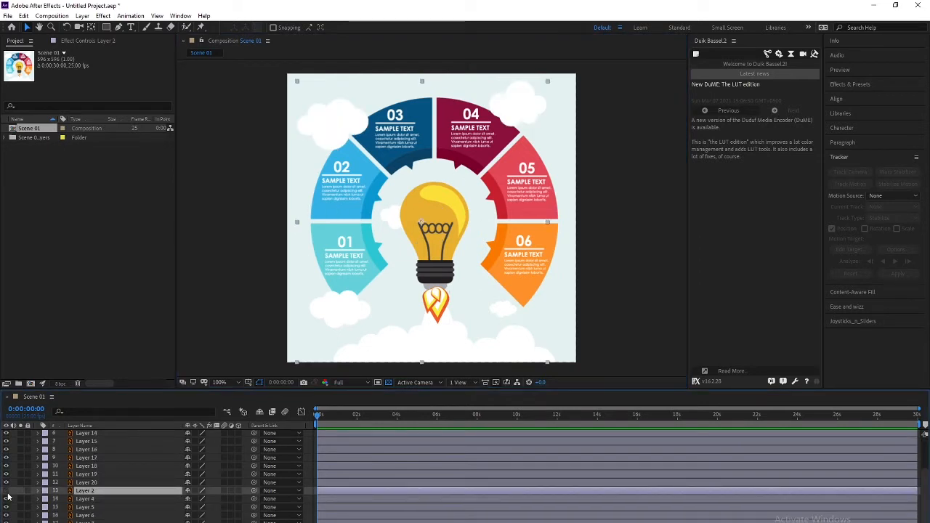
Identify the segment layers 4–6 and the background layer Capa 1
click(83, 498)
click(84, 506)
click(83, 515)
click(83, 521)
click(84, 522)
click(348, 251)
click(343, 204)
click(347, 251)
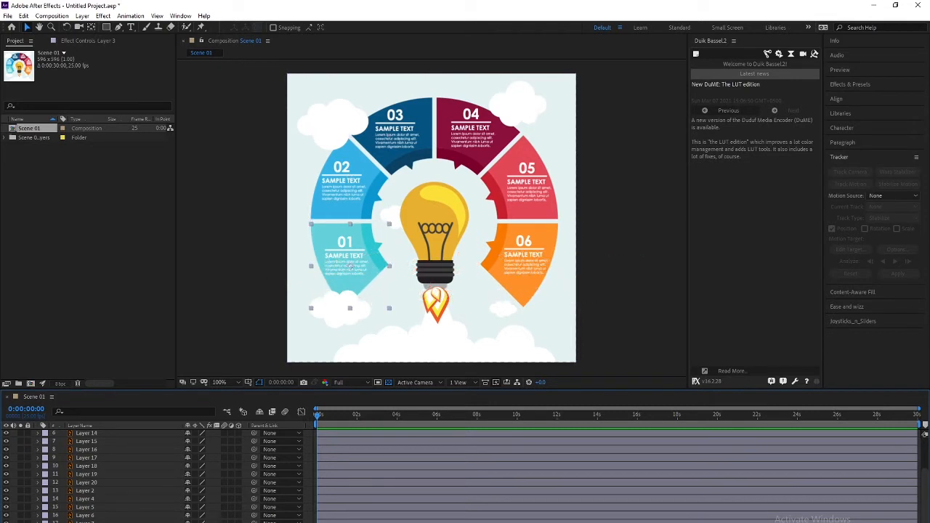
Label all infographic segment layers, including Layer 4 (segment 06), Red
shift+click(99, 509)
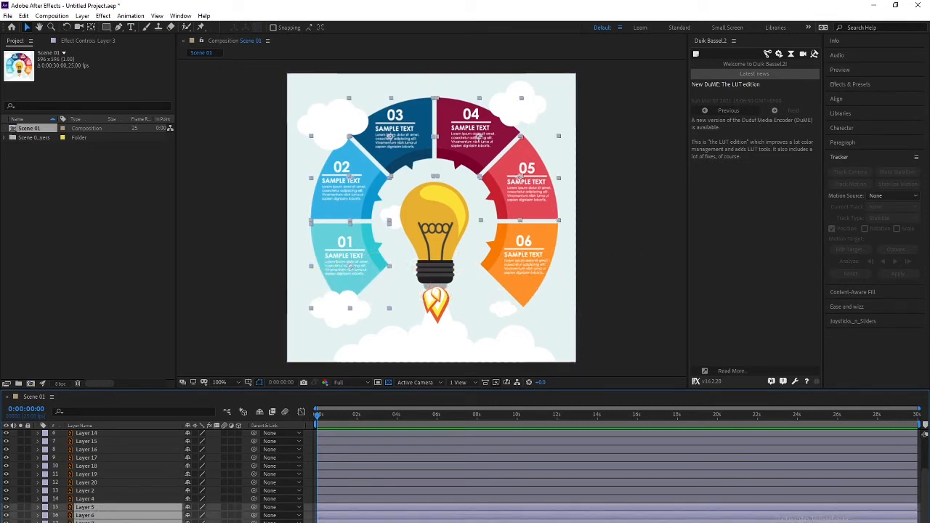
click(45, 507)
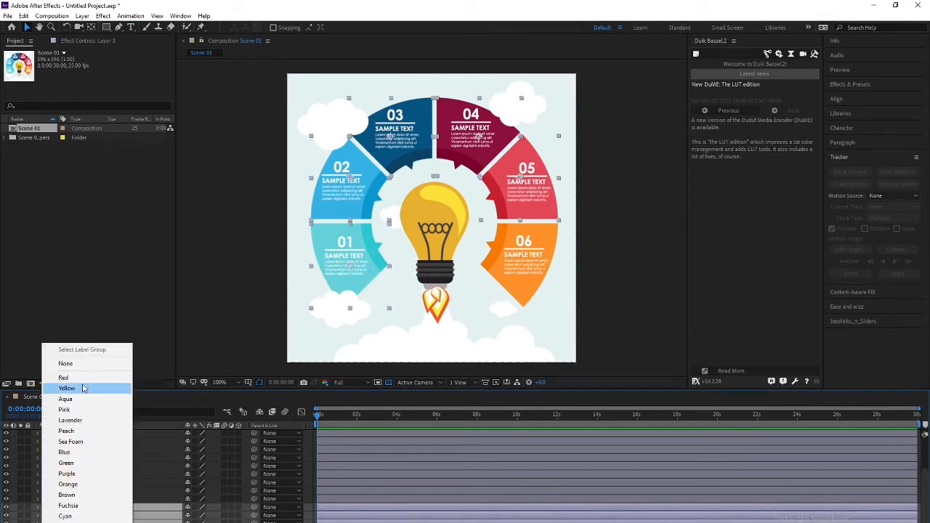
click(79, 386)
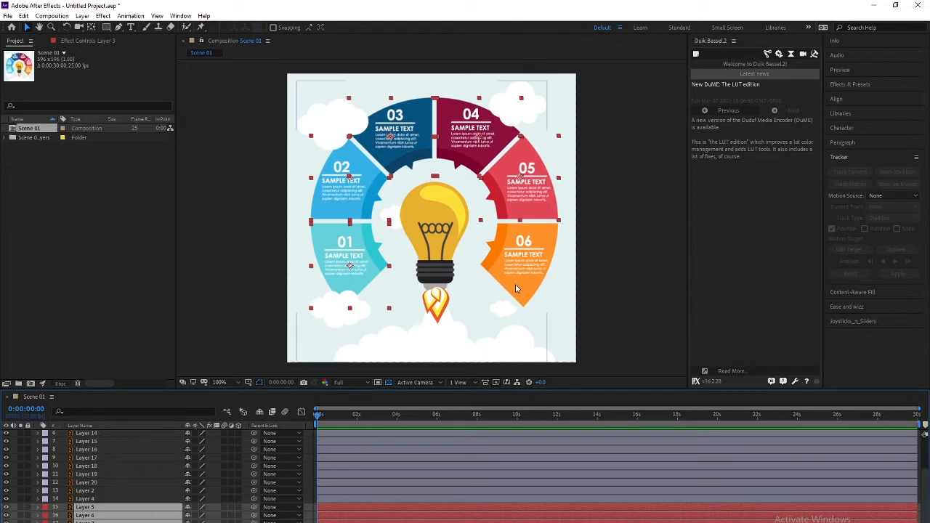
click(93, 499)
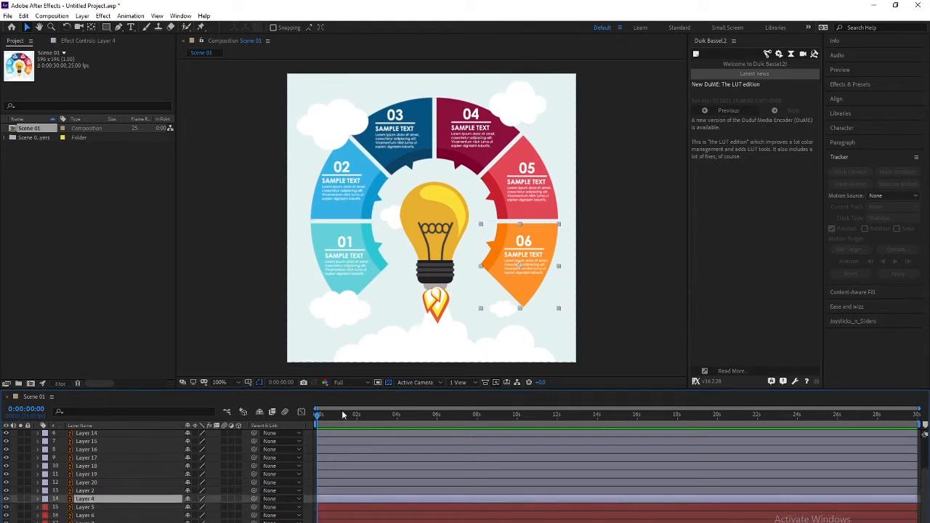
click(45, 500)
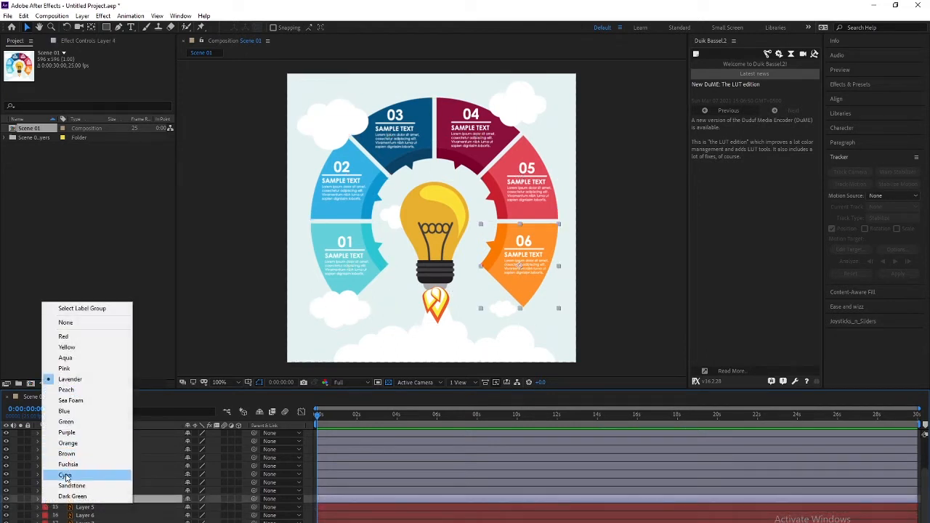
click(64, 337)
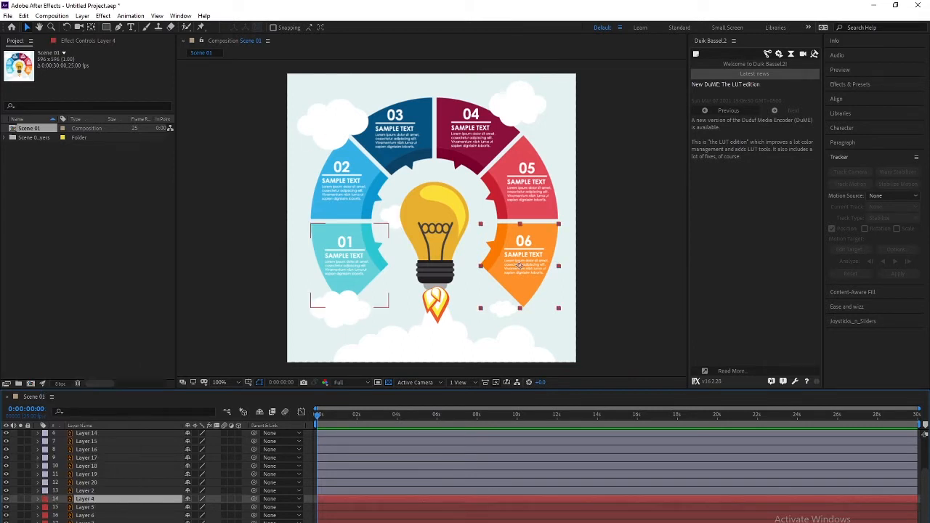
Select cloud Layers 14–20 and Layer 2 and label them Blue
click(90, 484)
click(88, 490)
click(89, 485)
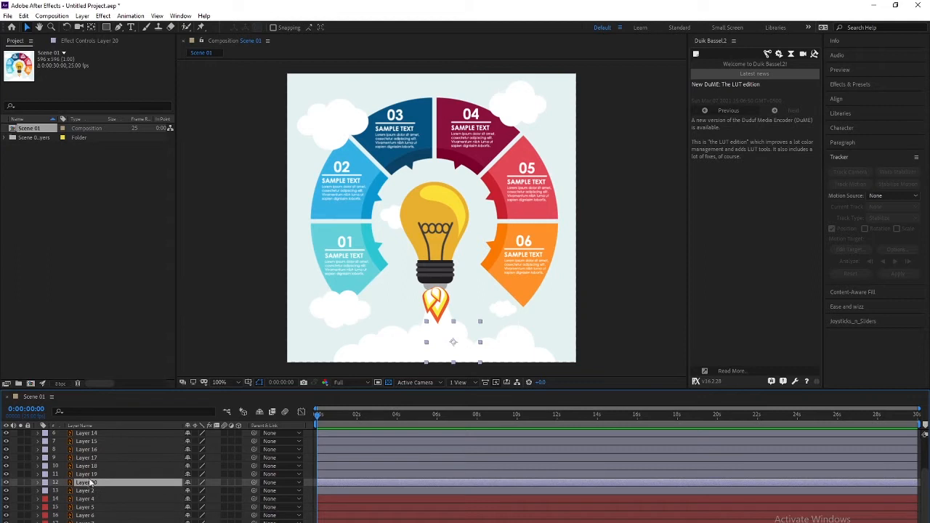
mouse_move(109, 478)
mouse_down()
mouse_move(97, 469)
mouse_move(96, 435)
mouse_move(102, 485)
mouse_up()
ctrl+click(91, 460)
ctrl+click(91, 461)
scroll(93, 507, down, 3)
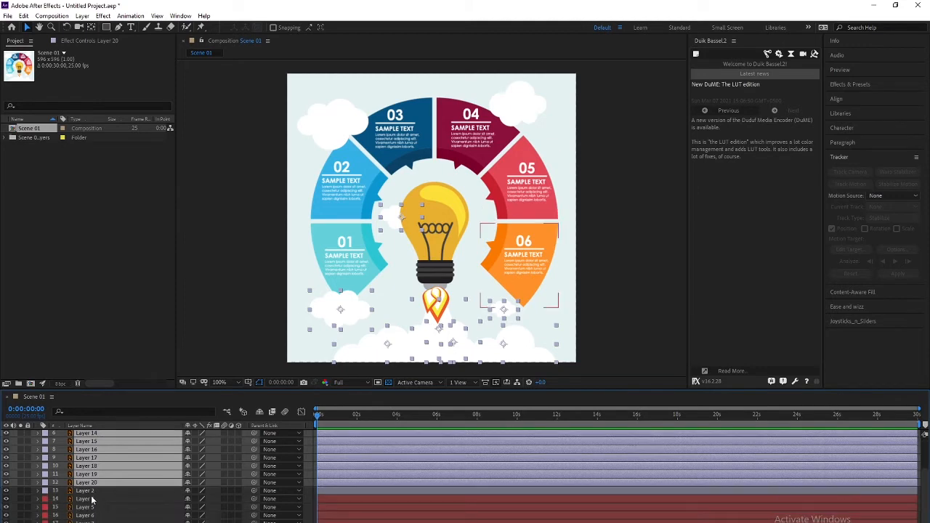
right_click(92, 493)
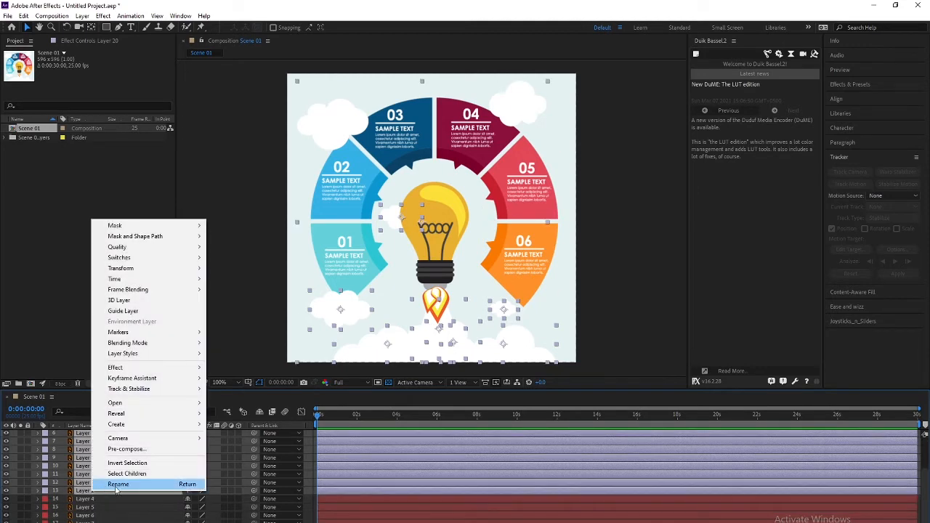
click(46, 472)
click(73, 378)
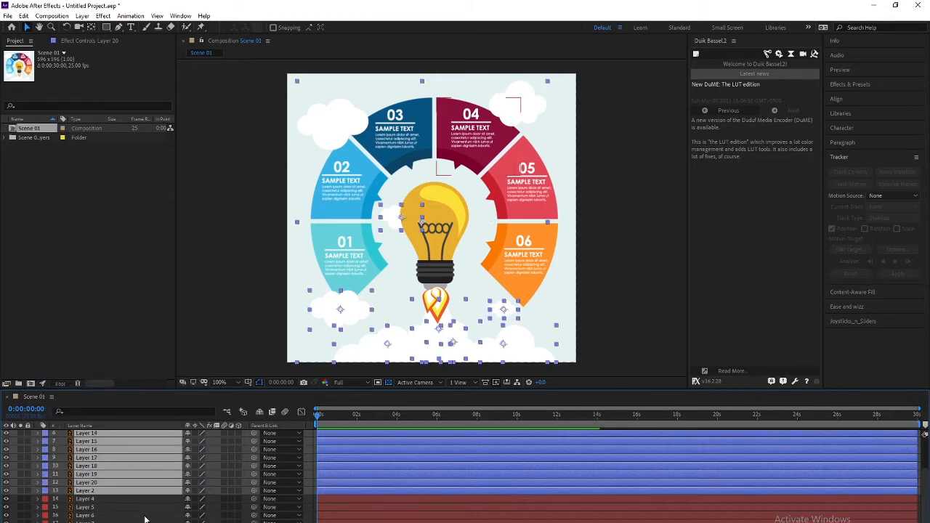
Solo the background layer Capa 1 briefly, then show all layers again
click(151, 522)
click(21, 522)
click(20, 522)
scroll(94, 502, up, 2)
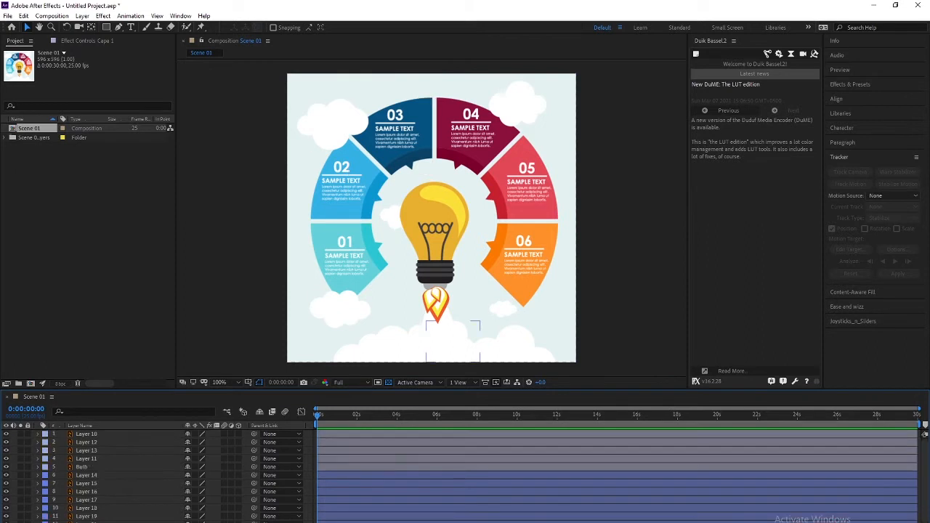
Give the top five layers, Layer 10 through Bulb, a new shared label colour
click(87, 434)
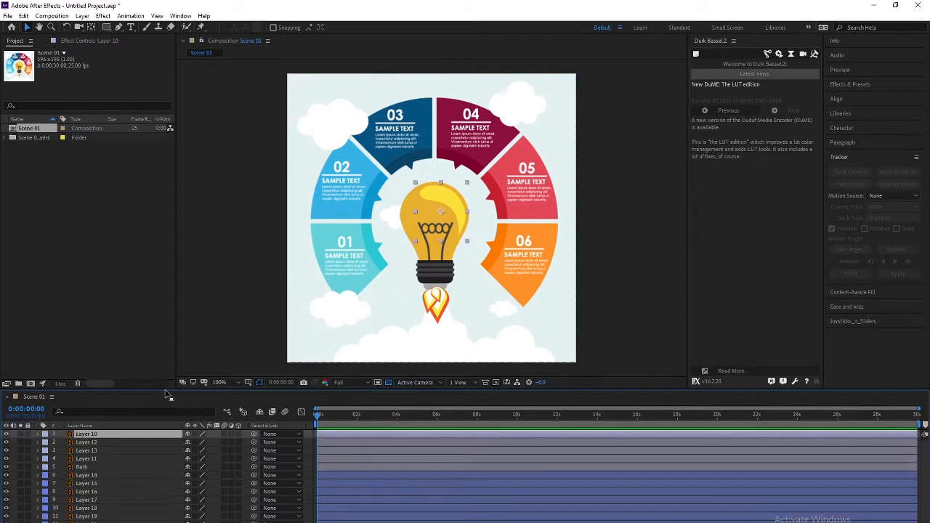
click(80, 442)
click(88, 460)
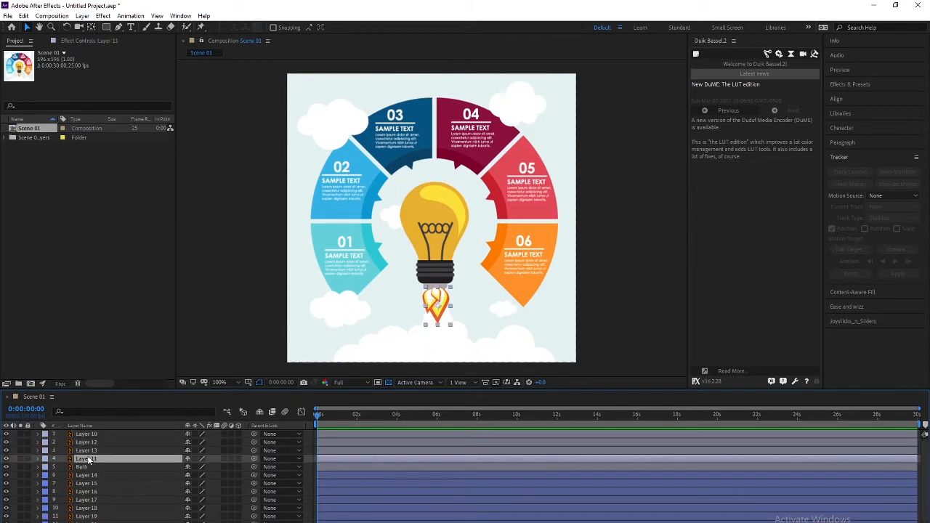
click(92, 435)
shift+click(87, 467)
click(45, 471)
click(73, 421)
Identify the cloud layers in the composition, then select Layer 3, the 01 segment
click(131, 492)
scroll(131, 494, down, 2)
scroll(124, 501, up, 2)
click(454, 340)
click(501, 311)
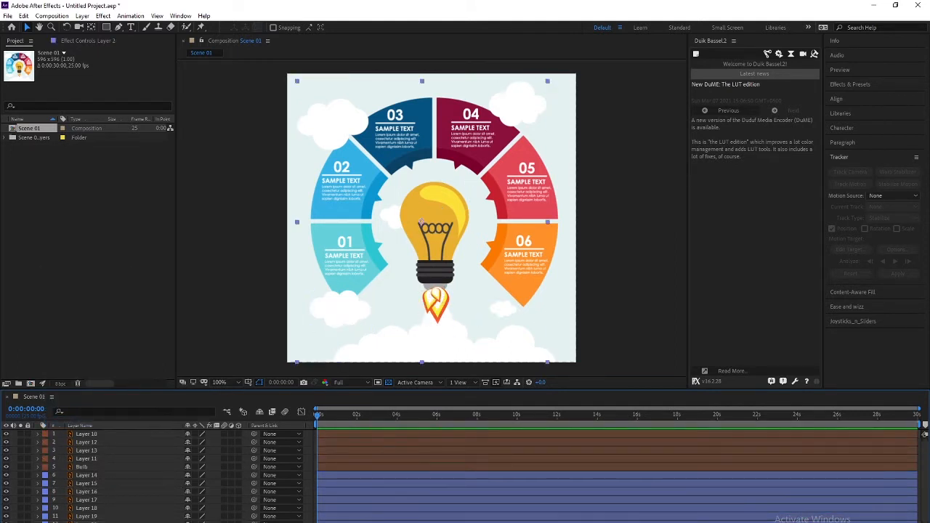
click(79, 508)
scroll(347, 272, up, 2)
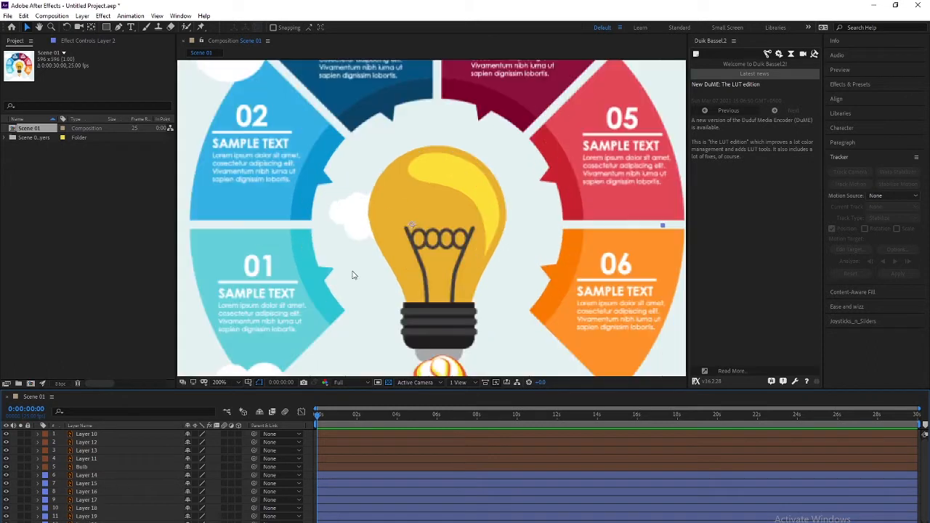
click(582, 356)
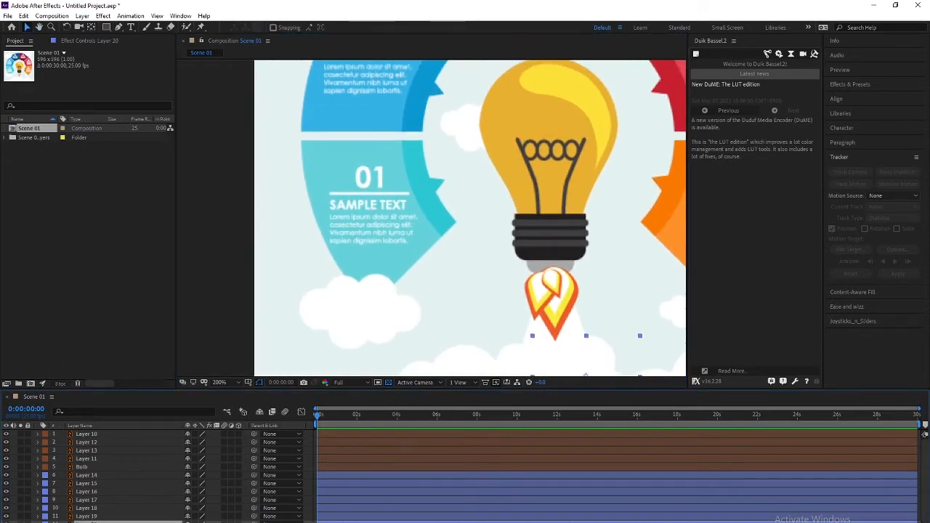
scroll(102, 500, down, 2)
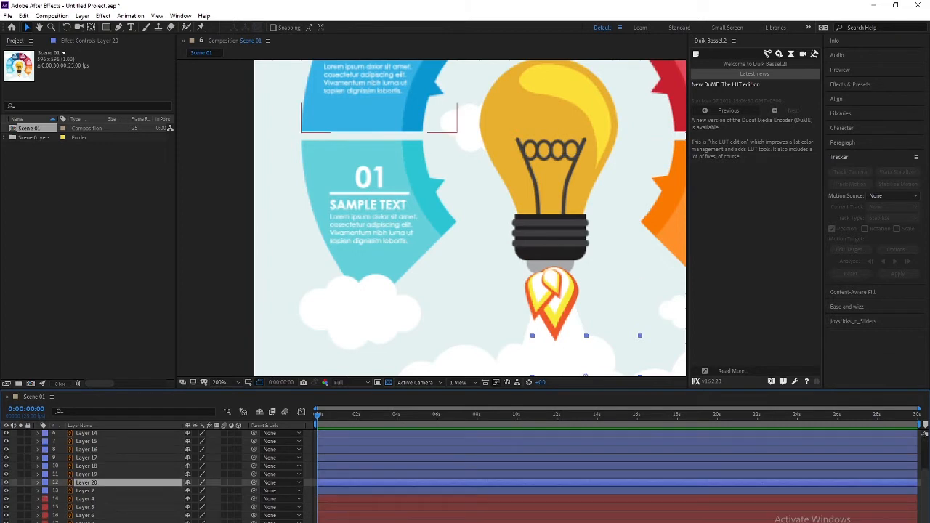
click(86, 522)
Move the anchor points of segments 01–03 to their inner edges beside the bulb
key(y)
drag(378, 224, 416, 258)
key(v)
click(398, 129)
key(y)
drag(381, 141, 431, 241)
key(v)
click(480, 118)
drag(480, 118, 468, 222)
click(95, 522)
key(y)
key(v)
Move the anchor points of segments 04–06 onto their inner teeth
click(620, 173)
key(y)
drag(603, 162, 486, 170)
key(v)
click(100, 508)
key(y)
drag(614, 186, 502, 136)
key(v)
click(86, 499)
key(y)
drag(559, 264, 495, 220)
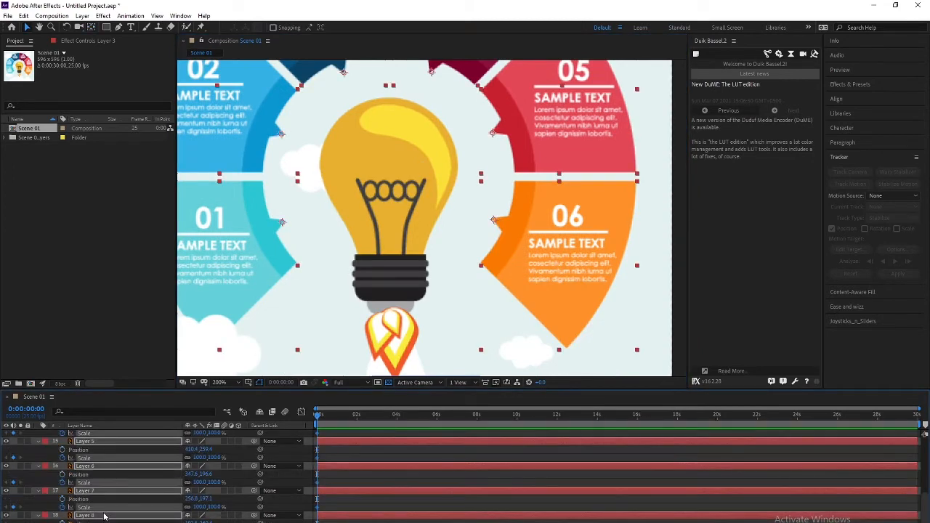
Reveal Rotation, select the segments' Scale and Rotation keyframes, and bring up Ease and Wizz
key(shift+r)
key(shift+Page_Down)
key(shift+Page_Down)
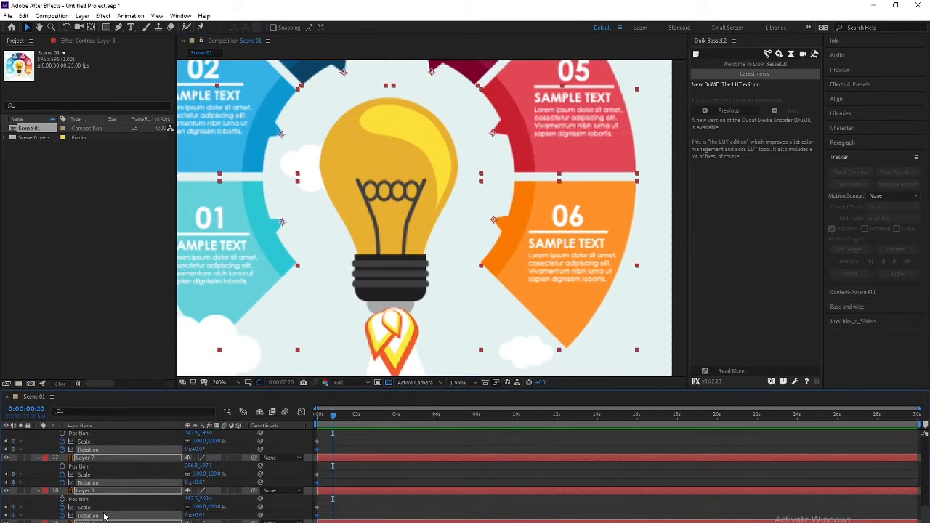
key(Home)
scroll(346, 458, up, 5)
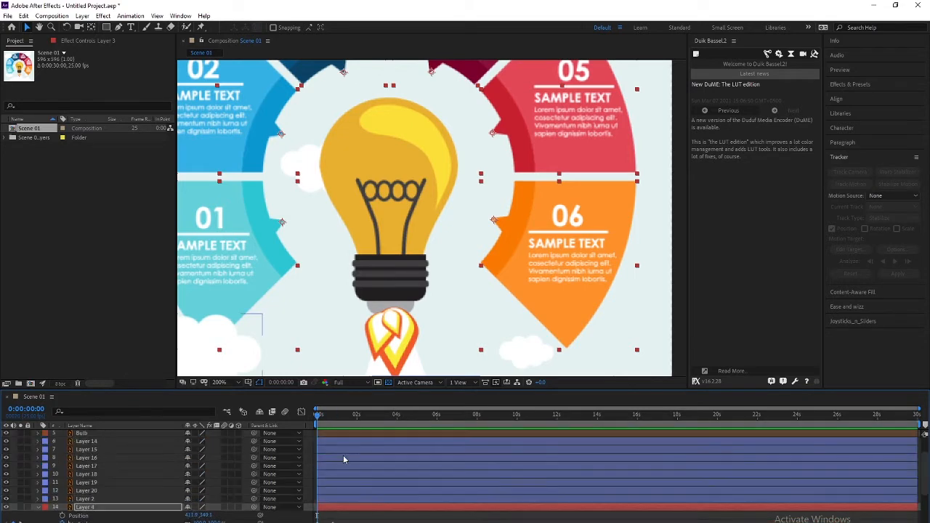
drag(342, 469, 310, 522)
scroll(349, 503, up, 1)
scroll(349, 503, up, 4)
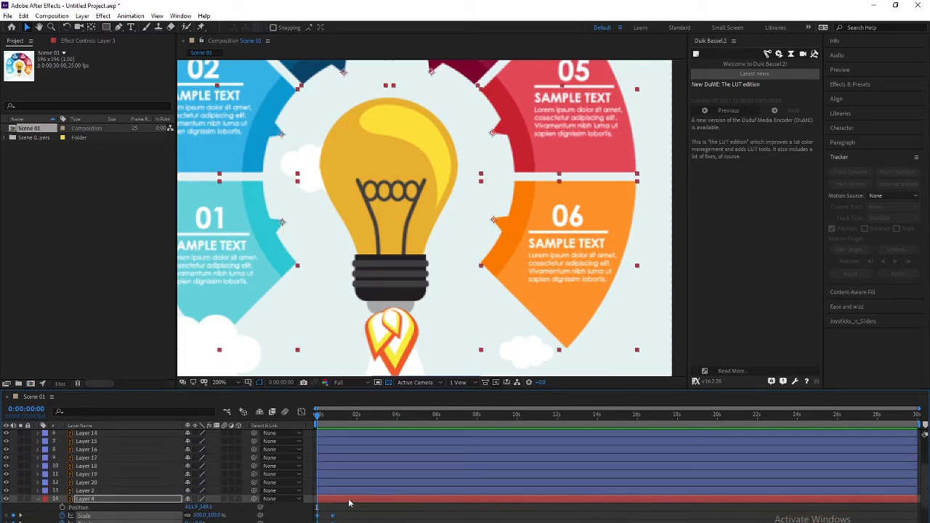
scroll(349, 503, down, 1)
click(682, 46)
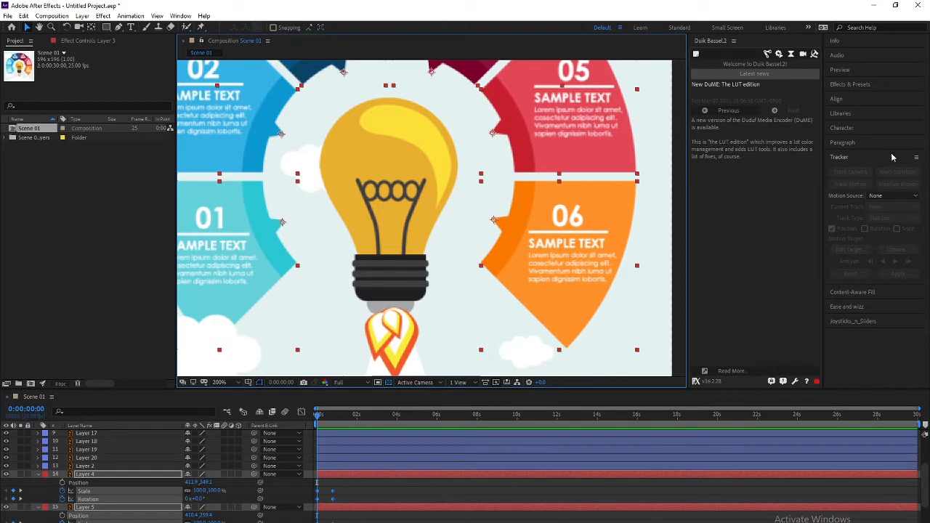
Apply an Ease and Wizz Back easing of type Out, then scrub to preview it
click(865, 305)
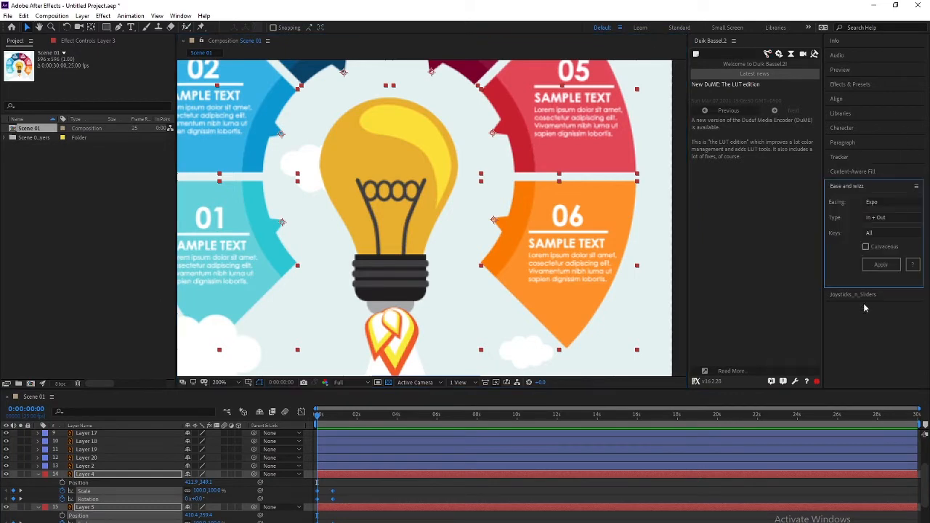
click(879, 203)
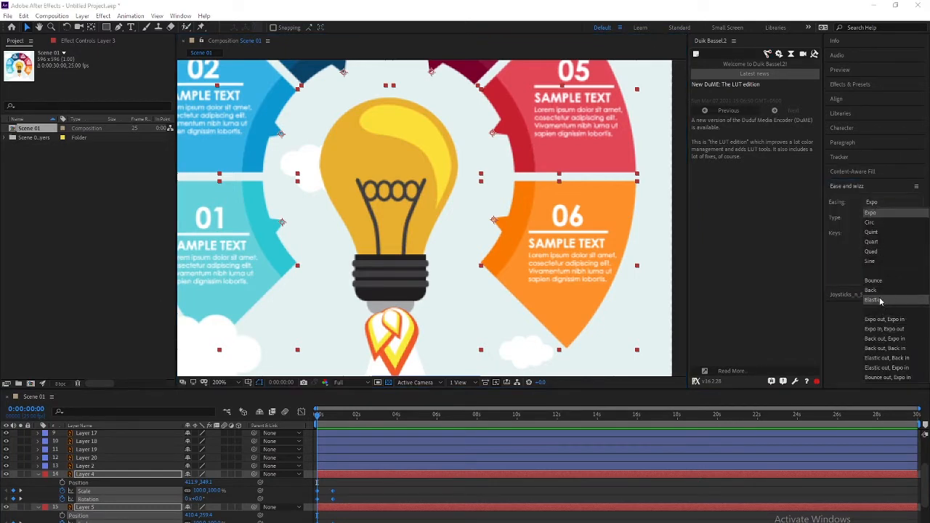
click(881, 292)
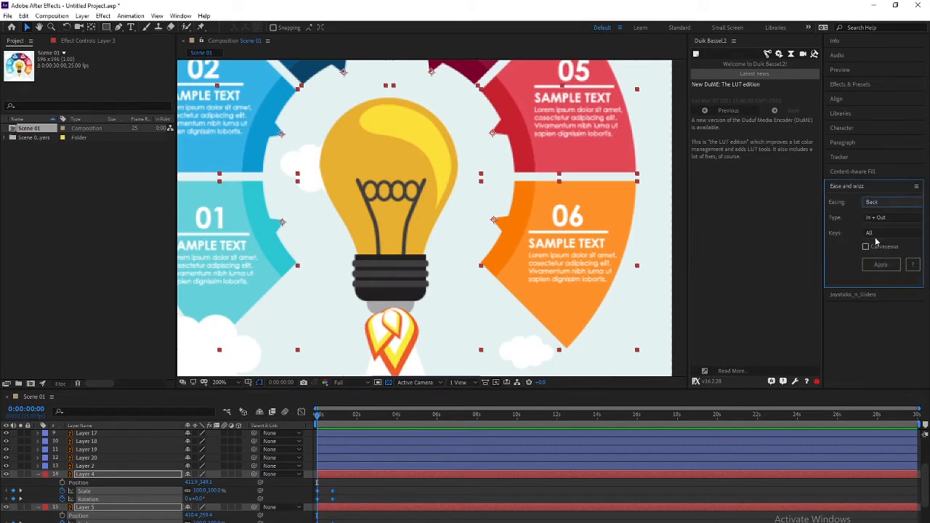
click(880, 218)
click(872, 240)
click(880, 266)
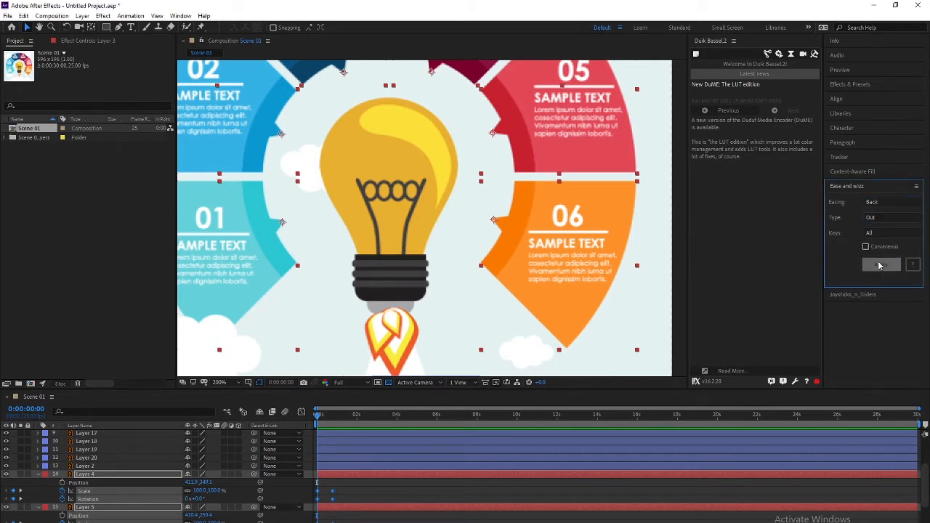
mouse_move(318, 417)
mouse_down()
mouse_move(327, 418)
mouse_move(305, 420)
mouse_up()
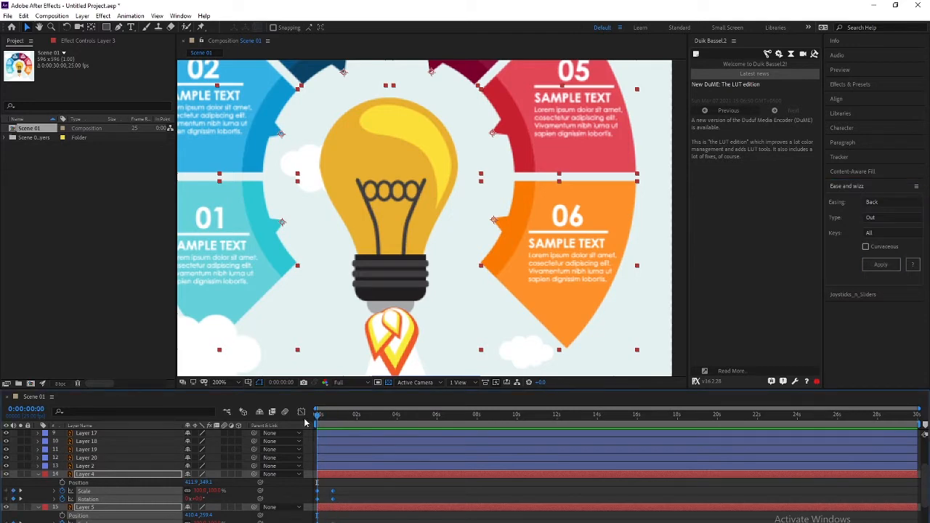
scroll(310, 303, down, 2)
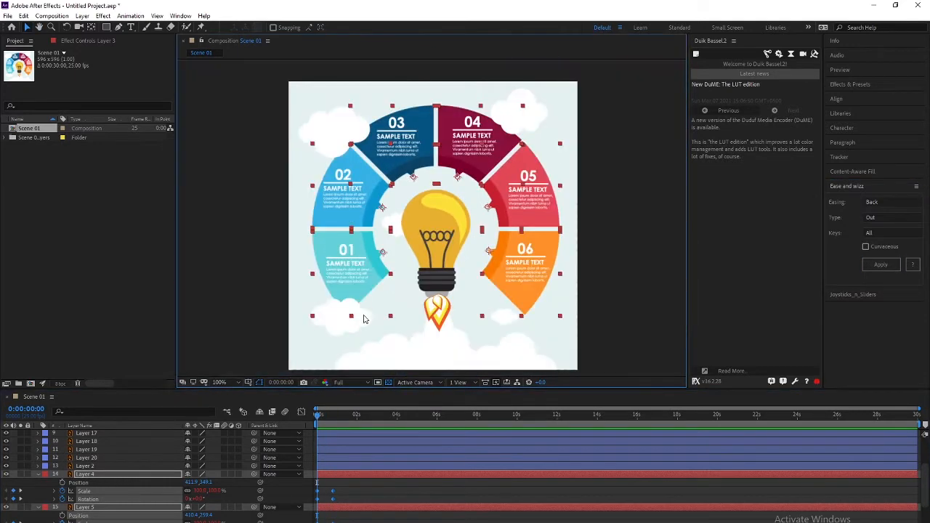
Hide the cloud layers from Layer 2 up to Layer 14
click(138, 467)
click(136, 474)
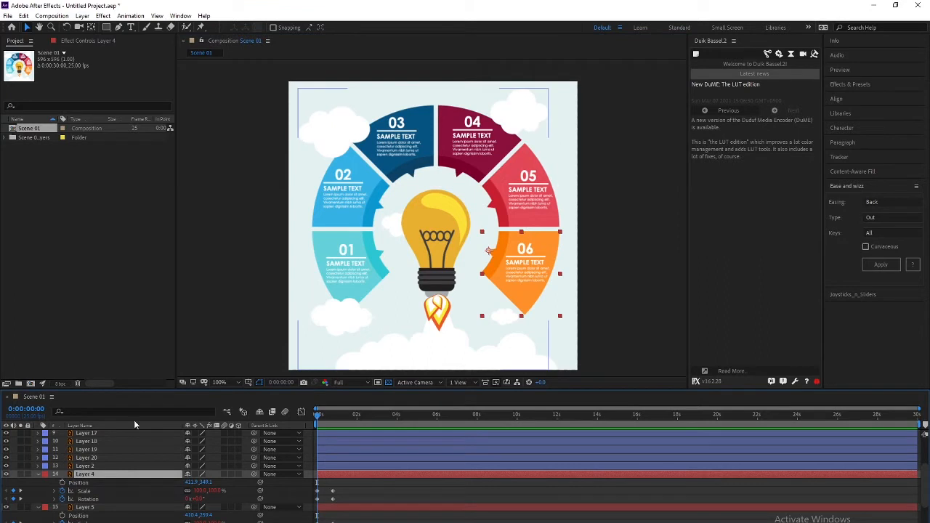
scroll(112, 495, down, 2)
scroll(112, 496, up, 4)
click(100, 522)
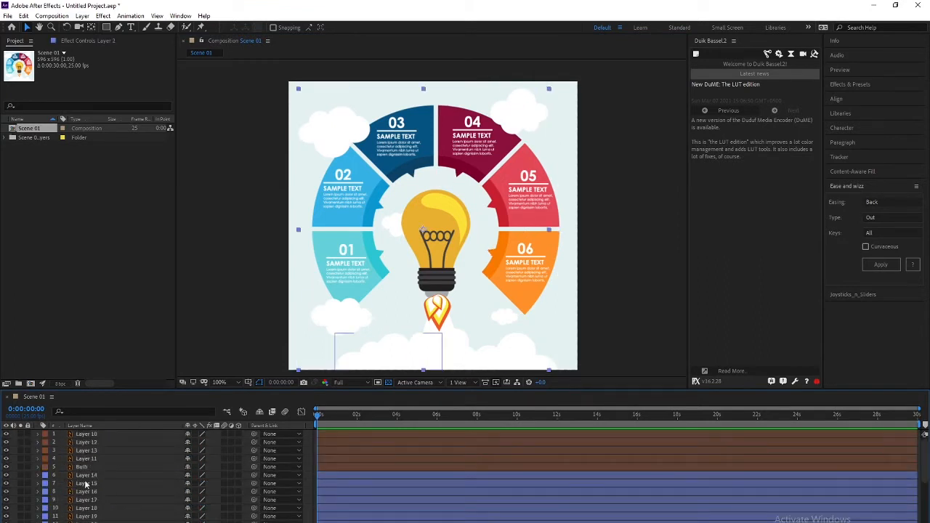
shift+click(87, 478)
click(6, 476)
Select segments 01–03, including Layer 8, for editing
click(362, 283)
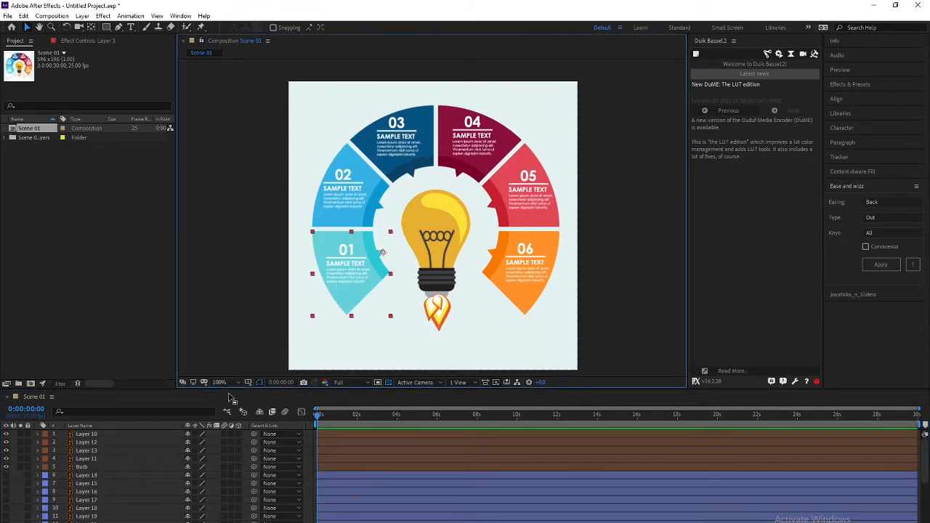
click(412, 177)
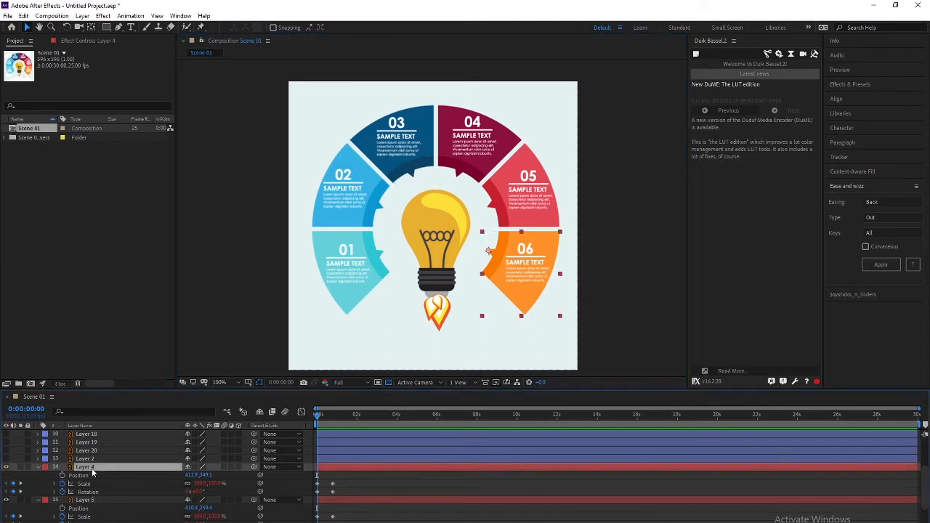
scroll(108, 503, down, 4)
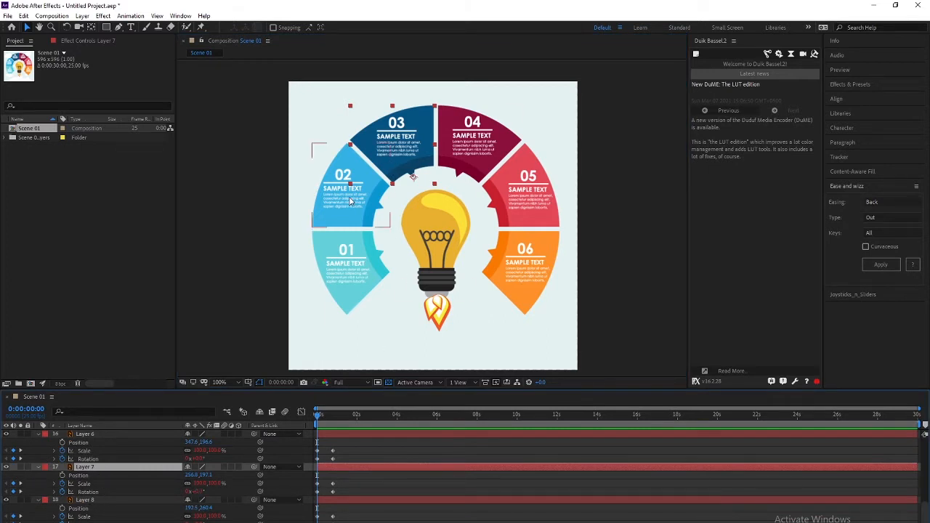
shift+click(92, 502)
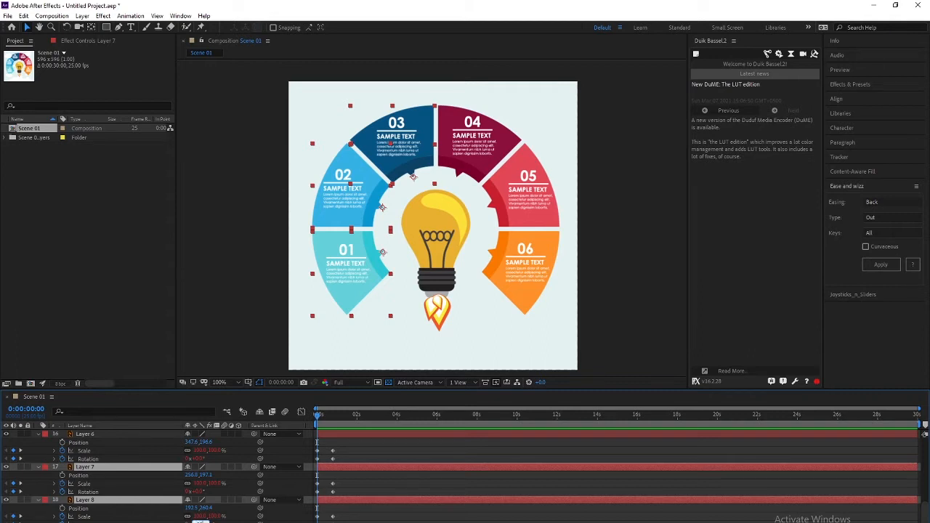
Set segments 01–03 to -90° rotation and 0% scale at frame 0
key(Return)
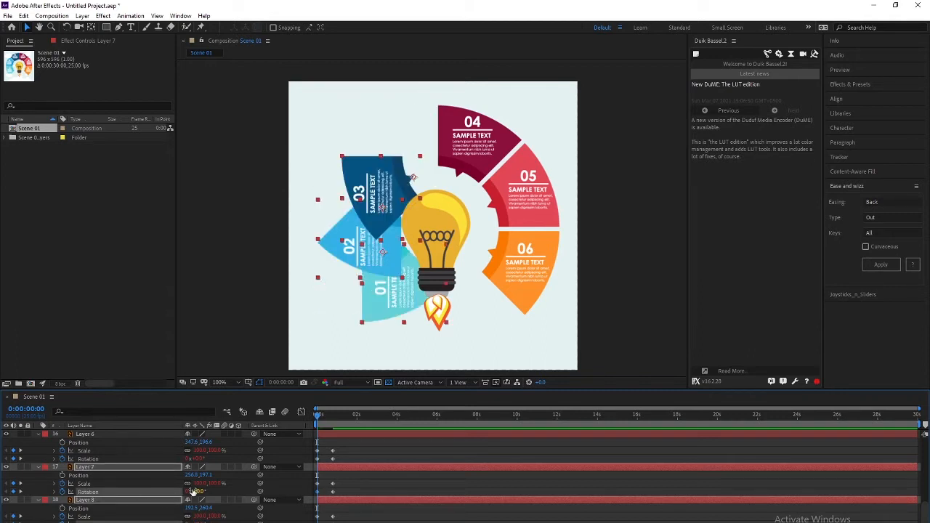
click(198, 484)
text(0)
key(Return)
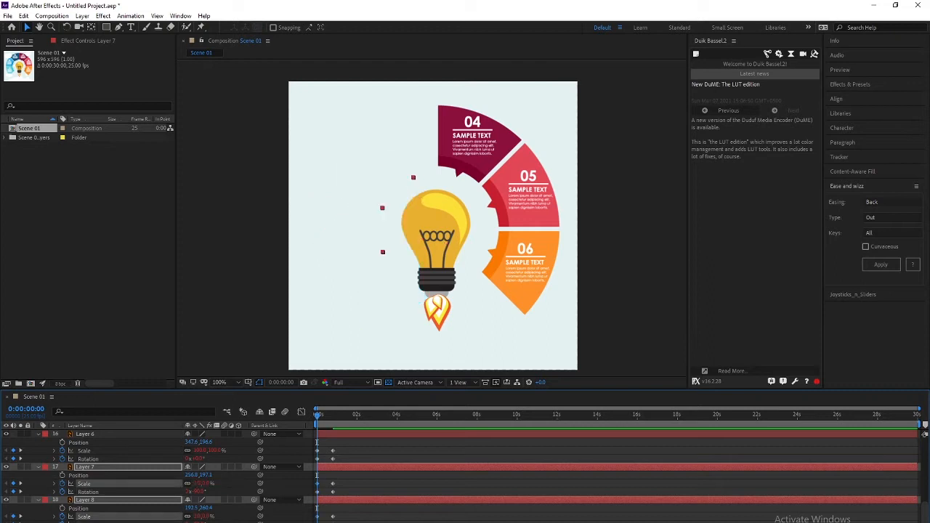
Set segments 04–06 (Layers 4–6) to 90° rotation and 0% scale
scroll(107, 477, up, 2)
click(97, 483)
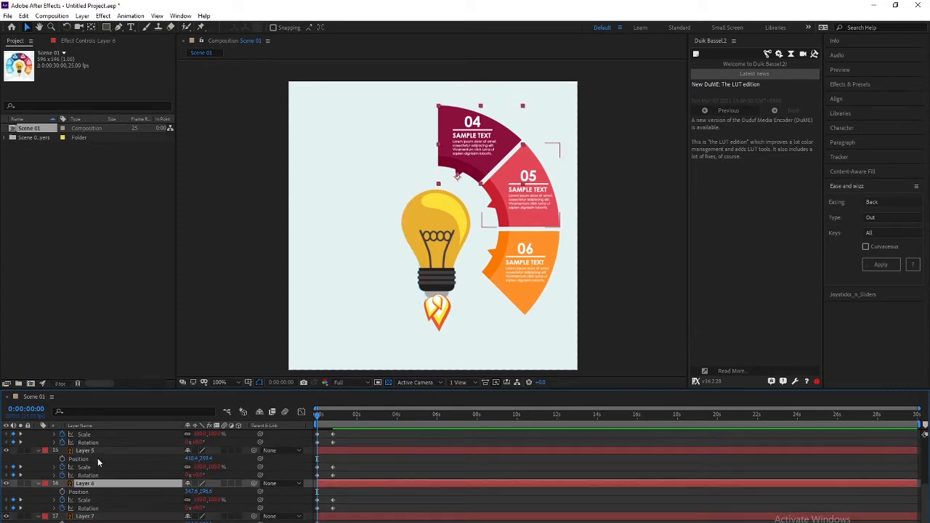
ctrl+click(97, 452)
scroll(102, 465, up, 2)
ctrl+click(96, 466)
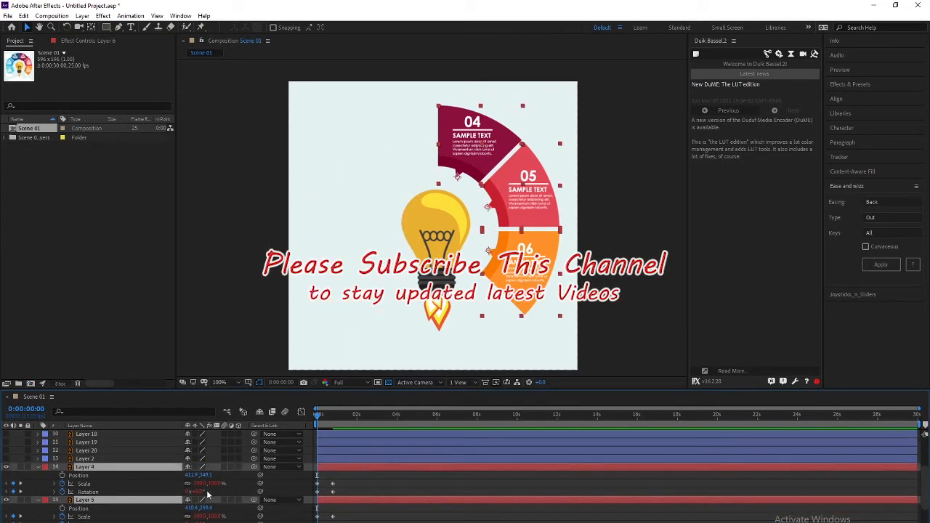
click(199, 492)
text(90)
key(Return)
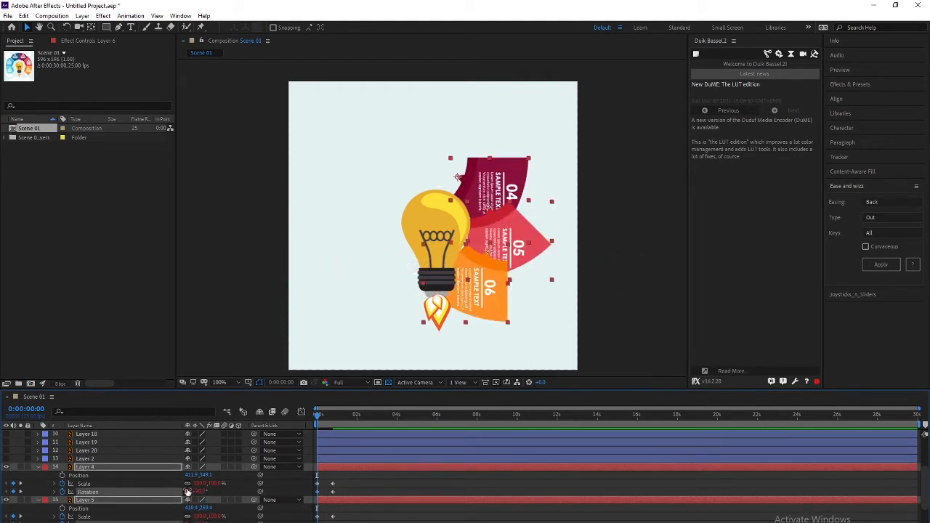
click(199, 483)
text(0)
key(Return)
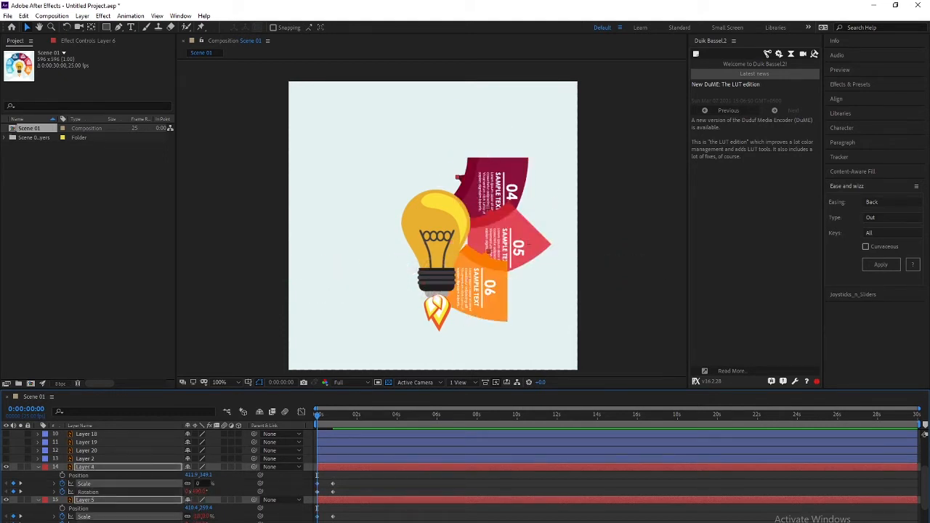
Preview the segments popping in over the first second
key(space)
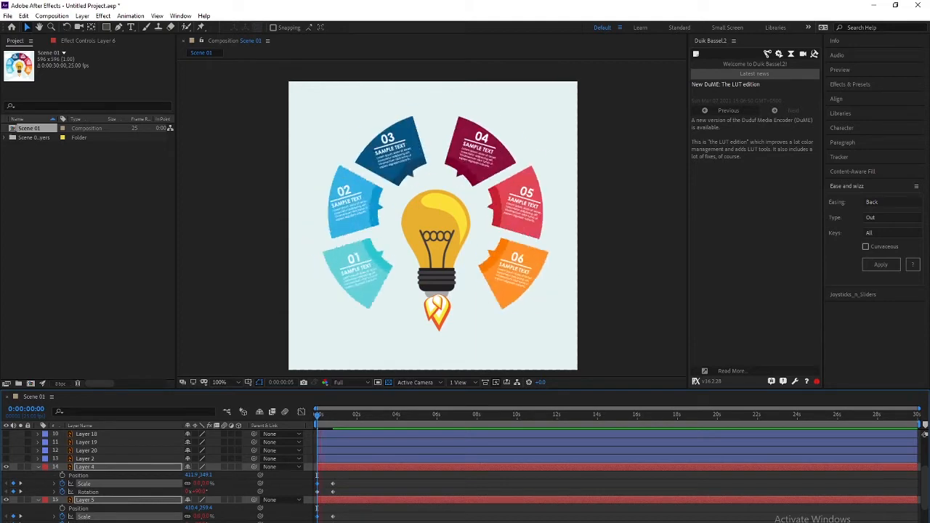
drag(335, 419, 246, 427)
mouse_move(320, 426)
mouse_down()
mouse_move(335, 421)
mouse_move(314, 423)
mouse_up()
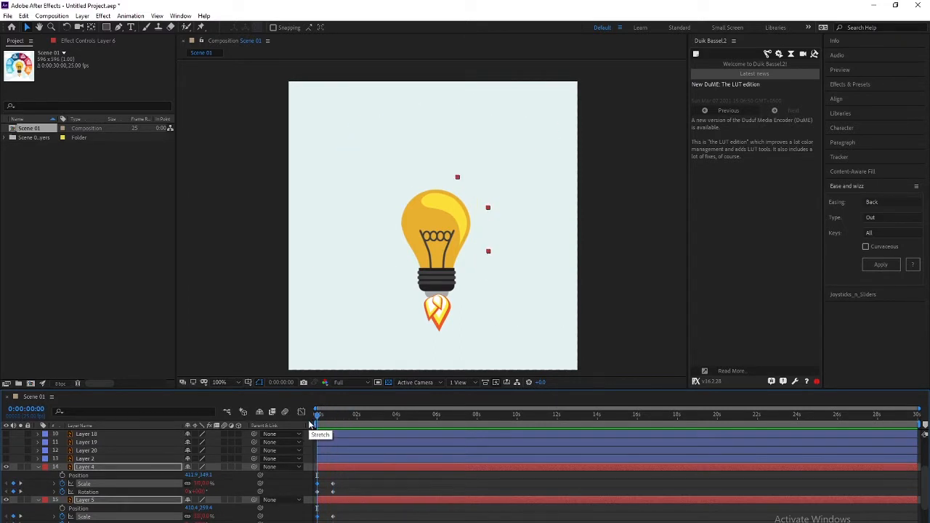
Delay segments 01 and 06 to start at 0:00:00:20
key(space)
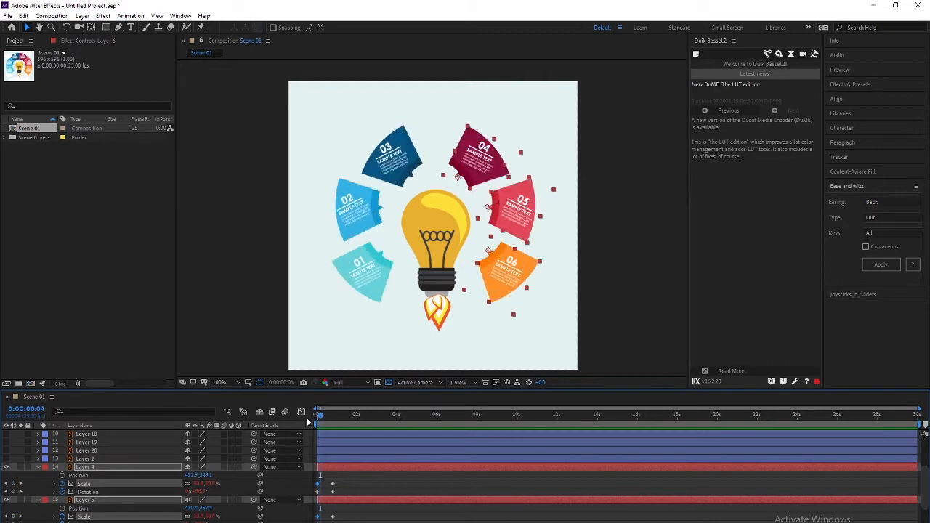
mouse_move(318, 416)
mouse_down()
mouse_move(307, 419)
mouse_move(325, 417)
mouse_up()
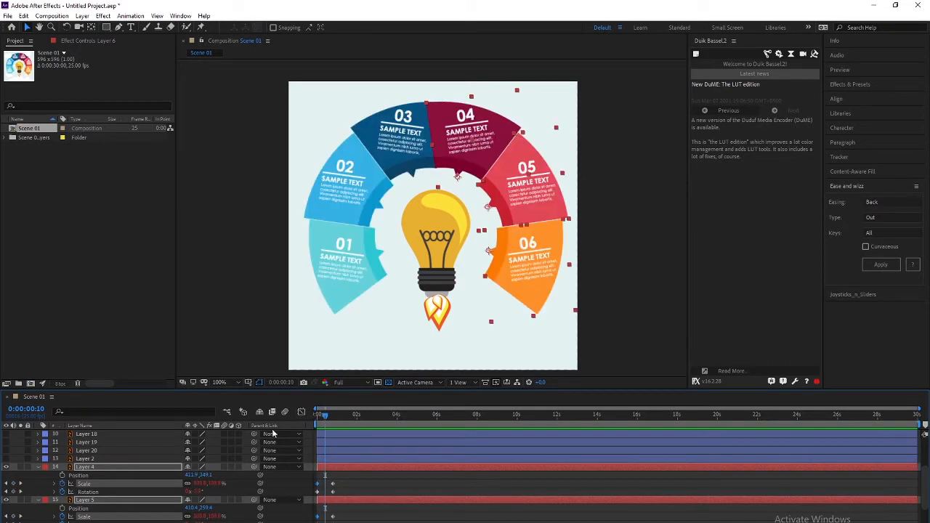
click(533, 179)
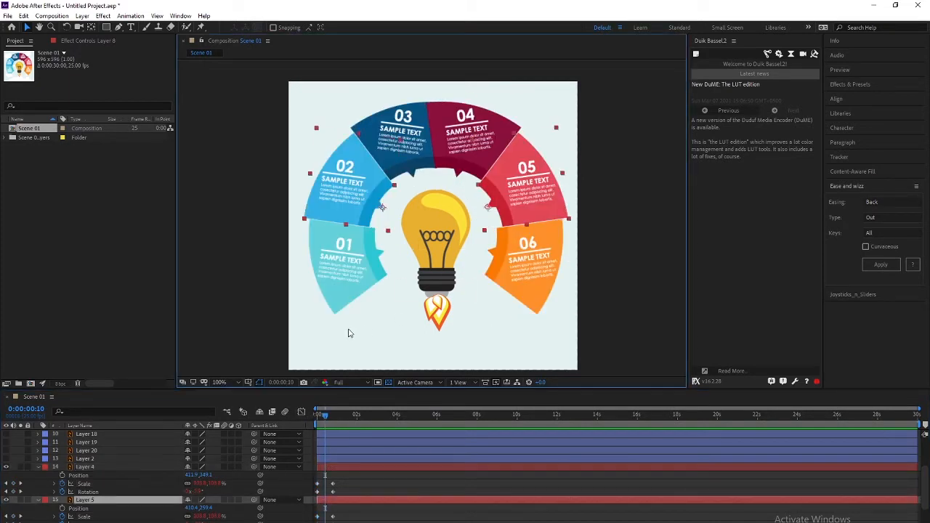
key(space)
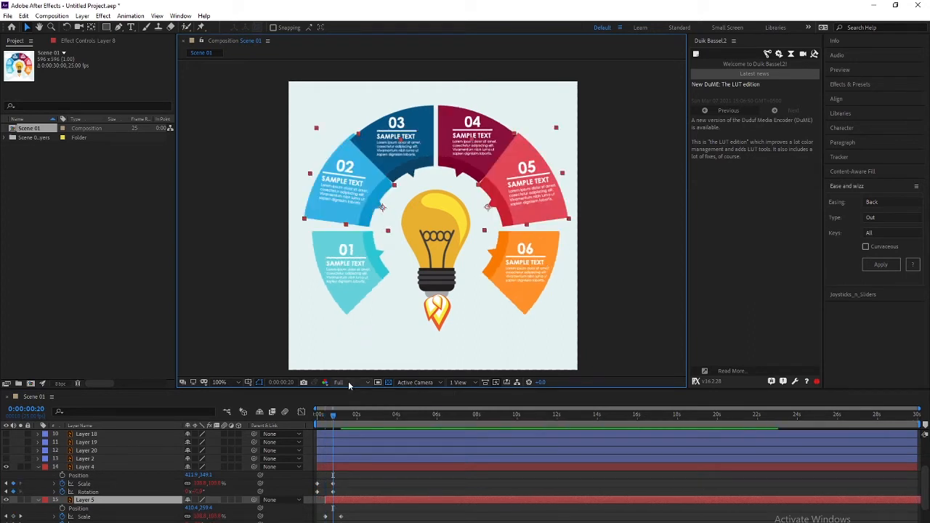
click(531, 284)
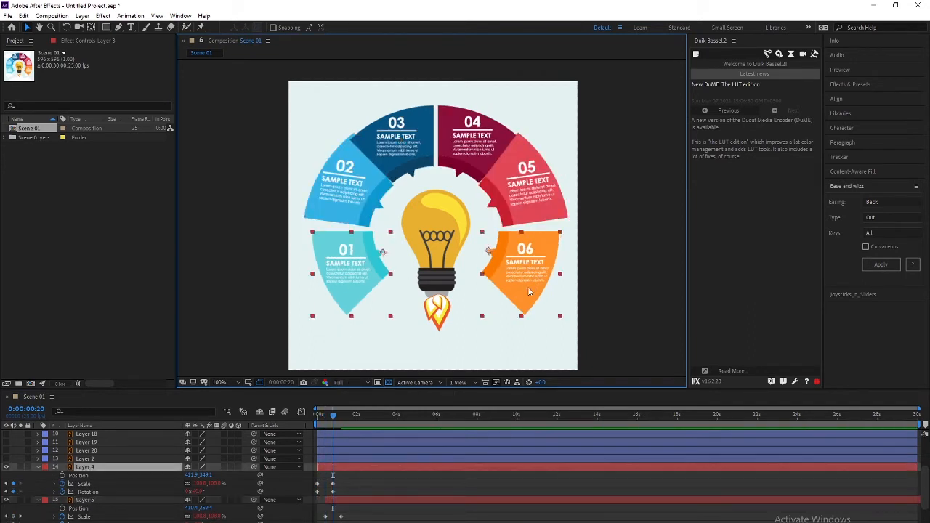
key([)
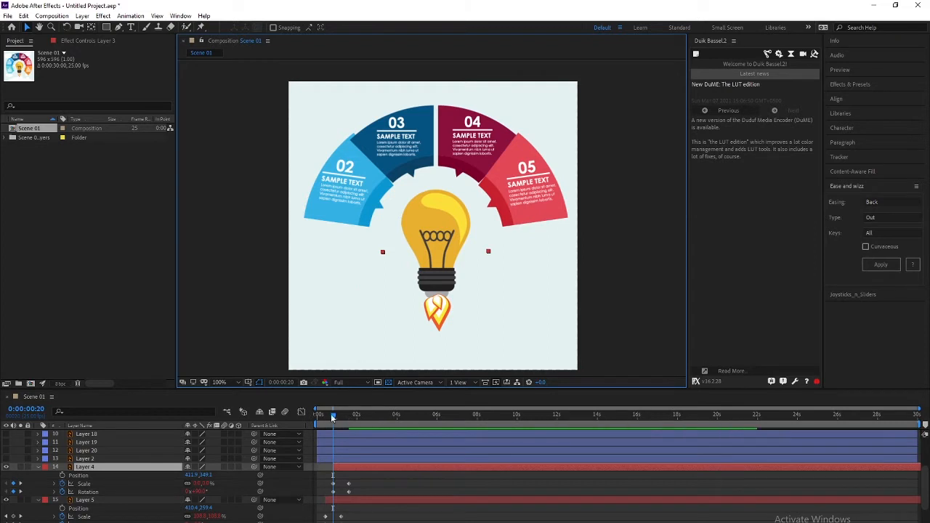
Play the staggered pop-in from the start, then return to frame 0
drag(332, 416, 223, 419)
key(space)
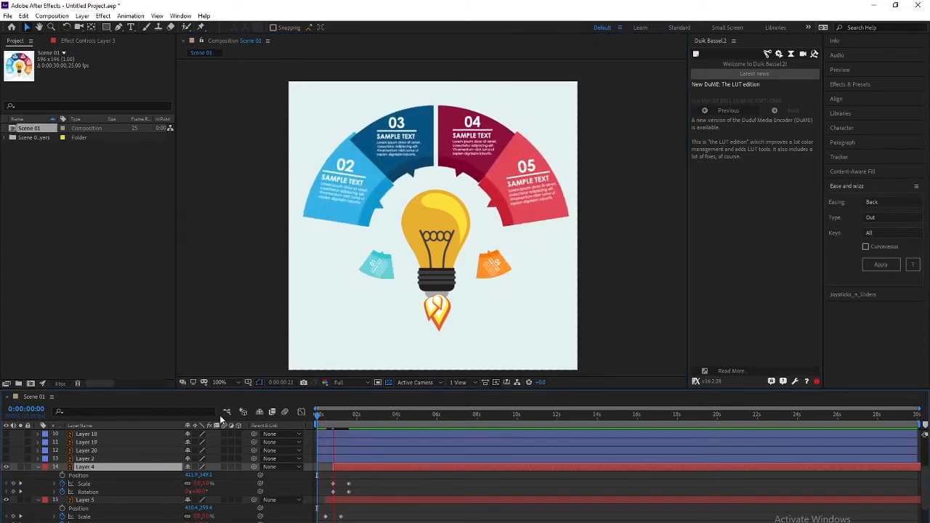
key(space)
key(space)
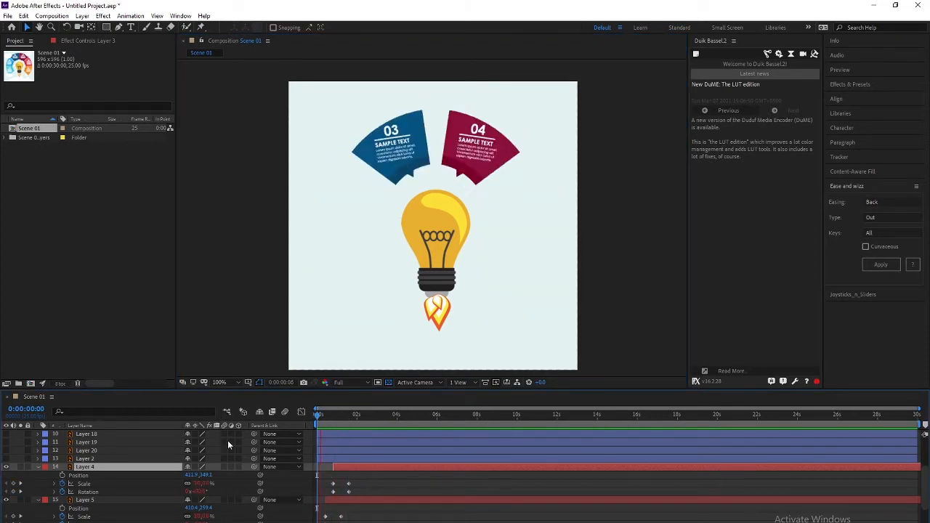
key(space)
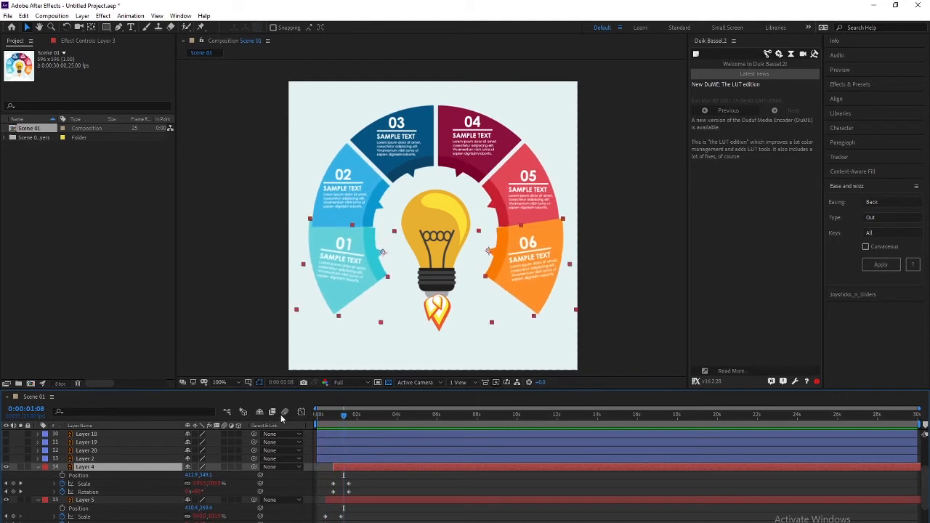
click(316, 415)
scroll(328, 480, down, 3)
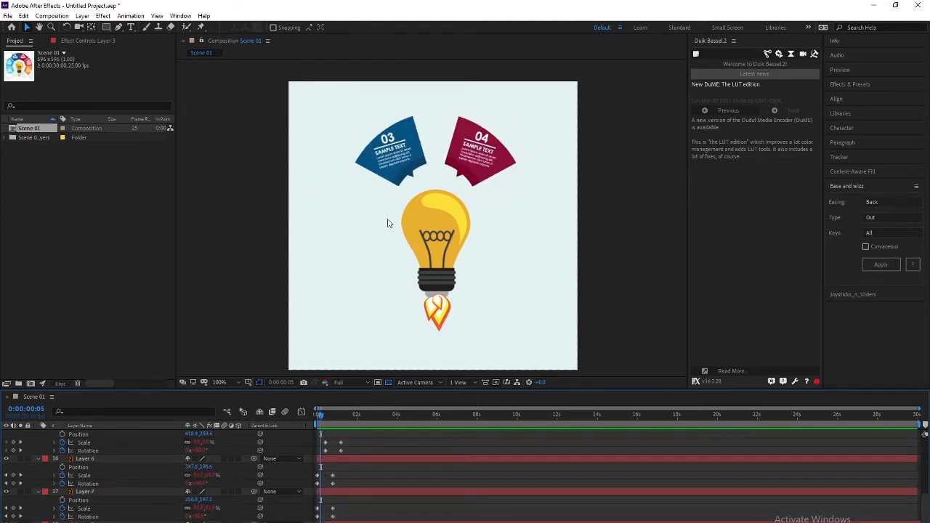
Inspect the Scale and Rotation keyframes on segment Layers 8, 5, 4 and 3
scroll(91, 520, down, 2)
click(97, 507)
scroll(99, 512, up, 5)
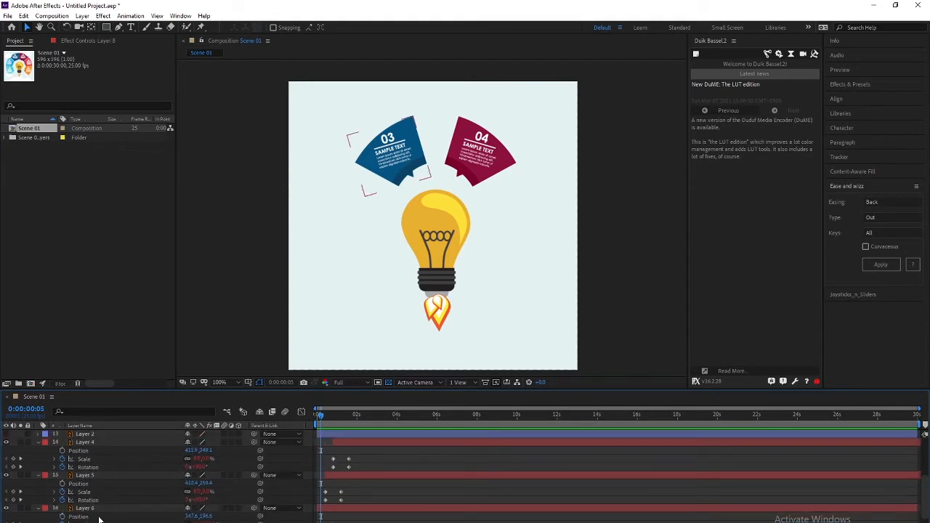
click(90, 476)
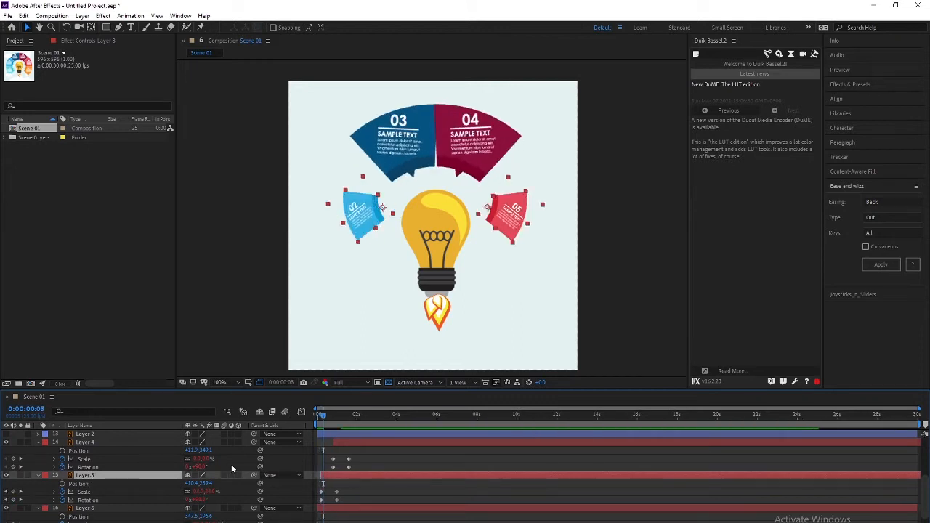
click(118, 441)
scroll(126, 472, down, 3)
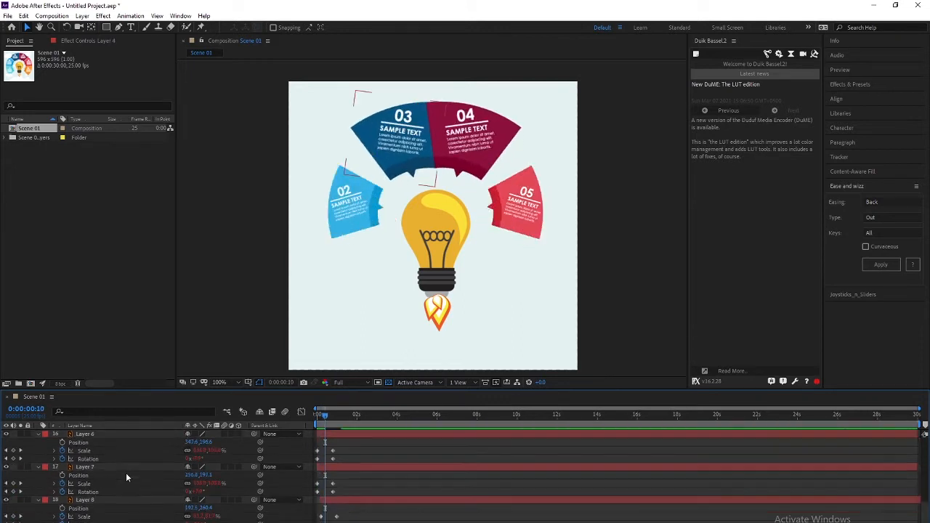
click(116, 515)
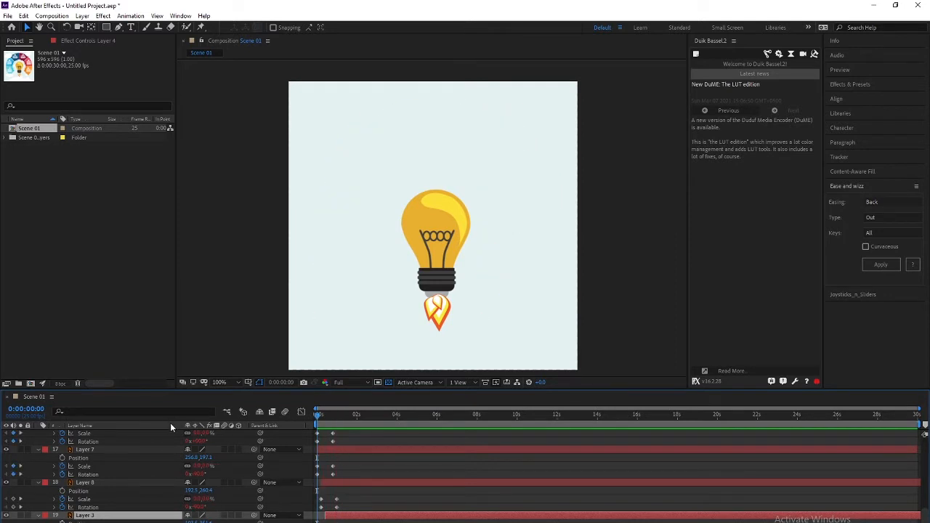
RAM-preview the segment pop-in from 0:00:00:00 to confirm the ring completes by one second
key(space)
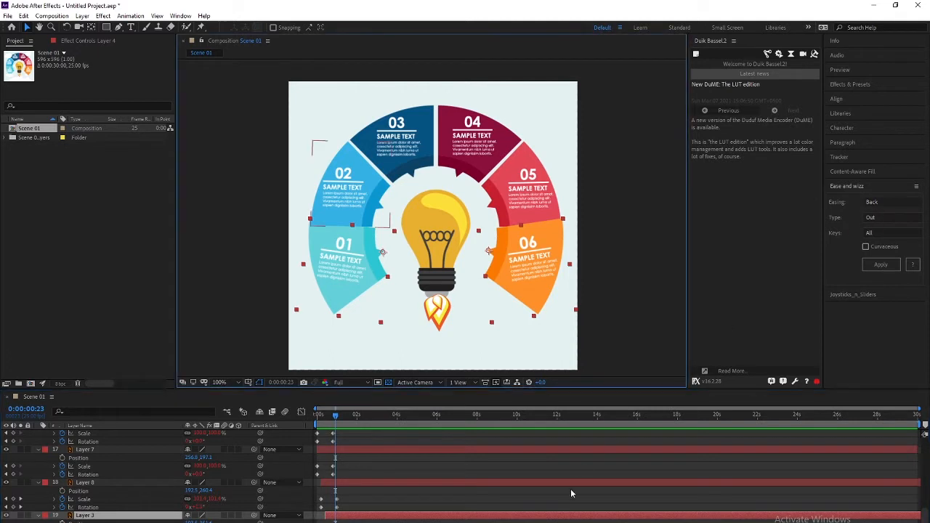
drag(323, 416, 318, 416)
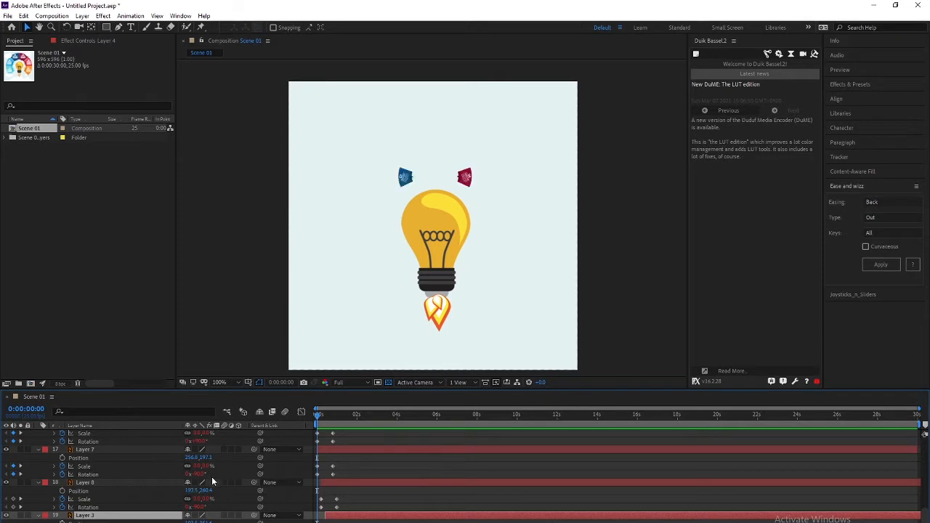
key(space)
key(space)
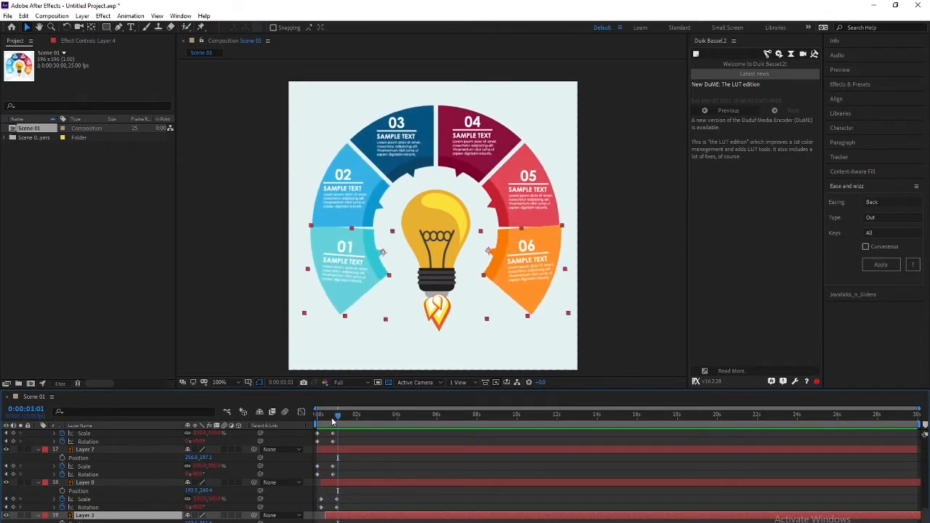
drag(332, 419, 229, 412)
key(space)
key(space)
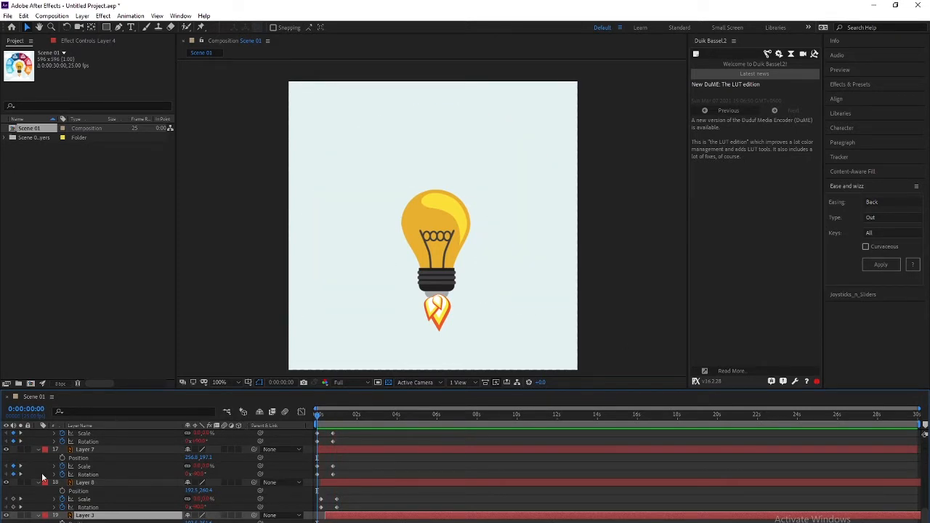
scroll(108, 480, up, 10)
Pre-compose the bulb and flame layers 1–5 into a new precomp named Bulb
click(85, 467)
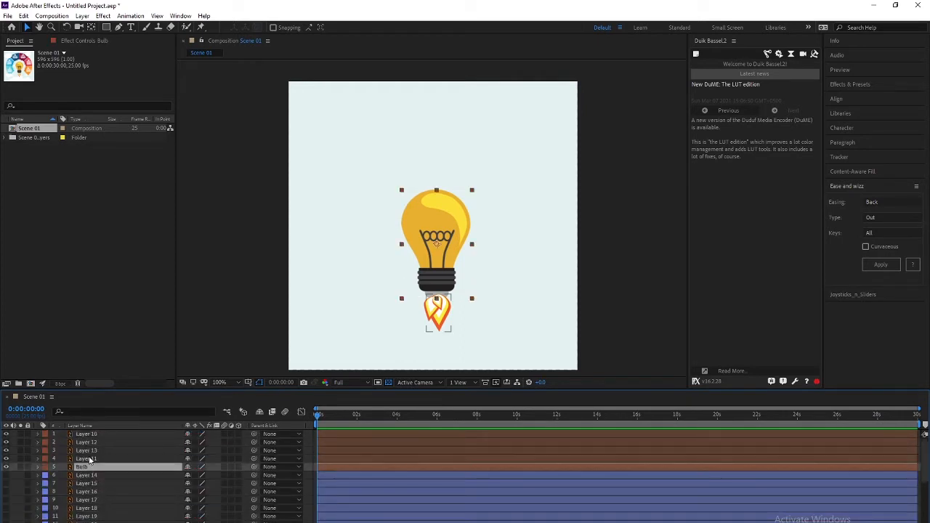
shift+click(91, 436)
click(87, 483)
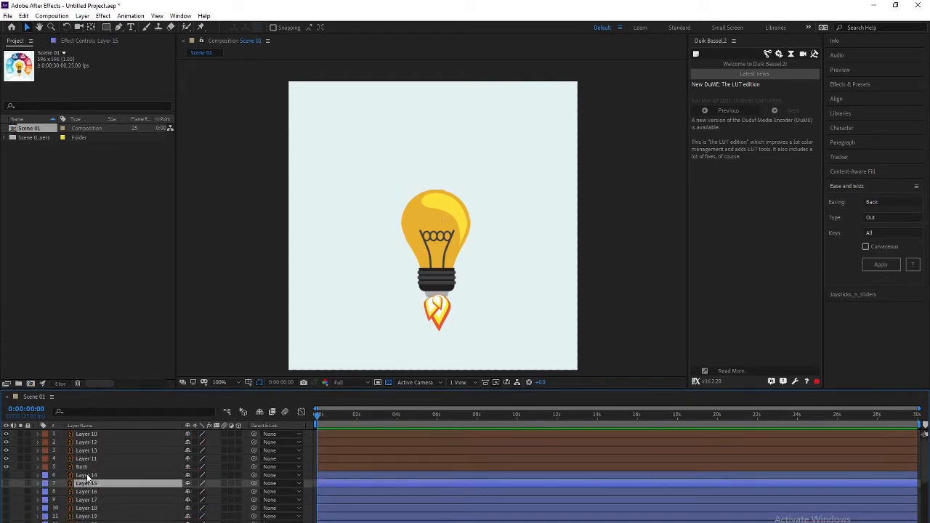
click(85, 467)
shift+click(94, 435)
right_click(96, 443)
click(130, 402)
text(Bulb)
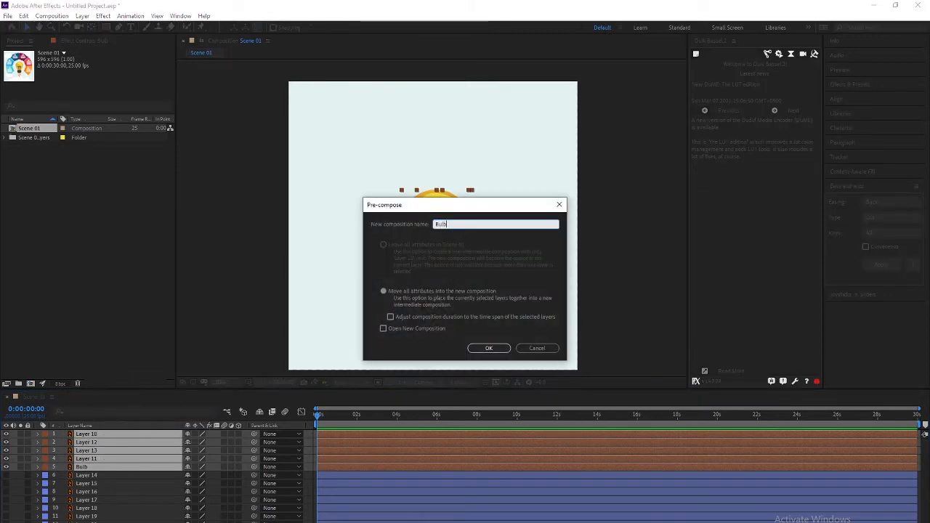
key(Return)
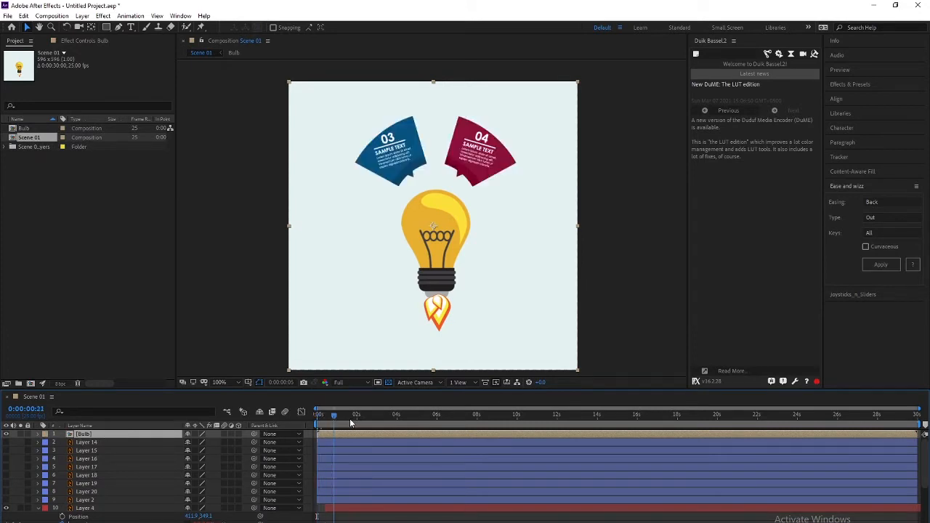
Keyframe the Bulb's Position at the first frame below the frame so it rises into place
key(p)
key(space)
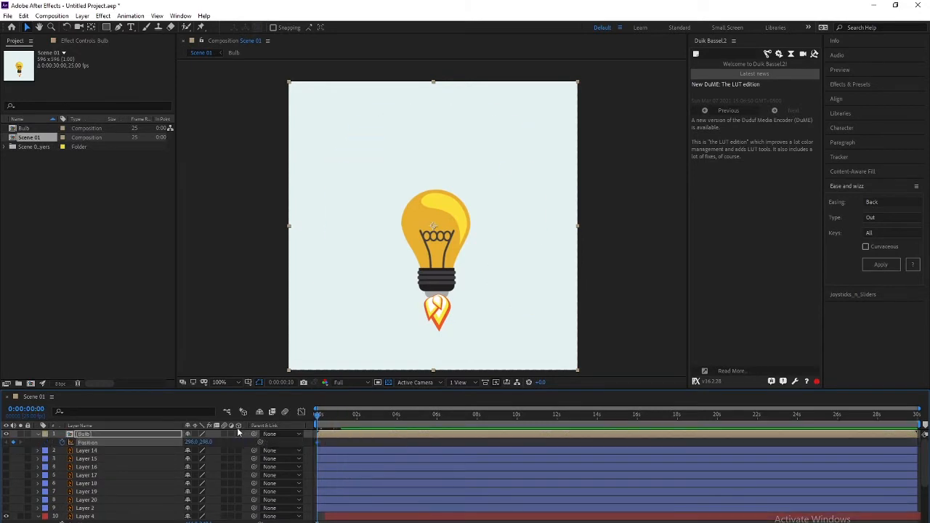
key(Home)
click(105, 434)
key(shift+Down)
key(shift+Down)
key(shift+Down)
key(shift+Down)
key(shift+Down)
key(shift+Down)
key(shift+Down)
key(shift+Down)
key(shift+Down)
key(shift+Down)
key(shift+Down)
key(shift+Down)
key(shift+Down)
key(shift+Down)
key(shift+Down)
key(shift+Down)
key(shift+Down)
key(shift+Down)
key(shift+Down)
key(shift+Down)
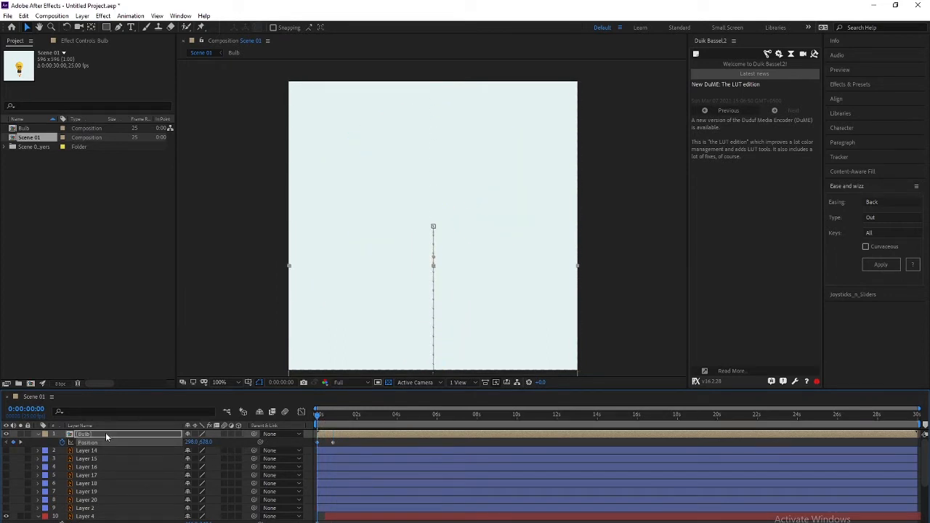
key(space)
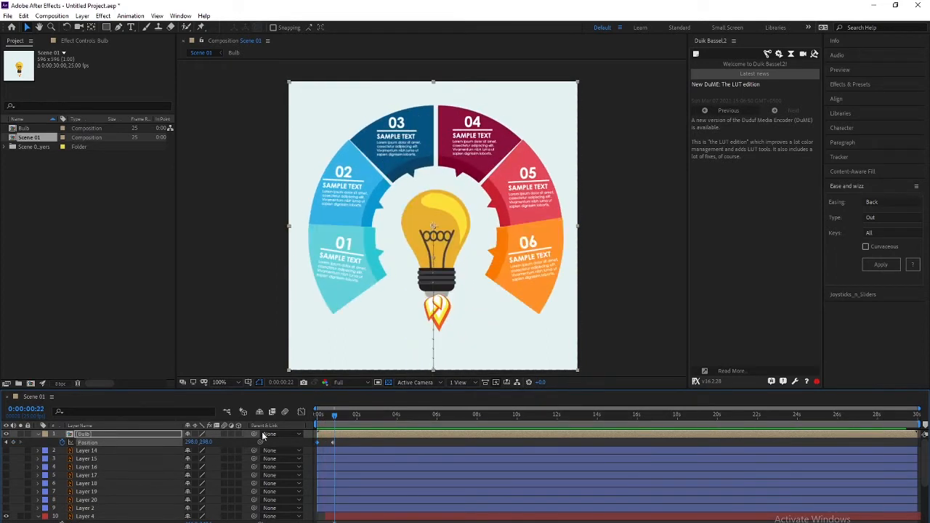
Apply Bounce easing to the bulb's Position keyframes and replay it
click(886, 202)
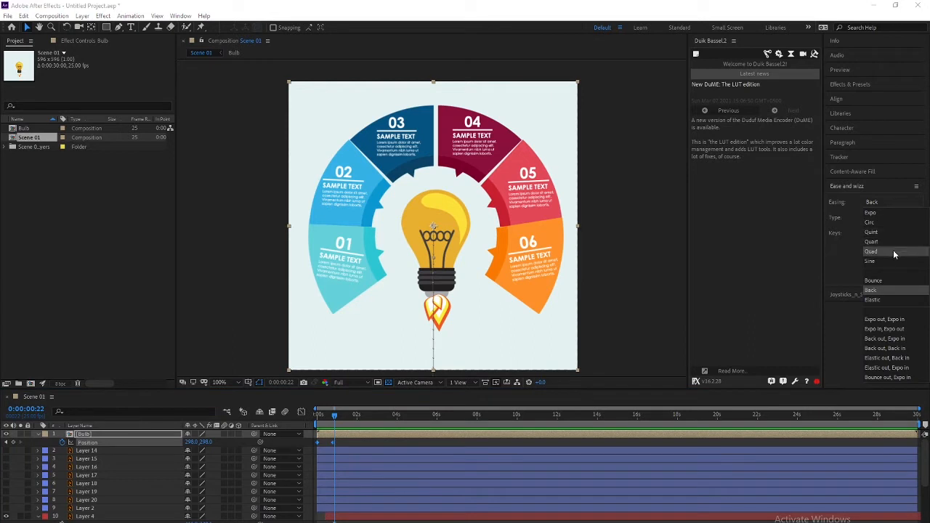
click(877, 281)
click(877, 265)
key(Home)
key(space)
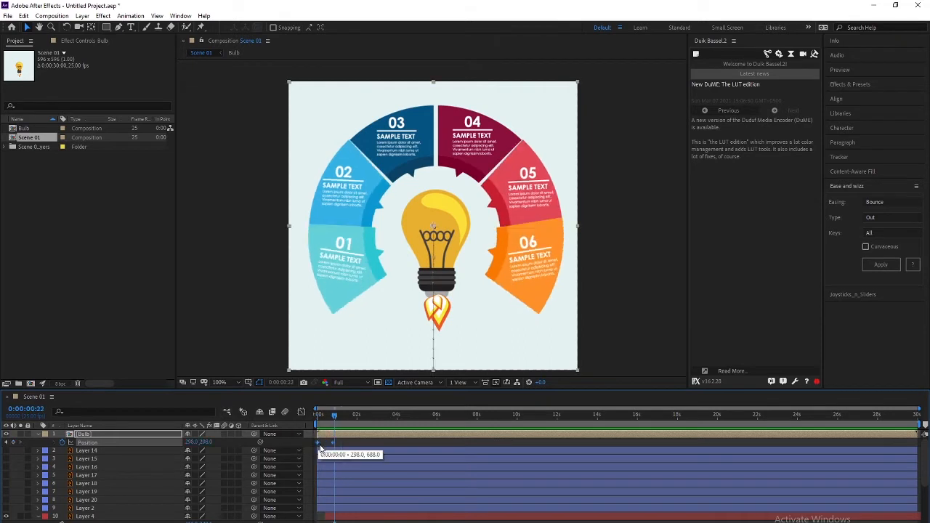
Switch the bulb's Position keyframes to Expo easing and preview from the start
click(874, 202)
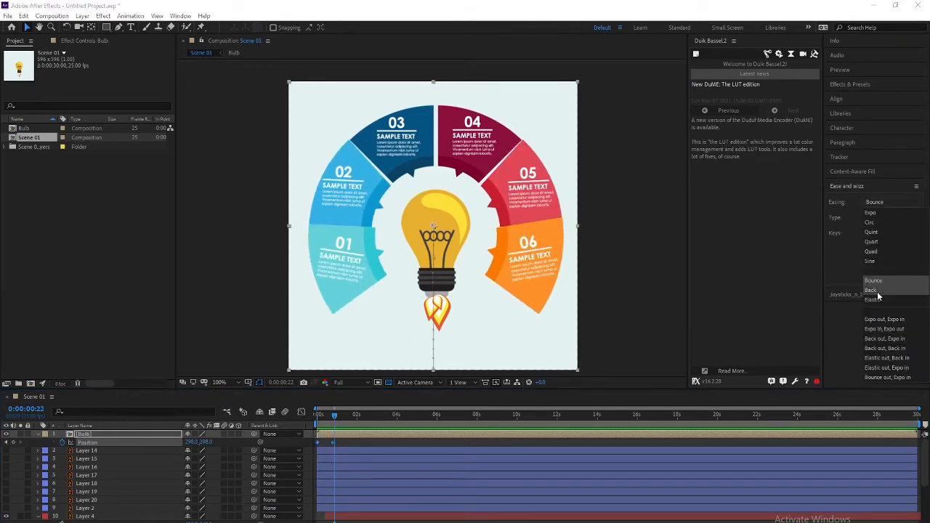
click(877, 211)
drag(348, 446, 311, 442)
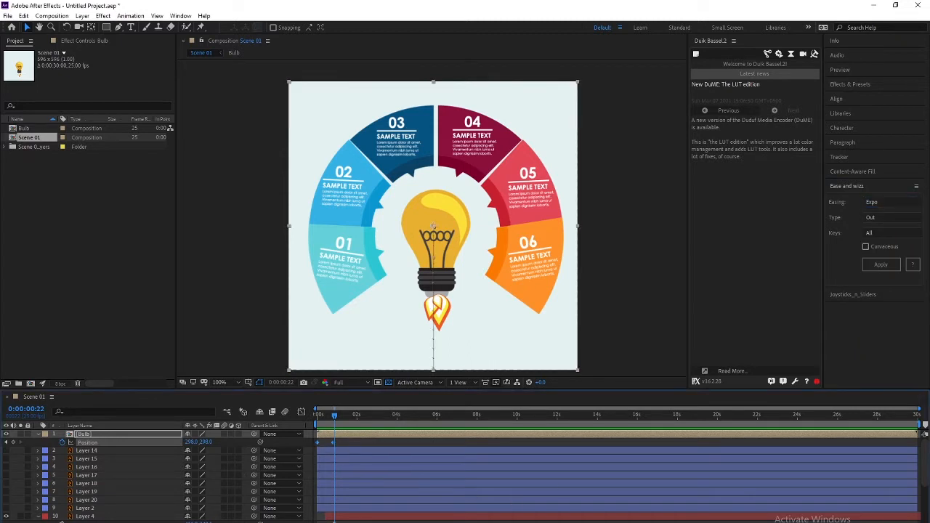
click(872, 264)
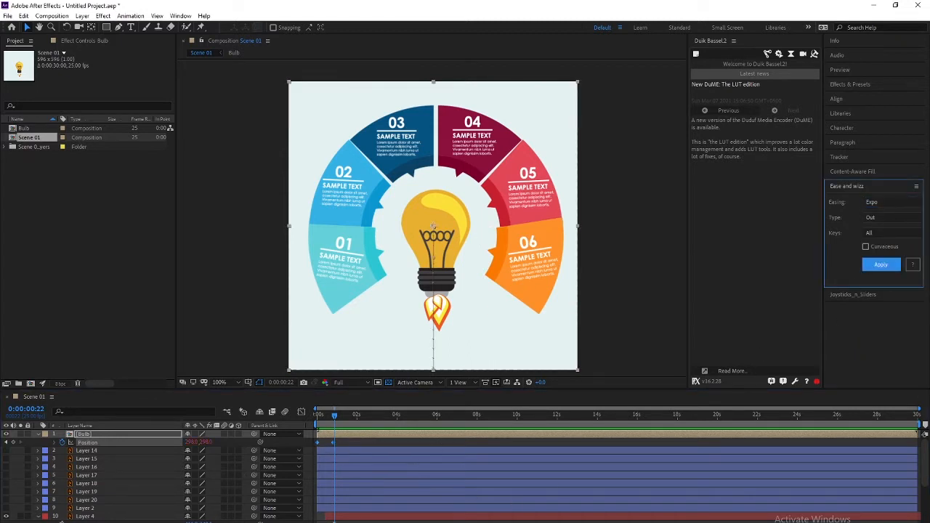
drag(340, 417, 225, 424)
key(space)
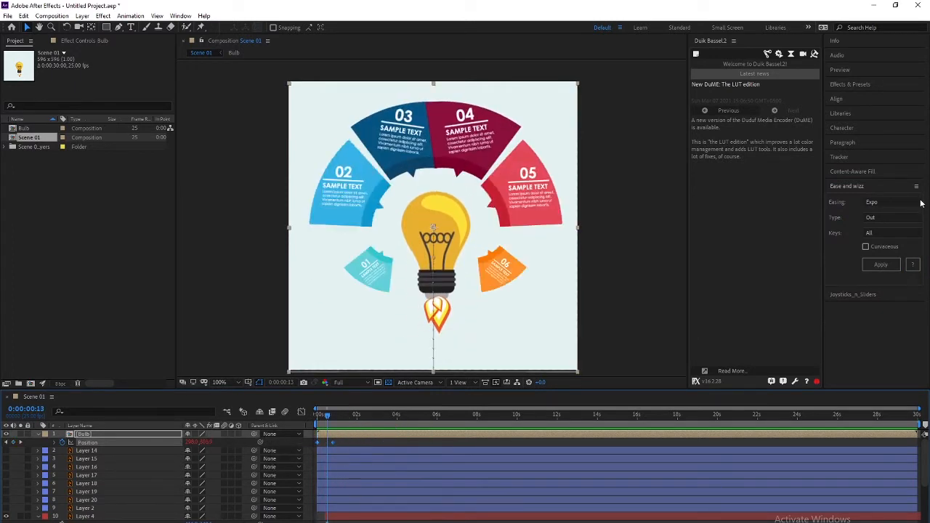
Change the easing direction to Expo In and replay the bulb's rise
click(892, 218)
click(883, 240)
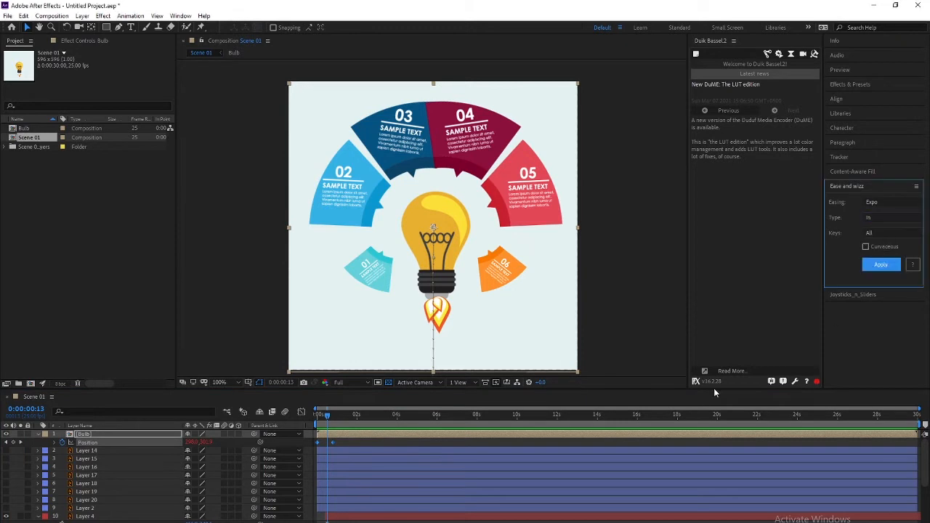
click(332, 421)
key(Home)
key(space)
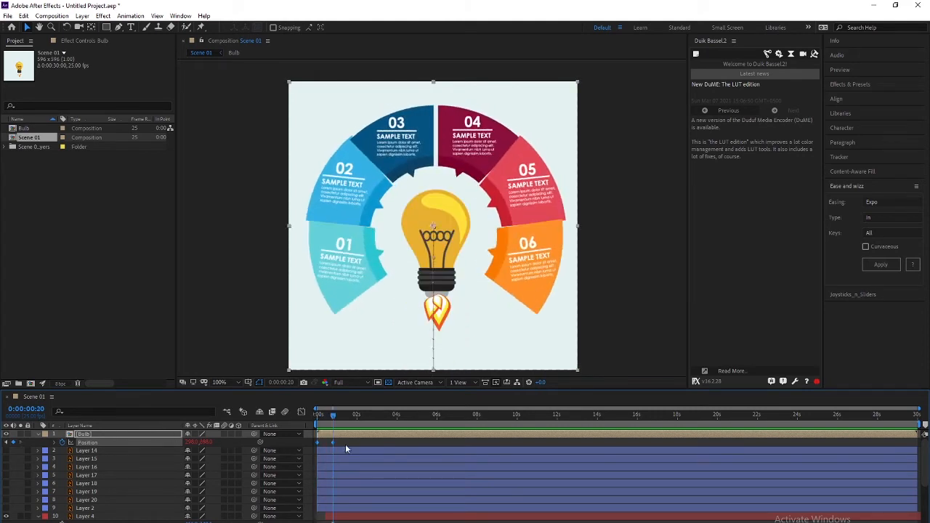
Try Back In easing on the bulb and preview it
click(872, 202)
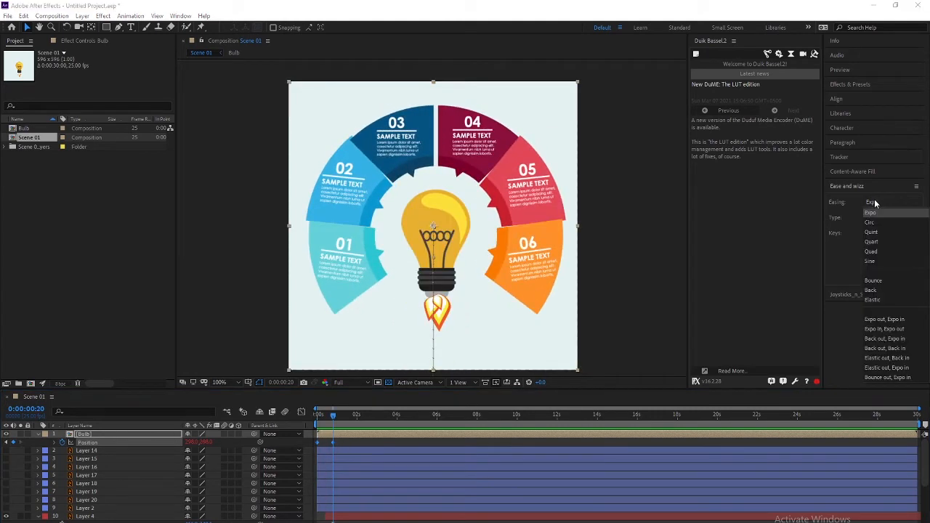
click(879, 290)
click(882, 265)
key(space)
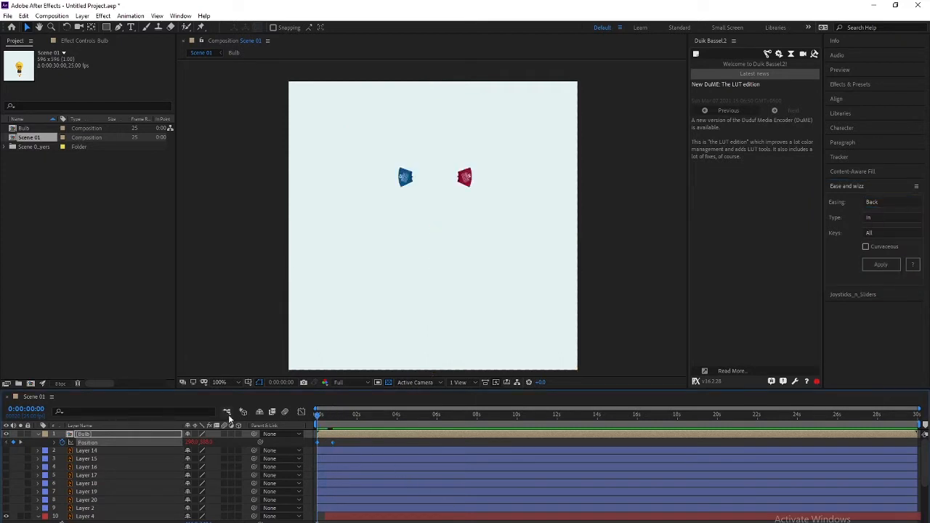
key(space)
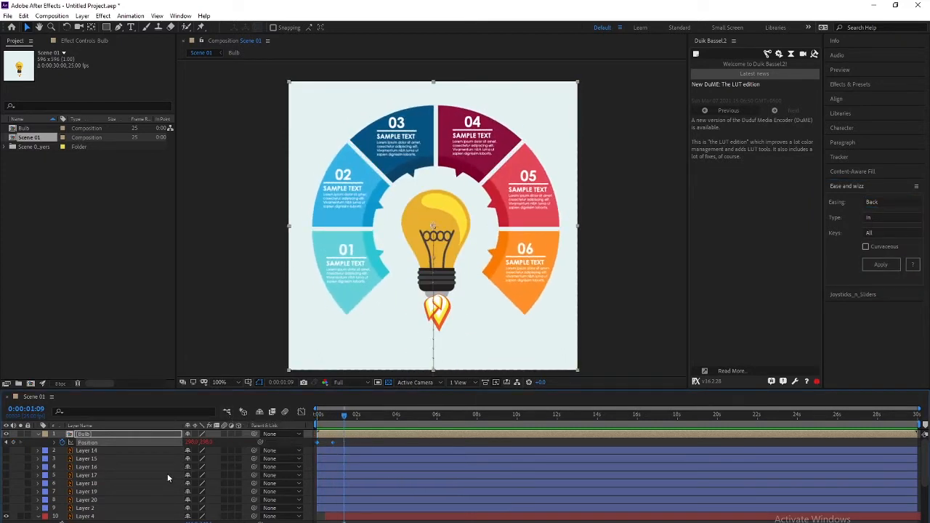
Set the easing Type to Out for Back easing and preview the result
click(888, 217)
click(876, 232)
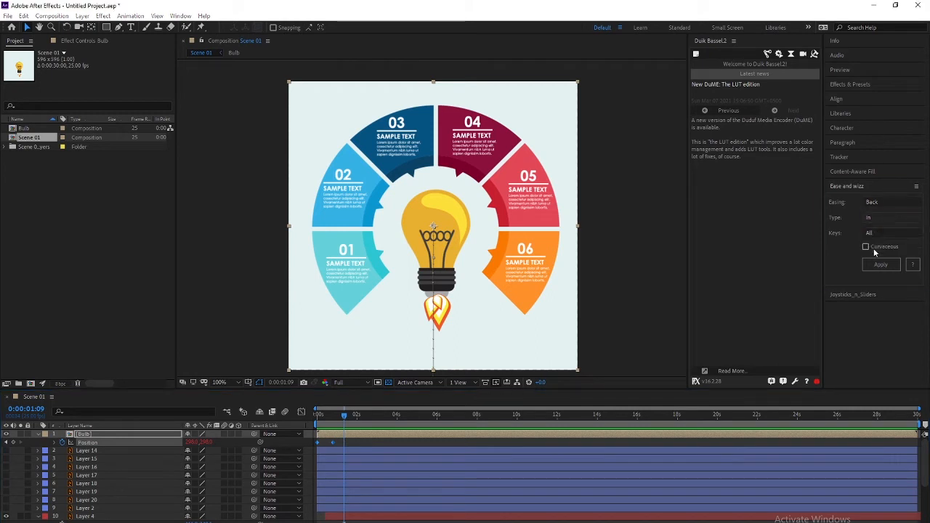
key(space)
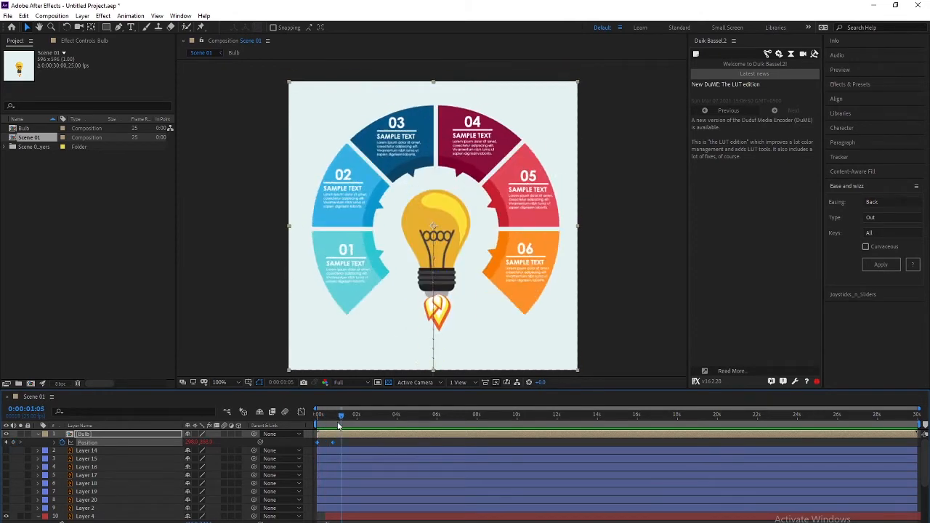
key(space)
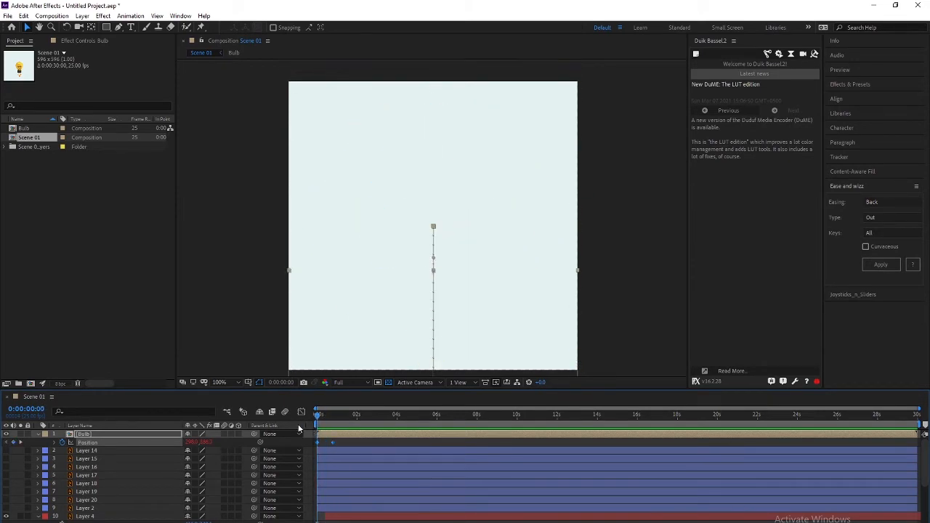
key(space)
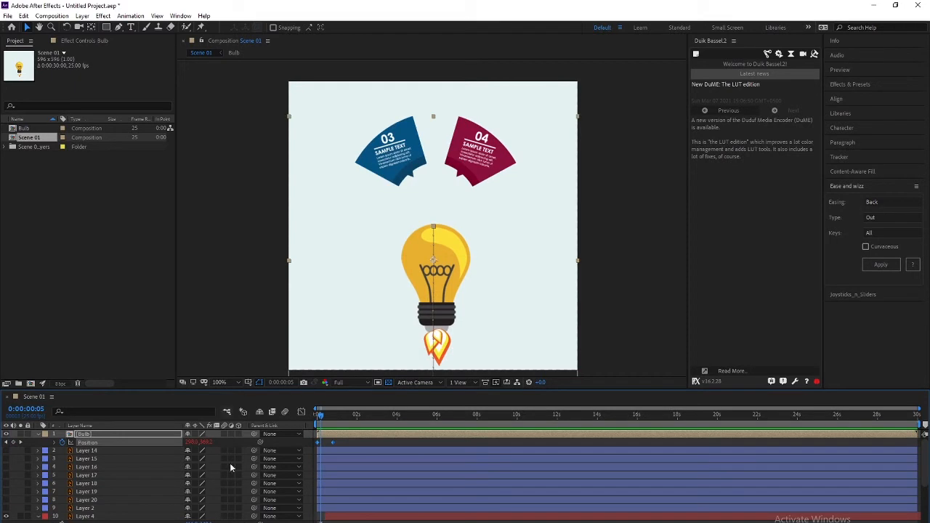
Select segment Layers 3 through 8 in the enlarged timeline
scroll(117, 469, down, 3)
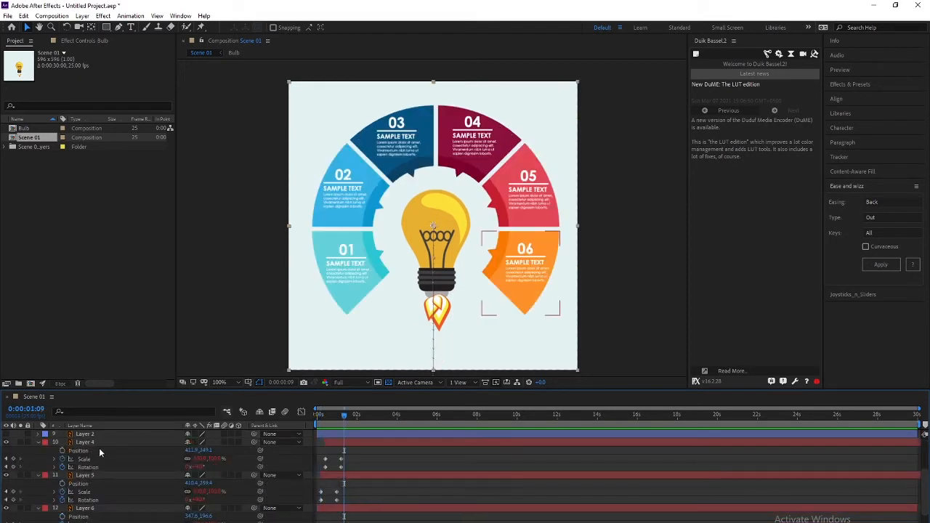
key(grave)
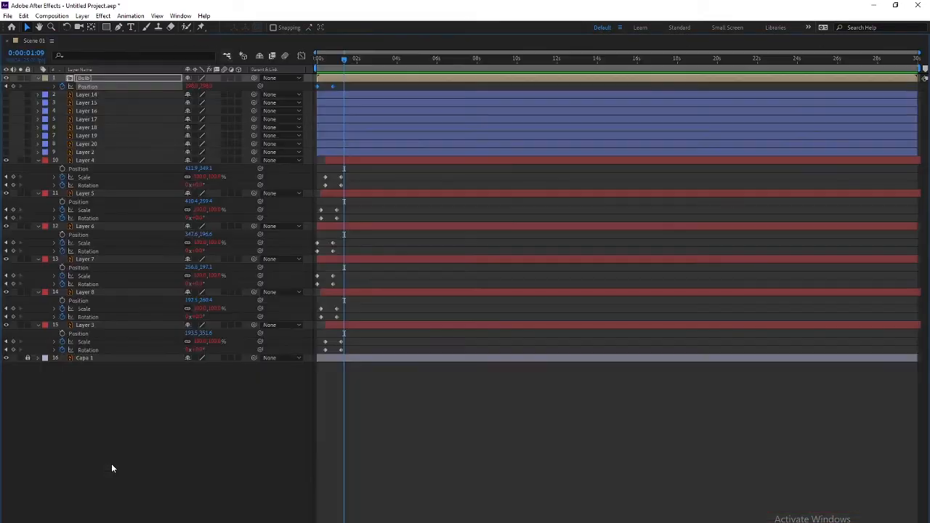
click(93, 161)
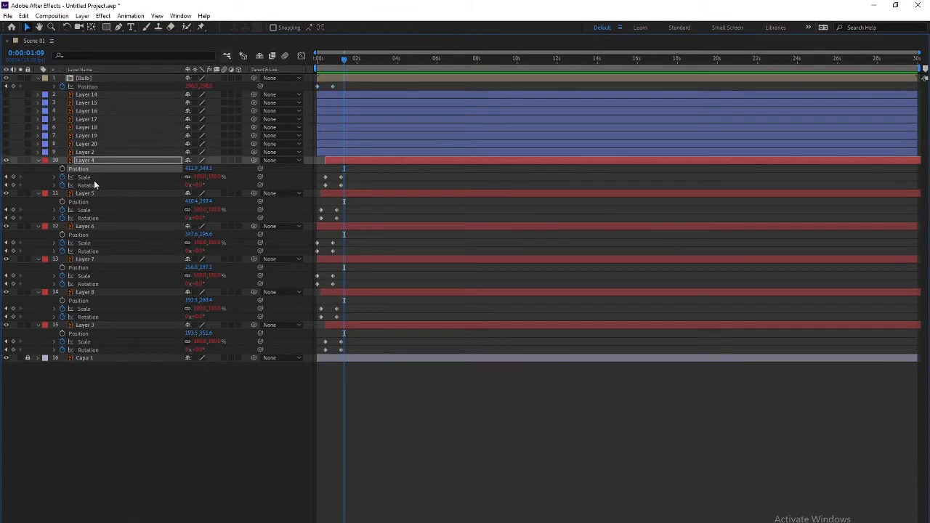
shift+click(104, 327)
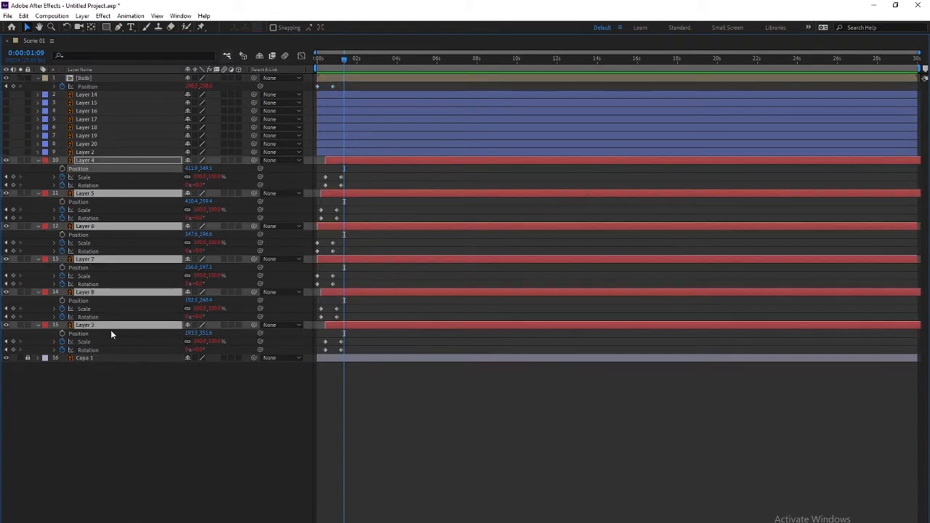
Preview the opening frames, then apply Back Out easing to the Bulb's Position keyframes
key(grave)
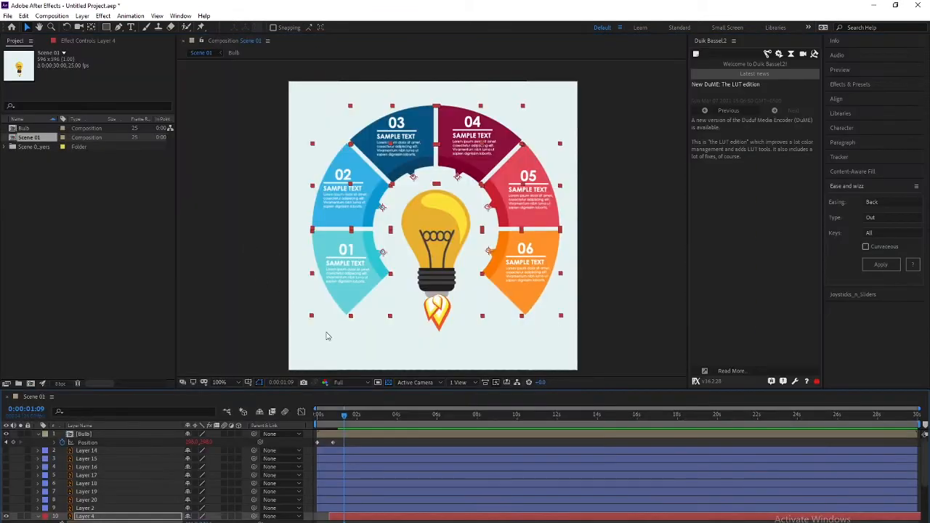
key(Home)
key(space)
key(space)
mouse_move(318, 417)
mouse_down()
mouse_move(329, 419)
mouse_move(317, 420)
mouse_up()
click(83, 434)
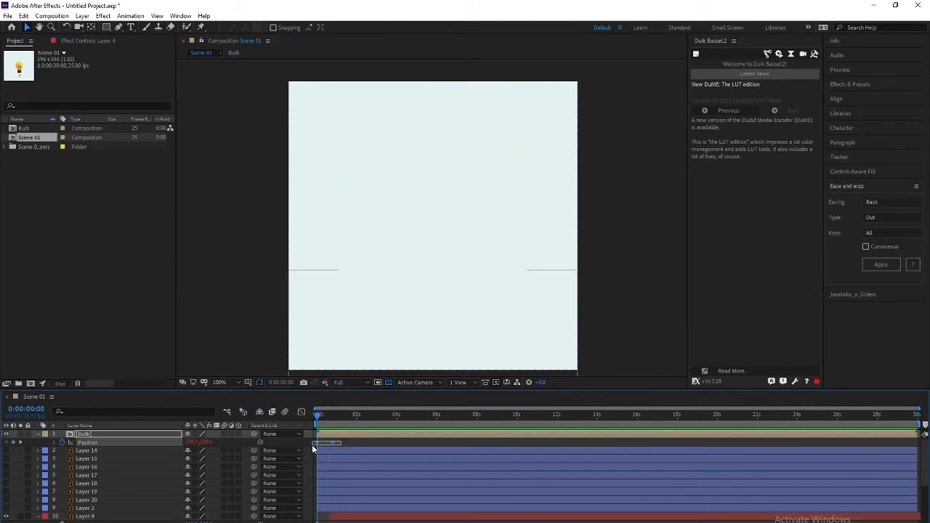
click(881, 265)
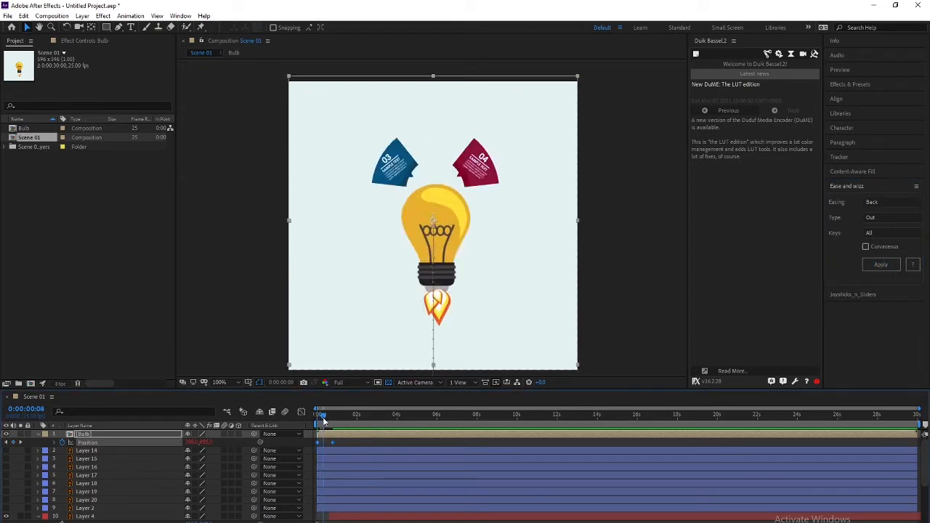
Replay the Scene 01 animation from the first frame
key(space)
key(Home)
key(space)
key(space)
key(Home)
key(space)
key(space)
Browse the save dialog to Local Disk D: > Different elements Animation > Assets > Ae
key(ctrl+s)
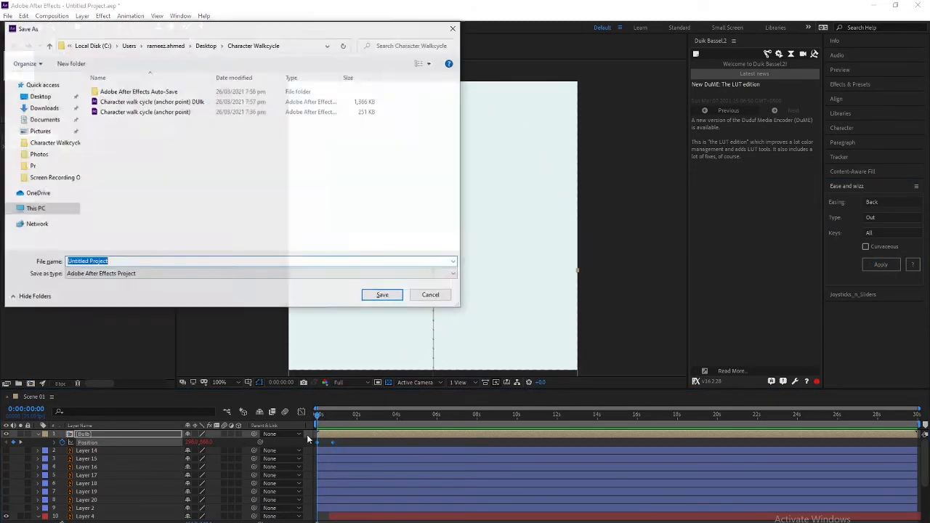
click(431, 295)
key(ctrl+s)
click(76, 208)
double_click(245, 193)
double_click(122, 113)
click(128, 123)
double_click(129, 125)
double_click(107, 94)
double_click(106, 94)
Save the project as Different elements animation.aep and play it back
click(122, 262)
text(Different ements animation)
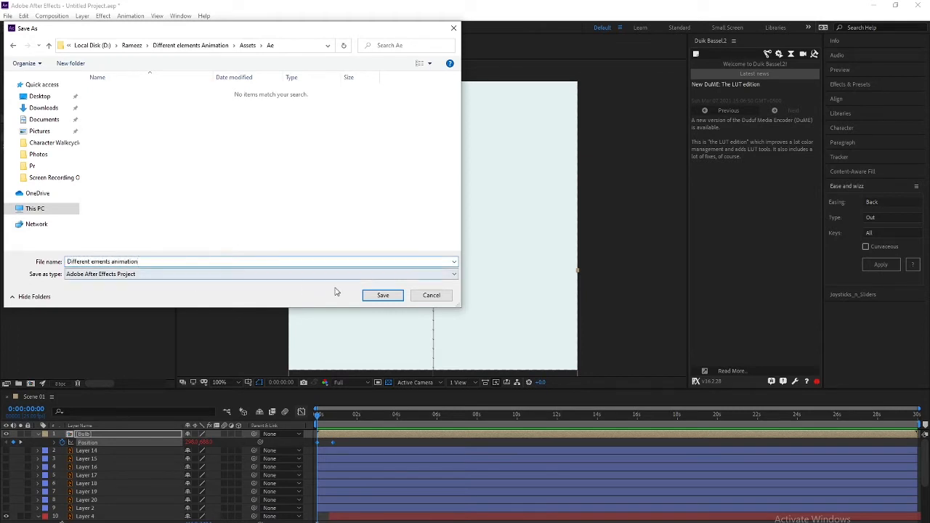
click(94, 262)
text(lements animation)
key(Return)
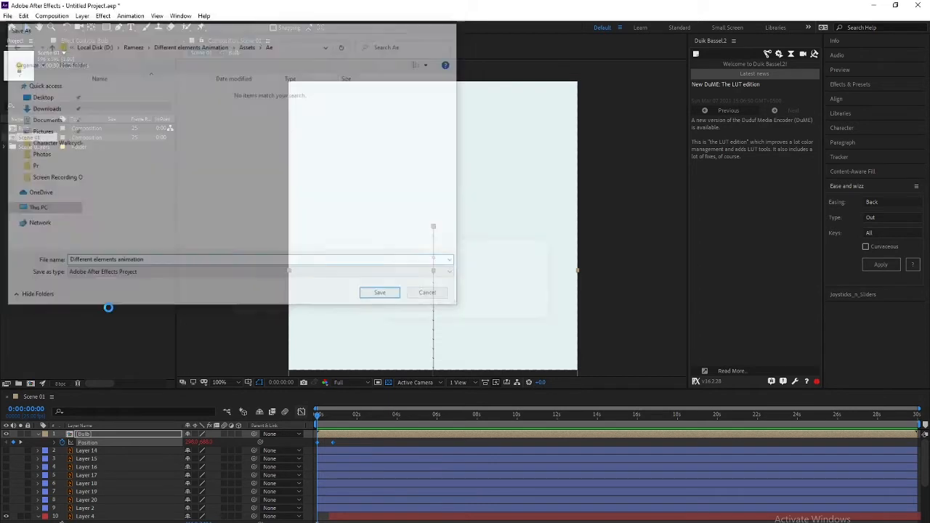
key(space)
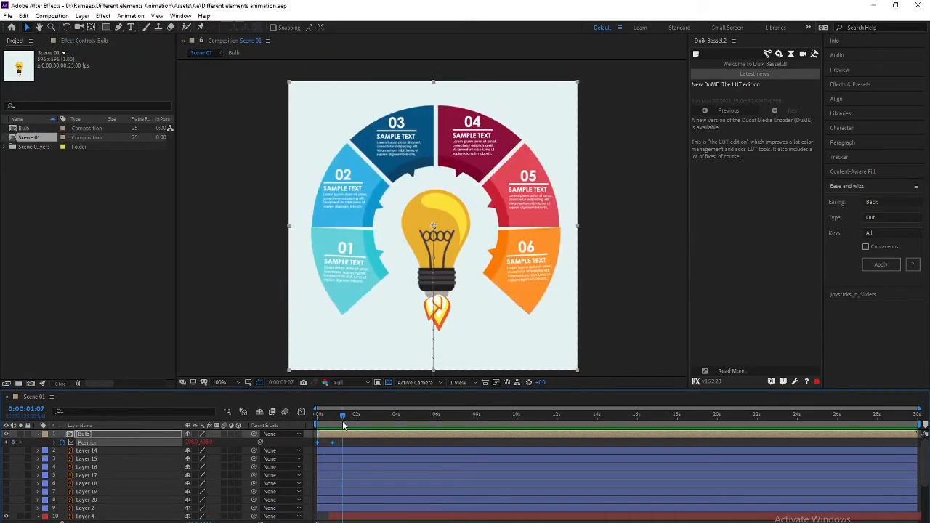
Make the cloud layers from Layer 14 down to Layer 2 visible
click(99, 452)
shift+click(86, 515)
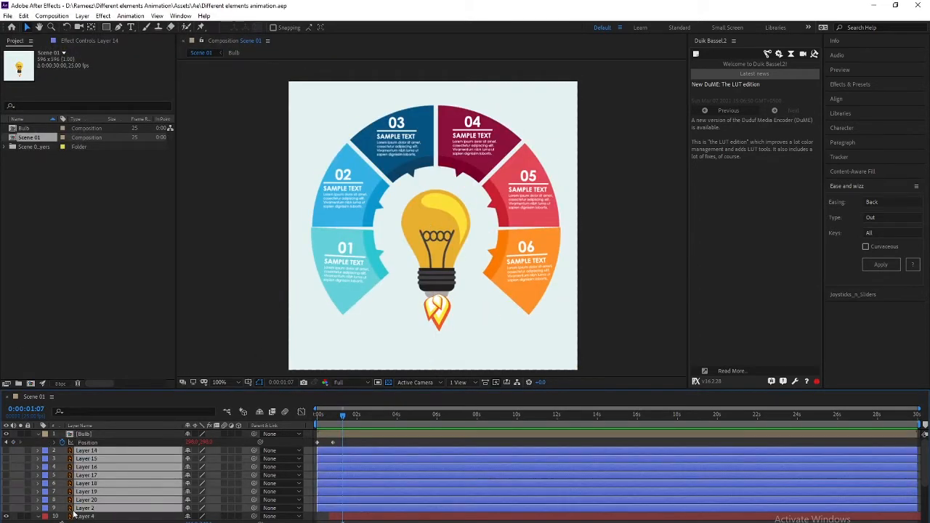
click(5, 458)
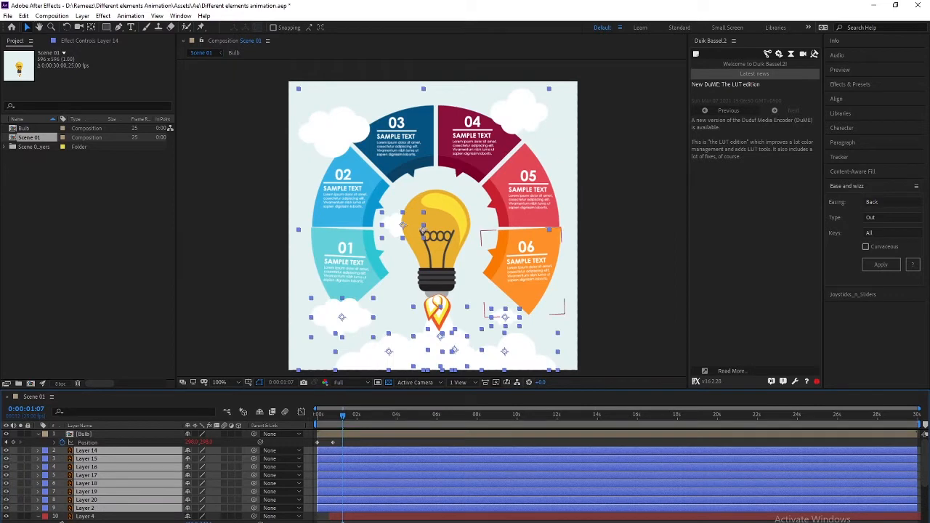
click(94, 508)
click(5, 508)
click(6, 508)
click(6, 508)
key(F2)
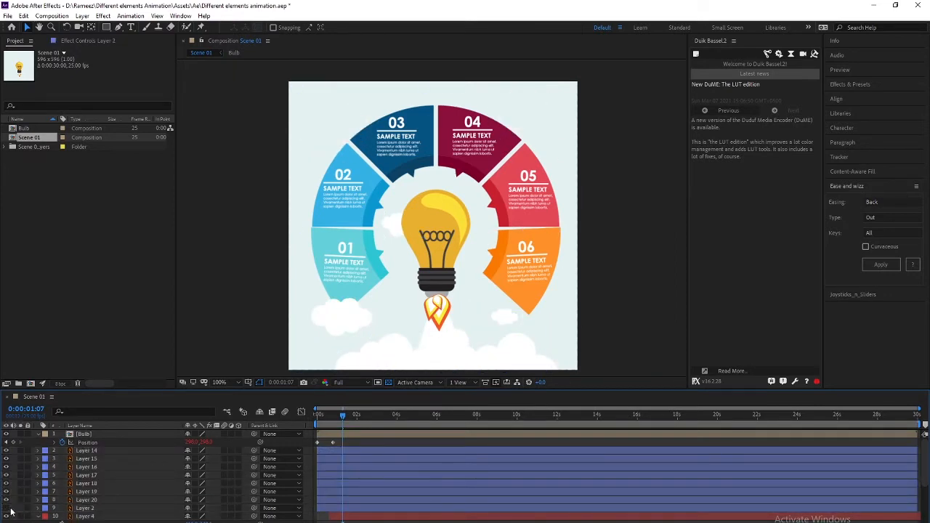
click(6, 508)
Give Layer 19 a purple label
click(89, 460)
click(93, 451)
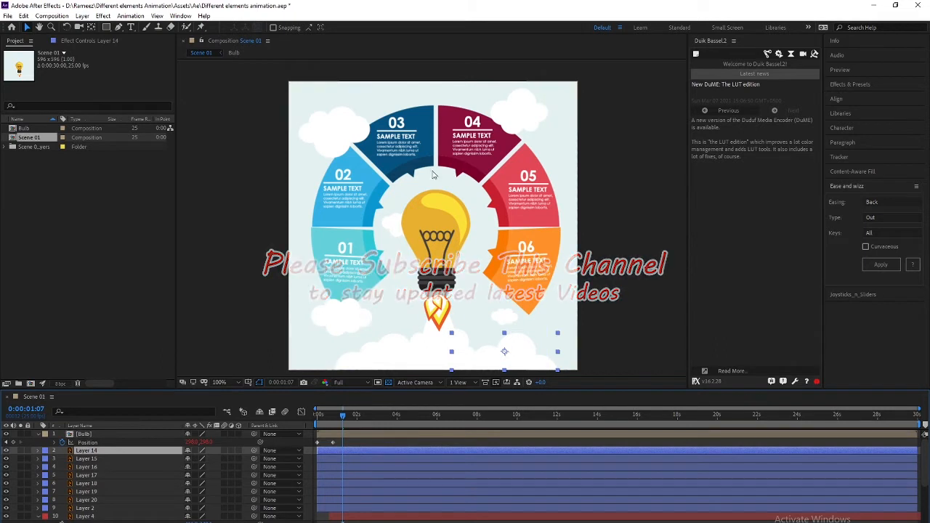
click(90, 509)
key(Home)
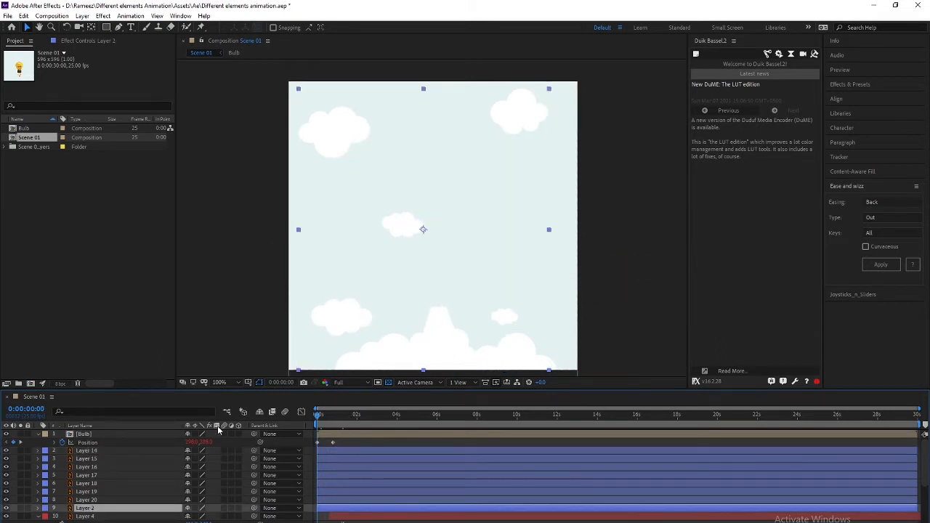
shift+click(89, 451)
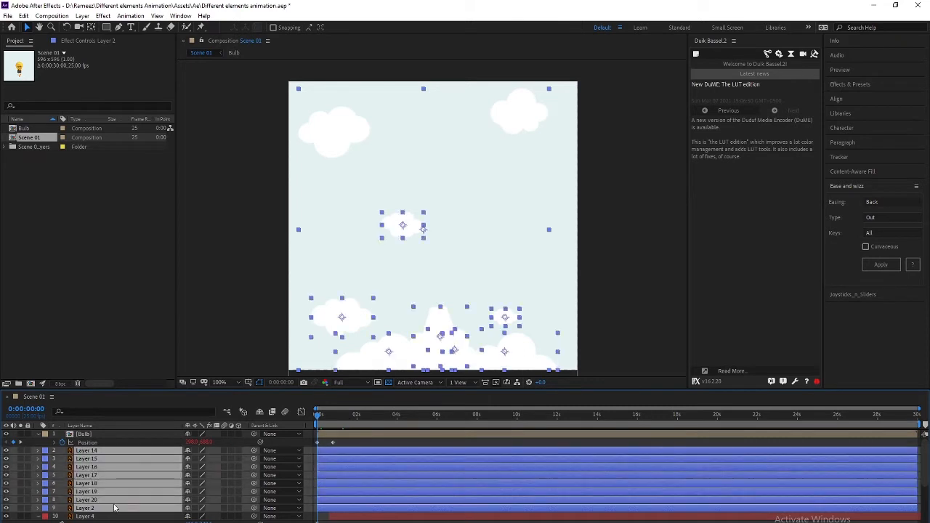
shift+click(444, 324)
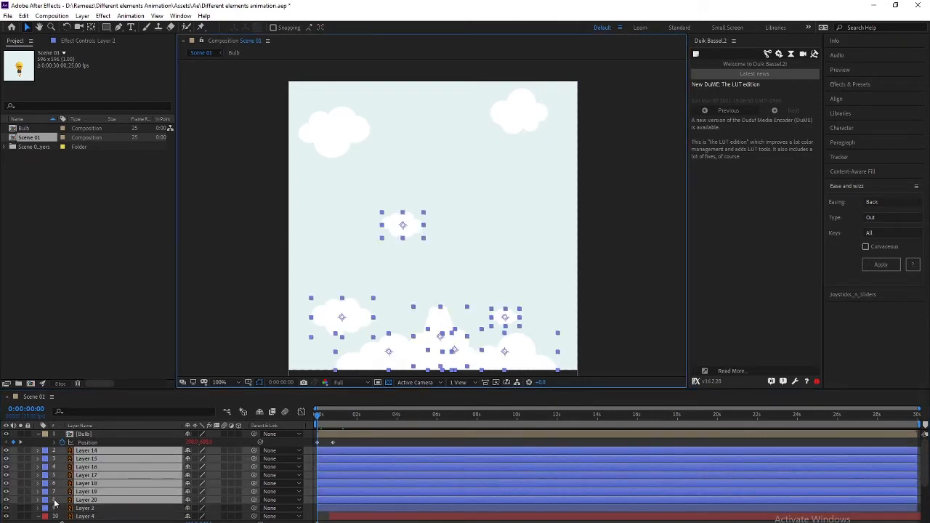
click(91, 501)
click(91, 492)
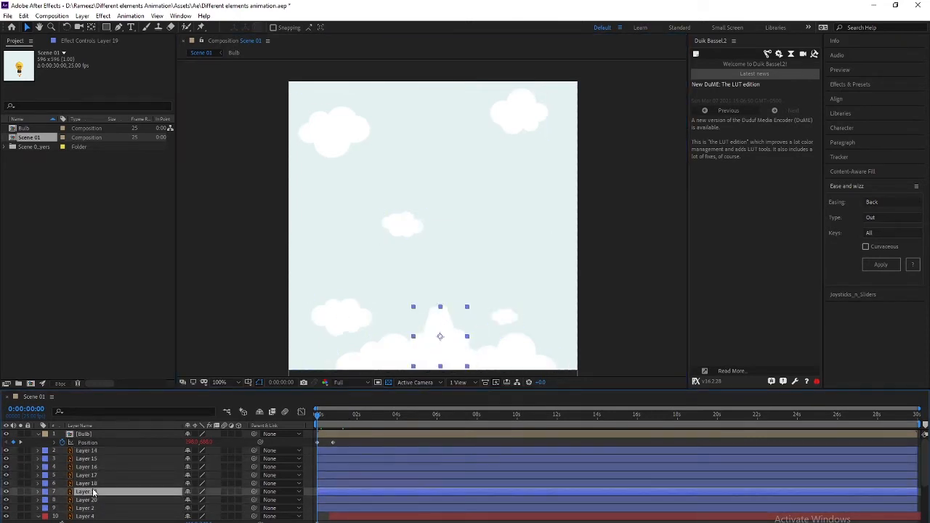
click(52, 494)
click(80, 428)
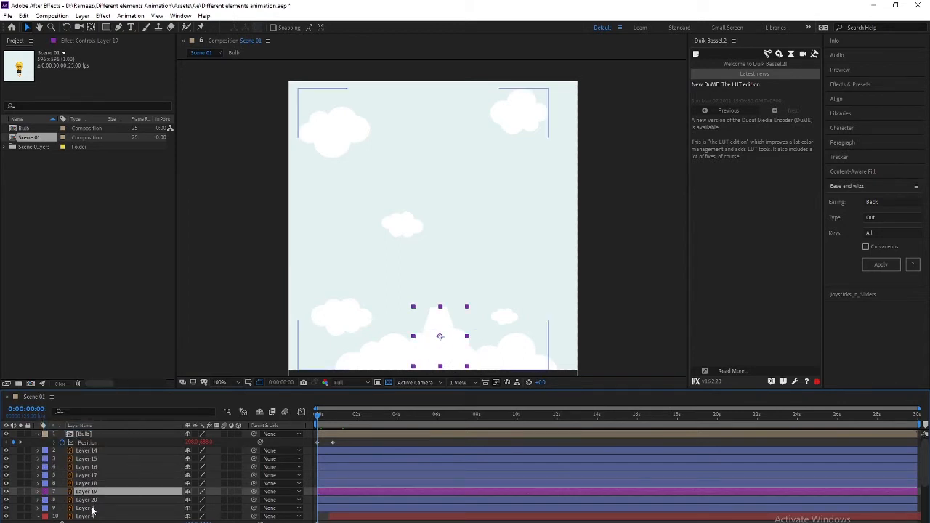
Select the cloud layers and reveal their Position properties with P
click(92, 508)
ctrl+click(91, 500)
ctrl+click(92, 485)
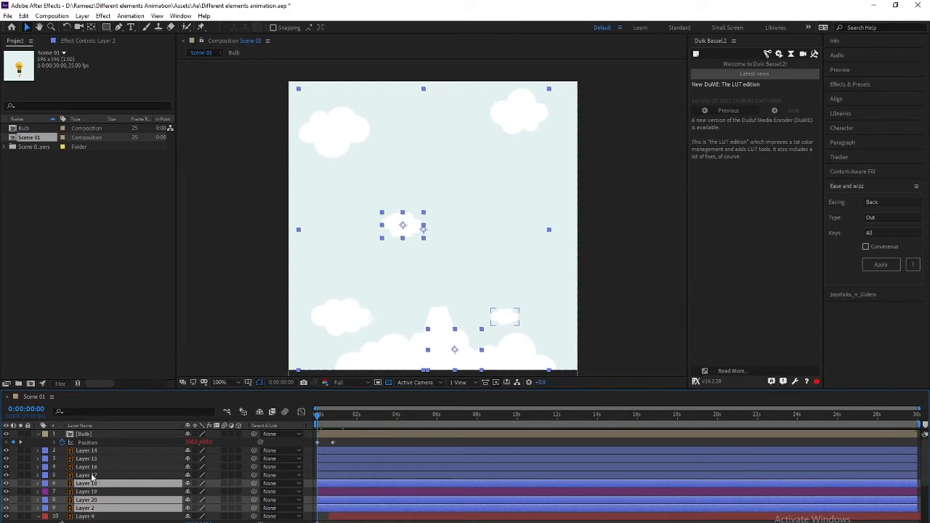
key(ctrl+shift+Up)
key(ctrl+shift+Up)
key(ctrl+shift+Up)
key(ctrl+shift+Up)
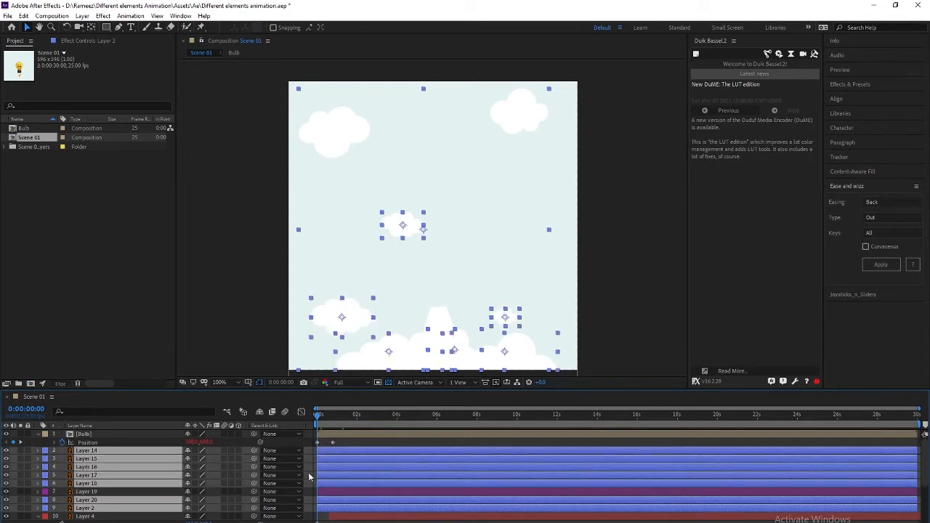
key(p)
key(space)
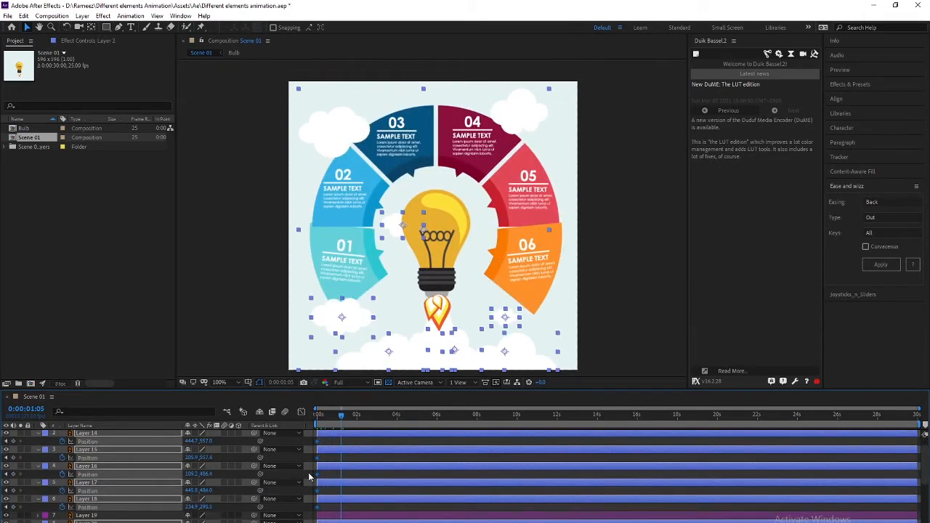
At 0:00:04:00, select the 03 slice (Layer 2) and nudge its Position right
drag(342, 414, 399, 424)
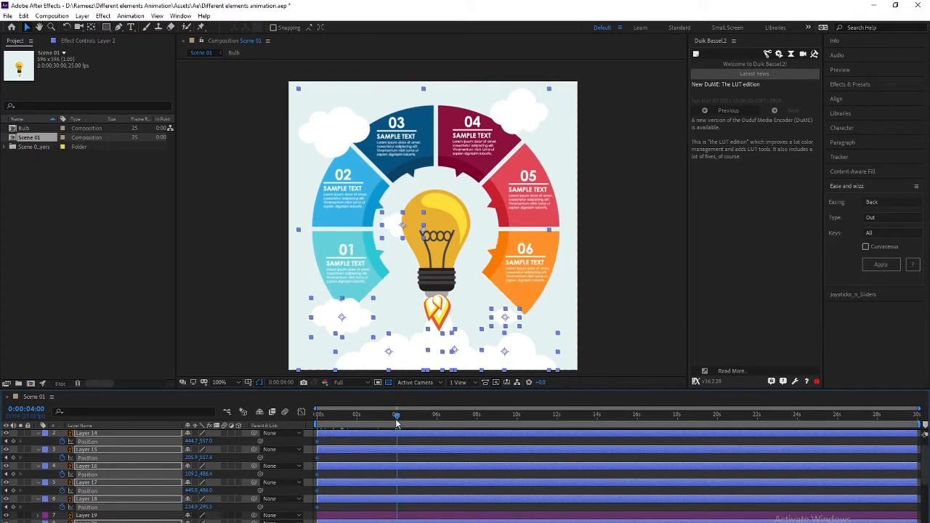
key(space)
key(space)
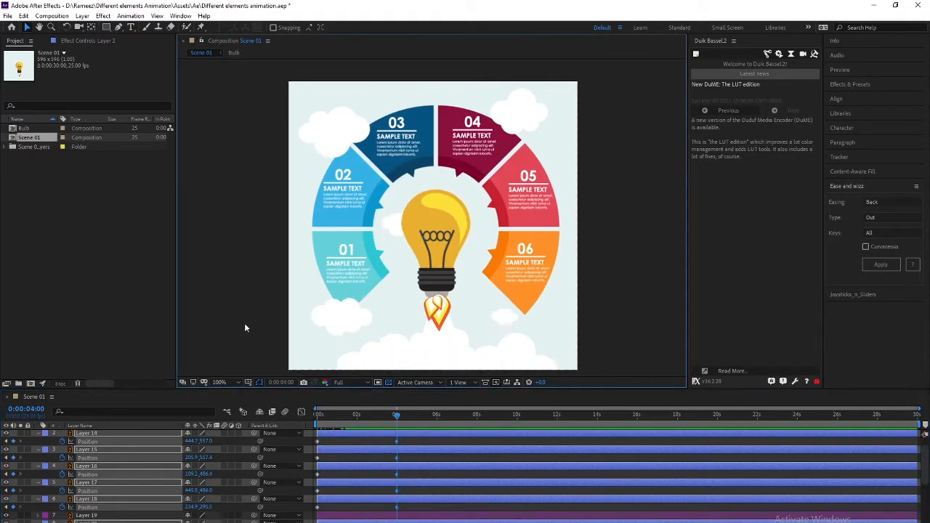
click(244, 323)
scroll(89, 494, down, 3)
click(89, 497)
click(146, 465)
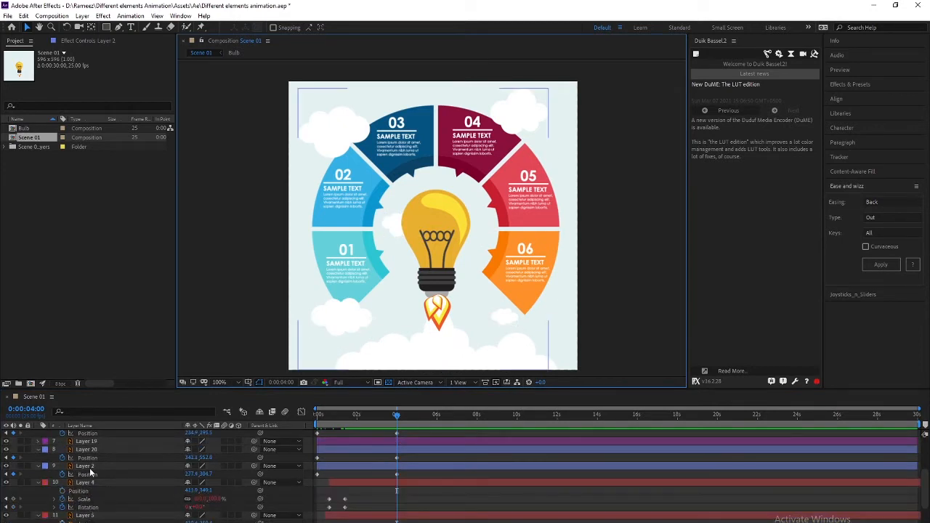
scroll(165, 502, up, 1)
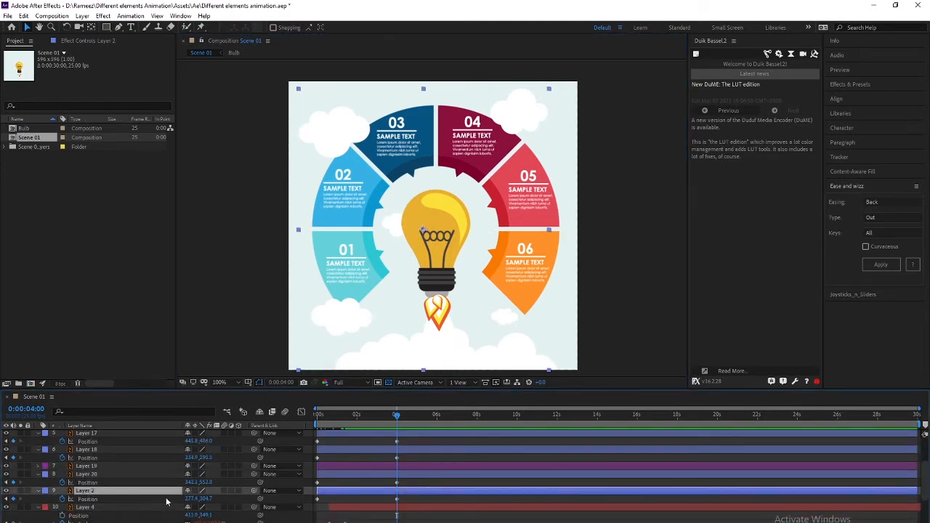
key(shift+Right)
key(shift+Right)
key(shift+Right)
key(shift+Right)
key(shift+Right)
key(shift+Right)
key(shift+Right)
key(shift+Right)
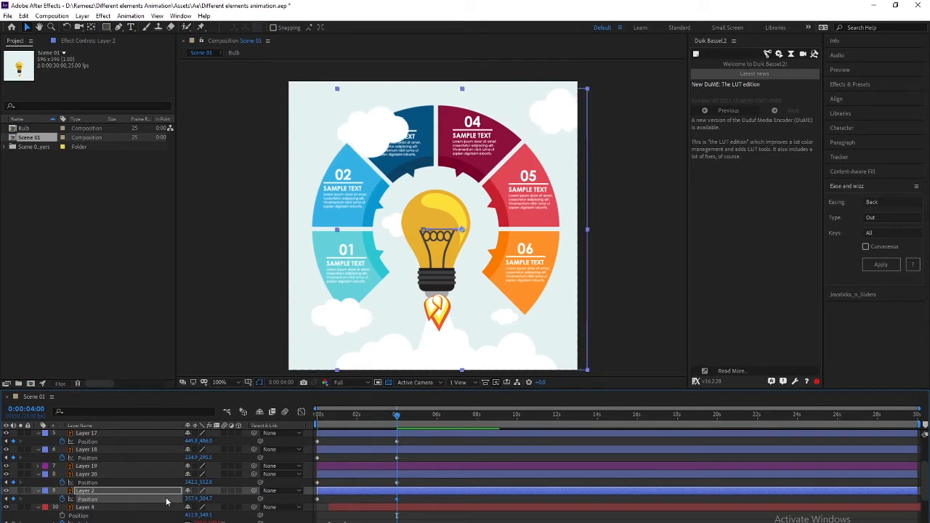
Nudge the 03 slice back left at 4 seconds and replay the animation
key(space)
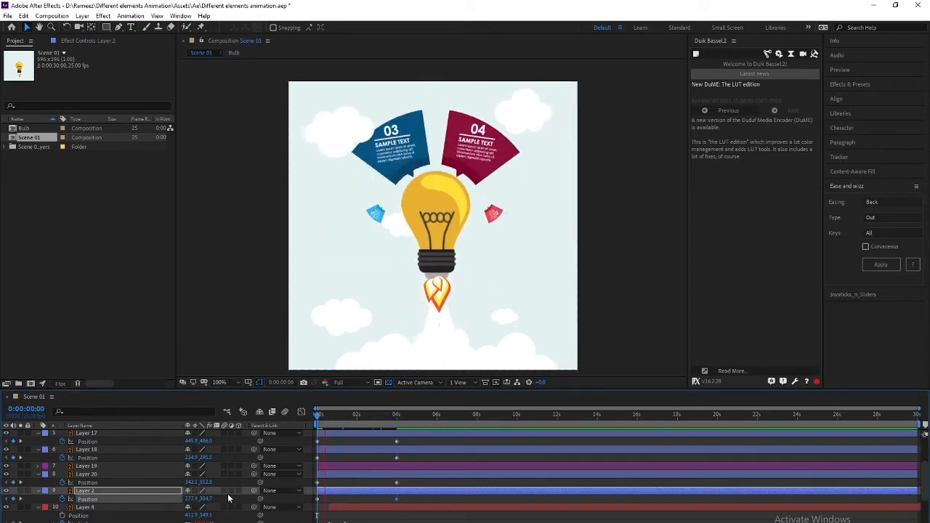
key(space)
drag(361, 422, 396, 418)
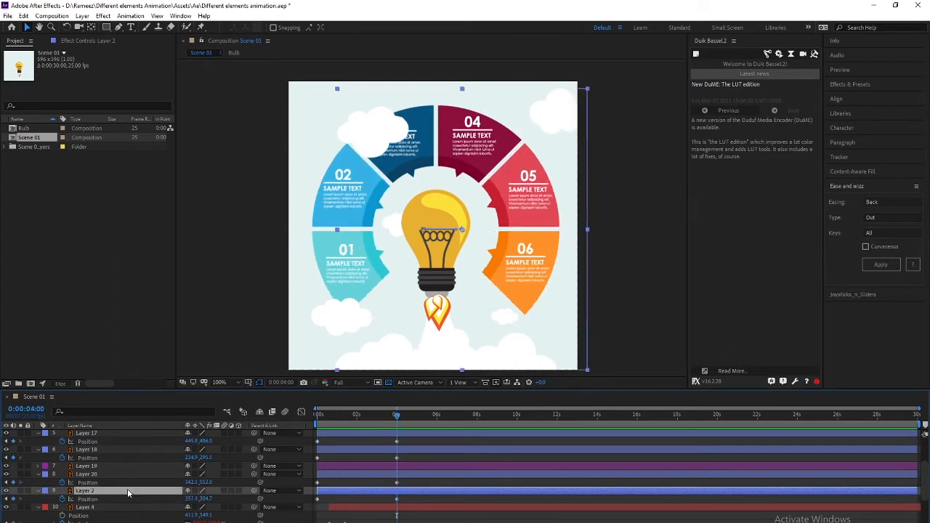
key(shift+Left)
key(shift+Left)
key(shift+Left)
key(shift+Left)
key(shift+Left)
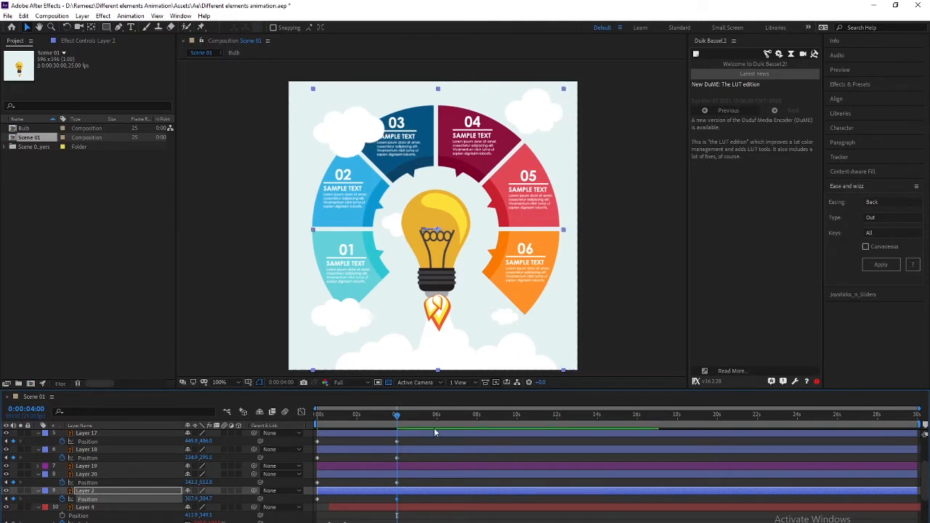
drag(397, 420, 268, 416)
key(space)
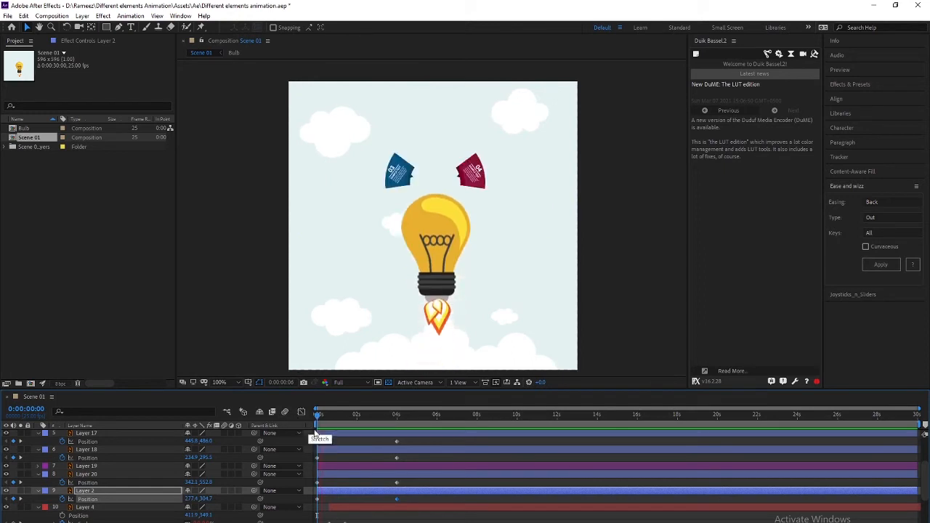
key(space)
drag(348, 421, 271, 419)
key(space)
key(space)
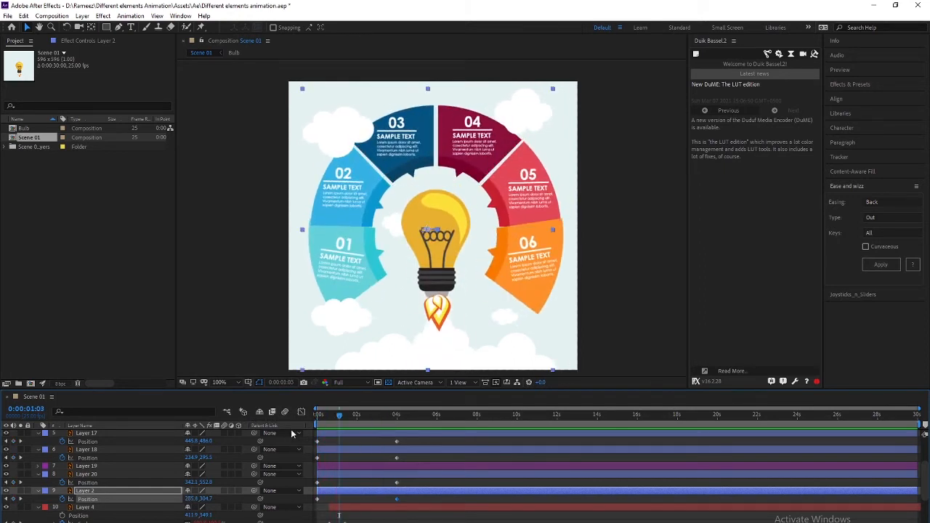
Scrub through the animation to check the slices
click(108, 474)
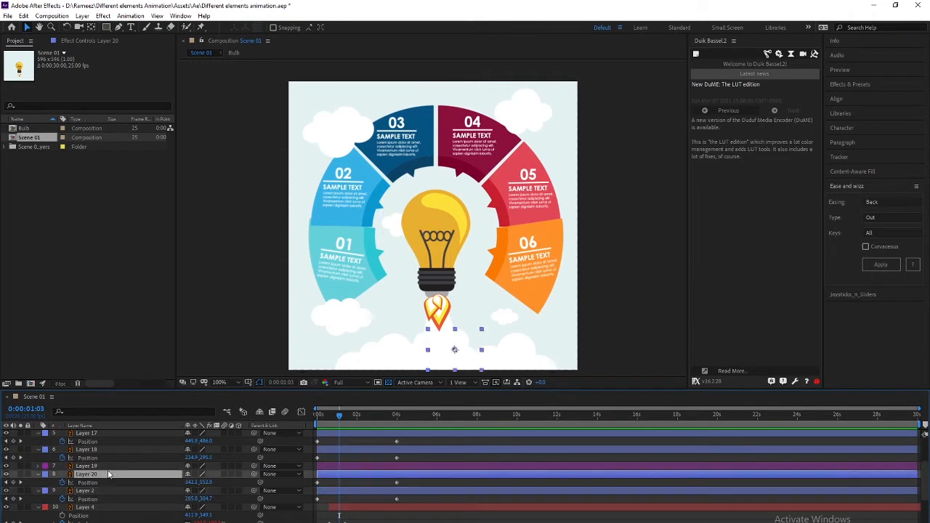
drag(336, 416, 387, 414)
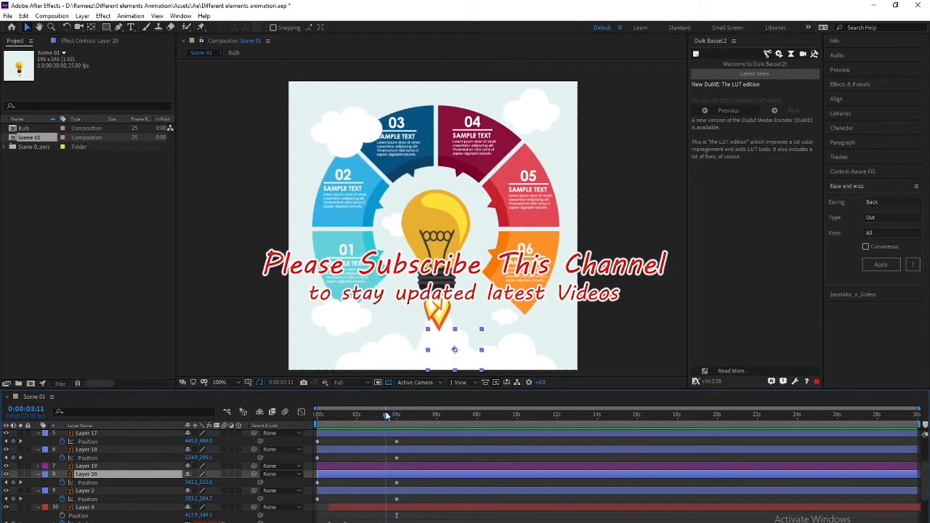
scroll(73, 485, up, 2)
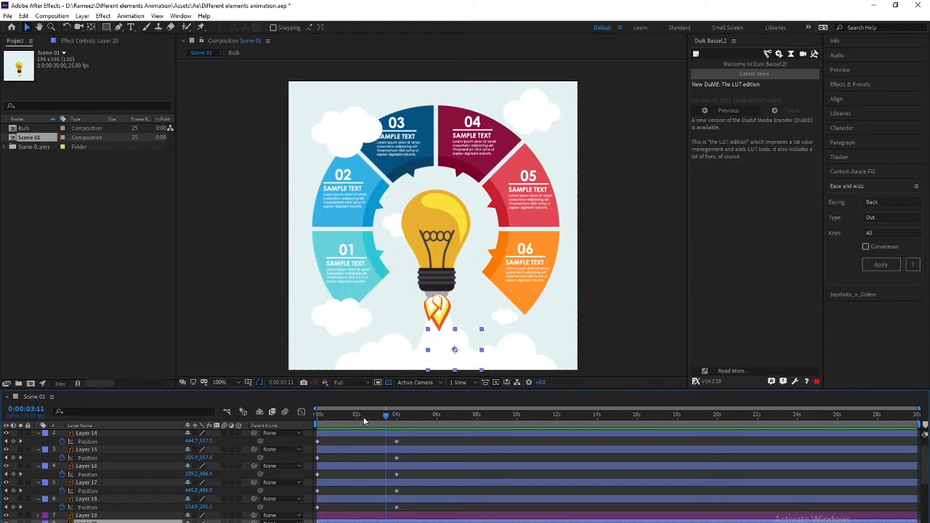
click(85, 499)
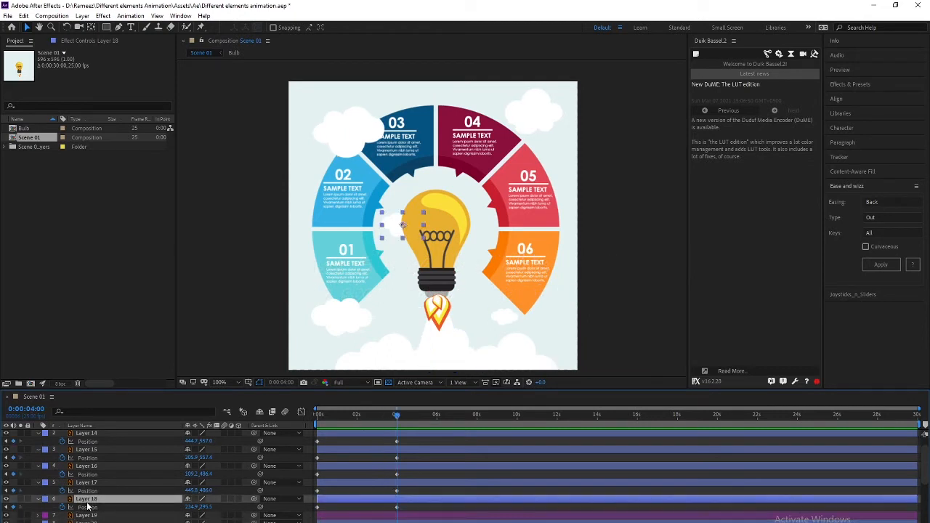
scroll(87, 501, up, 1)
At 4 seconds, shift the clouds' Position: Layer 14 left, Layer 15 right, Layers 16 and 17 left
click(97, 451)
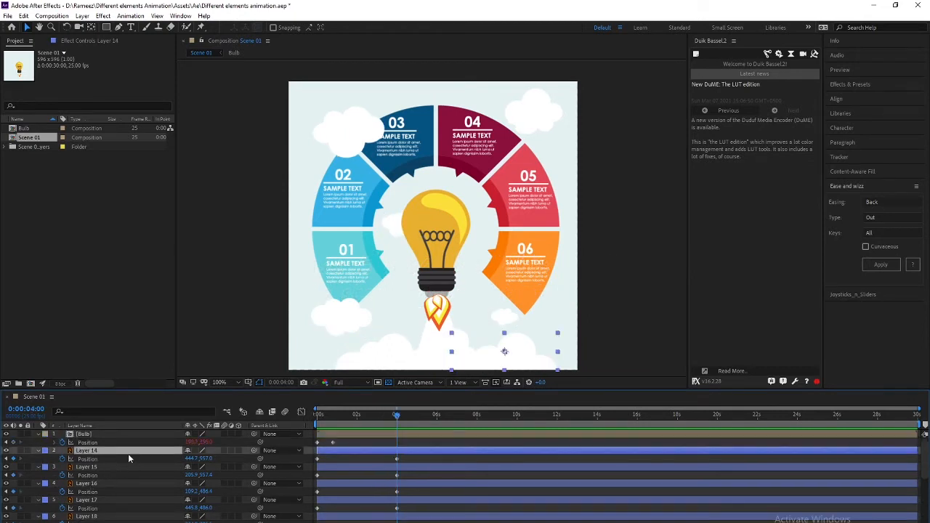
click(128, 455)
key(shift+Left)
key(shift+Left)
key(shift+Left)
key(shift+Left)
key(shift+Left)
key(shift+Left)
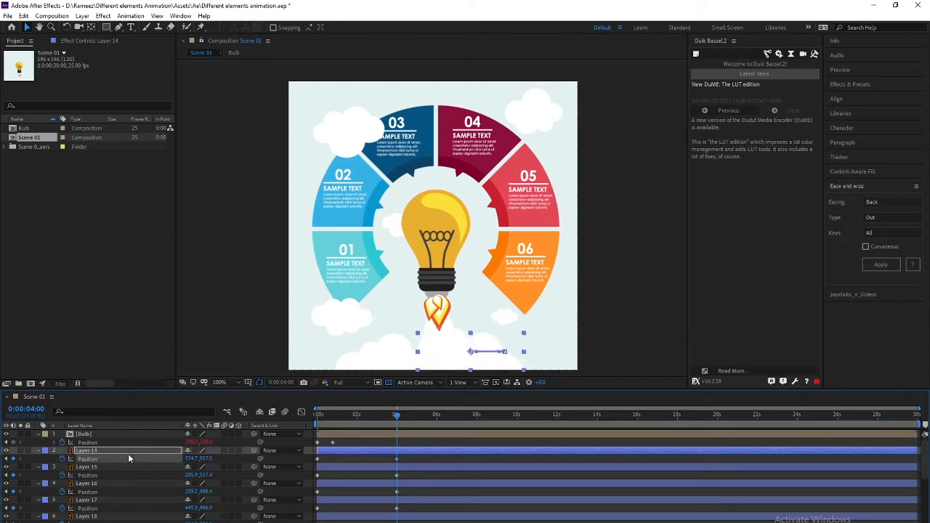
click(92, 467)
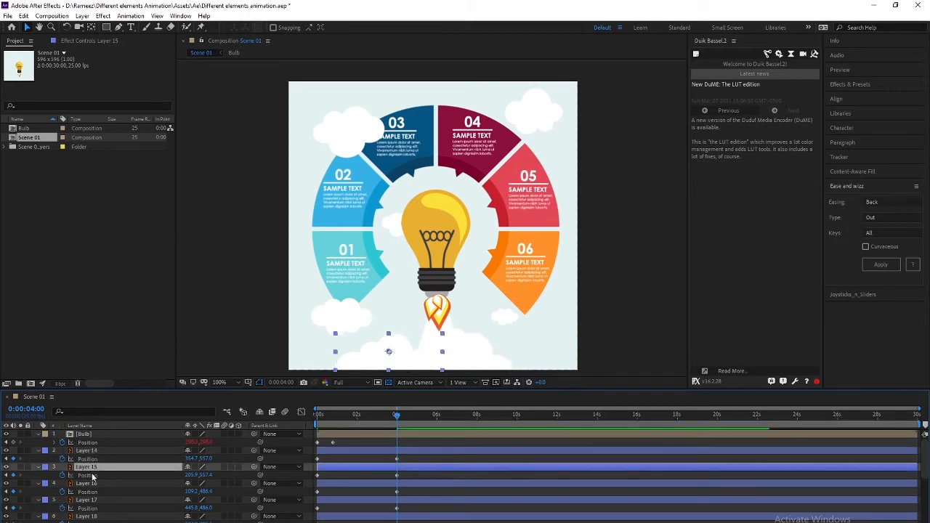
click(92, 475)
key(shift+Right)
key(shift+Right)
key(shift+Right)
key(shift+Right)
key(shift+Right)
key(shift+Right)
key(shift+Right)
key(shift+Right)
key(shift+Right)
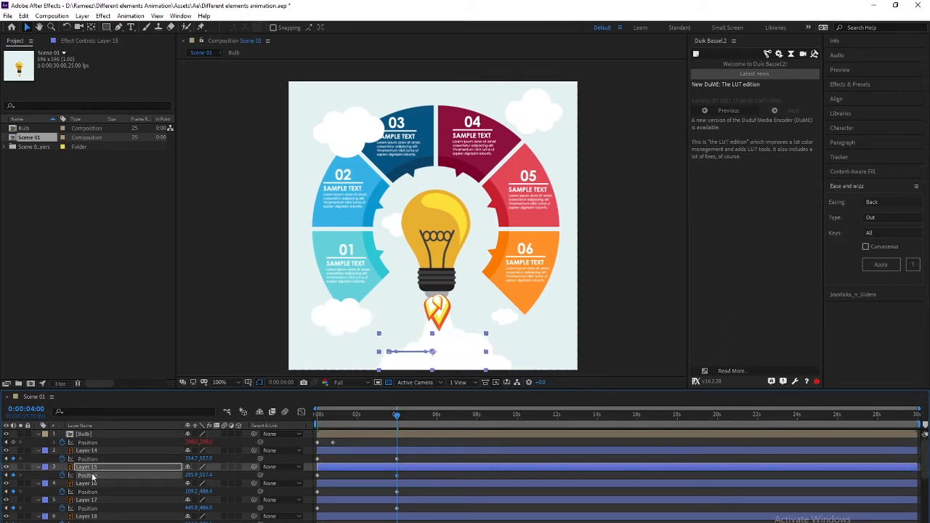
click(101, 484)
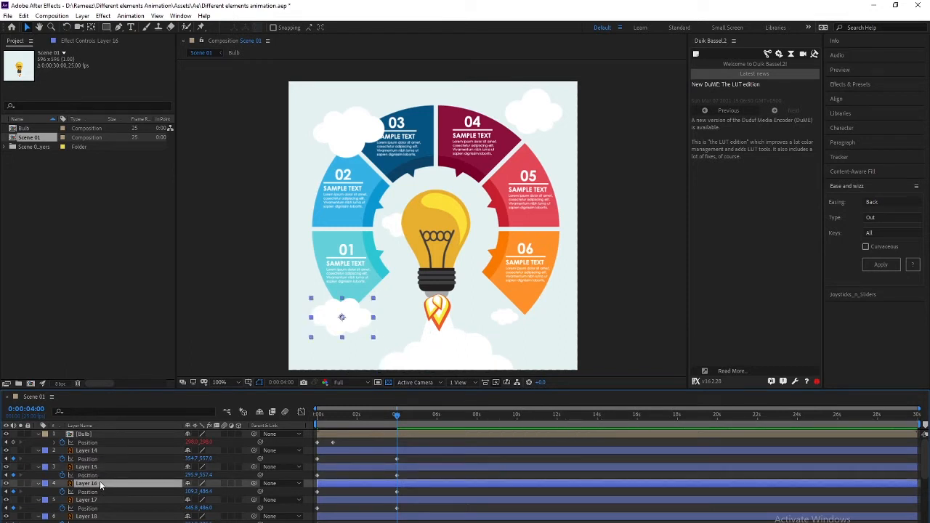
key(shift+Left)
key(shift+Left)
key(shift+Left)
key(shift+Left)
key(shift+Left)
key(shift+Left)
key(shift+Left)
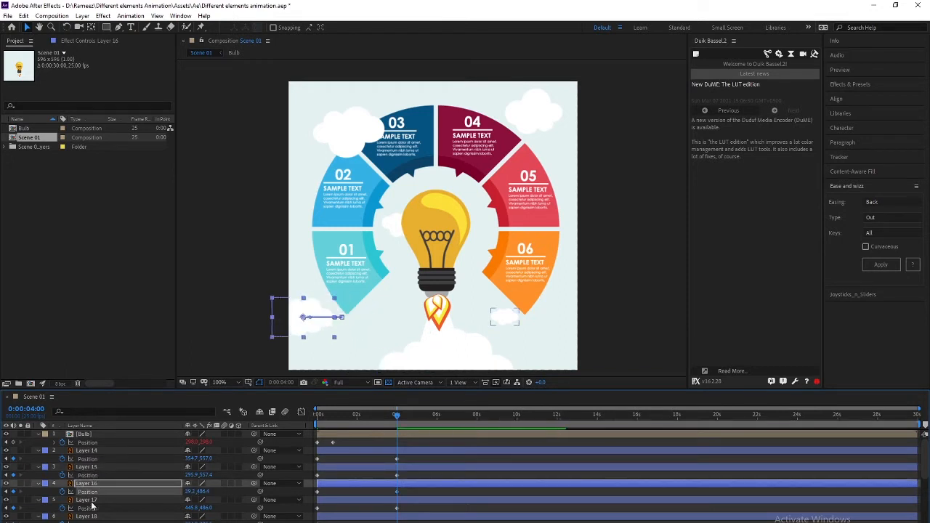
click(92, 501)
key(shift+Left)
key(shift+Left)
key(shift+Left)
key(shift+Left)
key(shift+Left)
key(shift+Left)
key(shift+Left)
click(97, 516)
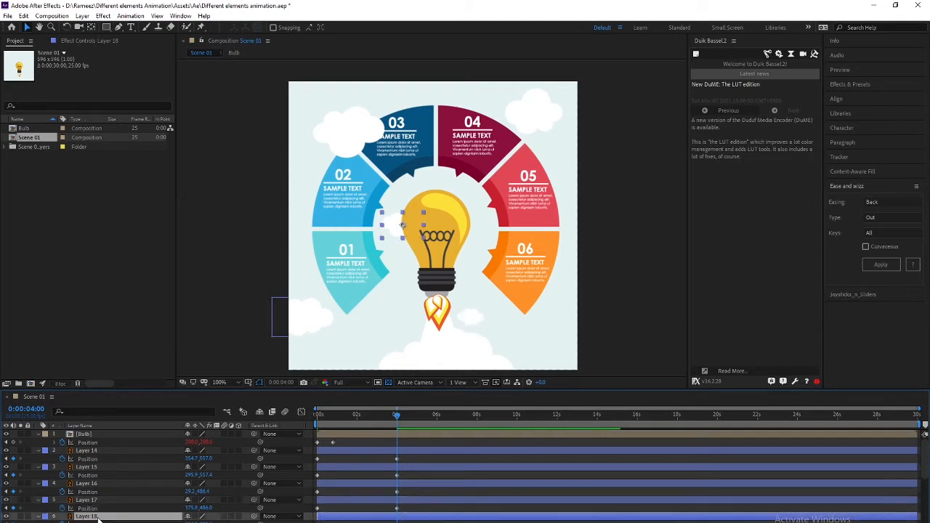
scroll(99, 517, down, 2)
click(92, 508)
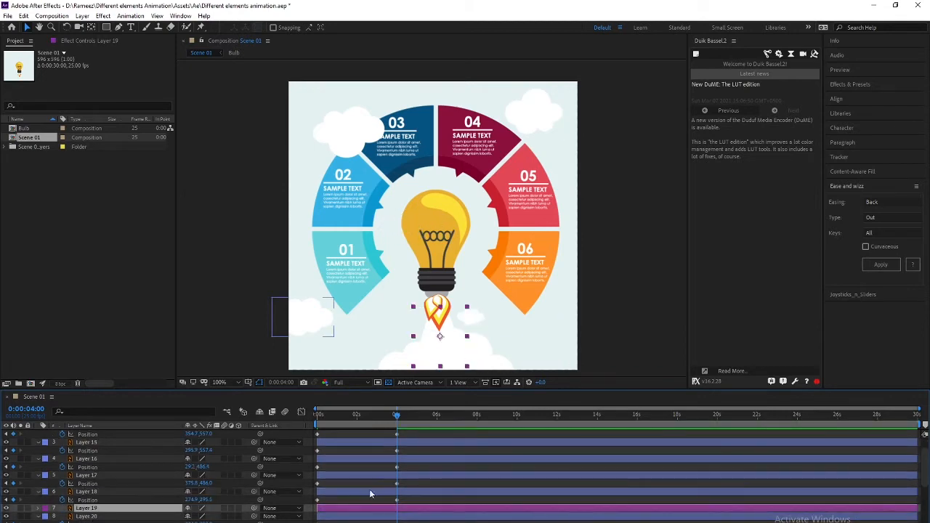
Preview Scene 01 from the start and open the Bulb precomposition
key(Home)
key(space)
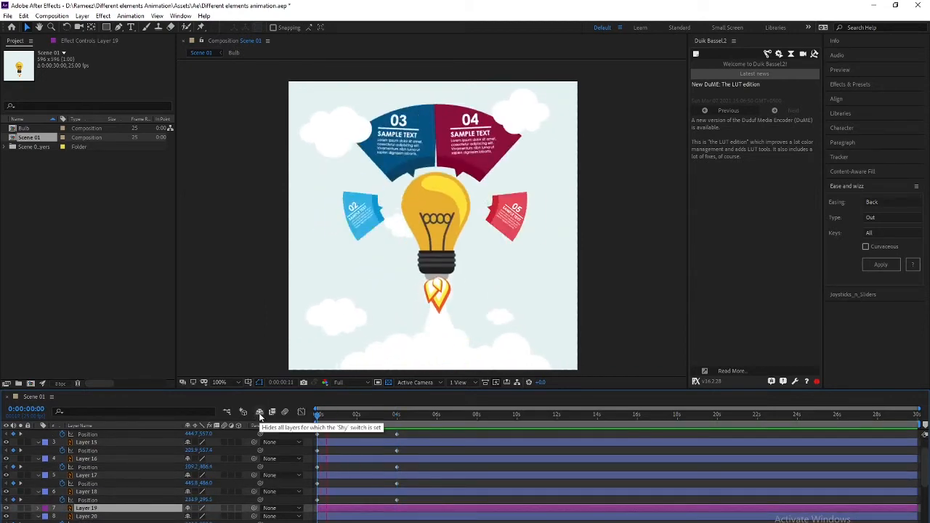
key(space)
scroll(97, 496, up, 2)
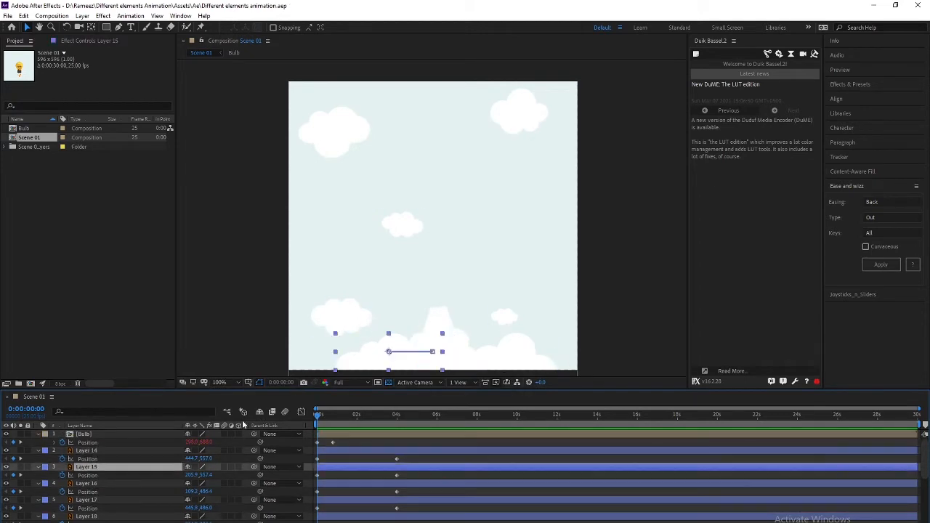
double_click(136, 437)
Apply Wave Warp to the Layer 11 flame and toggle it to compare
click(94, 461)
scroll(434, 258, up, 2)
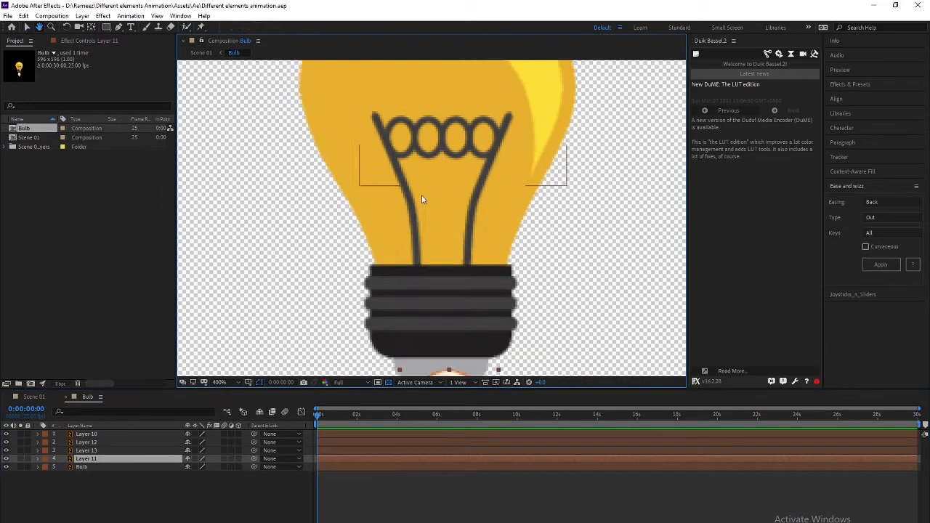
scroll(415, 183, down, 1)
drag(415, 183, 414, 124)
click(847, 85)
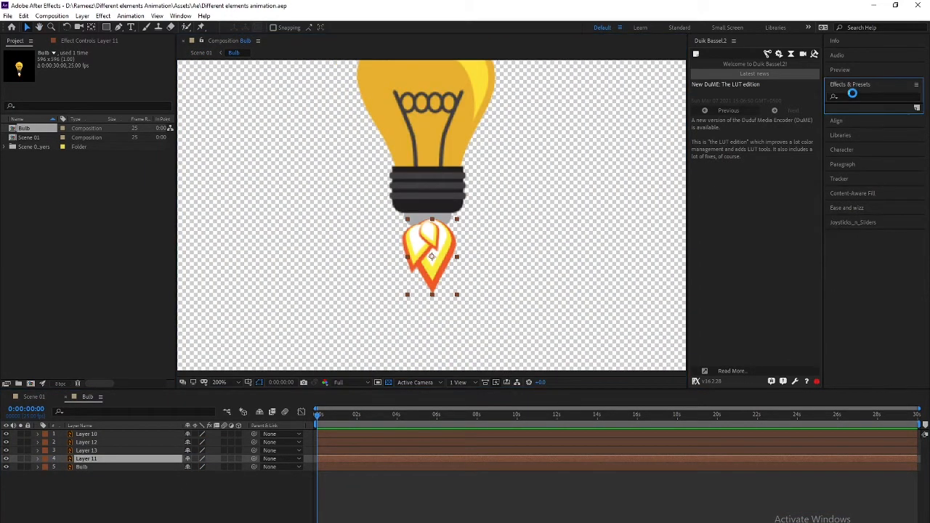
click(852, 94)
text(wave)
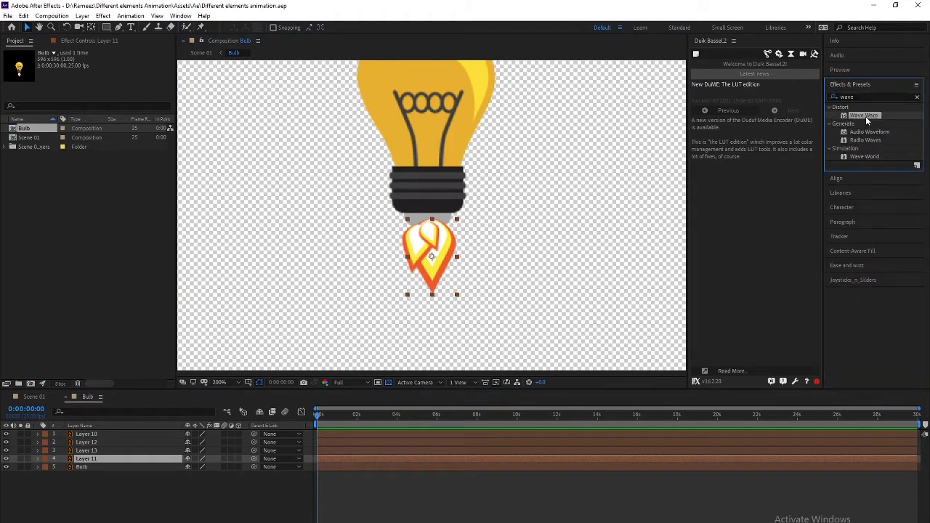
double_click(866, 116)
click(342, 416)
drag(343, 417, 341, 418)
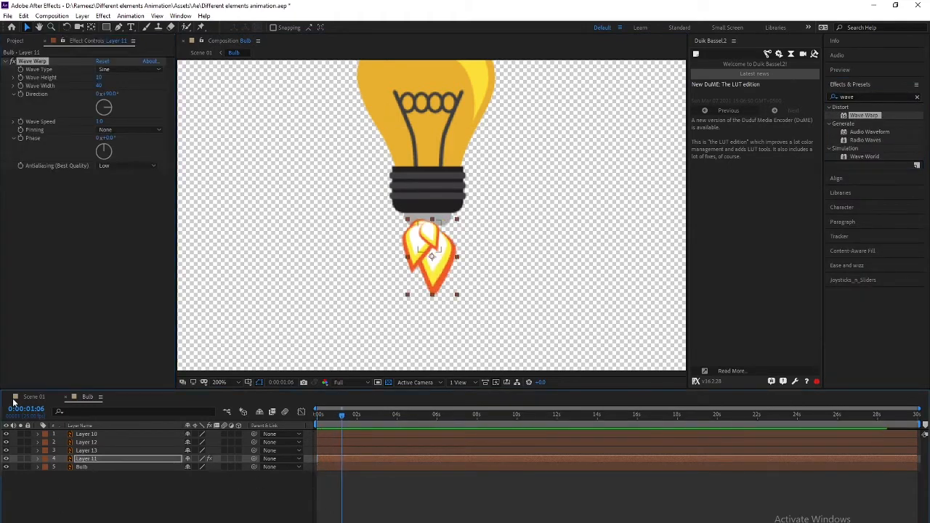
click(12, 62)
Isolate flame Layers 13 and 12 and move their anchor points upward
click(20, 458)
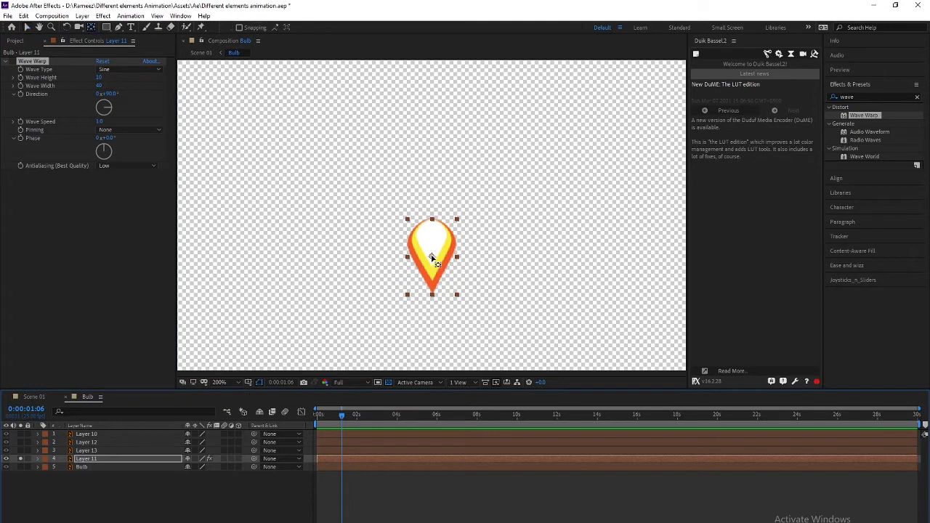
click(20, 458)
click(20, 451)
key(y)
drag(418, 246, 427, 223)
key(v)
click(80, 442)
click(21, 442)
click(20, 450)
key(y)
key(v)
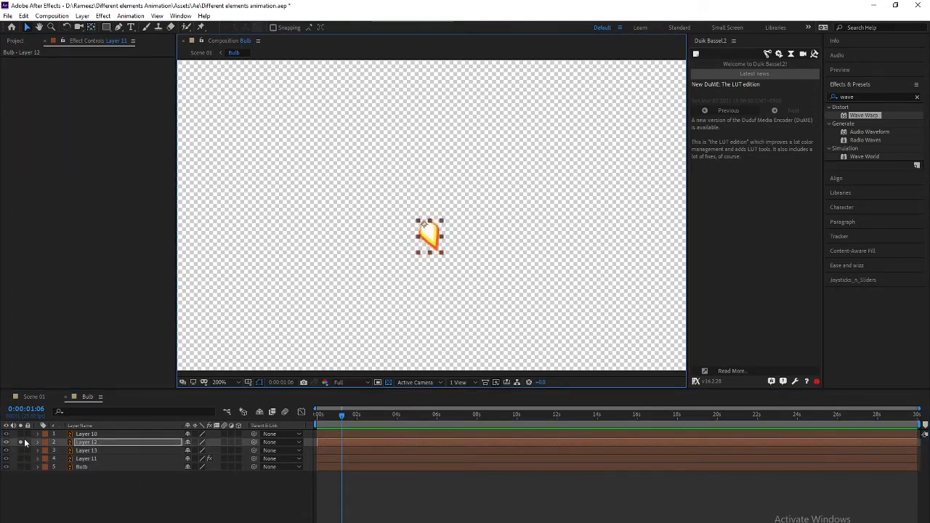
click(20, 442)
Set Layer 11's Wave Warp to Wave Height 8 and Wave Width 120, then preview
click(91, 459)
drag(100, 78, 94, 78)
click(234, 510)
key(space)
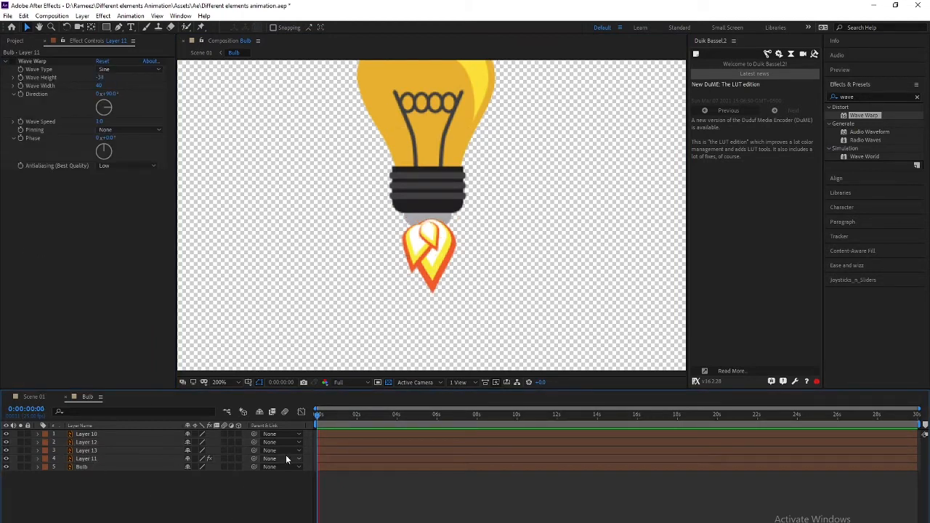
text(12)
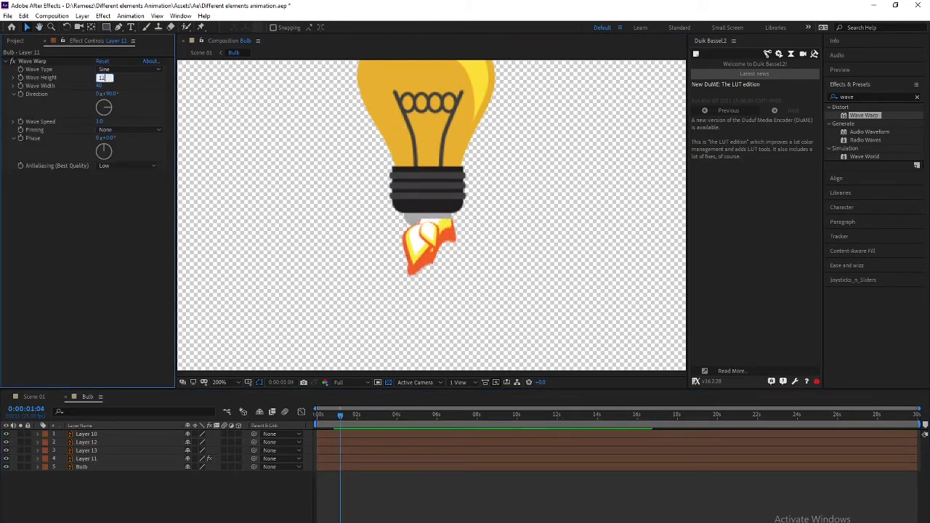
text(0)
key(Return)
drag(101, 78, 54, 84)
text(8)
key(Tab)
text(120)
key(Return)
key(space)
click(356, 414)
Set Direction to 180°, Wave Width to 126 and Wave Speed to 1.0, previewing the flame
drag(99, 85, 91, 86)
text(180)
key(Return)
key(space)
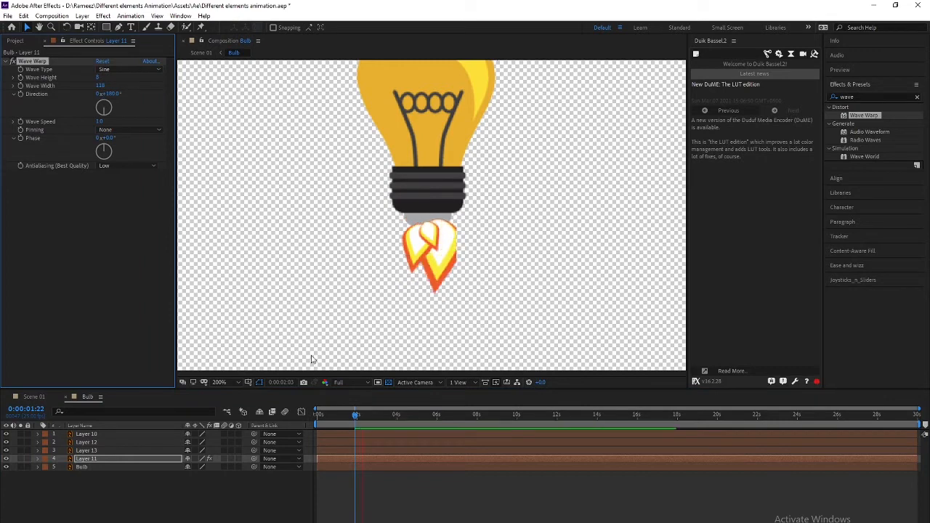
key(Return)
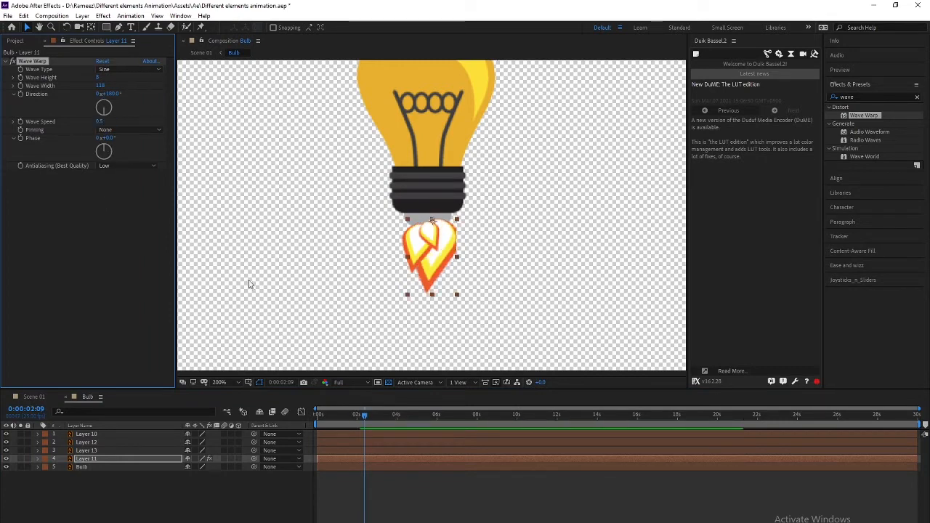
drag(100, 86, 149, 90)
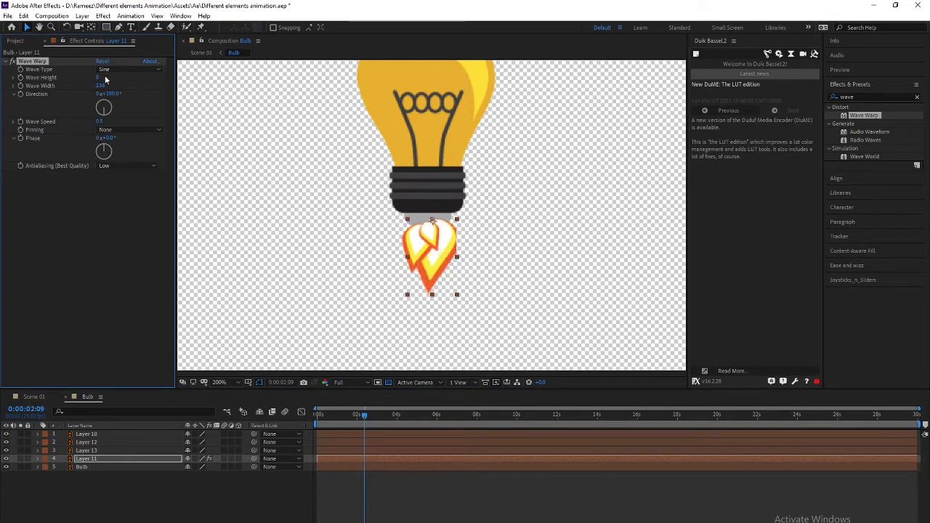
key(space)
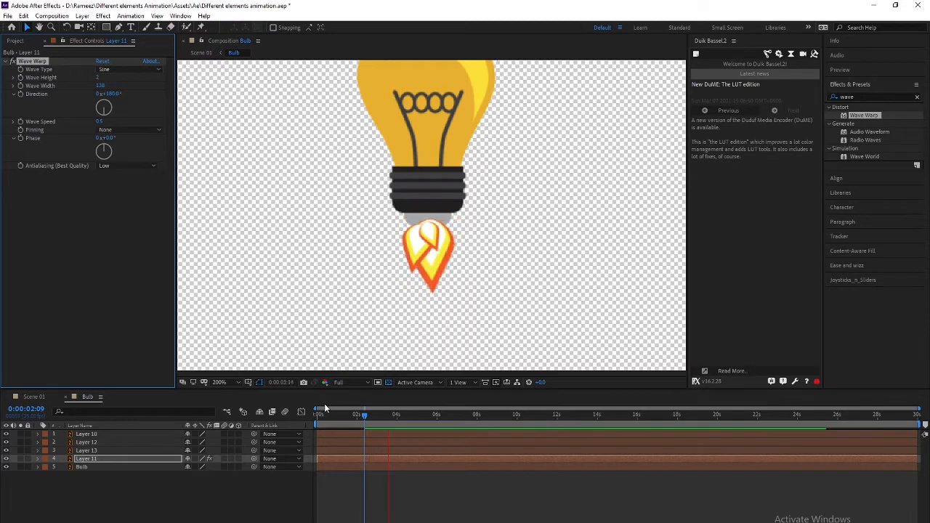
key(space)
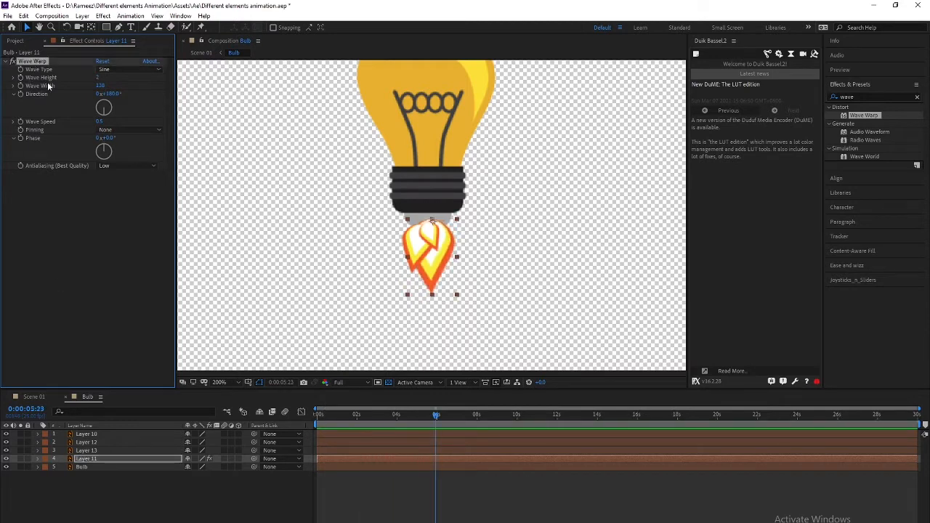
key(Return)
key(space)
key(space)
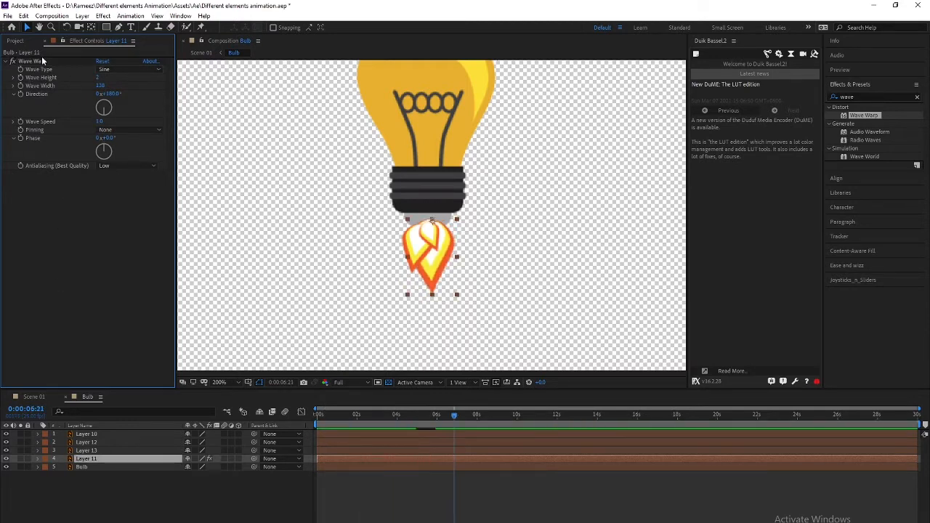
Paste the Wave Warp effect onto flame Layers 13 and 12
click(91, 451)
ctrl+click(91, 443)
key(ctrl+v)
key(Home)
key(space)
click(91, 451)
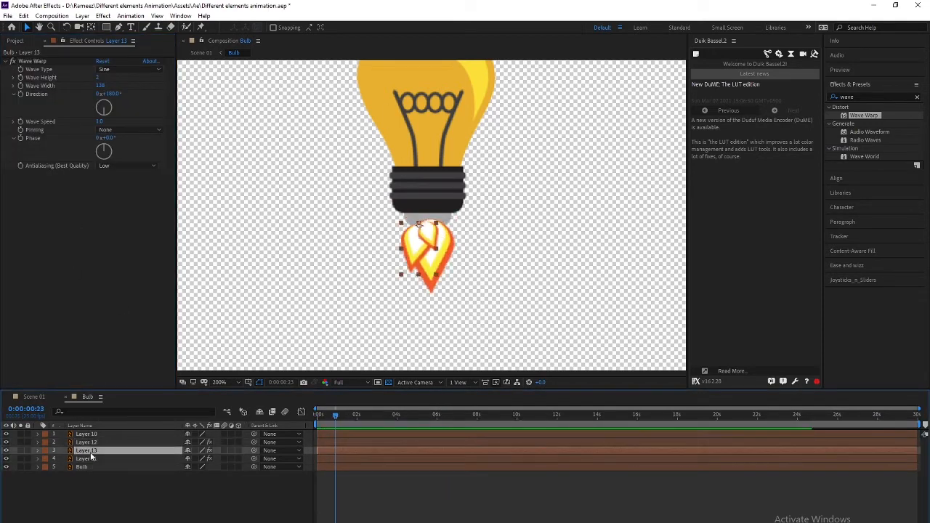
Tune Layer 13's Wave Warp: direction 0°, speed 0.5, and a reworked wave height
click(114, 106)
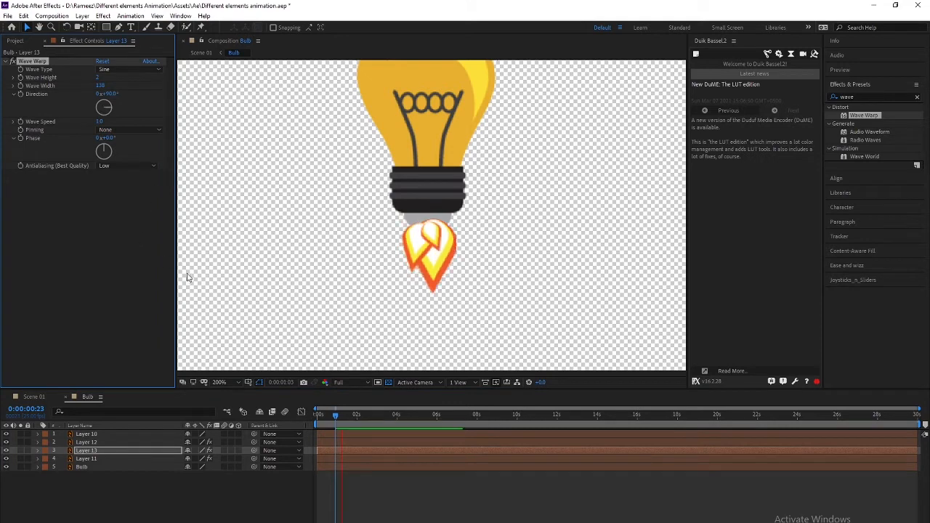
mouse_move(97, 78)
mouse_down()
mouse_move(111, 85)
mouse_move(68, 89)
mouse_move(102, 85)
mouse_up()
key(Tab)
click(118, 82)
key(space)
key(space)
drag(99, 78, 104, 78)
text(0.5)
key(Return)
key(space)
key(space)
text(0)
key(Return)
key(space)
drag(100, 78, 91, 77)
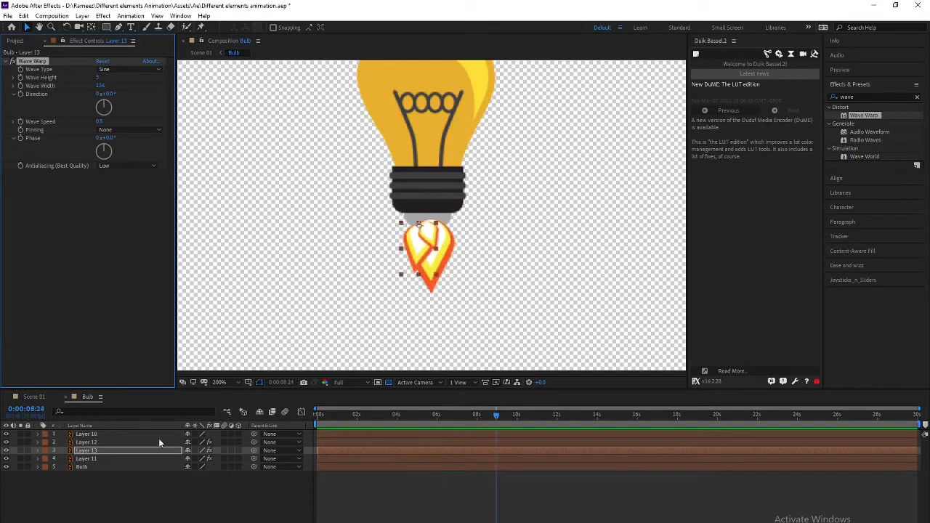
Give Layer 12's Wave Warp a speed of 0.3 and a direction of 180°
click(88, 459)
click(88, 443)
click(100, 121)
text(0.3)
key(Return)
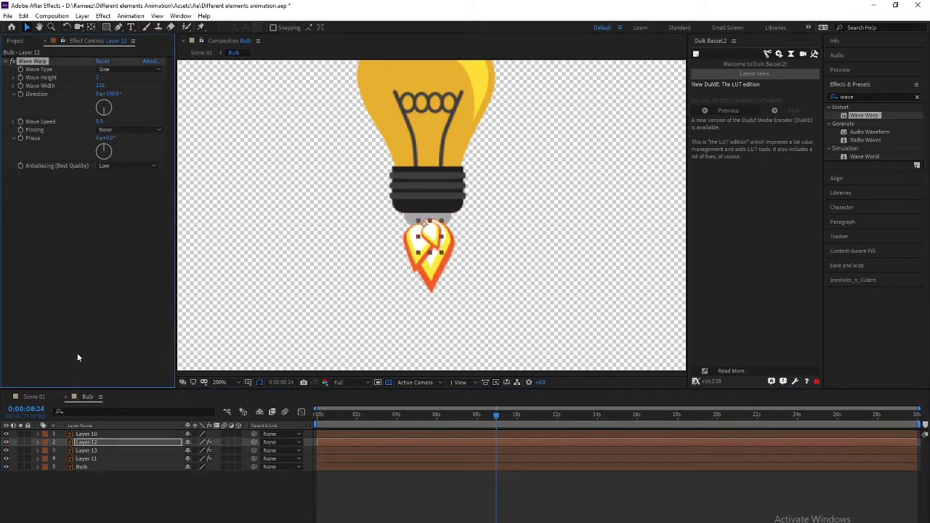
key(space)
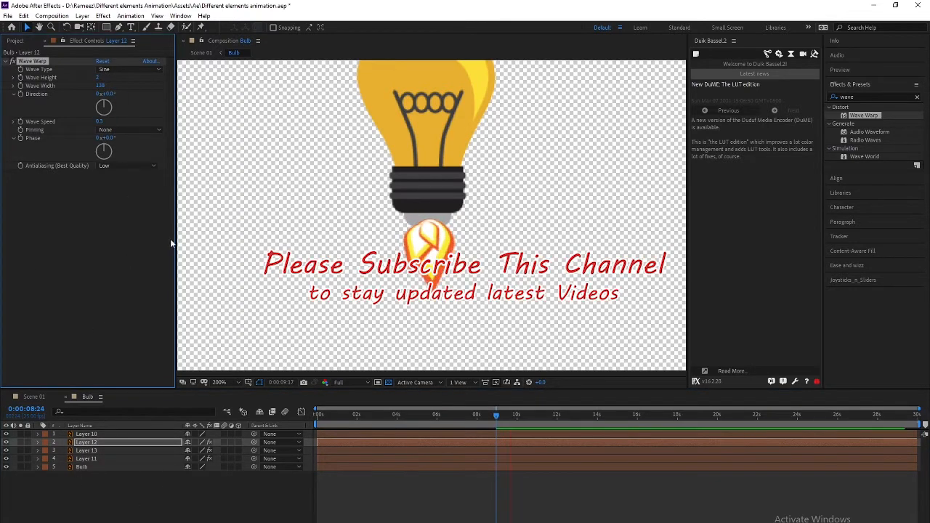
text(90)
key(Return)
key(space)
click(110, 94)
text(180)
key(Return)
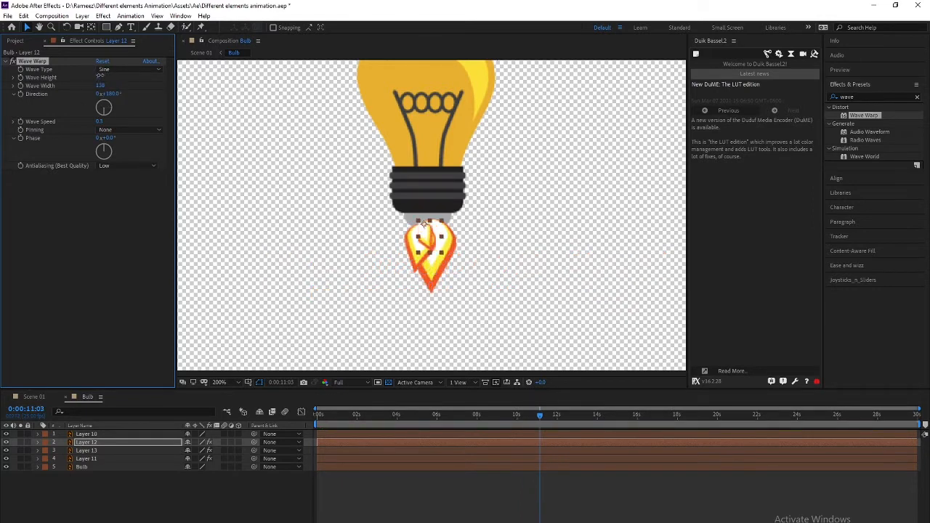
key(space)
Set Layer 12's Wave Height to 4 and narrow its Wave Width, then preview
click(100, 122)
key(Return)
drag(98, 78, 77, 93)
key(space)
key(space)
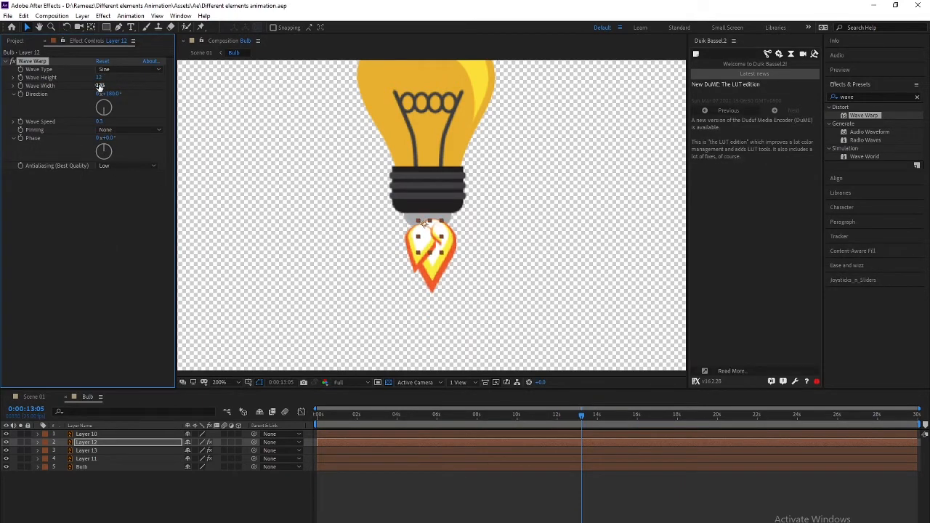
click(100, 86)
text(4)
key(Return)
key(space)
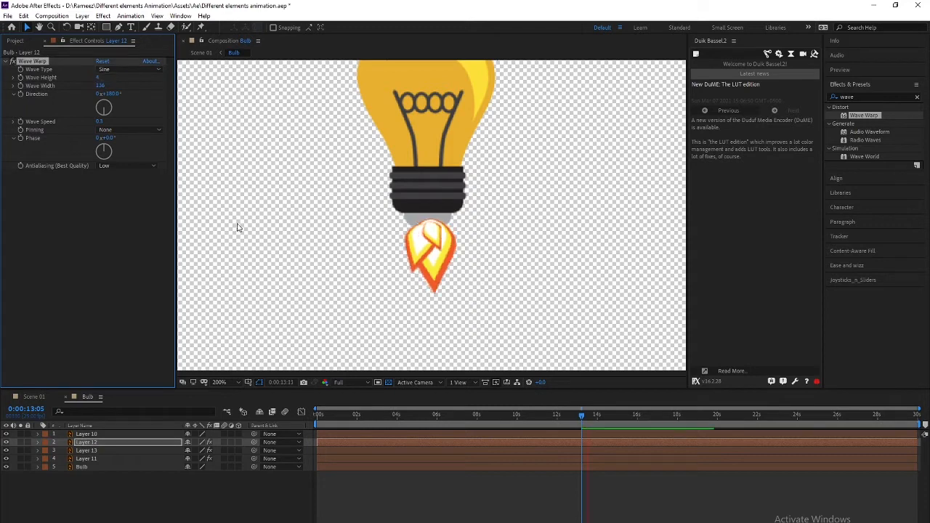
key(space)
drag(100, 86, 52, 87)
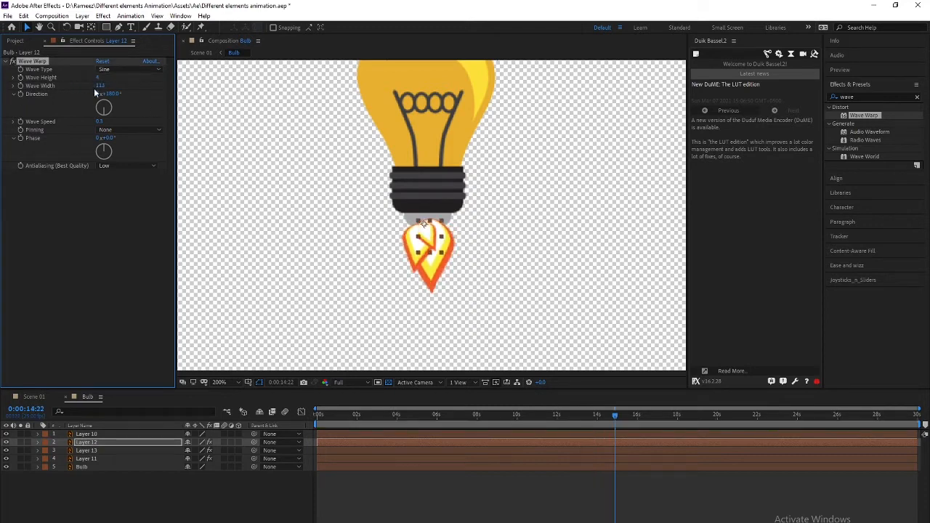
key(space)
key(space)
Rewind and return to the Scene 01 composition to preview it
key(space)
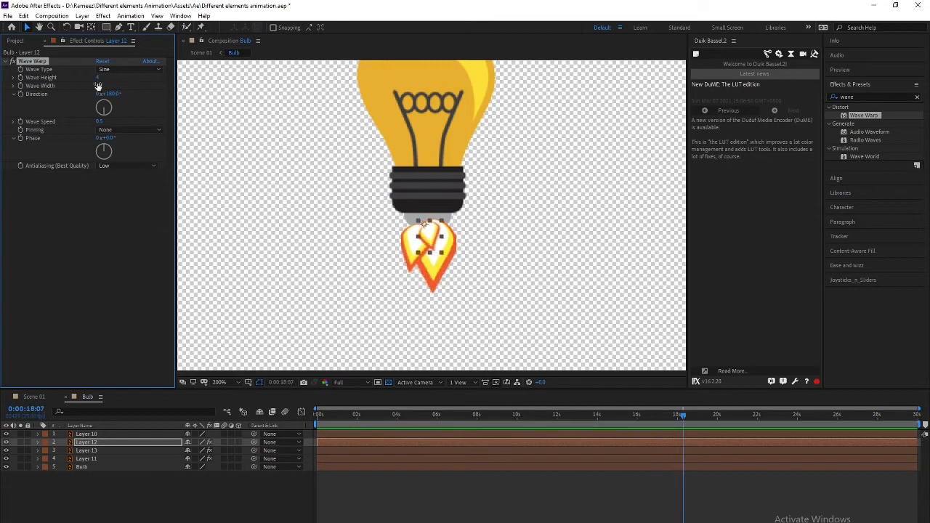
drag(324, 415, 349, 418)
click(226, 414)
click(169, 415)
key(space)
key(space)
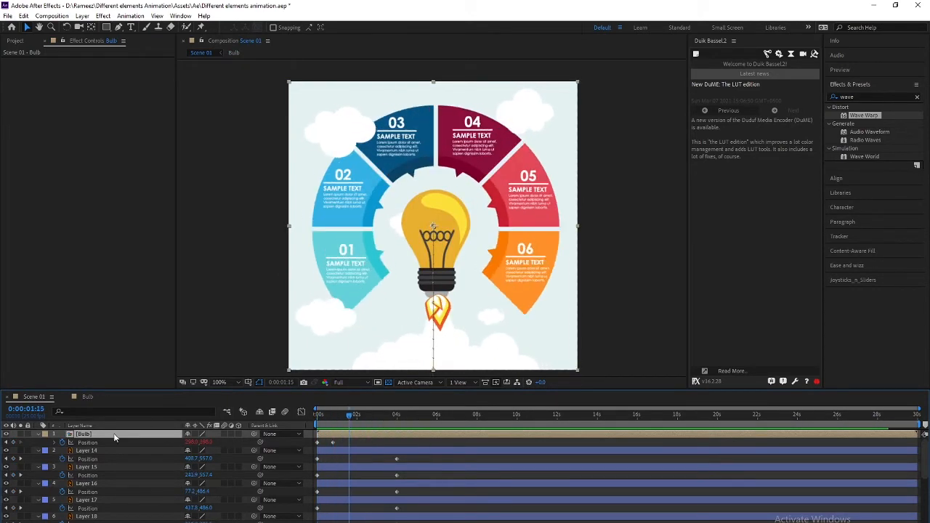
Inside the Bulb precomp, keyframe the Layer 10 highlight's Opacity at 0% at the start
double_click(112, 436)
key(alt+shift+t)
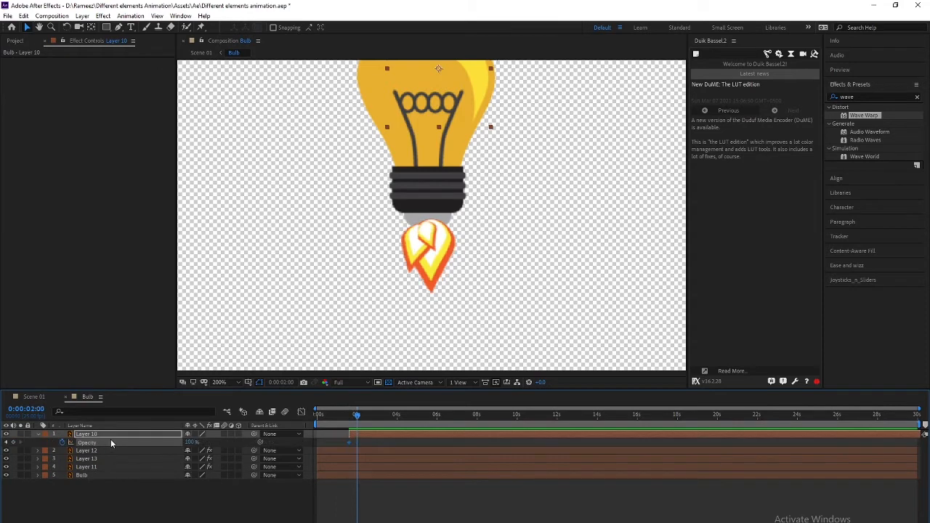
text(0)
key(Return)
key(space)
Check the highlight at the 2-second mark, then preview Scene 01 from the beginning
drag(327, 316, 315, 382)
drag(357, 417, 357, 419)
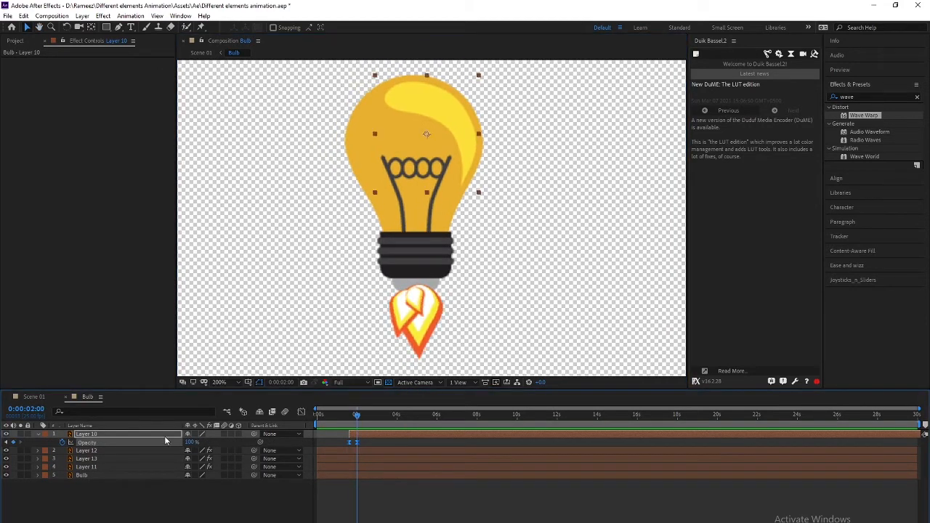
click(31, 399)
key(Home)
key(space)
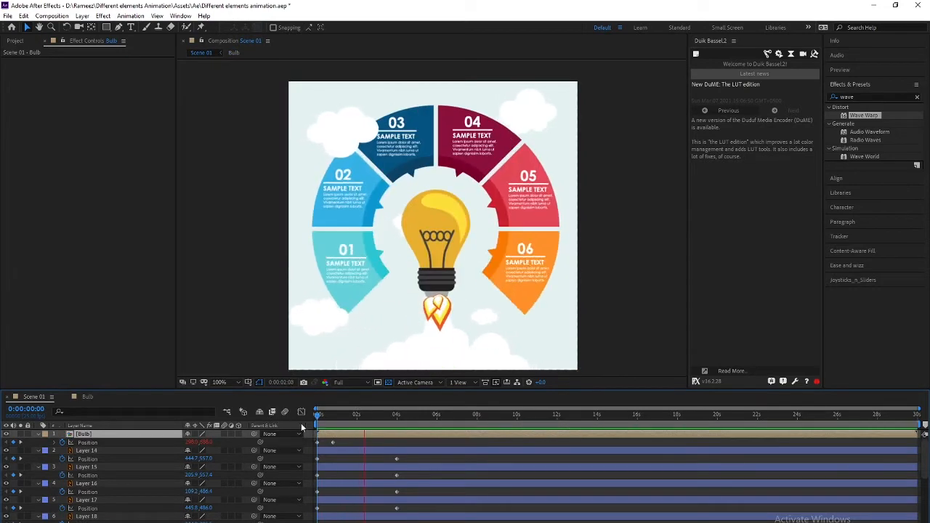
Back in the Bulb precomp, push Layer 10's full-opacity keyframe later to slow the fade
double_click(117, 435)
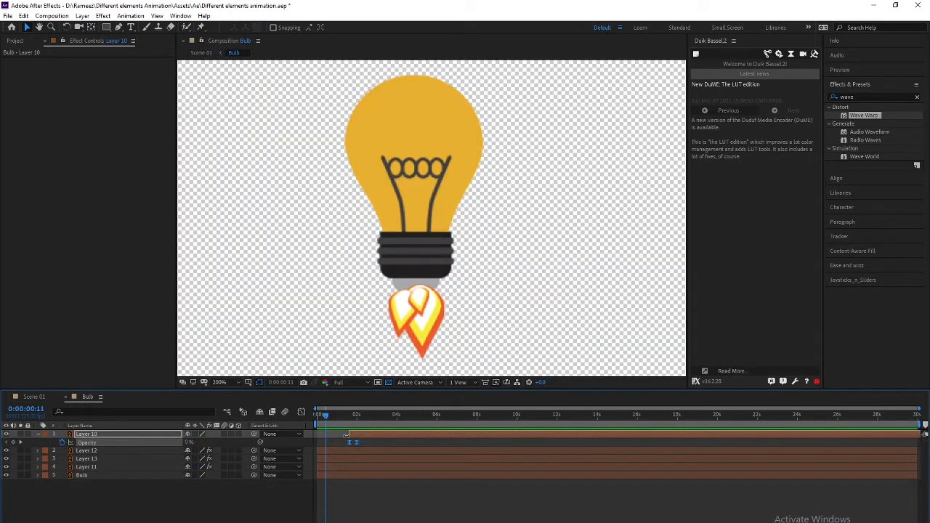
drag(349, 417, 357, 434)
click(391, 515)
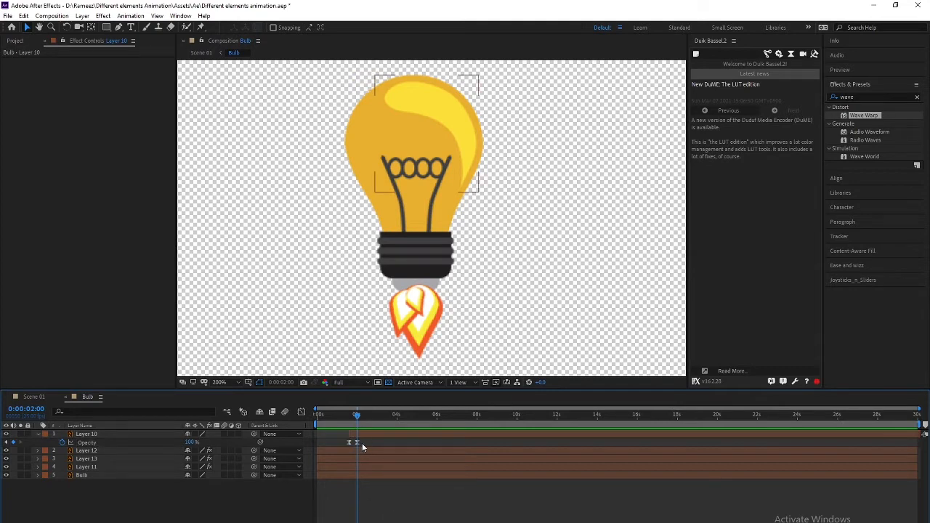
click(356, 446)
key(alt+shift+Right)
key(alt+shift+Right)
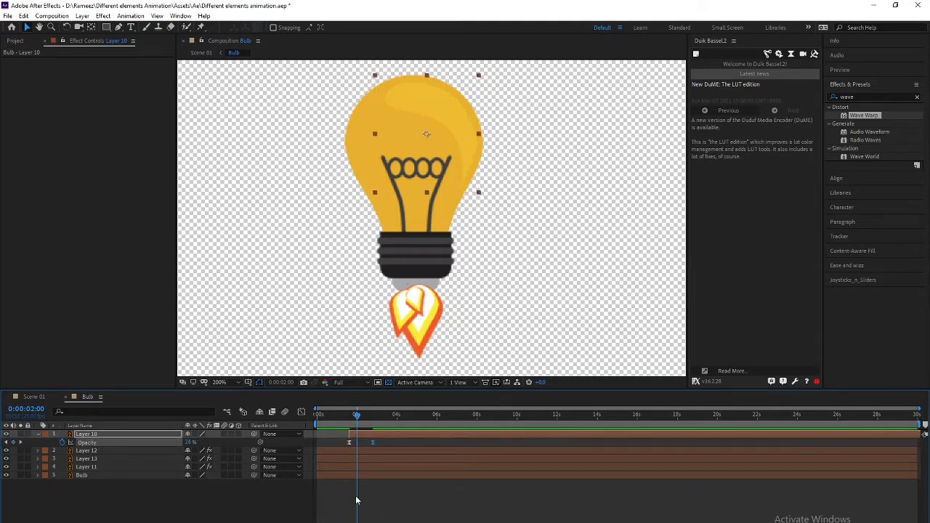
Return to Scene 01 and preview the whole animation
click(227, 412)
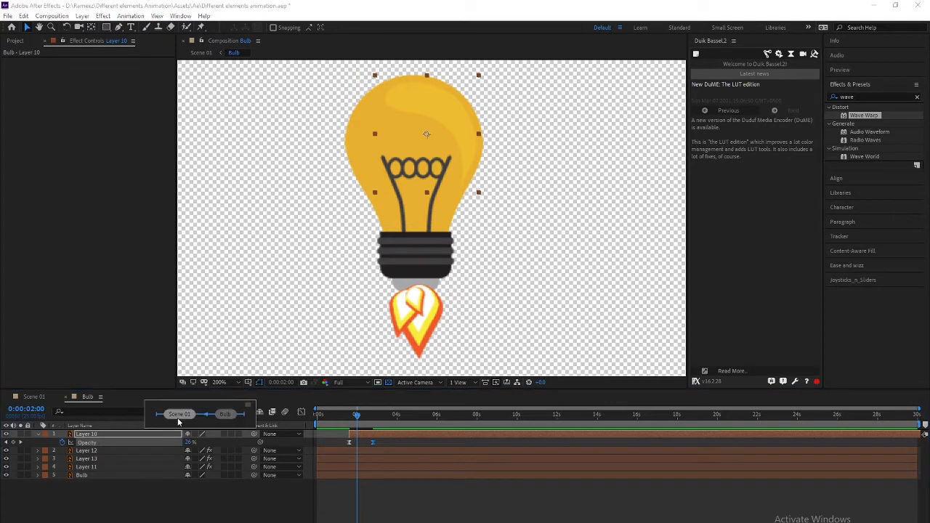
click(178, 418)
key(space)
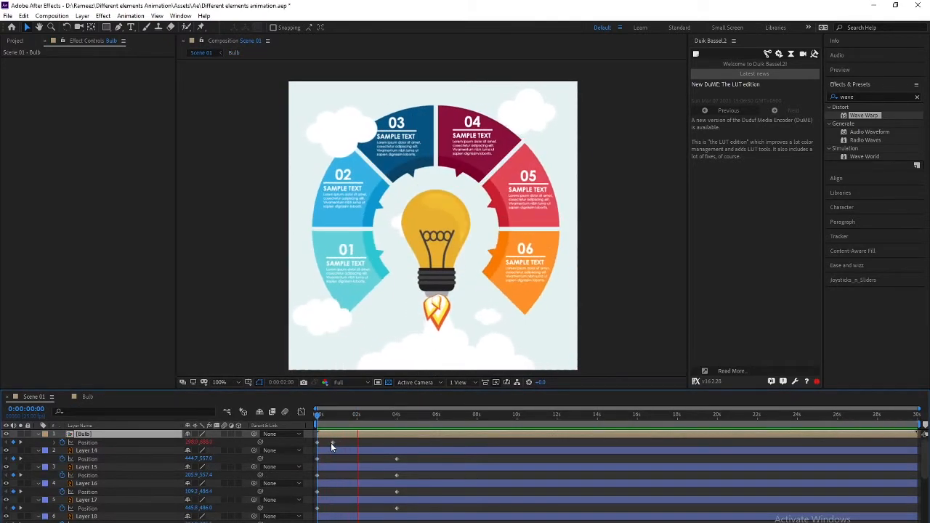
key(space)
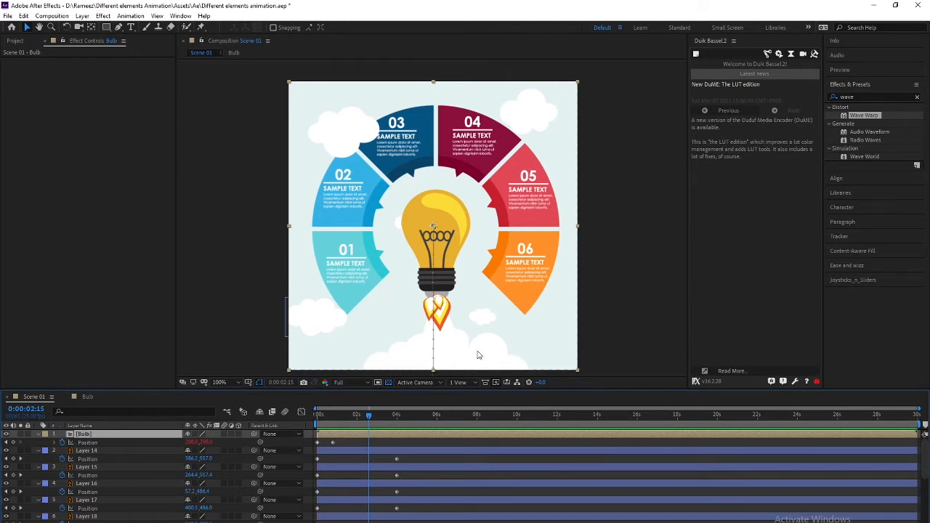
Replay the Scene 01 animation from the first frame
drag(374, 416, 249, 412)
key(space)
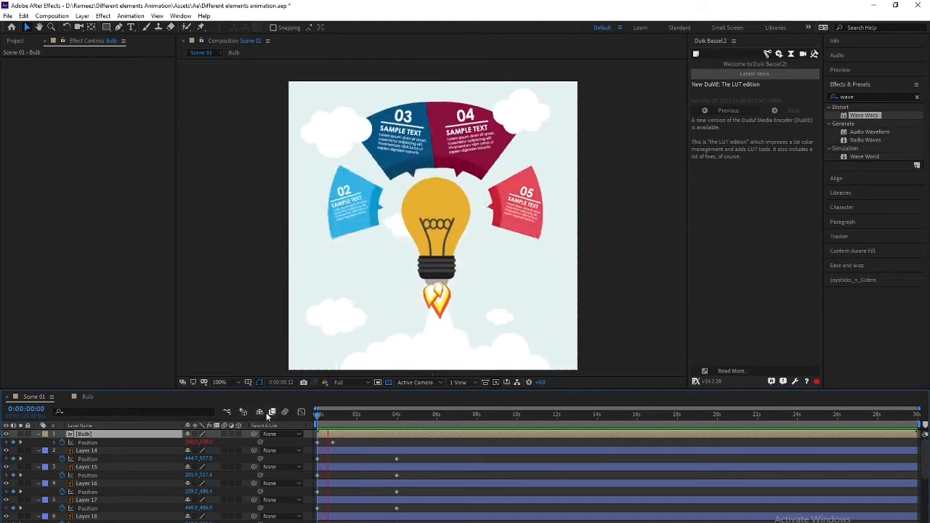
key(space)
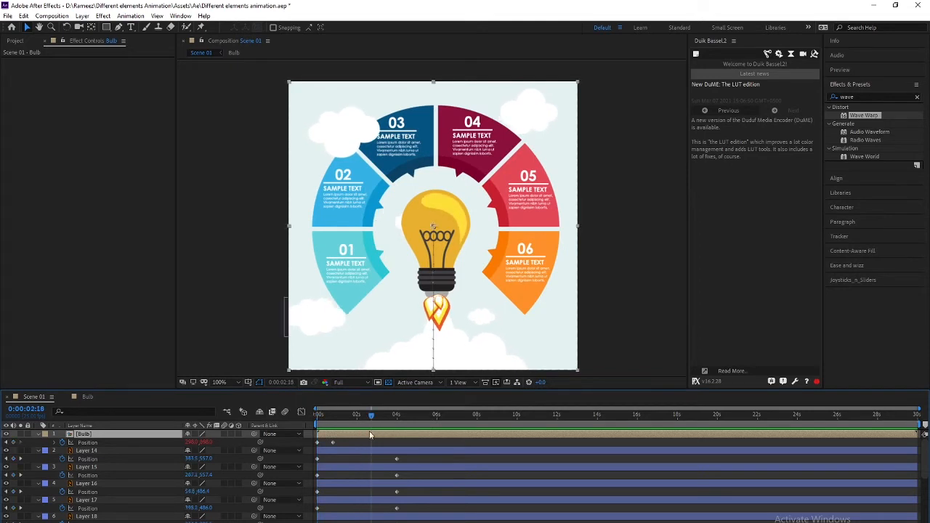
drag(364, 415, 342, 414)
key(Home)
key(space)
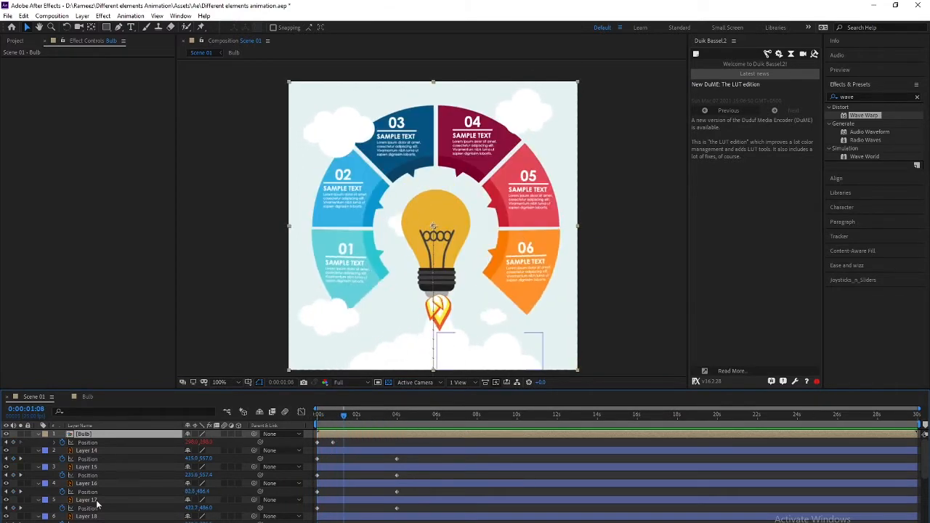
Select Layer 19, the rocket flame, and scrub the timeline to check it
click(95, 467)
scroll(94, 470, down, 1)
scroll(66, 468, down, 1)
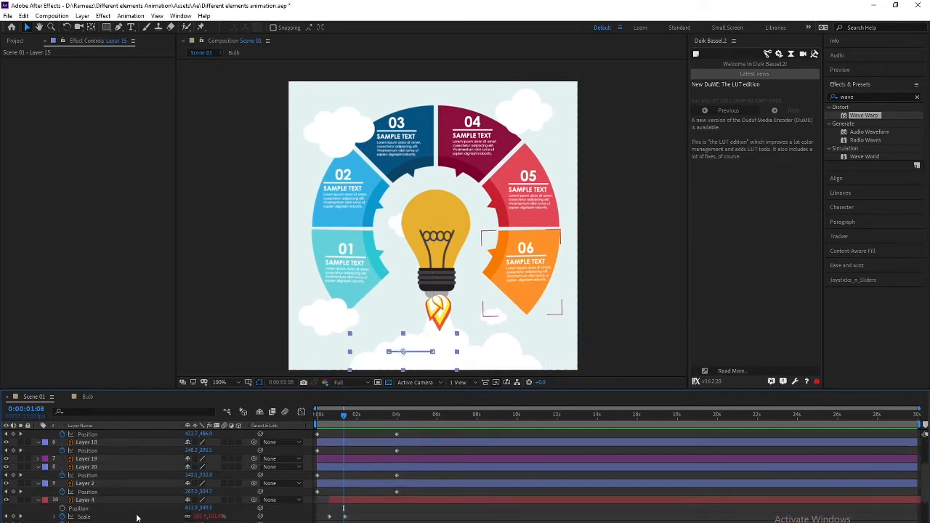
click(80, 460)
drag(344, 413, 290, 414)
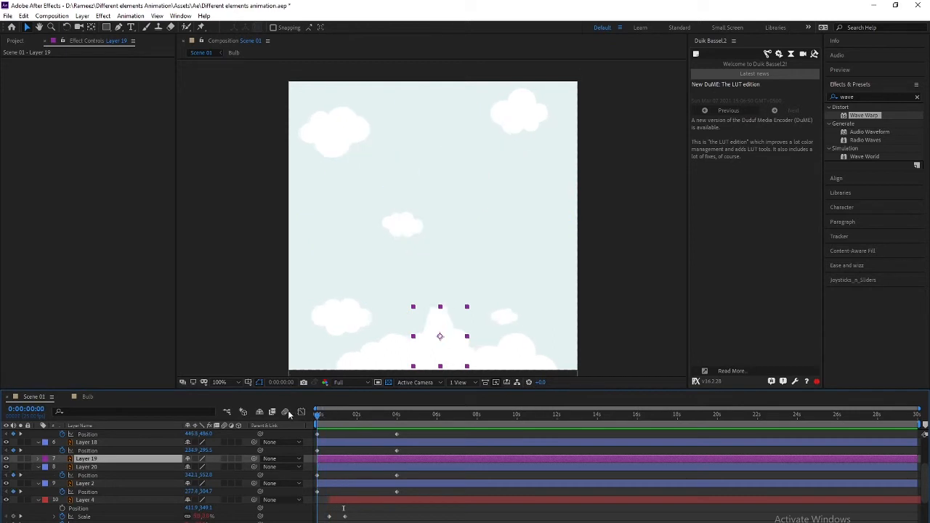
click(92, 468)
click(100, 460)
Draw a rectangle shape layer over the lower centre of the comp
key(ctrl+shift+a)
click(105, 27)
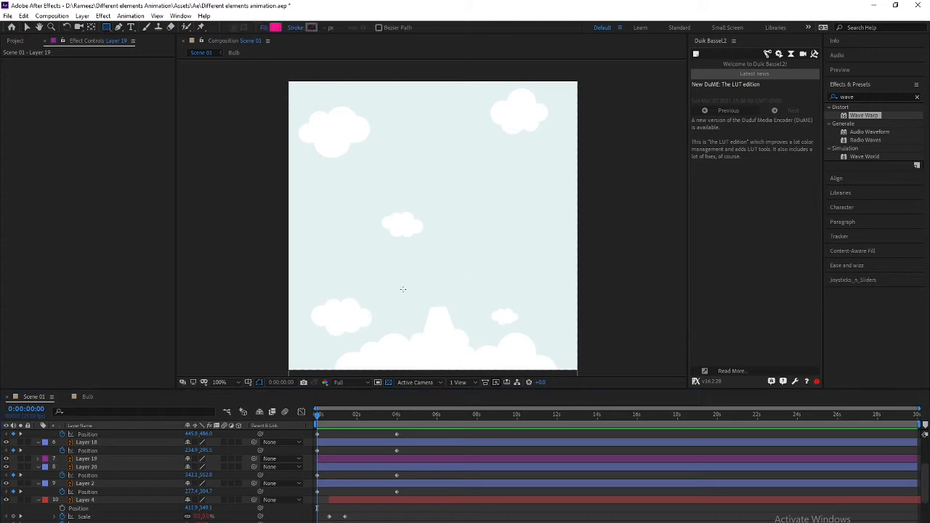
mouse_move(394, 275)
mouse_down()
mouse_move(457, 381)
mouse_move(485, 377)
mouse_up()
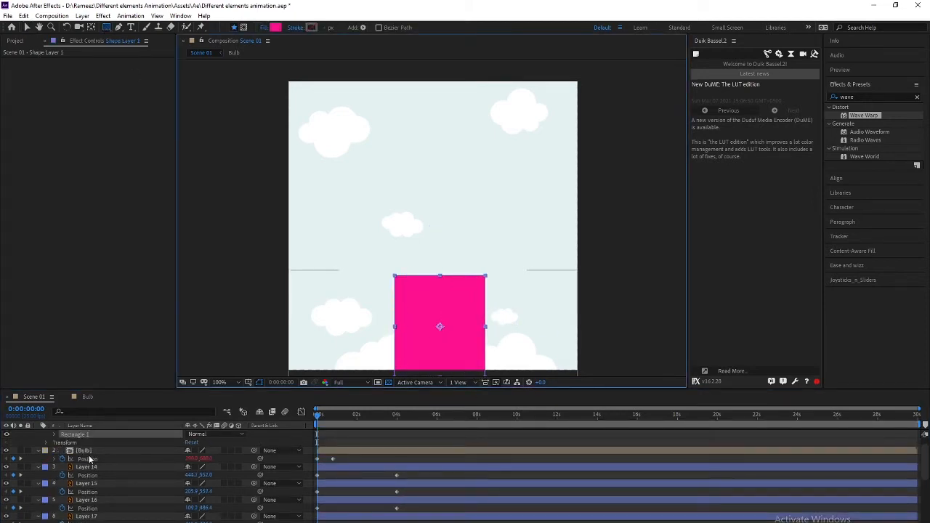
scroll(91, 458, up, 1)
Rename the new shape layer 'Mask' and move it below Layer 18
click(118, 434)
right_click(118, 434)
click(122, 426)
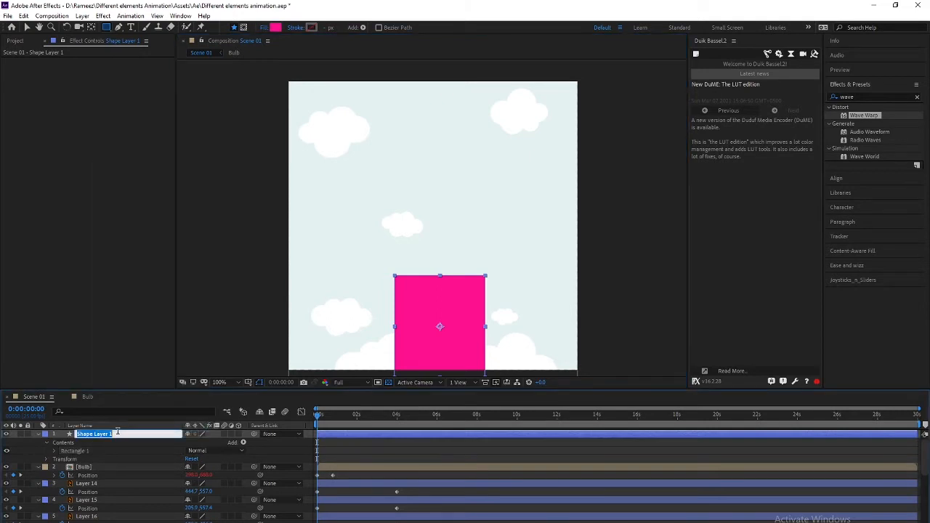
key(Return)
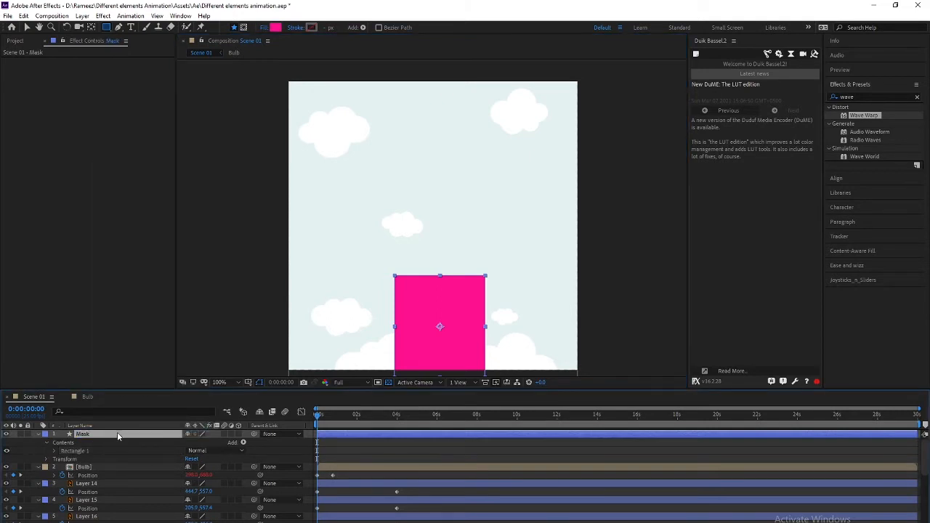
drag(118, 433, 119, 517)
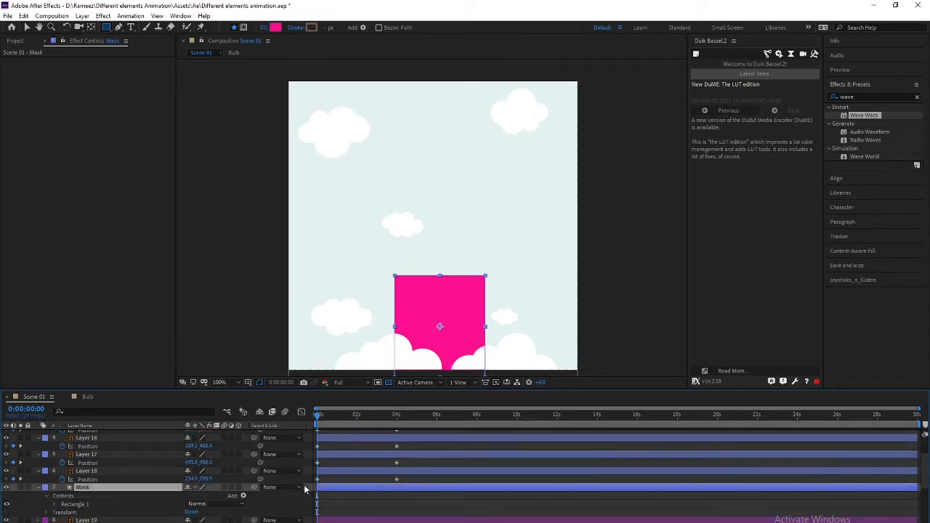
Parent the Mask layer to the Bulb layer
drag(318, 416, 341, 416)
scroll(128, 507, up, 3)
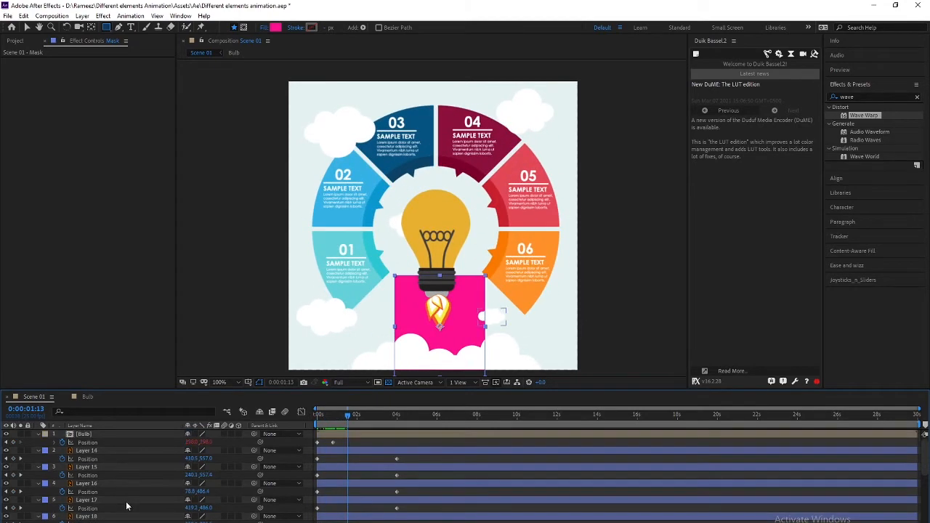
scroll(127, 506, down, 2)
drag(253, 508, 87, 440)
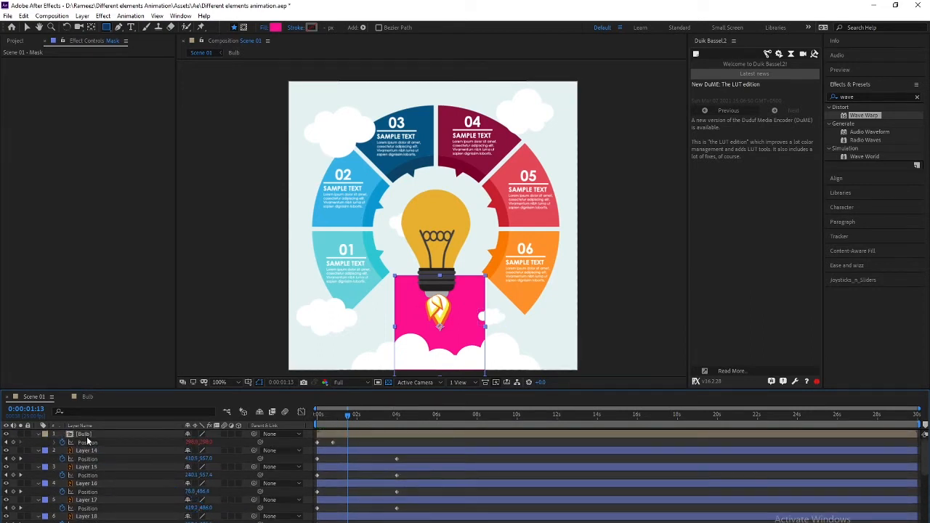
scroll(87, 441, down, 5)
Set Layer 19's Track Matte to Alpha Matte 'Mask'
click(93, 466)
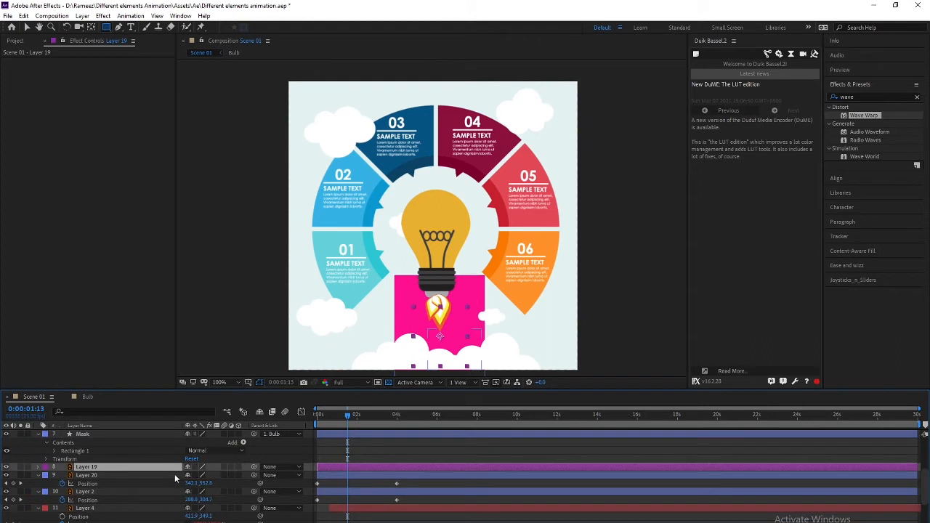
key(F4)
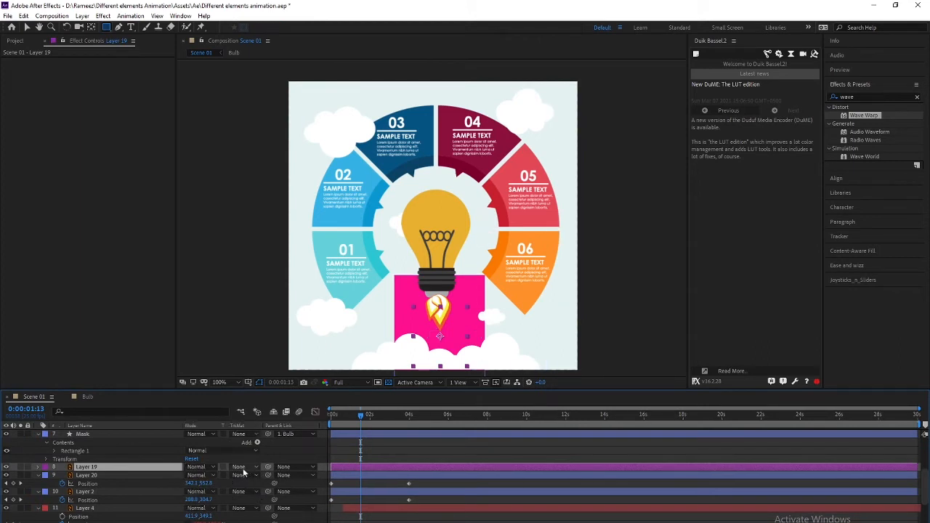
click(240, 466)
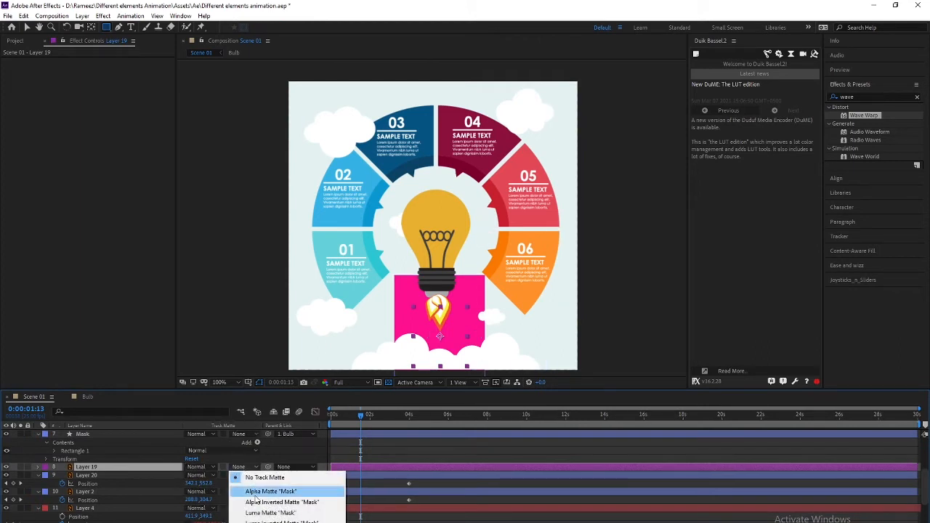
click(255, 493)
Preview and scrub the animation to check the masked flame
drag(359, 418, 298, 423)
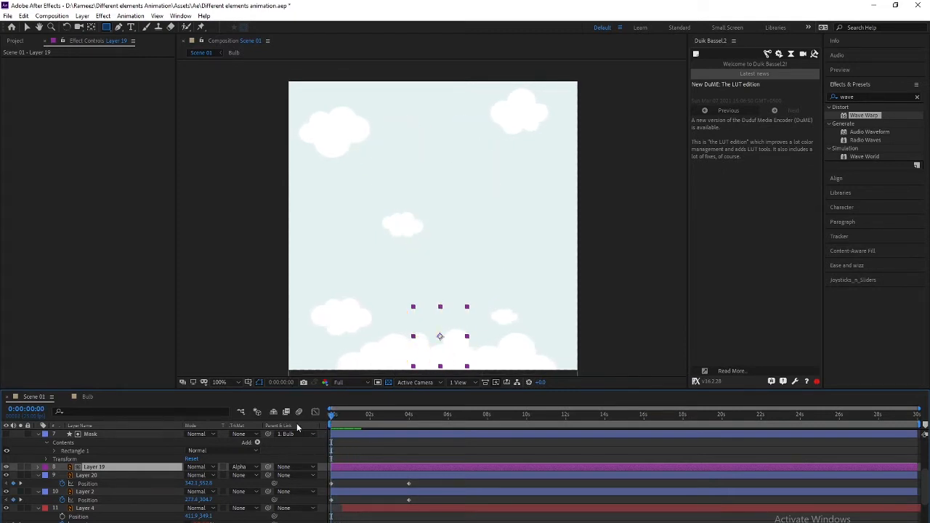
key(space)
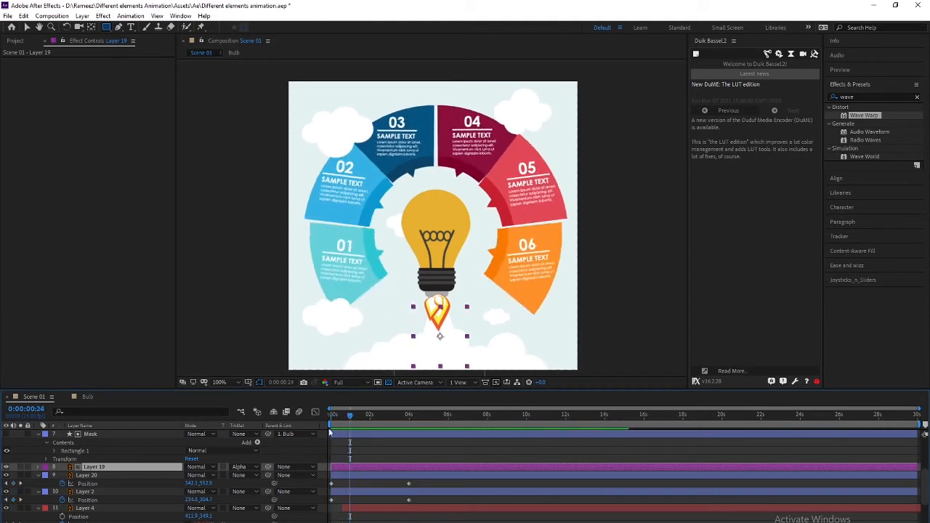
mouse_move(332, 415)
mouse_down()
mouse_move(349, 418)
mouse_move(331, 418)
mouse_up()
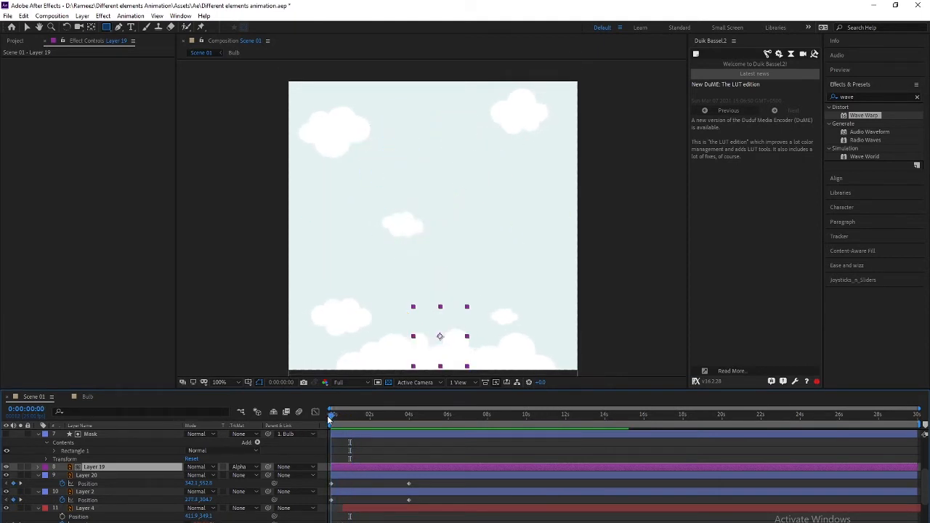
key(space)
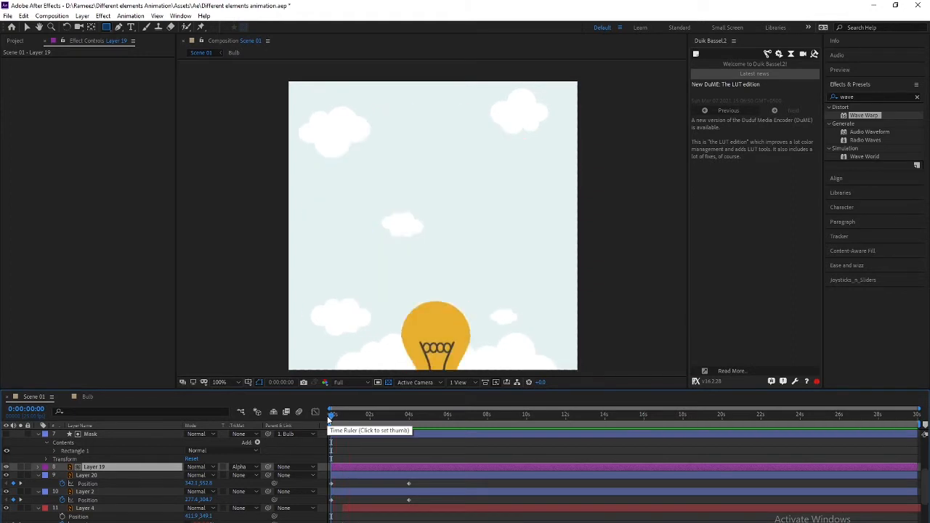
key(space)
drag(331, 416, 369, 416)
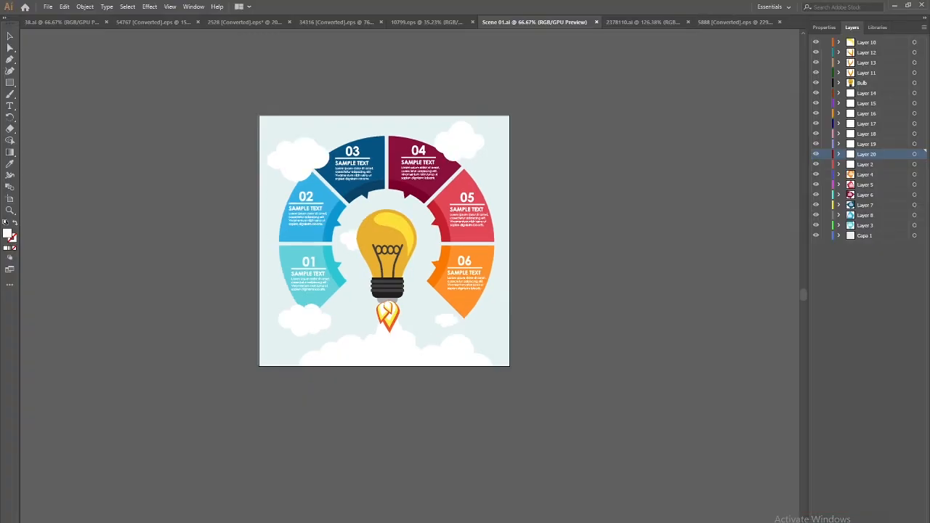
Browse the open Illustrator documents, settle on 54767 [Converted].eps and zoom in
click(426, 23)
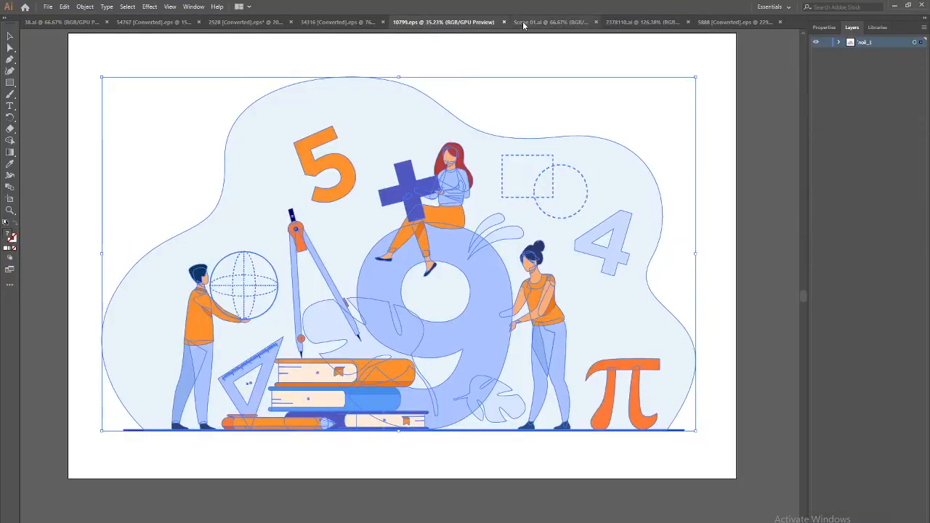
click(534, 22)
click(631, 23)
click(711, 22)
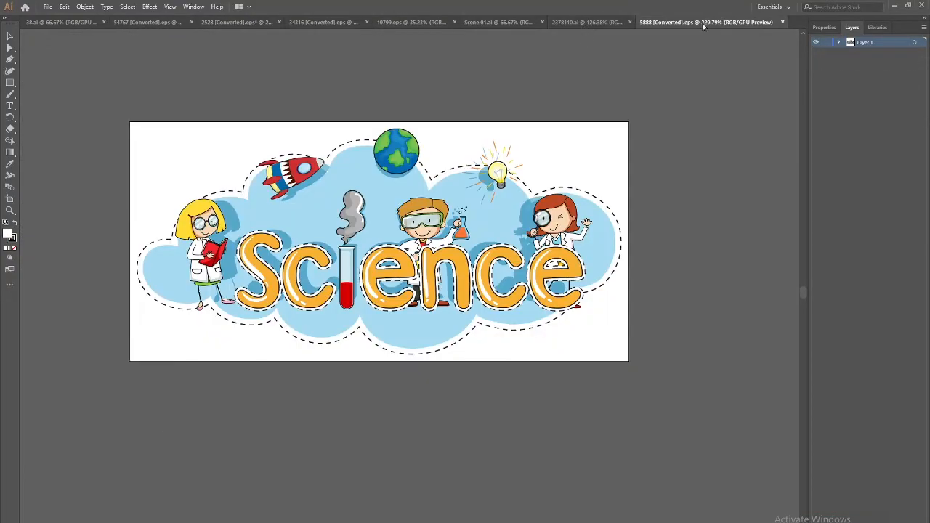
click(144, 22)
click(54, 24)
click(152, 26)
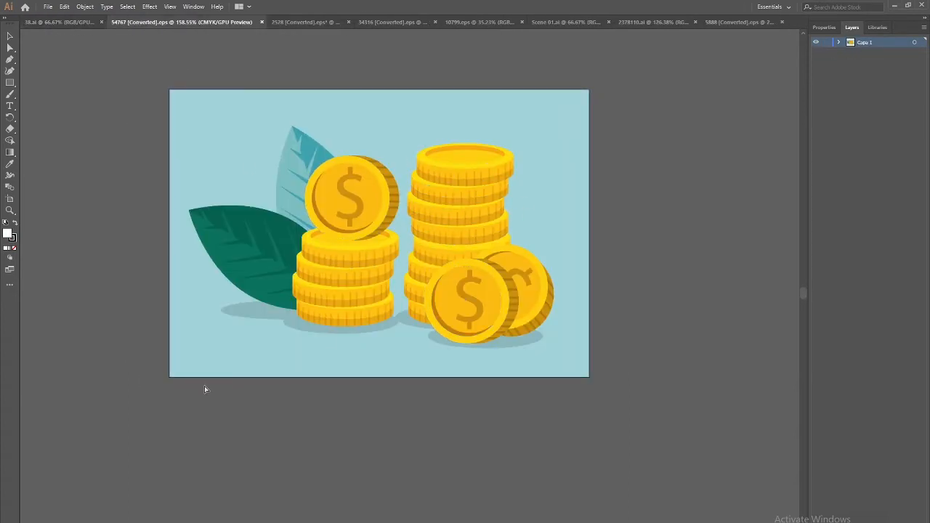
key(ctrl+equal)
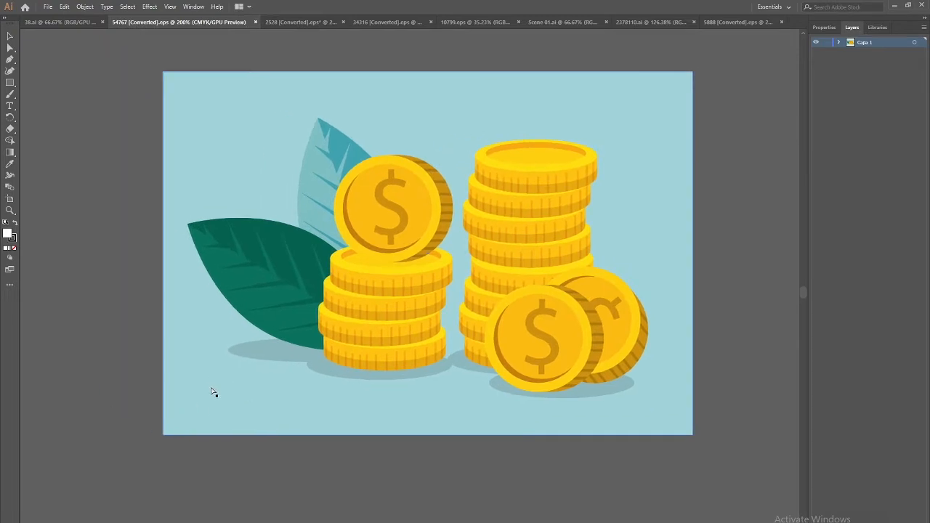
Cut the tall back coin stack out of the coin group and paste it in place
click(574, 179)
double_click(545, 196)
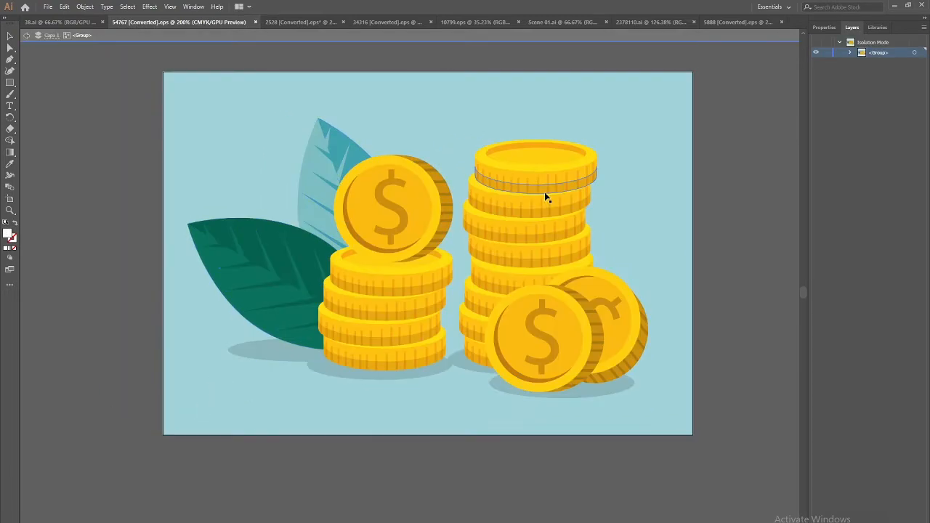
click(547, 187)
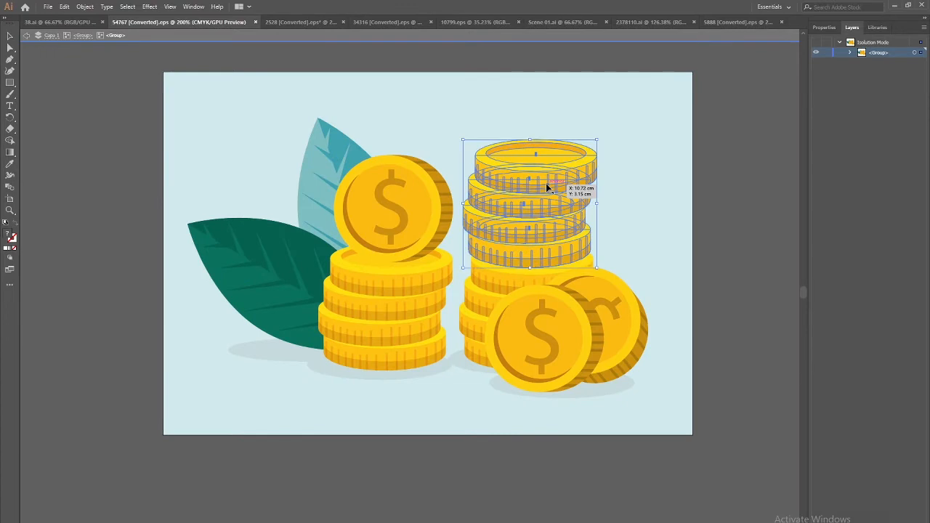
drag(493, 296, 483, 294)
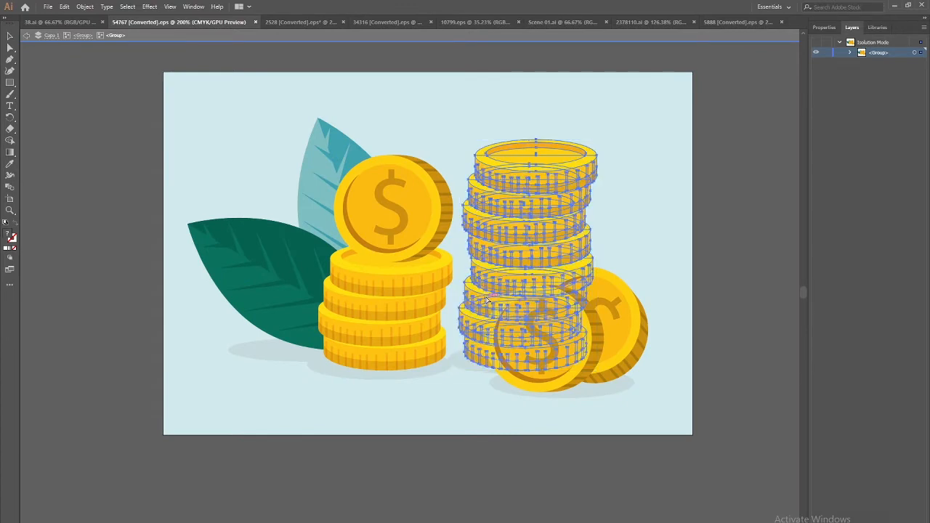
key(Delete)
key(Escape)
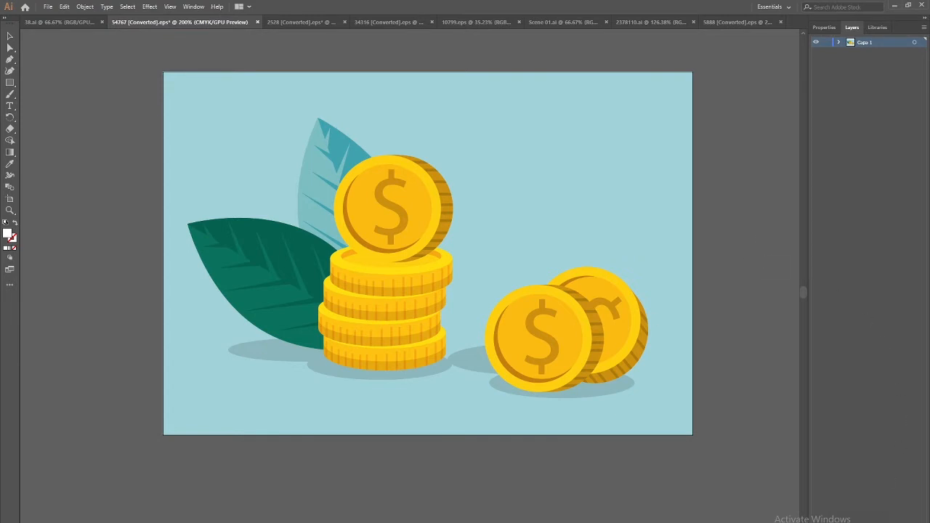
key(ctrl+shift+v)
Ungroup the pasted coin stack and its lower coins
click(756, 164)
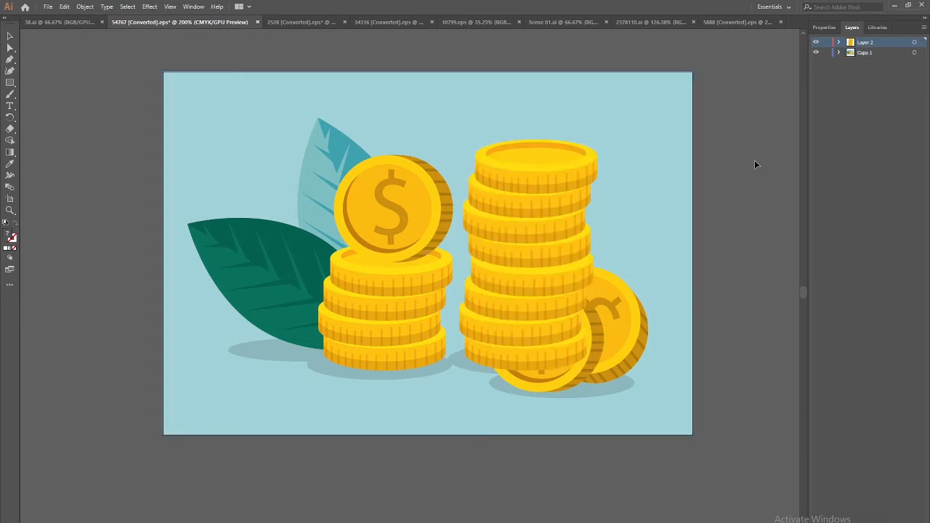
click(556, 176)
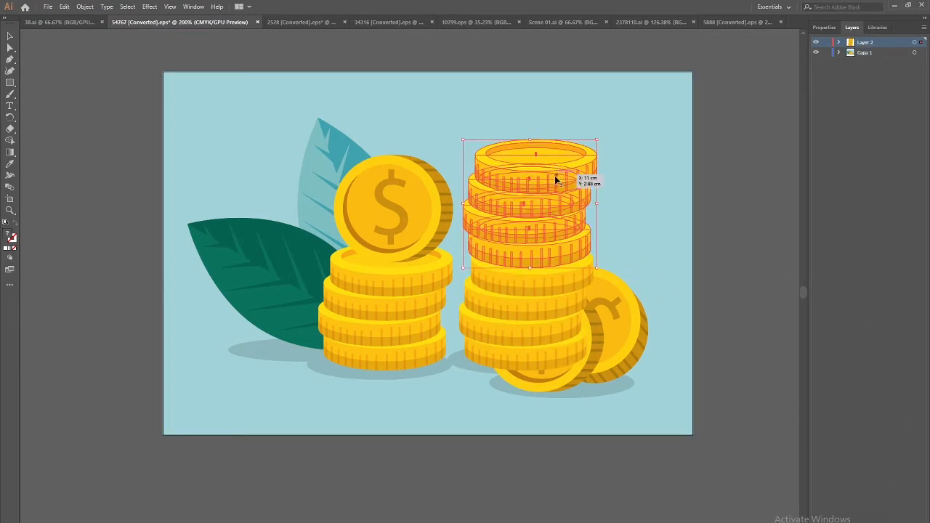
right_click(555, 181)
click(588, 263)
click(489, 335)
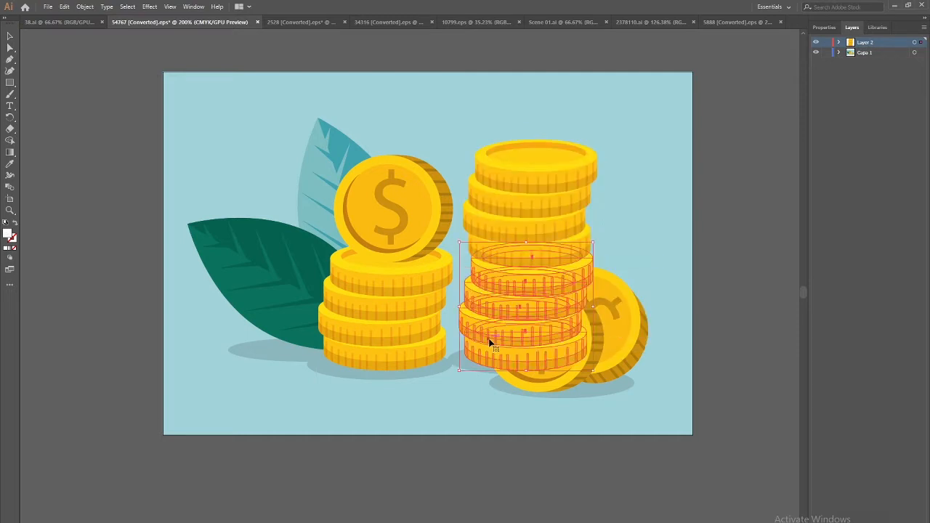
right_click(489, 338)
click(518, 420)
Move the top coin of the upper group onto a new layer, pasted in place
click(644, 240)
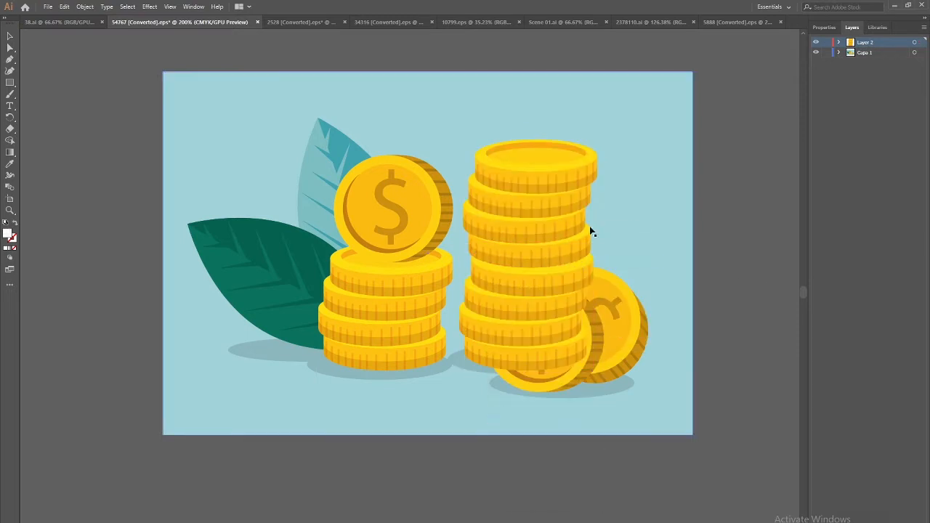
click(531, 189)
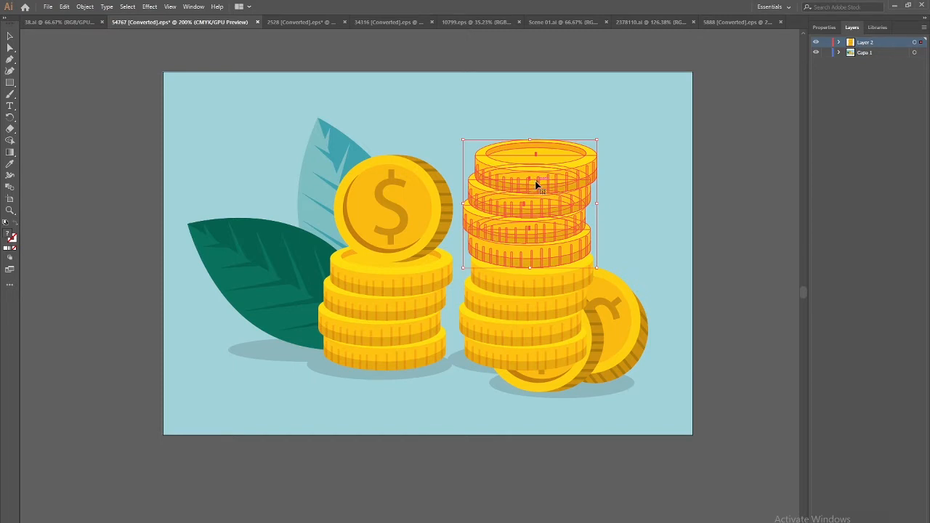
double_click(536, 186)
click(539, 183)
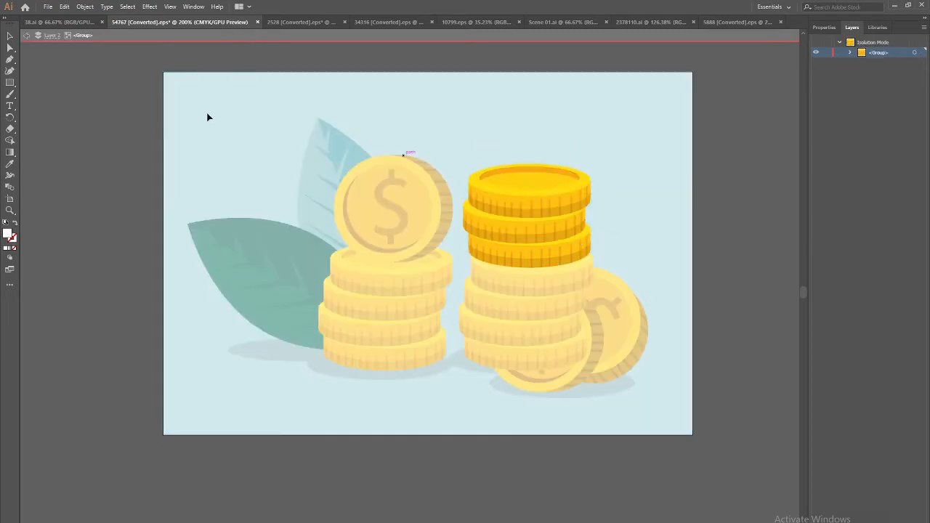
click(25, 36)
click(26, 35)
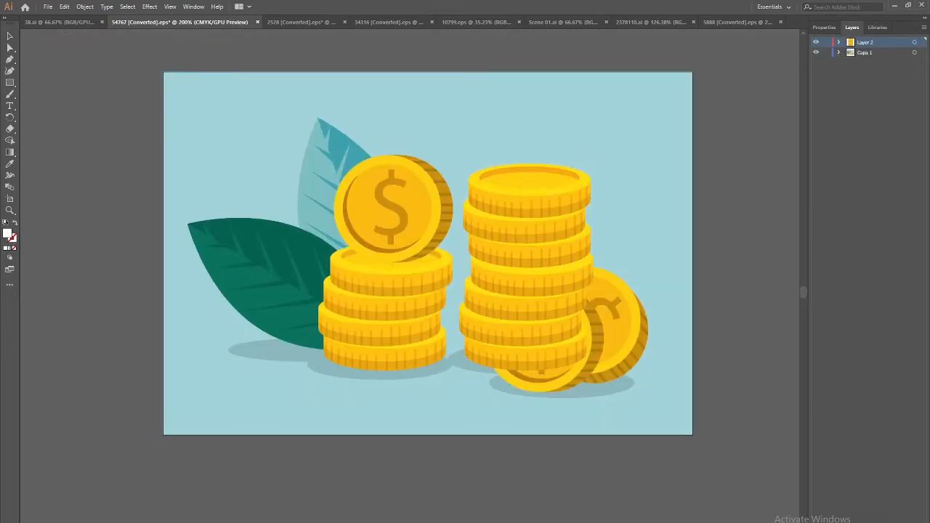
key(ctrl+l)
key(ctrl+f)
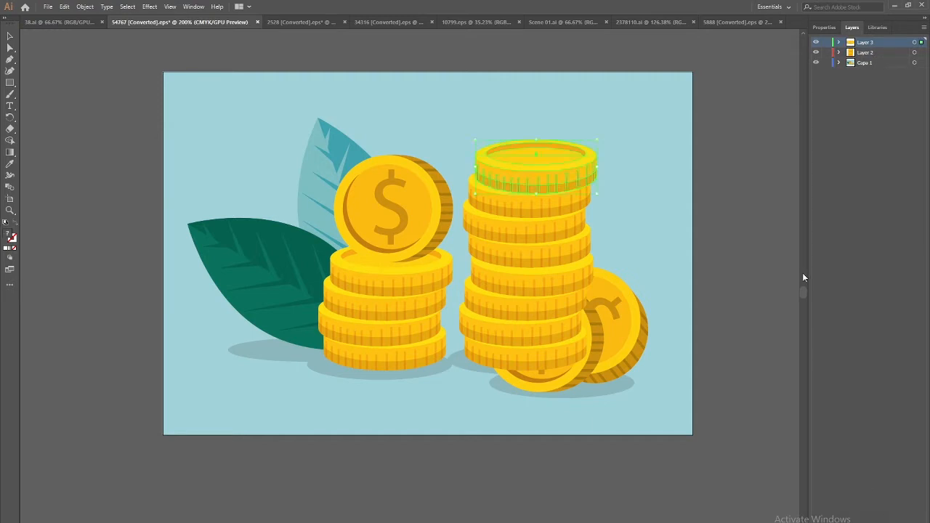
Hide that coin and move the next top coin onto new Layer 4
click(816, 42)
click(524, 190)
double_click(524, 192)
key(Delete)
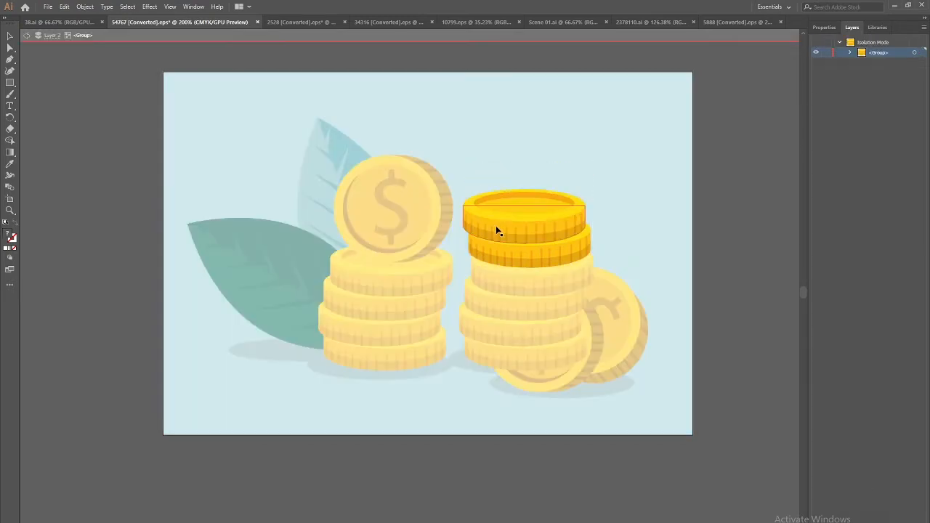
double_click(26, 35)
key(ctrl+l)
key(ctrl+f)
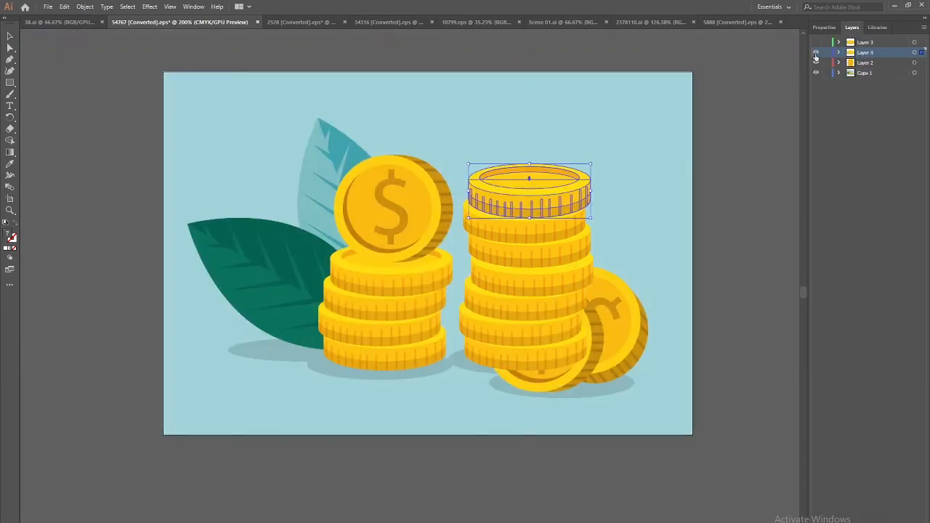
Hide Layer 4 and move the right stack's top coin onto new Layer 5
click(815, 53)
double_click(556, 221)
click(556, 220)
key(Delete)
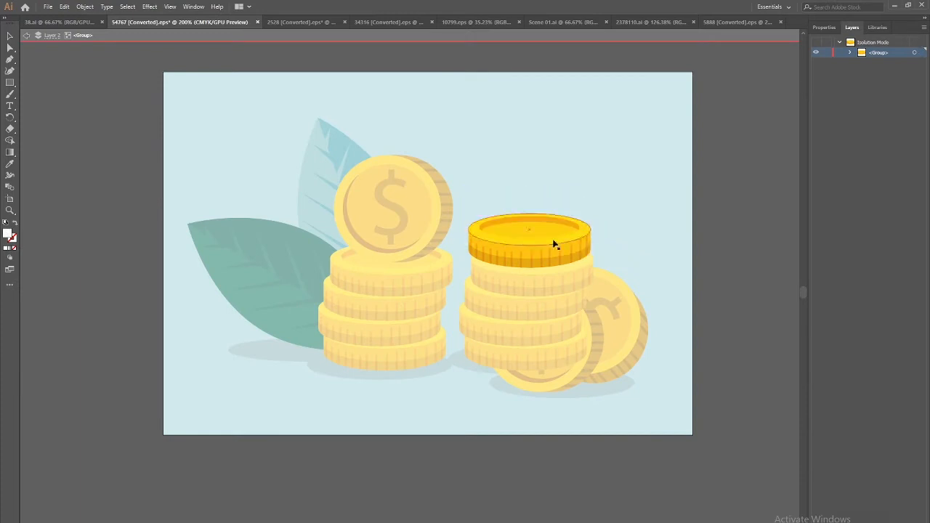
click(27, 36)
click(26, 36)
key(ctrl+l)
key(ctrl+f)
Move the next top coin of the right stack onto new Layer 6
click(537, 252)
double_click(536, 252)
click(26, 35)
click(537, 253)
key(Delete)
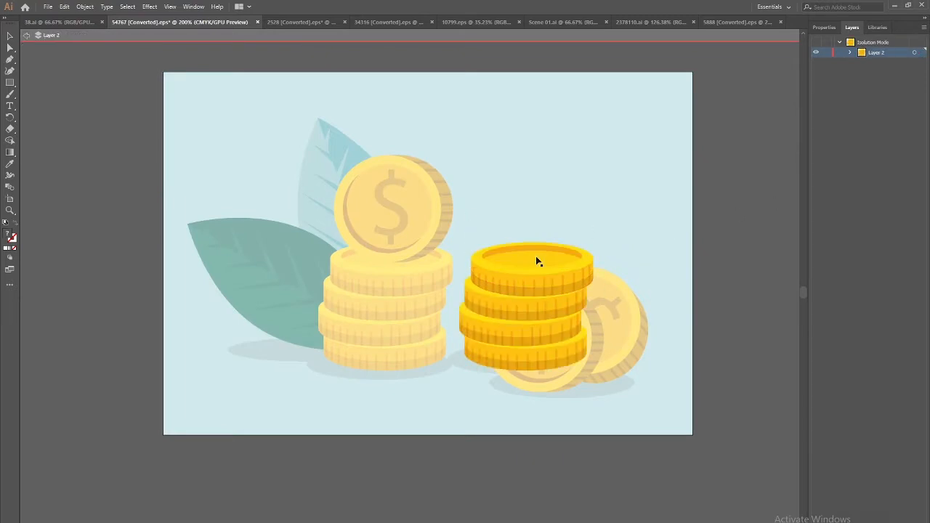
click(25, 40)
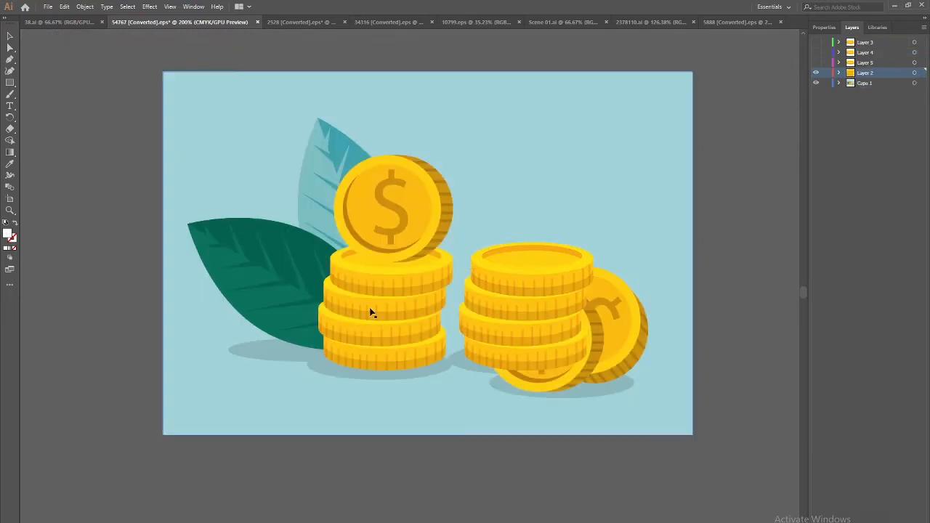
key(ctrl+l)
key(ctrl+f)
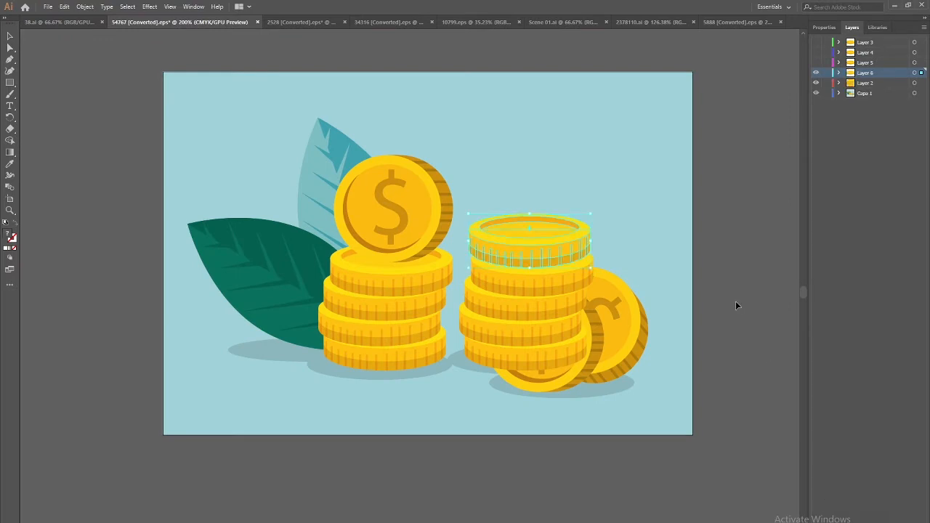
Hide Layer 6 and paste the next removed coin in place on Layer 7
click(816, 73)
click(532, 279)
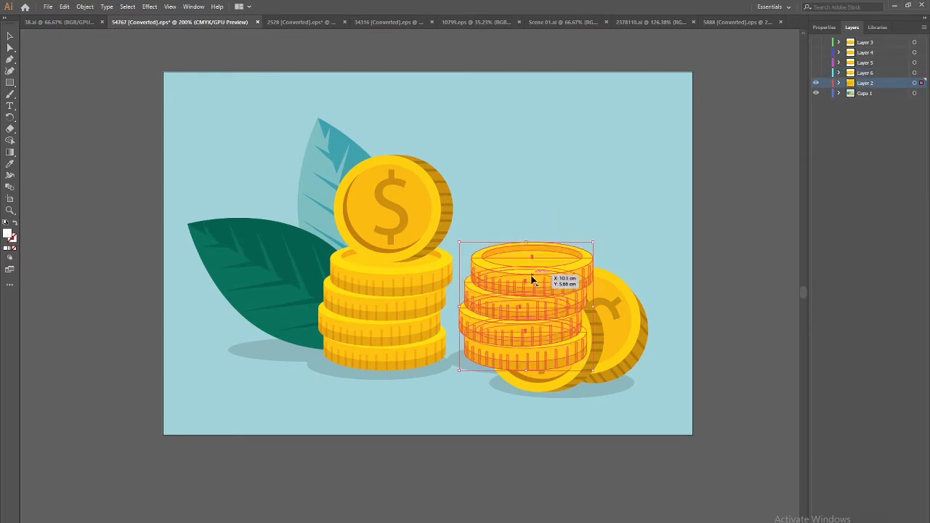
double_click(532, 280)
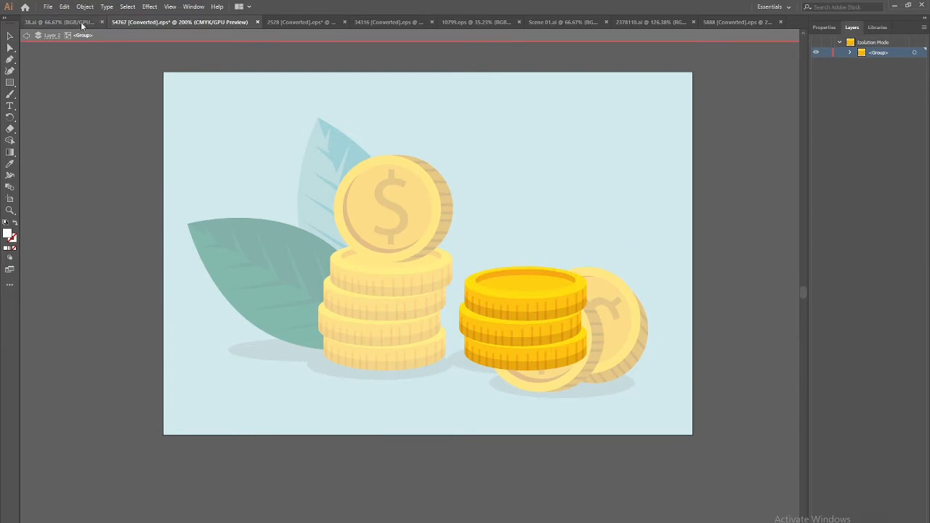
click(28, 37)
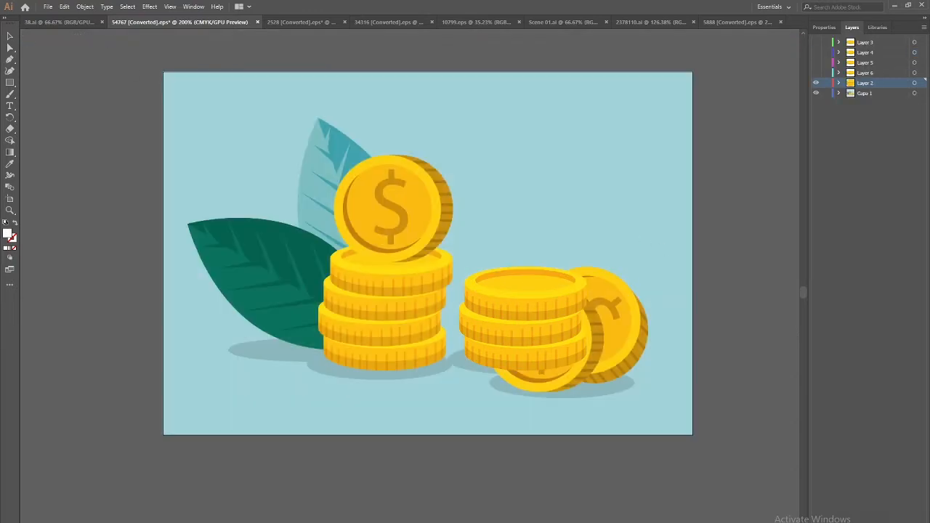
key(ctrl+shift+v)
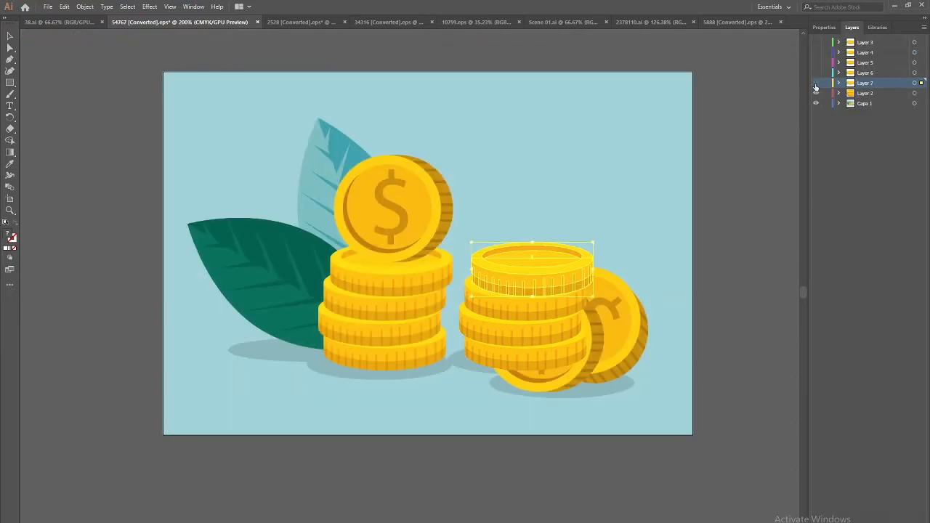
Hide Layer 7 and move the right stack's next top coin onto Layer 8
click(815, 84)
click(546, 288)
double_click(545, 291)
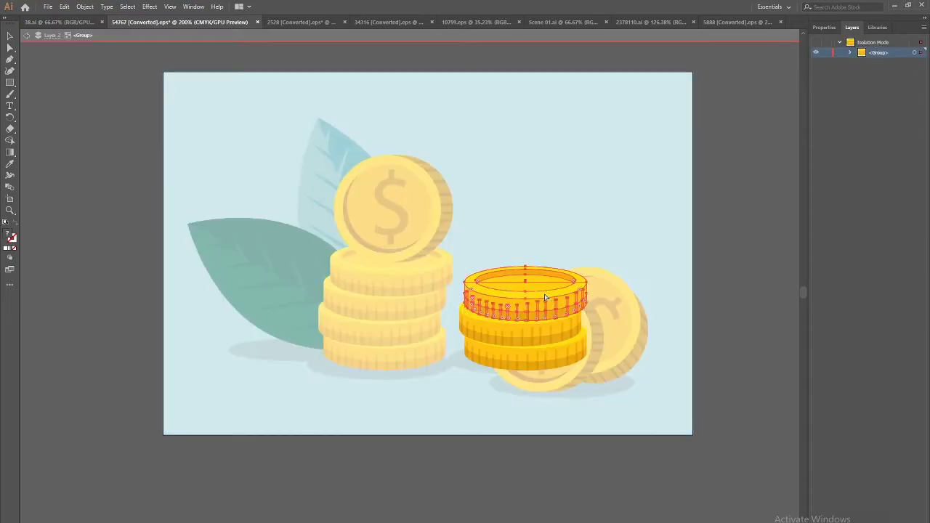
key(Delete)
click(27, 38)
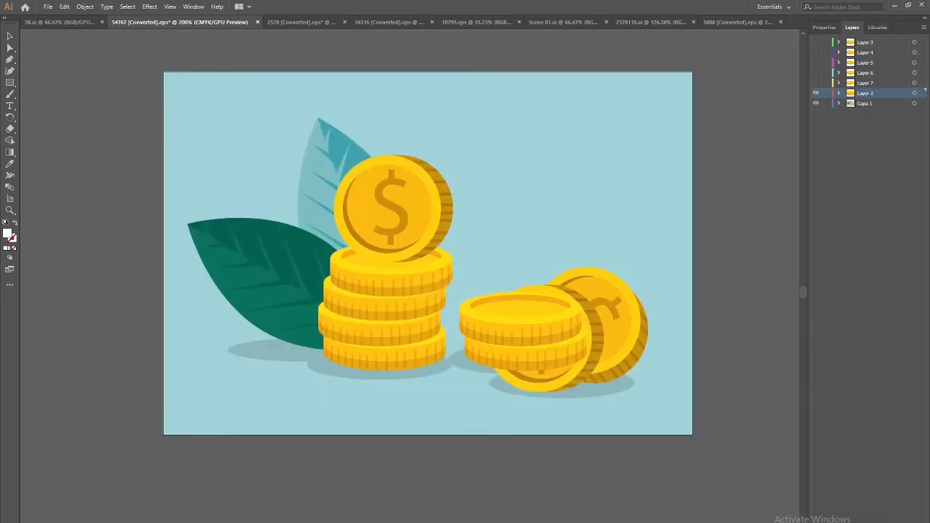
key(ctrl+f)
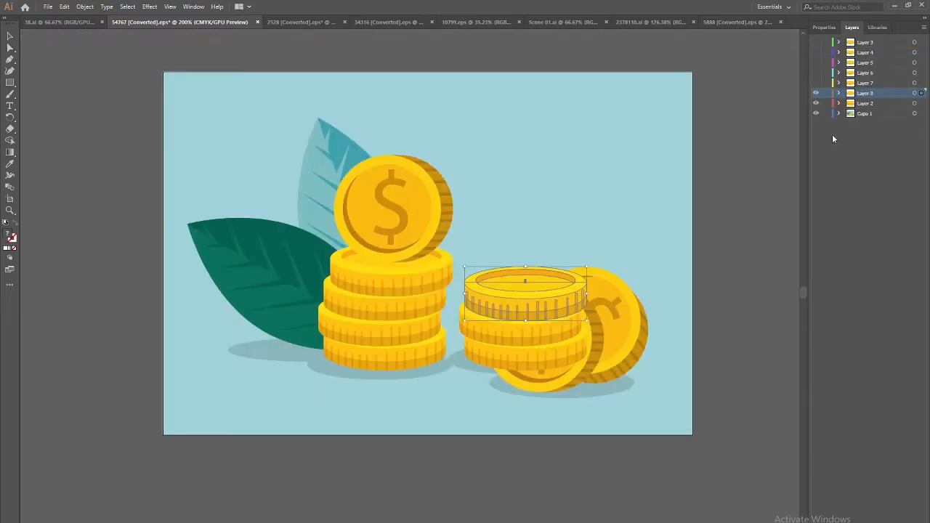
Hide Layer 8 and cut the next top coin, pasting it onto Layer 9
click(816, 94)
click(554, 310)
double_click(536, 327)
click(536, 327)
key(ctrl+x)
click(24, 36)
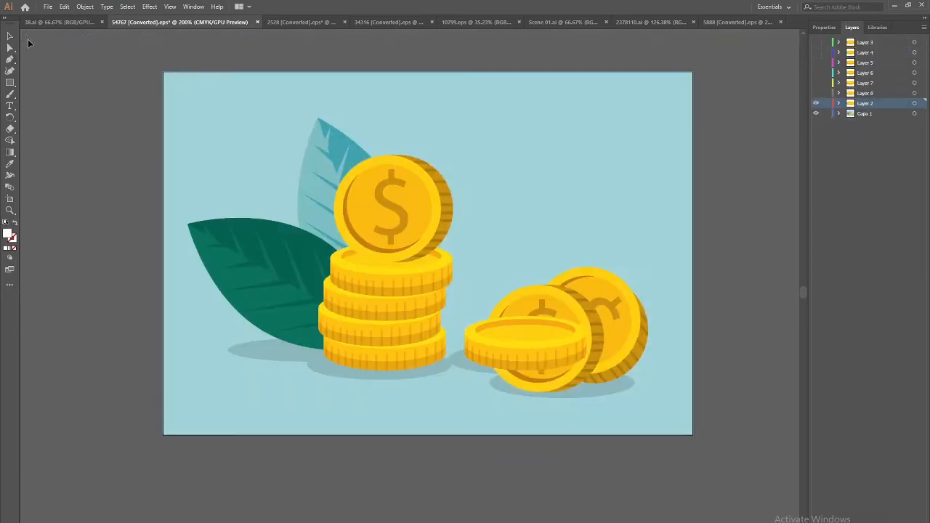
click(859, 211)
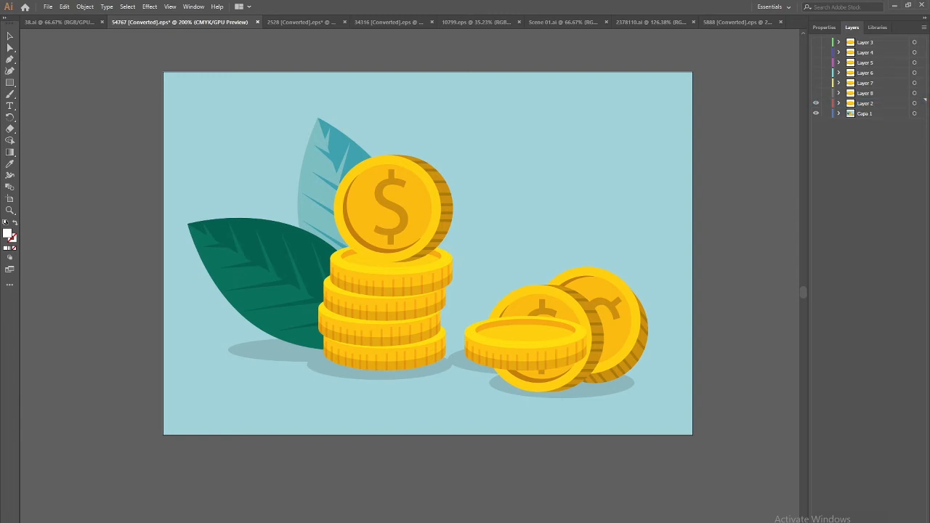
click(861, 108)
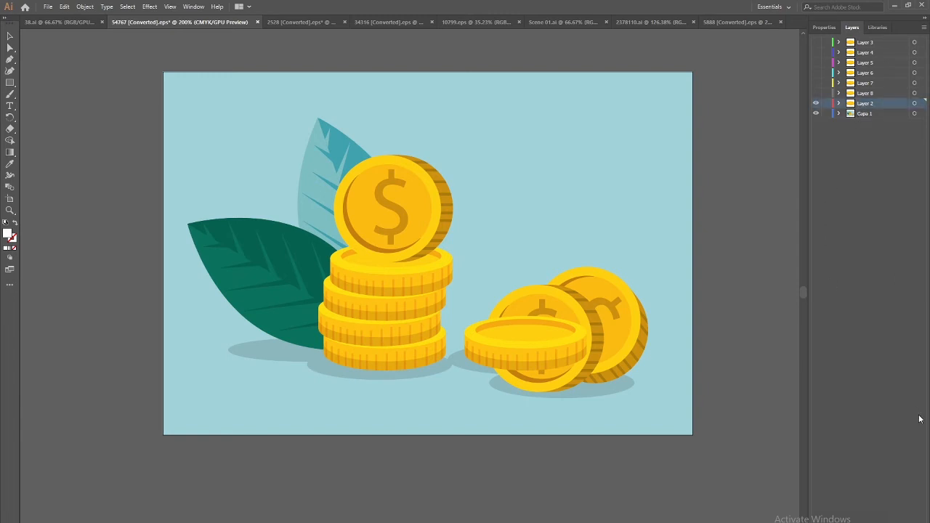
key(ctrl+v)
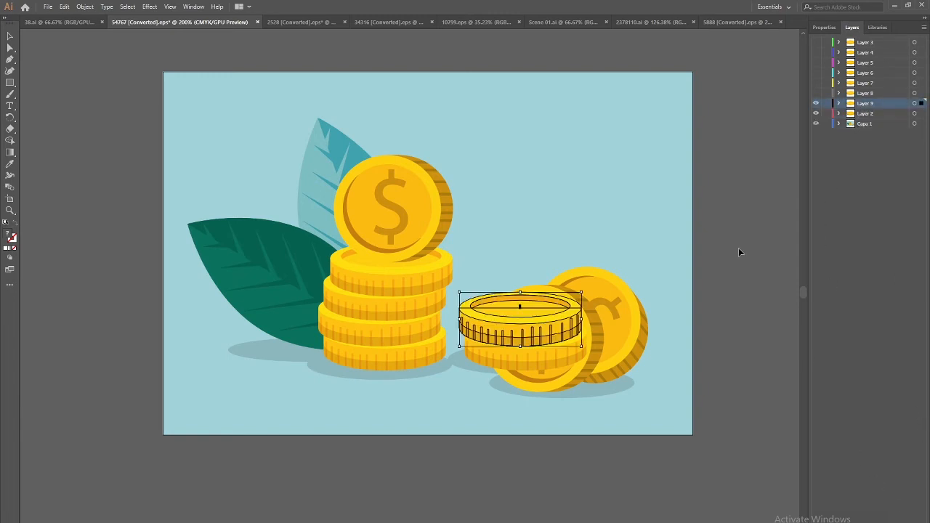
Hide Layer 9 and toggle Layer 2's visibility to check the remaining artwork
click(815, 104)
click(579, 348)
click(815, 113)
click(815, 114)
click(815, 114)
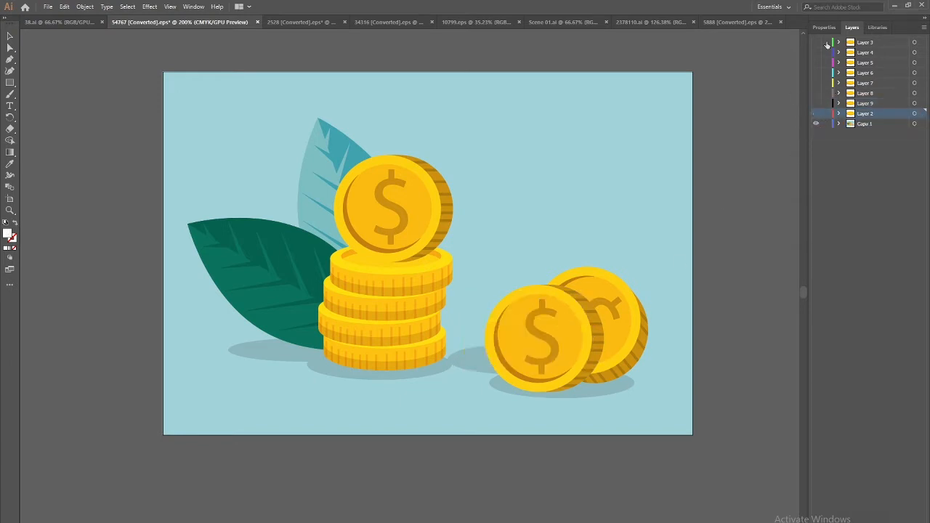
click(824, 113)
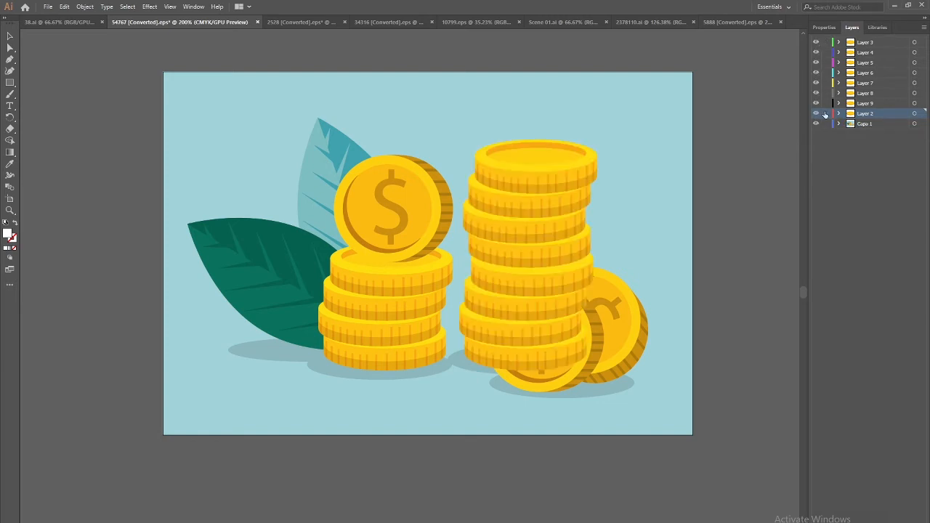
click(817, 113)
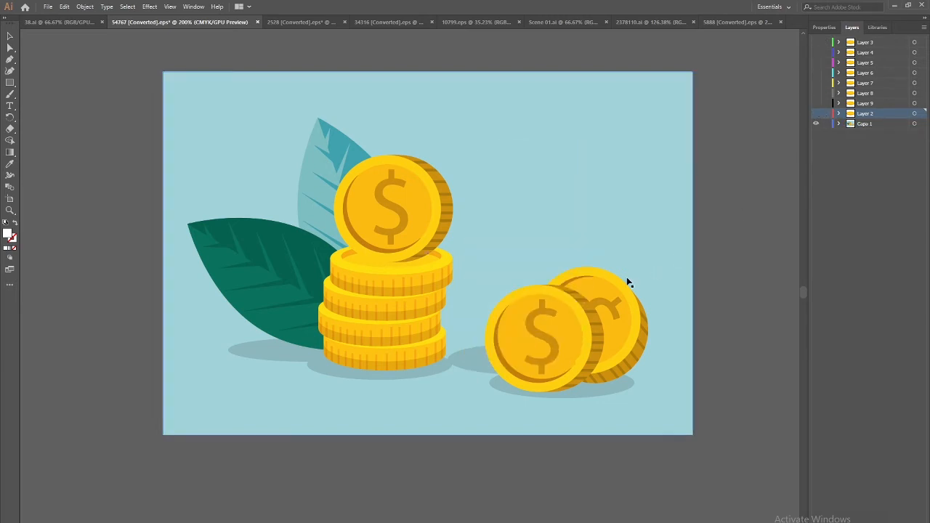
Cut the front-right coin from the background artwork onto new Layer 10
click(564, 311)
double_click(556, 331)
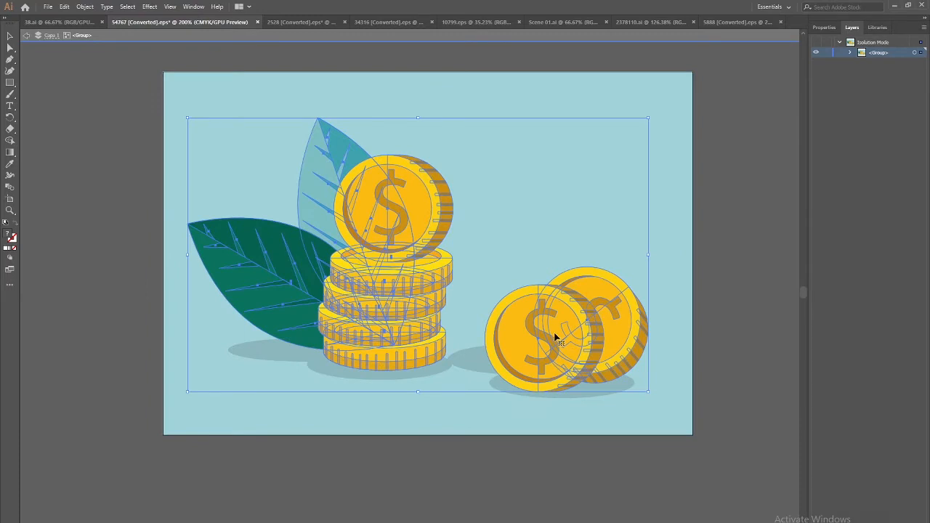
double_click(556, 332)
key(ctrl+x)
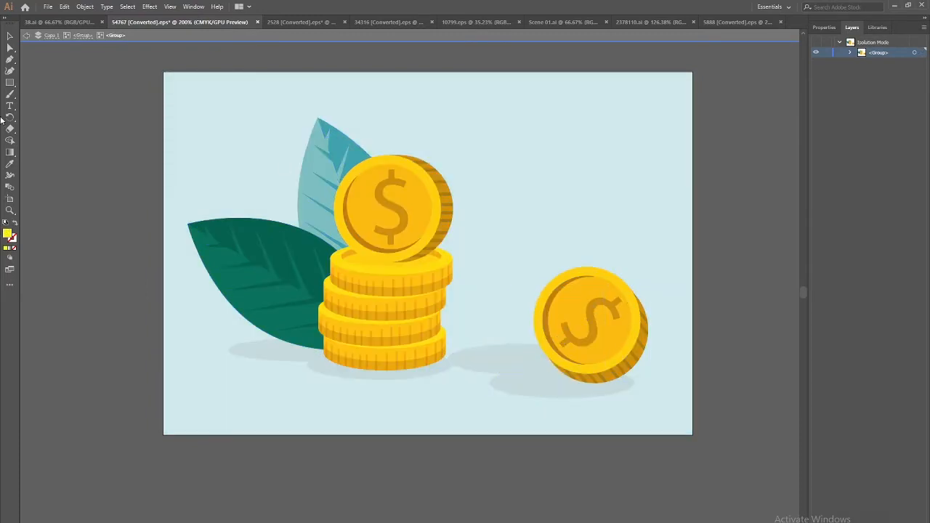
click(31, 35)
key(ctrl+l)
key(ctrl+f)
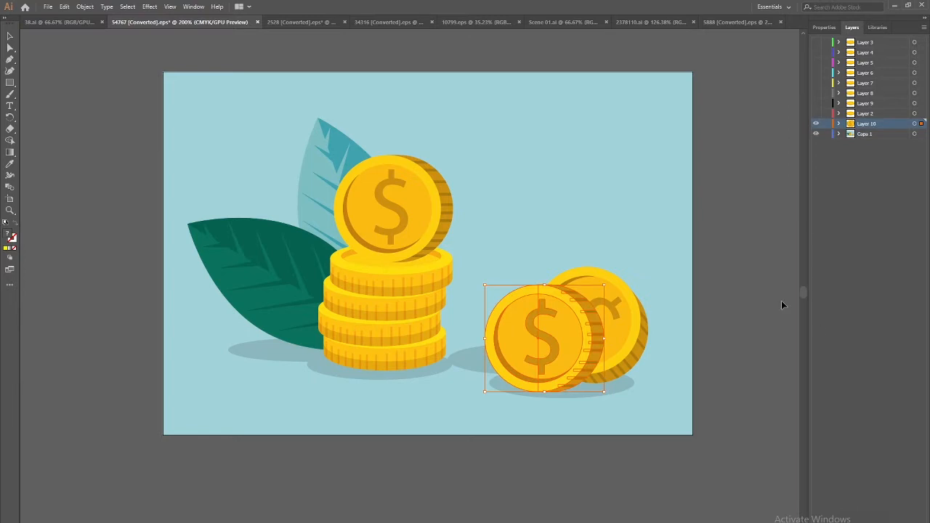
Hide Layer 10, move the lone right coin onto new Layer 11, and show Layer 3 again
click(816, 124)
click(629, 334)
double_click(630, 335)
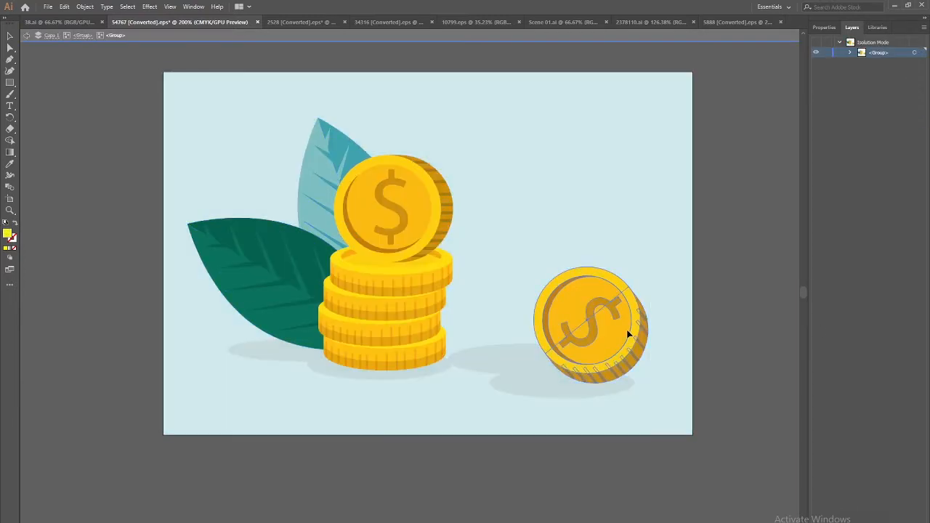
click(627, 331)
key(Delete)
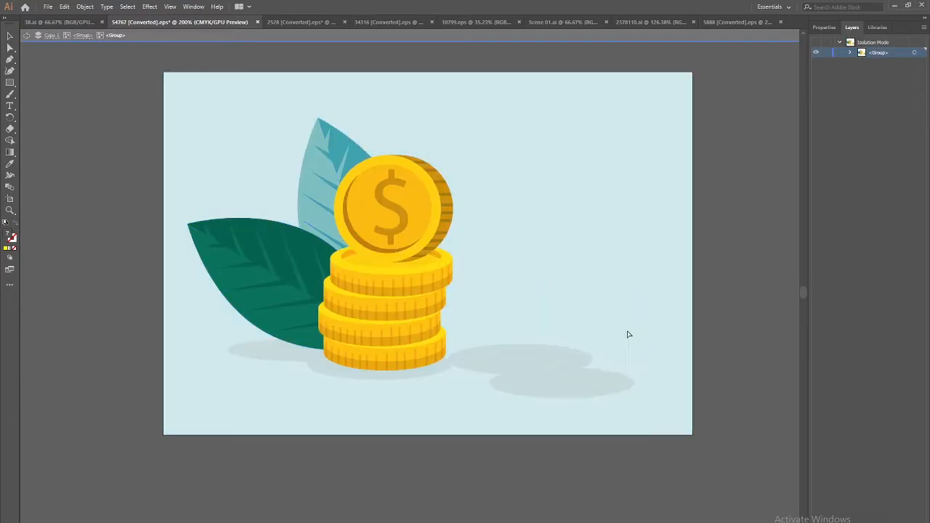
click(27, 36)
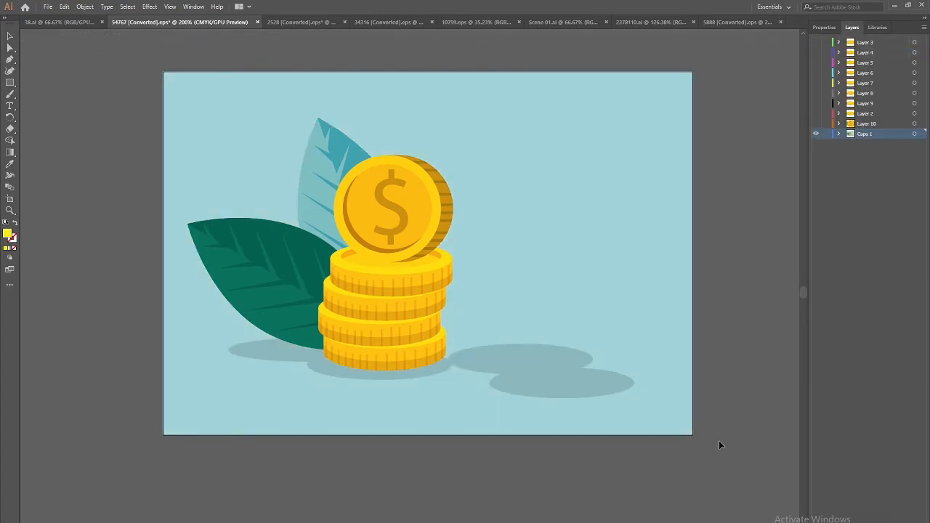
key(ctrl+l)
key(ctrl+f)
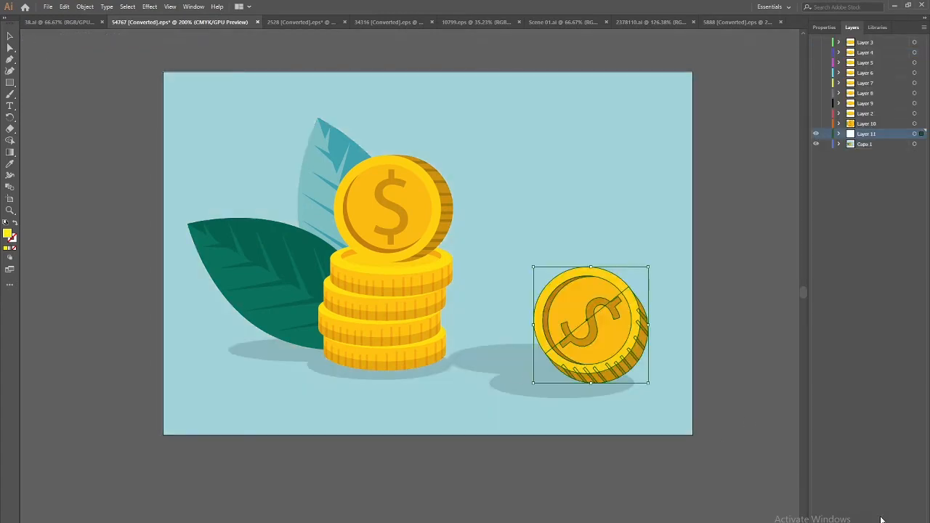
click(816, 42)
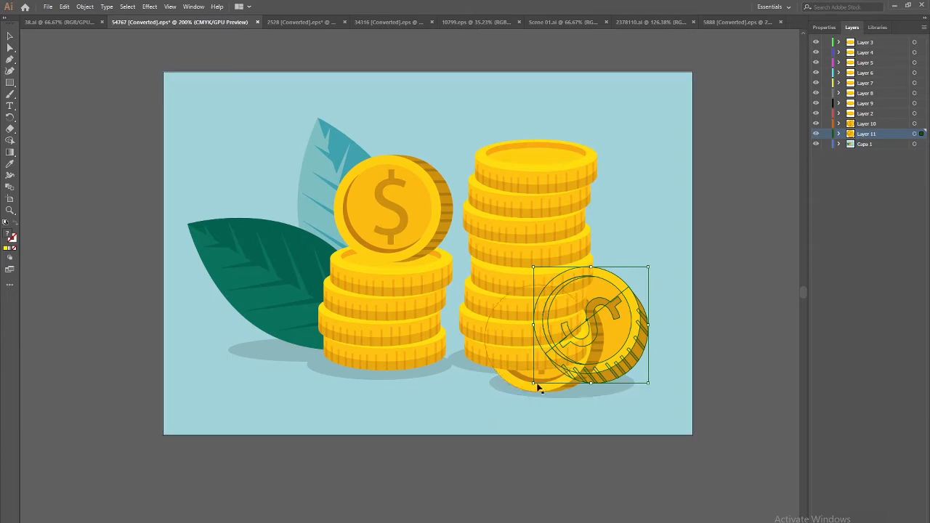
click(9, 48)
Save the coins artwork as the Illustrator file 'Coins Stack' in the Assets > Ae folder
key(ctrl+shift+s)
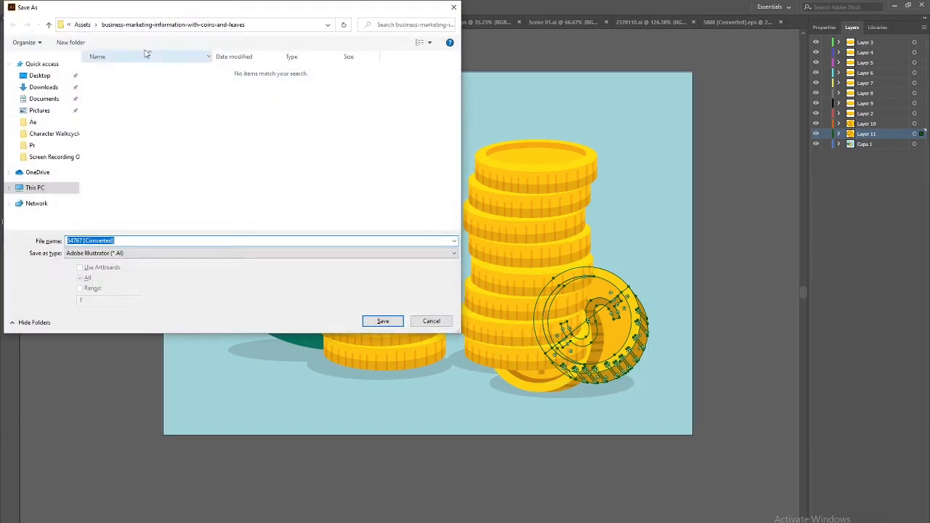
click(82, 24)
click(105, 82)
double_click(105, 82)
click(150, 241)
text(Coins Stack)
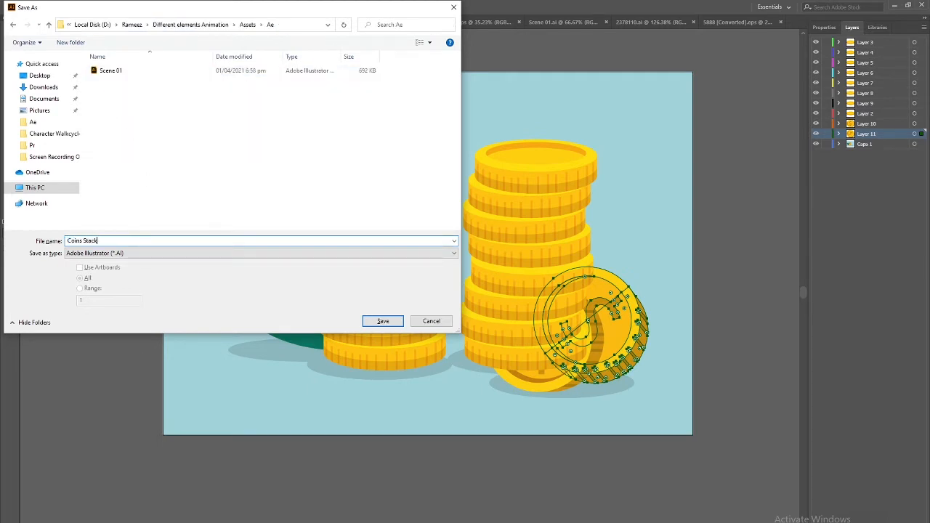
click(383, 324)
click(504, 419)
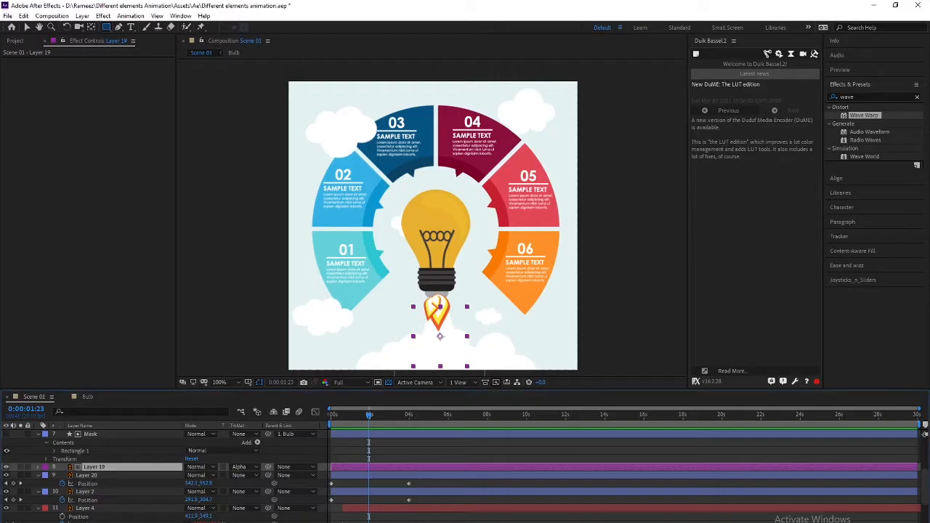
Import Coins Stack.ai as Composition - Retain Layer Sizes and open the Coins Stack comp
click(16, 41)
double_click(53, 269)
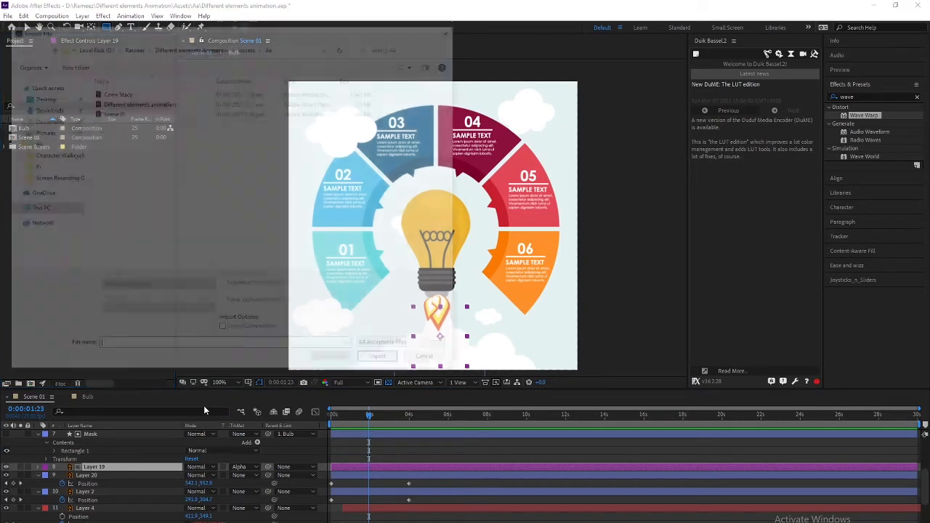
click(127, 94)
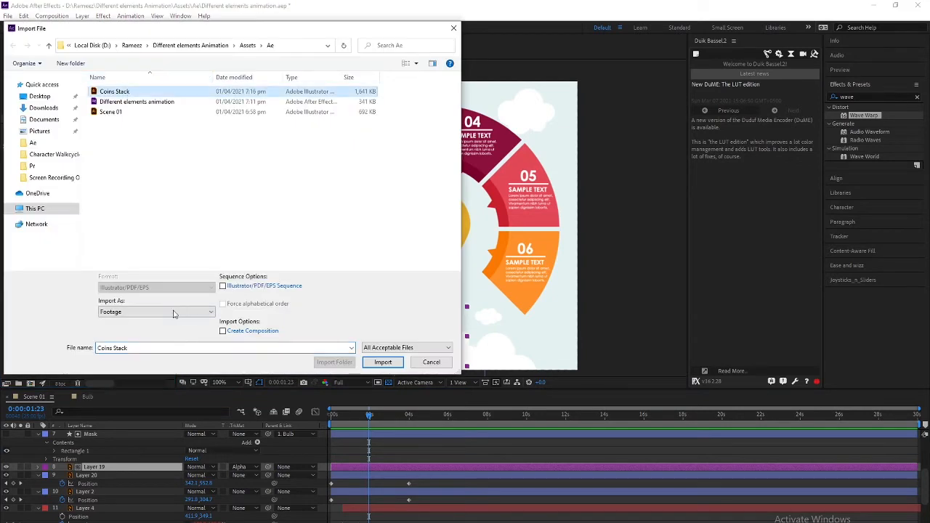
click(173, 311)
click(177, 329)
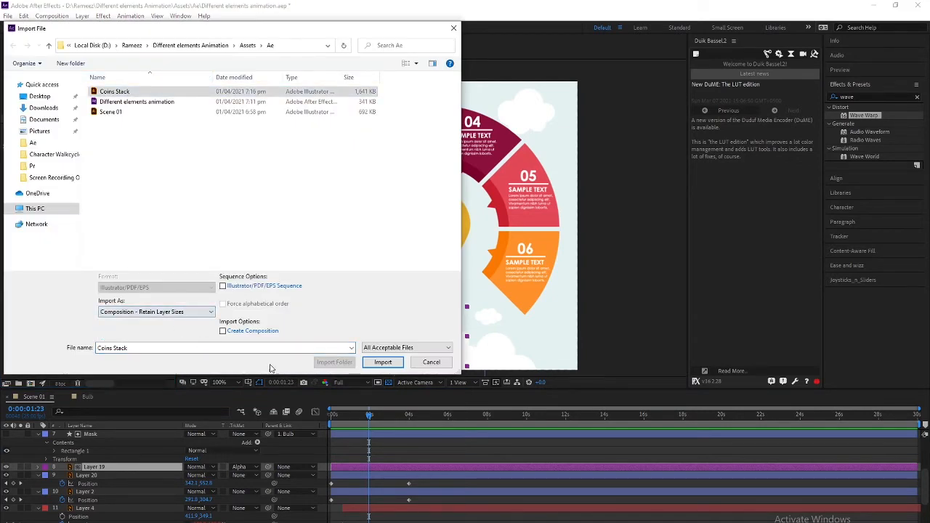
click(386, 362)
double_click(33, 138)
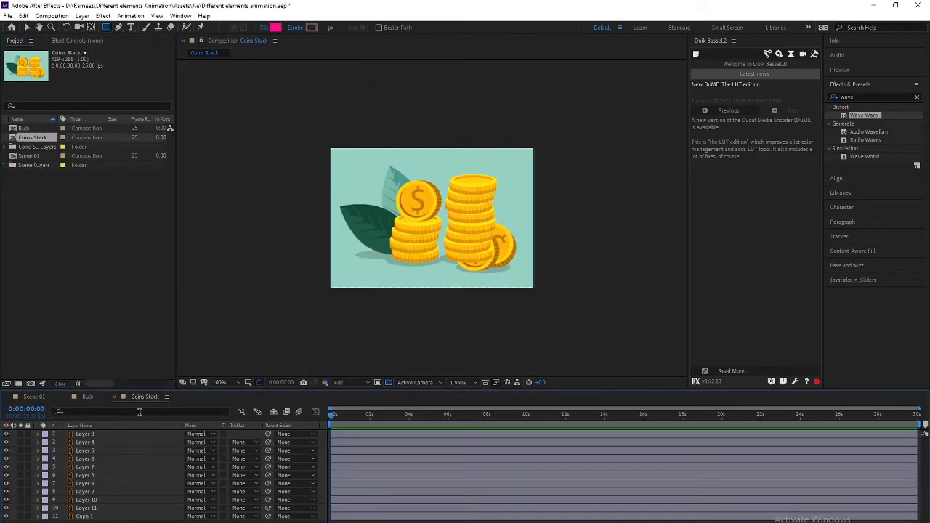
Inspect Layers 3 through 11 to identify each coin, ending with Capa 1 selected
click(85, 435)
click(88, 443)
click(89, 459)
click(92, 467)
click(95, 476)
click(96, 484)
click(93, 500)
click(91, 508)
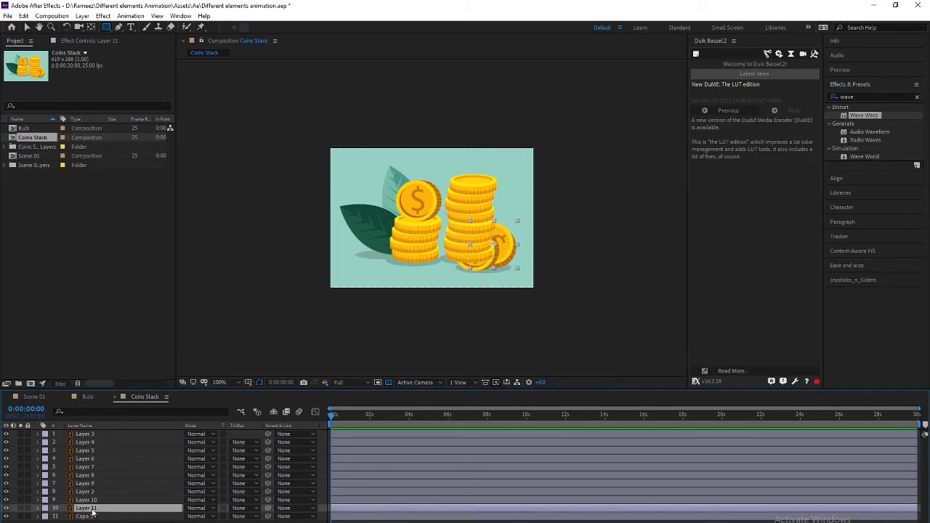
click(91, 516)
click(90, 509)
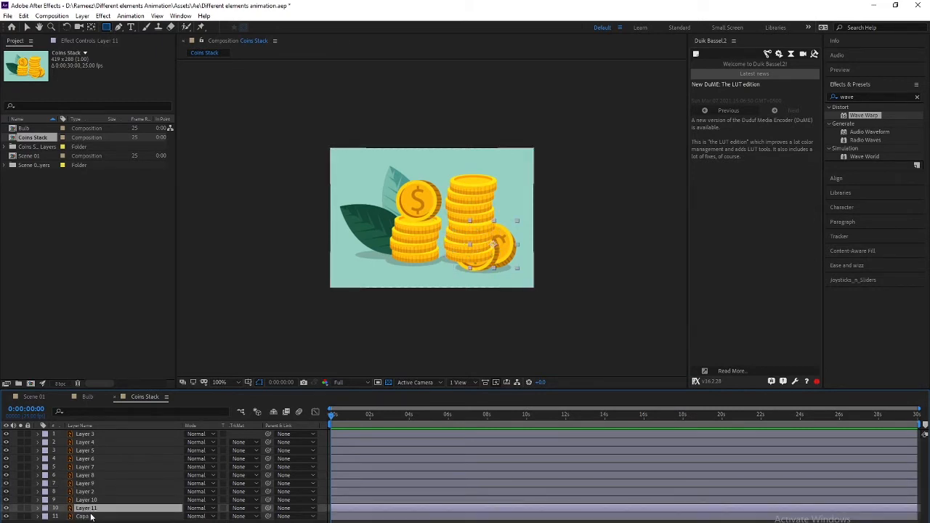
shift+click(97, 515)
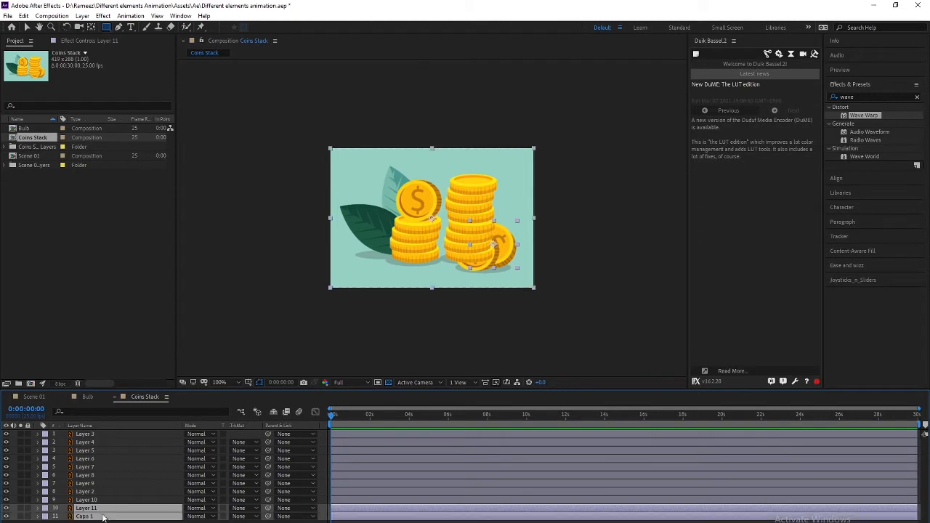
click(95, 517)
Lock the Capa 1 background and move Layers 10 and 11 to the top of the stack
click(7, 515)
click(7, 516)
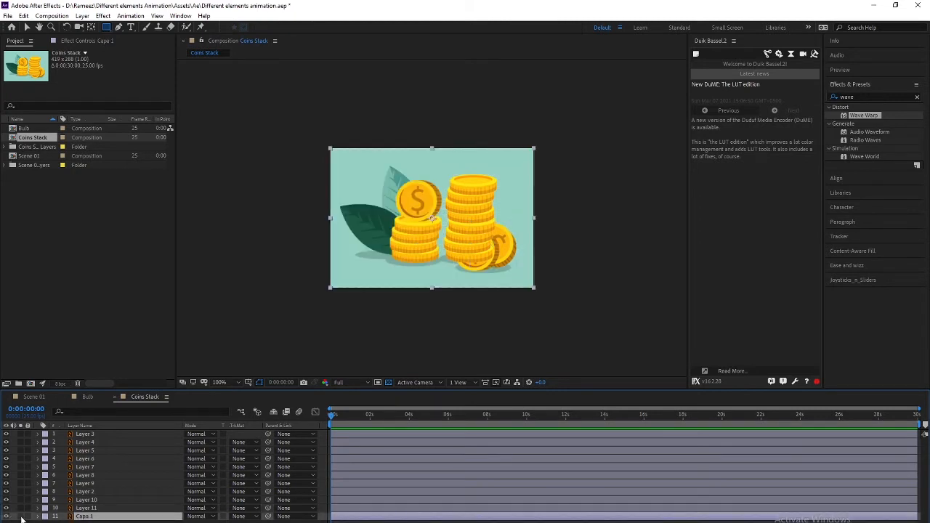
click(27, 516)
click(85, 508)
shift+click(85, 500)
drag(85, 502, 104, 435)
Add Position keyframes to the stacked coin layers at frame 0 and frame 20
drag(100, 517, 106, 452)
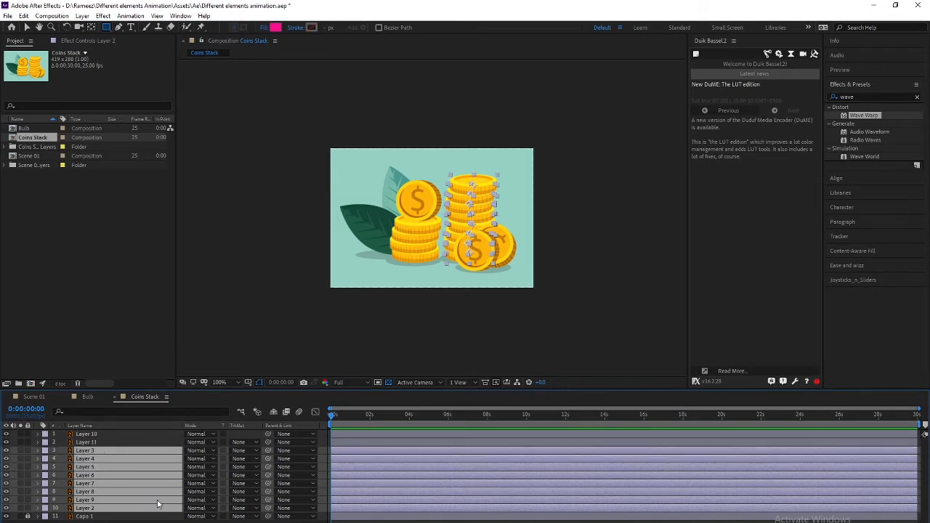
key(p)
key(space)
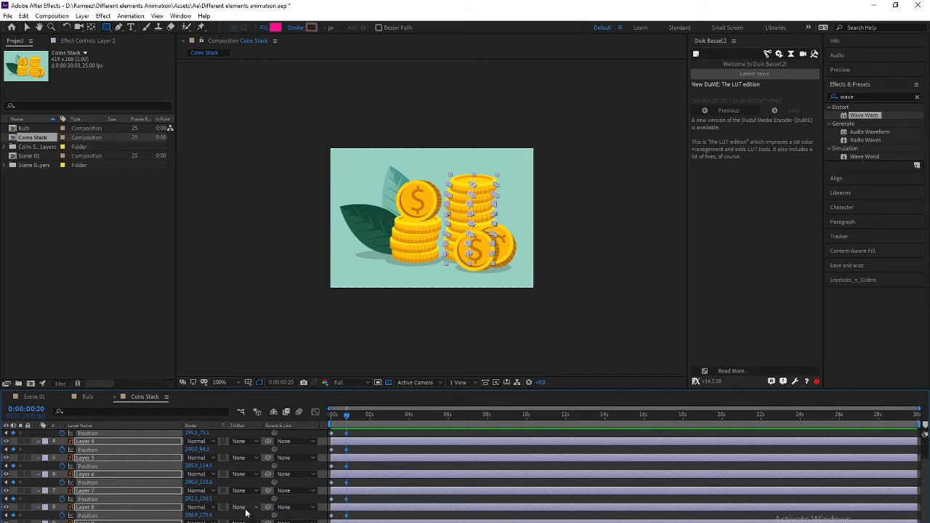
scroll(400, 492, up, 3)
click(331, 420)
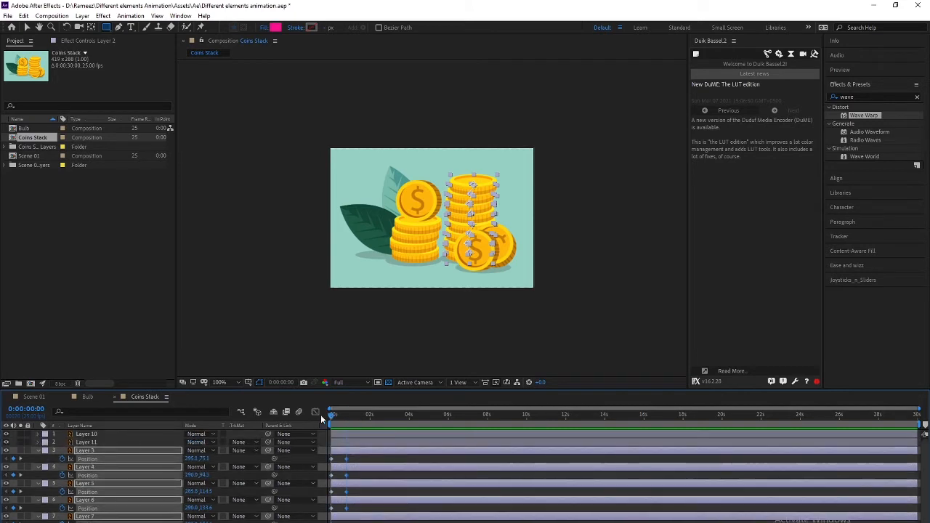
Apply Ease and Wizz Expo Out easing to the coin keyframes and raise the coins above the frame
drag(331, 420, 345, 421)
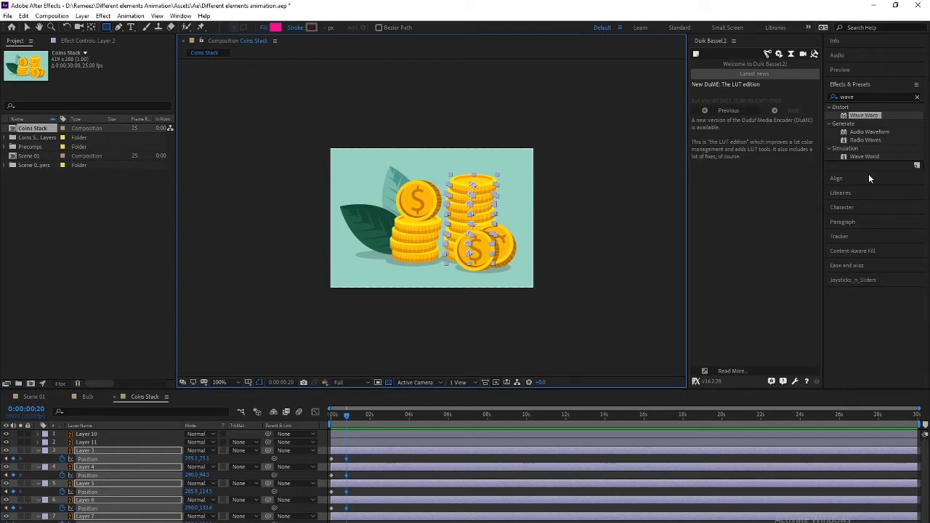
click(858, 266)
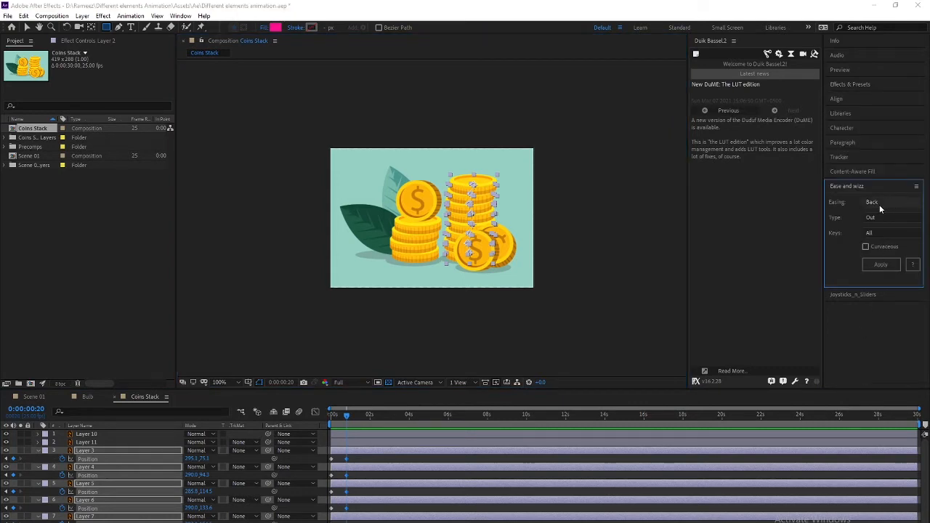
click(879, 204)
click(882, 290)
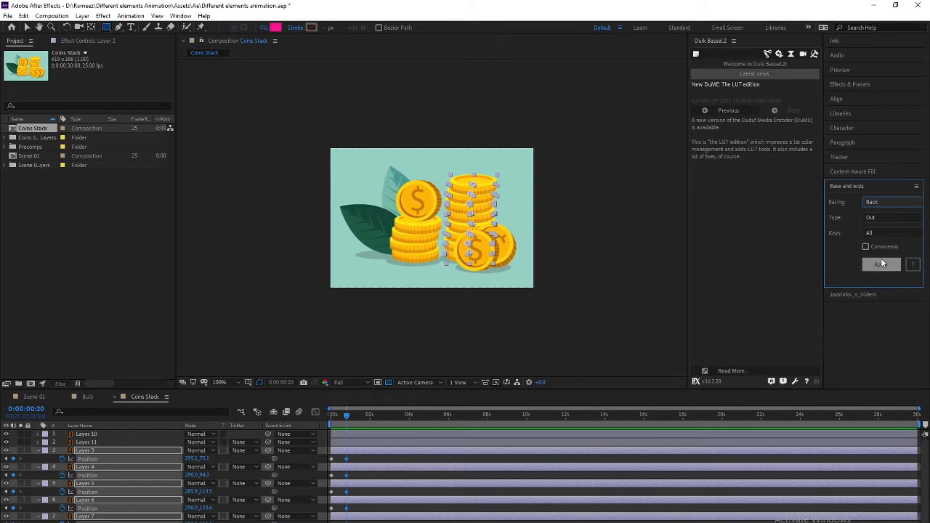
click(879, 203)
click(878, 234)
click(881, 265)
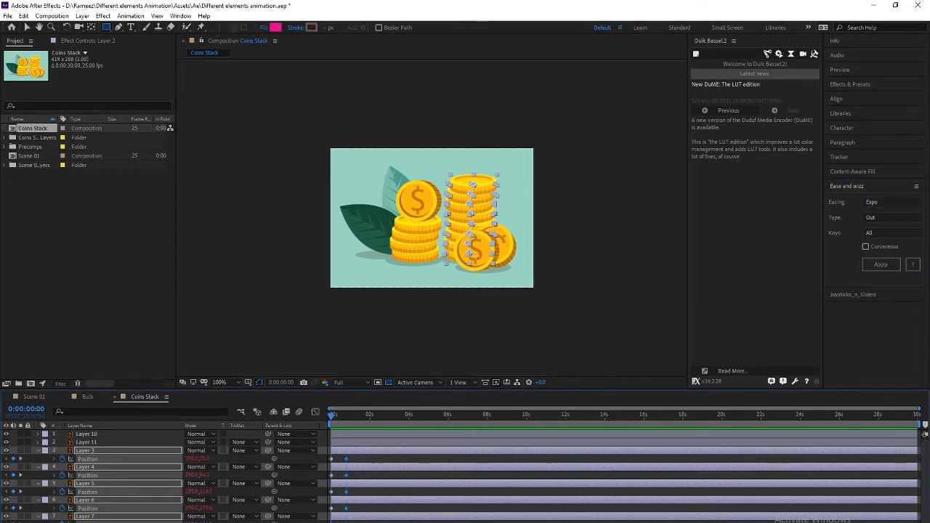
key(shift+Up)
key(shift+Up)
key(shift+Up)
key(shift+Up)
key(shift+Up)
key(shift+Up)
key(shift+Up)
key(shift+Up)
key(shift+Up)
key(shift+Up)
key(shift+Up)
key(shift+Up)
key(shift+Up)
key(shift+Up)
key(shift+Up)
key(shift+Up)
key(shift+Up)
key(shift+Up)
key(shift+Up)
key(shift+Up)
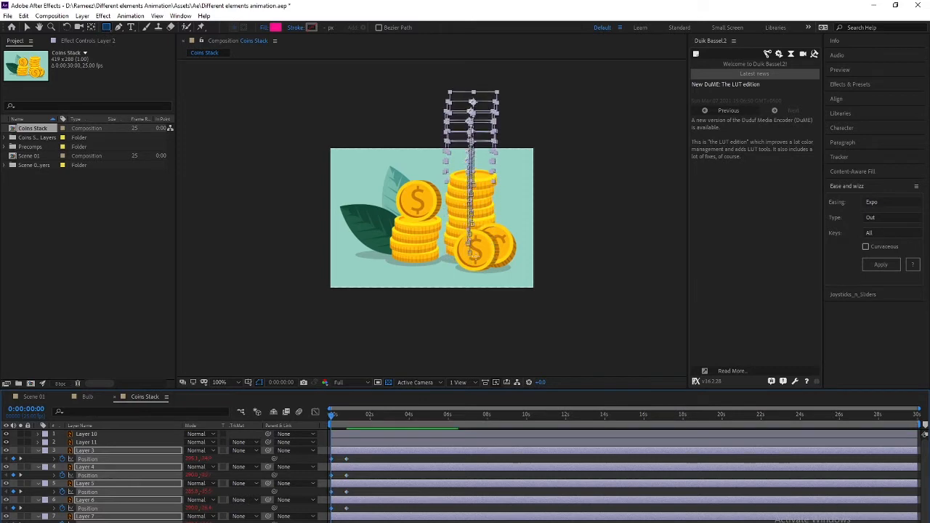
Nudge the selected coin layers about 20 px higher above the frame
key(shift+Up)
key(shift+Up)
key(shift+Down)
key(shift+Up)
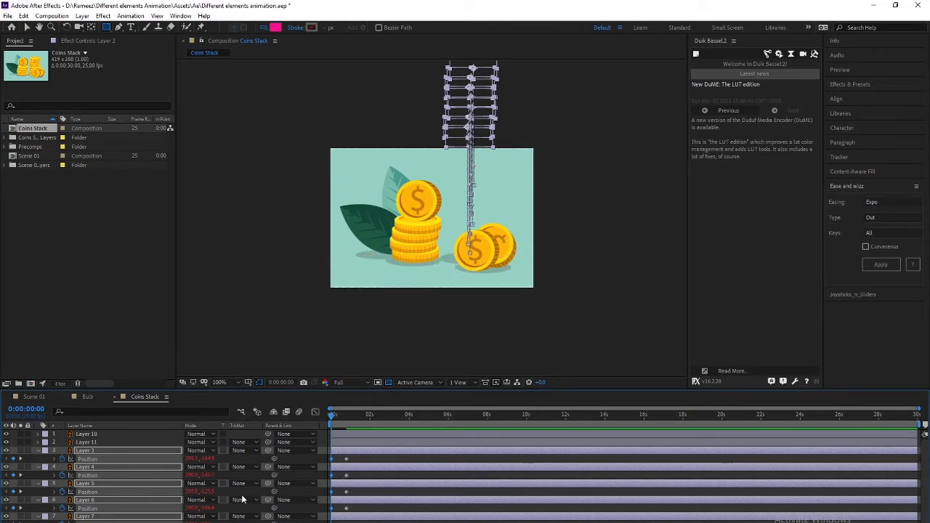
scroll(149, 484, down, 3)
Preview the falling stack from the start, then deselect all and pick a single coin layer
drag(361, 413, 306, 418)
key(space)
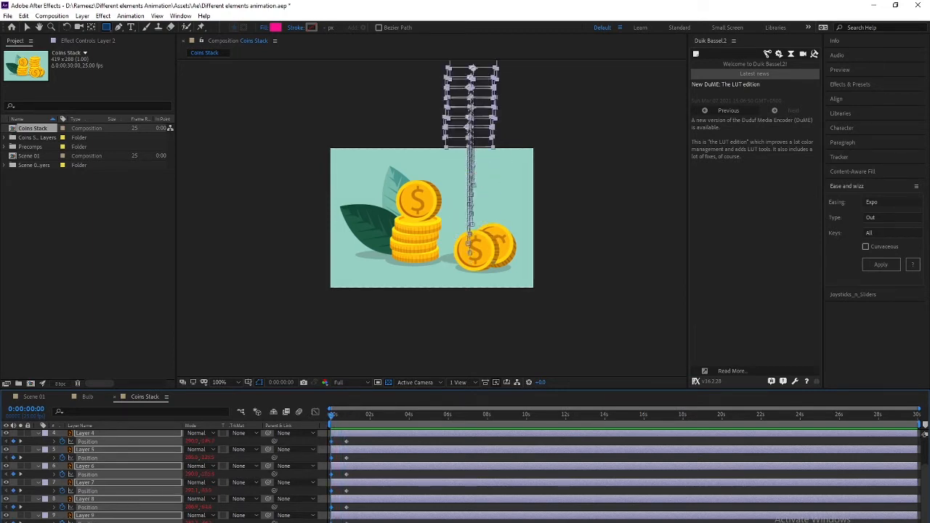
key(ctrl+shift+a)
click(85, 522)
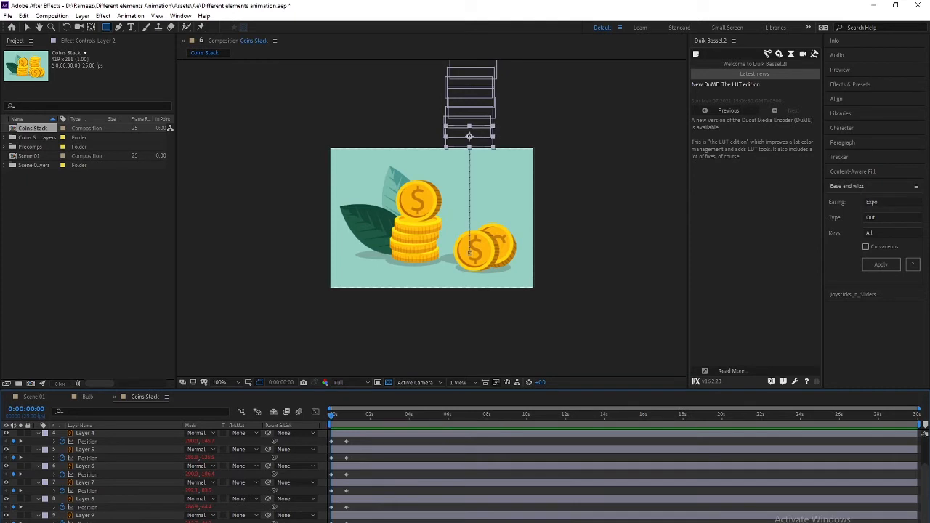
Start the Layer 9 coin at frame 5 and the Layer 8 coin at frame 10
key(space)
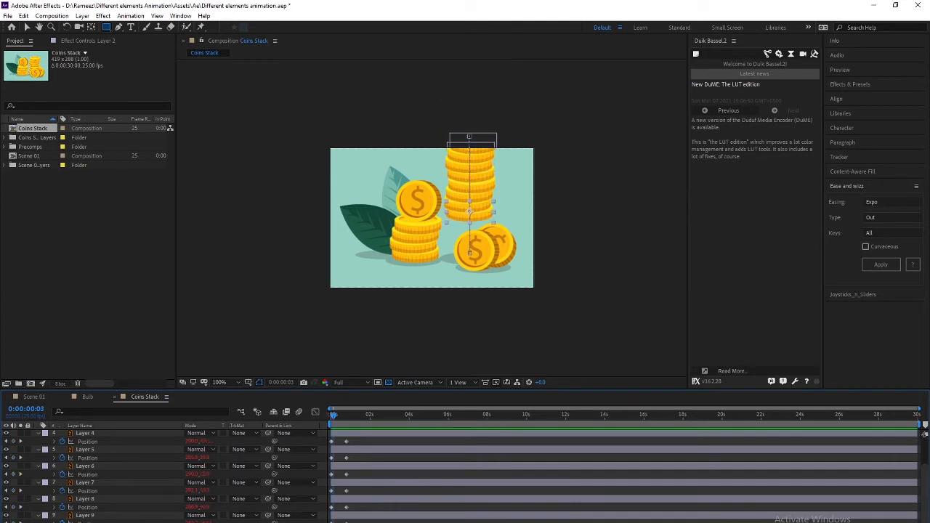
drag(332, 417, 321, 419)
key(Page_Down)
key(Page_Down)
key(Page_Down)
key(Page_Down)
key(Page_Down)
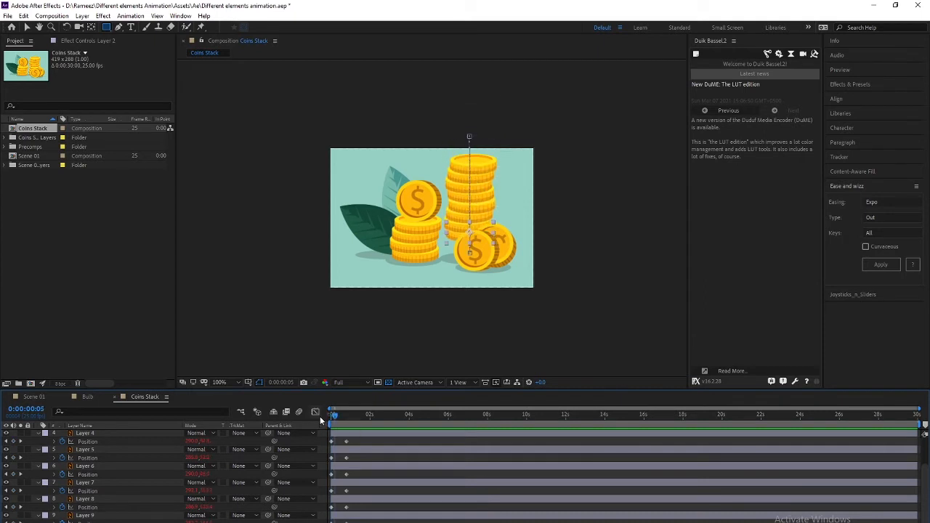
click(108, 515)
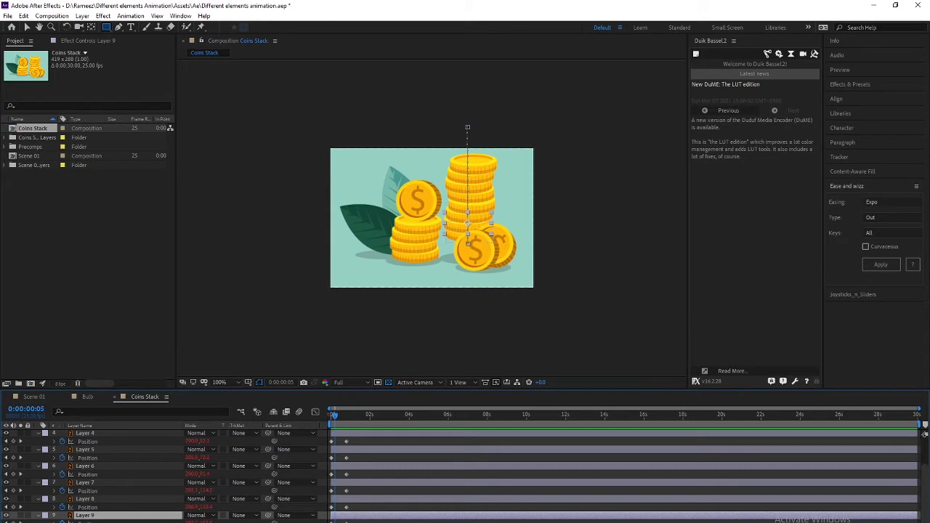
click(108, 522)
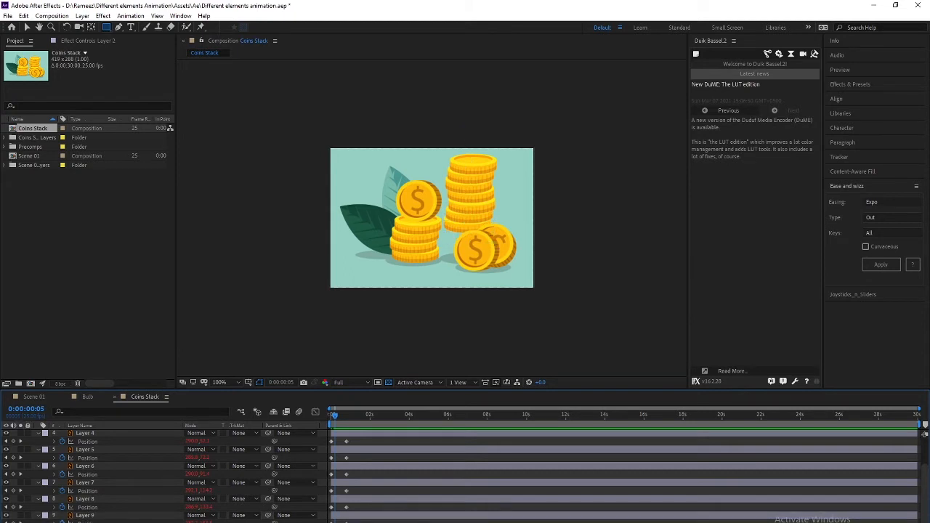
click(90, 516)
key(bracketleft)
key(Page_Down)
key(Page_Down)
key(Page_Down)
key(Page_Down)
key(Page_Down)
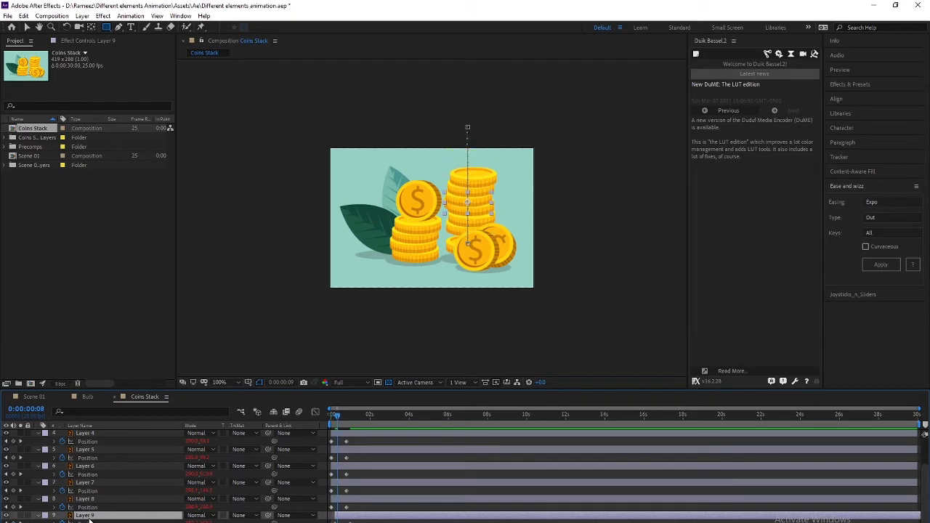
click(87, 494)
click(87, 498)
key(bracketleft)
key(Page_Down)
key(Page_Down)
key(Page_Down)
key(Page_Down)
key(Page_Down)
Stagger the Layer 7, 6, 5, 4 and 3 coins to start successively later, a few frames apart
click(86, 483)
key(bracketleft)
key(Page_Down)
key(Page_Down)
key(Page_Down)
key(Page_Down)
click(89, 450)
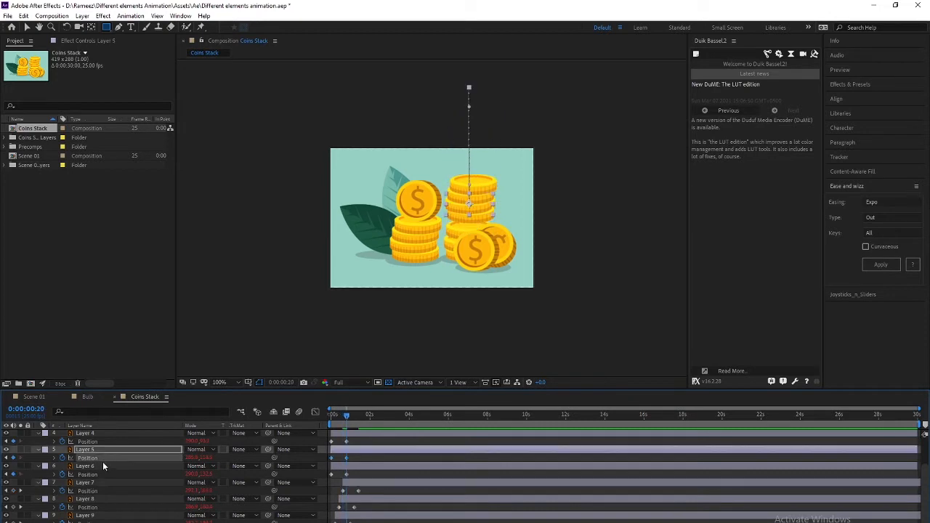
click(95, 465)
key(bracketleft)
key(Page_Down)
key(Page_Down)
key(Page_Down)
key(Page_Down)
key(Page_Down)
key(Page_Down)
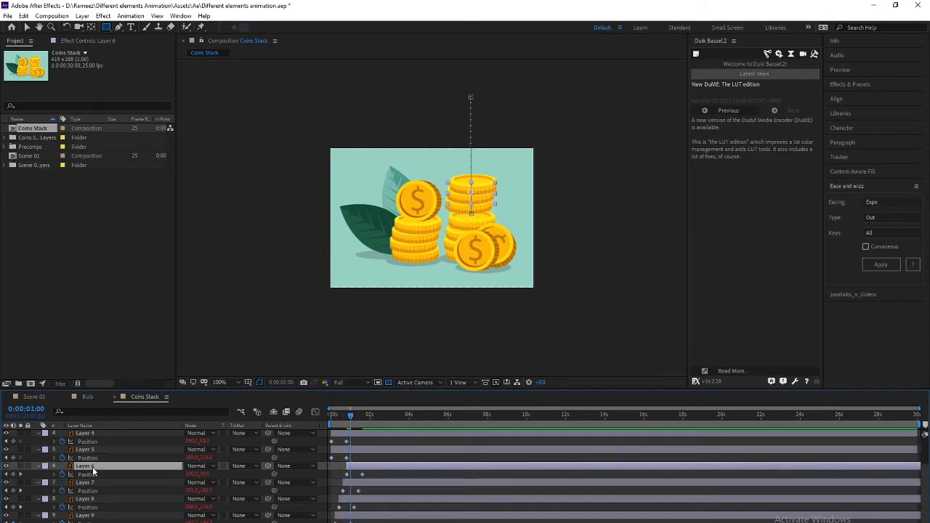
click(89, 450)
key(bracketleft)
key(Page_Down)
key(Page_Down)
key(Page_Down)
key(Page_Down)
key(Page_Down)
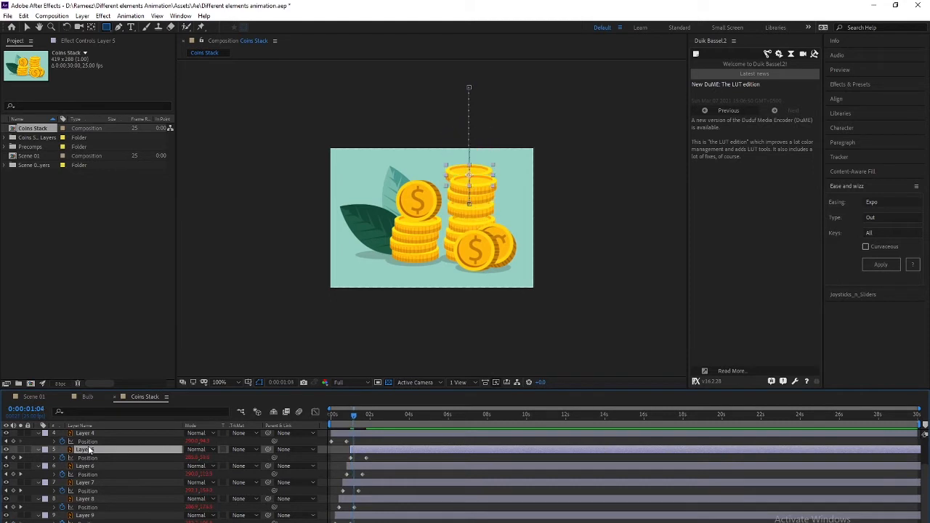
scroll(91, 452, up, 1)
click(90, 458)
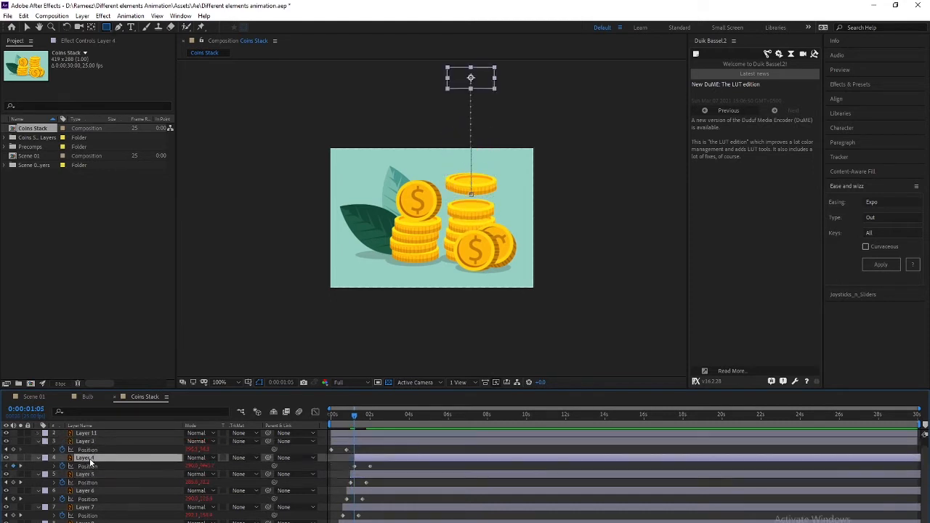
key(Page_Down)
key(Page_Down)
key(Page_Down)
key(Page_Down)
key(Page_Down)
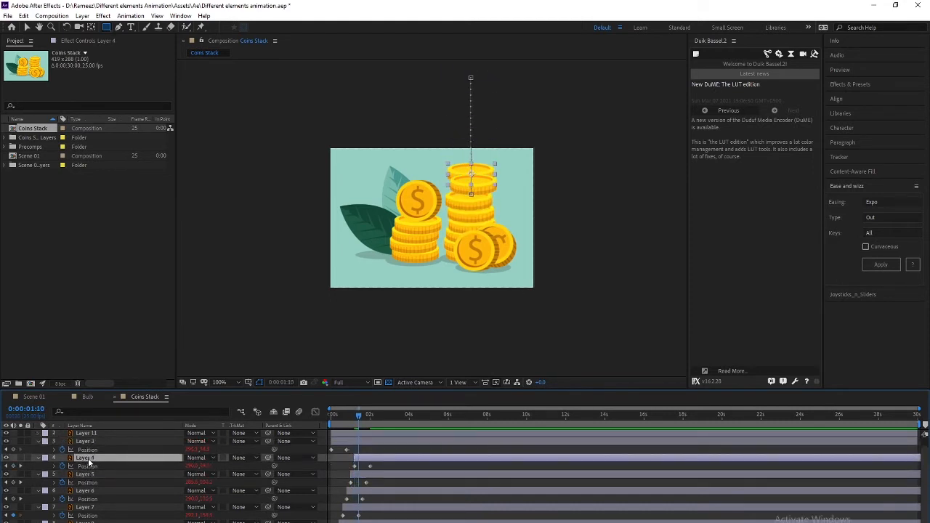
click(88, 441)
key(bracketleft)
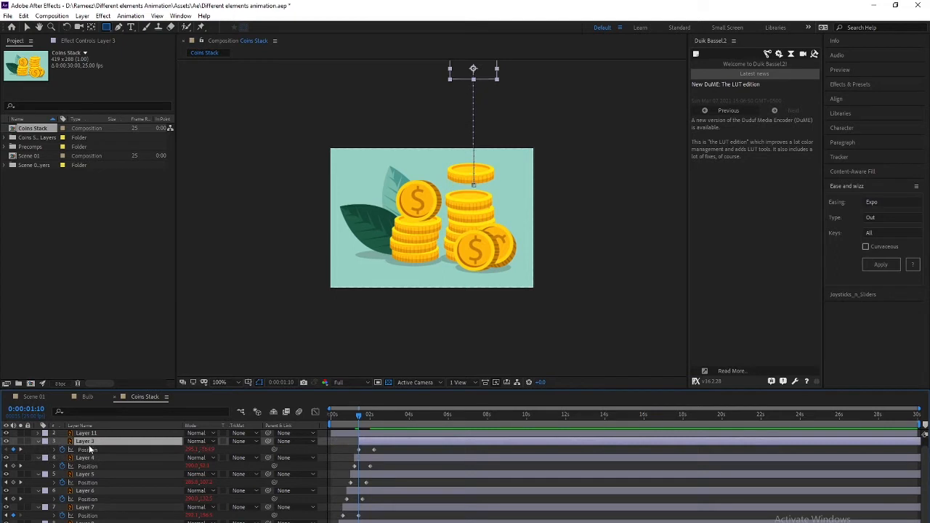
Preview the coin drop and end the work area at 3 seconds
drag(358, 414, 269, 416)
key(space)
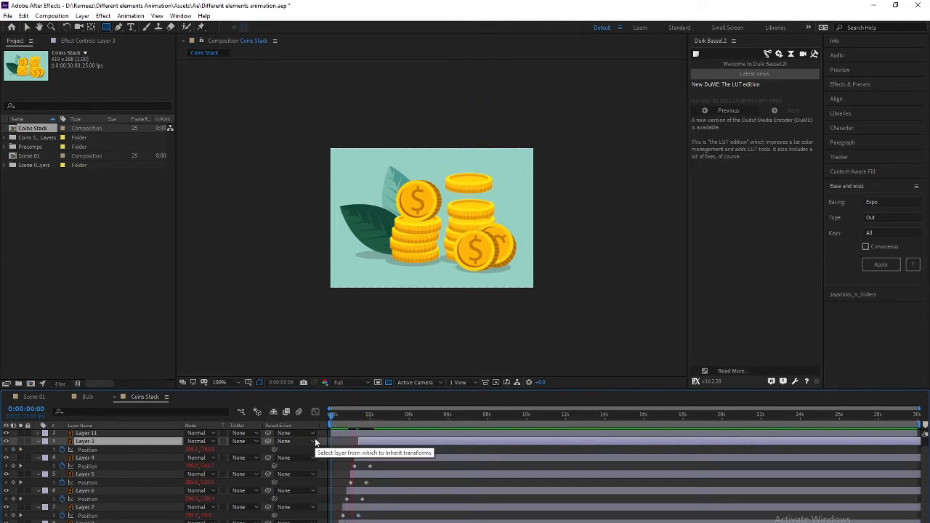
click(370, 420)
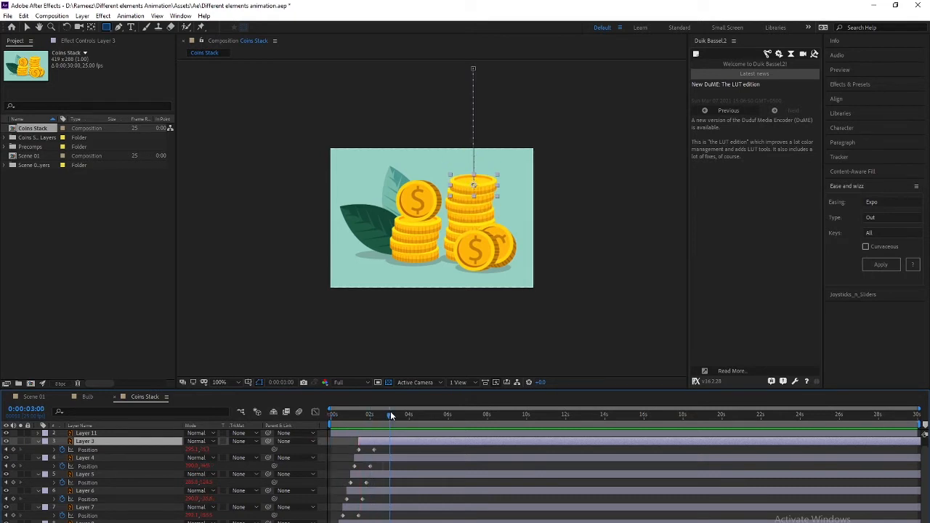
key(n)
key(space)
drag(344, 423, 343, 422)
scroll(363, 471, down, 1)
scroll(368, 478, up, 1)
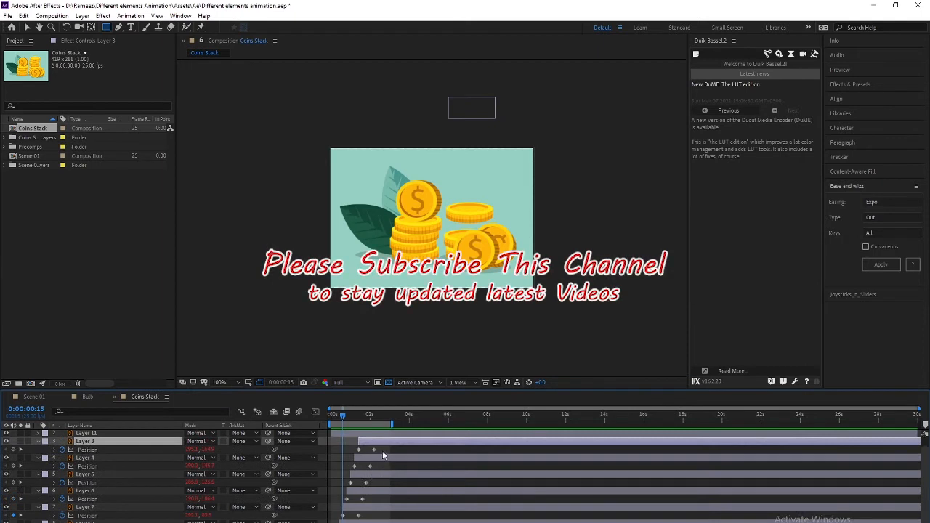
drag(383, 448, 313, 522)
scroll(312, 508, down, 1)
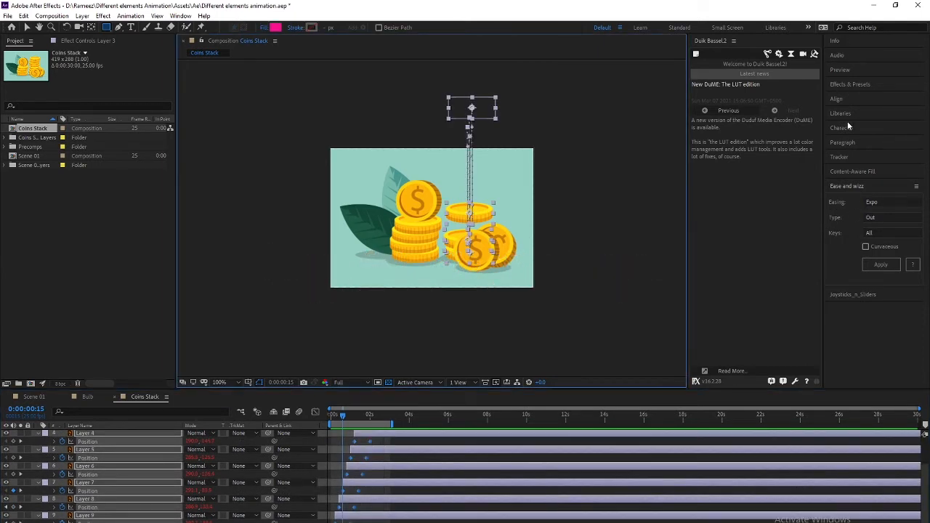
Apply Ease and Wizz Bounce easing to the coin keyframes and preview the drop
click(868, 202)
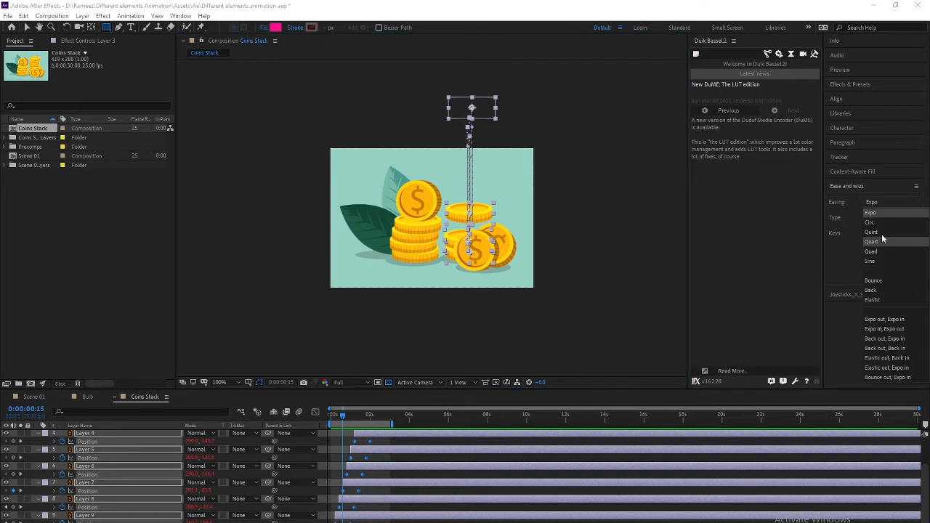
click(879, 281)
click(881, 265)
click(134, 421)
key(Home)
key(space)
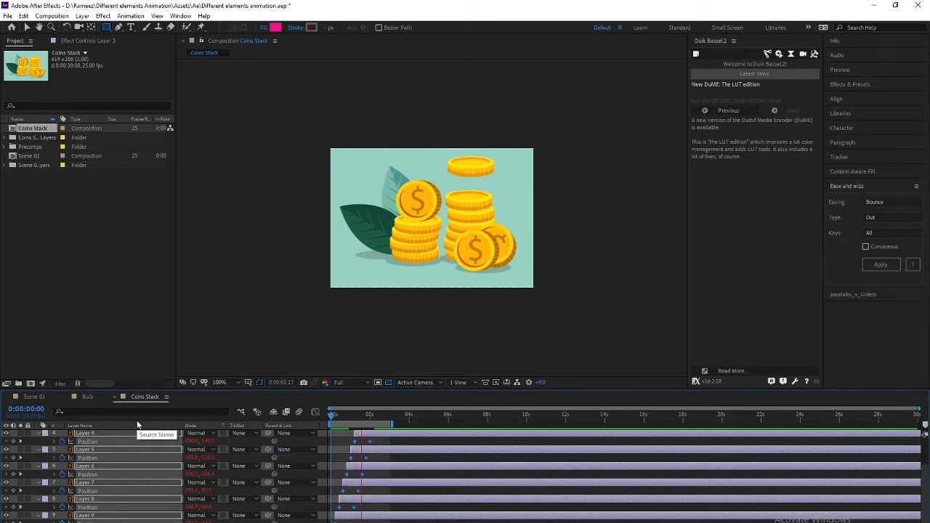
key(space)
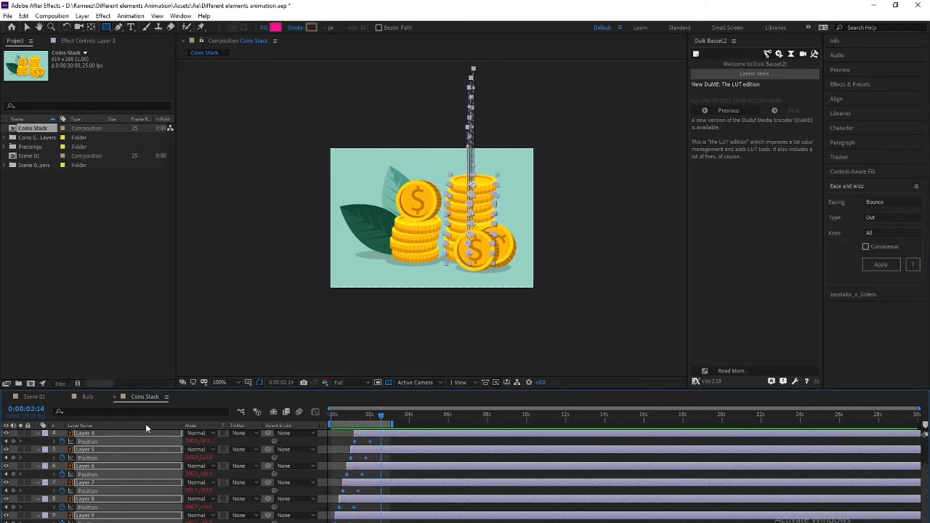
key(space)
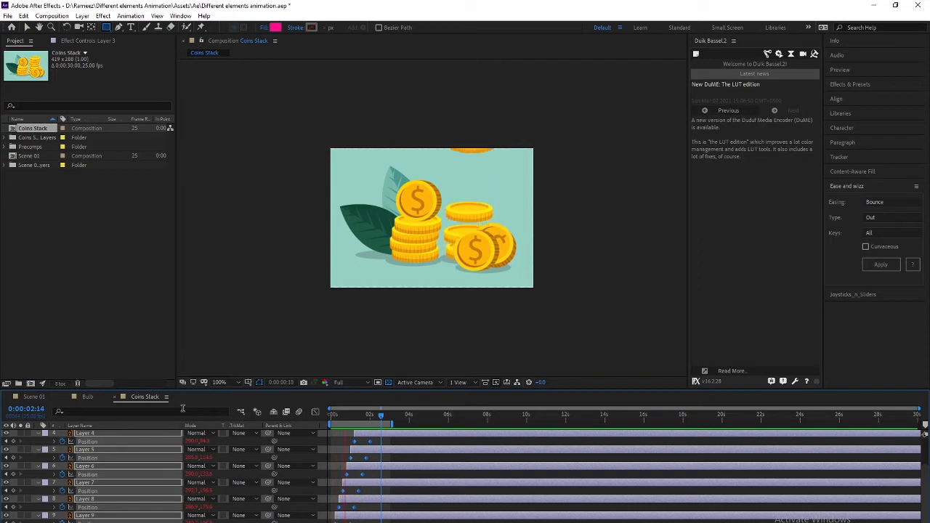
key(space)
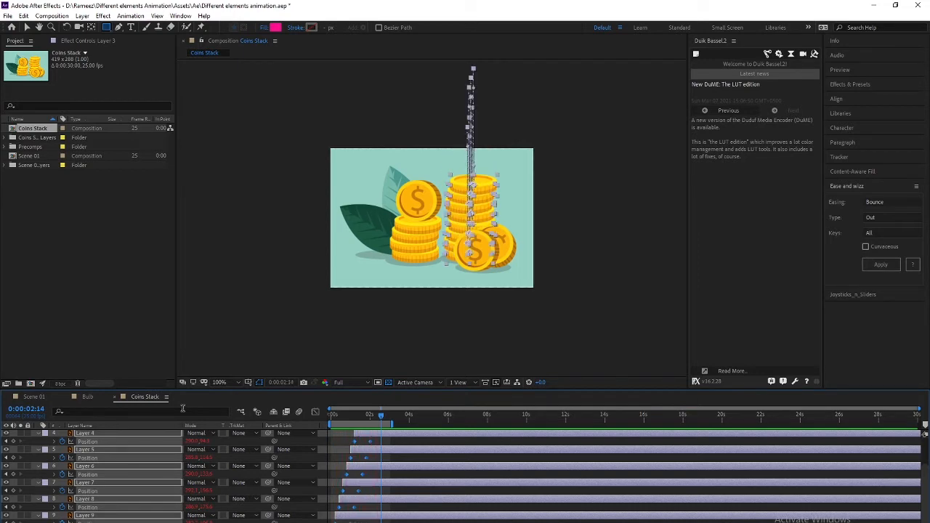
Switch the coin keyframes to Back easing and preview it from the start
click(885, 201)
click(883, 290)
click(880, 266)
key(Home)
key(space)
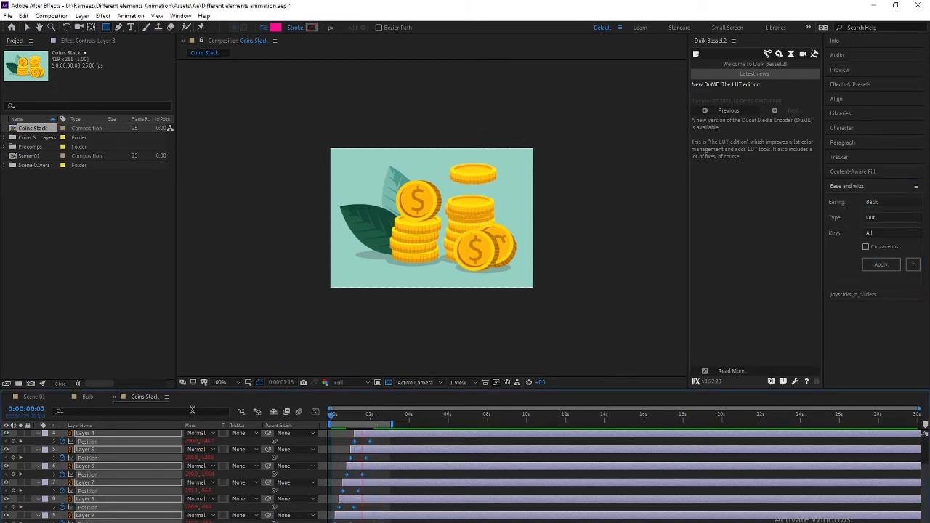
key(space)
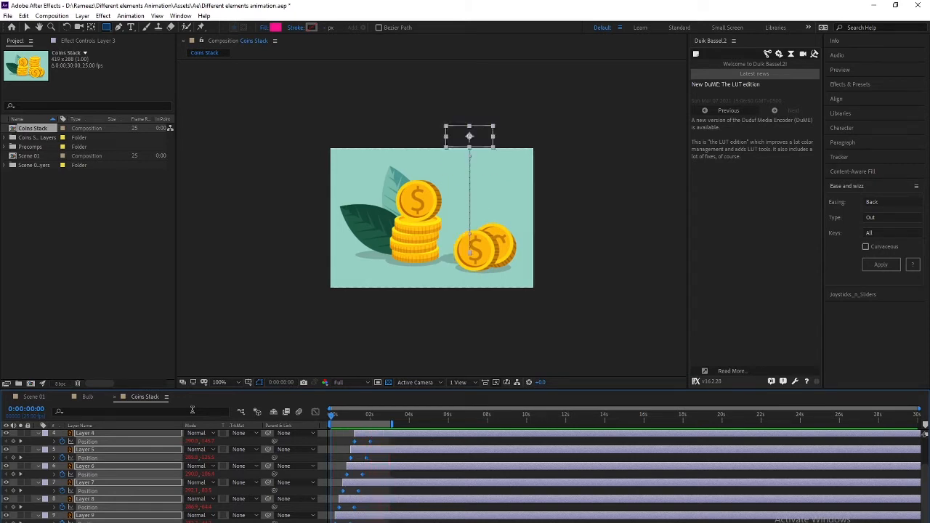
mouse_move(348, 415)
mouse_down()
mouse_move(364, 417)
mouse_move(343, 415)
mouse_move(360, 415)
mouse_move(349, 410)
mouse_up()
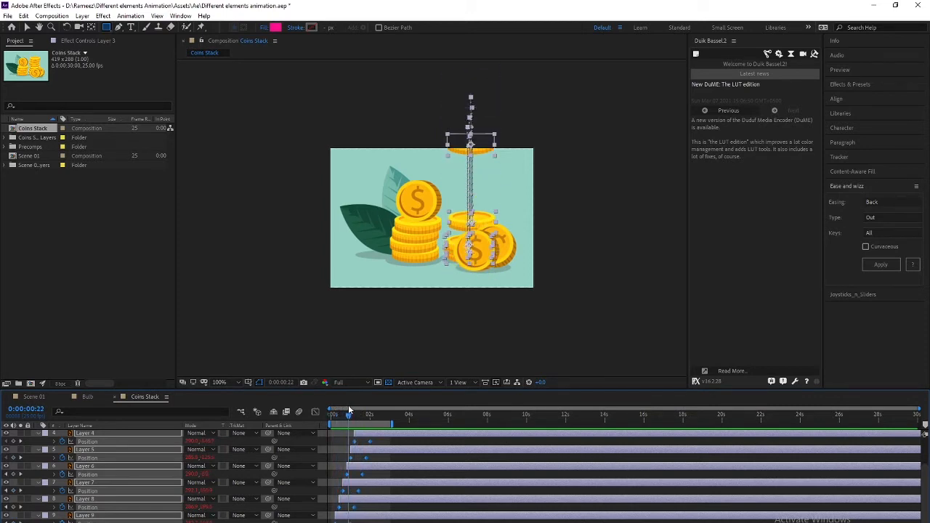
Reapply Ease and Wizz Bounce Out easing to the coin keyframes and preview the bouncing landings
click(872, 203)
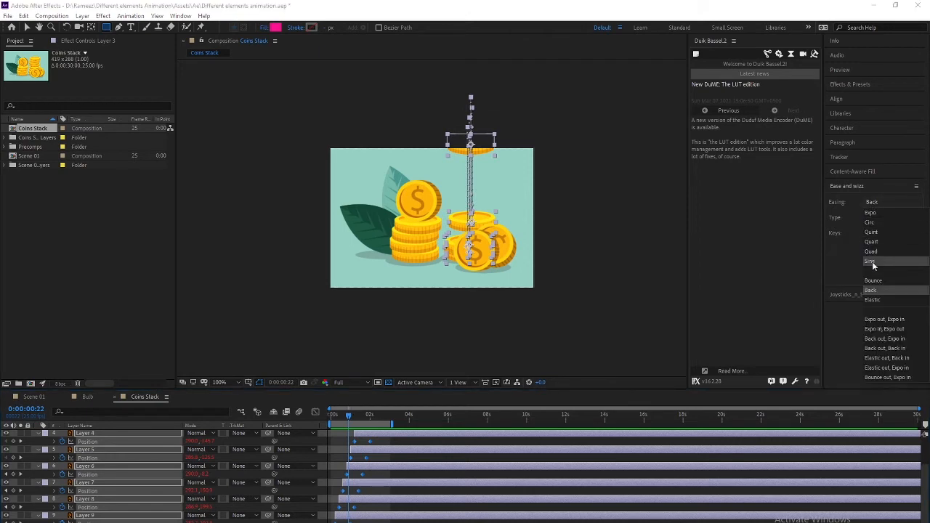
click(875, 280)
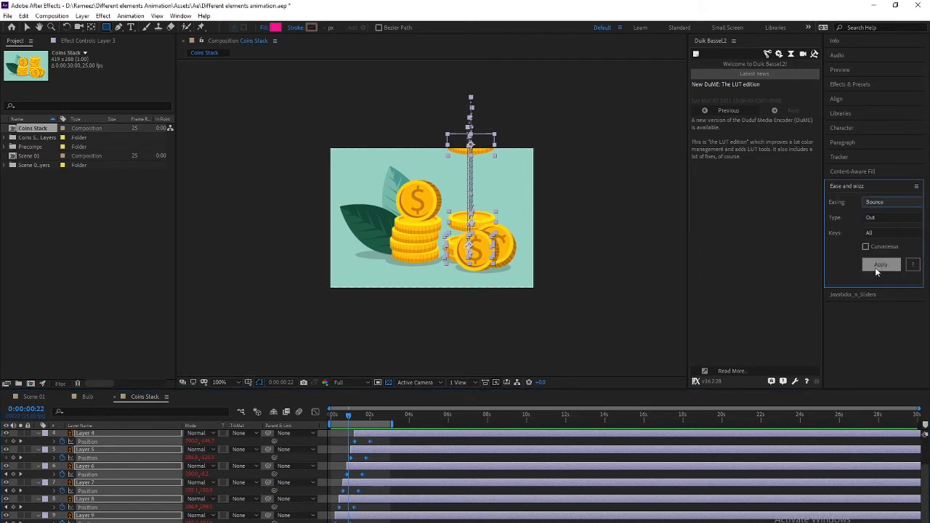
click(876, 267)
mouse_move(349, 417)
mouse_down()
mouse_move(325, 418)
mouse_move(352, 416)
mouse_up()
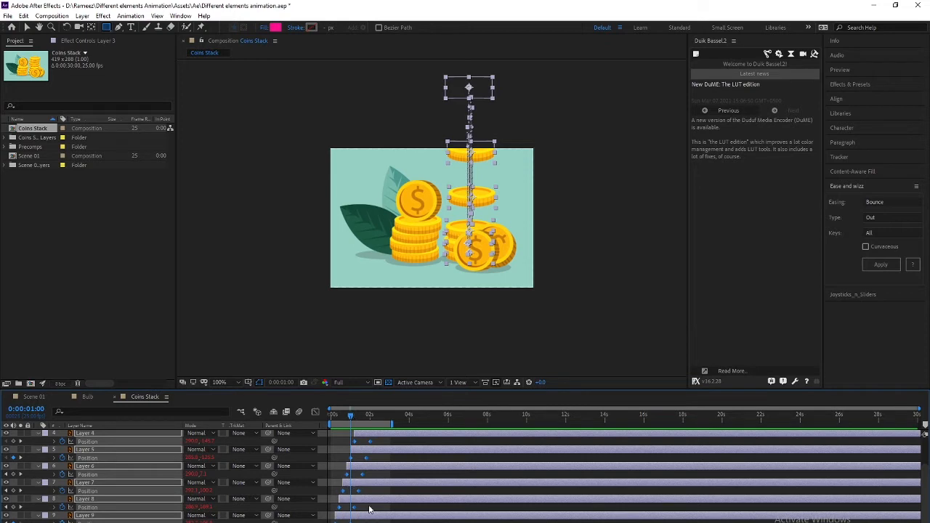
key(space)
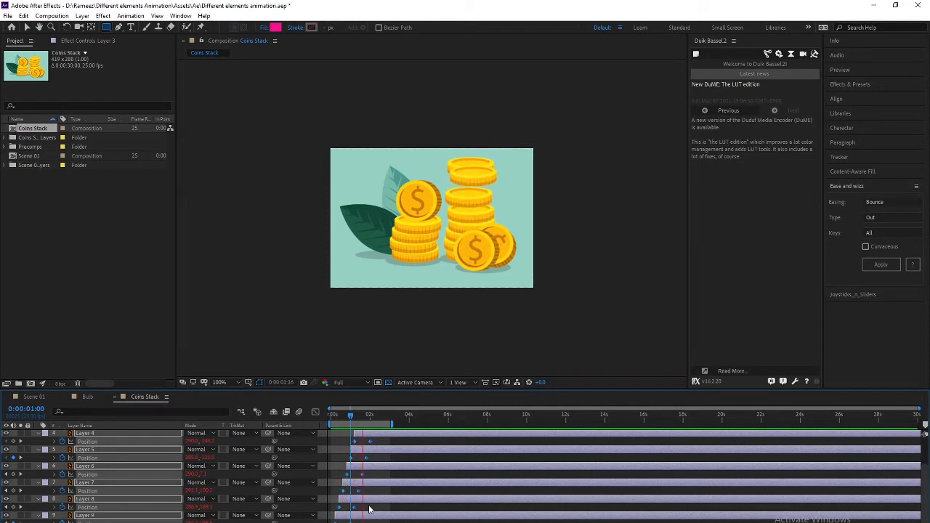
key(space)
key(space)
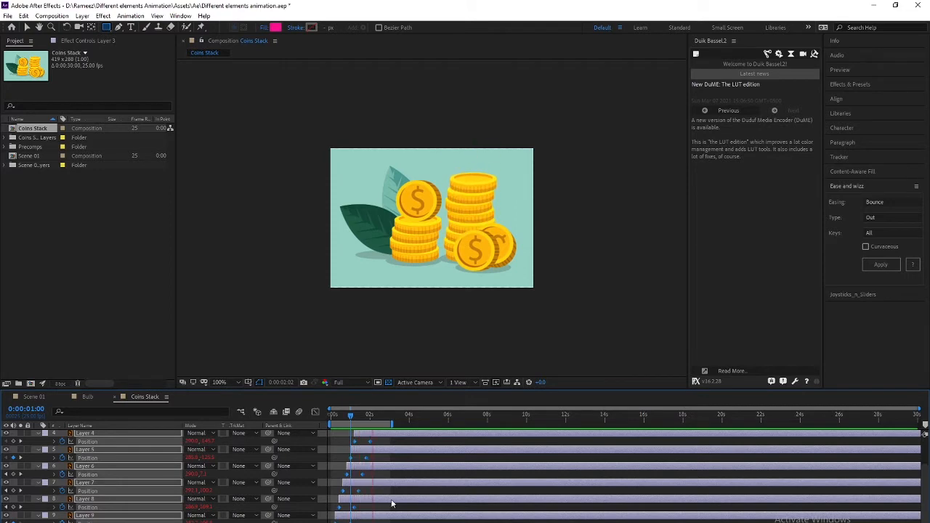
key(space)
Start Layers 10 and 11 at 0:00:01:10 and key their Position at 1:10 and 2:05
scroll(87, 494, up, 2)
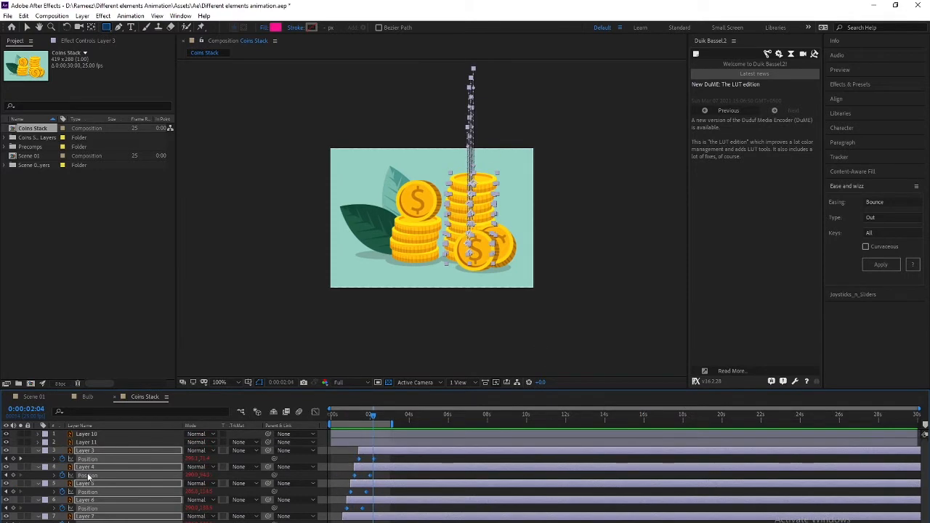
click(94, 442)
click(99, 434)
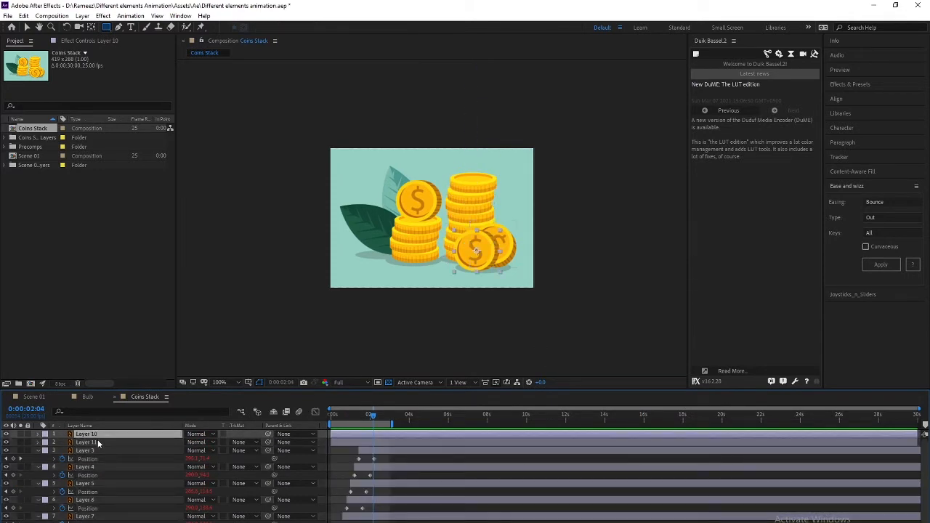
click(97, 441)
shift+click(95, 434)
drag(371, 415, 359, 416)
key(p)
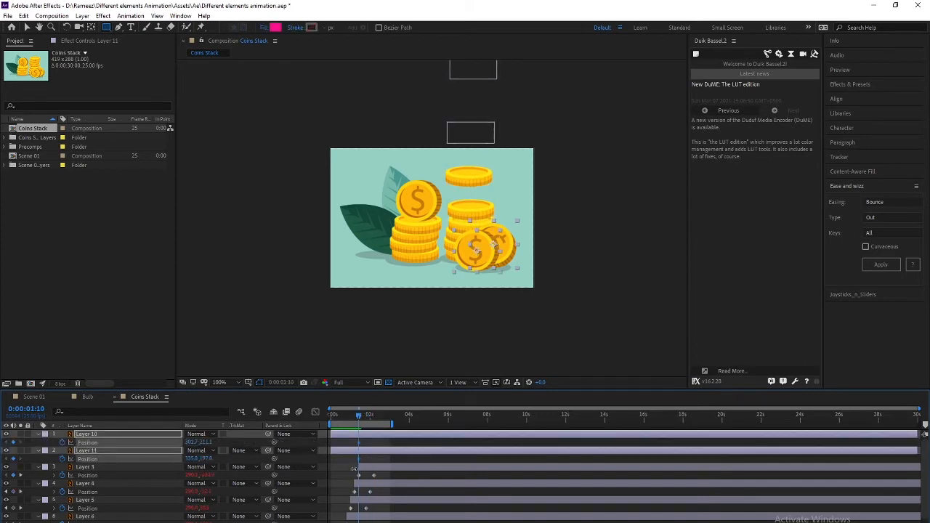
key([)
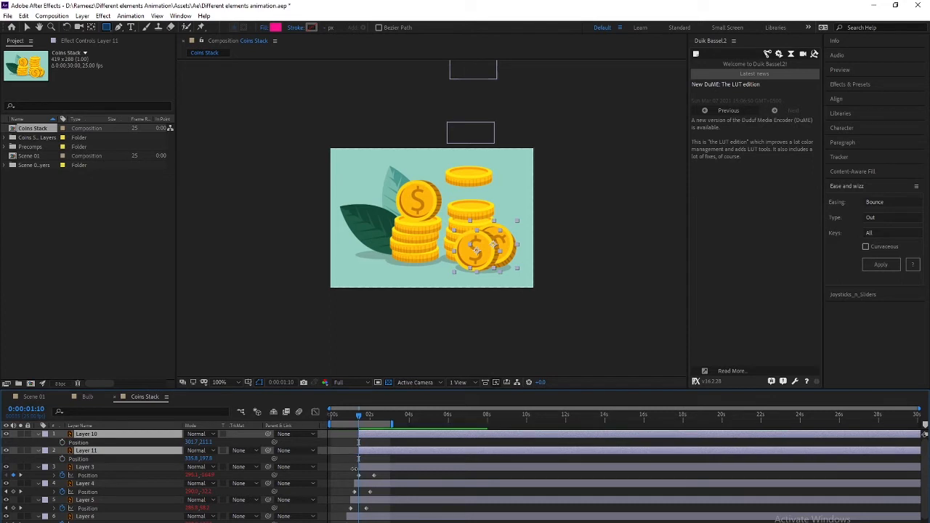
key(alt+shift+p)
key(shift+Page_Down)
key(shift+Page_Down)
key(alt+shift+p)
Apply Bounce easing to the new Position keyframes on Layers 10 and 11
drag(389, 441, 350, 458)
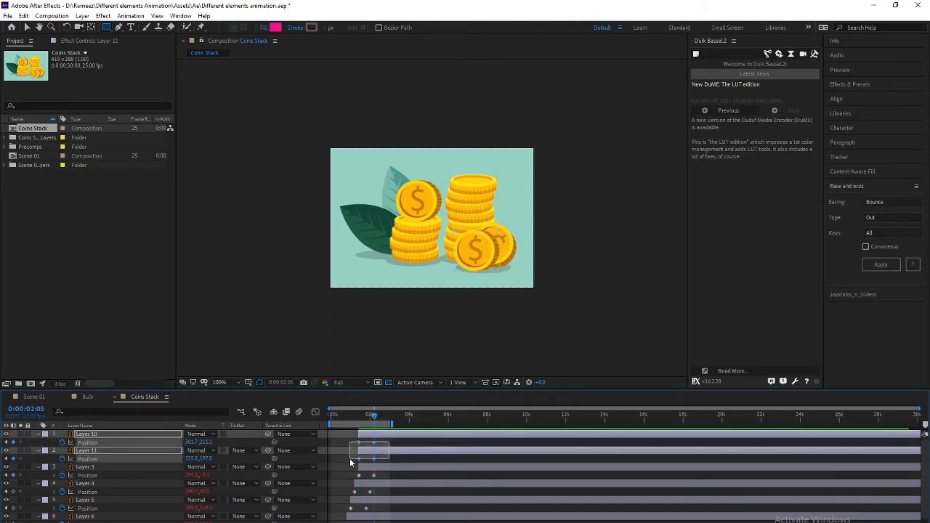
click(885, 202)
click(883, 280)
click(879, 265)
click(400, 462)
drag(375, 417, 356, 417)
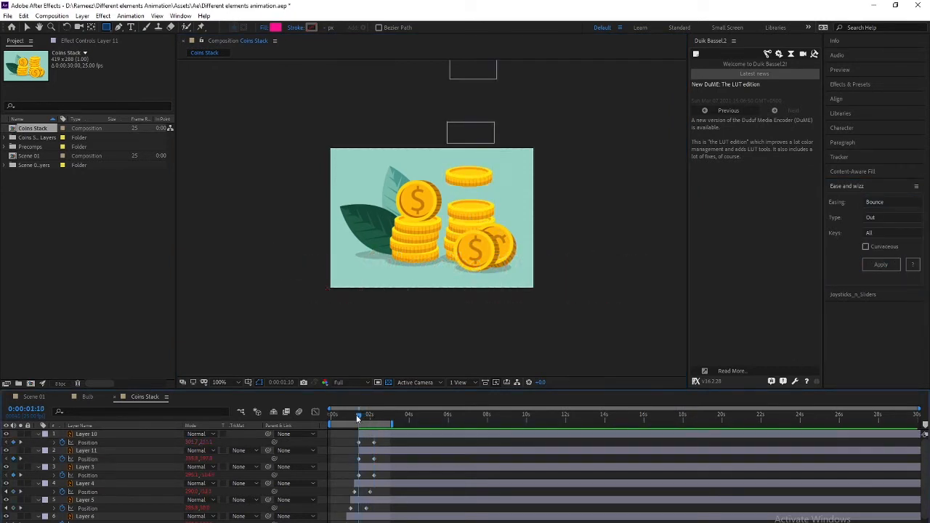
Nudge both the Layer 10 and Layer 11 coins upward
click(88, 451)
shift+click(88, 434)
key(shift+Up)
key(shift+Up)
key(shift+Up)
key(shift+Up)
key(shift+Up)
key(shift+Up)
key(shift+Up)
key(shift+Up)
key(shift+Up)
key(shift+Up)
key(shift+Up)
key(shift+Up)
key(shift+Up)
key(shift+Up)
key(shift+Up)
key(shift+Up)
key(shift+Up)
key(shift+Up)
key(shift+Up)
key(shift+Up)
key(shift+Up)
key(shift+Up)
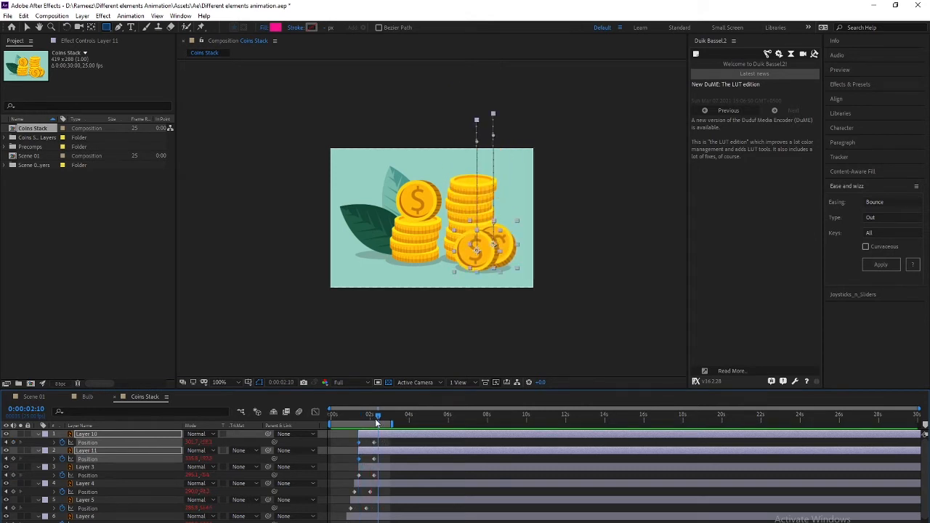
click(400, 438)
At 0:00:02:05, shift Layer 11's landing spot slightly left and down on the right stack
click(371, 415)
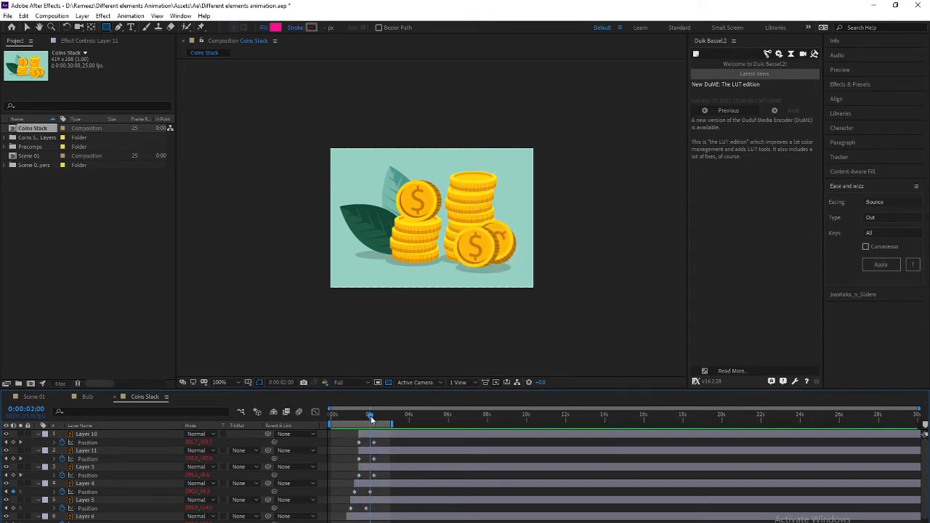
drag(371, 416, 373, 416)
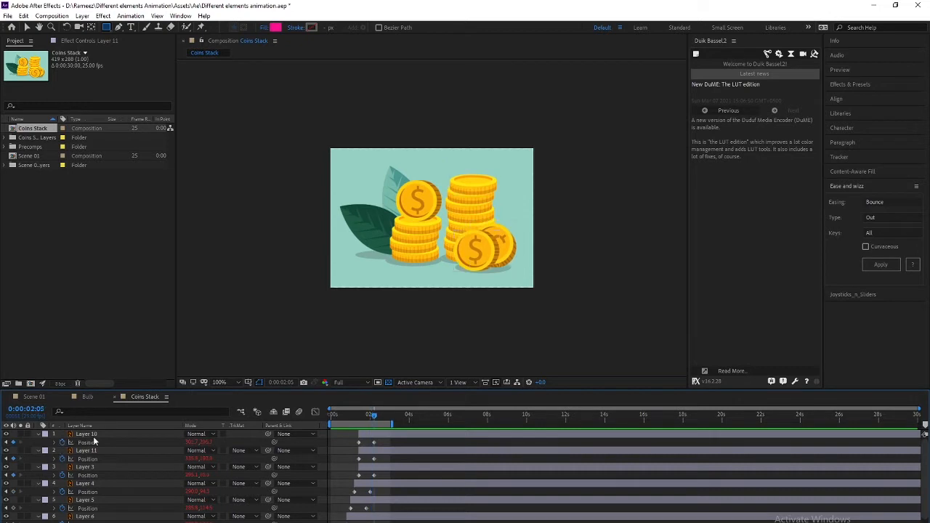
click(94, 439)
click(106, 452)
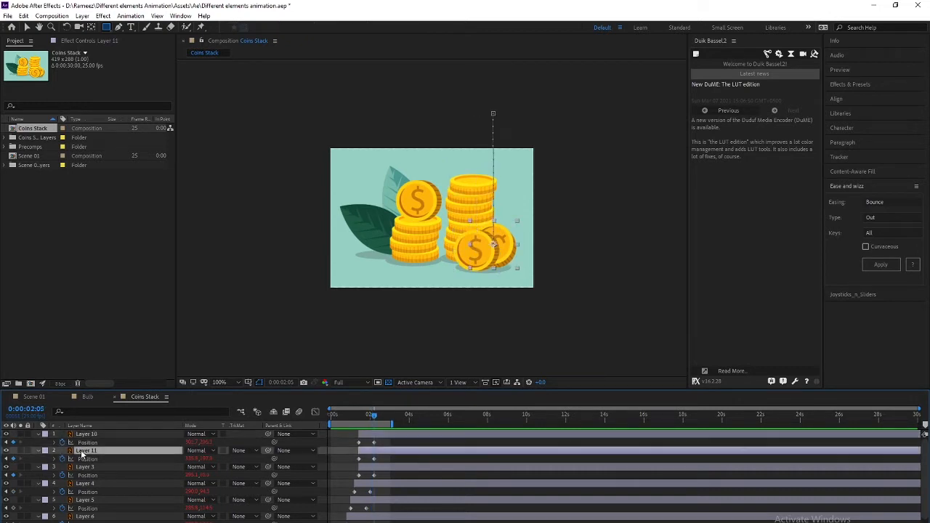
drag(380, 457, 353, 462)
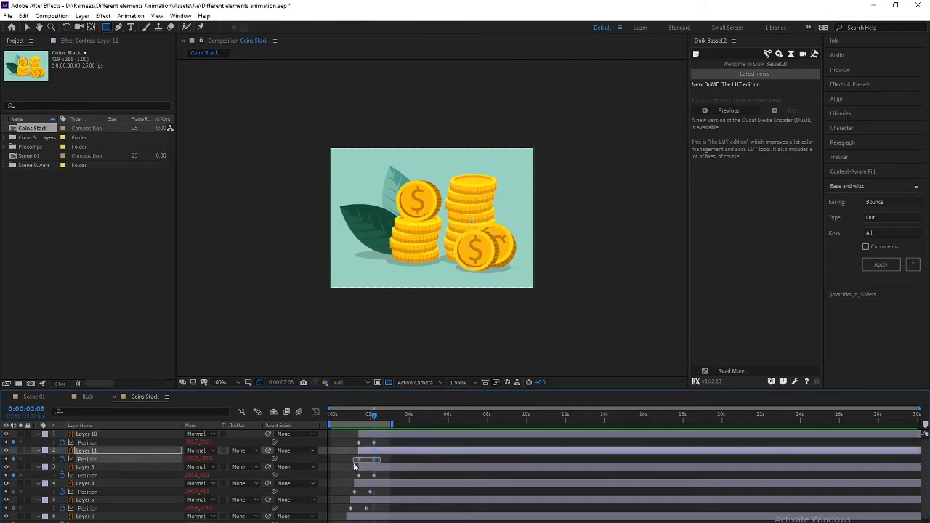
key(shift+Left)
key(shift+Left)
key(shift+Left)
key(shift+Left)
key(shift+Right)
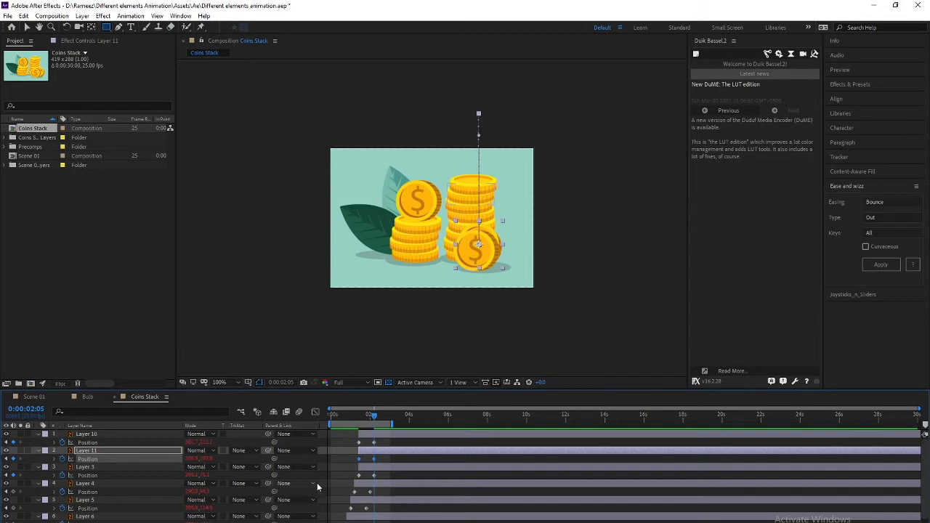
key(Down)
key(Down)
key(Down)
key(Left)
key(Left)
key(Left)
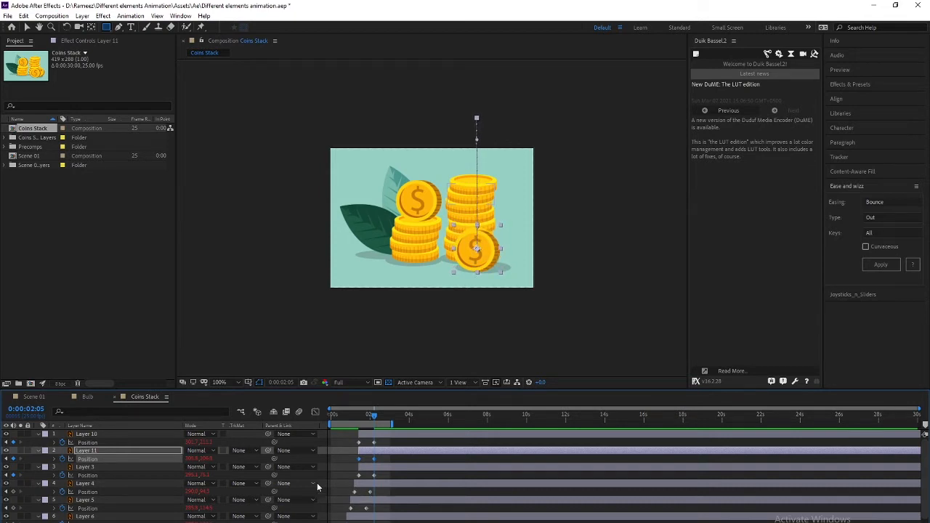
Move Layer 11's in-point to 0:00:01:15 and preview the coin drops from the start
click(369, 415)
drag(369, 415, 359, 421)
key(space)
click(99, 434)
click(95, 451)
key(bracketleft)
key(space)
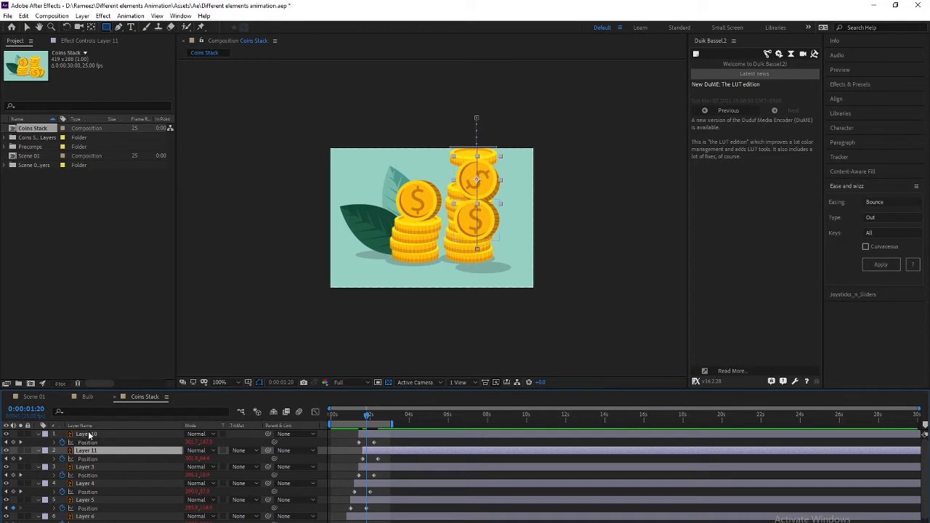
click(87, 434)
drag(368, 414, 233, 420)
key(space)
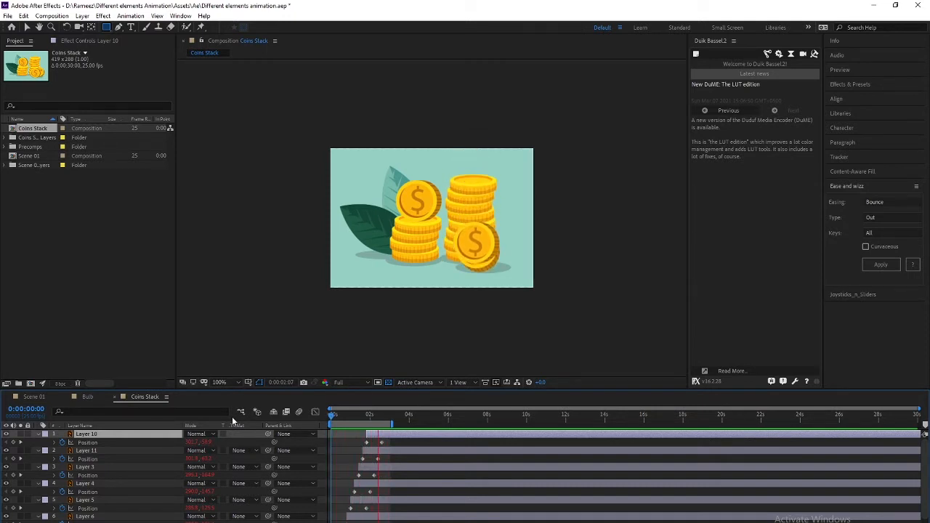
Stop playback and solo the Layer 11 coin
key(space)
drag(376, 418, 379, 415)
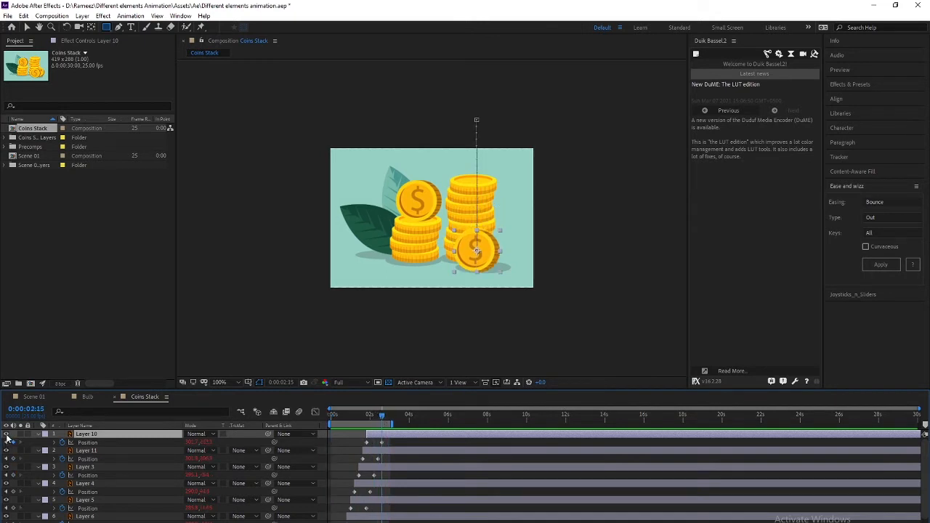
click(85, 451)
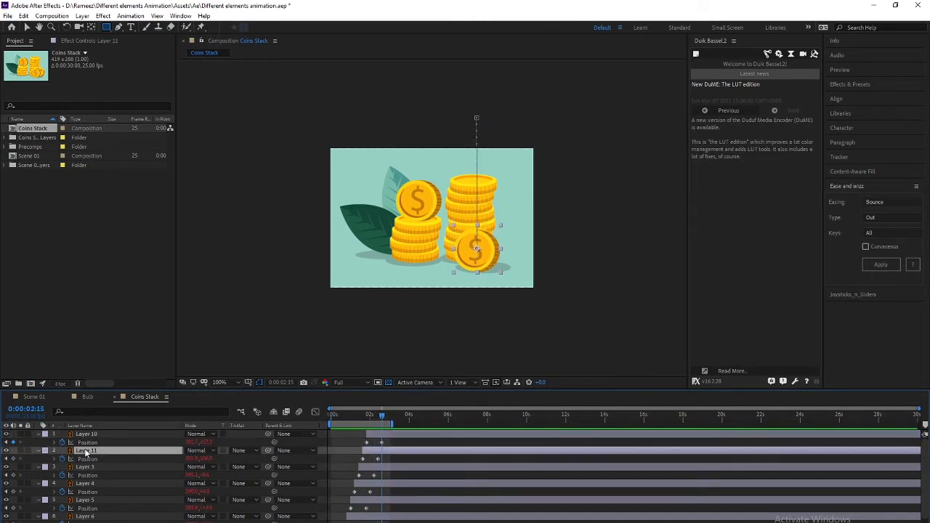
click(21, 451)
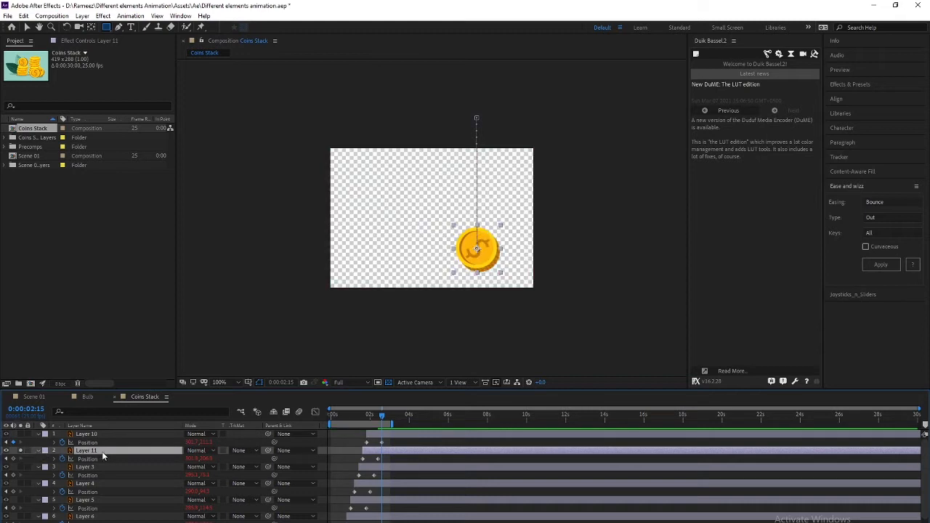
key(Return)
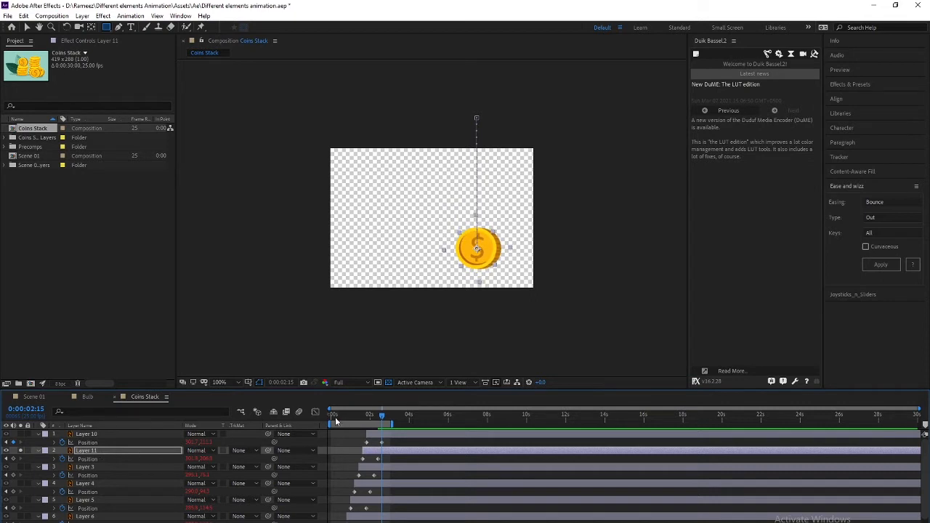
Key Layer 11's Rotation to 0° at landing, save, and nudge its position right
mouse_move(378, 410)
mouse_down()
mouse_move(366, 413)
mouse_move(378, 413)
mouse_up()
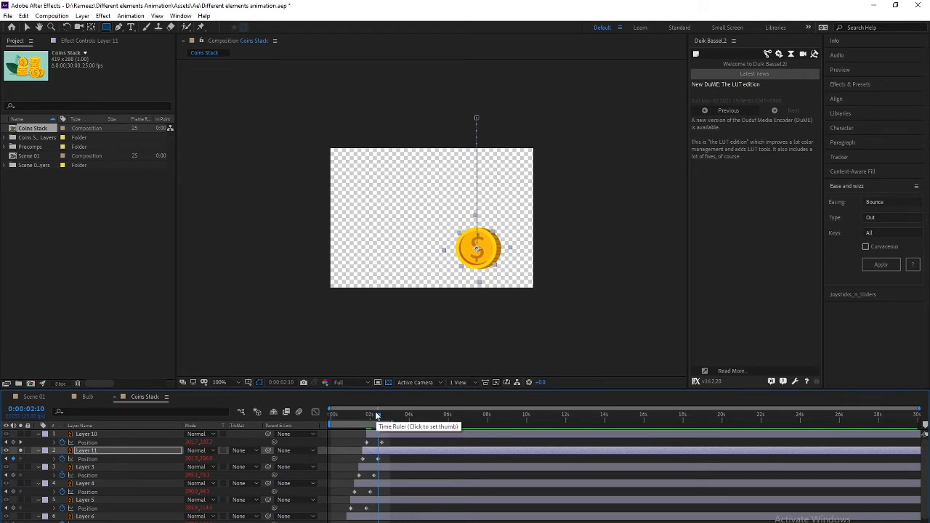
key(shift+r)
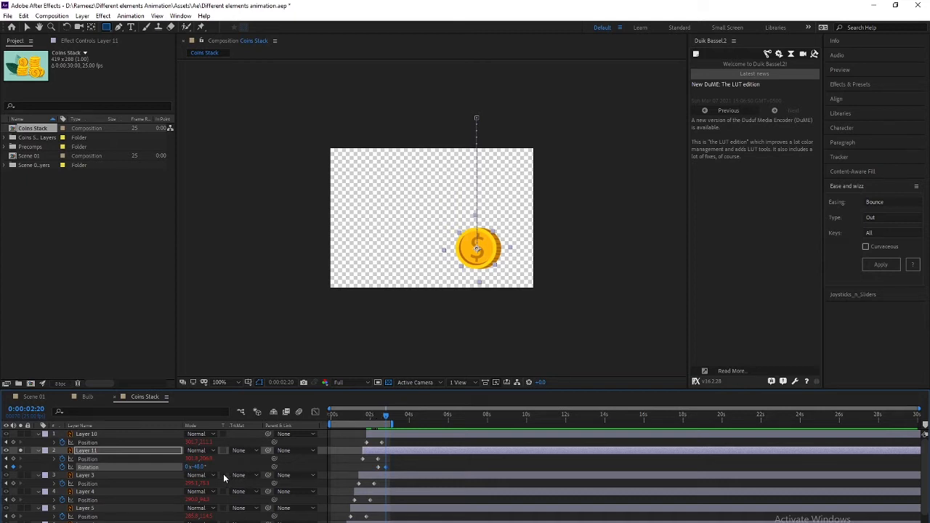
click(200, 467)
text(0)
key(Return)
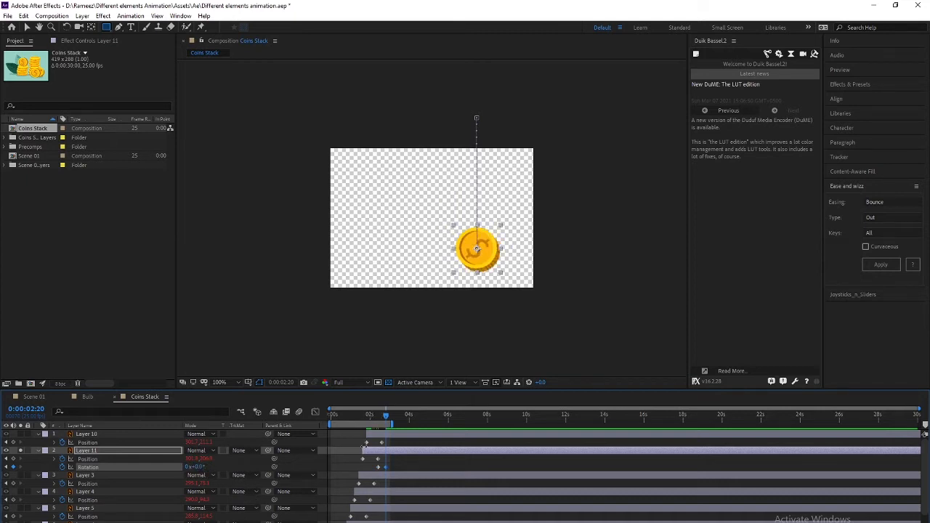
drag(378, 414, 386, 415)
key(ctrl+s)
click(95, 451)
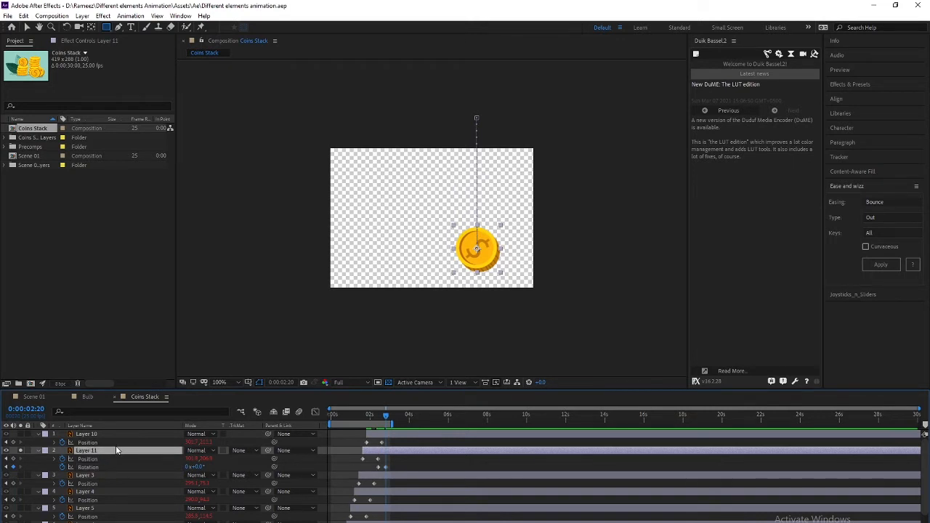
key(shift+Right)
key(shift+Right)
key(shift+Right)
key(shift+Right)
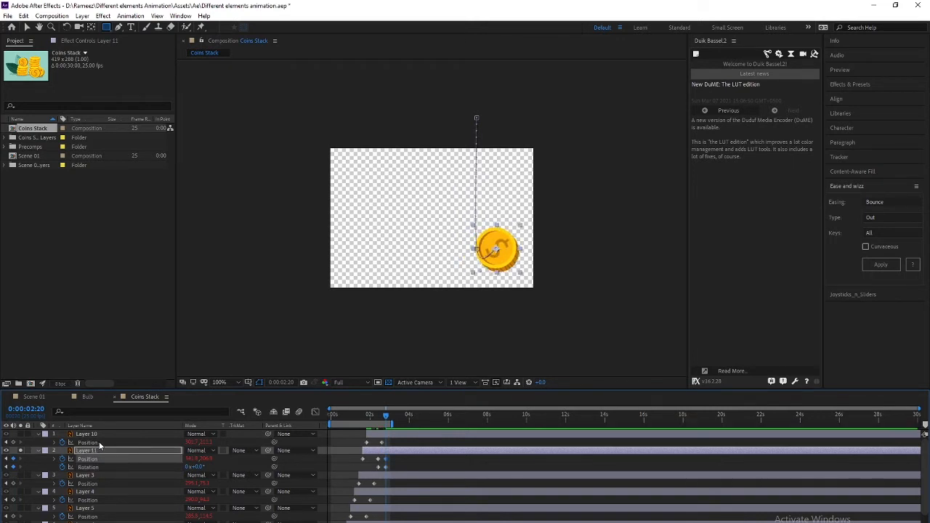
Set Layer 11's Position keyframe to Bezier spatial interpolation and replay from the start
right_click(386, 459)
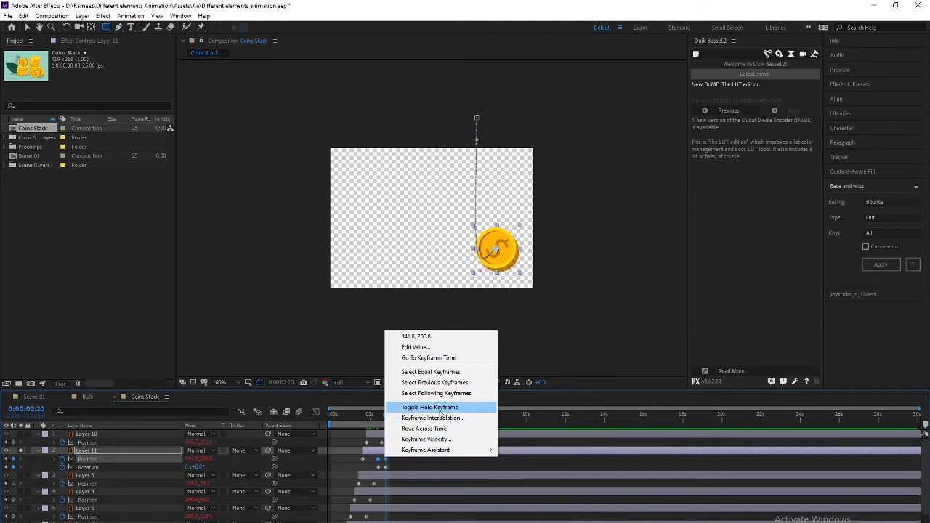
click(434, 417)
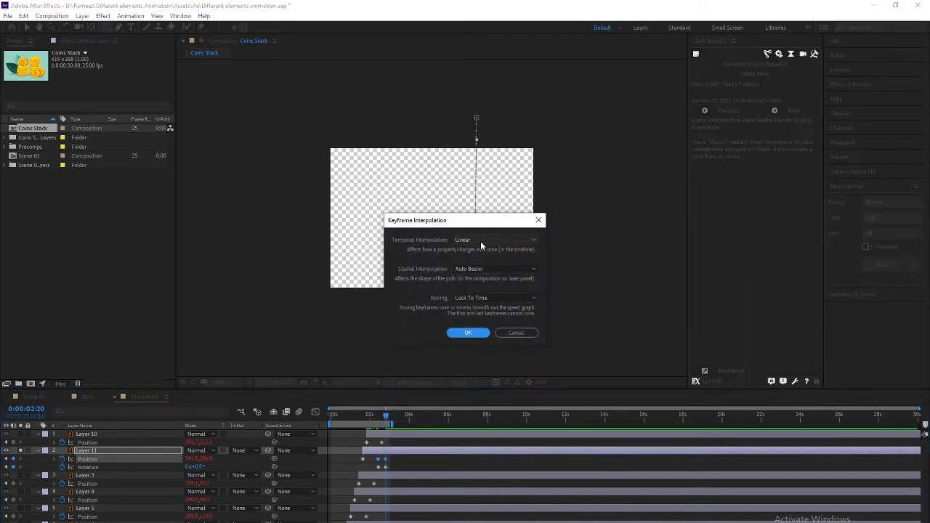
click(490, 266)
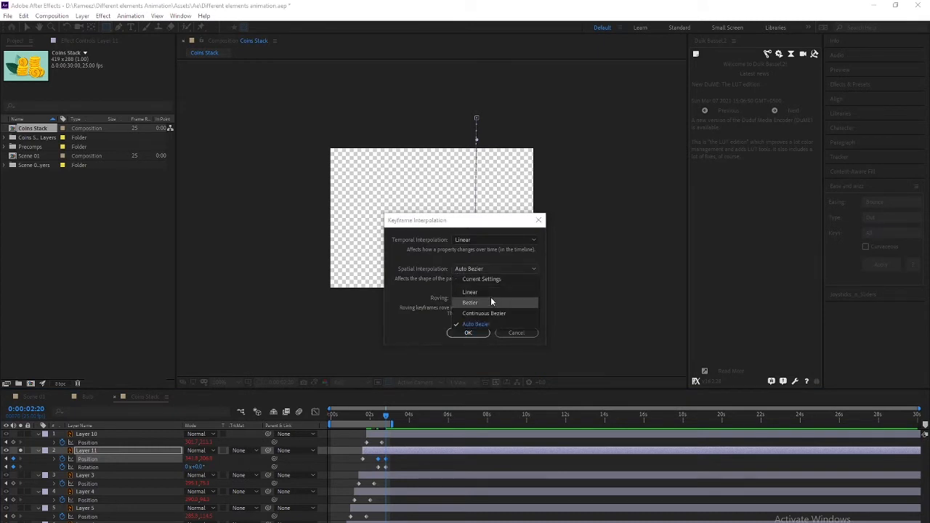
click(491, 301)
click(474, 333)
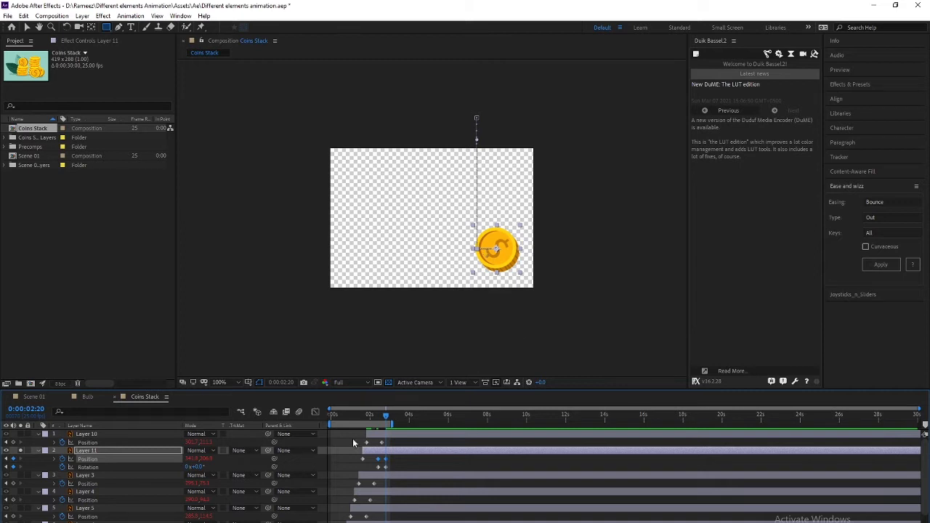
key(Home)
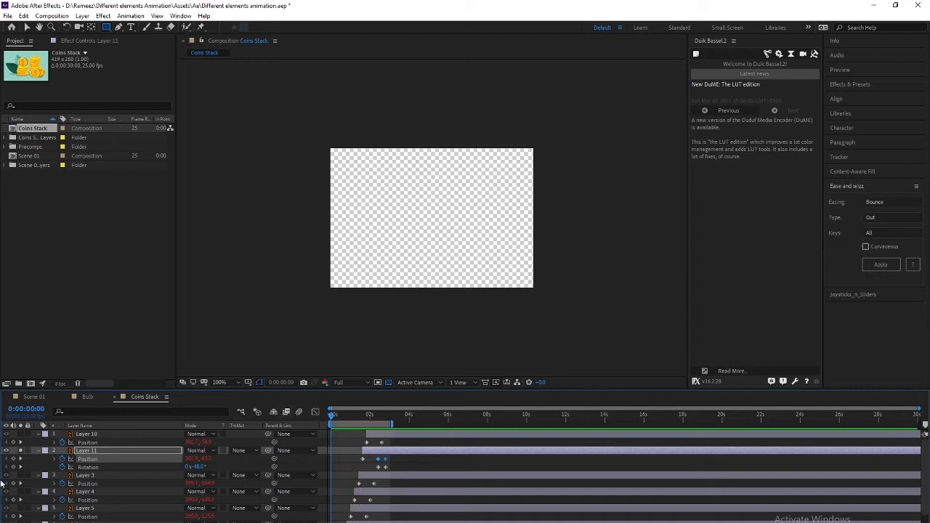
key(space)
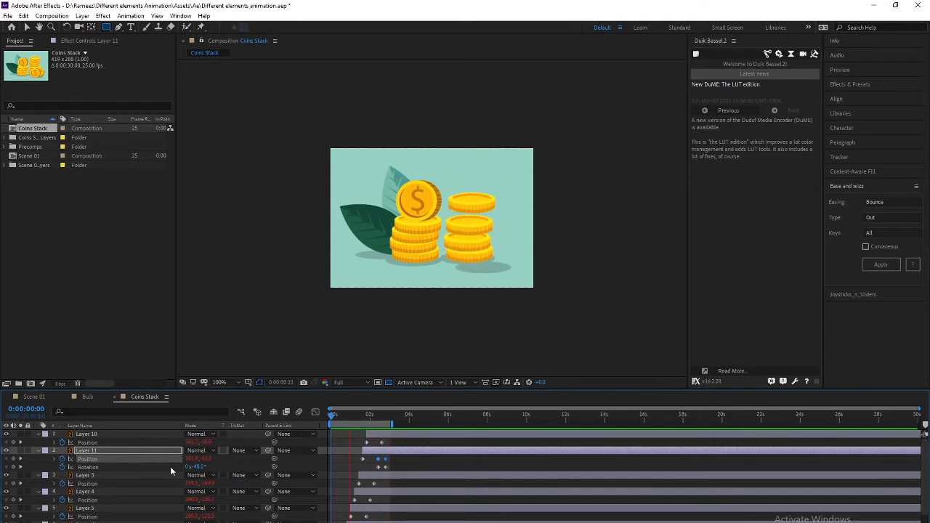
Stop playback and delete Layer 11's keyframes after 0:00:02:10
key(space)
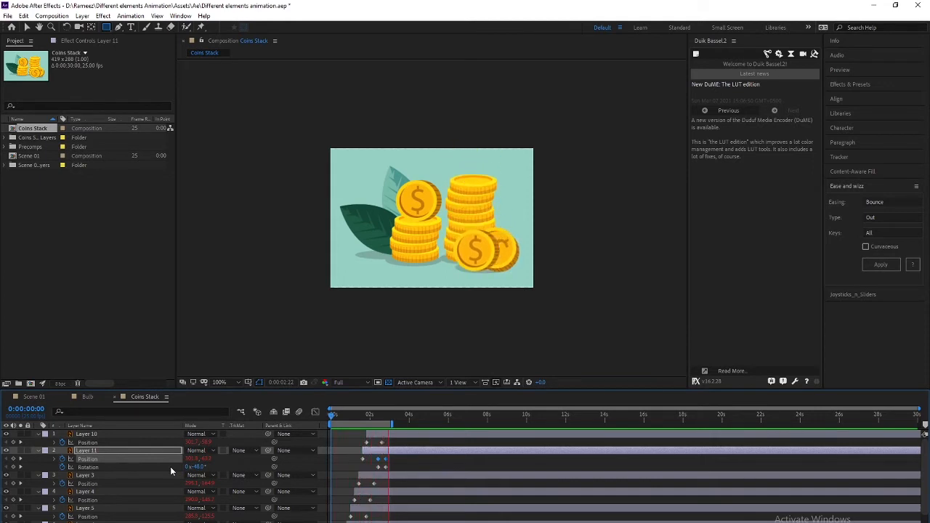
drag(333, 413, 376, 415)
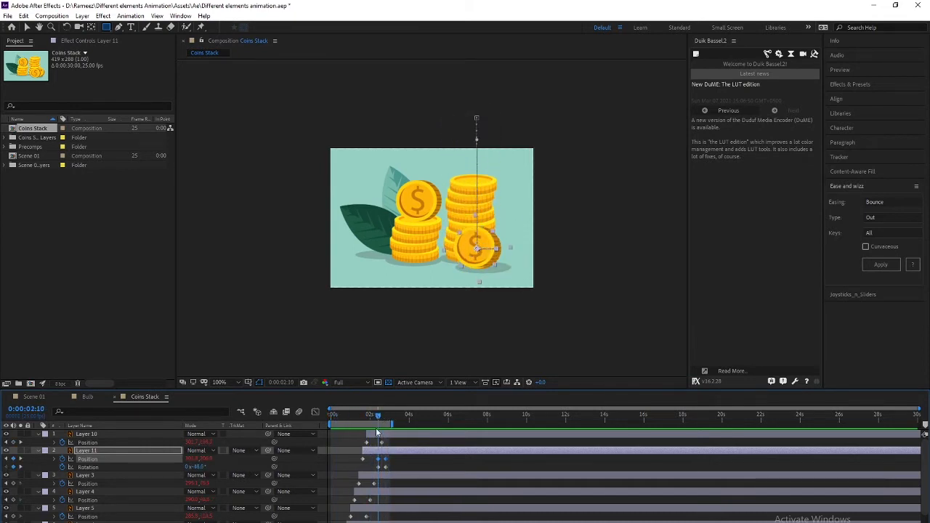
drag(396, 459, 376, 471)
key(Delete)
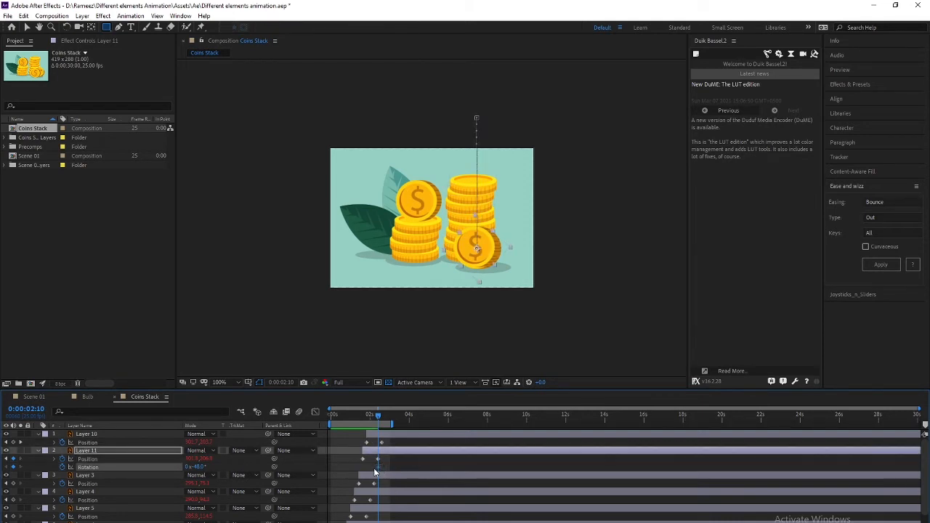
Duplicate the Layer 11 coin layer to create Layer 12
click(88, 476)
click(91, 457)
click(98, 451)
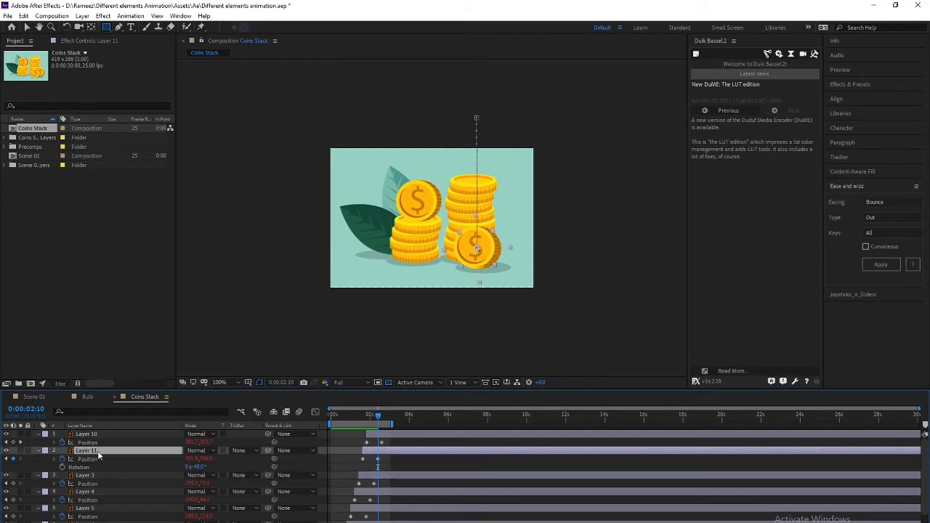
key(ctrl+d)
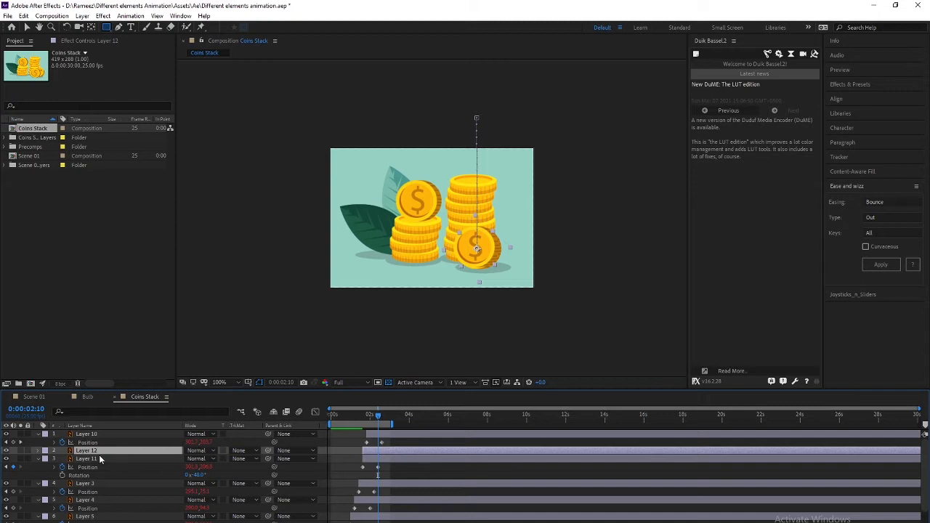
Remove Layer 12's old Position keyframes and its bounce expression
key(p)
drag(383, 461, 351, 461)
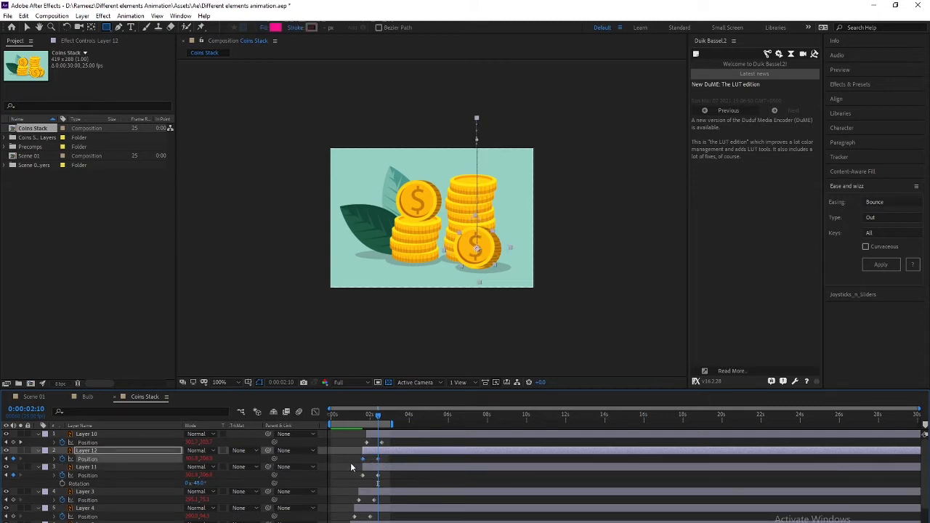
key(Delete)
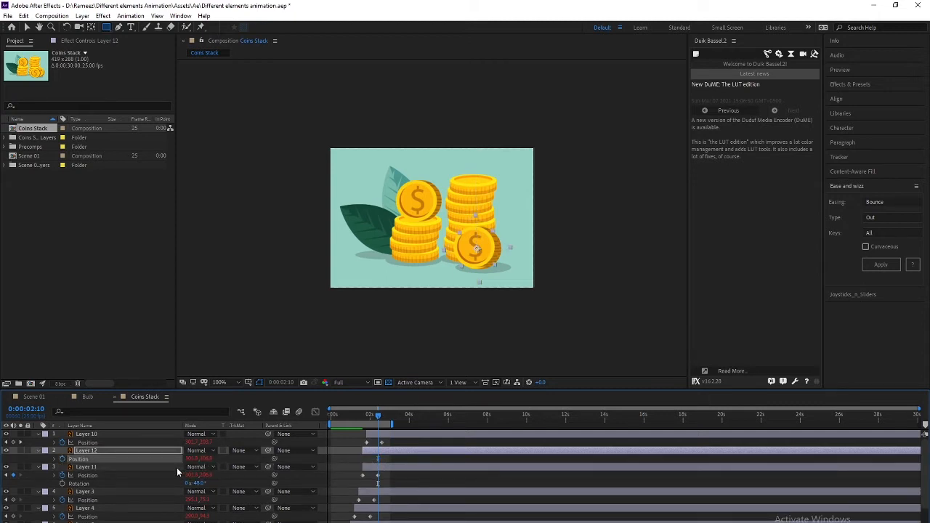
click(56, 460)
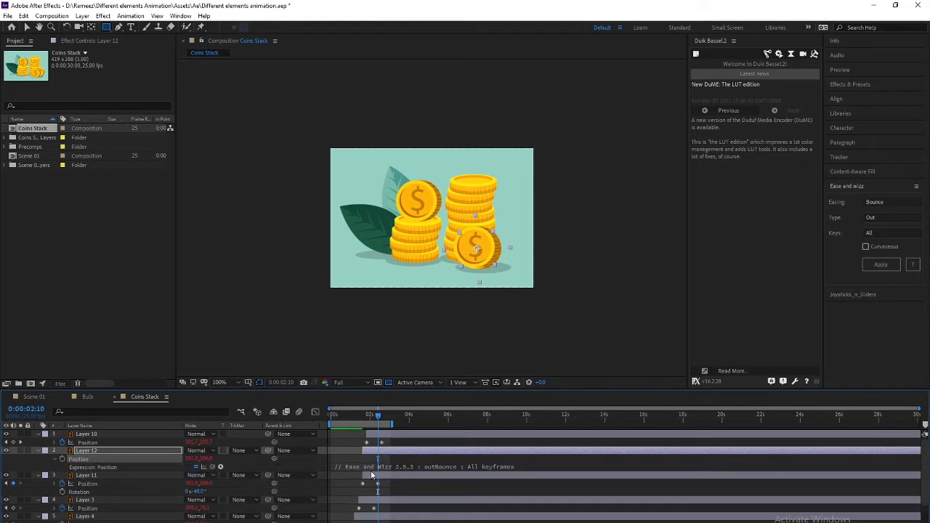
click(383, 467)
key(Delete)
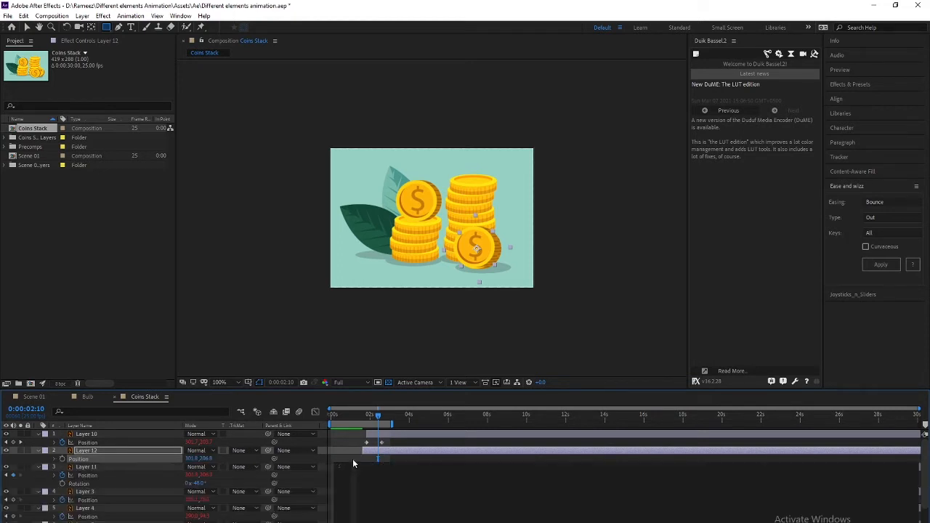
click(353, 459)
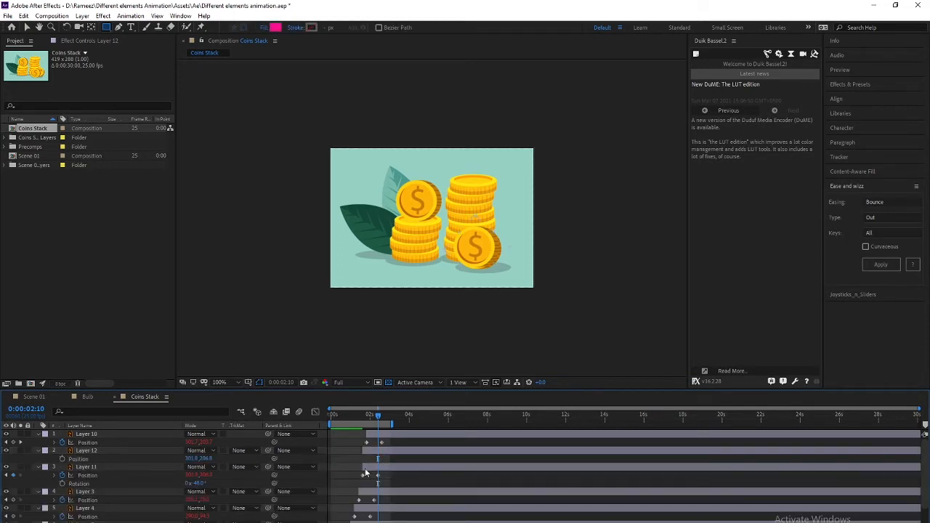
click(100, 452)
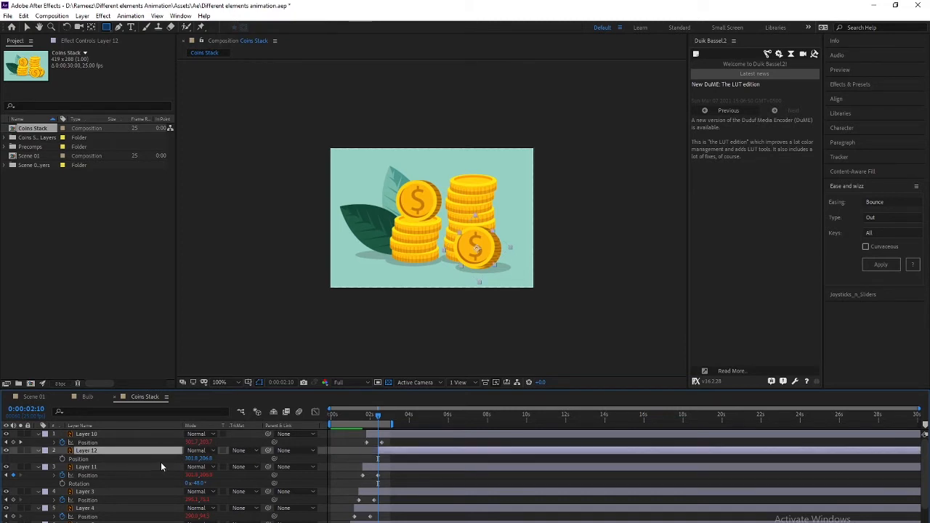
Key Layer 12 at 2:10 and 2:20, rolling it right and rotating it about 37°
key(alt+shift+p)
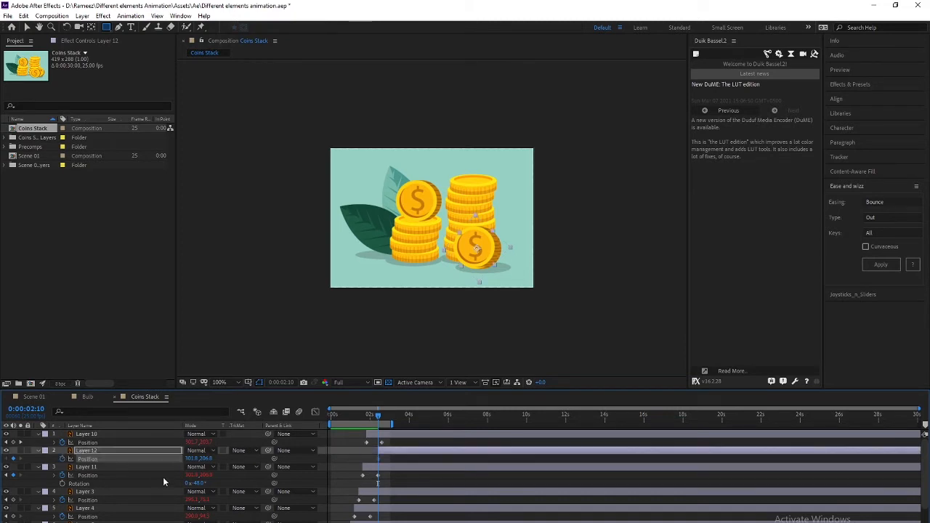
key(alt+shift+r)
key(shift+Page_Down)
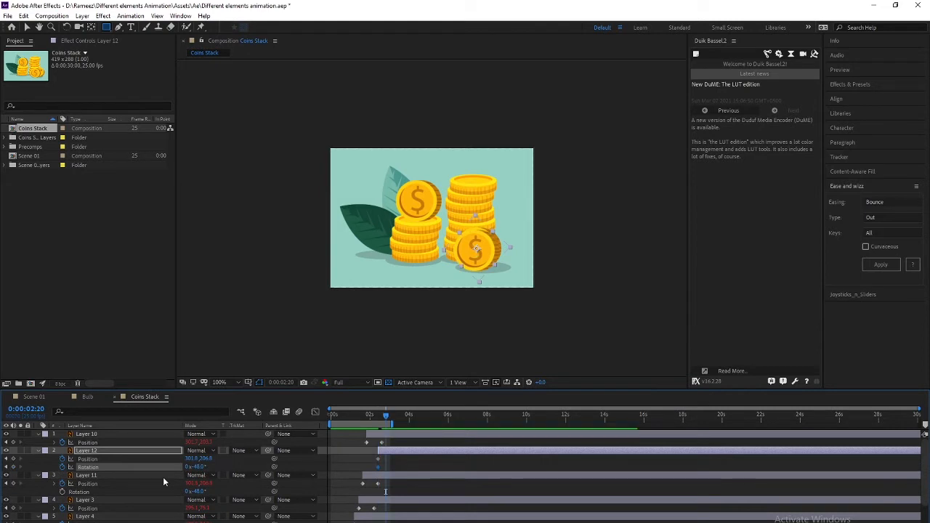
key(alt+shift+r)
key(alt+shift+p)
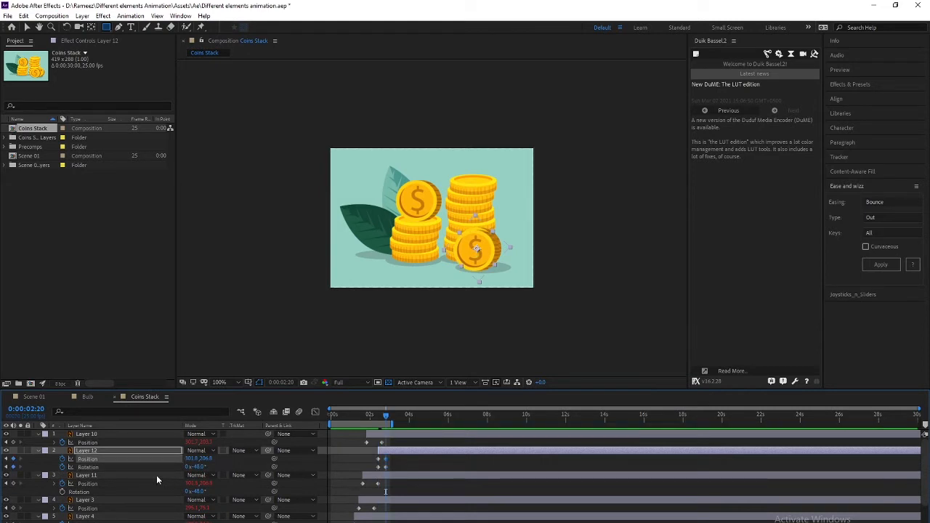
key(shift+Right)
key(shift+Right)
key(shift+Right)
key(shift+Right)
key(shift+Right)
key(shift+Right)
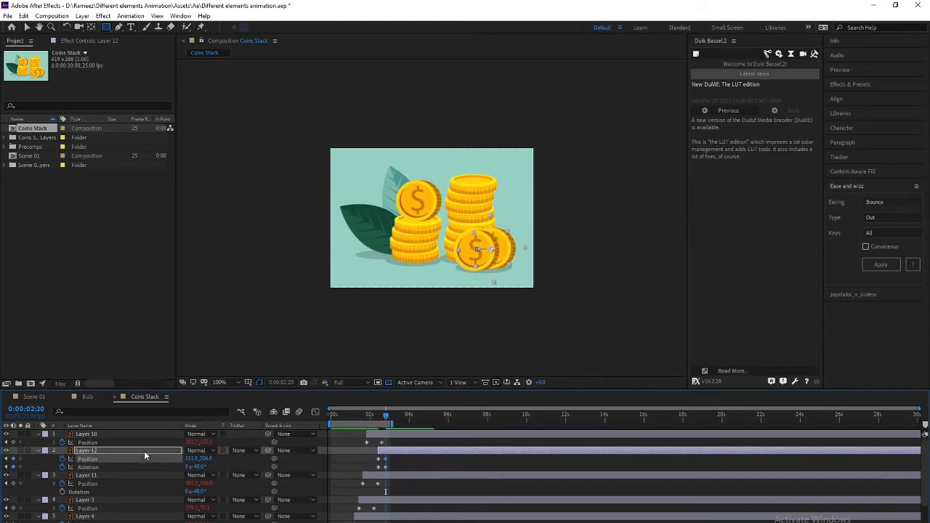
key(shift+Right)
key(shift+Right)
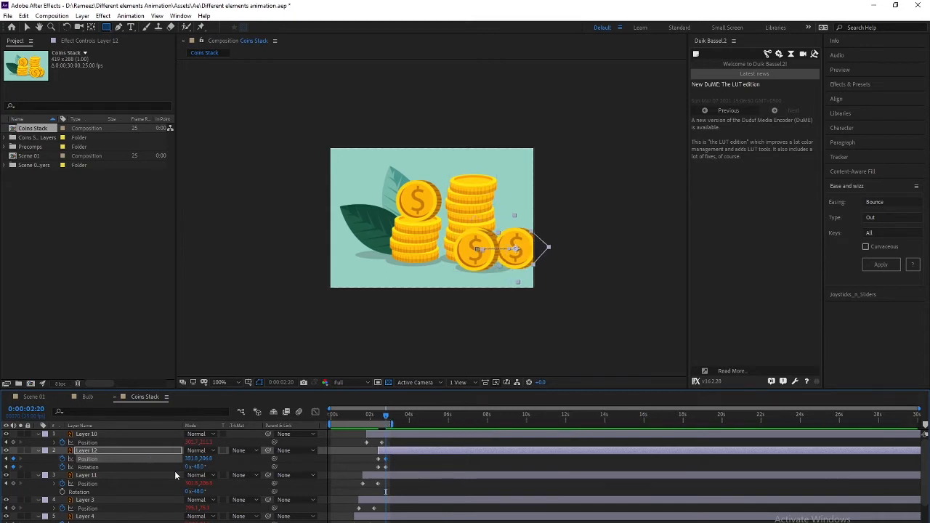
drag(200, 467, 242, 468)
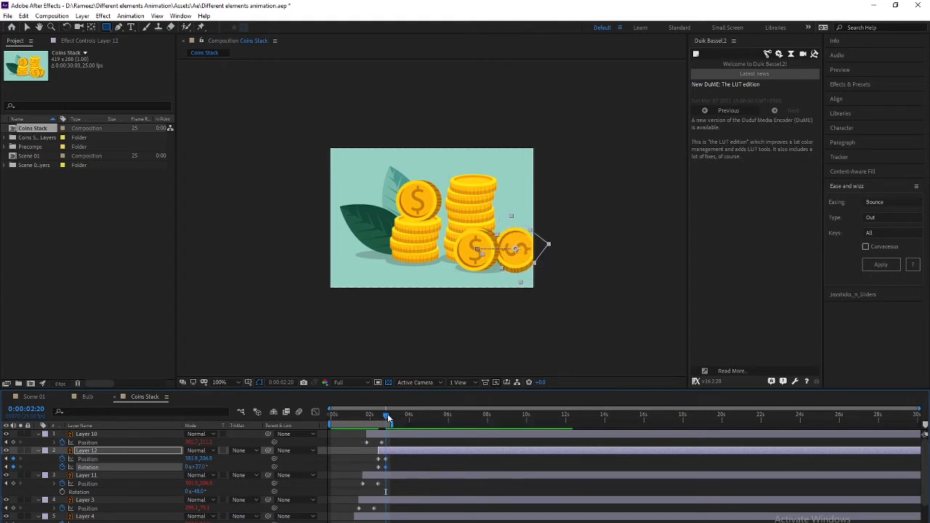
drag(387, 413, 380, 414)
click(124, 475)
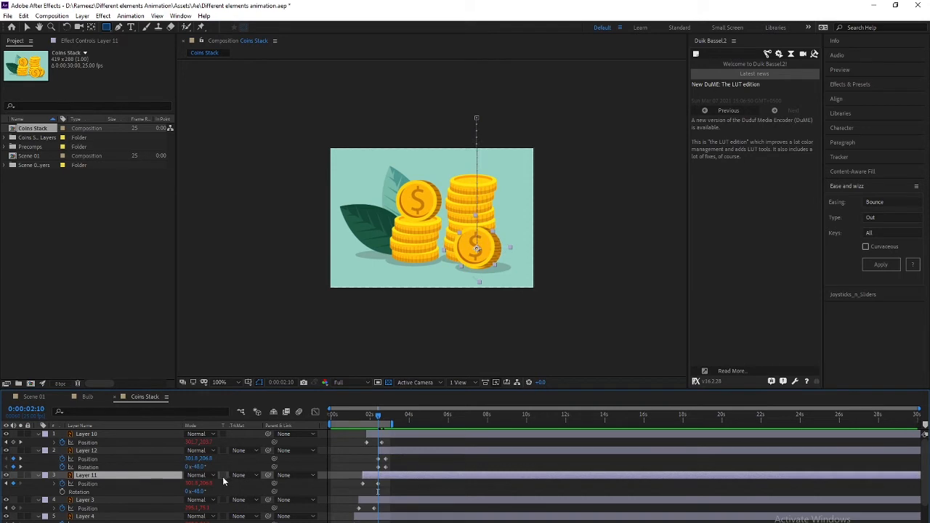
Trim Layer 11 to end at 0:00:02:10, preview the coins, then switch to Illustrator
key(alt+])
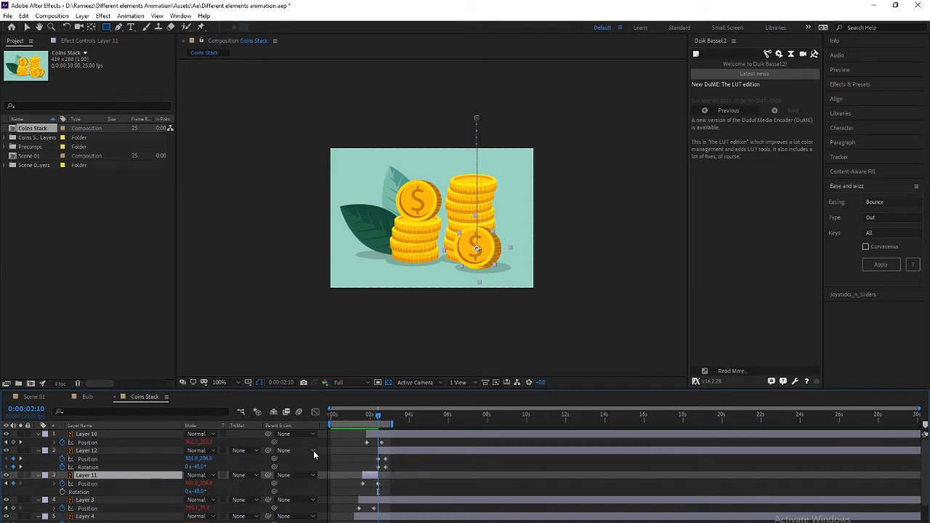
key(space)
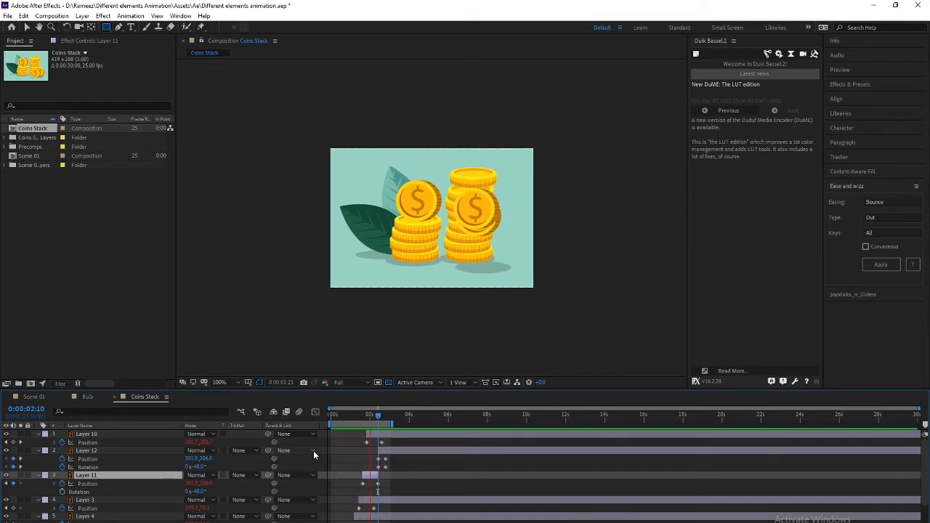
key(space)
mouse_move(364, 416)
mouse_down()
mouse_move(344, 417)
mouse_move(359, 411)
mouse_up()
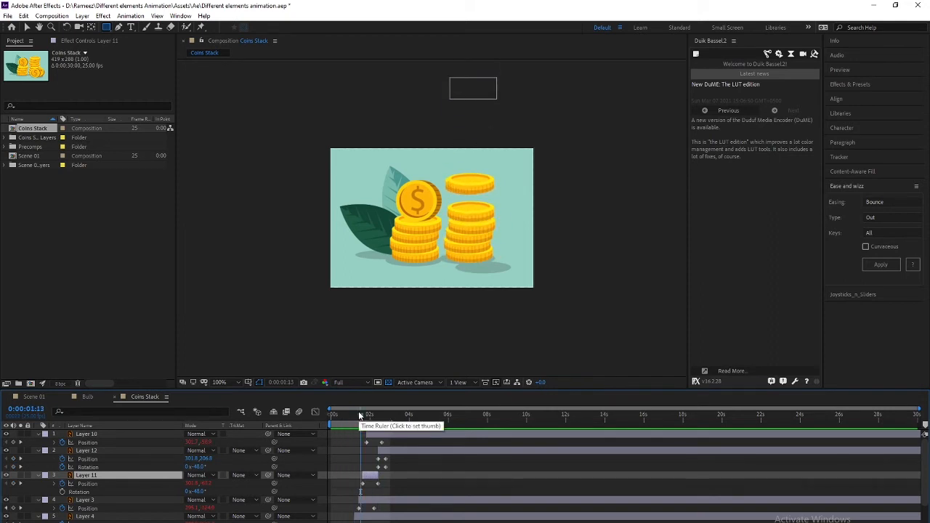
key(space)
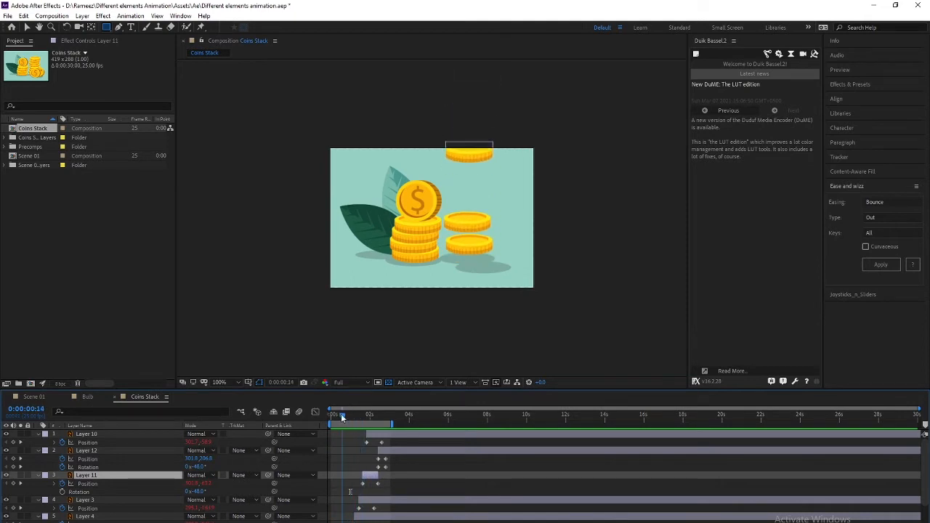
drag(342, 418, 329, 415)
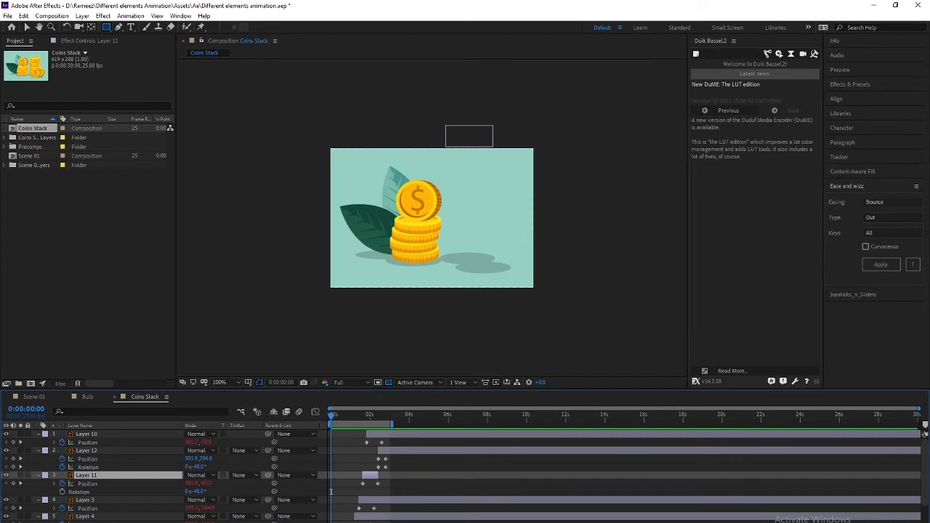
mouse_move(393, 522)
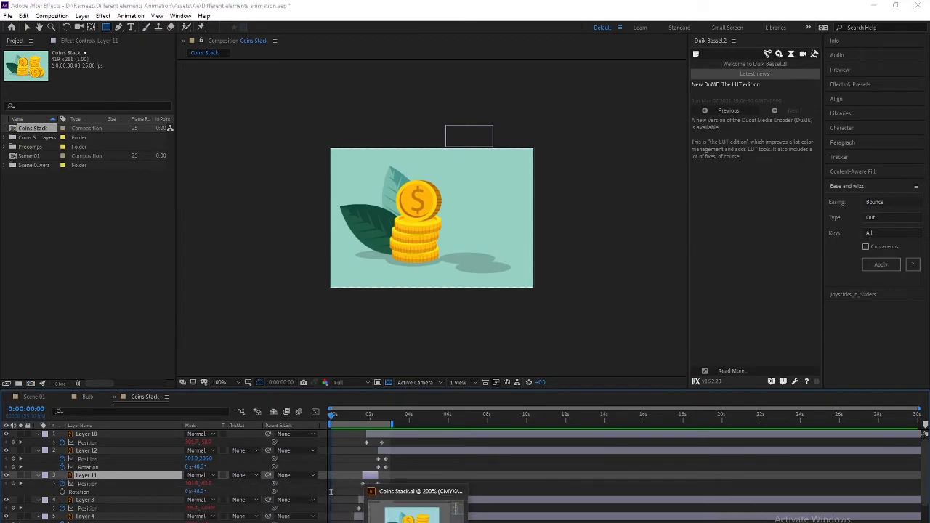
click(417, 512)
In 38.ai, delete the BACKGROUND group carrying the freepik title
click(76, 23)
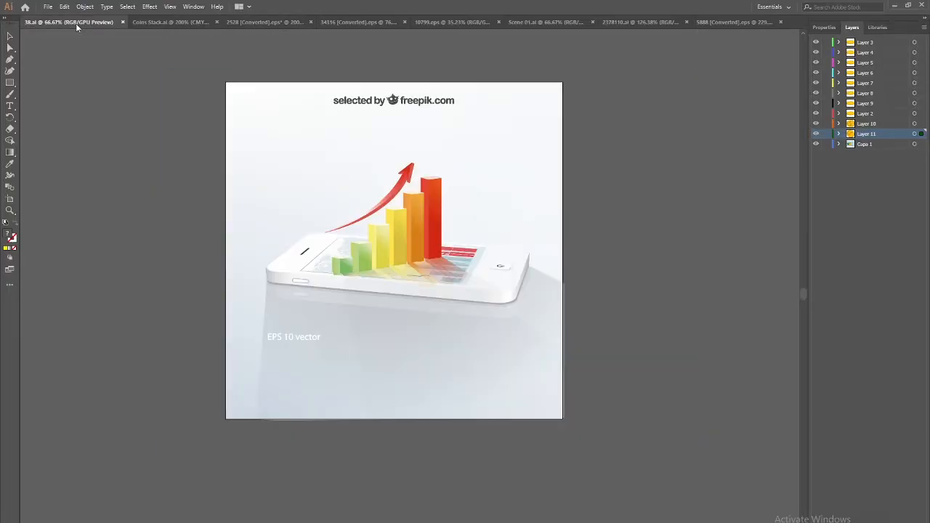
click(163, 24)
click(215, 23)
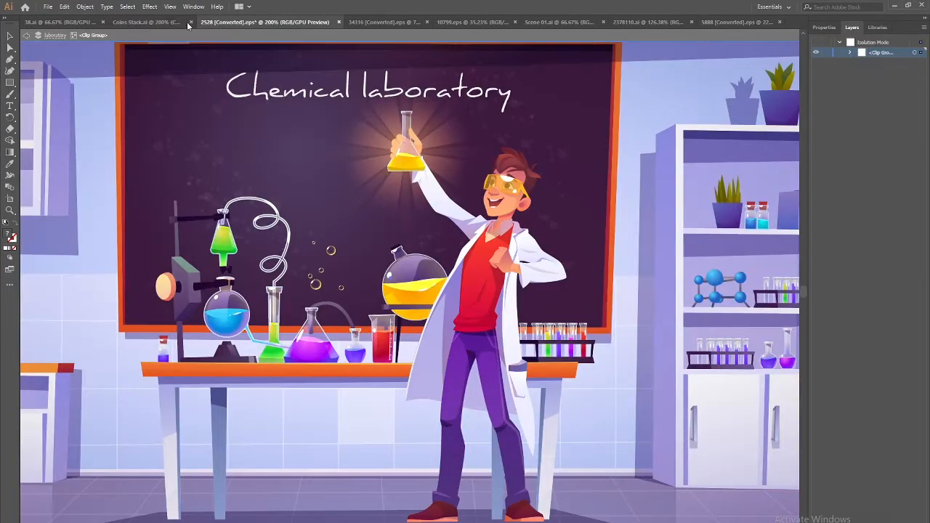
click(72, 22)
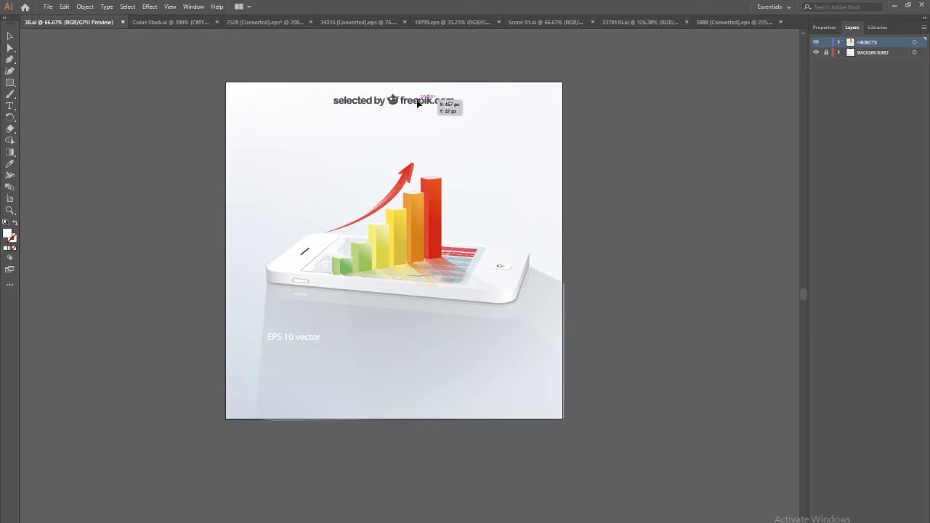
click(144, 23)
click(100, 23)
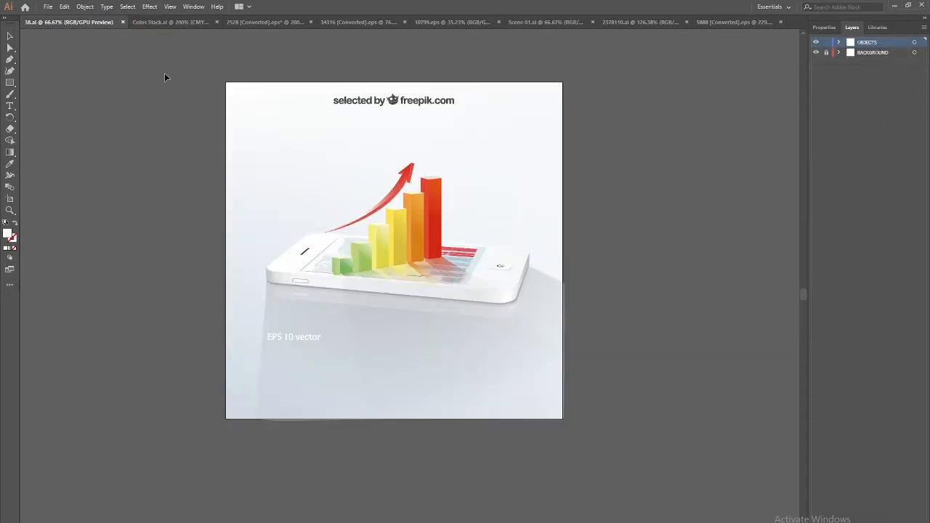
click(854, 53)
click(382, 98)
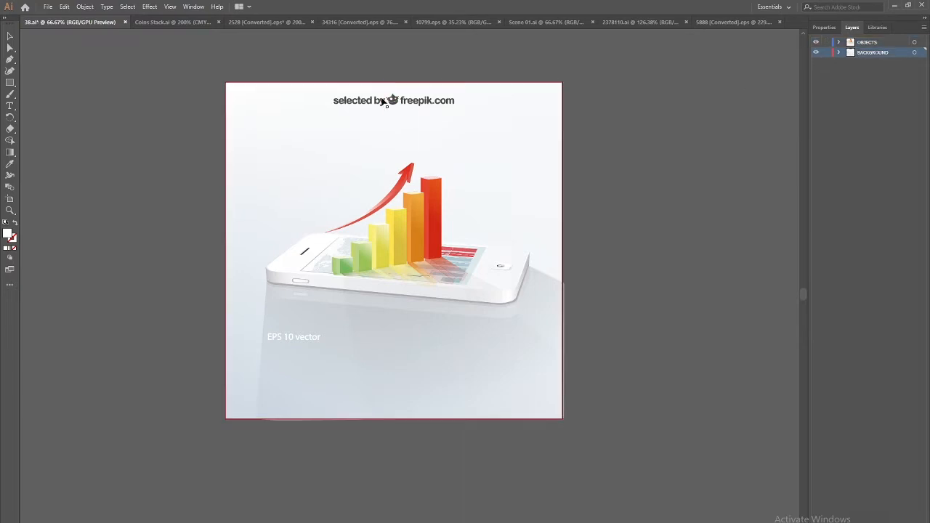
key(Delete)
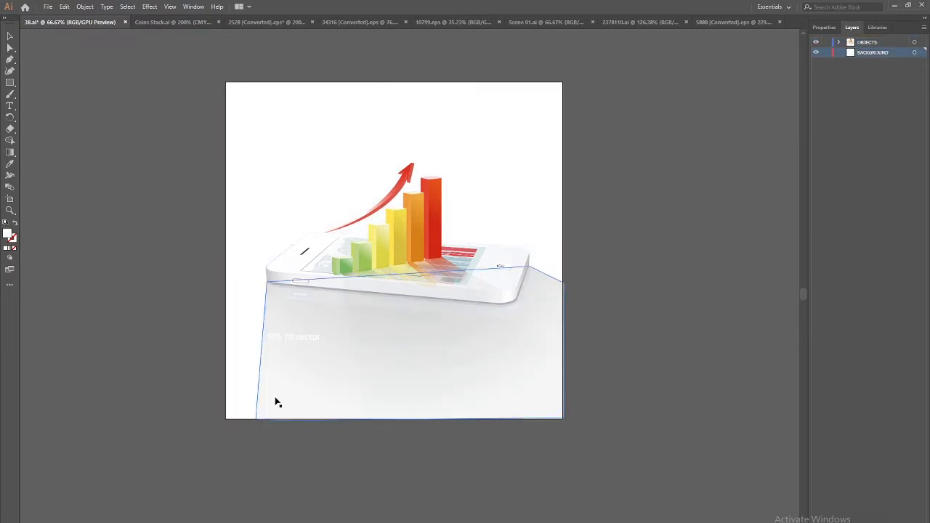
Delete the 'EPS 10 vector' text and zoom in on the phone bar chart
click(295, 350)
double_click(301, 345)
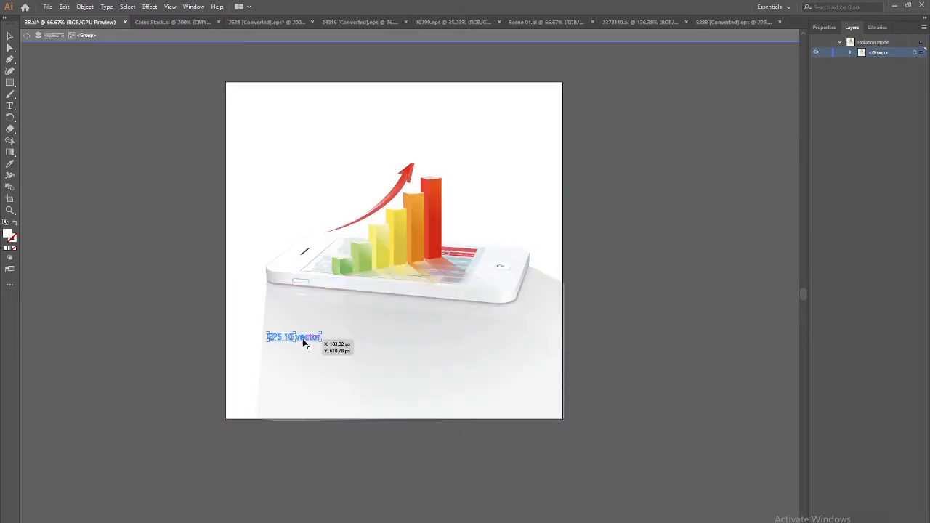
key(Delete)
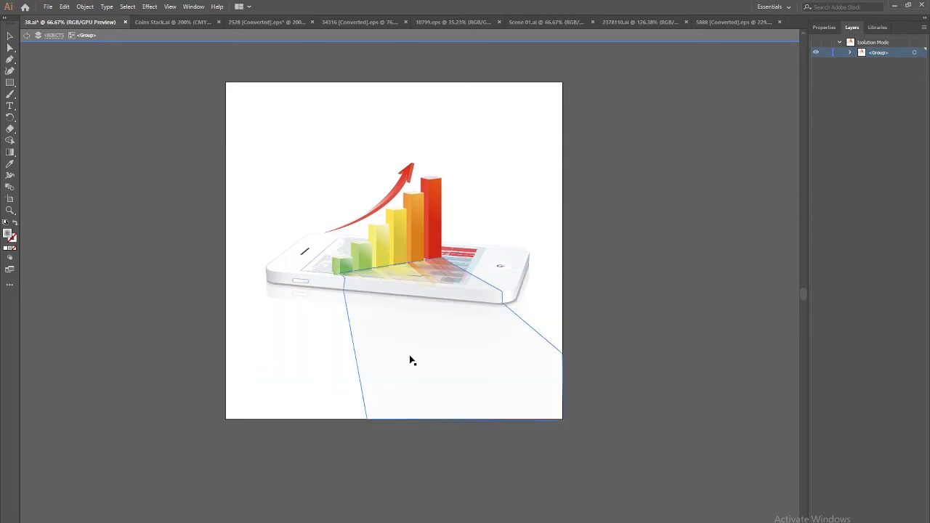
drag(353, 347, 388, 370)
key(ctrl+plus)
key(ctrl+plus)
space+drag(271, 391, 185, 440)
Move the red bar onto its own layer in place and hide that layer
click(443, 204)
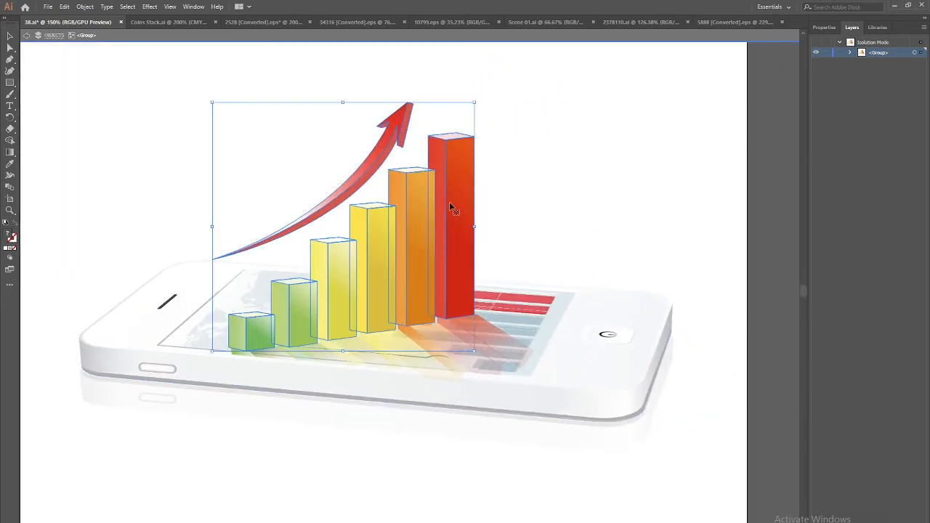
double_click(458, 233)
click(454, 254)
key(Delete)
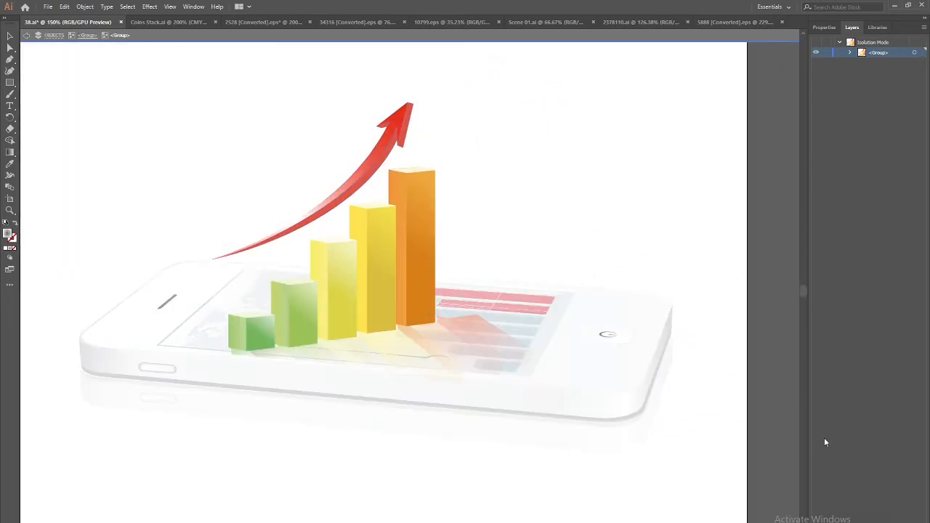
key(Escape)
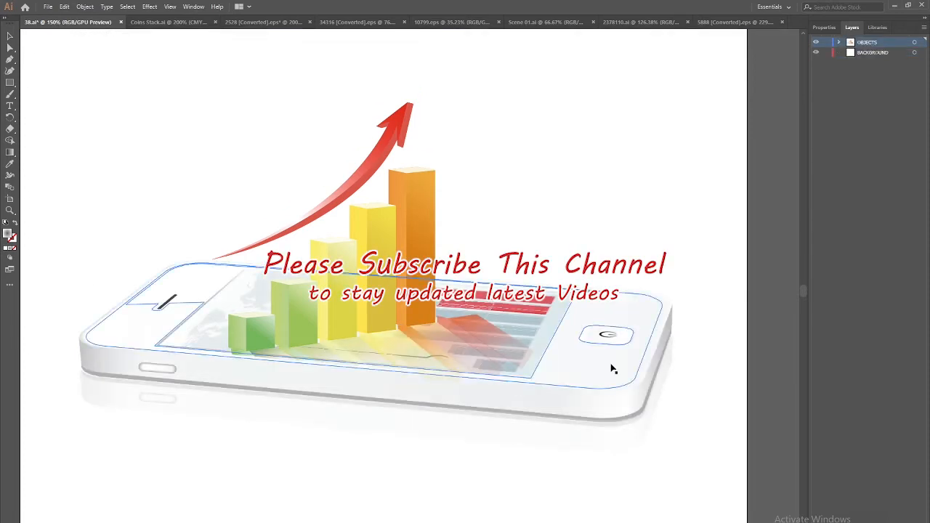
key(ctrl+f)
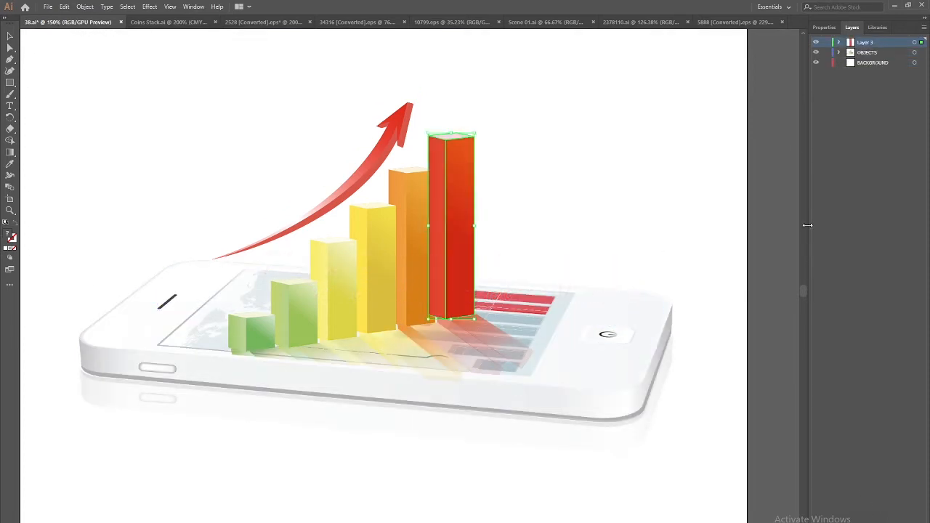
click(815, 42)
Move the orange bar onto a new layer with Paste in Place and hide it
double_click(425, 234)
click(426, 237)
double_click(426, 237)
click(426, 236)
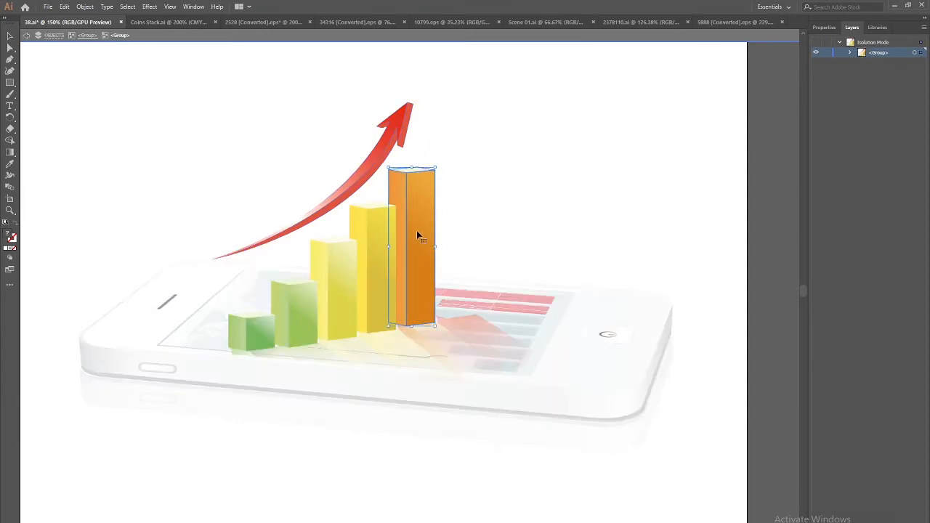
key(Delete)
click(26, 35)
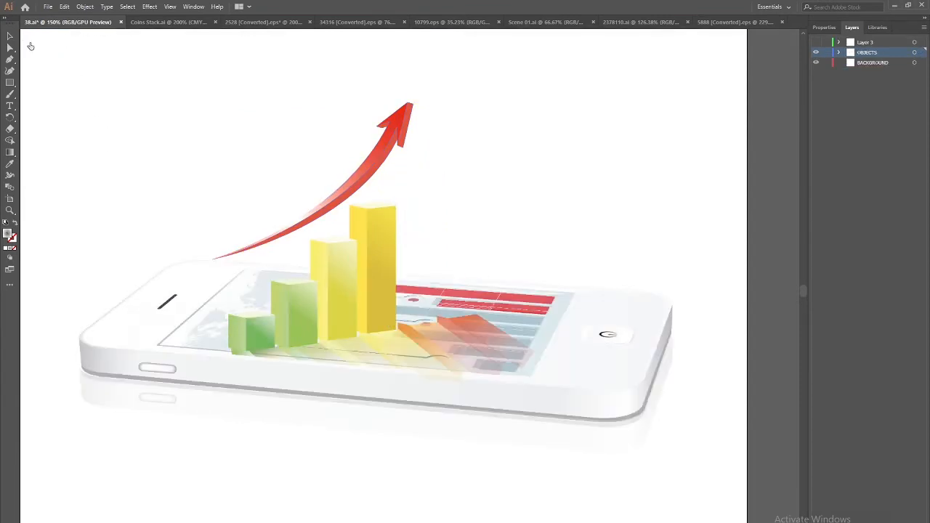
key(ctrl+l)
key(ctrl+f)
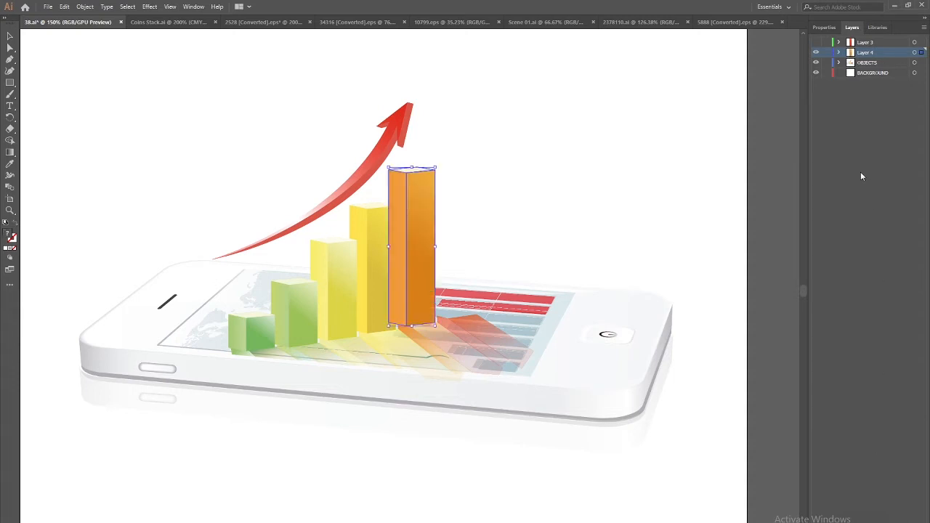
click(815, 53)
Cut the tallest yellow bar onto its own new layer in place and hide it
double_click(383, 265)
click(384, 267)
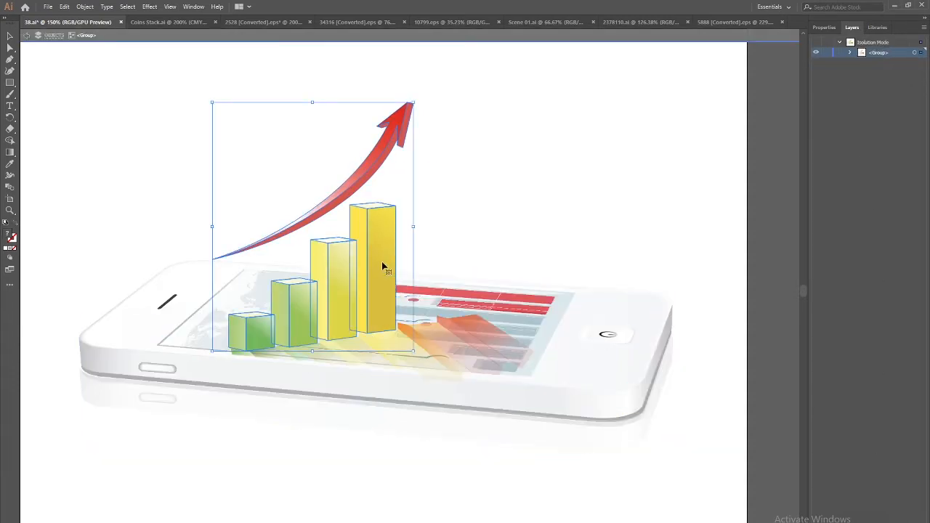
double_click(384, 267)
click(383, 267)
key(ctrl+x)
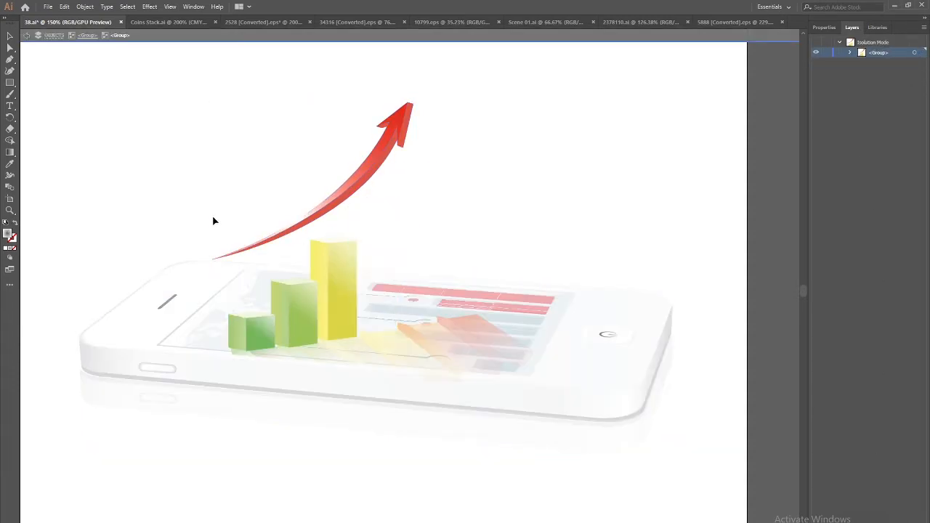
click(26, 34)
click(26, 34)
key(ctrl+l)
key(ctrl+f)
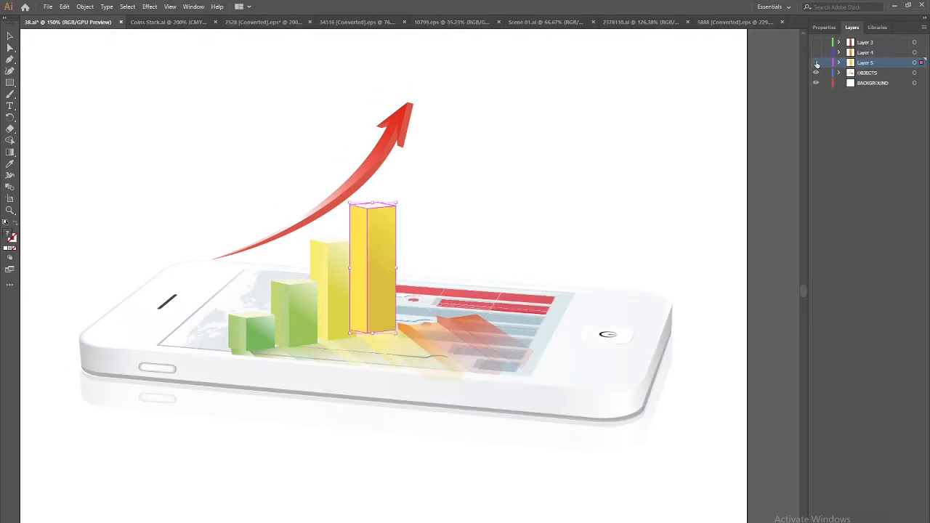
click(817, 64)
Move the remaining yellow bar onto a new layer in place and hide it
double_click(350, 301)
double_click(348, 274)
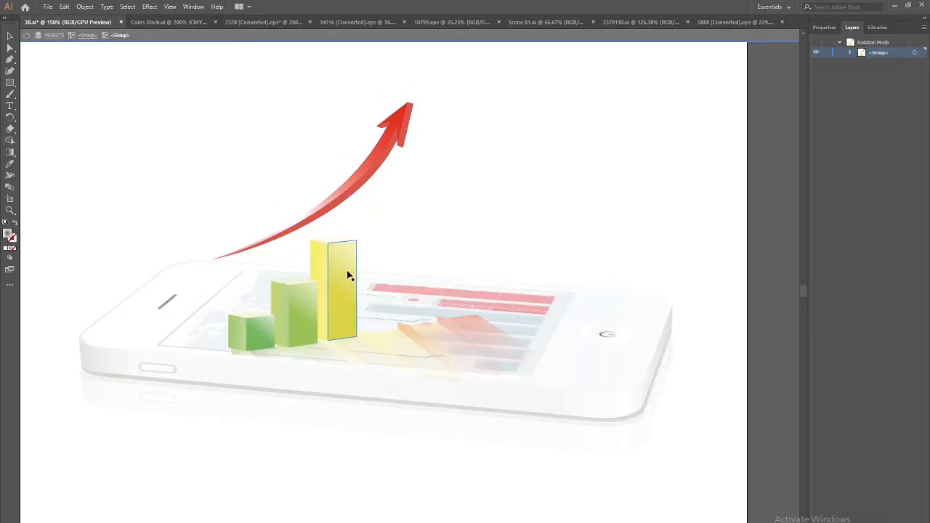
key(Delete)
click(26, 35)
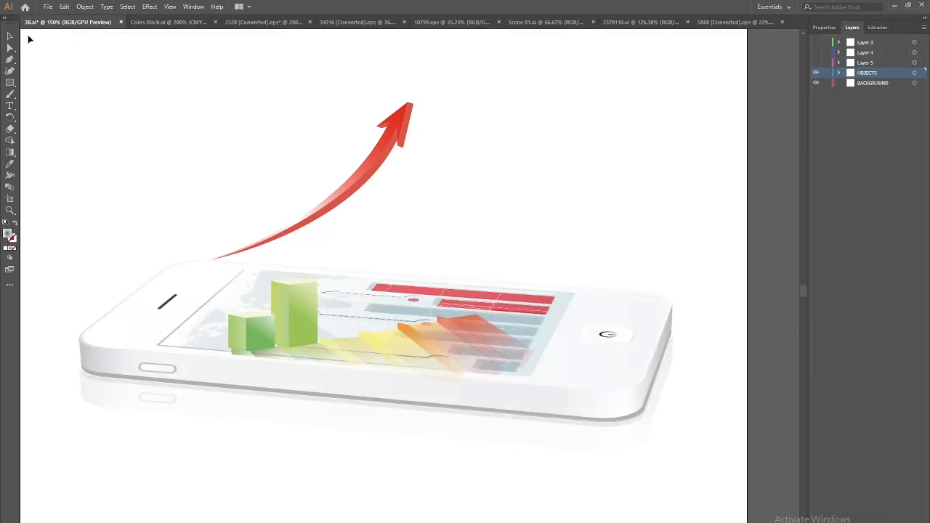
key(ctrl+l)
key(ctrl+f)
click(816, 74)
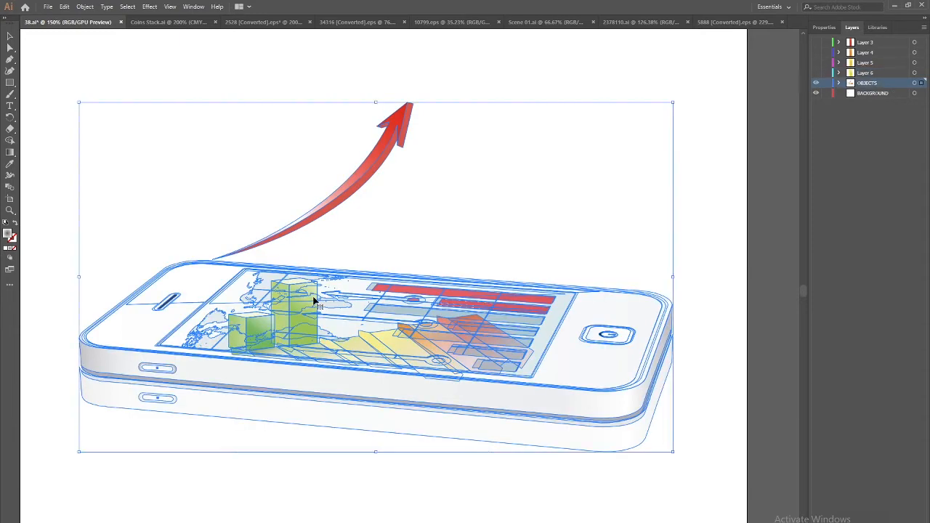
Move the tall green bar onto its own new layer in place and hide it
double_click(314, 301)
double_click(314, 300)
click(313, 300)
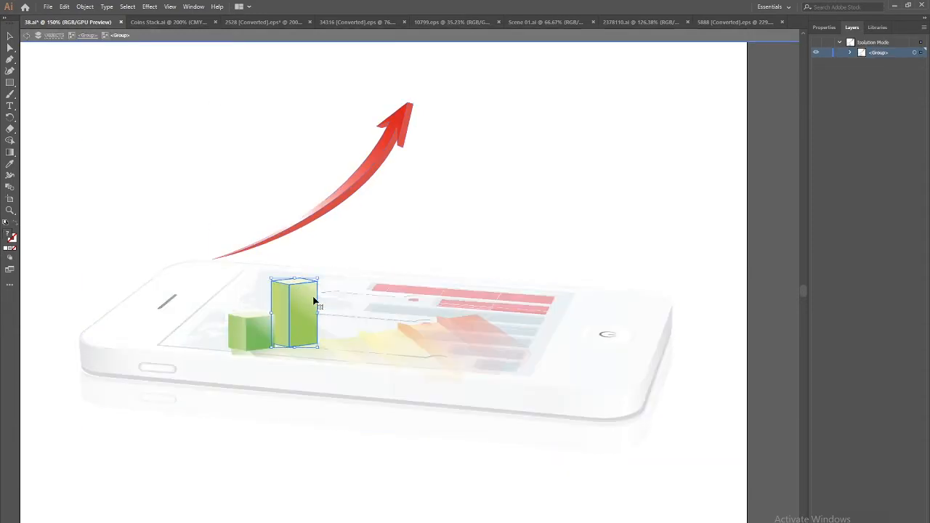
key(Delete)
click(37, 37)
click(37, 36)
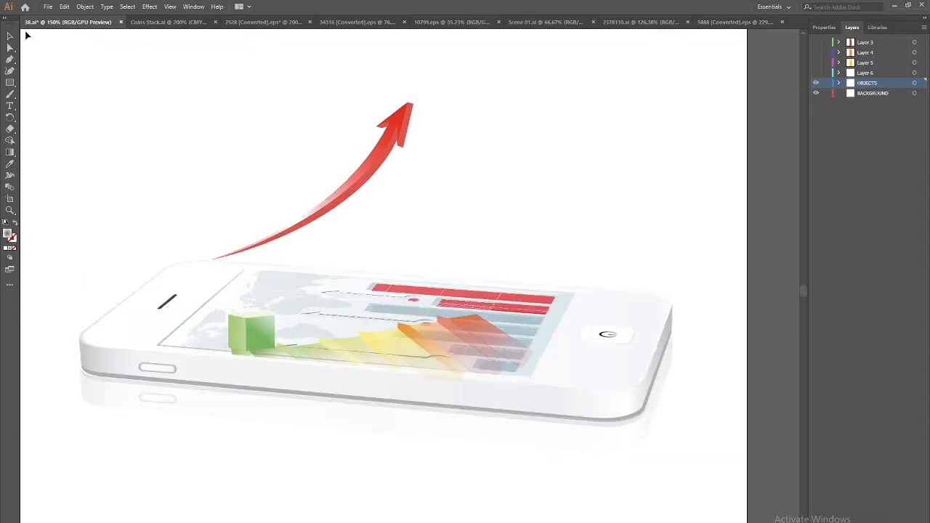
key(ctrl+l)
key(ctrl+f)
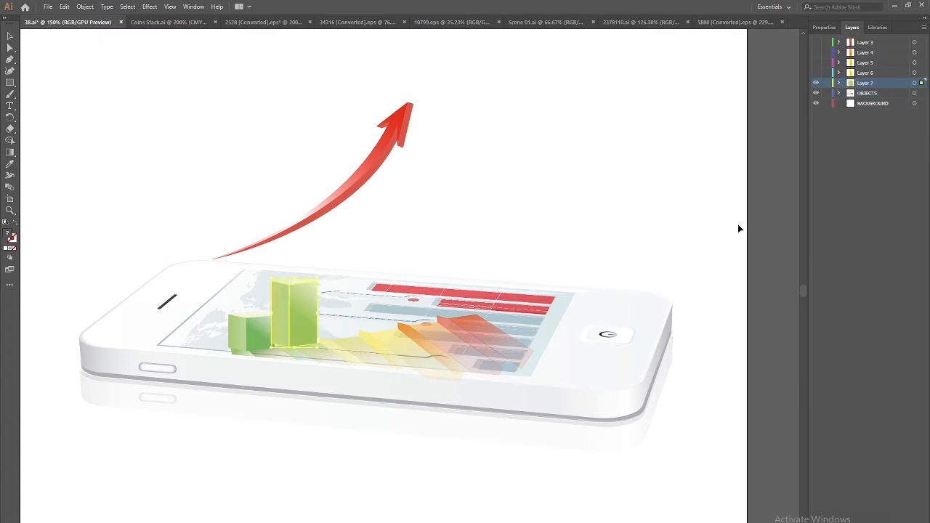
click(815, 83)
Move the green cube onto a new layer with Paste in Place
double_click(253, 331)
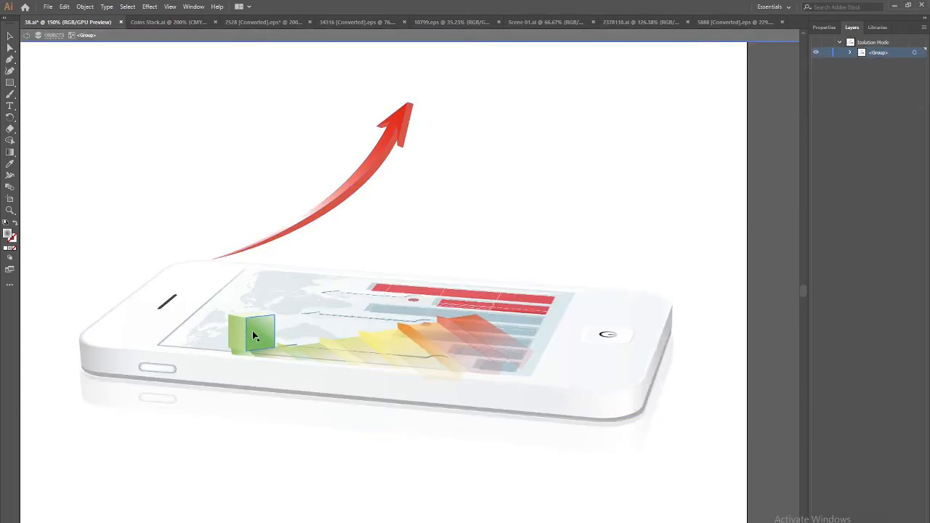
double_click(252, 331)
click(252, 331)
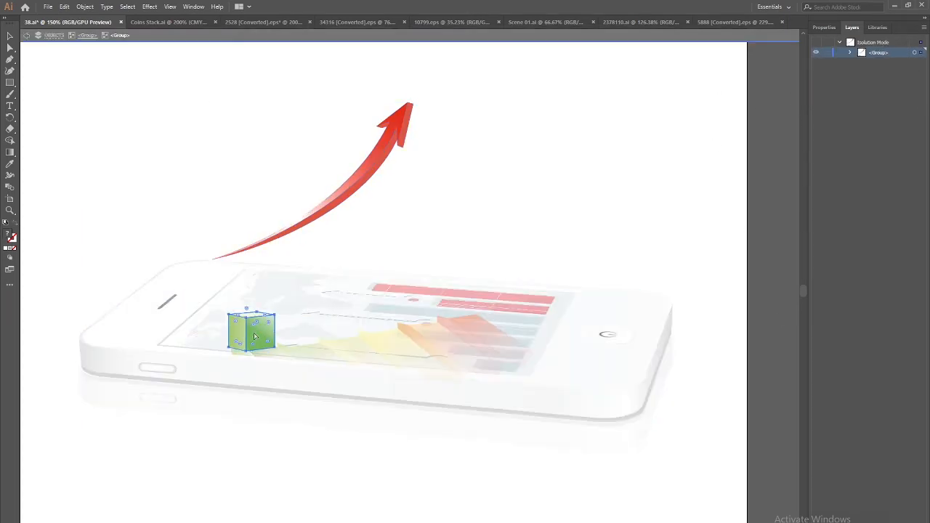
key(ctrl+x)
triple_click(27, 36)
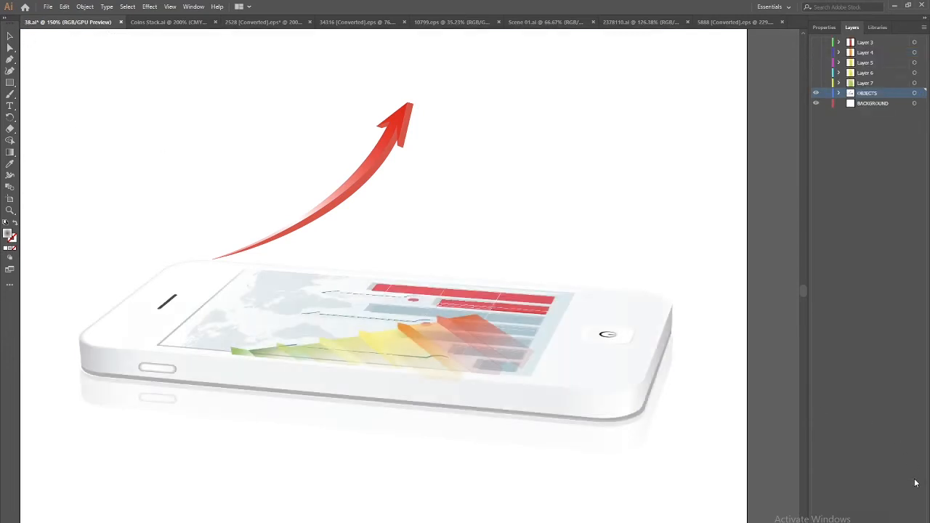
key(ctrl+l)
key(ctrl+f)
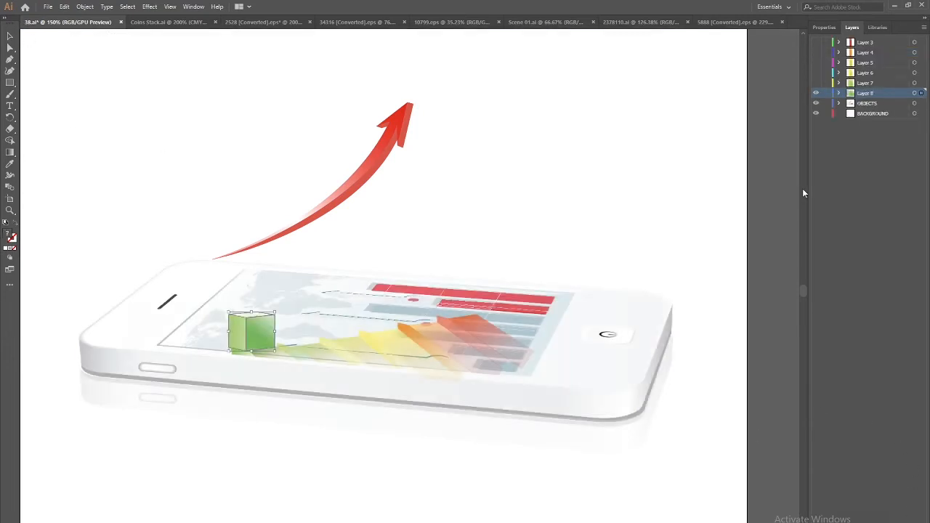
Remove the bar reflections from the phone screen
click(546, 259)
click(474, 331)
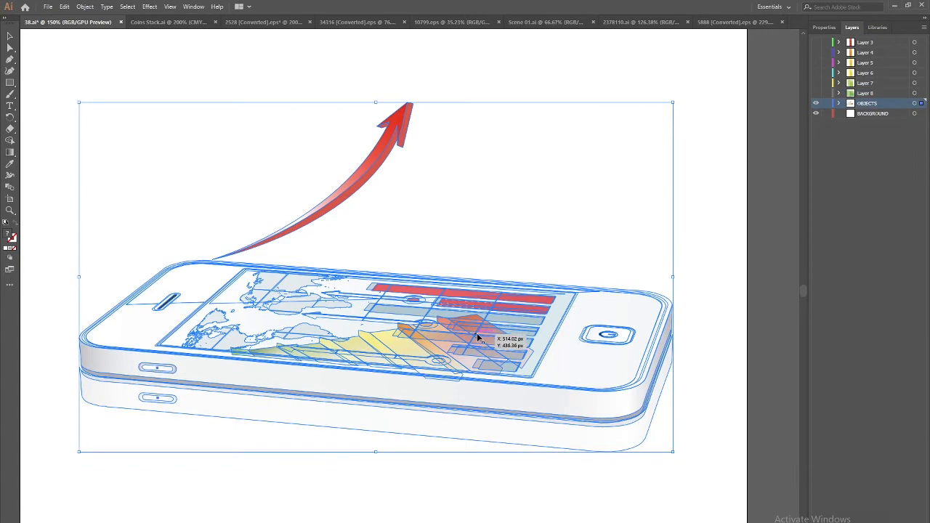
double_click(476, 333)
click(478, 338)
key(ctrl+x)
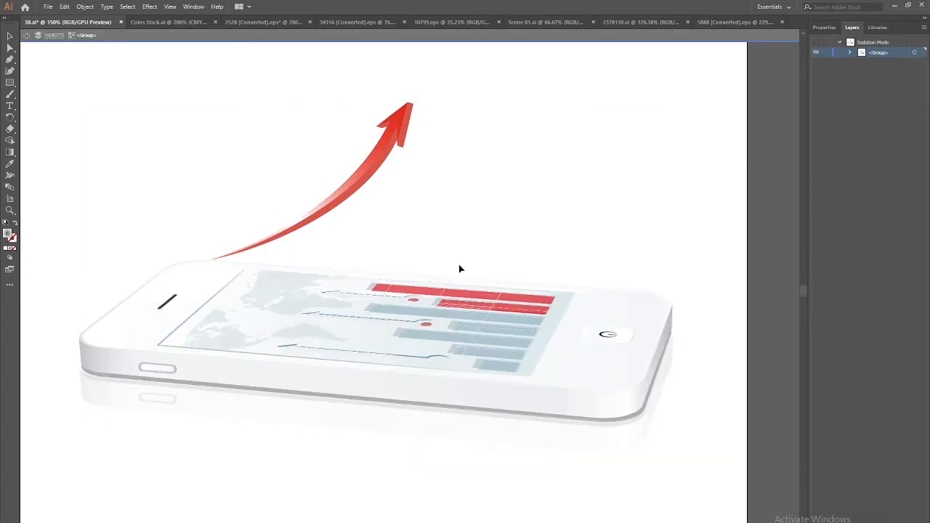
Cut the red arrow out of the chart and place it on its own layer
click(377, 158)
key(Delete)
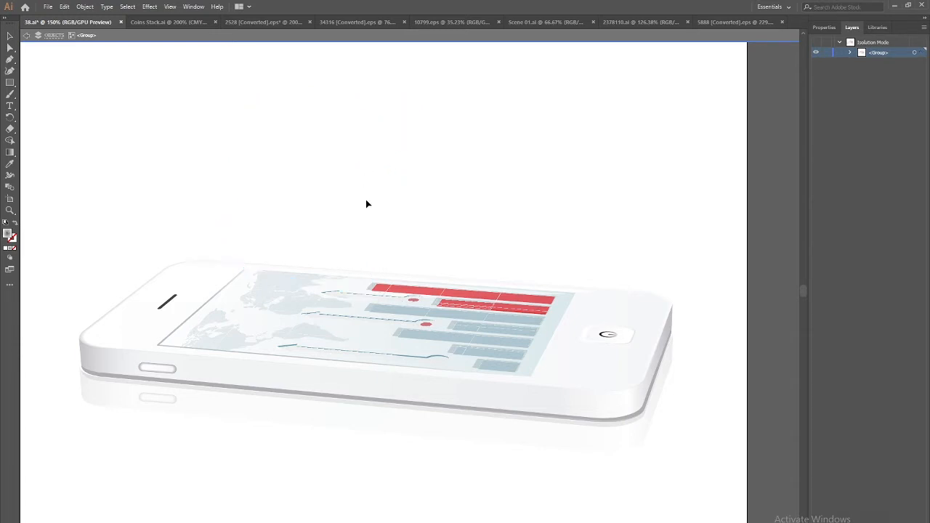
click(26, 35)
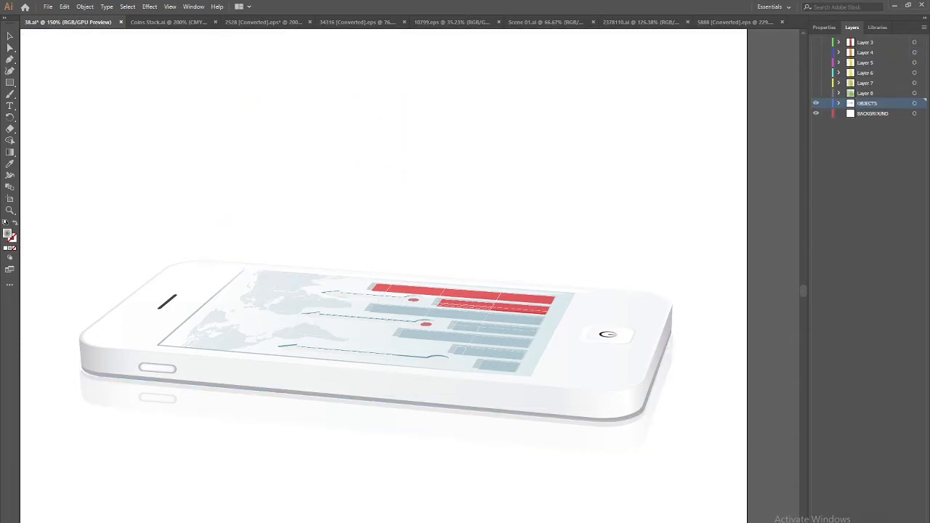
key(ctrl+z)
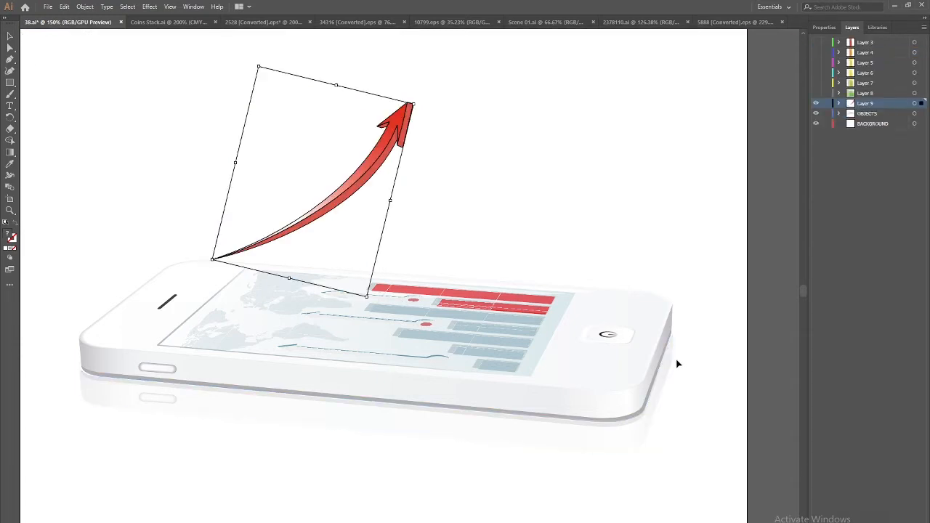
Hide the red arrow's layer, then isolate and select the phone's reflection piece
click(815, 105)
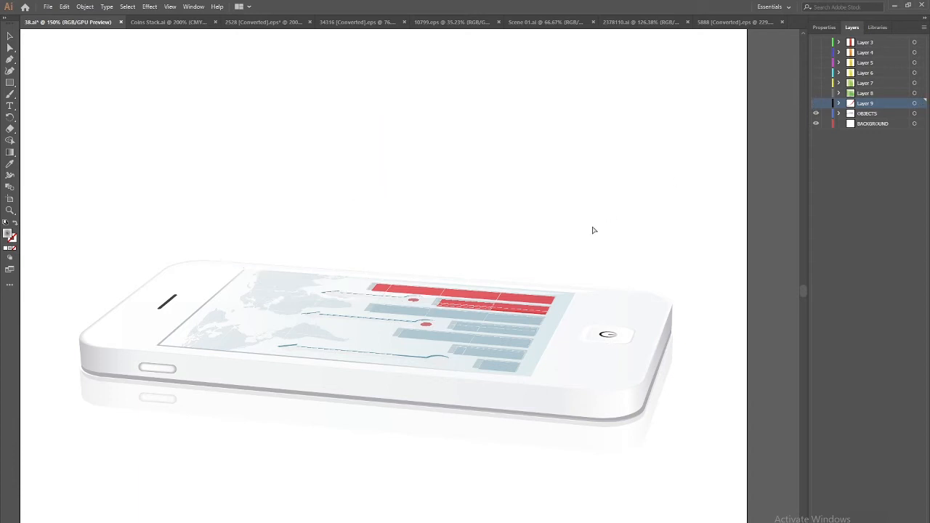
key(ctrl+1)
drag(461, 370, 454, 312)
click(465, 338)
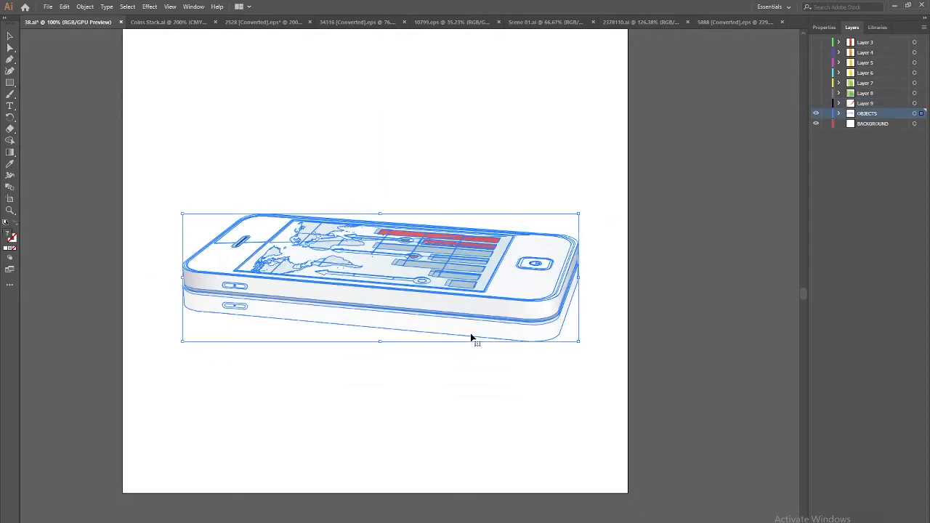
double_click(471, 334)
click(476, 330)
double_click(482, 333)
click(484, 332)
drag(484, 332, 494, 390)
key(ctrl+z)
Select the whole reflection group, nudging its top edge at the phone's left end
shift+click(234, 305)
drag(547, 334, 570, 394)
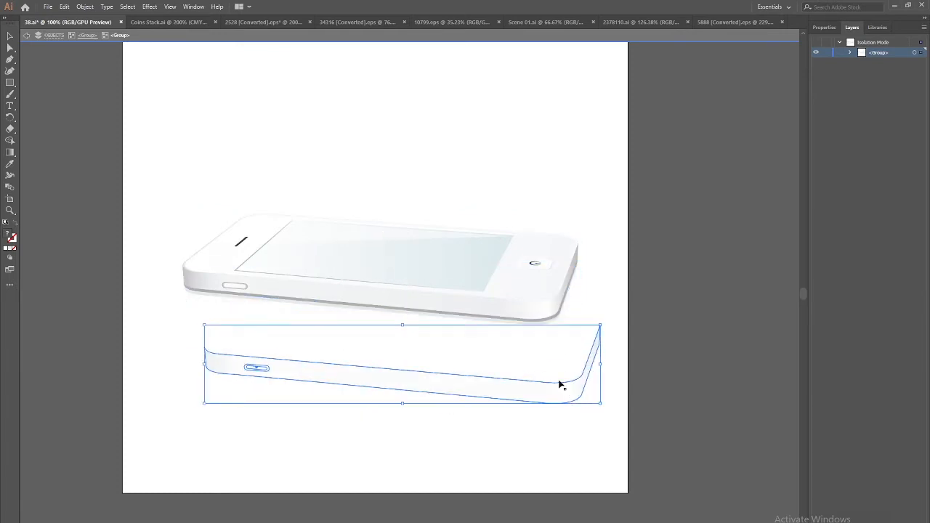
key(a)
key(ctrl+z)
click(513, 350)
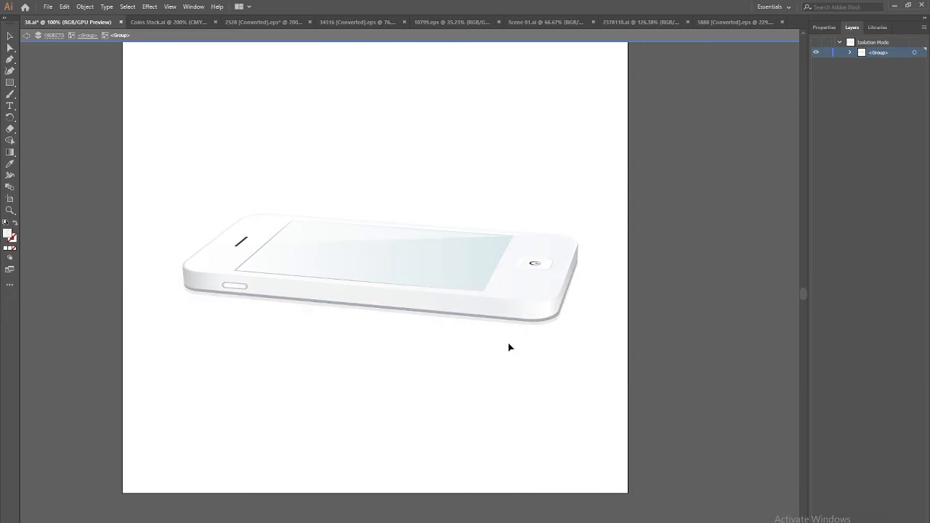
key(ctrl+a)
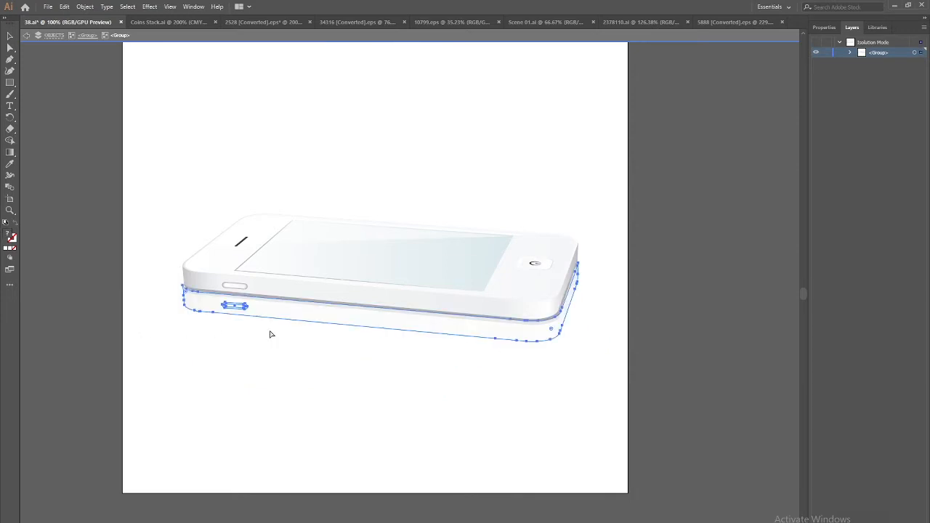
key(ctrl+plus)
key(ctrl+plus)
drag(157, 323, 271, 327)
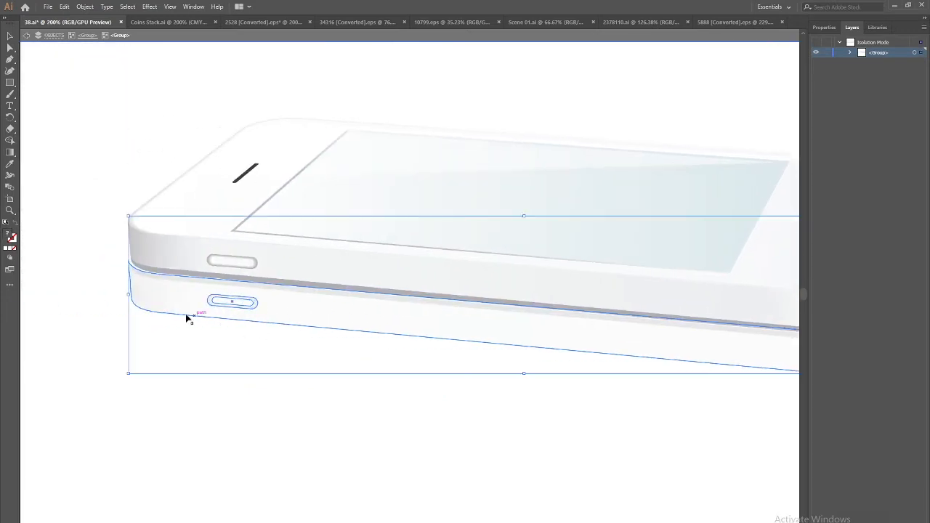
click(228, 366)
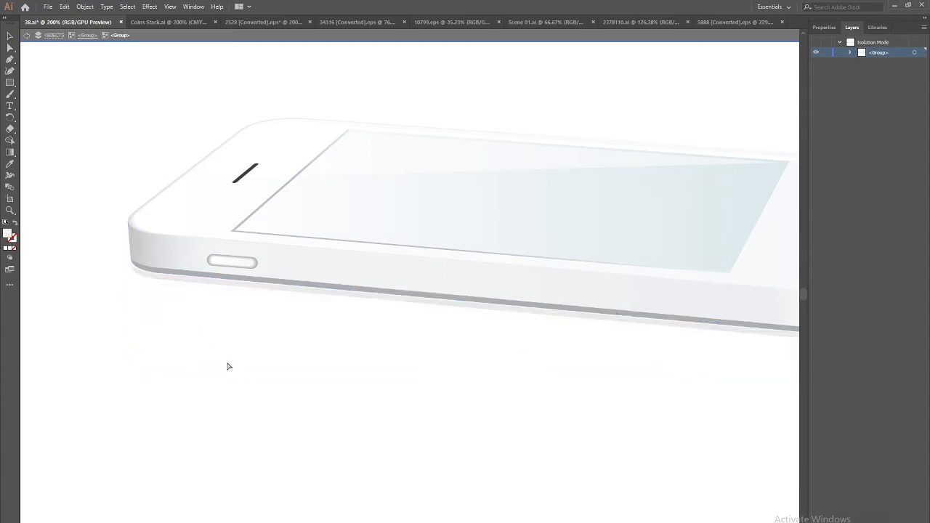
key(ctrl+a)
drag(165, 283, 164, 279)
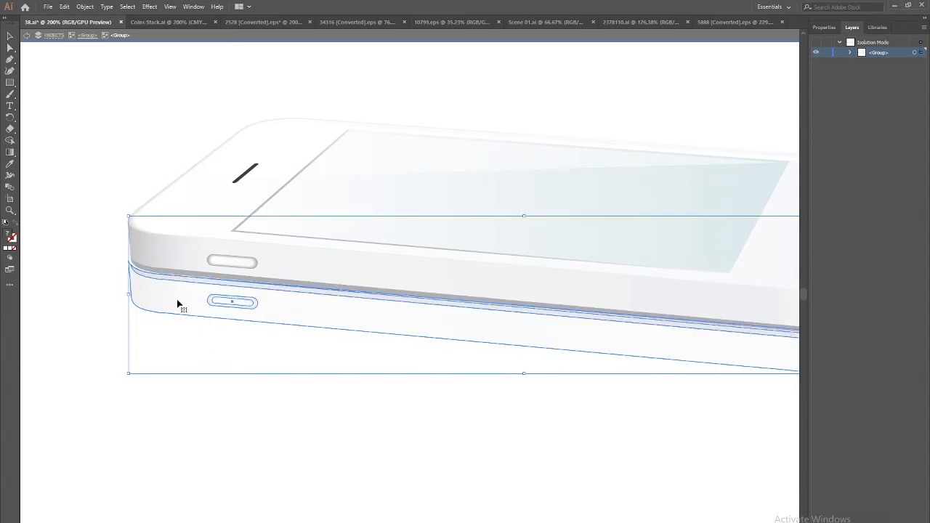
click(209, 378)
key(ctrl+minus)
key(ctrl+minus)
key(ctrl+minus)
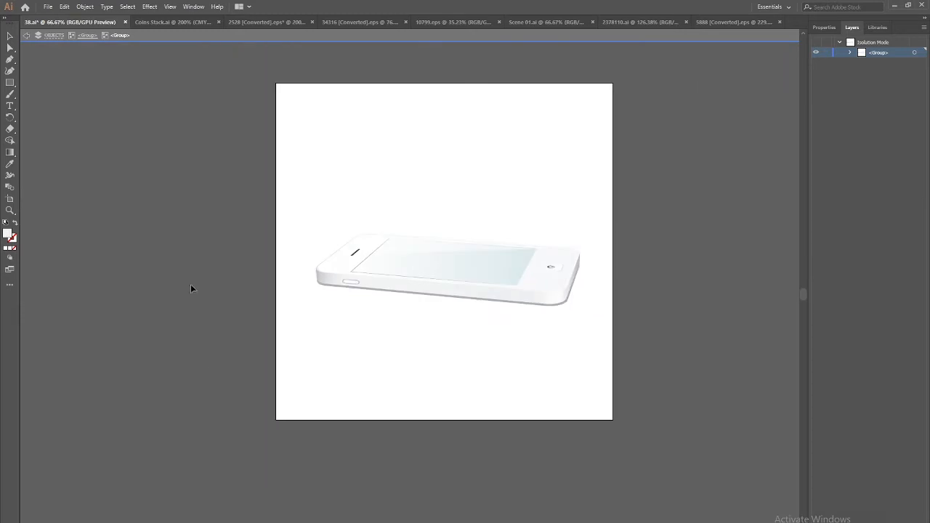
Paste the reflection in place onto a new Layer 10
click(25, 38)
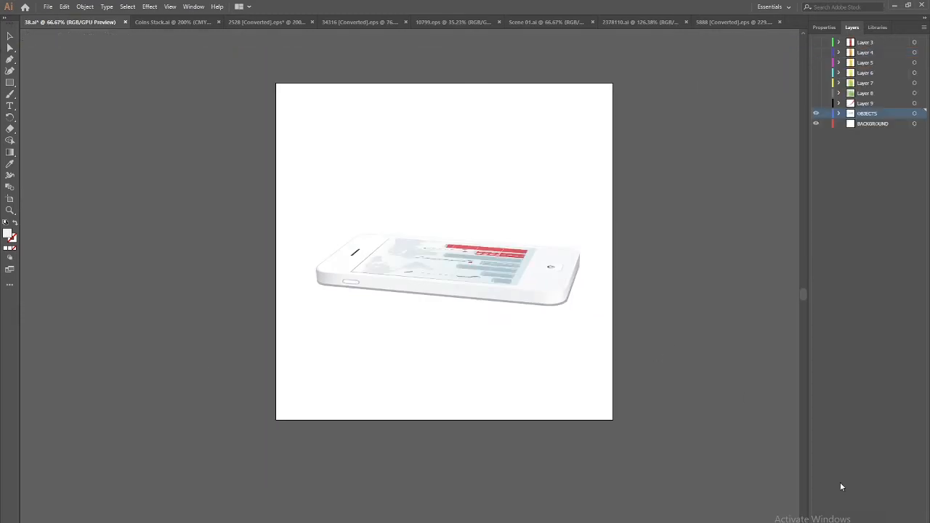
key(ctrl+l)
key(ctrl+f)
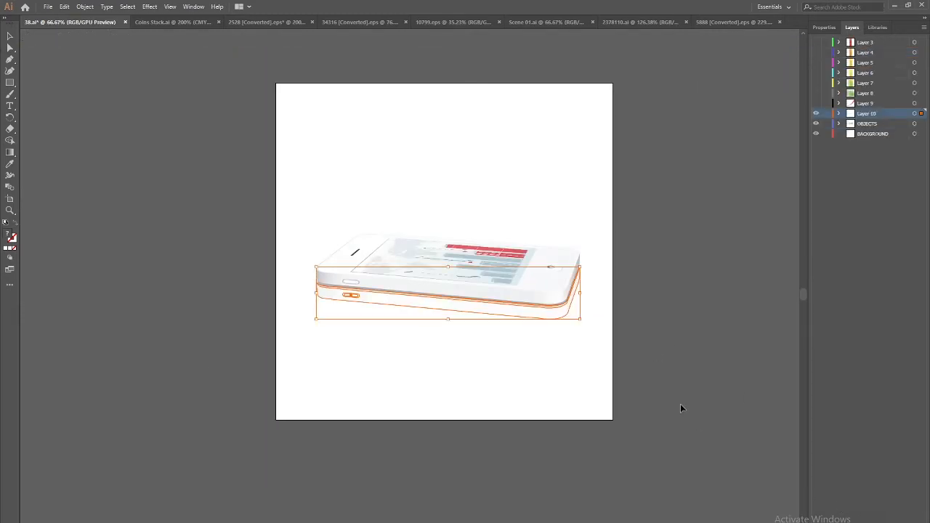
Make Layers 3 through 9 visible again
drag(540, 370, 504, 424)
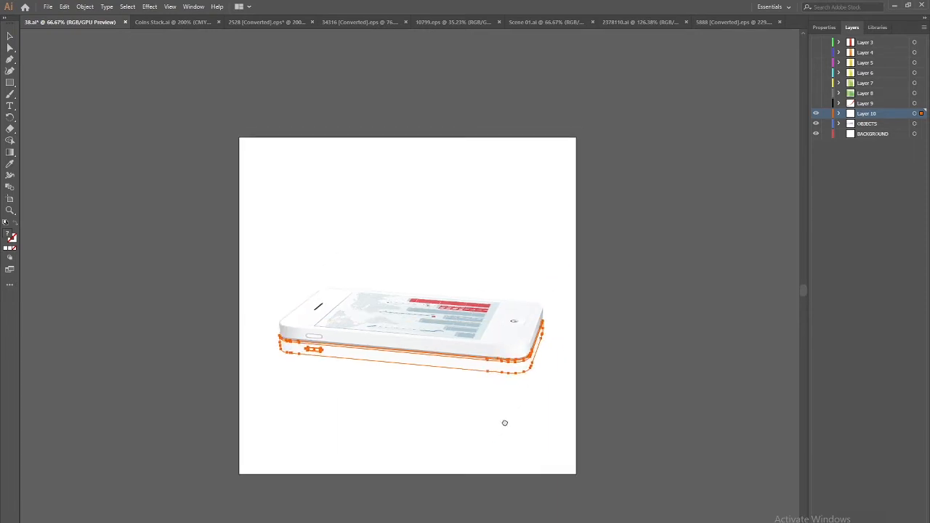
click(10, 37)
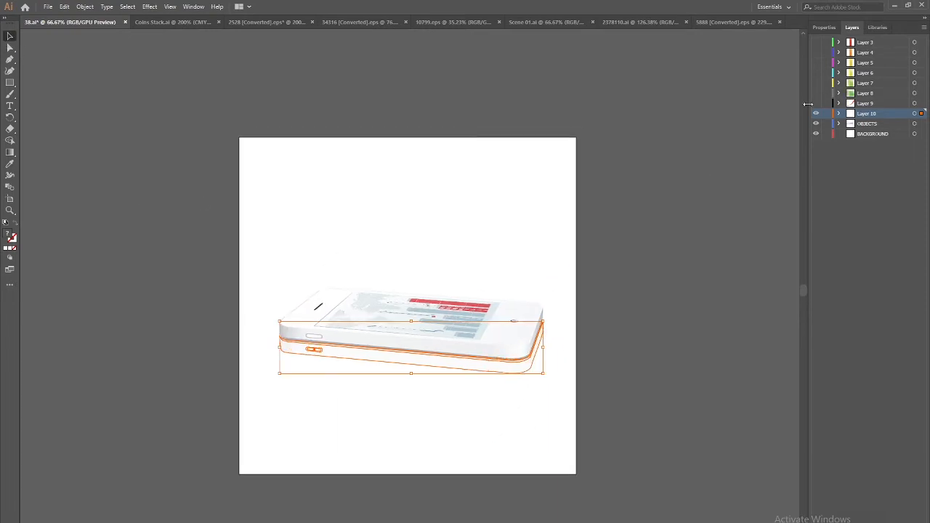
drag(819, 106, 819, 42)
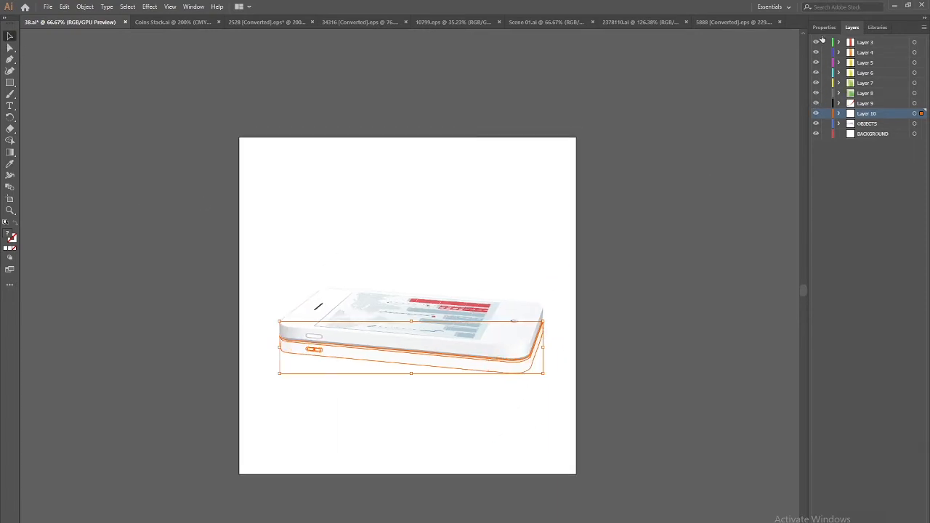
Restack Layers 3–7 beneath Layer 8 in descending order, then bring up Save As
click(519, 228)
click(448, 277)
drag(867, 42, 879, 100)
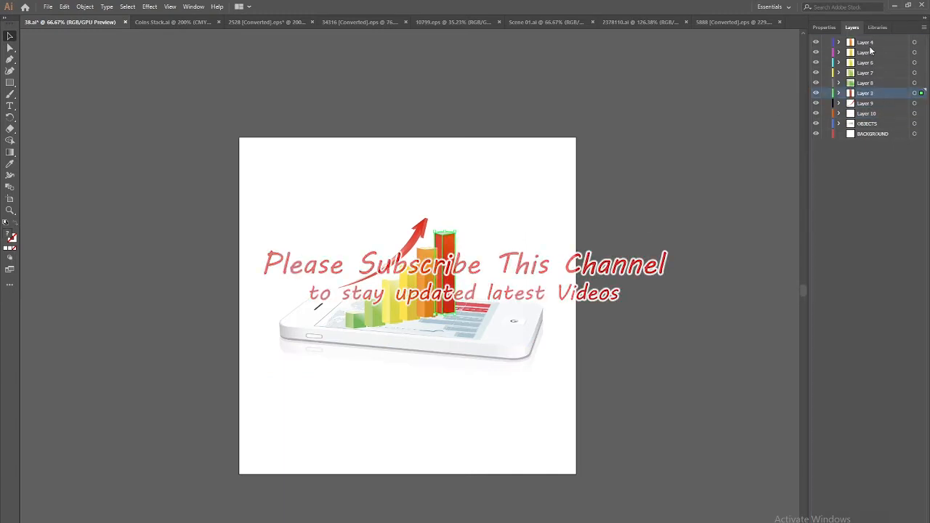
double_click(868, 43)
drag(868, 43, 872, 88)
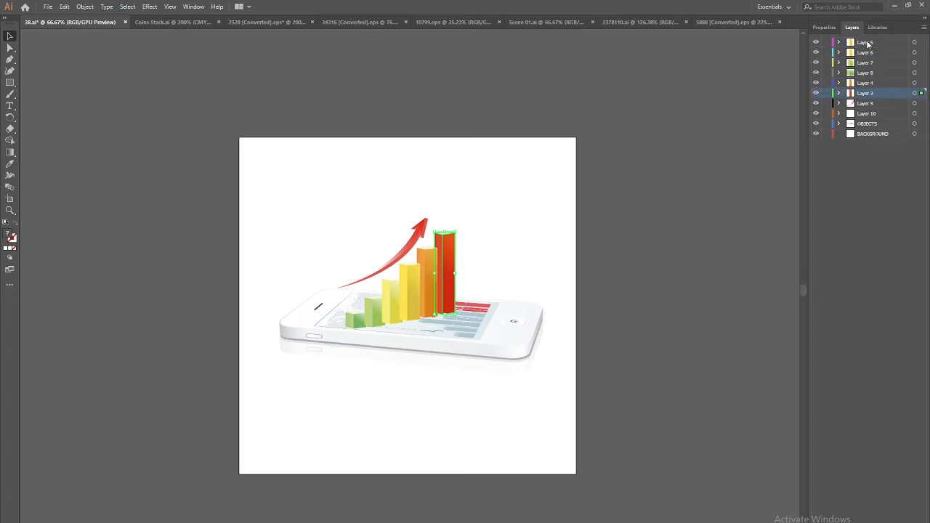
drag(868, 44, 872, 79)
mouse_move(869, 46)
mouse_down()
mouse_move(871, 68)
mouse_move(869, 56)
mouse_up()
click(867, 45)
click(592, 348)
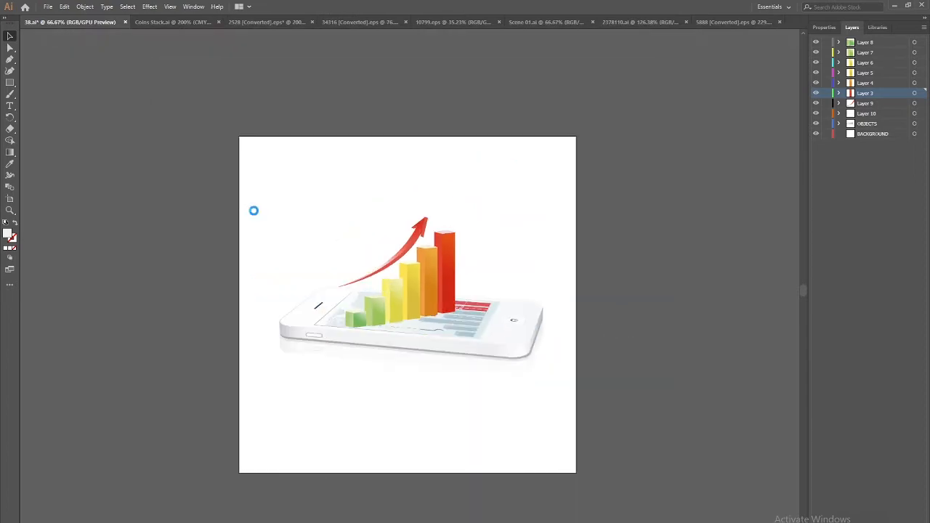
key(ctrl+shift+s)
Save the file as 'CELL PHONE gRAPH' in Assets > Ae, accepting the Illustrator Options
click(202, 25)
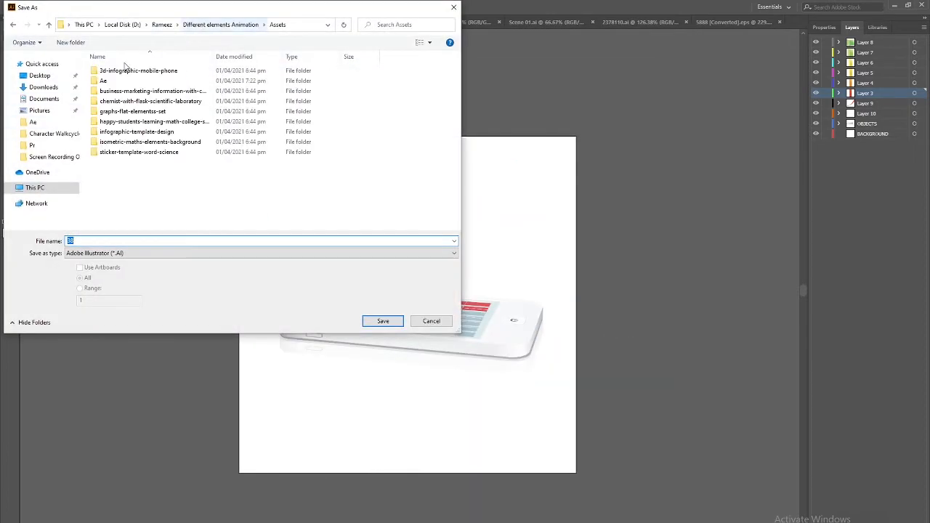
double_click(105, 81)
text(cELL PHONE gRAPH)
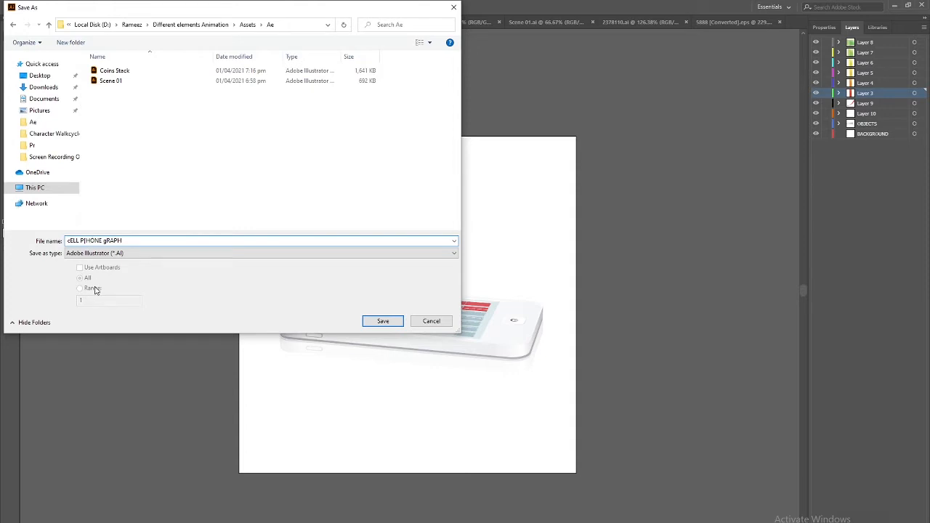
key(BackSpace)
key(Delete)
text(C)
click(380, 322)
click(495, 420)
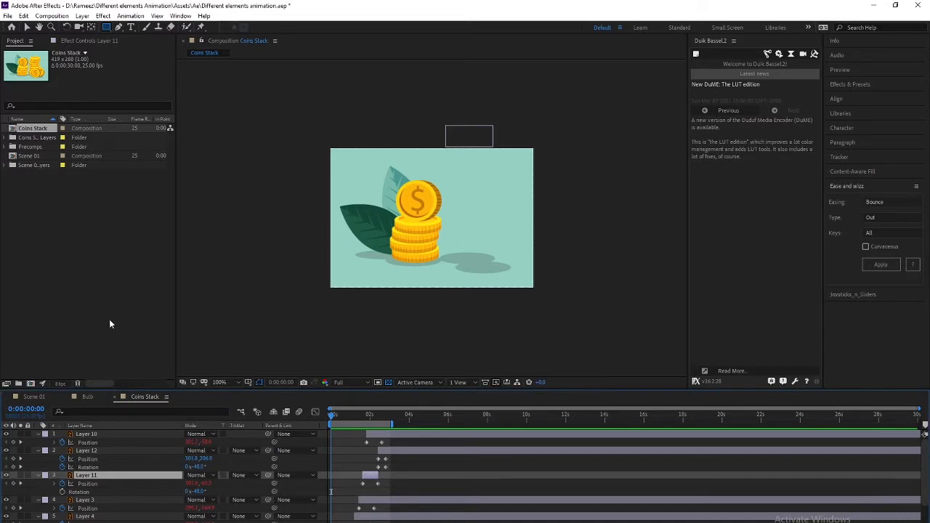
Import CELL PHONE gRAPH as Composition - Retain Layer Sizes and open the composition
double_click(133, 351)
click(126, 92)
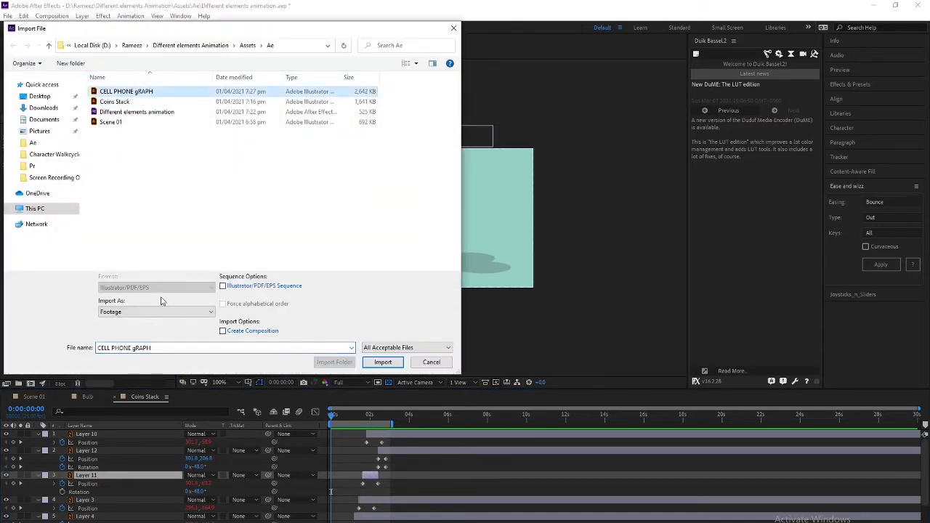
click(165, 312)
click(178, 327)
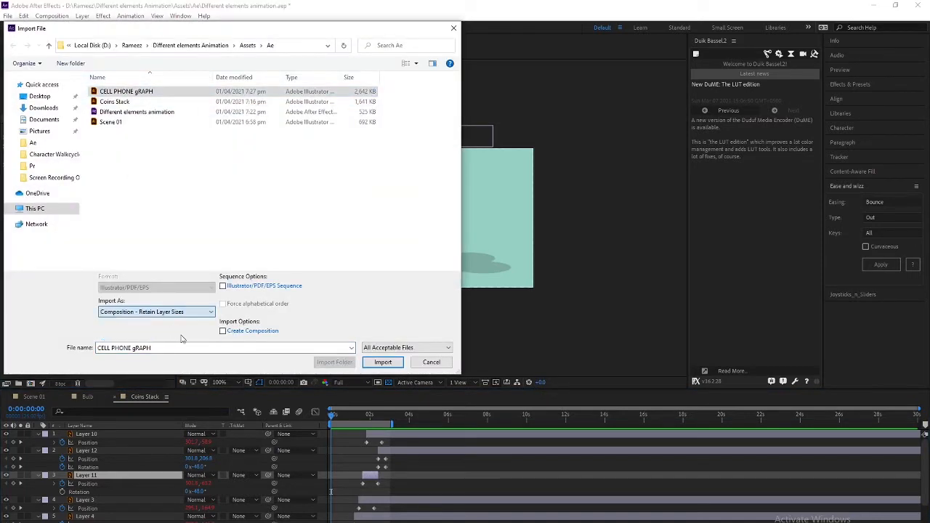
click(381, 362)
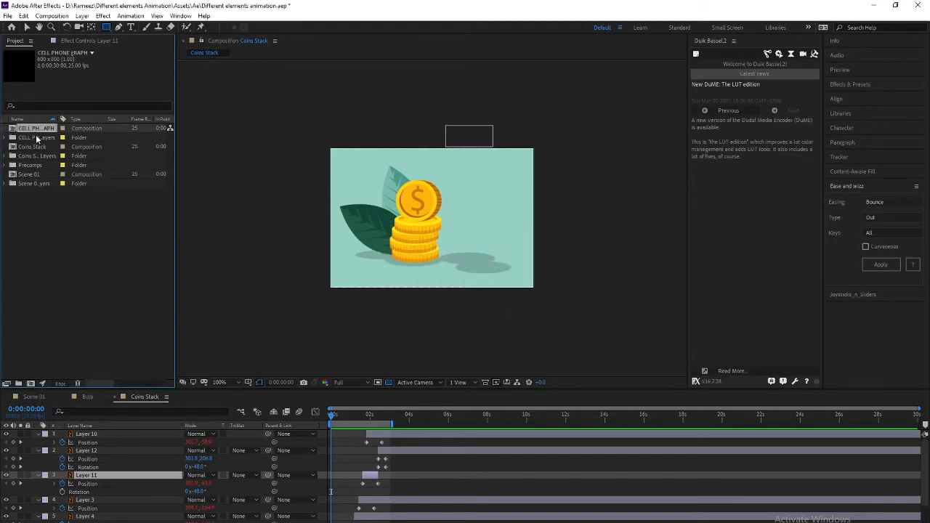
double_click(41, 129)
drag(417, 265, 462, 218)
Inspect the BACKGROUND, OBJECTS and Layer 10 layers and turn off the transparency grid
key(q)
click(85, 508)
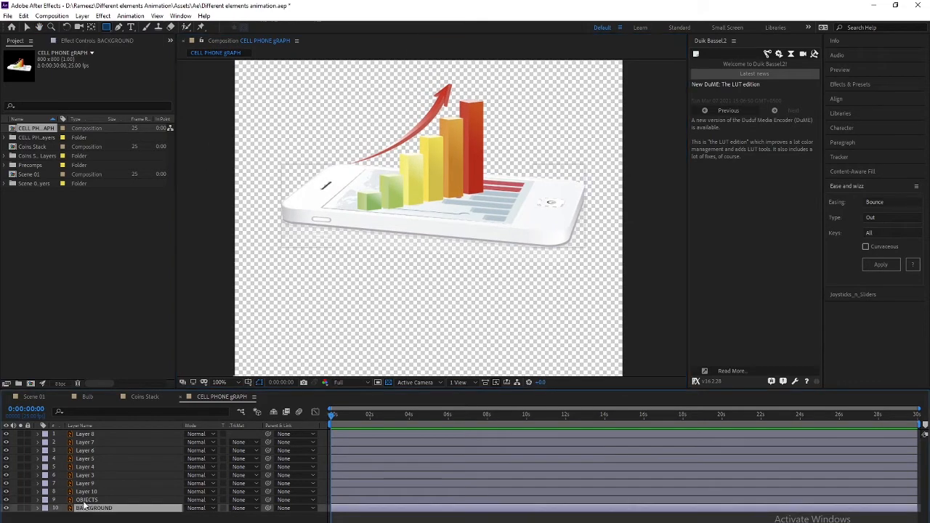
click(86, 501)
click(85, 492)
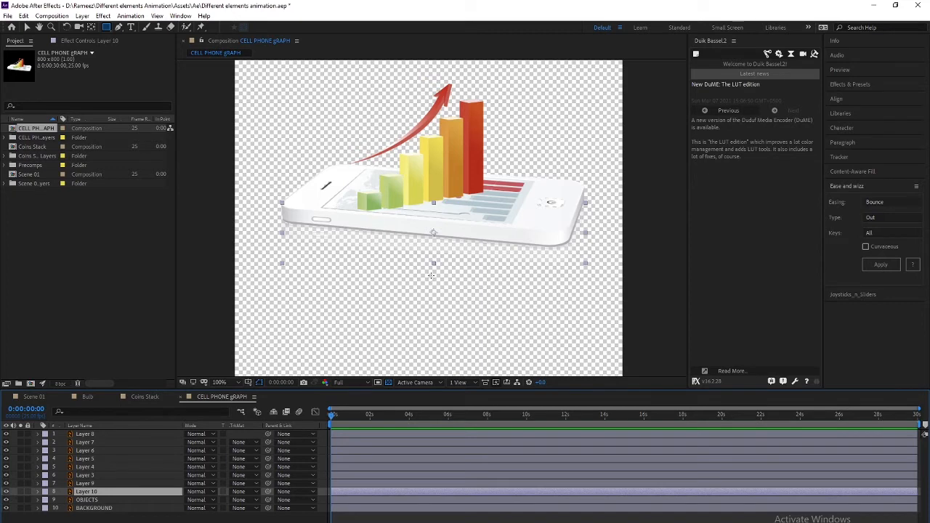
drag(432, 279, 451, 291)
click(389, 382)
click(460, 291)
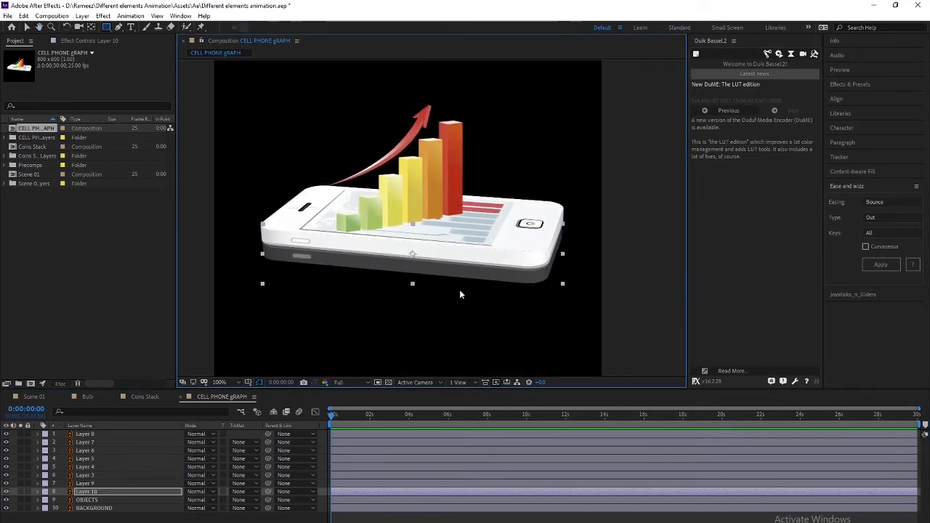
Inspect Layers 9, 3 and 10, toggle OBJECTS visibility off and on, then select Layer 10 too
click(97, 484)
click(94, 477)
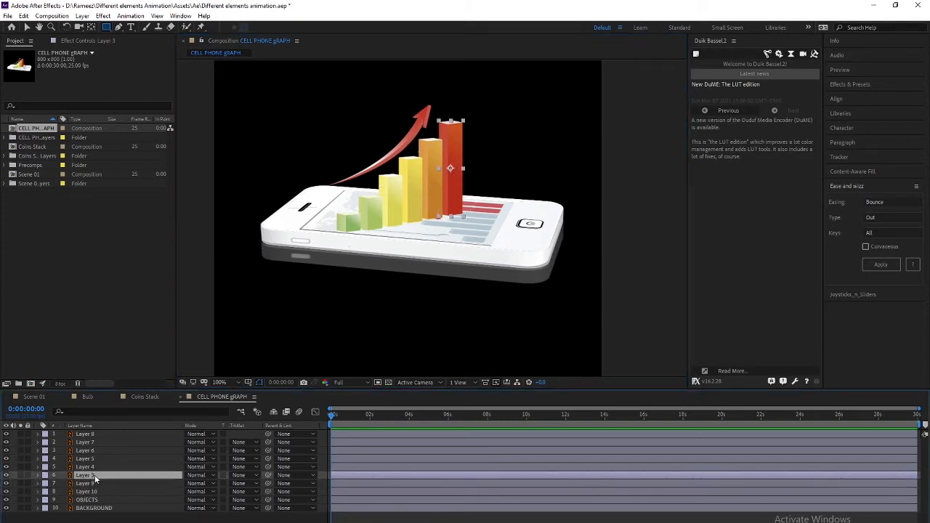
click(93, 492)
click(91, 484)
click(91, 500)
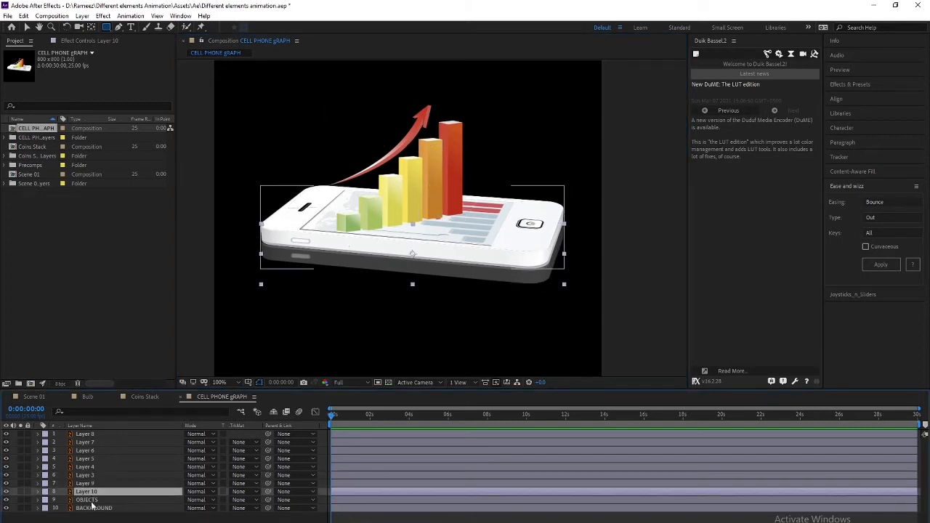
click(6, 500)
click(5, 500)
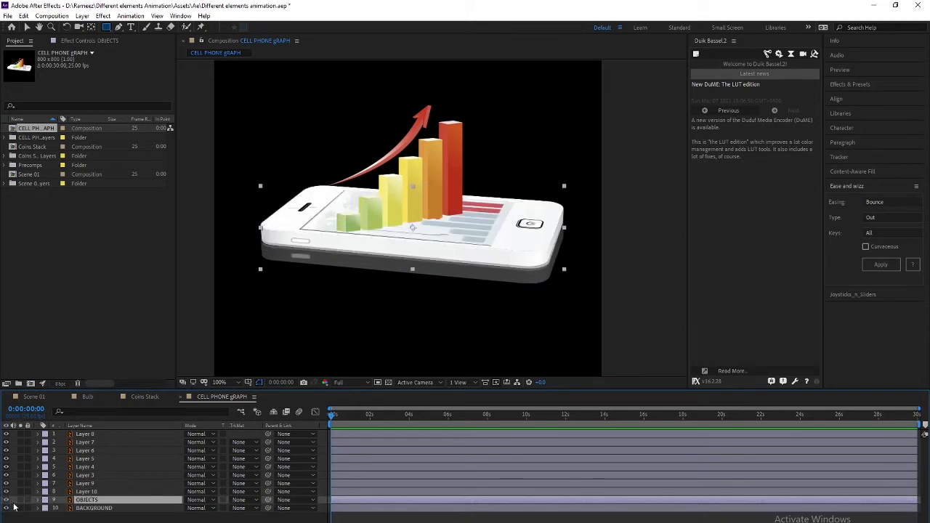
ctrl+click(86, 492)
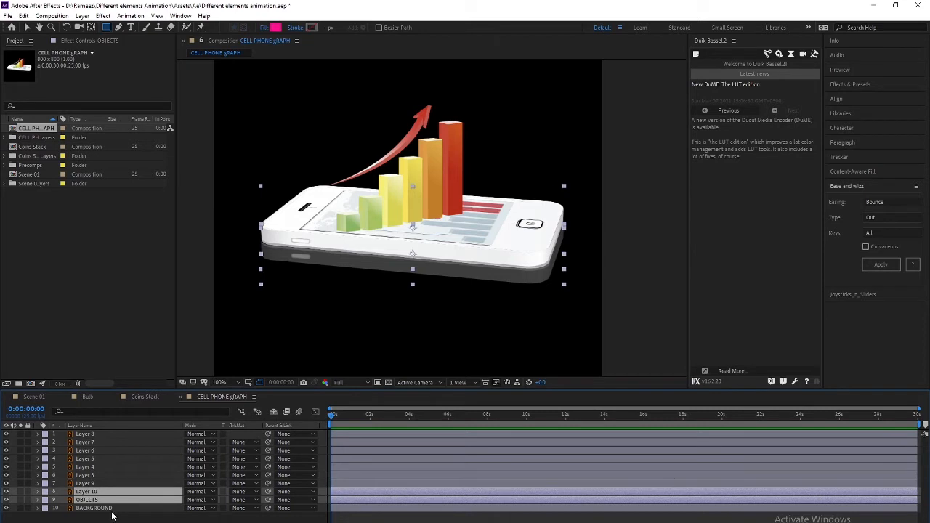
Give the Position keyframes of Layer 10 and OBJECTS an Expo Out ease
key(p)
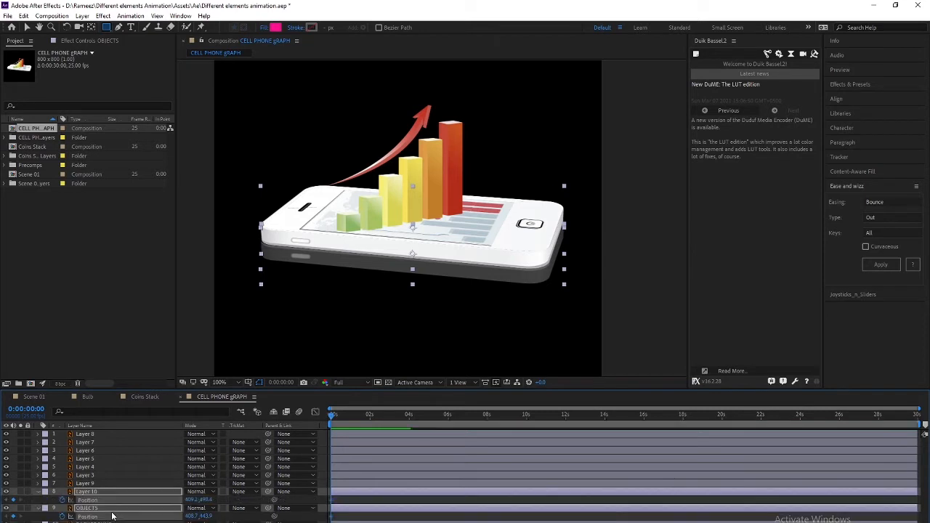
key(shift+Page_Down)
drag(347, 416, 313, 424)
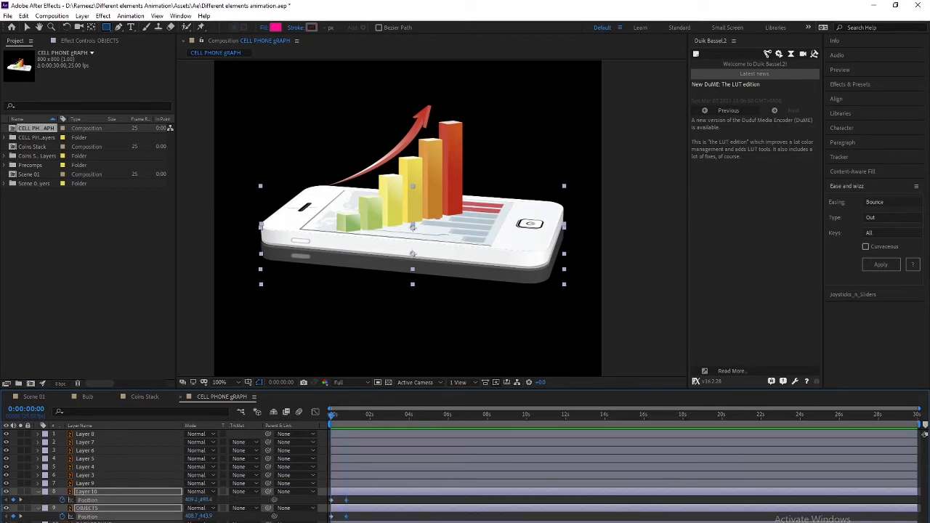
drag(358, 500, 310, 520)
click(869, 203)
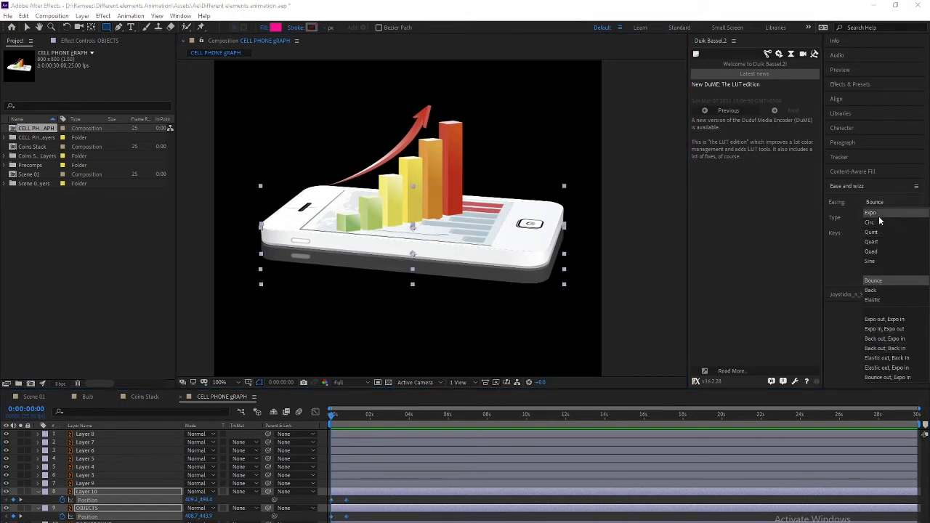
click(879, 213)
click(881, 265)
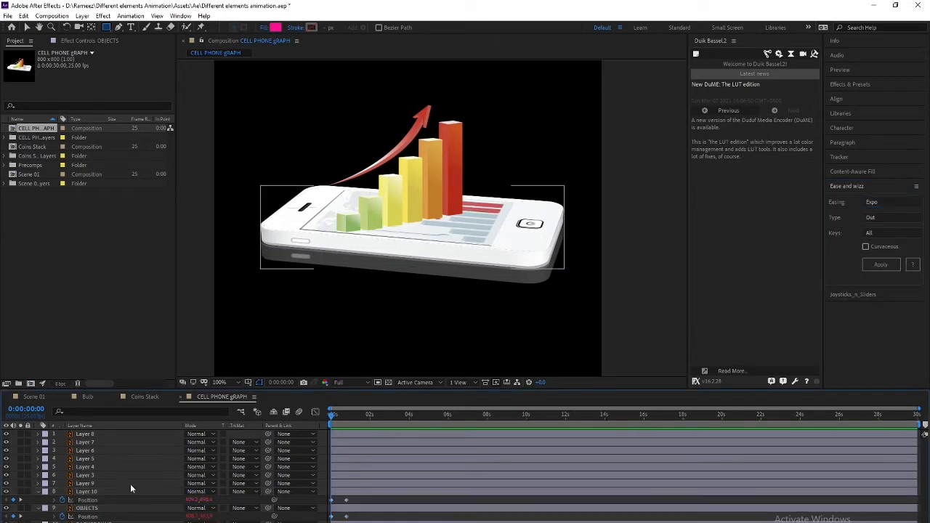
Zoom the viewer to 50% and preview the phone sliding into place
click(89, 508)
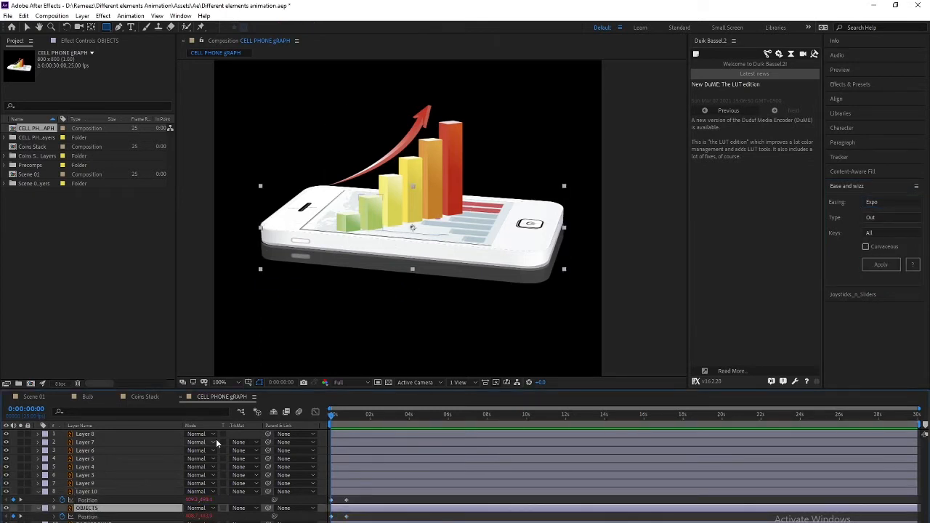
key(comma)
key(space)
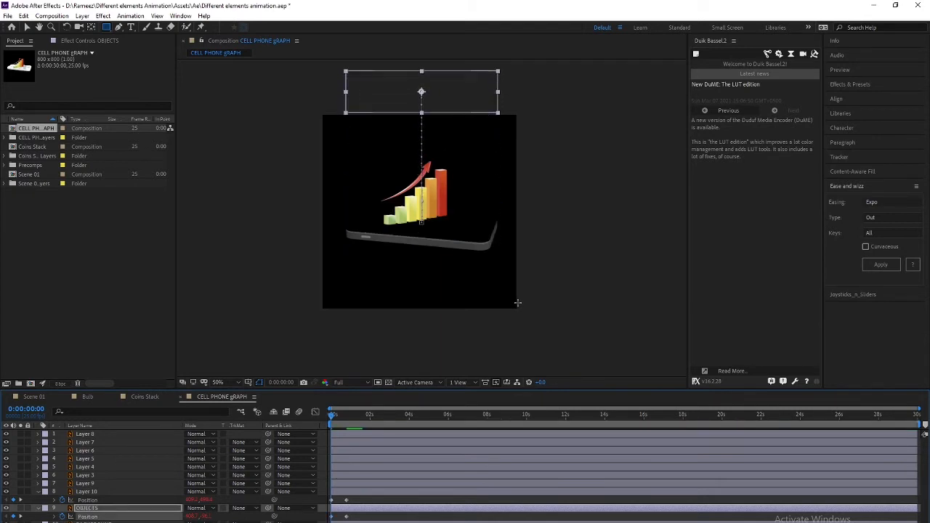
click(87, 492)
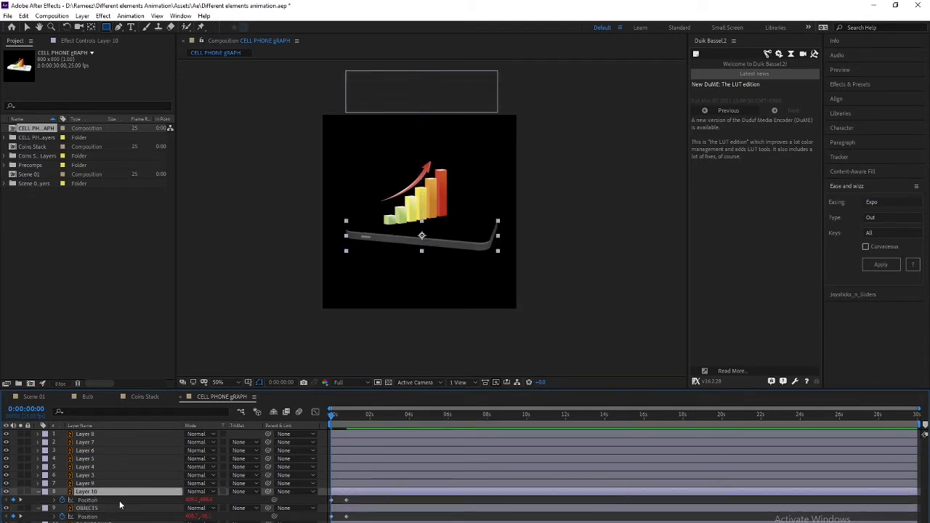
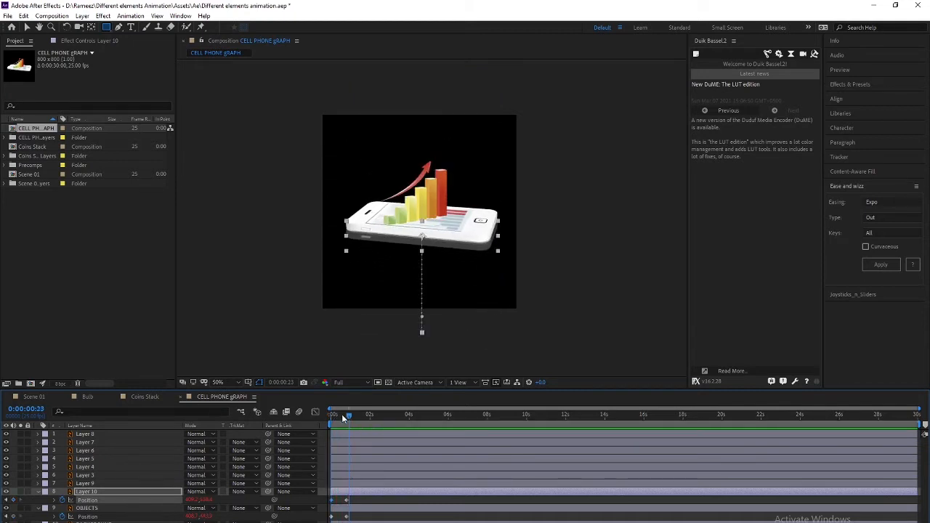
Preview the phone animation, then delete the OBJECTS layer's old Position keyframes
drag(346, 417, 313, 421)
key(space)
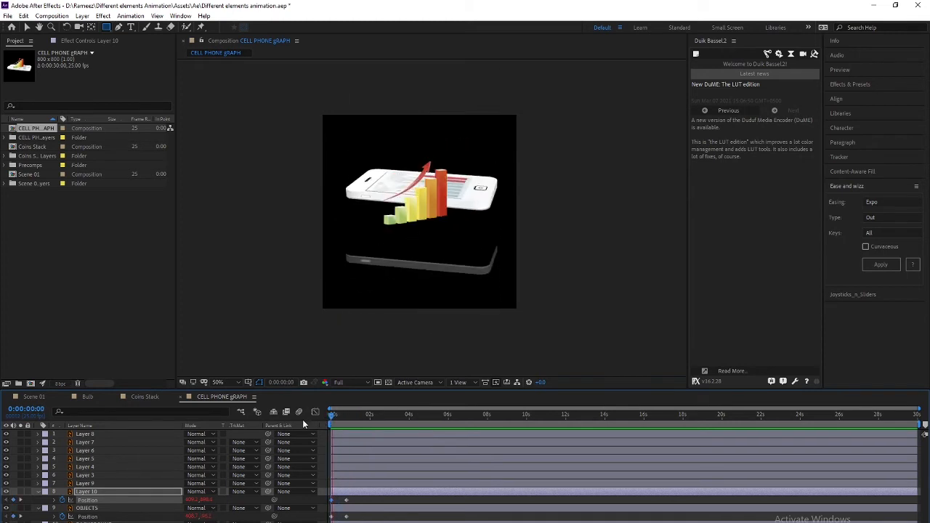
key(space)
drag(339, 416, 347, 416)
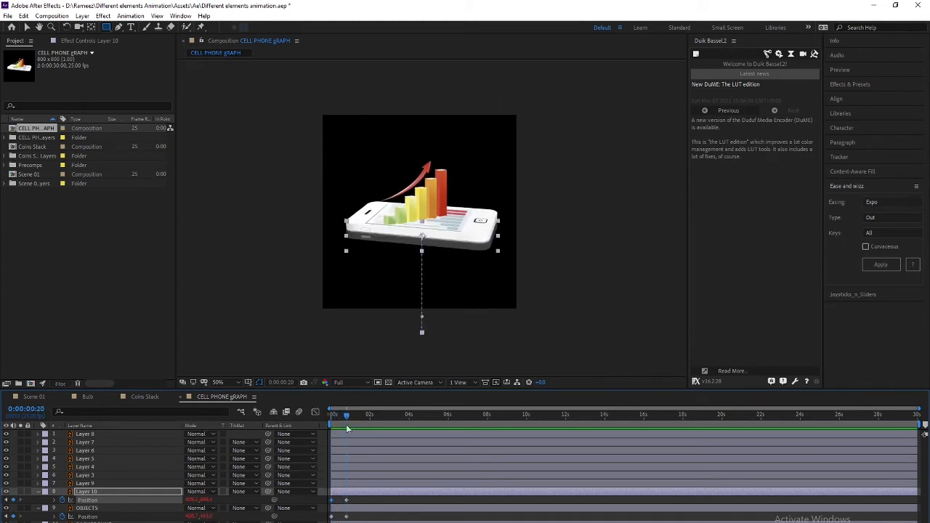
click(359, 518)
click(87, 509)
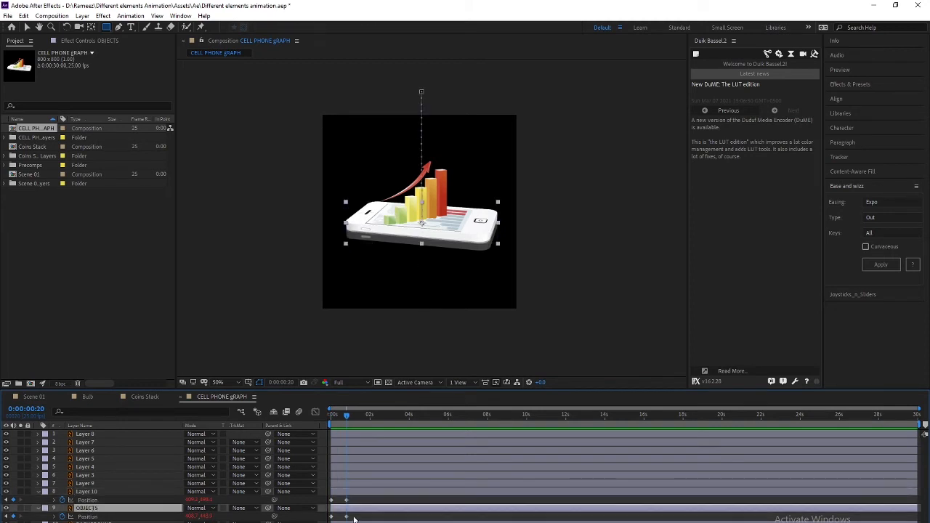
drag(355, 520, 316, 515)
key(Delete)
Return to the first frame and enter a value of 0 on the OBJECTS layer
drag(345, 418, 303, 425)
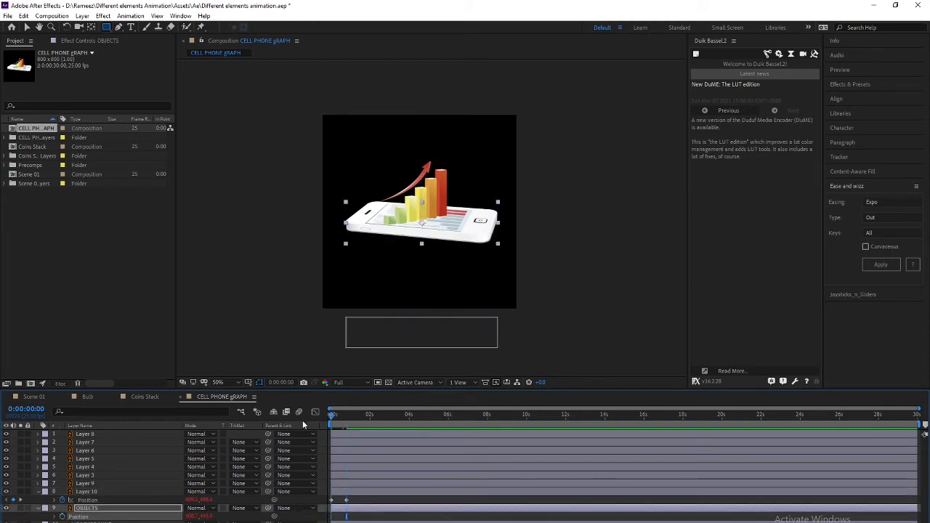
key(shift+Page_Down)
key(shift+Page_Down)
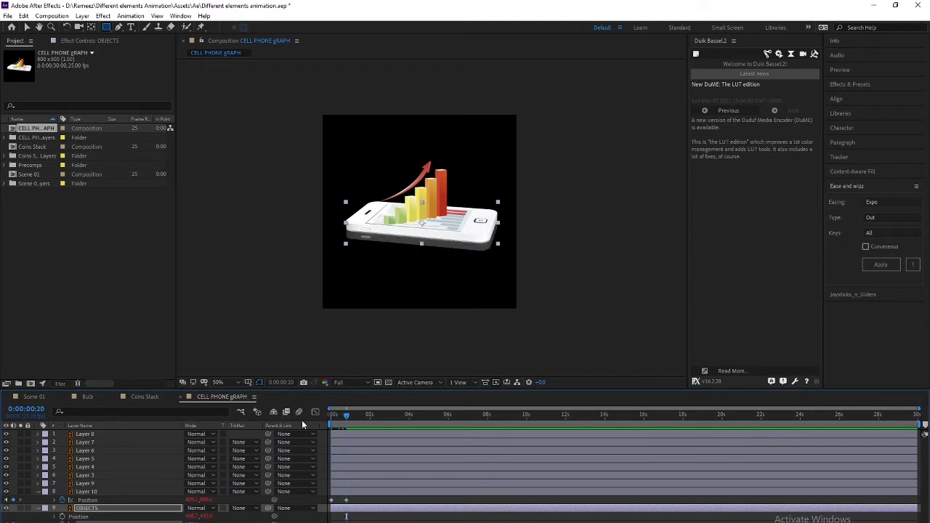
key(Home)
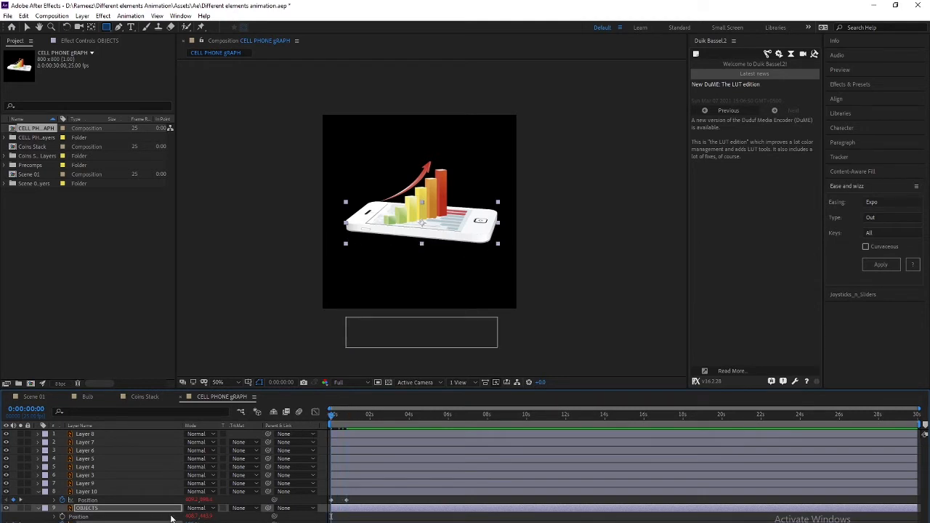
text(0)
key(Return)
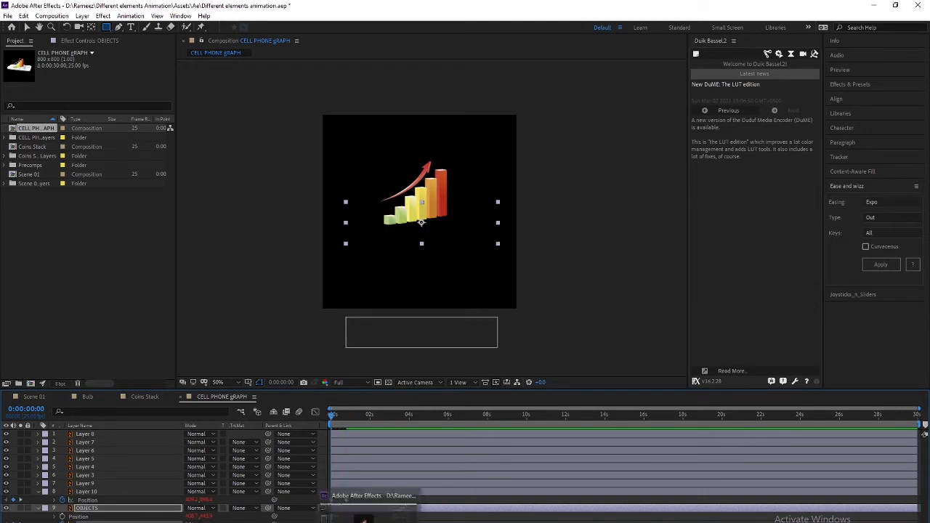
click(416, 522)
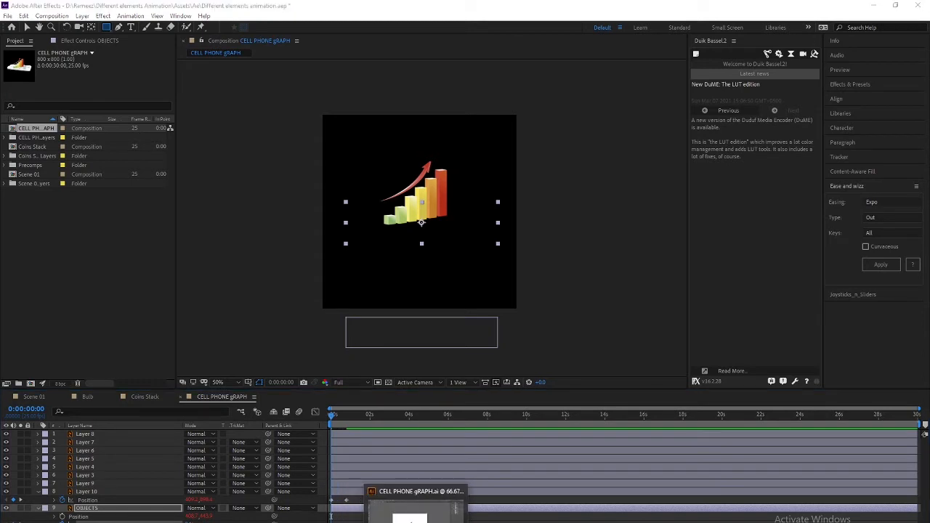
click(357, 518)
Reselect the OBJECTS layer on its own and scrub to frame 20
click(78, 517)
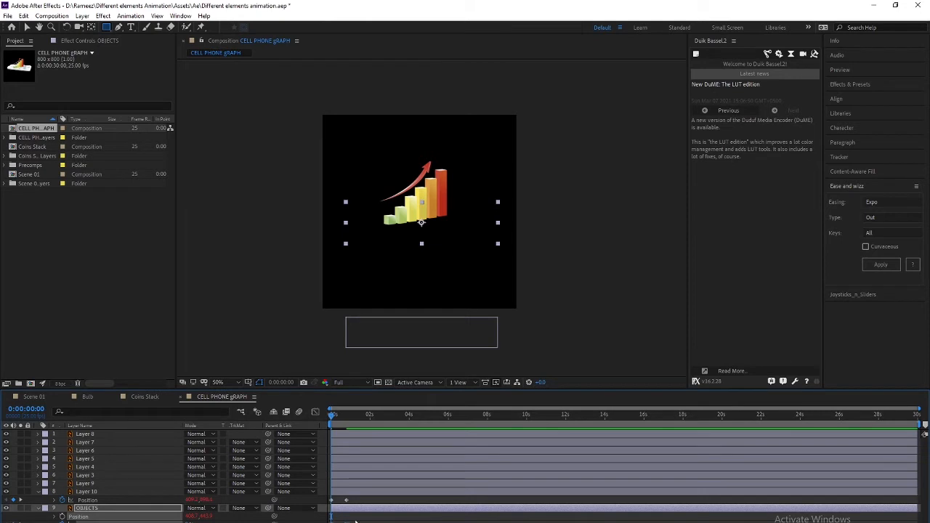
click(355, 520)
click(355, 508)
key(space)
drag(338, 416, 344, 419)
click(356, 521)
click(333, 522)
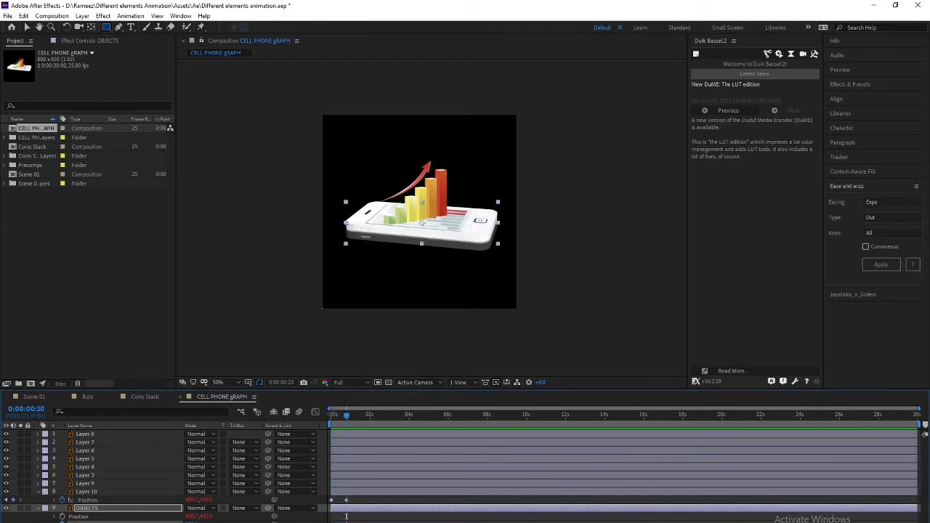
Key OBJECTS' Position at the start, then move the layer up above the frame at frame 20
click(350, 501)
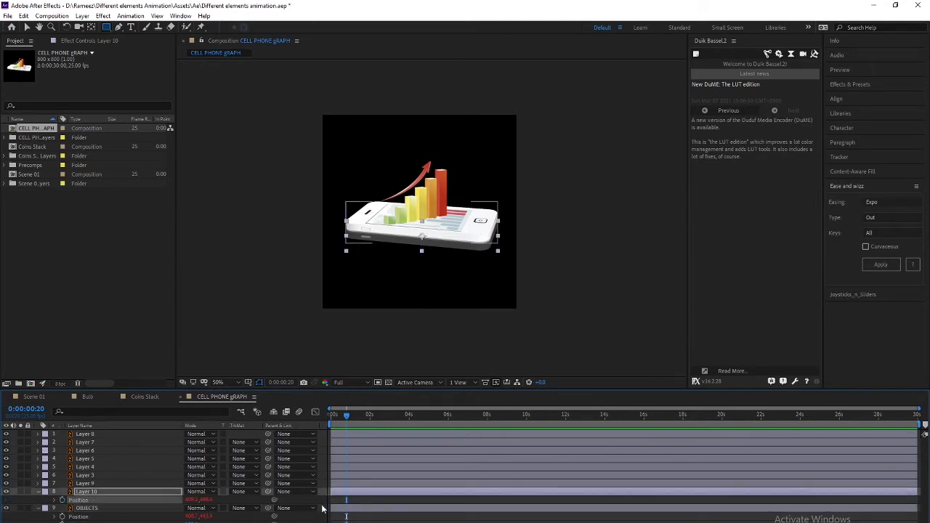
click(289, 510)
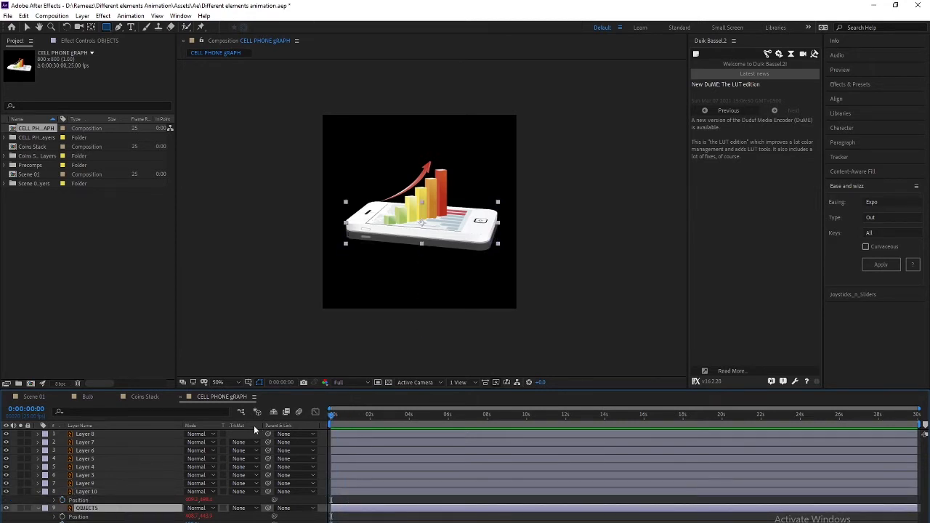
key(alt+shift+p)
key(shift+Page_Down)
key(shift+Page_Down)
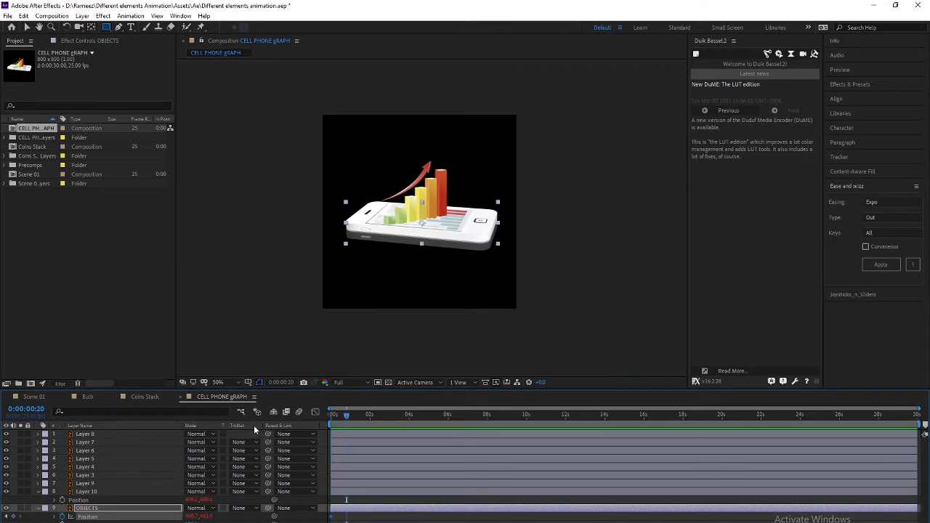
click(123, 512)
key(shift+Up)
key(shift+Up)
key(shift+Up)
key(shift+Up)
key(shift+Up)
key(shift+Up)
key(shift+Up)
key(shift+Up)
key(shift+Up)
key(shift+Up)
key(shift+Up)
key(shift+Up)
key(shift+Up)
key(shift+Up)
key(shift+Up)
key(shift+Up)
key(shift+Up)
key(shift+Up)
key(shift+Up)
key(shift+Up)
key(shift+Up)
key(shift+Up)
key(shift+Up)
key(shift+Up)
key(shift+Up)
key(shift+Up)
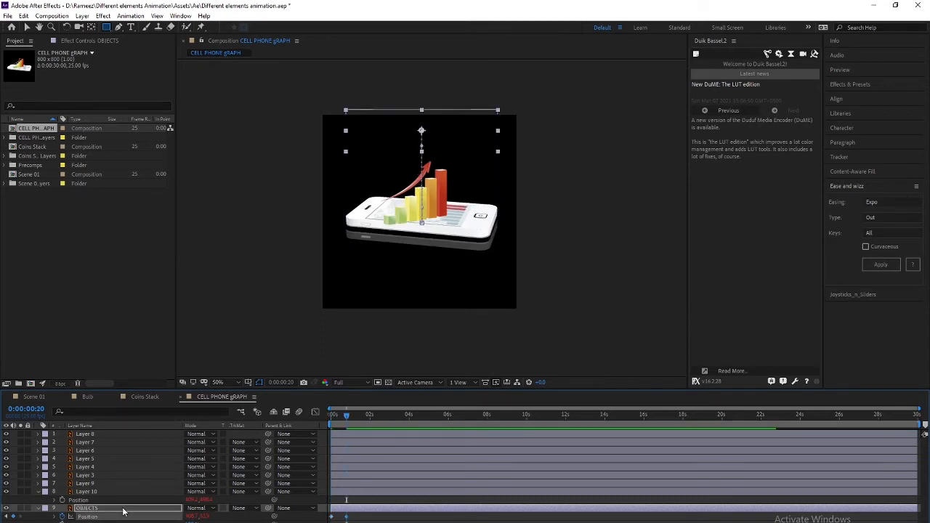
key(shift+Up)
key(shift+Up)
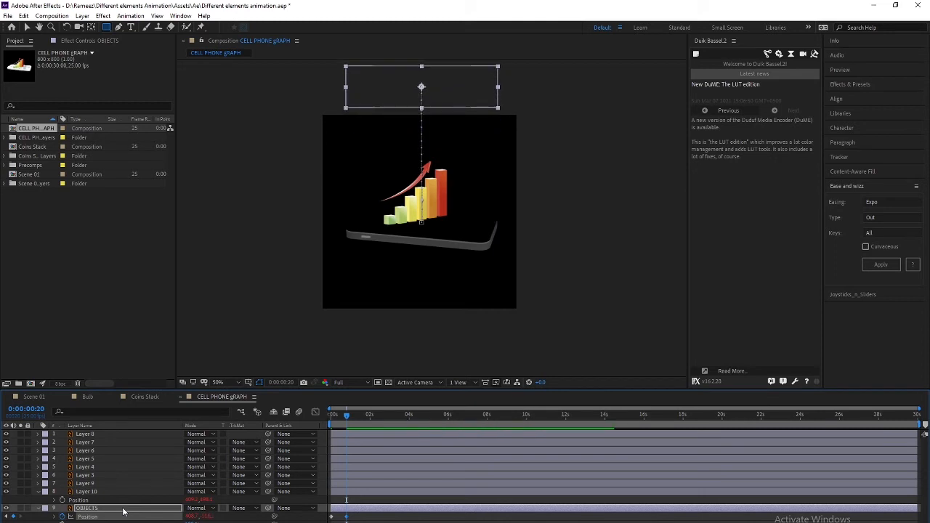
Time-reverse the OBJECTS Position keyframes so the layer drops in from above
mouse_move(346, 415)
mouse_down()
mouse_move(333, 416)
mouse_move(340, 418)
mouse_up()
click(347, 518)
right_click(347, 517)
mouse_move(407, 510)
click(481, 513)
click(441, 518)
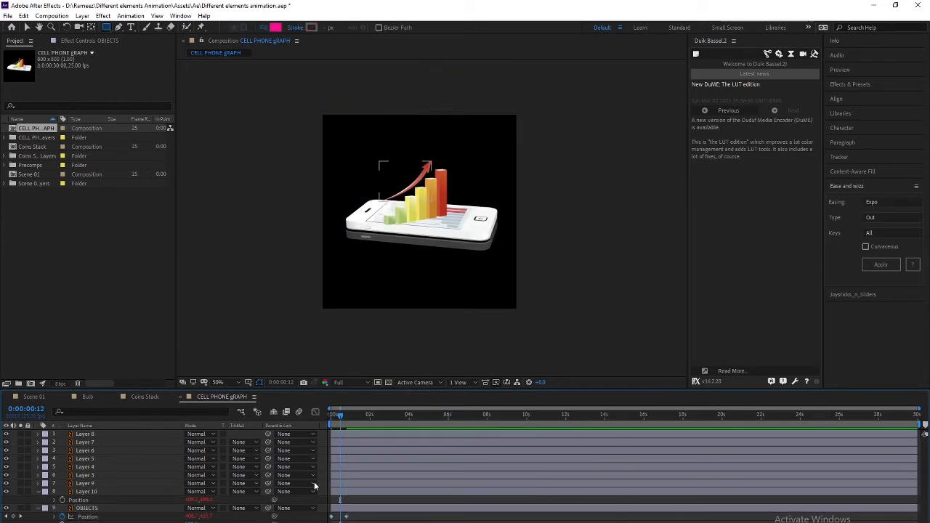
drag(341, 416, 330, 416)
Key Layer 10's Opacity at 100% on frame 10 and 0% at frame 0
click(96, 492)
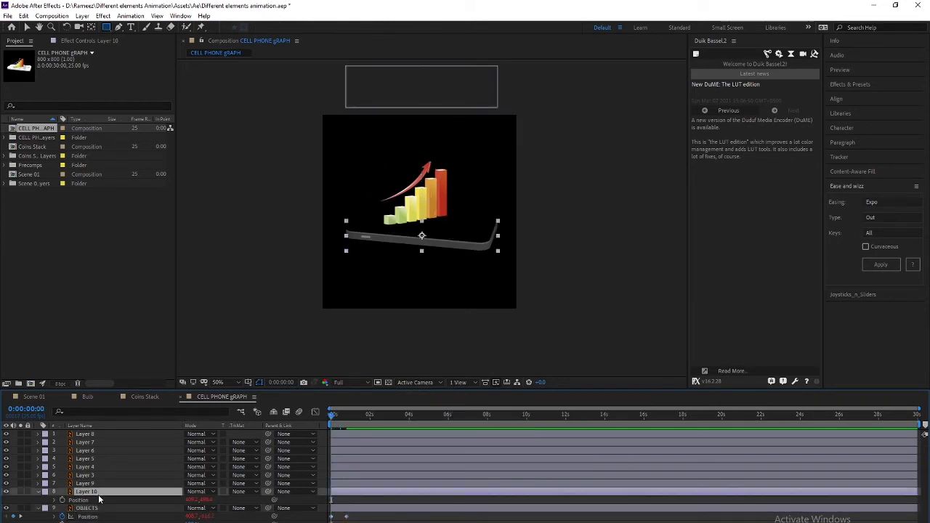
key(shift+t)
key(shift+Page_Down)
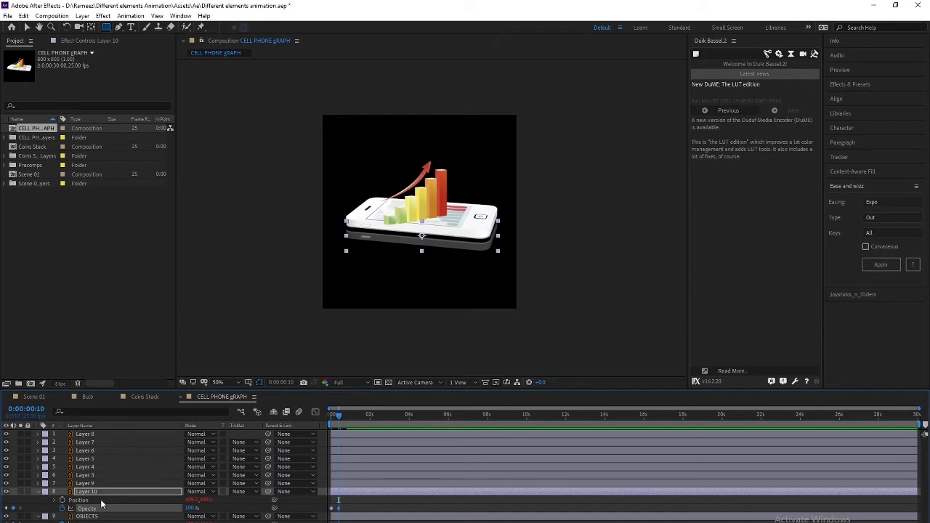
key(shift+Page_Up)
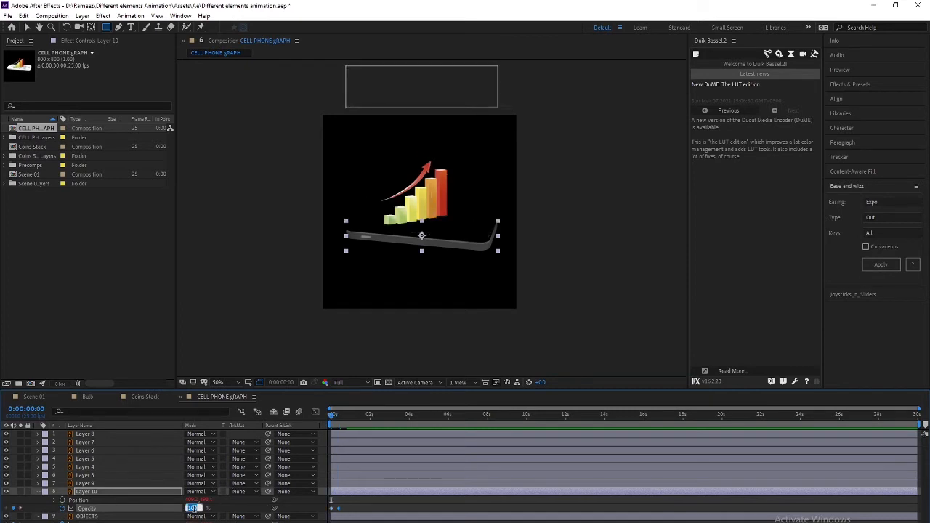
key(Return)
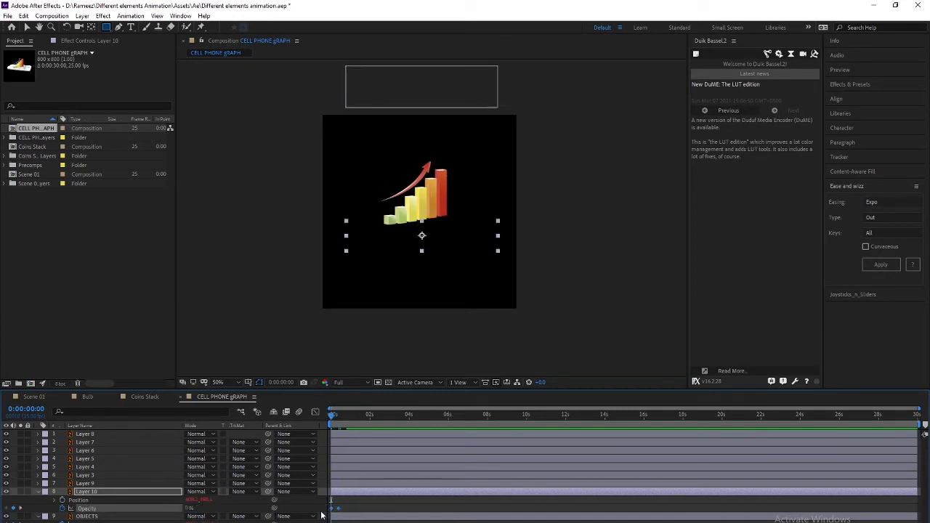
Preview the phone body fading in from the start
key(space)
drag(344, 415, 312, 415)
key(space)
key(space)
key(space)
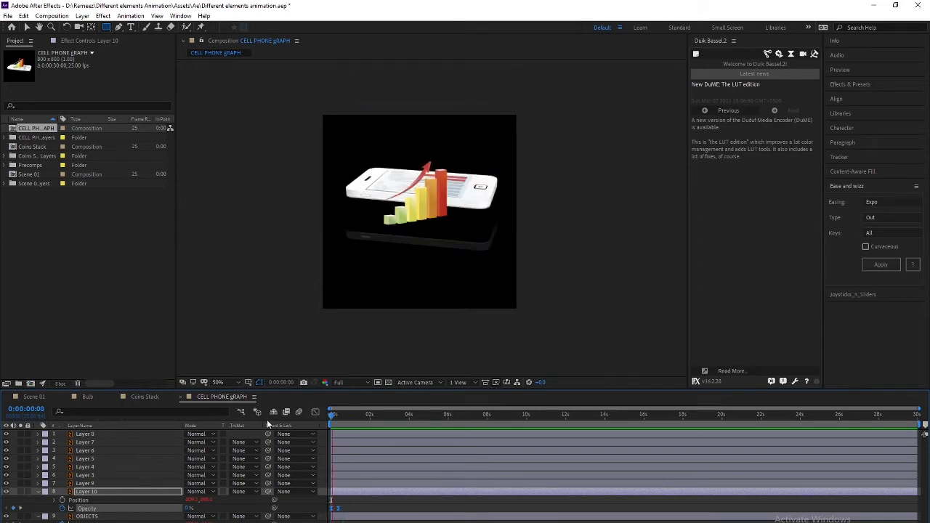
key(space)
drag(343, 416, 313, 415)
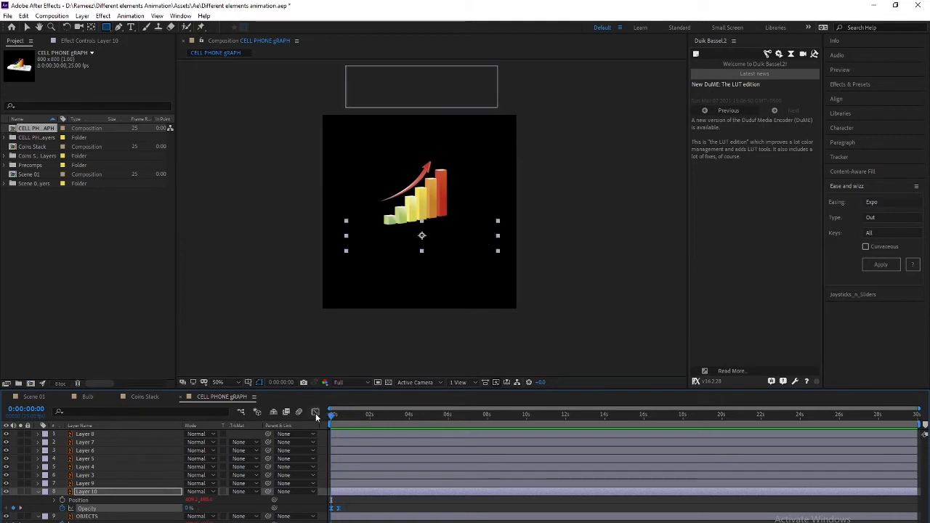
Give the six bar layers and the arrow Layer 9 a Cyan label
click(90, 483)
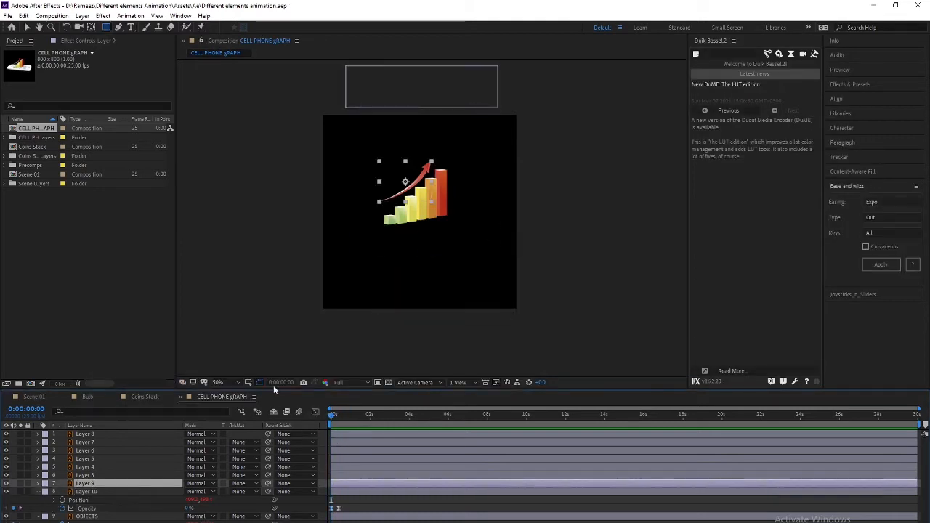
click(100, 475)
shift+click(85, 434)
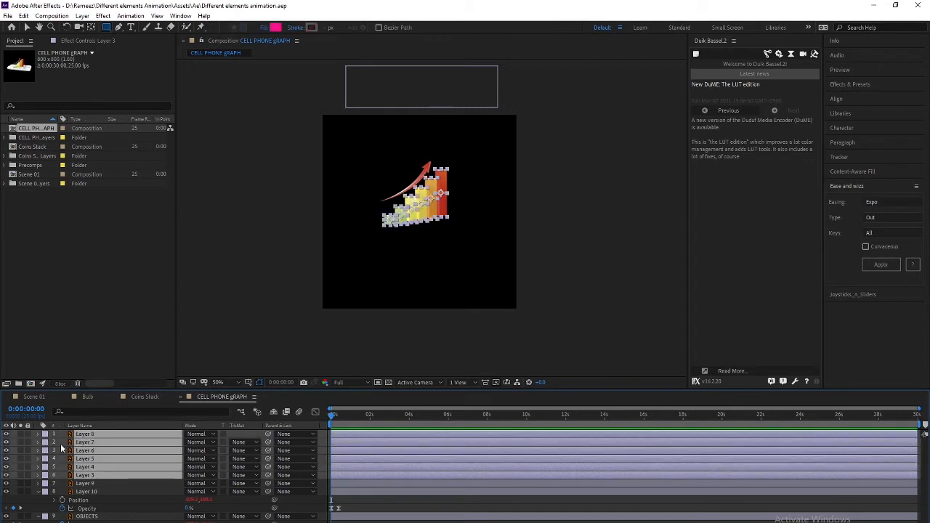
click(46, 435)
click(66, 409)
click(85, 483)
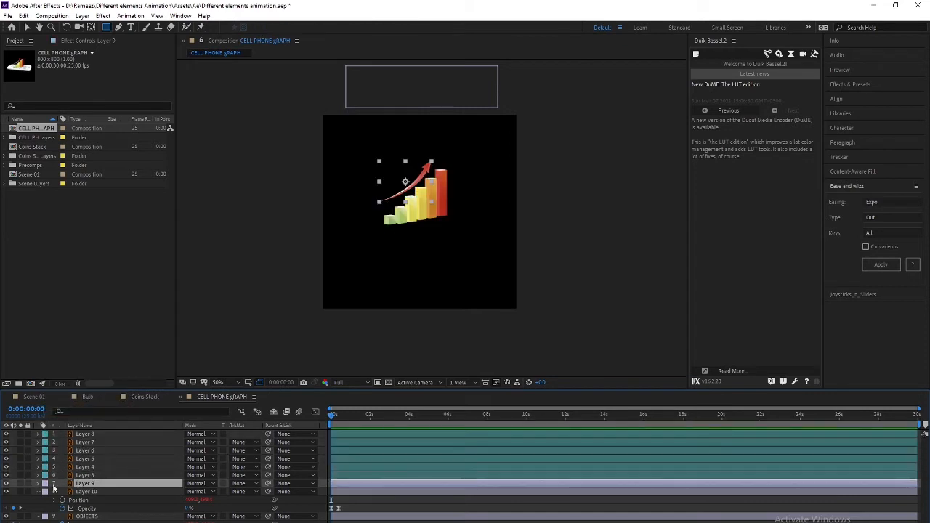
click(42, 484)
click(71, 363)
click(43, 483)
click(69, 482)
Zoom in on the bars and move the second green cube's anchor point to its bottom edge
click(87, 475)
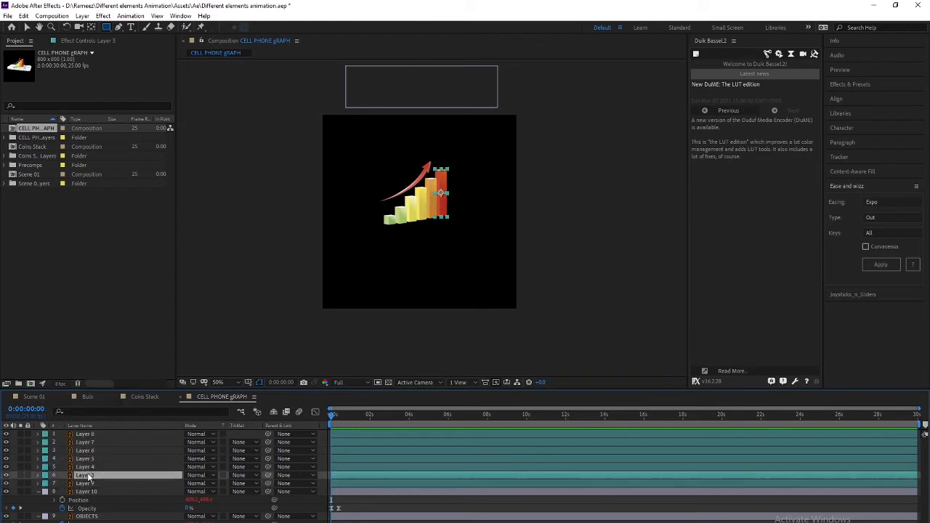
click(87, 467)
click(90, 435)
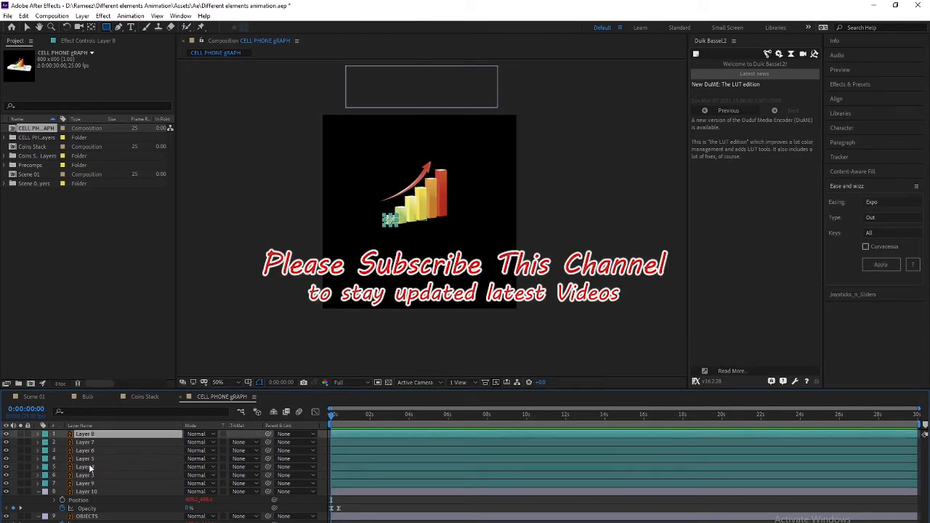
scroll(404, 250, up, 1)
drag(407, 241, 430, 193)
scroll(407, 210, up, 1)
drag(350, 234, 331, 326)
key(y)
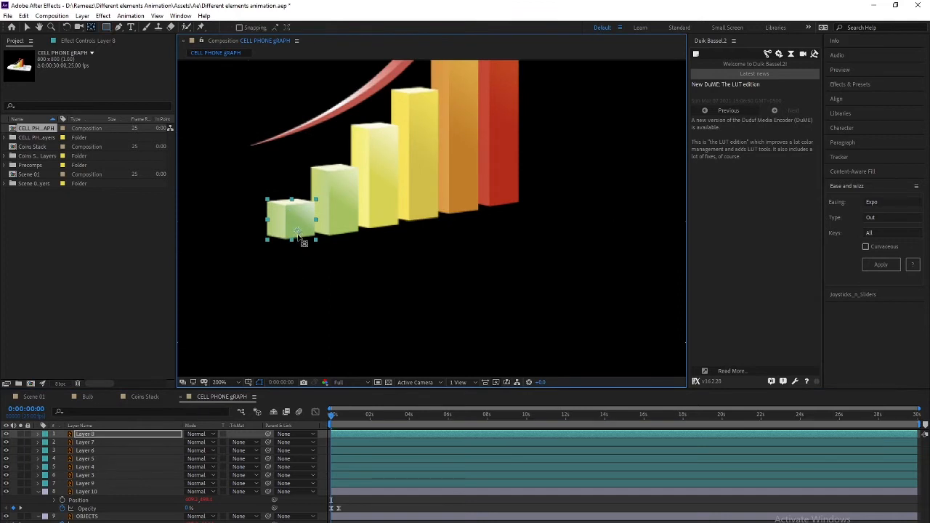
click(299, 236)
key(ctrl+z)
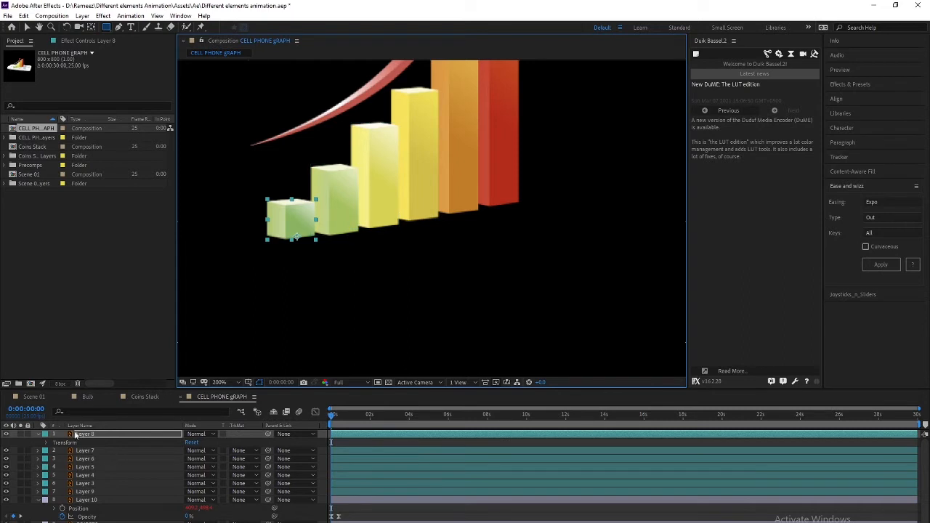
click(84, 450)
drag(335, 210, 340, 234)
Move the anchors of both yellow bars, the orange bar and the red bar to their bottom edges
key(q)
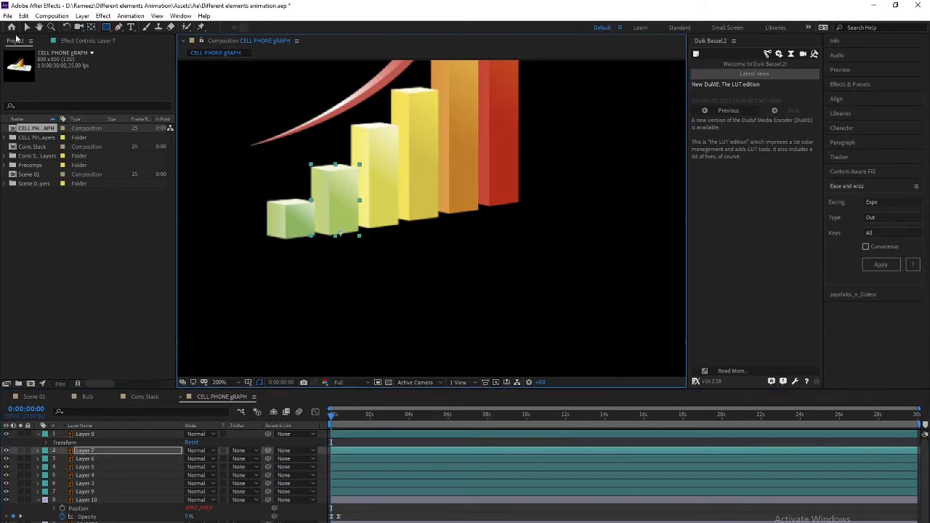
click(27, 29)
click(374, 194)
key(y)
drag(376, 176, 382, 230)
click(420, 181)
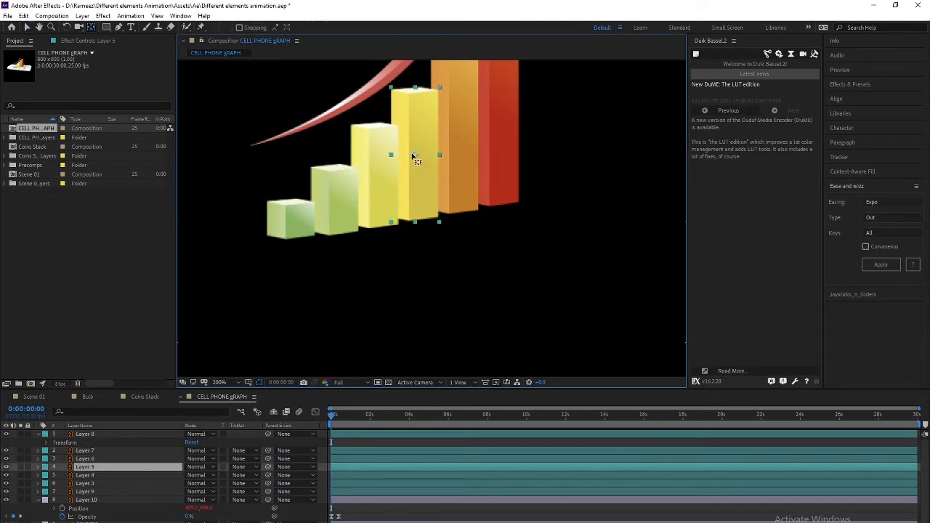
drag(416, 156, 417, 218)
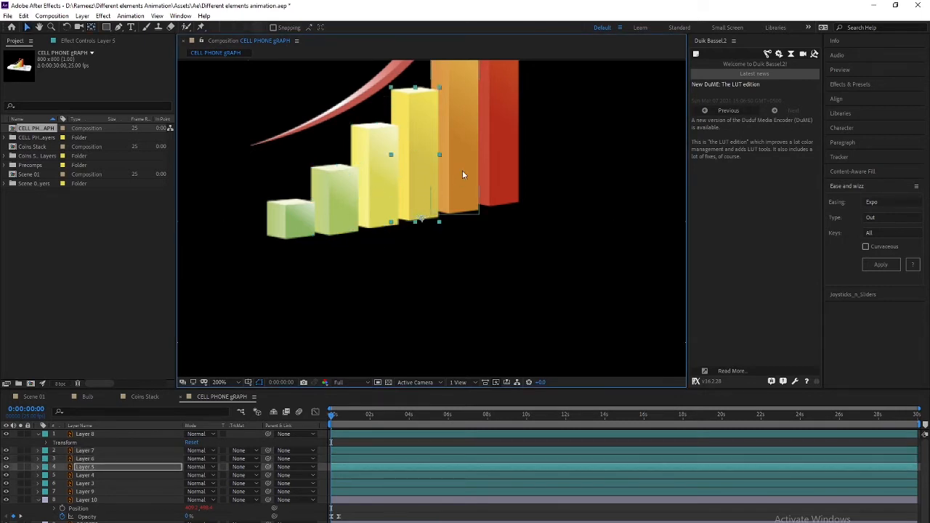
click(459, 180)
drag(455, 175, 461, 214)
click(494, 138)
drag(498, 114, 507, 207)
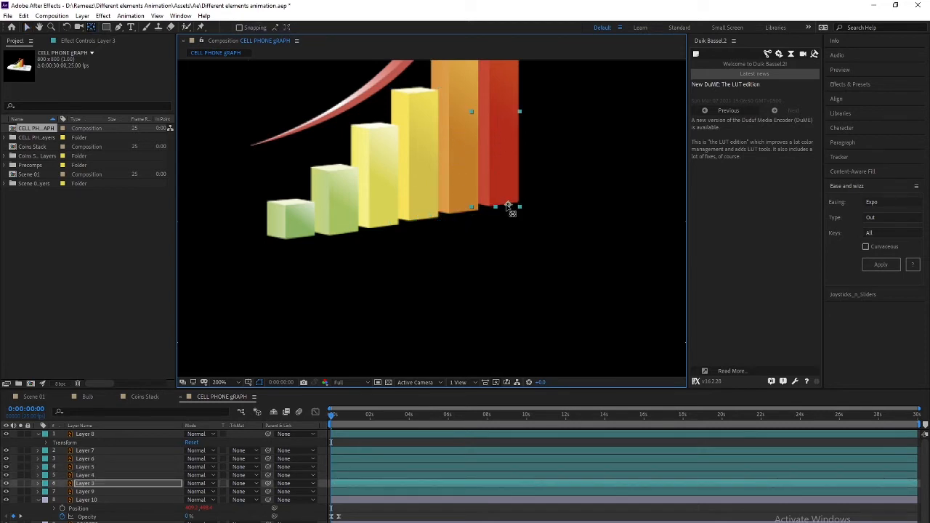
Select all the bar layers with the Selection tool and fit the composition in view
key(v)
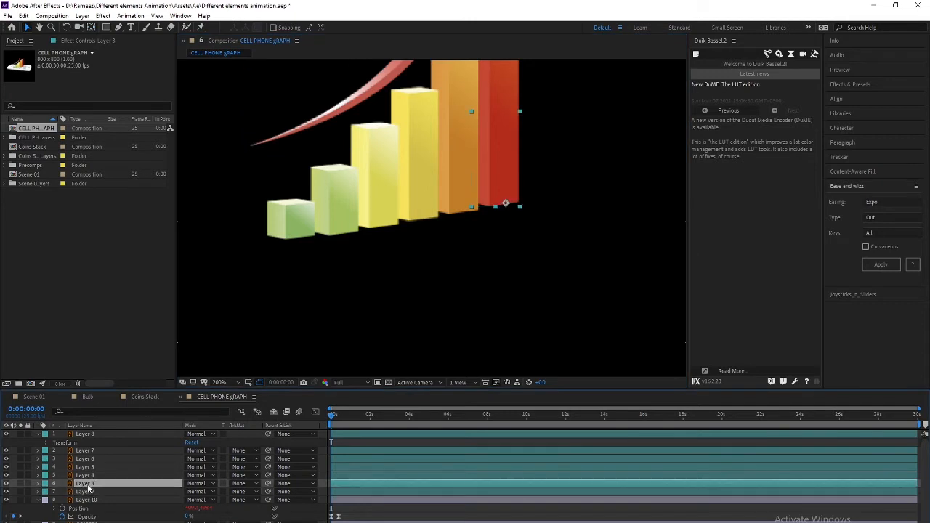
click(87, 500)
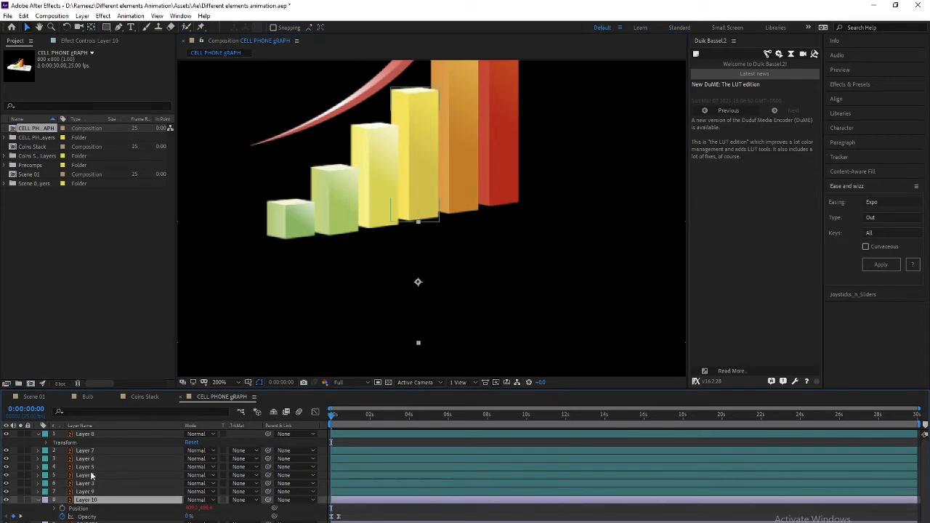
click(85, 451)
click(92, 435)
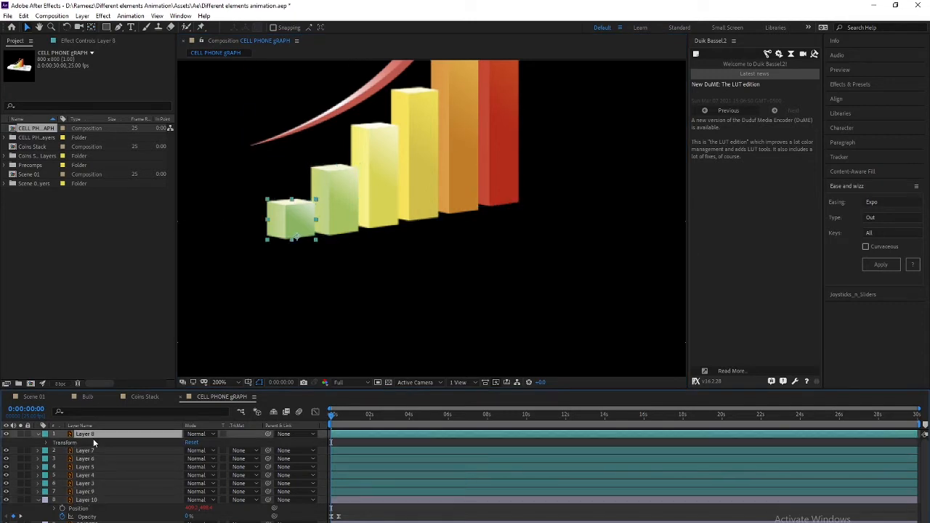
shift+click(87, 492)
key(comma)
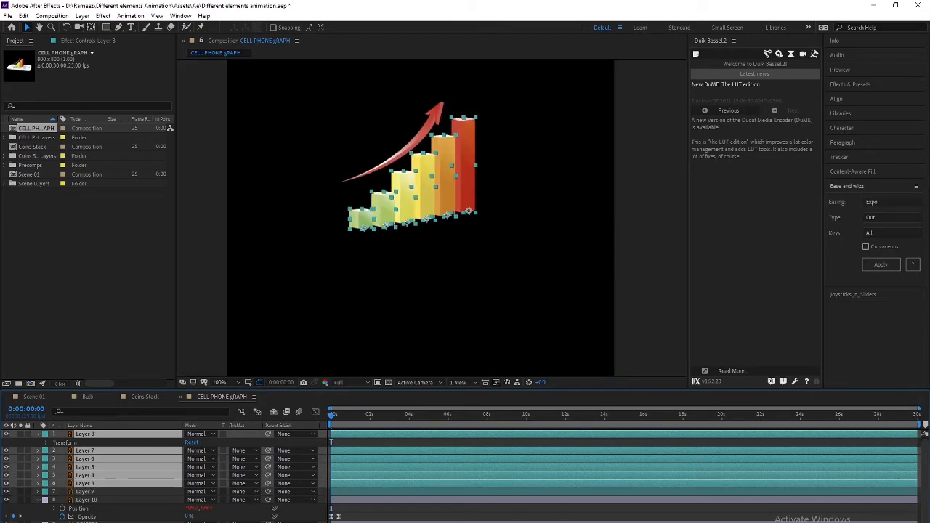
Add Scale keyframes to every bar at frame 0 and at 0:00:00:20
key(alt+shift+s)
key(shift+Page_Down)
key(shift+Page_Down)
key(alt+shift+s)
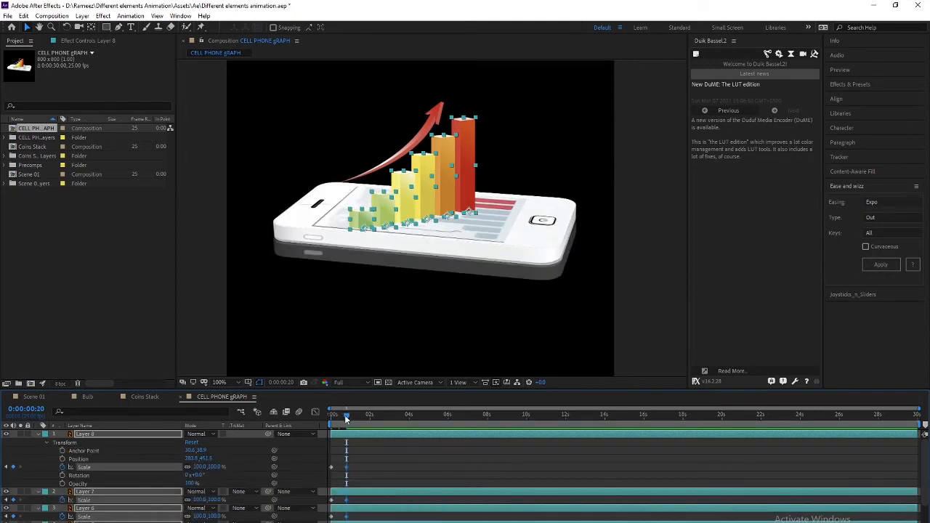
key(Home)
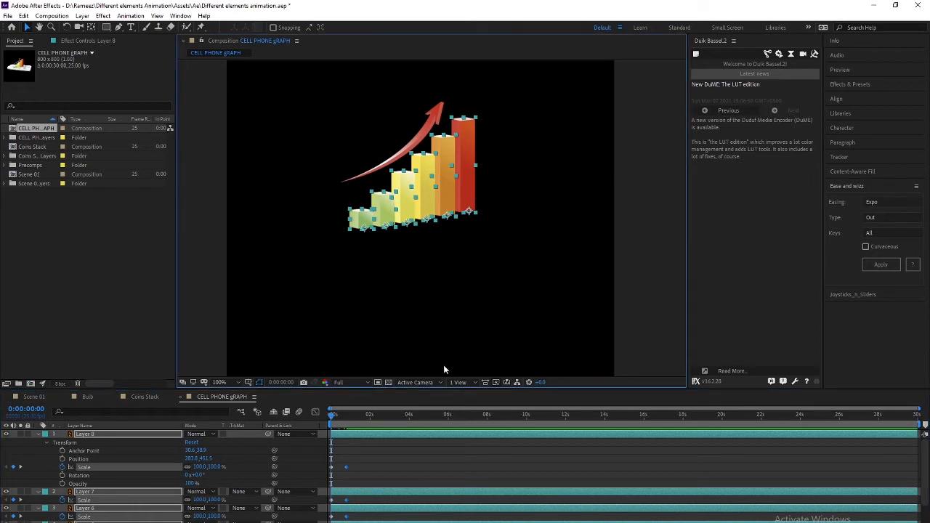
Unlink Scale and set the bars' height to 0% at the first frame, then preview
scroll(374, 484, down, 3)
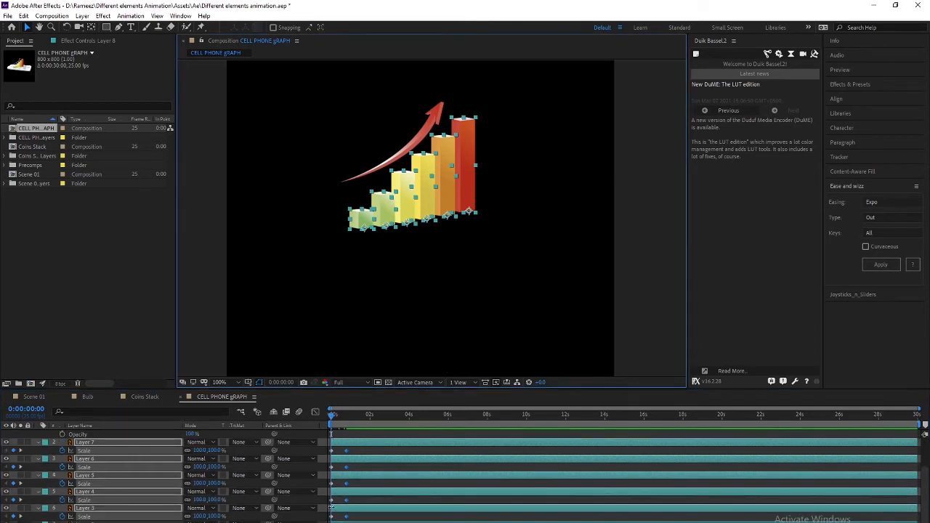
click(190, 449)
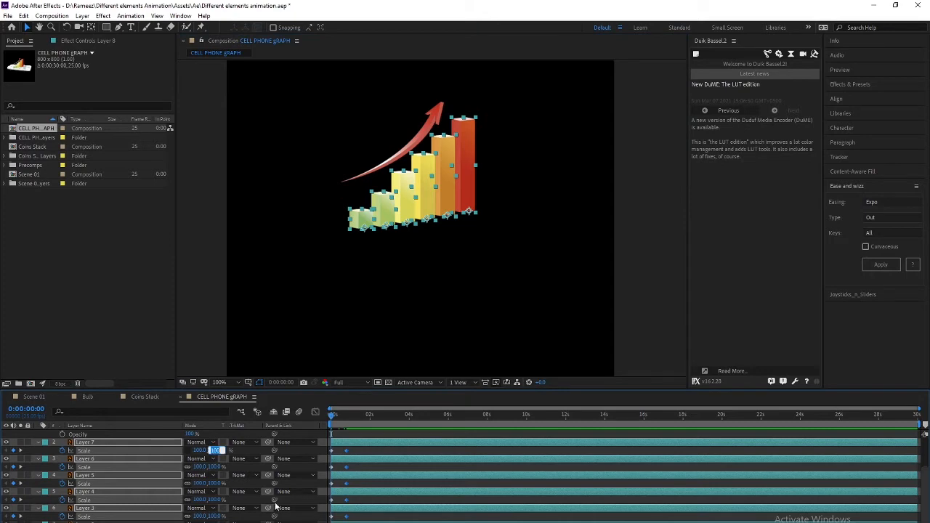
text(0)
key(Return)
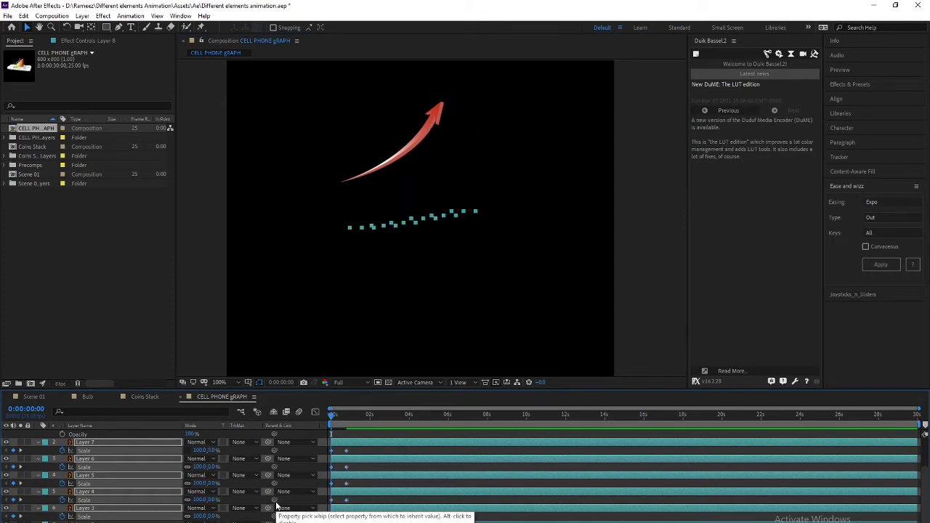
key(space)
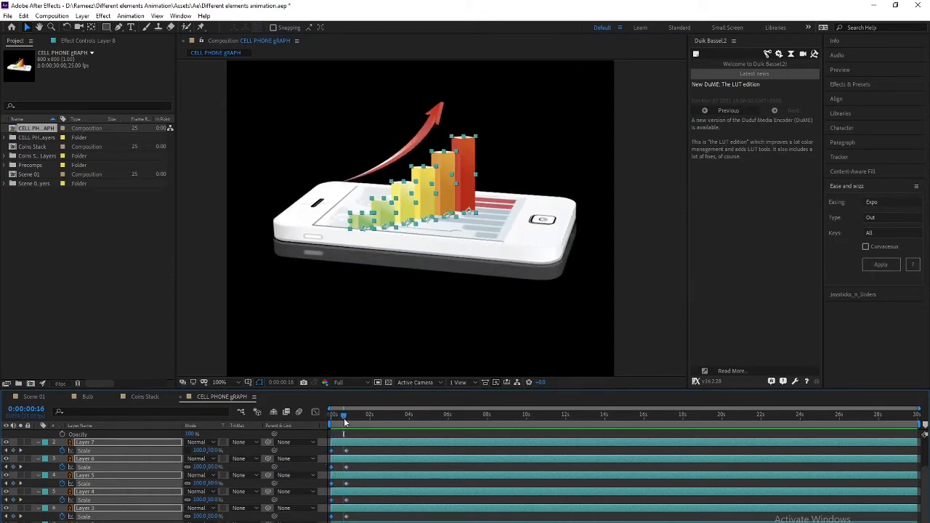
key(space)
key(space)
key(space)
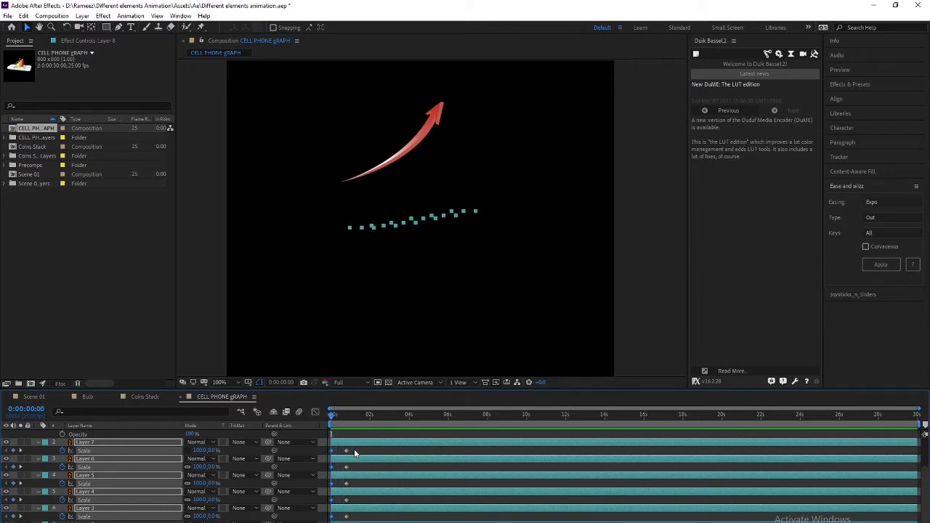
Apply Ease and Wizz Back Out easing to the bars' Scale keyframes and preview the overshoot
scroll(355, 452, up, 2)
scroll(363, 440, up, 2)
drag(362, 457, 315, 487)
click(876, 199)
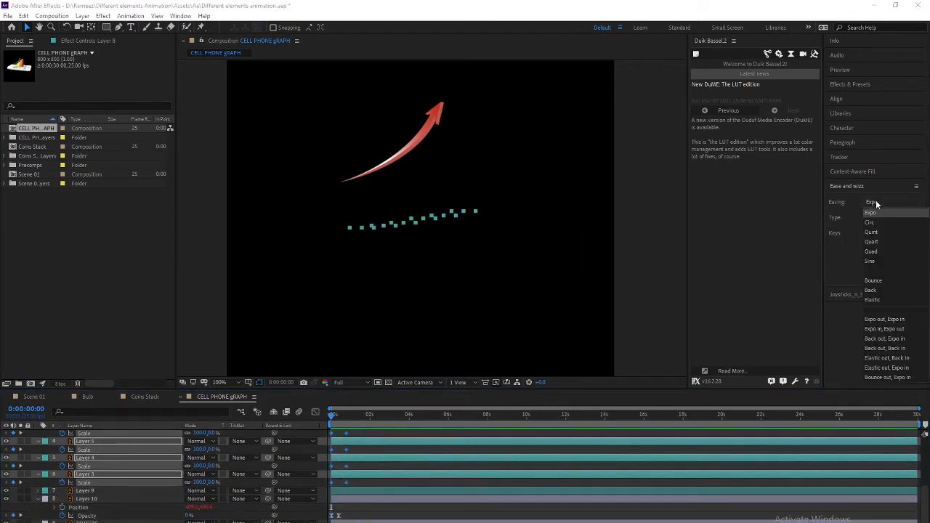
click(879, 290)
click(880, 264)
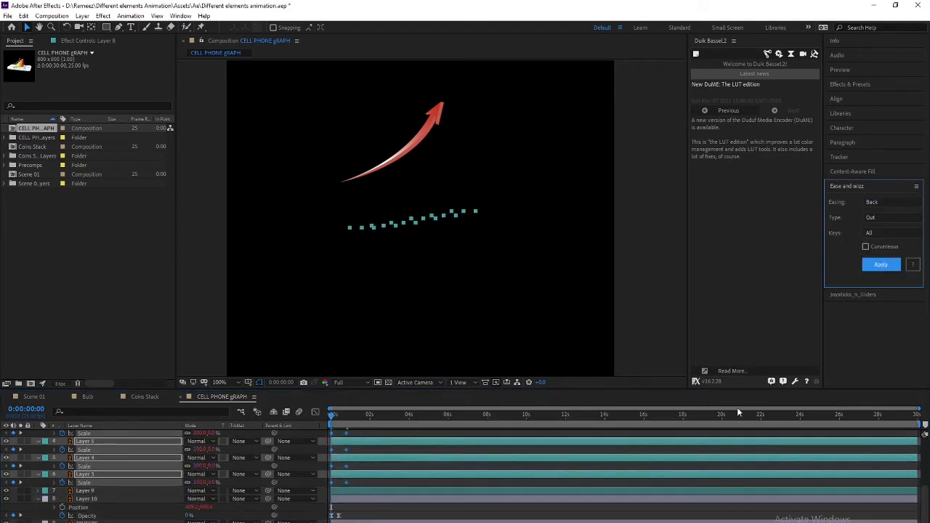
drag(340, 417, 325, 416)
key(space)
key(space)
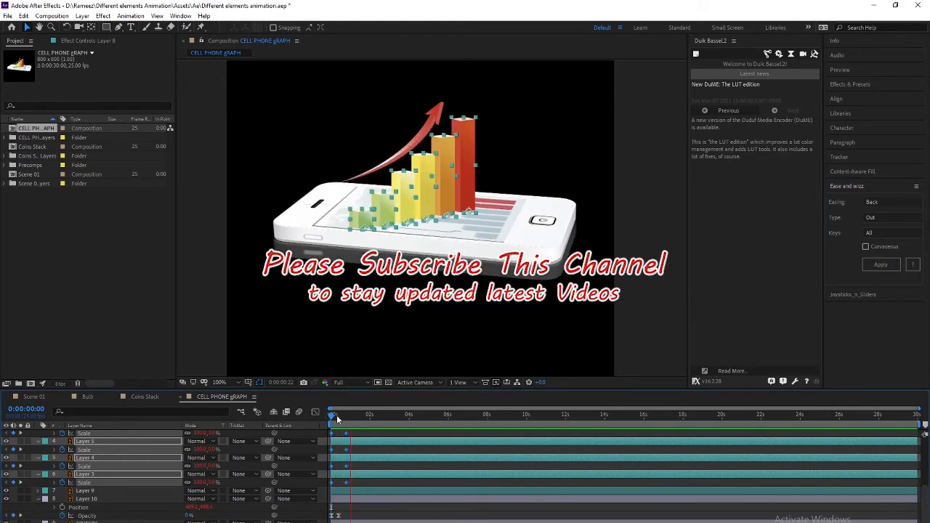
drag(336, 416, 346, 424)
Move all bar layers' in-points to 0:00:00:20 and show only their Scale properties
click(88, 492)
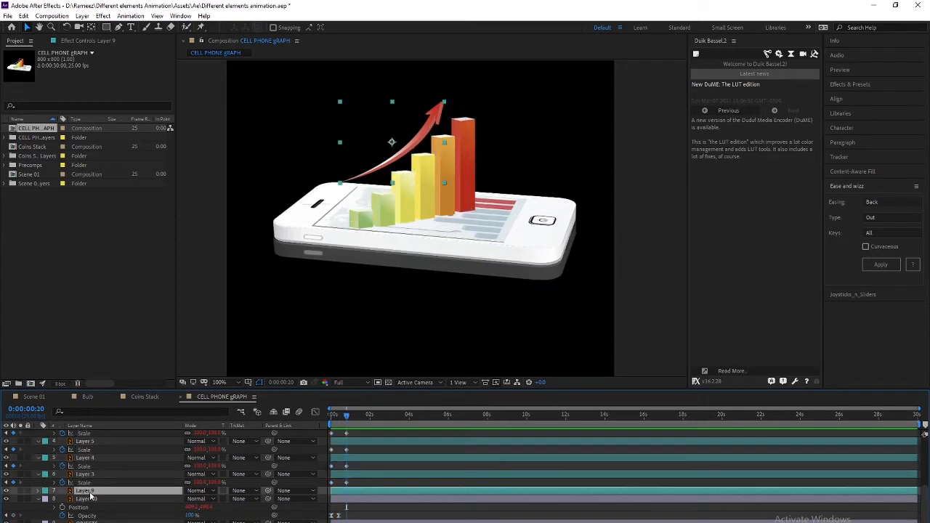
click(91, 477)
scroll(95, 482, up, 3)
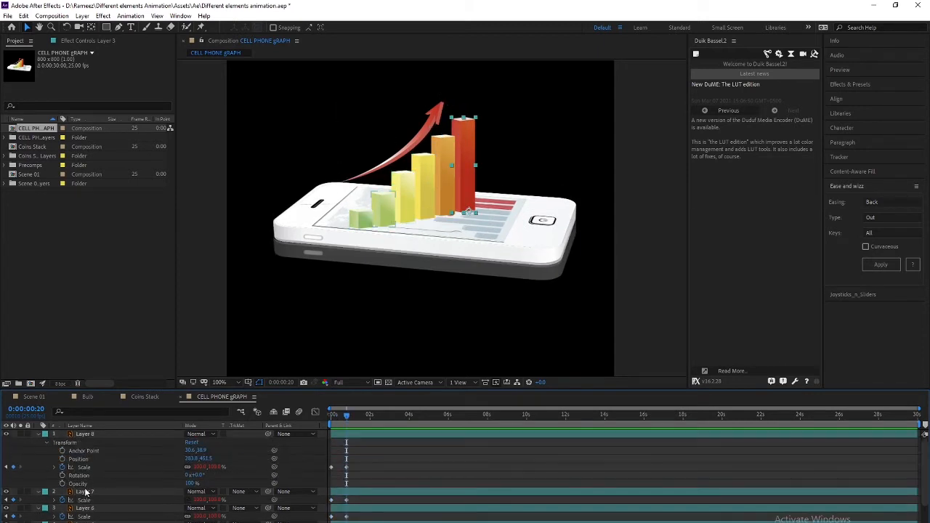
key(ctrl+a)
key(bracketleft)
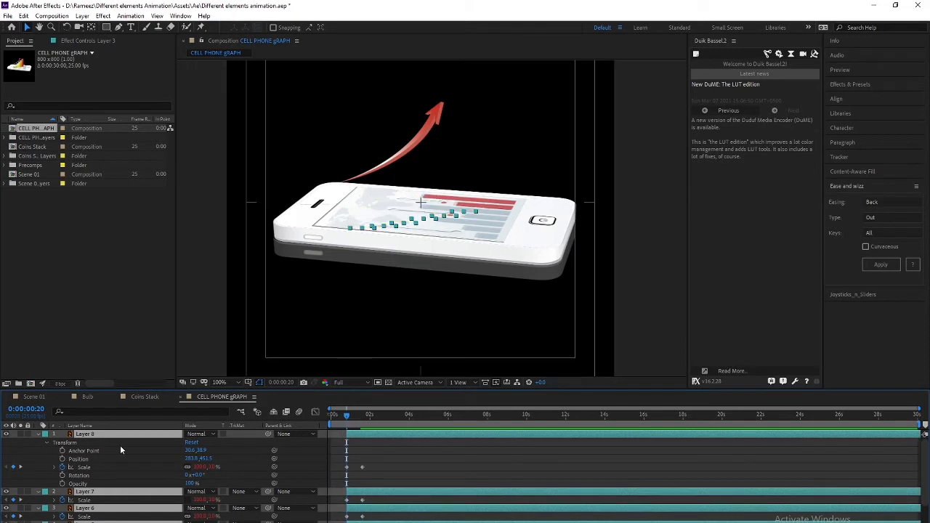
scroll(366, 457, down, 2)
key(u)
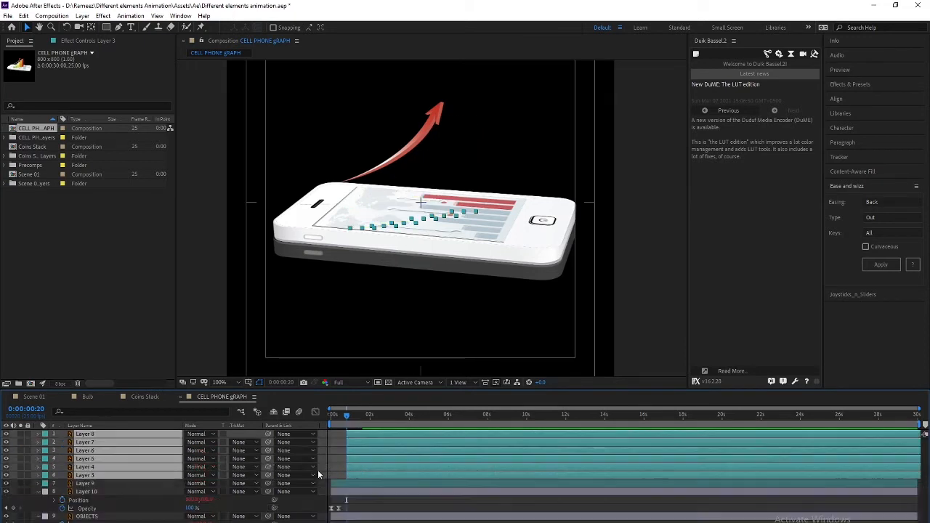
key(s)
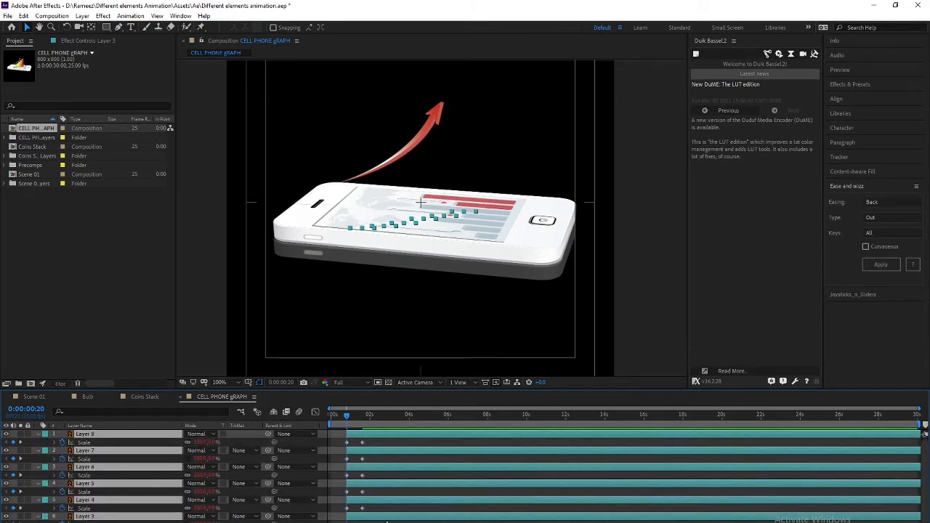
key(ctrl+shift+a)
key(space)
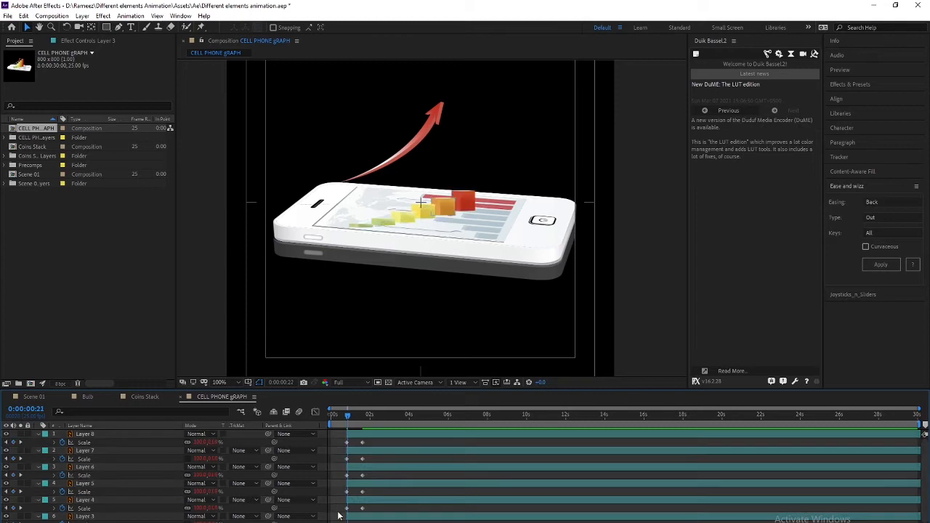
Start the second green bar and first yellow bar a few frames apart
click(85, 500)
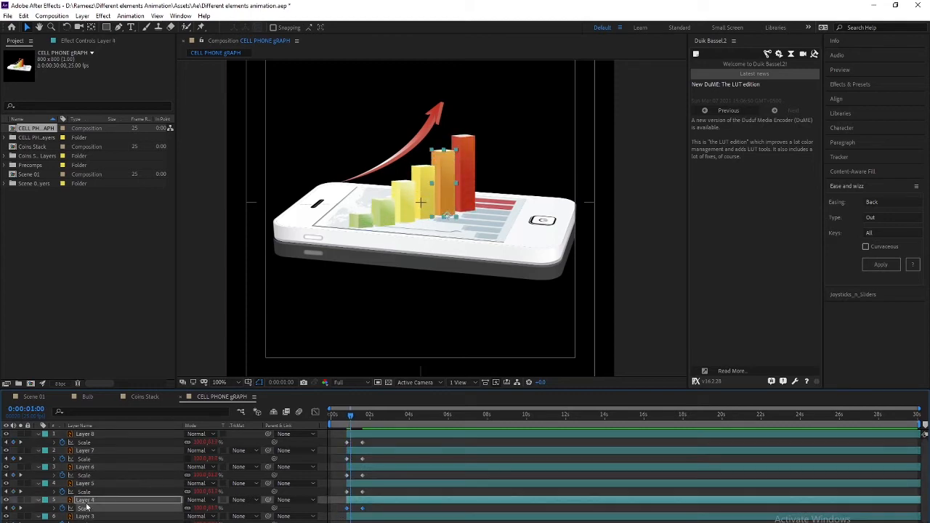
click(363, 218)
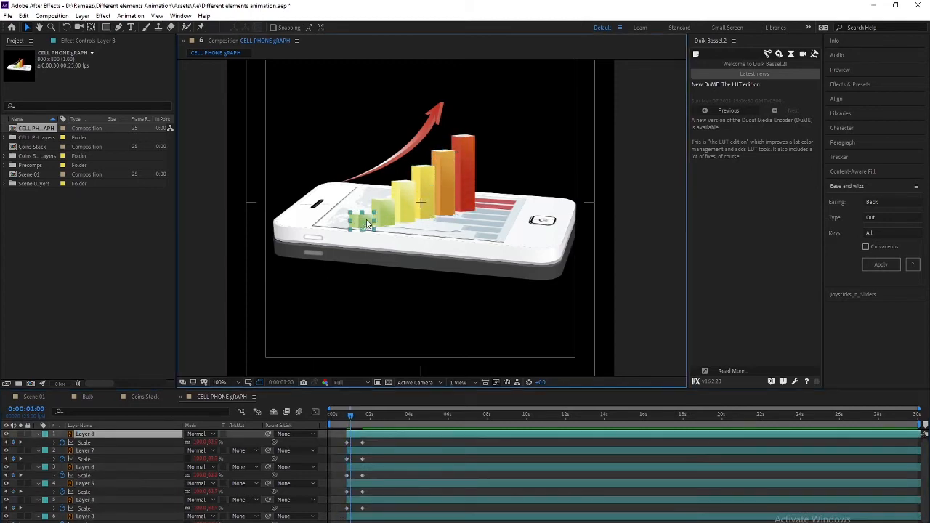
click(124, 450)
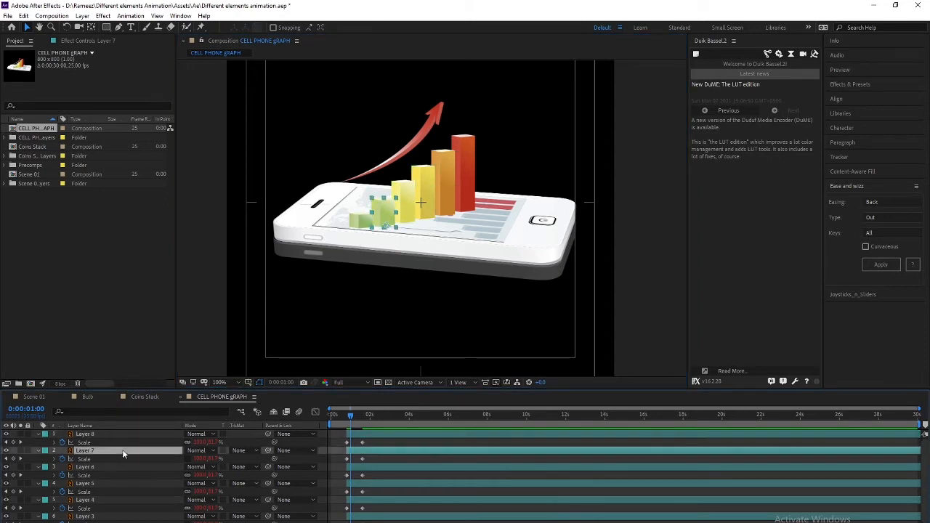
key(bracketleft)
key(Page_Down)
key(Page_Down)
key(Page_Down)
key(Page_Down)
key(Page_Down)
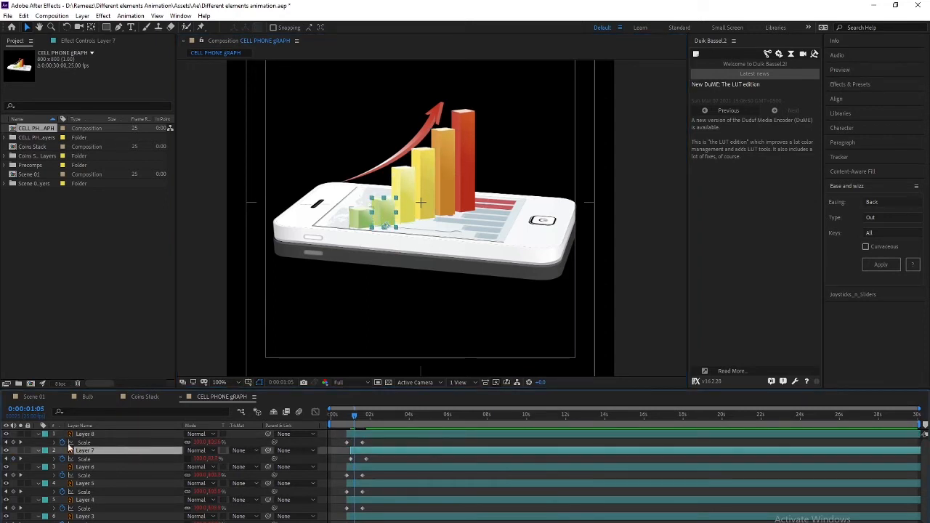
click(88, 466)
key(bracketleft)
Offset Layer 5, Layer 4 and the red bar to start a few frames later each
key(Page_Down)
key(Page_Down)
key(Page_Down)
key(Page_Down)
key(Page_Down)
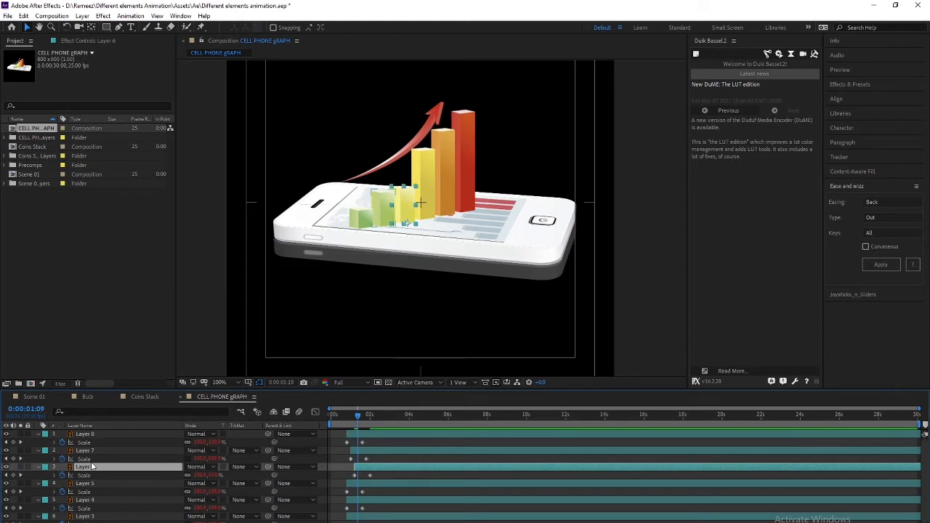
click(100, 484)
key(bracketleft)
key(Page_Down)
key(Page_Down)
key(Page_Down)
key(Page_Down)
key(Page_Down)
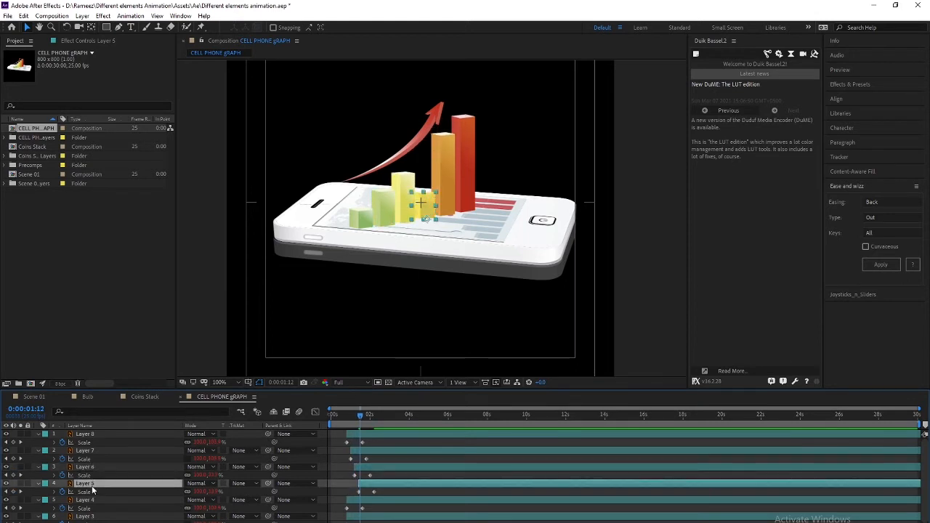
click(100, 500)
key(bracketleft)
key(Page_Down)
key(Page_Down)
key(Page_Down)
key(Page_Down)
key(Page_Down)
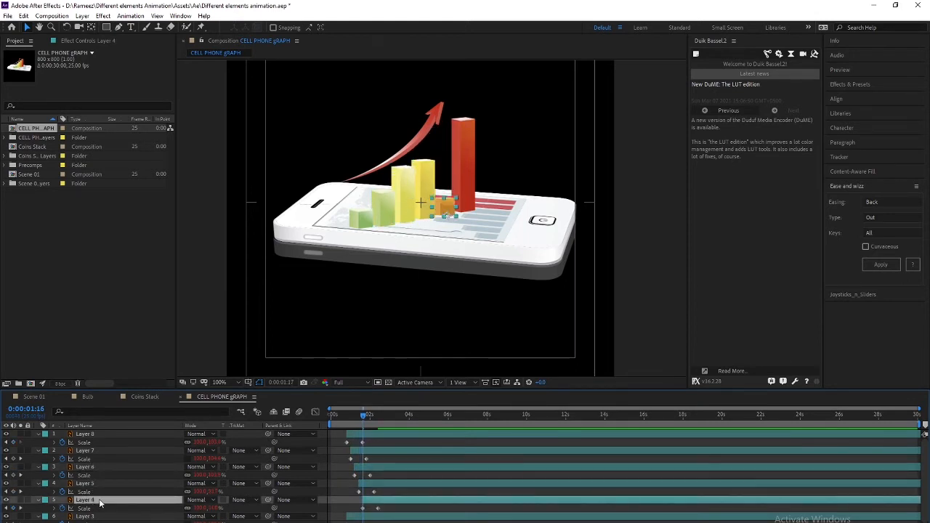
click(99, 516)
key(bracketleft)
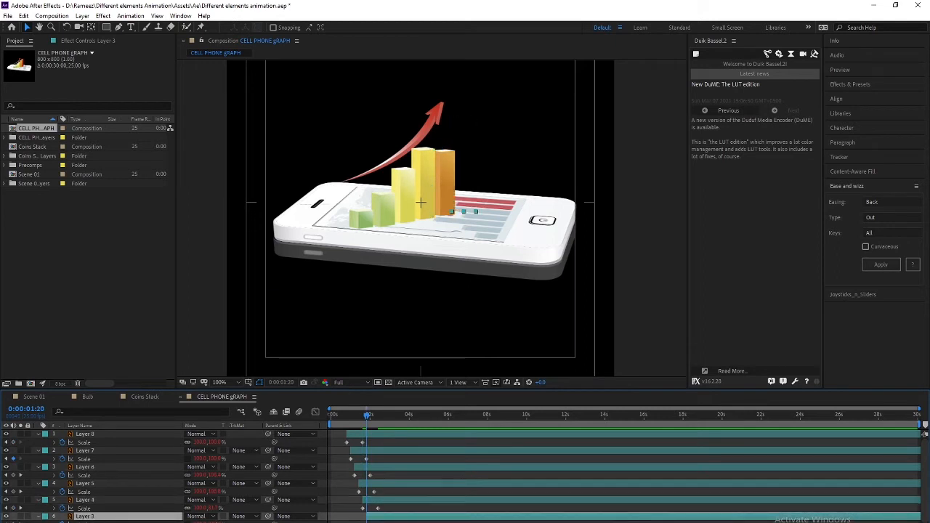
Preview the staggered bar cascade from the start of the composition
drag(378, 417, 3, 418)
key(space)
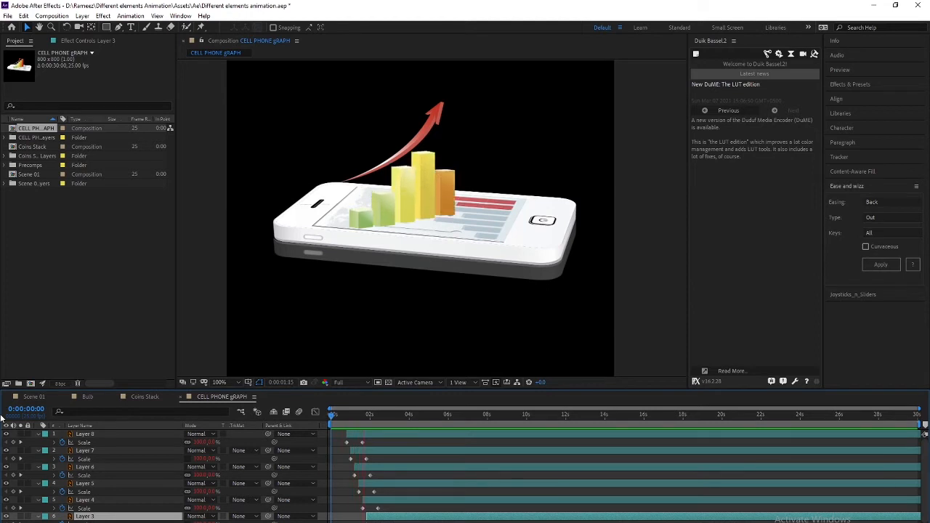
key(space)
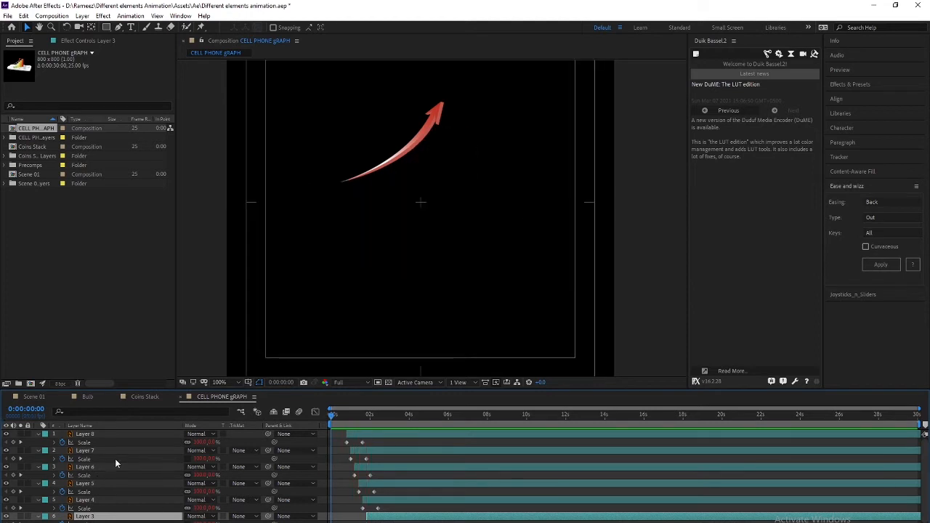
scroll(99, 479, down, 1)
Select the red arrow layer (Layer 9) and take the Pen tool, framing the arrow in view
click(409, 151)
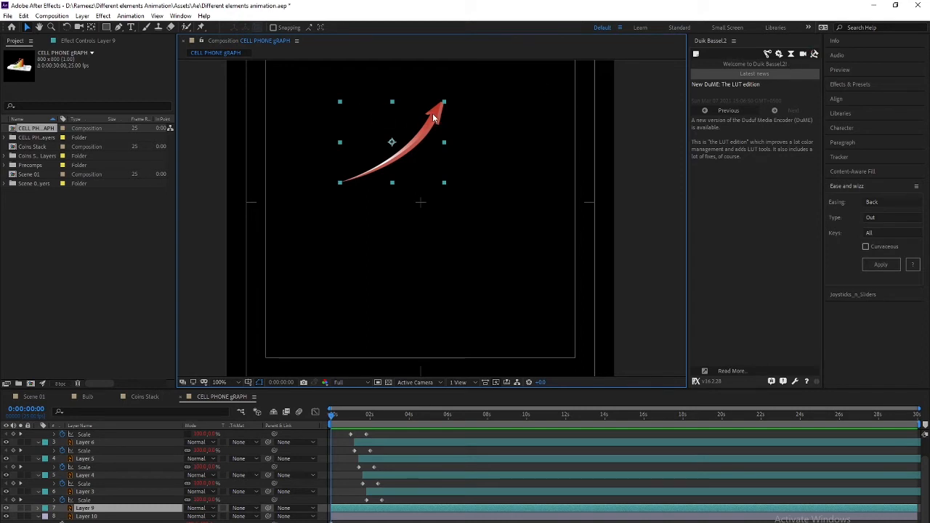
click(119, 27)
scroll(358, 190, up, 2)
drag(381, 251, 433, 360)
drag(260, 210, 476, 279)
scroll(464, 275, down, 2)
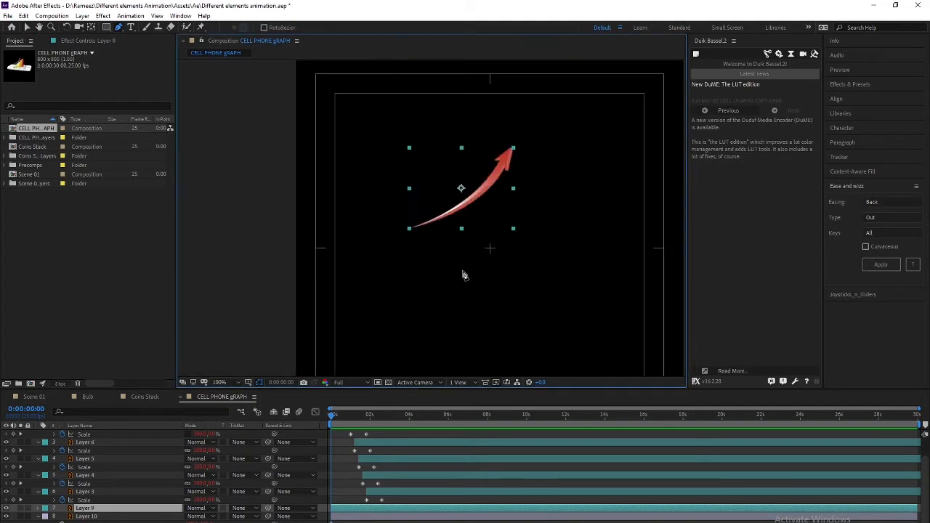
Trace a curved Bézier path from the arrow's tail to its tip, redoing a misplaced tip point
click(412, 230)
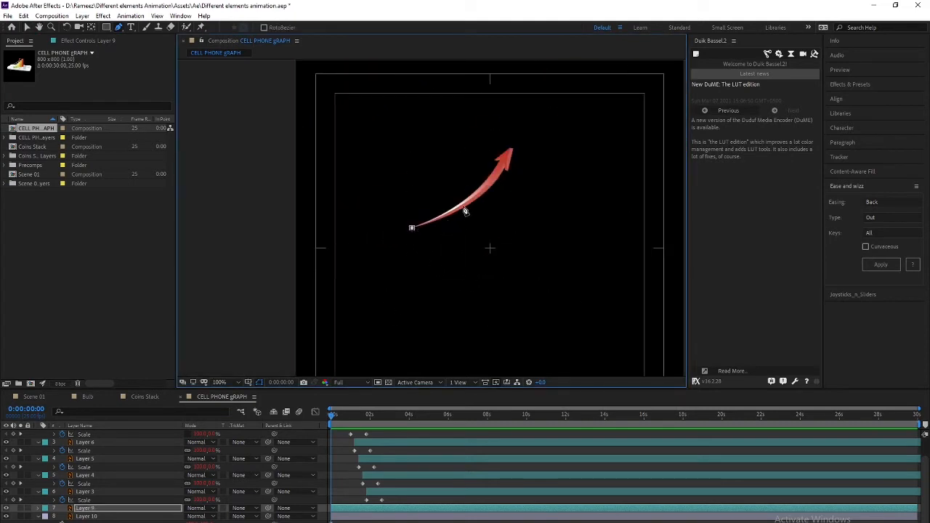
scroll(505, 184, up, 1)
drag(372, 258, 442, 227)
drag(434, 188, 439, 181)
key(ctrl+z)
click(424, 204)
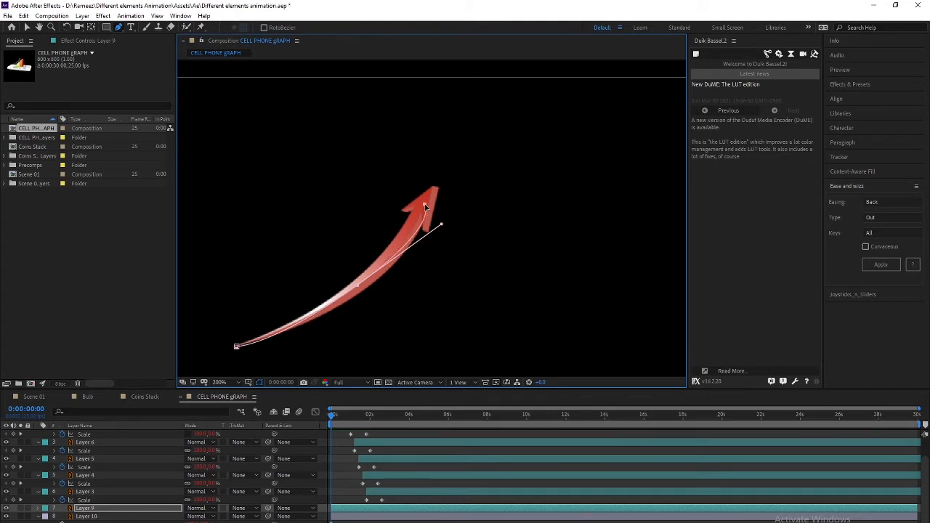
drag(441, 224, 425, 224)
click(439, 184)
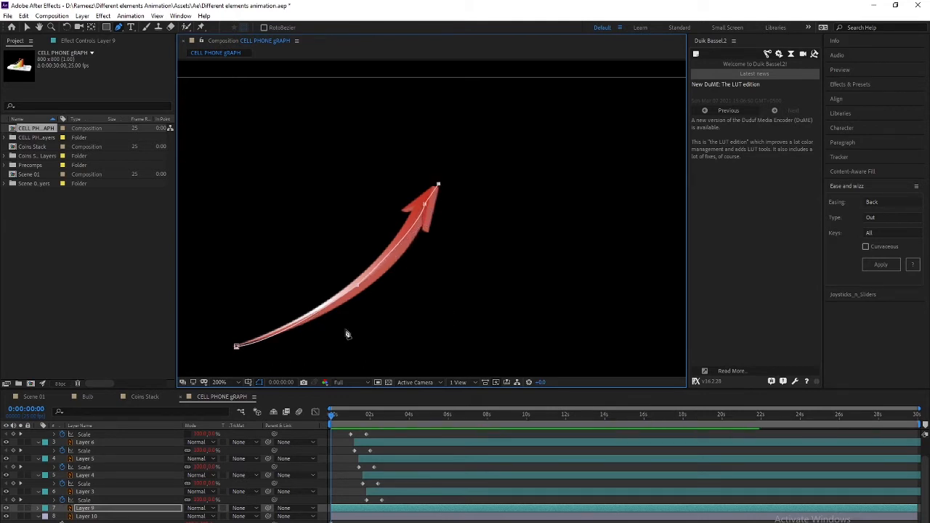
Apply Stroke to the arrow layer with Brush Size 22.6 and Reveal Original Image paint style
click(851, 85)
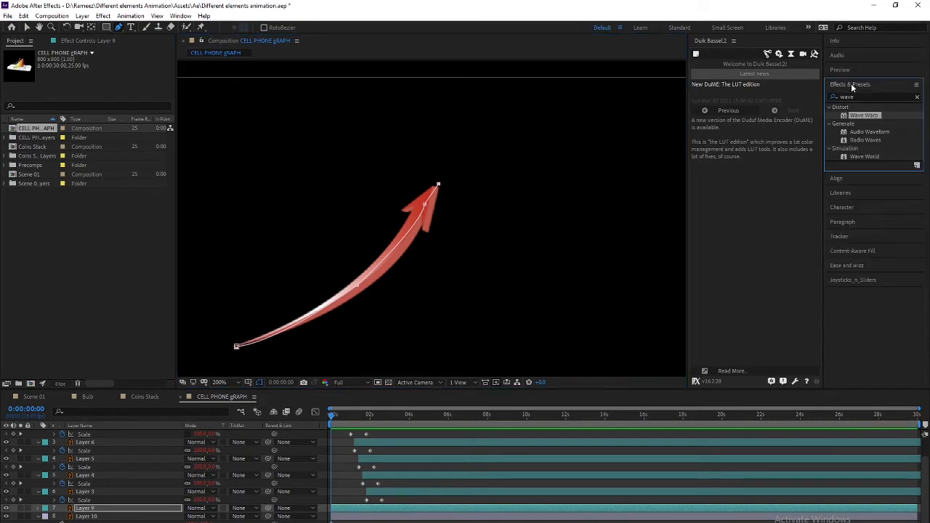
click(860, 97)
text(st)
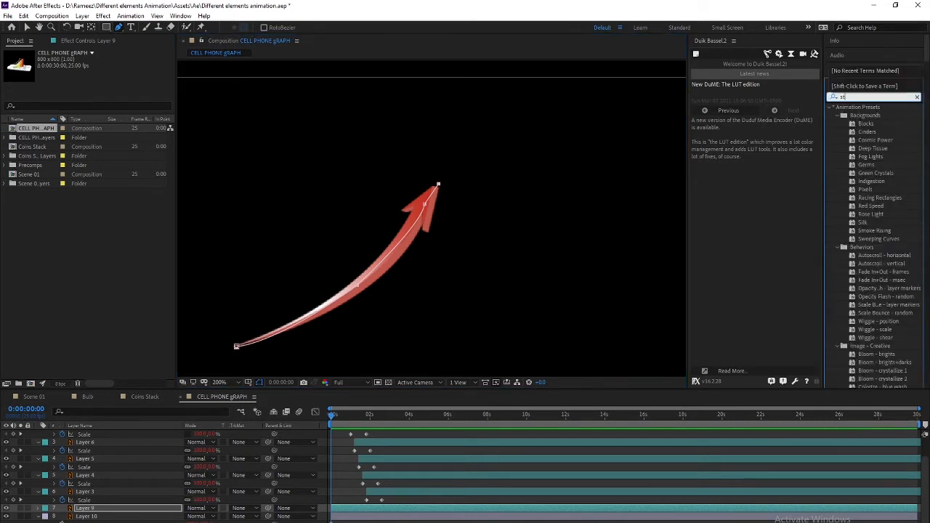
text(roke)
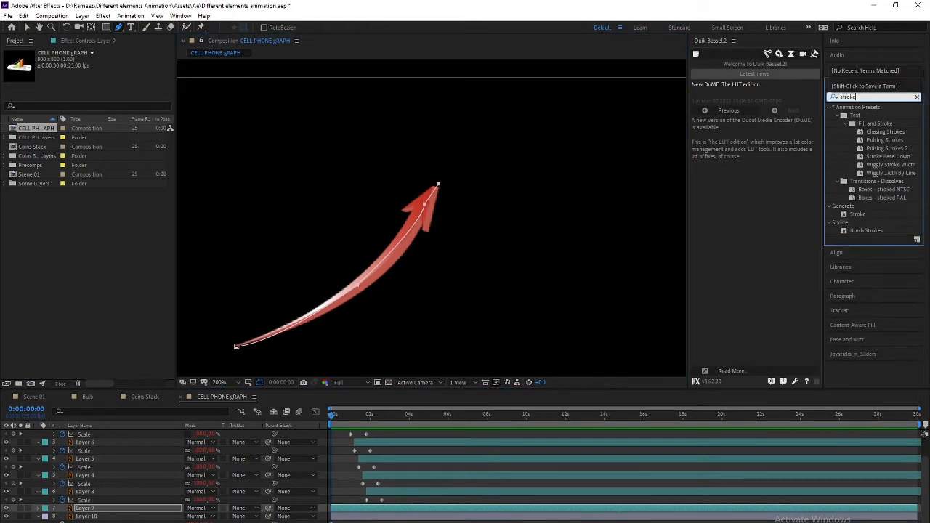
double_click(856, 214)
mouse_move(98, 104)
mouse_down()
mouse_move(214, 100)
mouse_move(189, 112)
mouse_move(205, 116)
mouse_up()
click(121, 152)
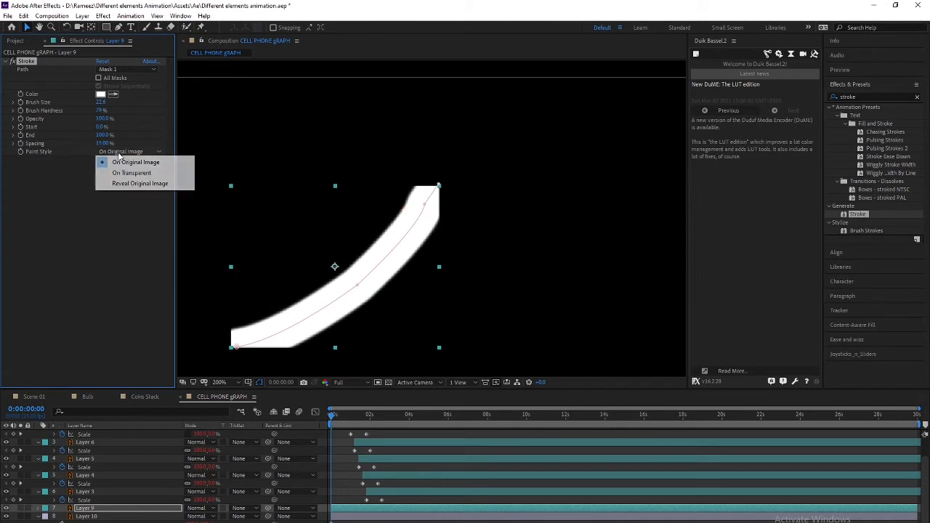
click(131, 183)
click(106, 151)
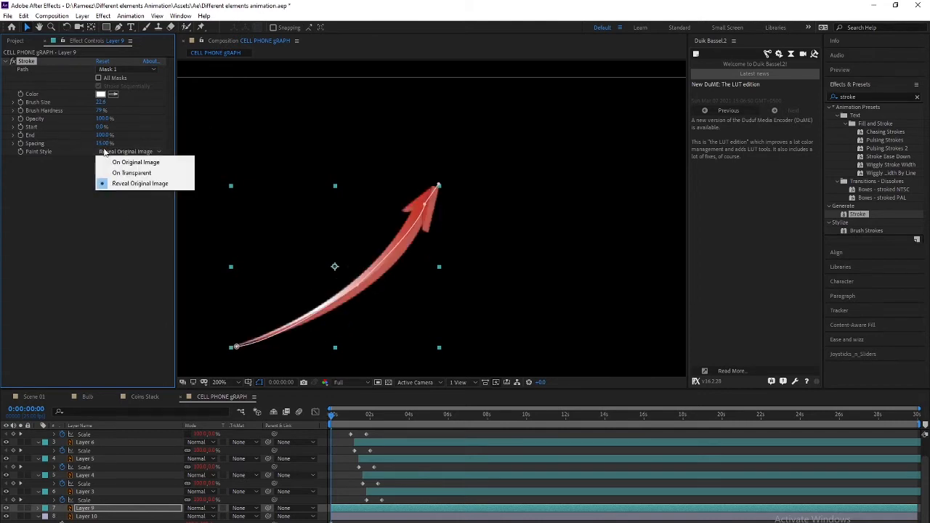
click(106, 146)
Test how Stroke End draws the arrow and play back, moving the time to 0:00:00:20
drag(103, 136, 40, 143)
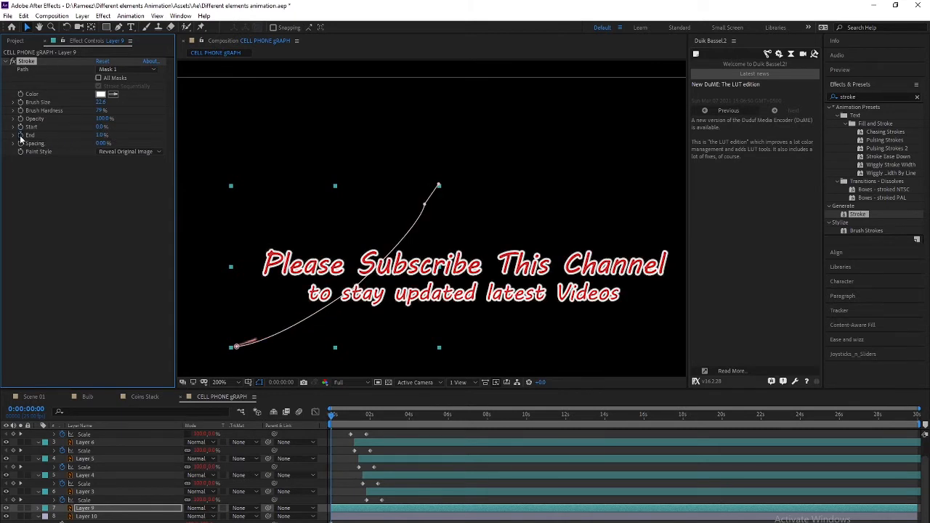
key(space)
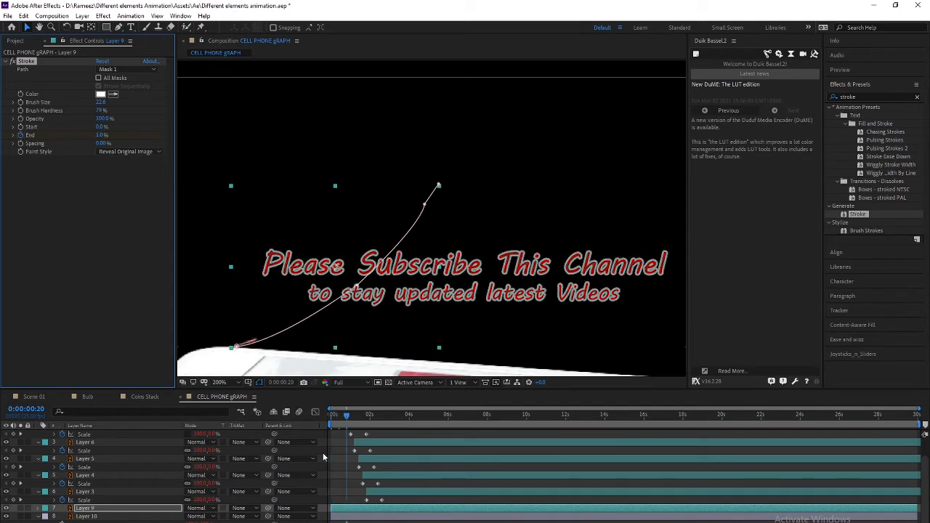
drag(352, 416, 350, 416)
scroll(344, 476, up, 2)
click(346, 415)
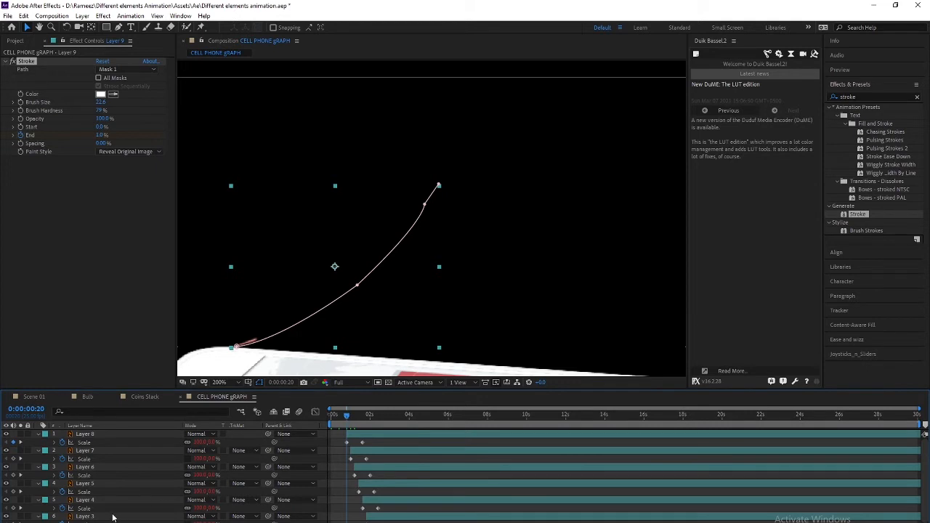
scroll(109, 516, down, 1)
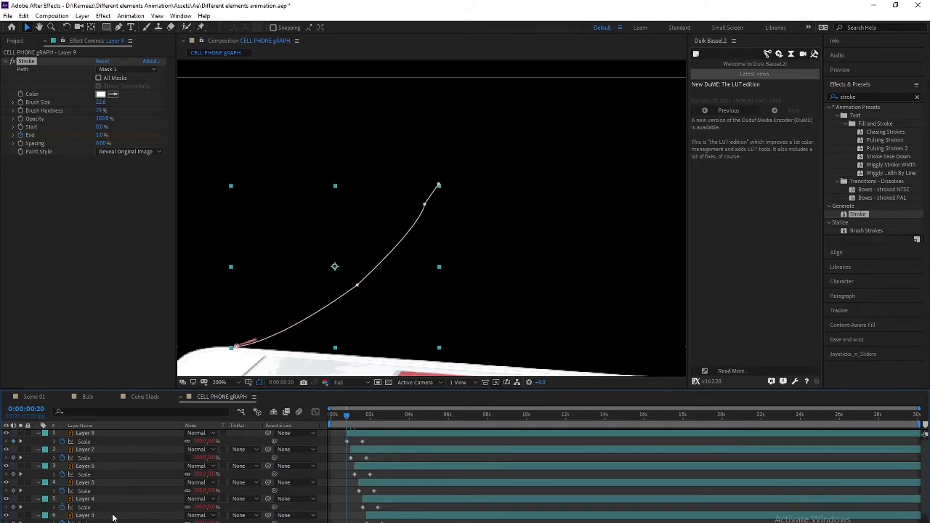
scroll(352, 514, down, 2)
Keyframe Stroke End at 100% where the bars finish growing and 0% at 0:00:00:20
drag(346, 418, 381, 420)
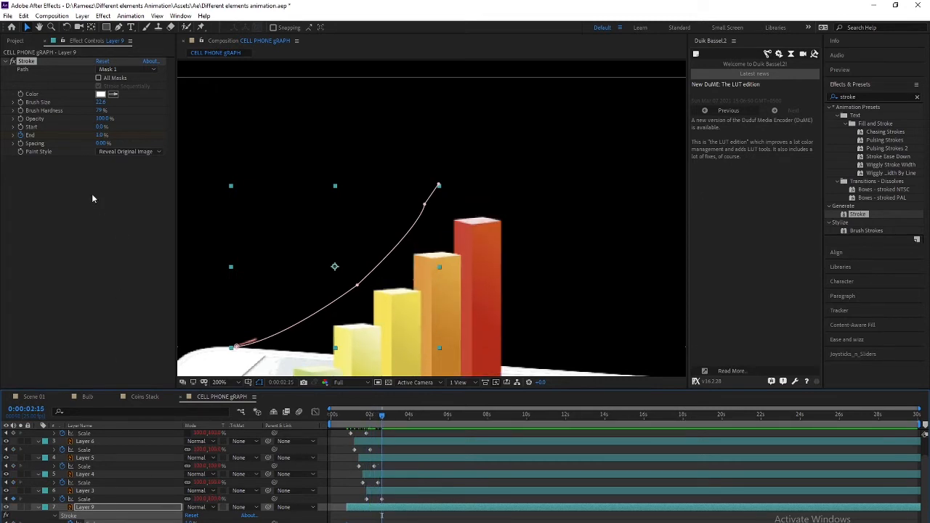
key(Return)
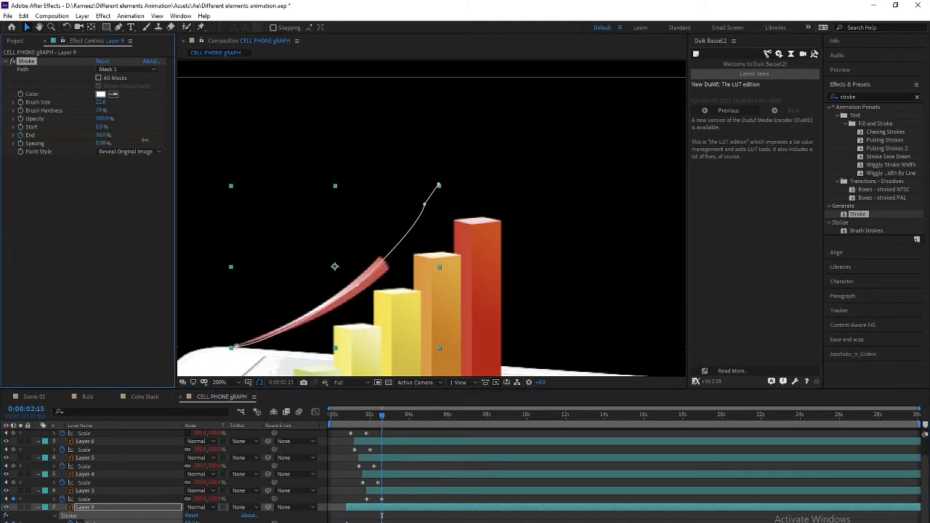
drag(373, 418, 347, 420)
drag(101, 136, 1, 150)
drag(351, 416, 325, 413)
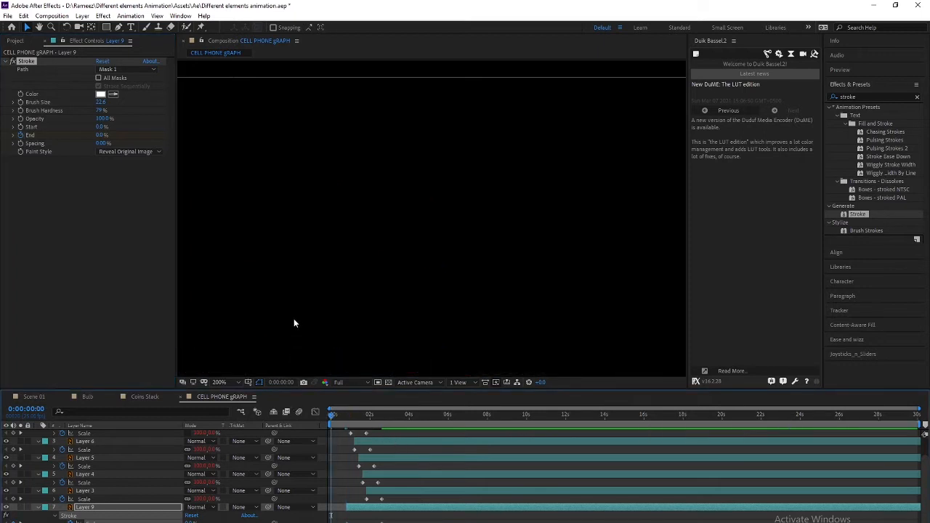
scroll(294, 322, down, 2)
drag(294, 319, 266, 270)
scroll(303, 306, up, 1)
Preview the arrow and bar animation, adjusting the arrow's draw-on timing around 0:00:01:23
key(space)
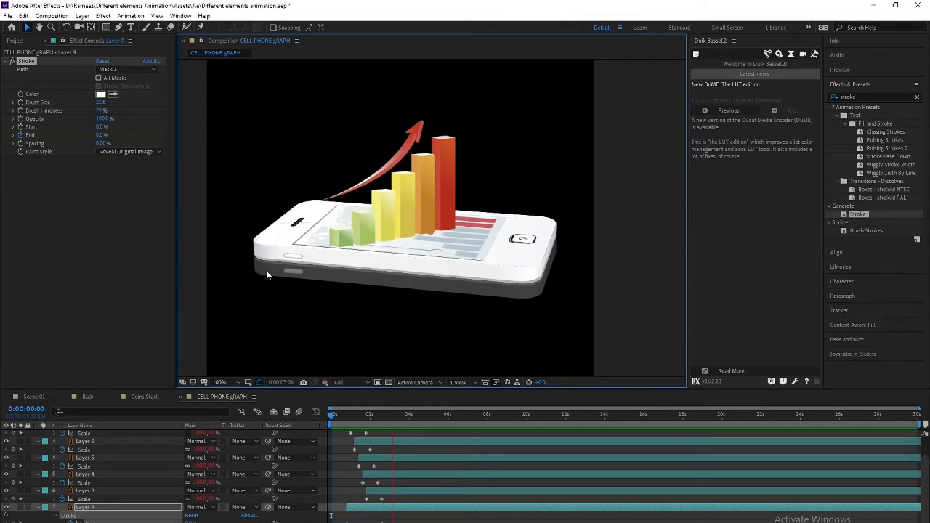
key(space)
drag(339, 416, 369, 416)
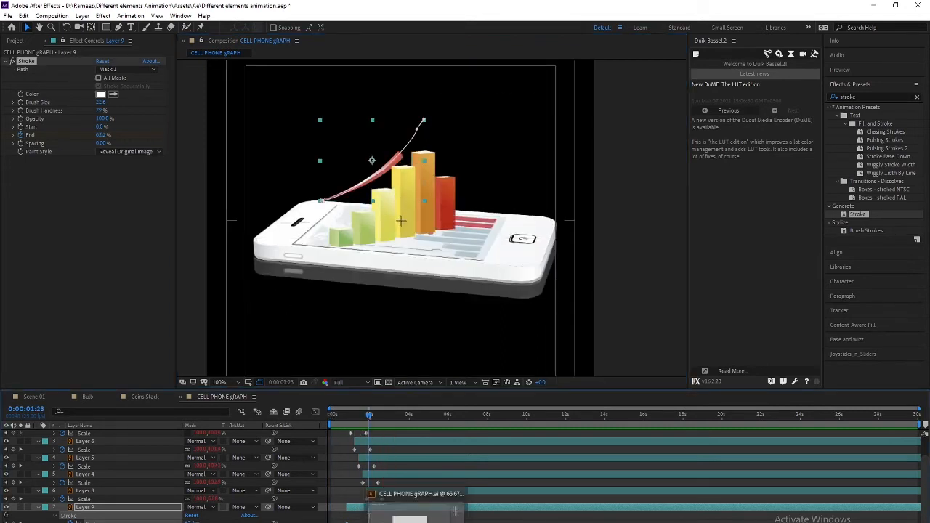
drag(382, 522, 380, 522)
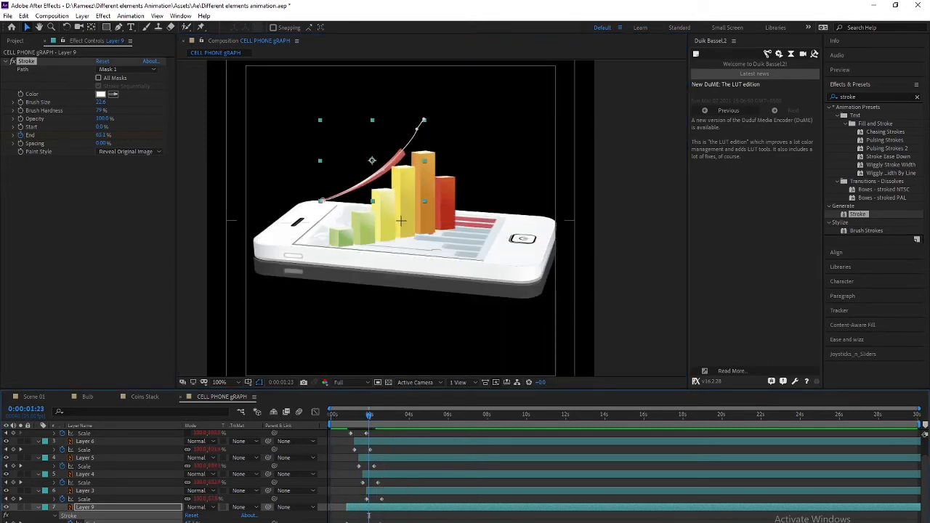
key(space)
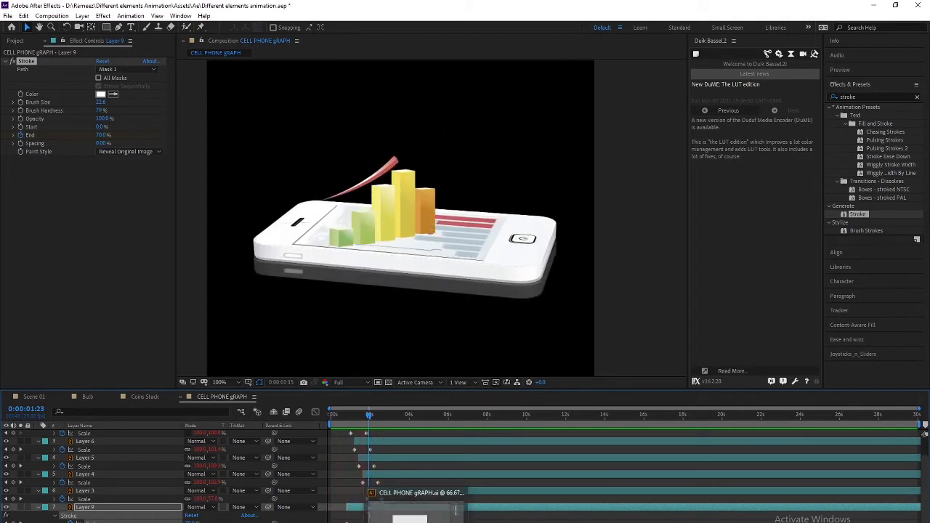
key(space)
Scrub to check the arrow timing, then remove the Stroke effect from Layer 9 and reselect it
drag(384, 414, 364, 415)
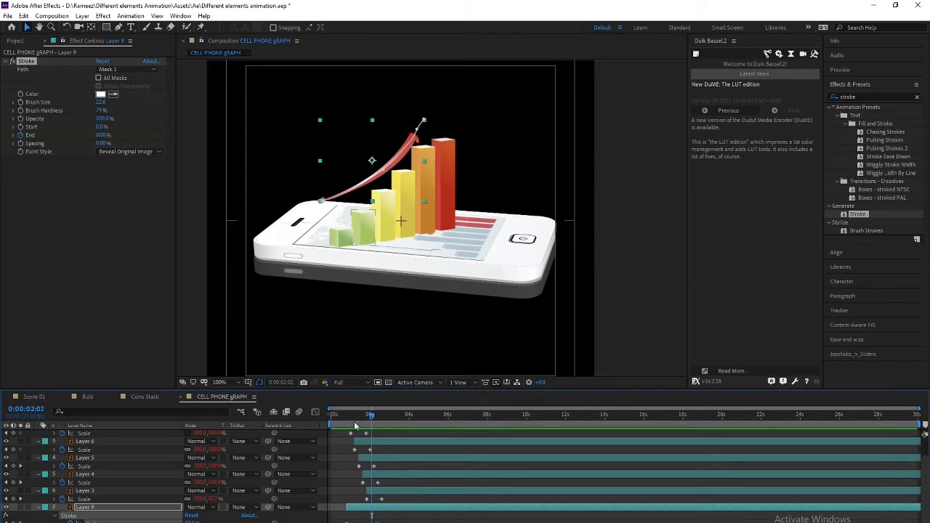
mouse_move(370, 415)
mouse_down()
mouse_move(360, 417)
mouse_move(384, 415)
mouse_up()
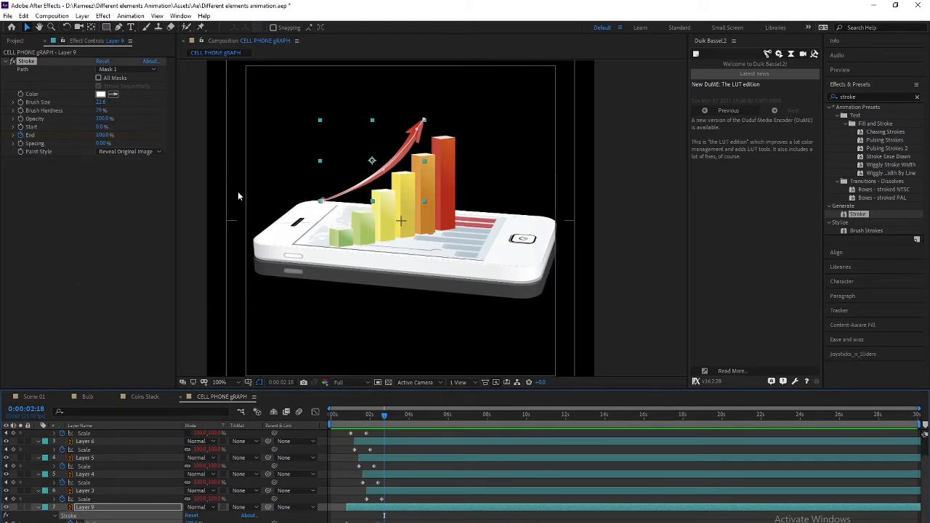
scroll(272, 195, down, 1)
scroll(291, 211, up, 1)
drag(291, 223, 314, 237)
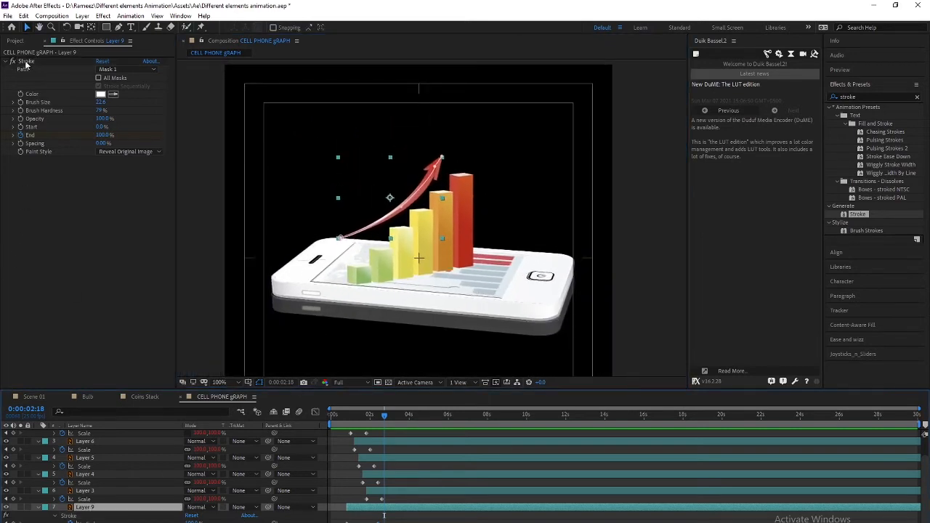
key(Delete)
click(86, 516)
click(86, 508)
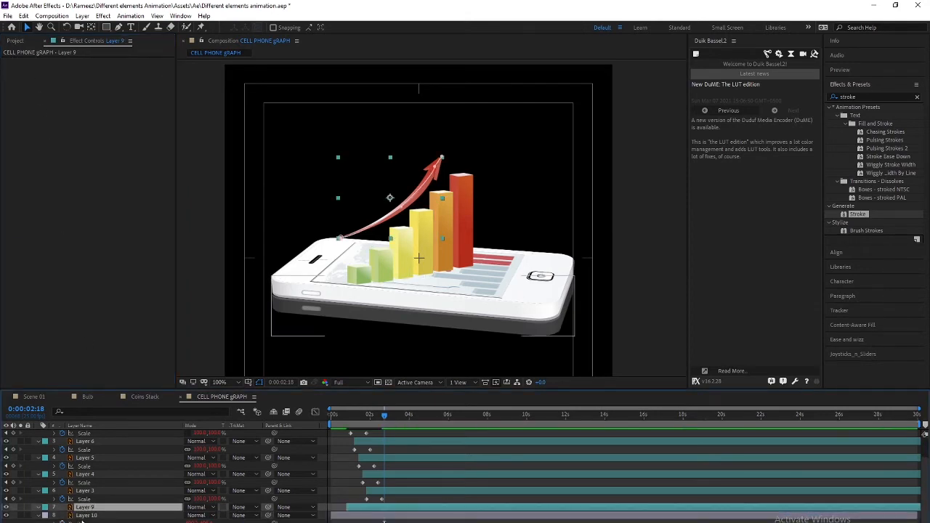
Delete Layer 9's existing Mask 1 and apply a fresh Stroke effect to it
key(m)
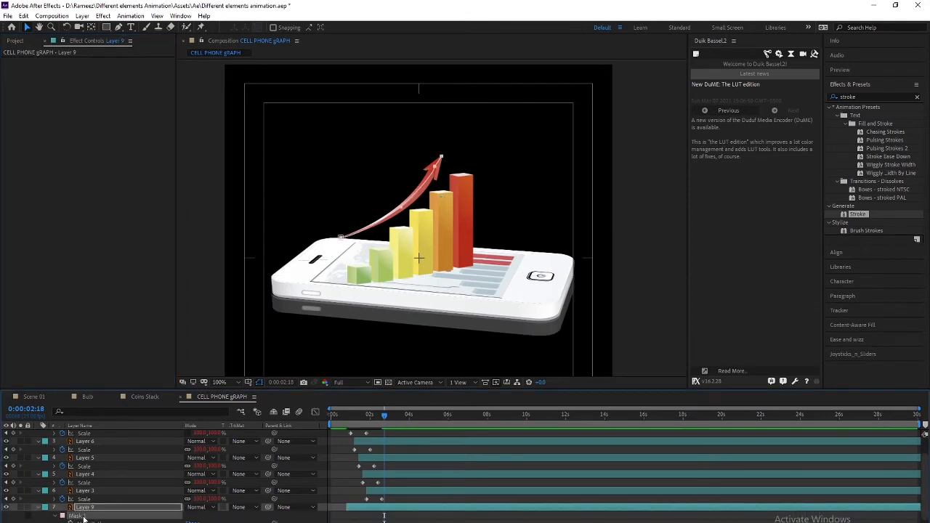
key(Delete)
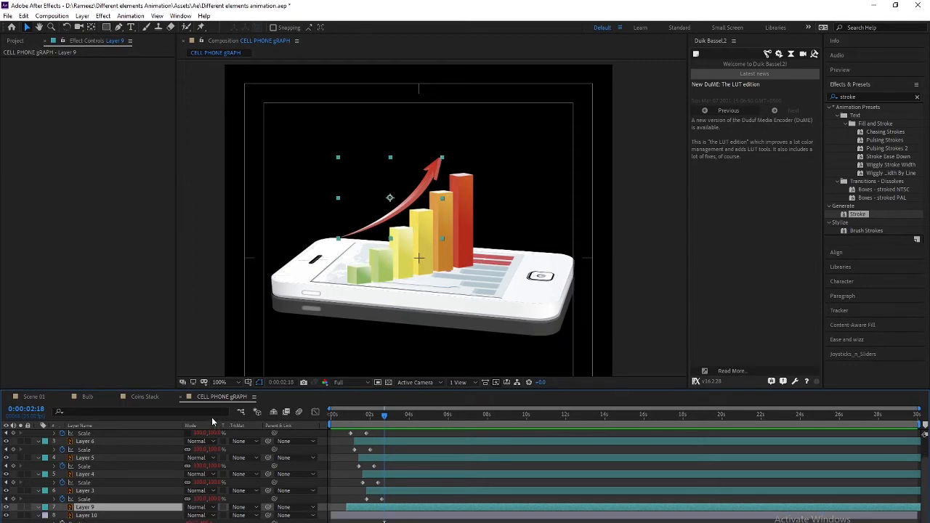
click(313, 374)
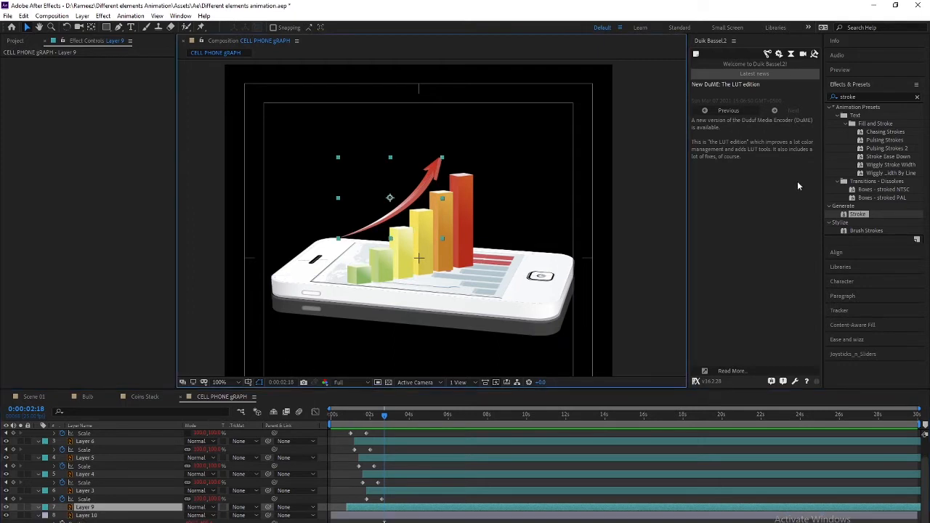
double_click(855, 215)
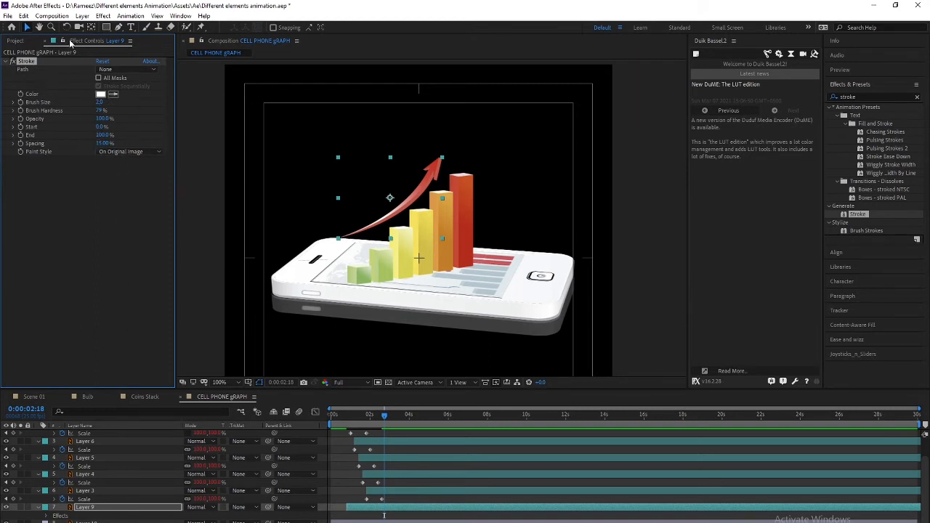
Trace a new Pen mask along the red arrow's curve from its left end to the tip
click(119, 26)
scroll(312, 222, up, 2)
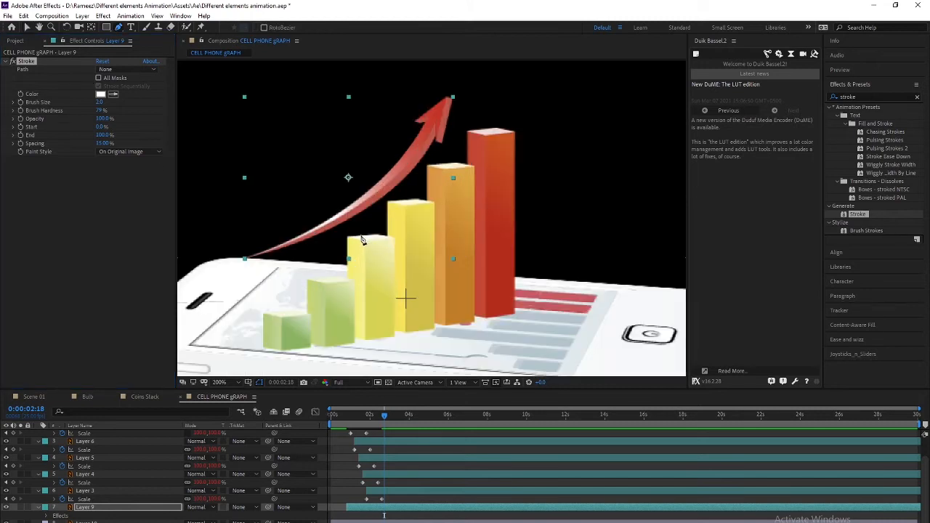
scroll(332, 254, up, 1)
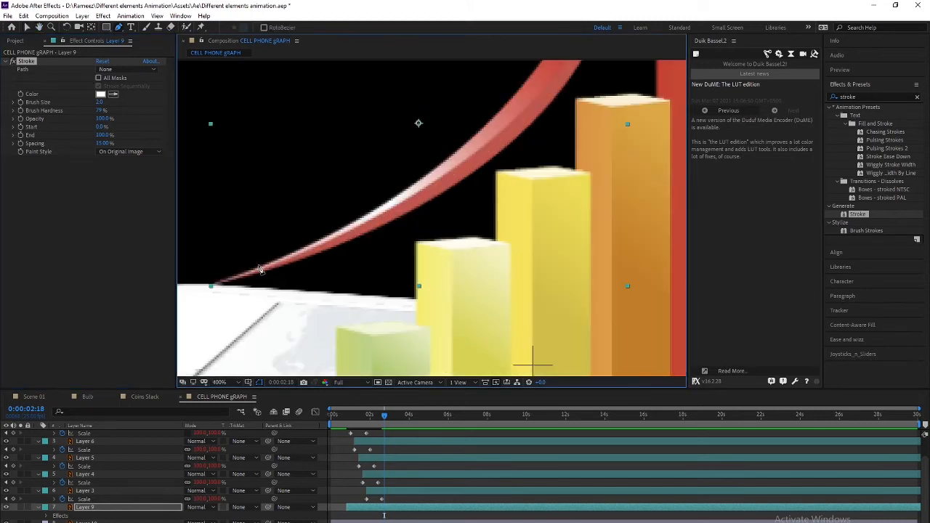
click(215, 286)
drag(356, 234, 373, 216)
drag(393, 252, 250, 375)
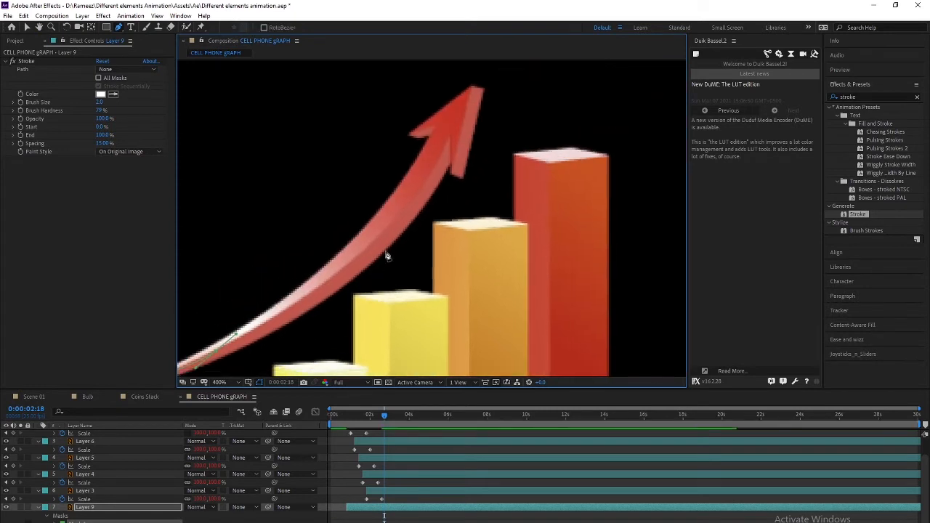
click(399, 218)
click(461, 146)
drag(414, 229, 404, 277)
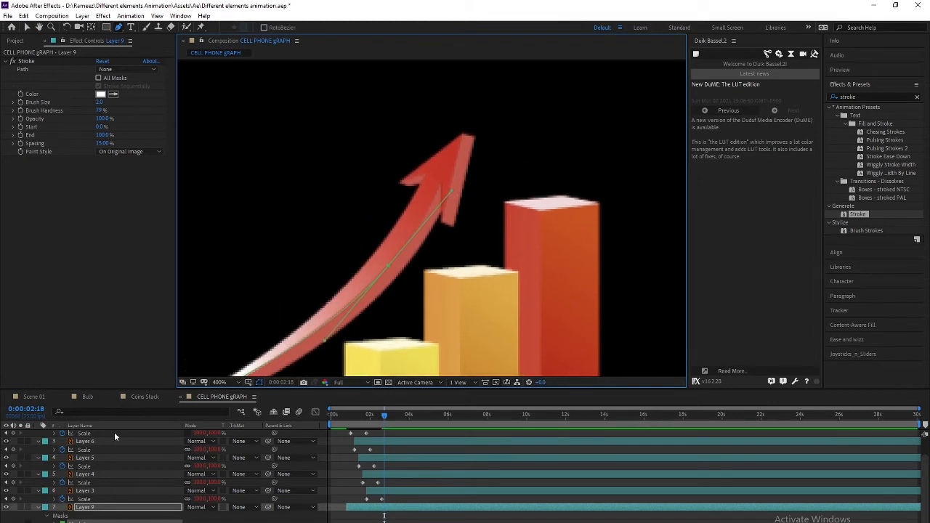
click(474, 132)
click(84, 509)
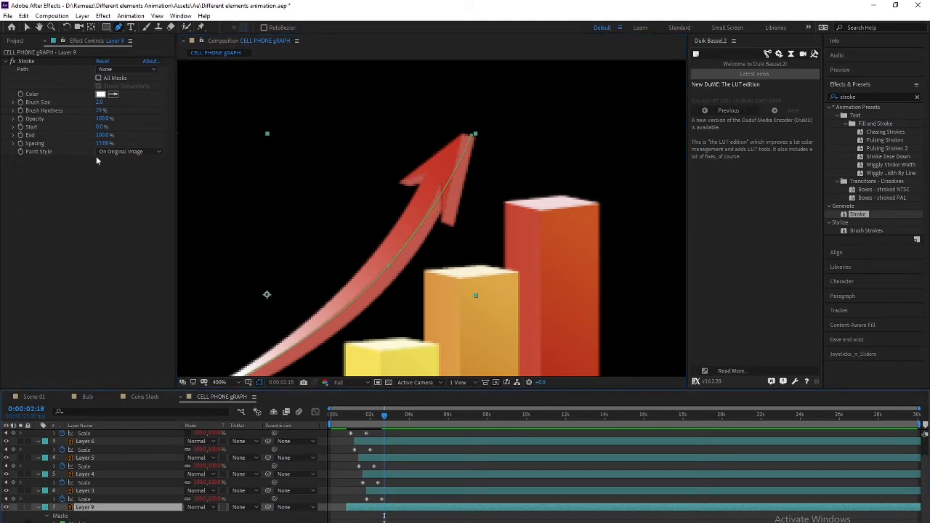
Set the Stroke Path to Mask 1 and Spacing to 0%, zooming out to 200%
click(107, 70)
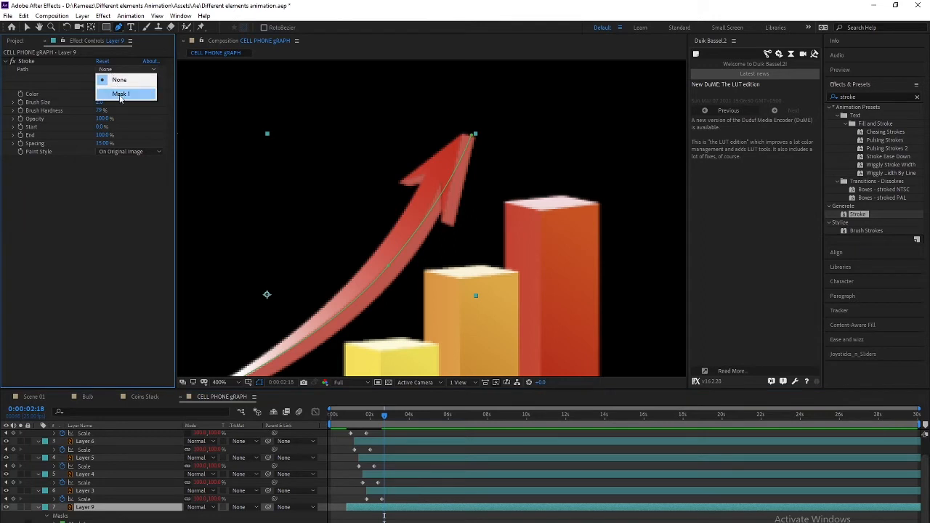
click(125, 94)
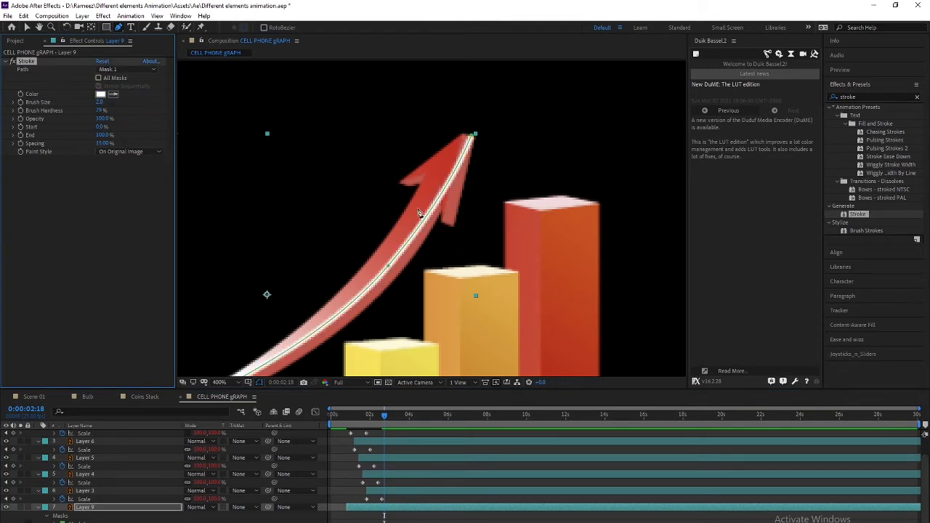
drag(356, 236, 465, 167)
key(g)
key(comma)
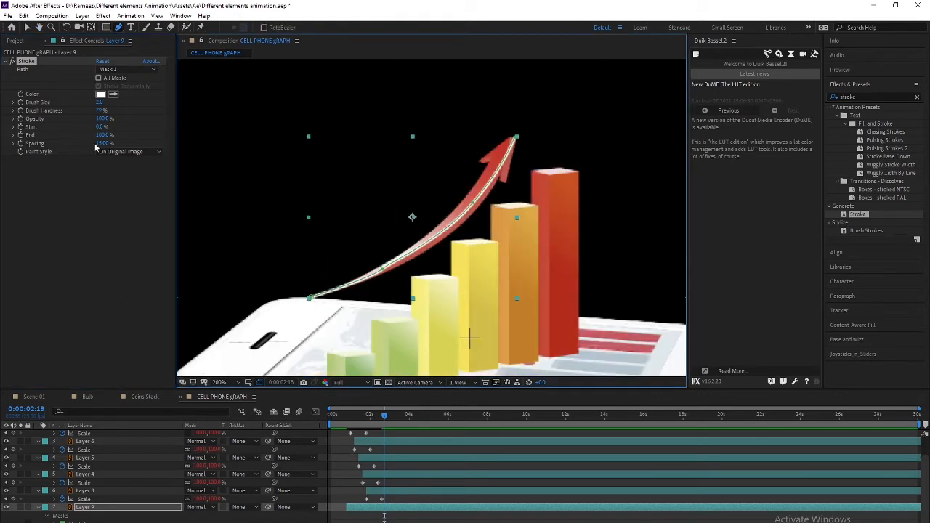
drag(101, 143, 98, 144)
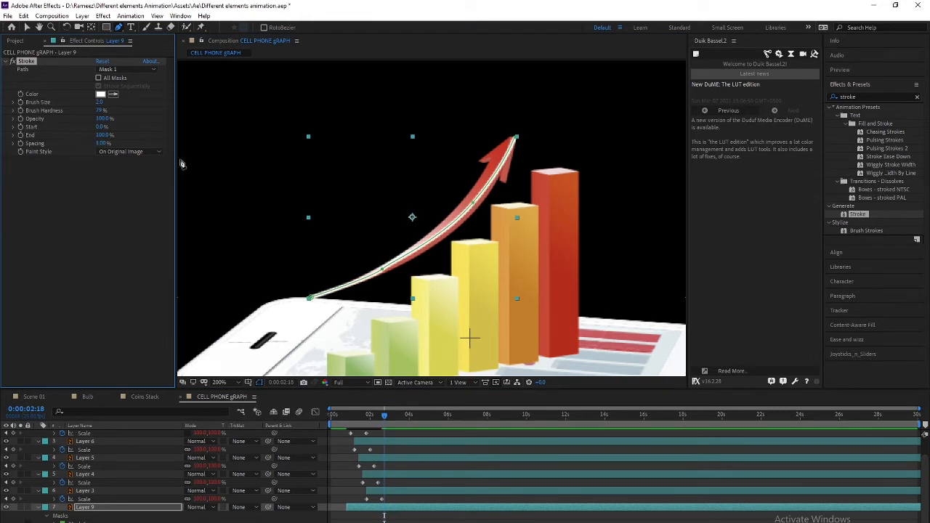
mouse_move(101, 144)
mouse_down()
mouse_move(64, 144)
mouse_move(92, 135)
mouse_move(79, 142)
mouse_up()
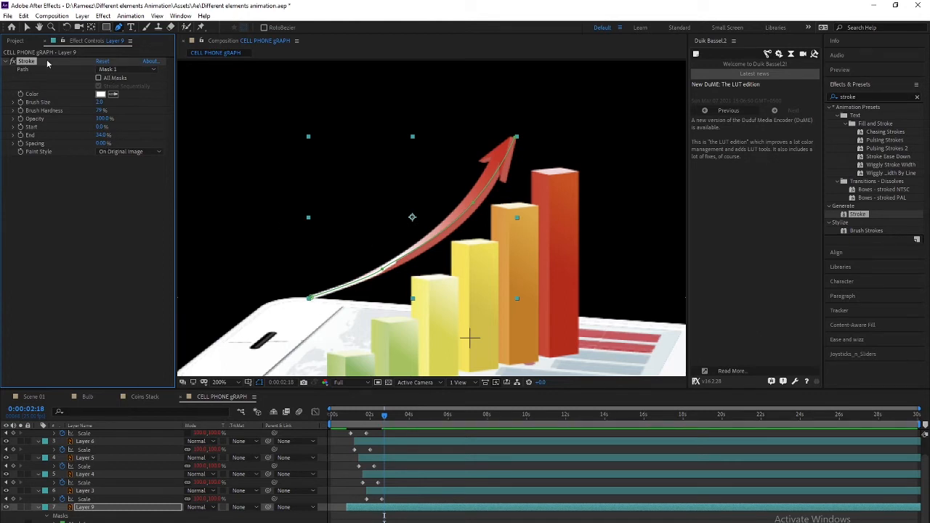
Set Stroke End to about 80% and pick dark red 721F1F for the stroke colour
click(101, 135)
drag(101, 135, 133, 135)
click(101, 93)
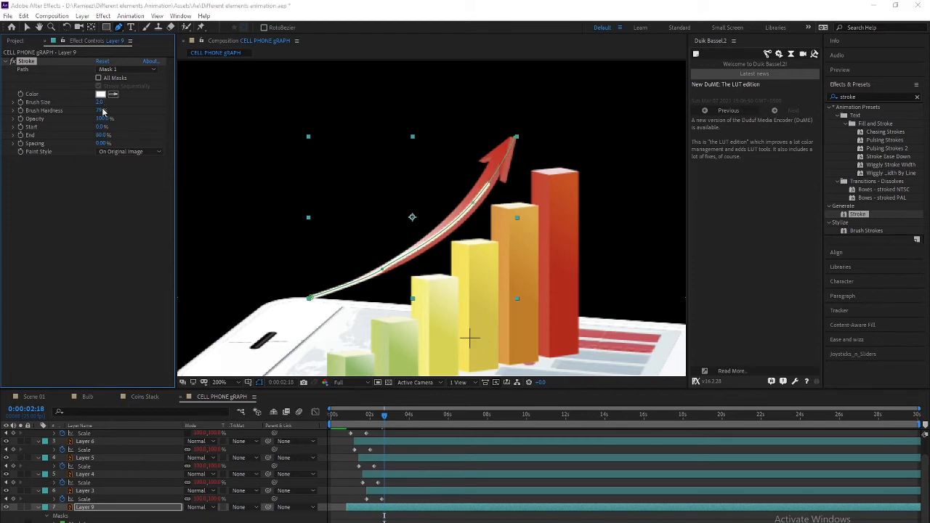
drag(392, 265, 443, 291)
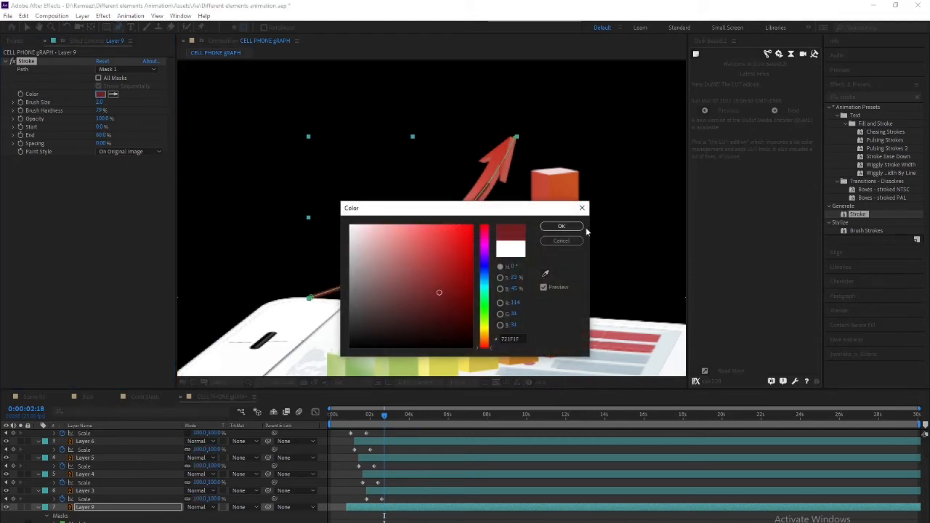
Confirm the dark red colour, set Brush Size to about 23 and return End to 100%
click(562, 227)
mouse_move(104, 138)
mouse_down()
mouse_move(78, 148)
mouse_move(141, 134)
mouse_move(125, 128)
mouse_move(134, 125)
mouse_move(66, 130)
mouse_move(113, 102)
mouse_move(194, 95)
mouse_up()
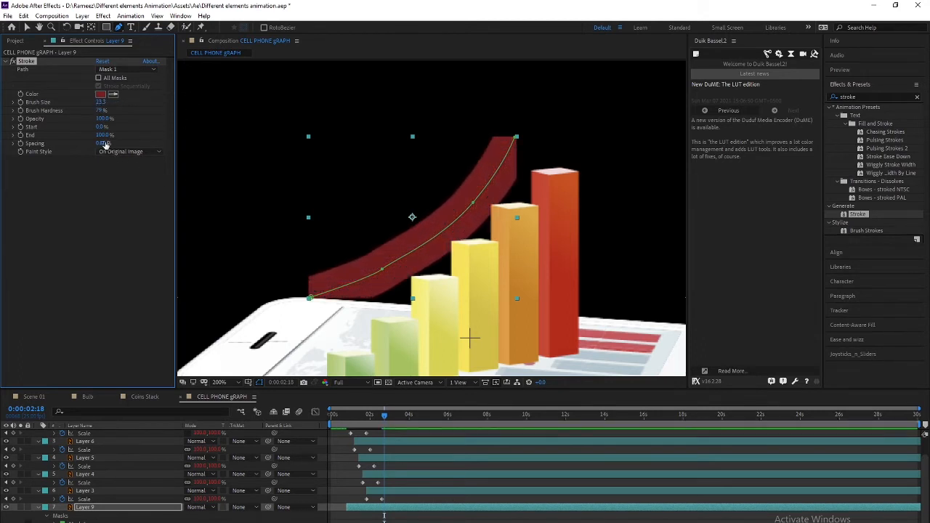
mouse_move(104, 135)
mouse_down()
mouse_move(82, 135)
mouse_move(122, 135)
mouse_up()
mouse_move(101, 126)
mouse_down()
mouse_move(148, 117)
mouse_move(89, 137)
mouse_up()
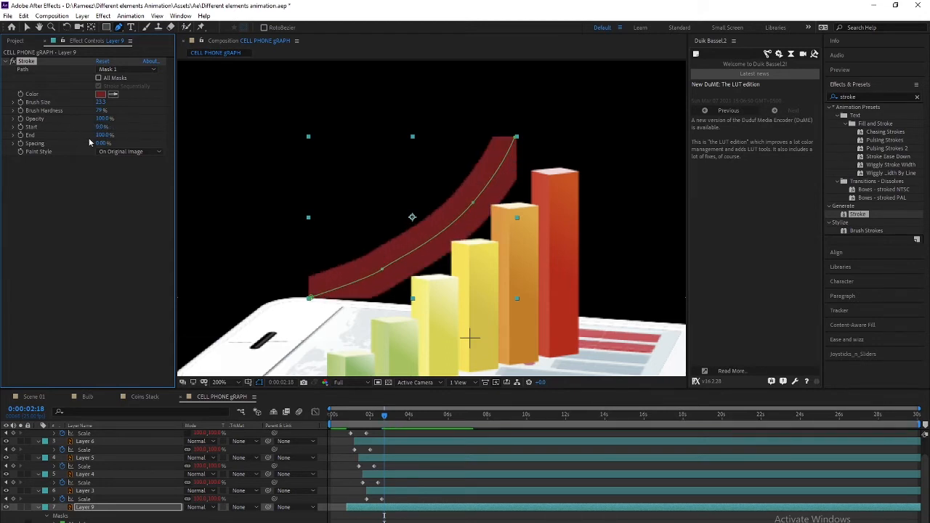
Try the Transparent and On Original Image paint styles, then settle on Reveal Original Image
click(122, 153)
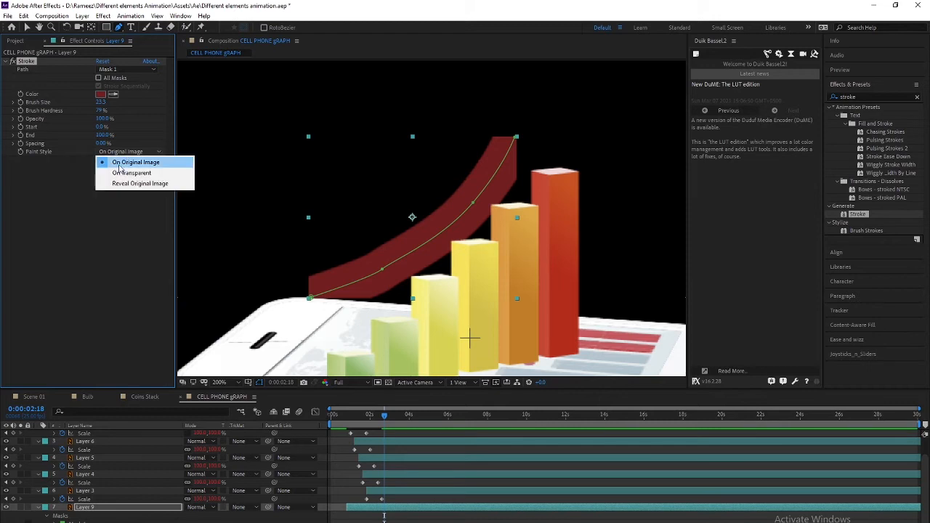
click(120, 173)
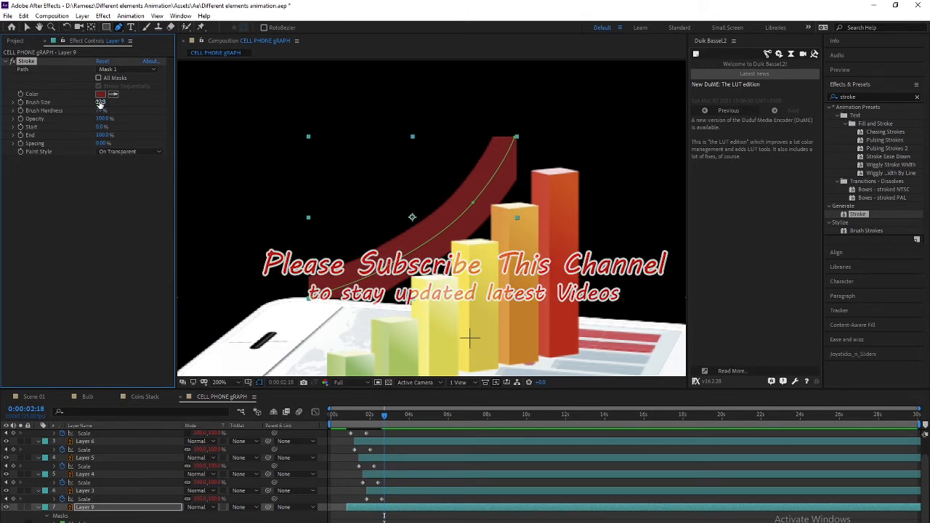
drag(99, 103, 11, 103)
click(128, 153)
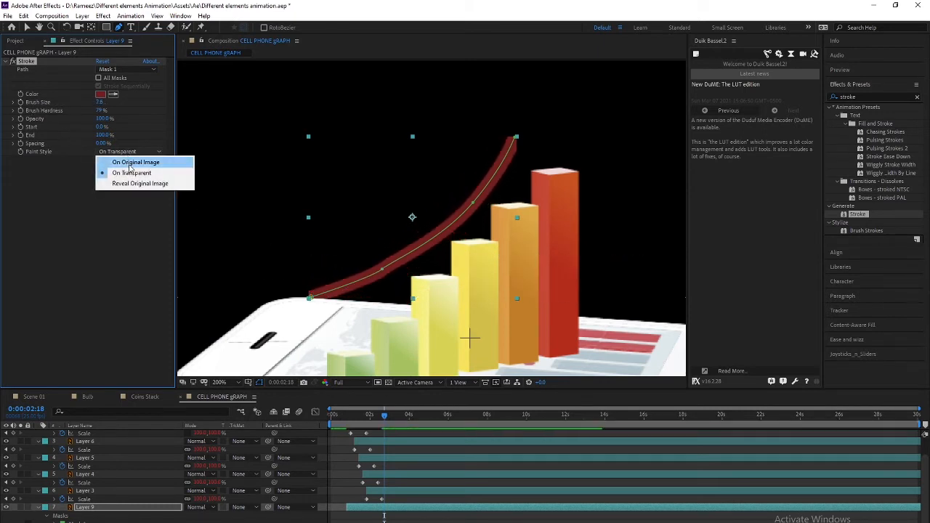
click(120, 159)
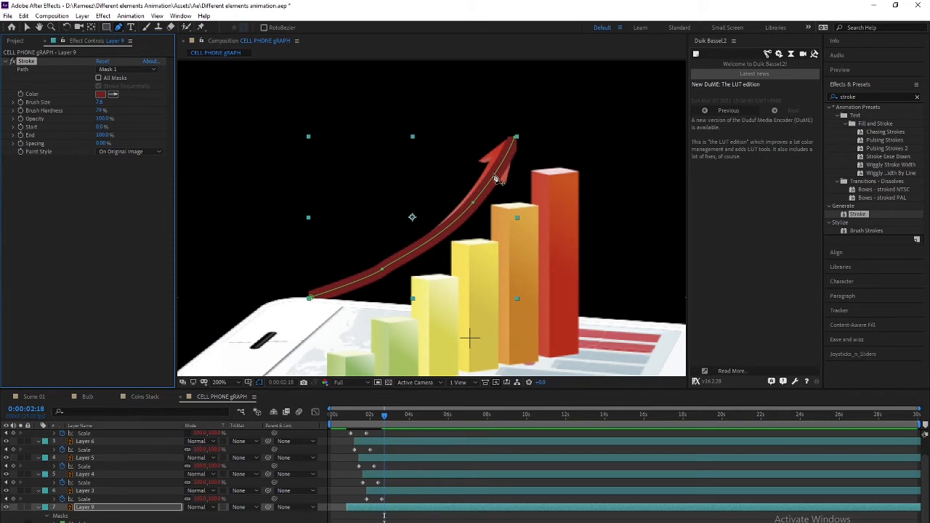
click(128, 151)
click(131, 170)
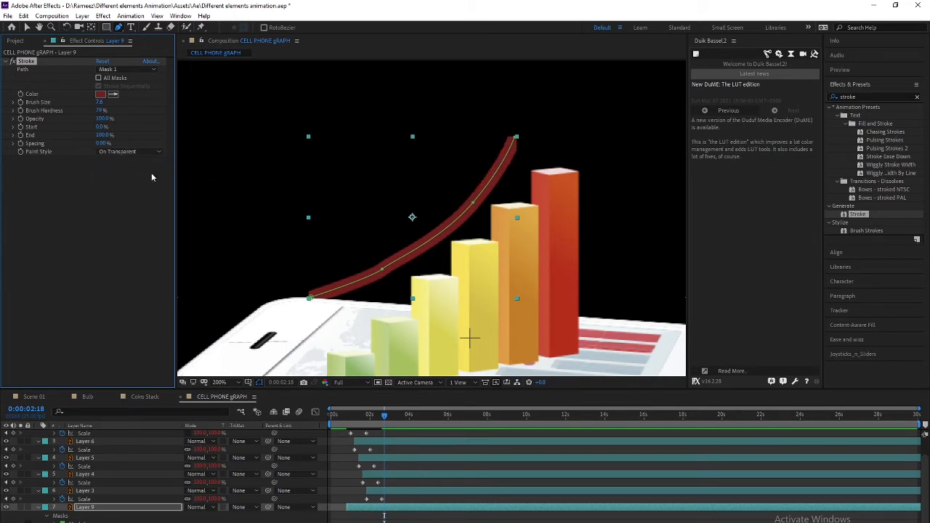
click(130, 152)
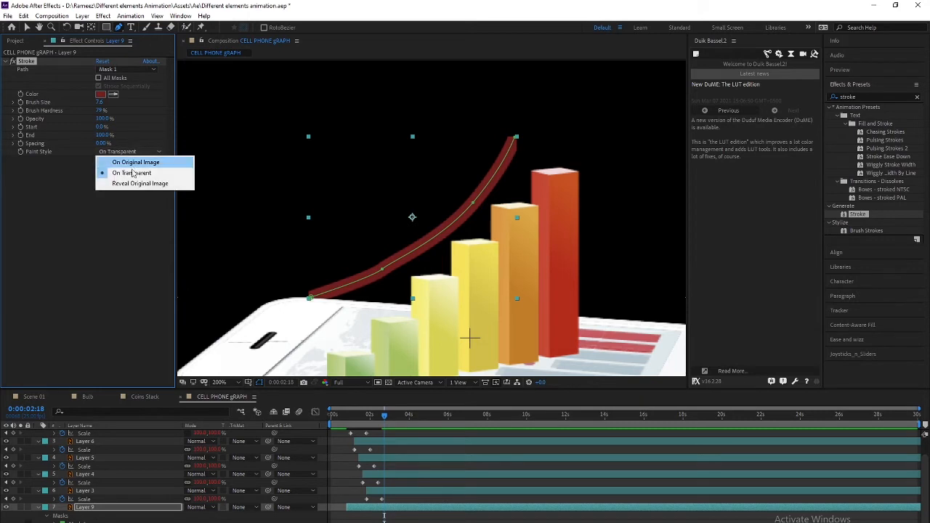
click(136, 184)
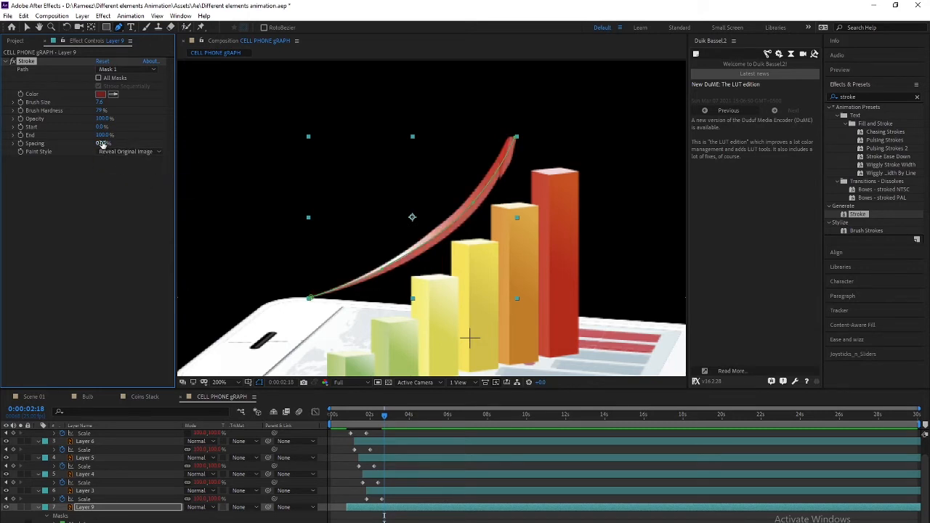
Widen the Brush Size to 36.3 and scrub Start to 100% to hide the arrow
mouse_move(100, 102)
mouse_down()
mouse_move(163, 107)
mouse_move(93, 111)
mouse_move(233, 104)
mouse_up()
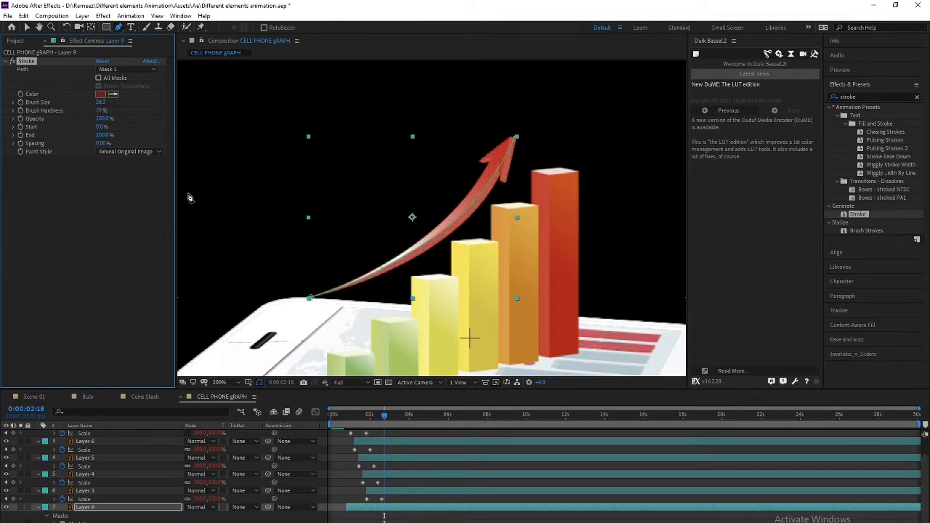
mouse_move(101, 135)
mouse_down()
mouse_move(41, 142)
mouse_move(120, 135)
mouse_up()
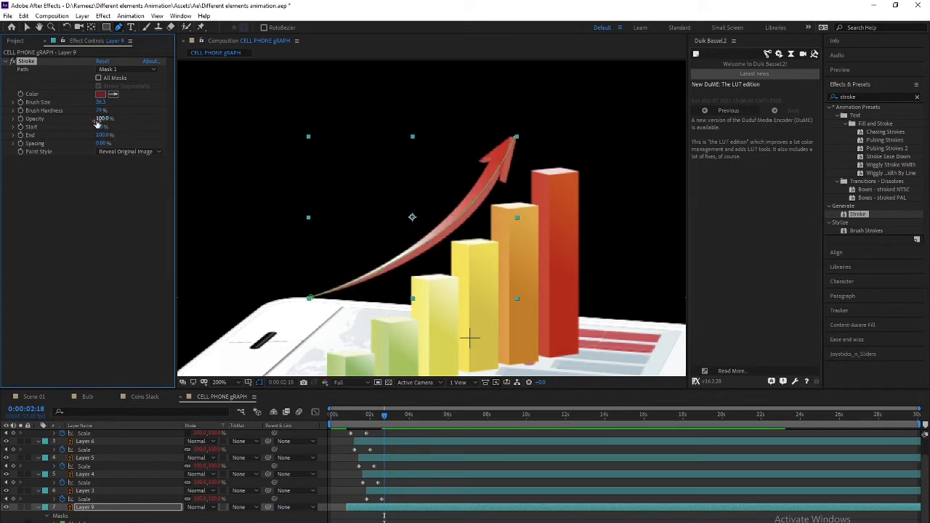
mouse_move(101, 127)
mouse_down()
mouse_move(154, 118)
mouse_move(73, 128)
mouse_up()
Keyframe Stroke End from 0% at 0:00:00:20 to 100% at about two seconds
key(space)
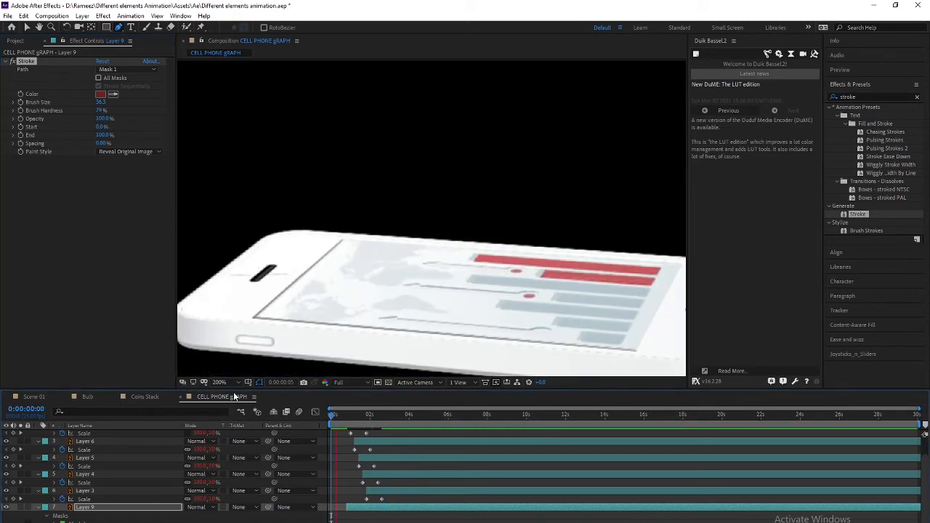
key(space)
drag(356, 417, 346, 420)
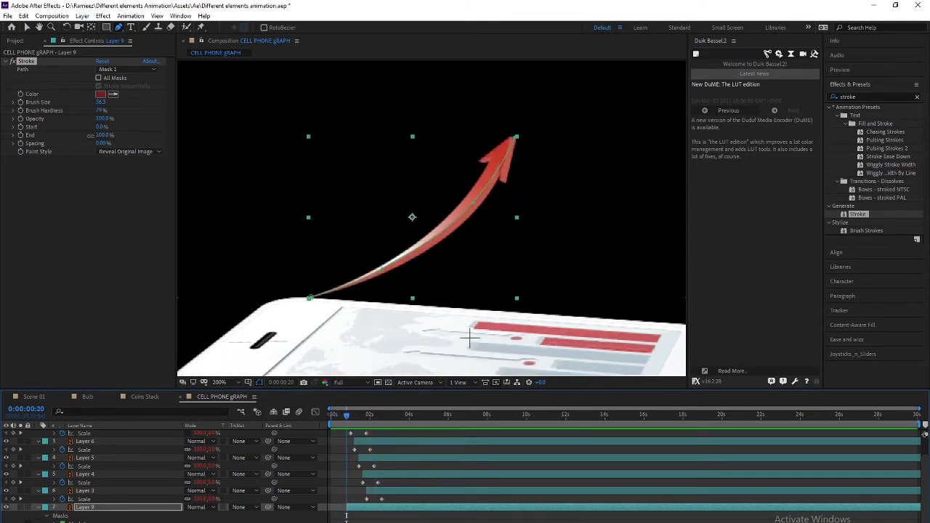
drag(95, 135, 46, 143)
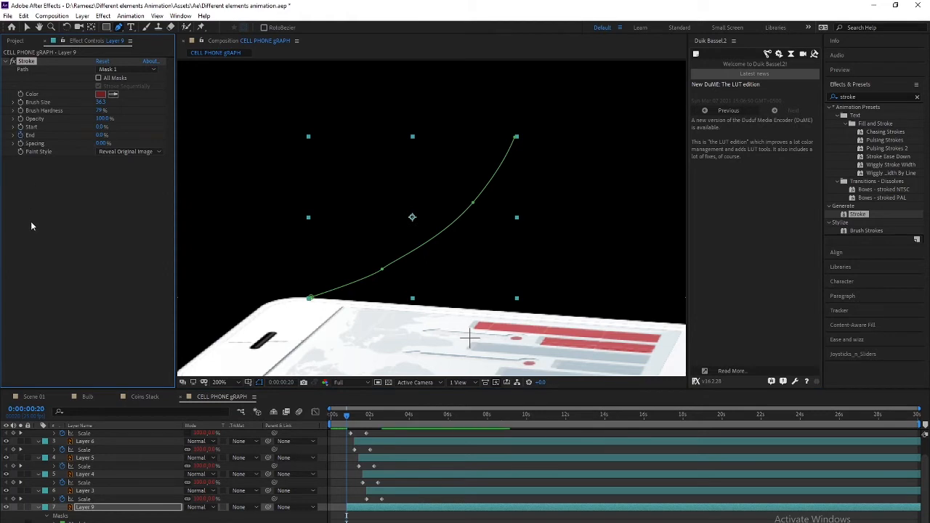
key(space)
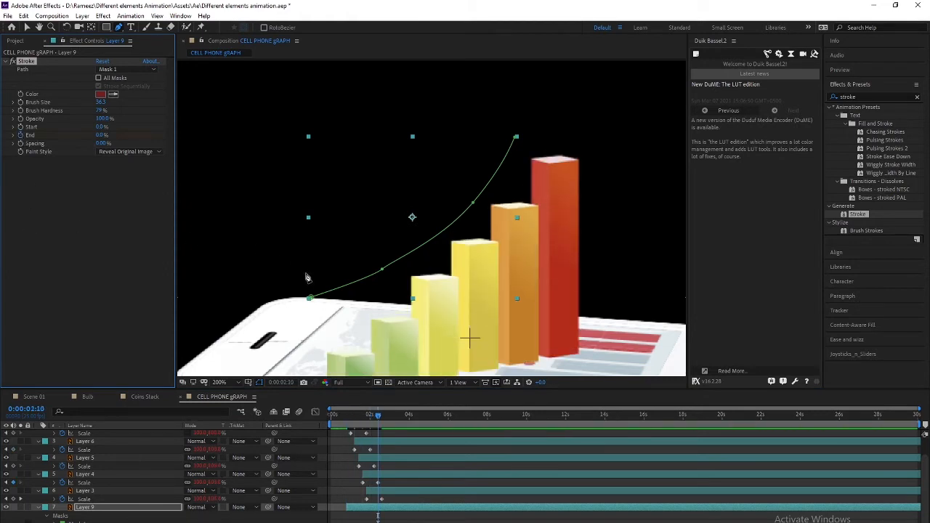
drag(385, 421, 377, 405)
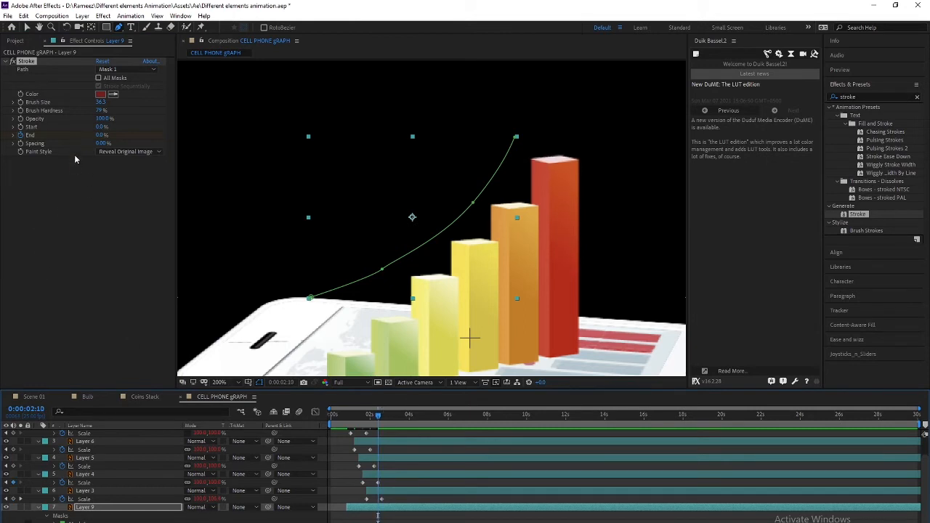
drag(97, 136, 167, 136)
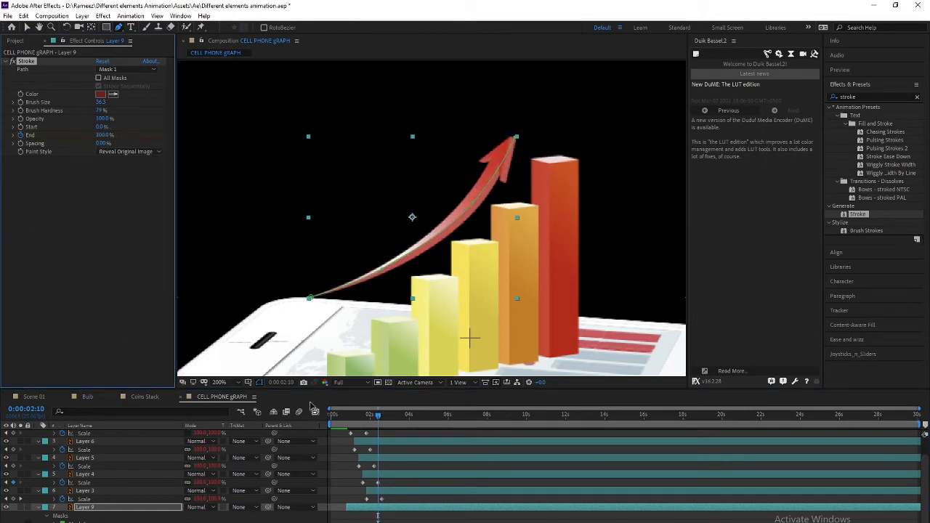
key(space)
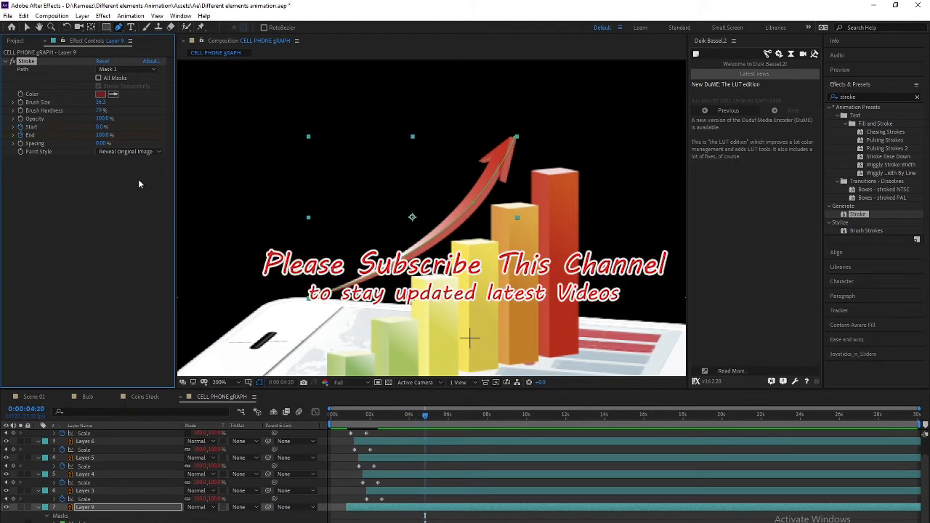
Keyframe Stroke Start to 100% and apply Easy Ease to all of Layer 9's Stroke keyframes
drag(103, 126, 162, 128)
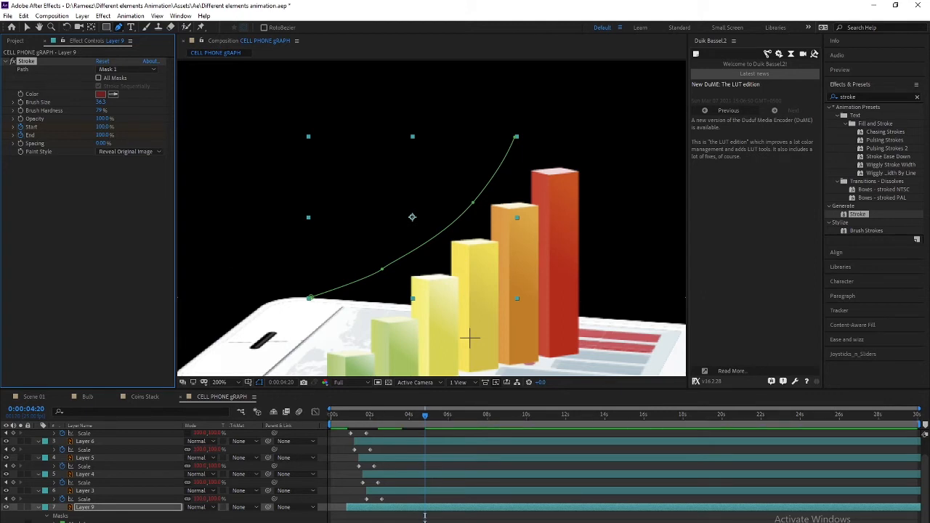
click(162, 513)
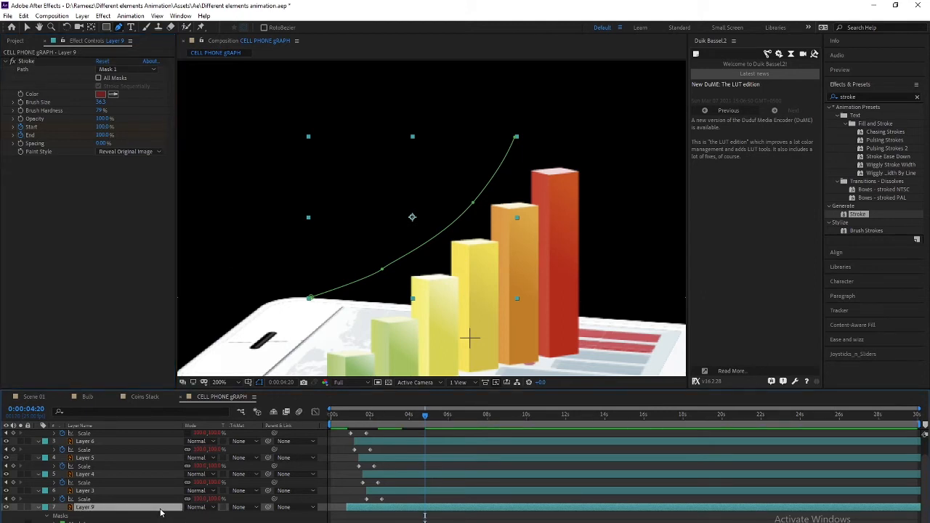
key(e)
drag(439, 522, 324, 522)
key(F9)
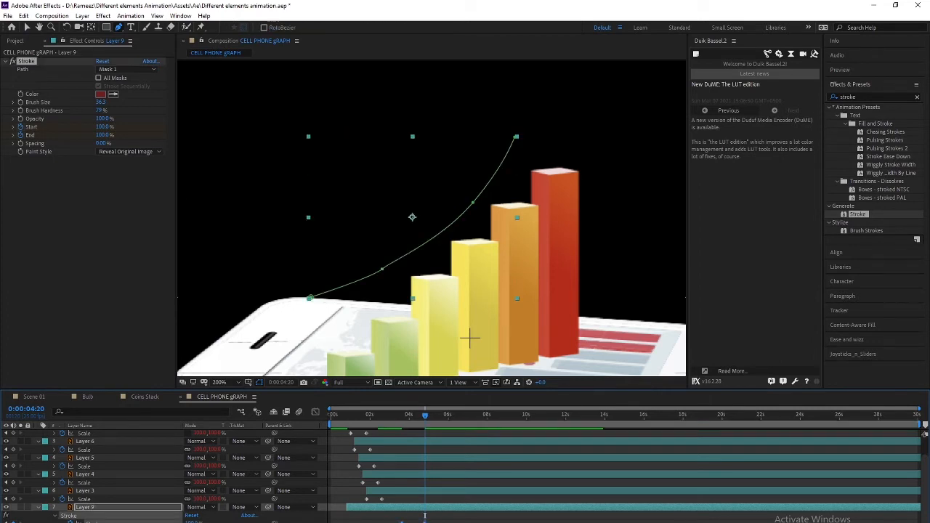
Preview and scrub the arrow draw-on animation at 100% zoom, then save the project
key(space)
key(space)
scroll(362, 267, down, 1)
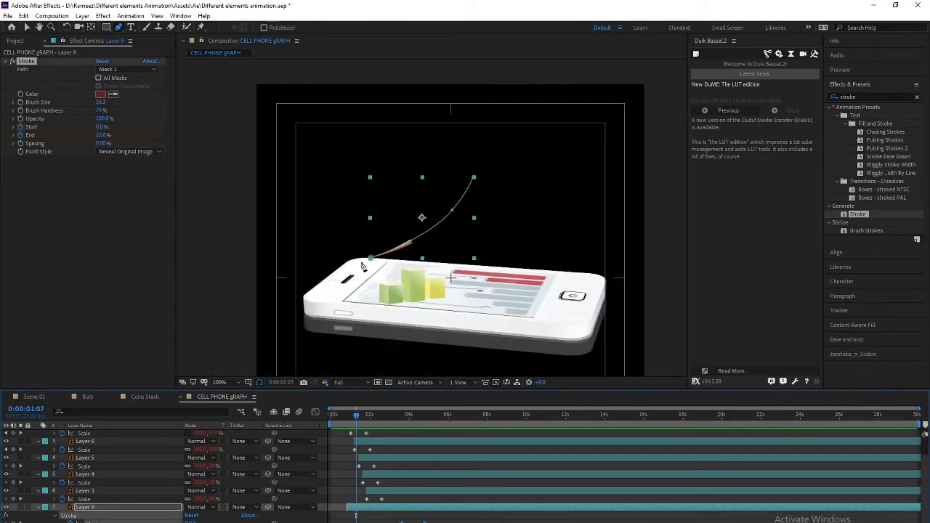
key(space)
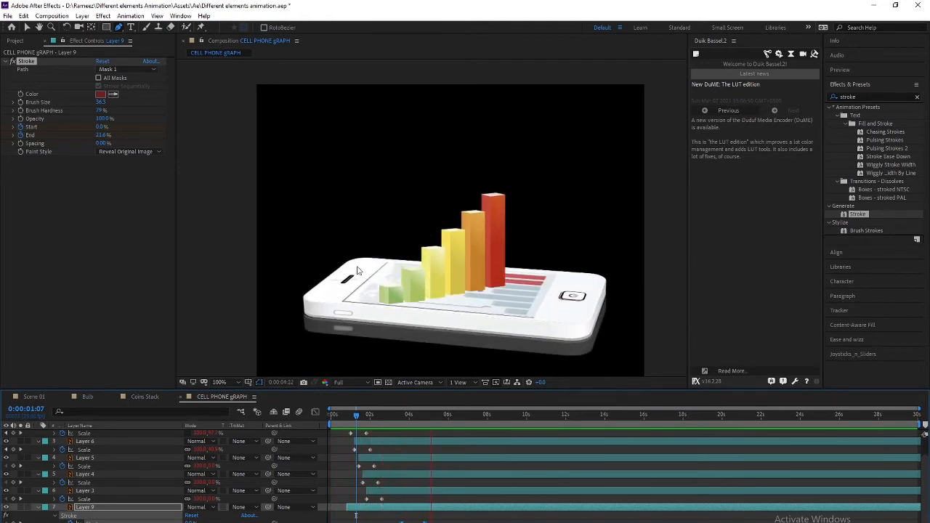
key(space)
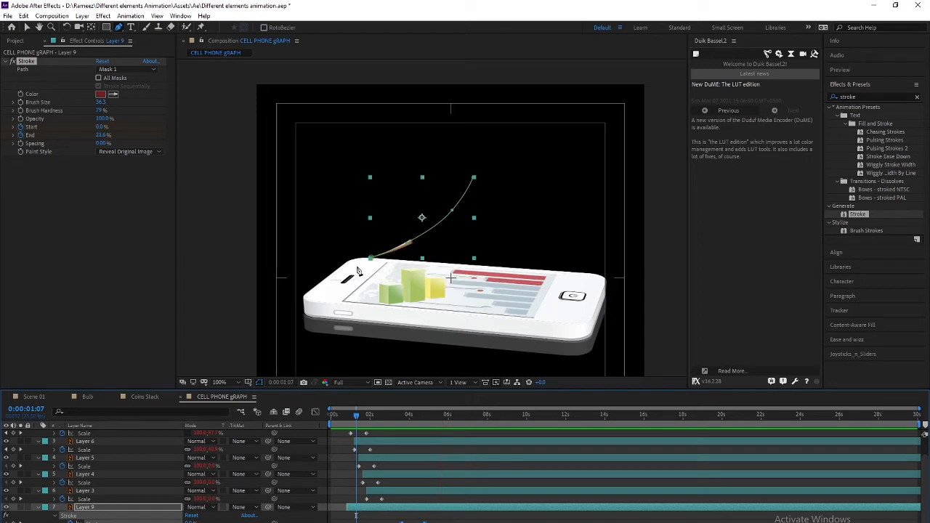
drag(369, 419, 416, 415)
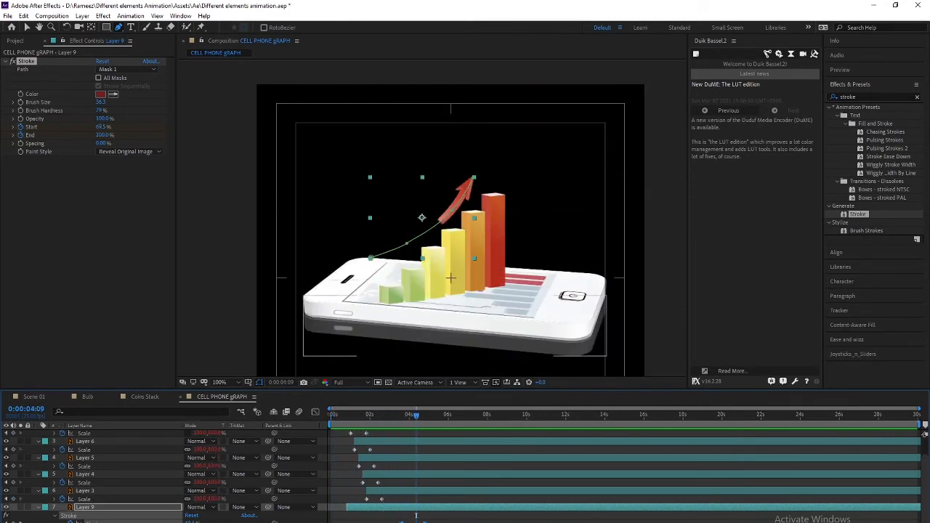
key(ctrl+s)
Switch to the 34316 [Converted].eps document in Illustrator and zoom in on the pie chart
key(alt+Tab)
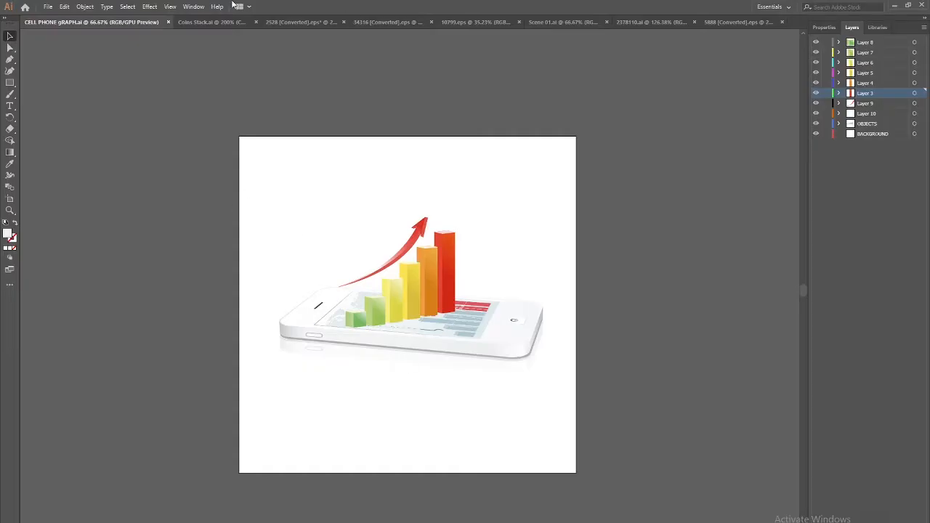
click(205, 22)
click(357, 22)
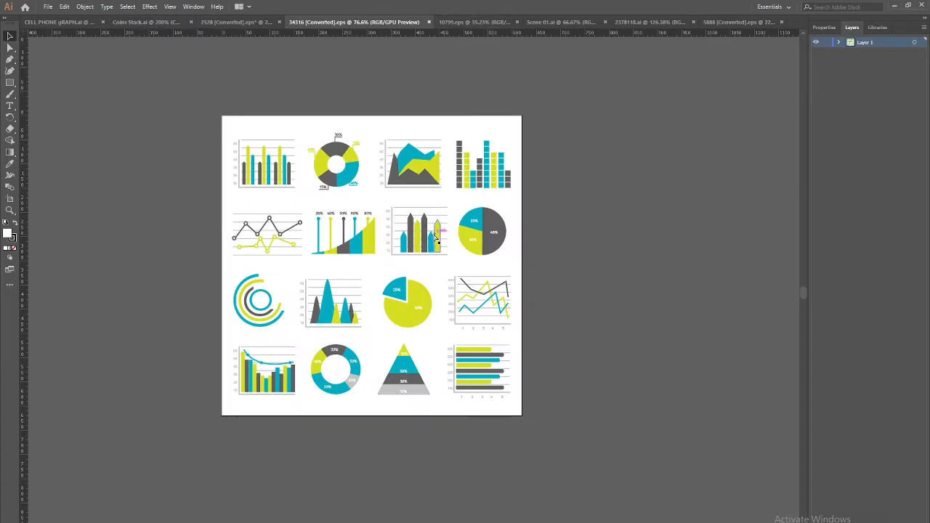
key(ctrl+plus)
key(ctrl+plus)
drag(329, 273, 428, 265)
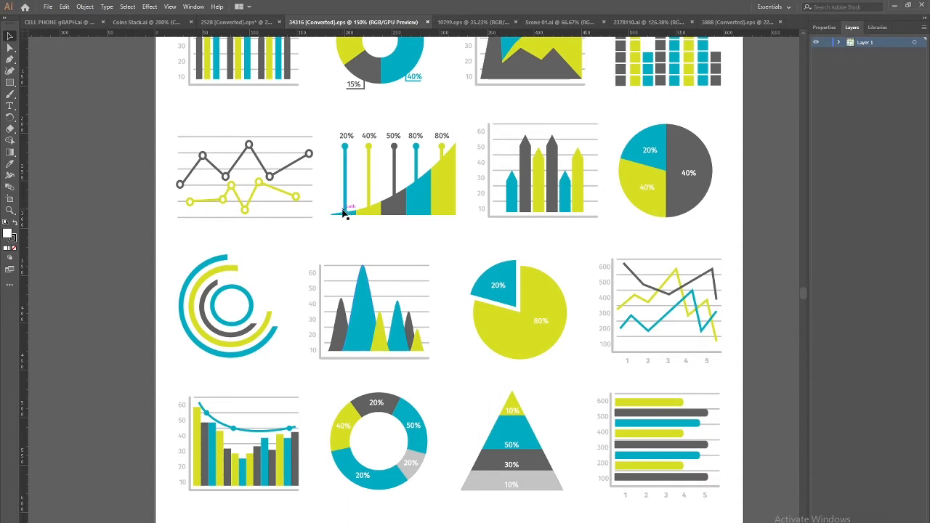
scroll(403, 242, up, 5)
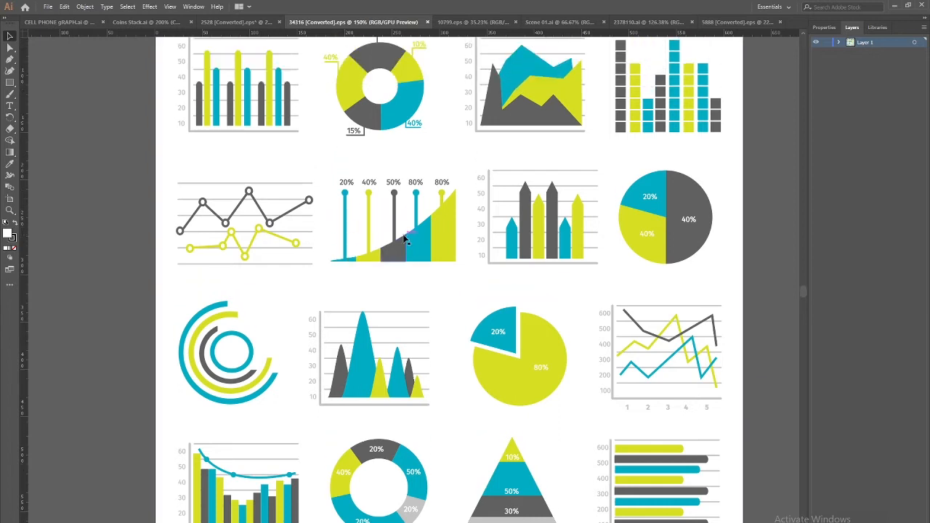
scroll(403, 242, up, 4)
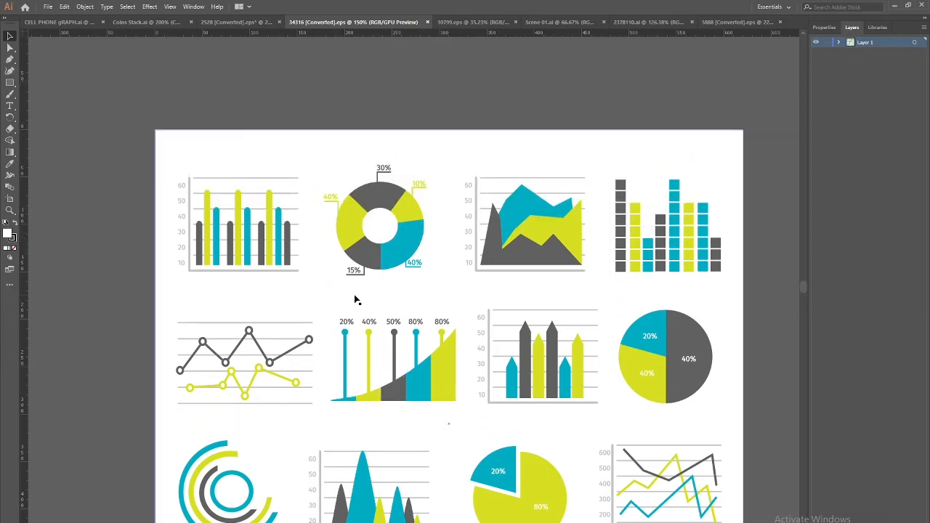
scroll(508, 381, down, 1)
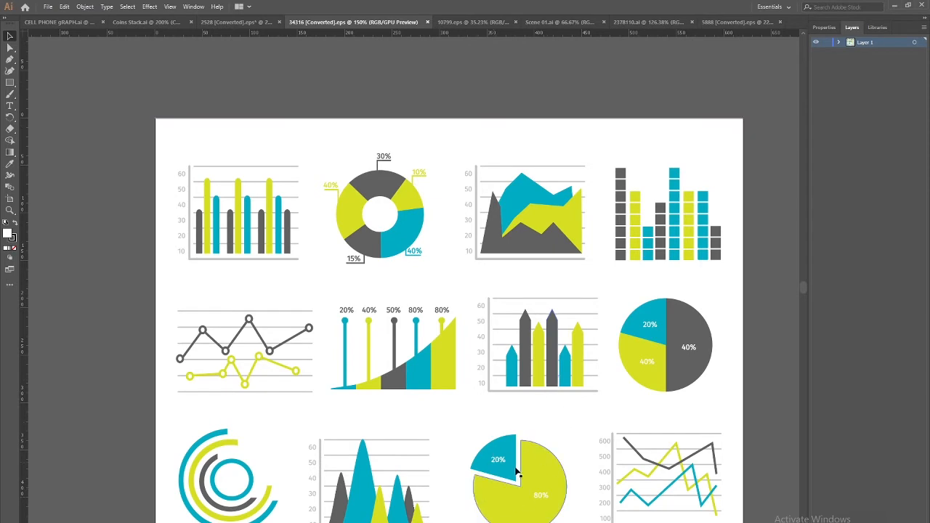
drag(441, 441, 385, 332)
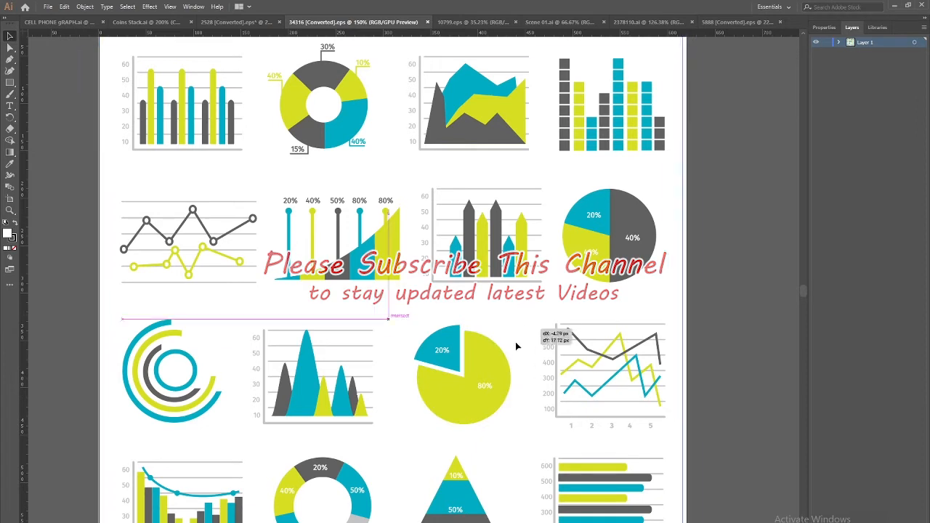
Cut the yellow 80% pie slice and paste it in place on new Layer 2
click(507, 390)
key(ctrl+z)
click(499, 378)
key(ctrl+minus)
click(373, 377)
key(Delete)
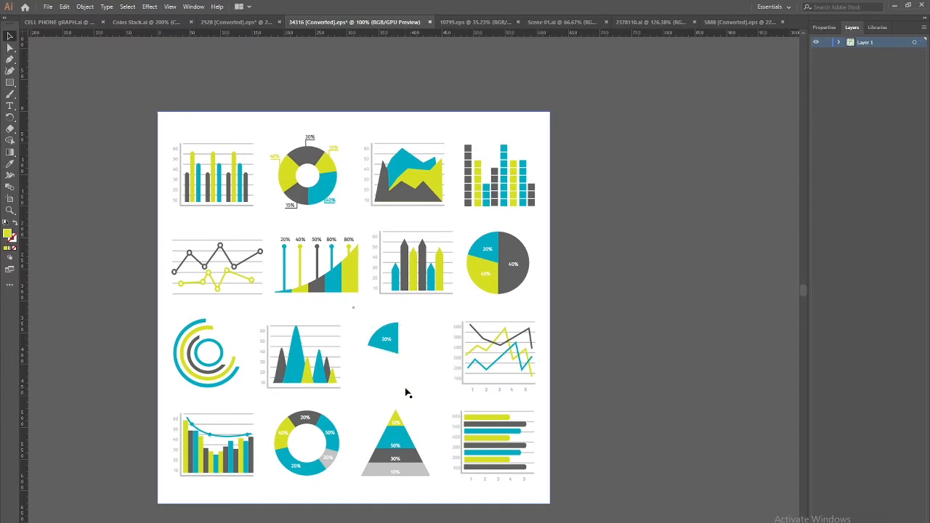
click(753, 404)
key(ctrl+l)
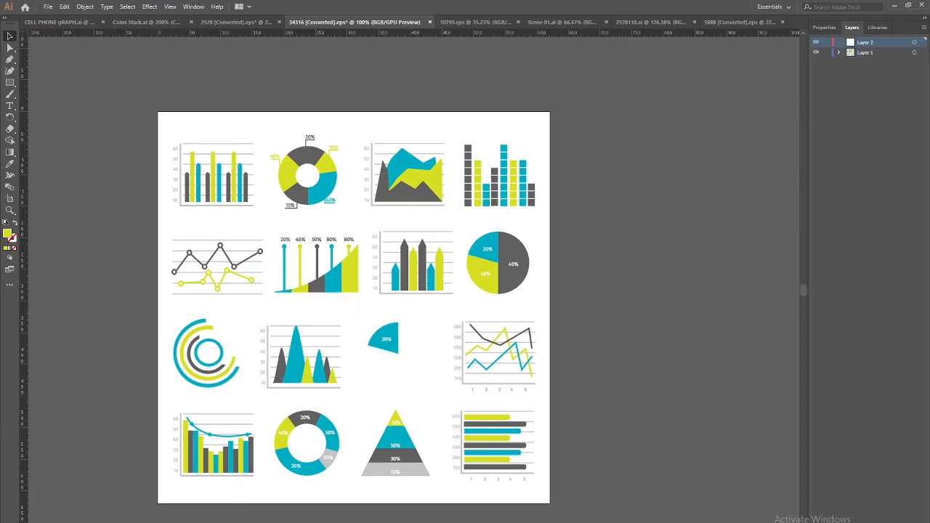
key(ctrl+f)
Cut the blue 20% pie slice and paste it in place on new Layer 3
click(387, 339)
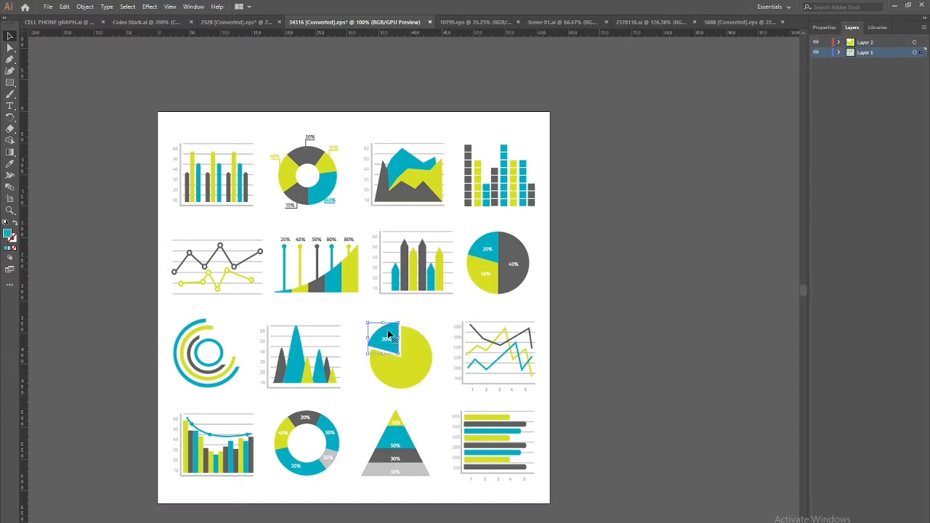
drag(387, 338, 388, 345)
key(Delete)
click(866, 291)
key(ctrl+l)
key(ctrl+f)
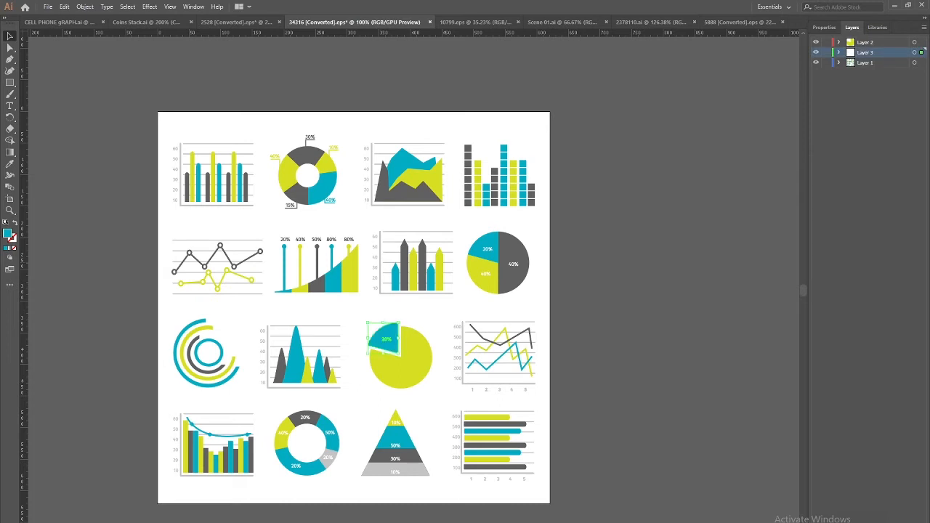
Move the leftover slice label onto Layer 2, then hide Layers 2 and 3
click(421, 359)
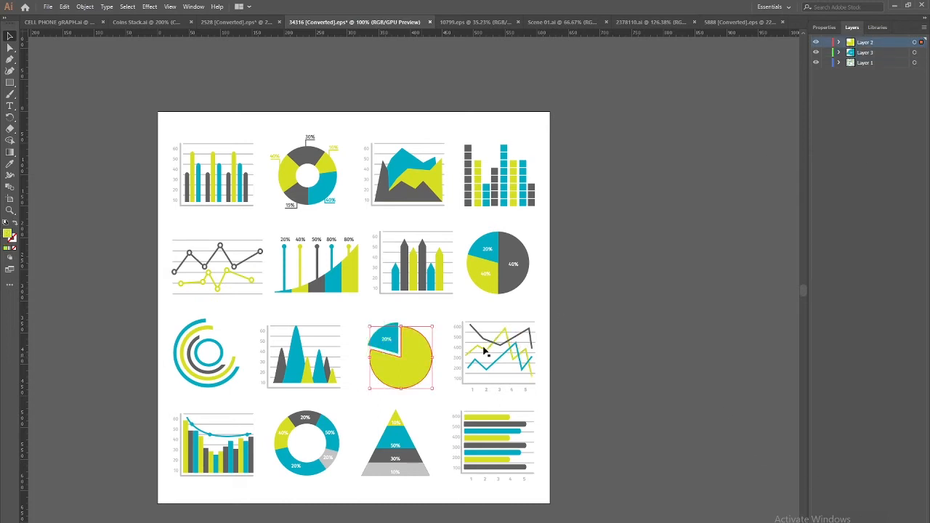
click(815, 42)
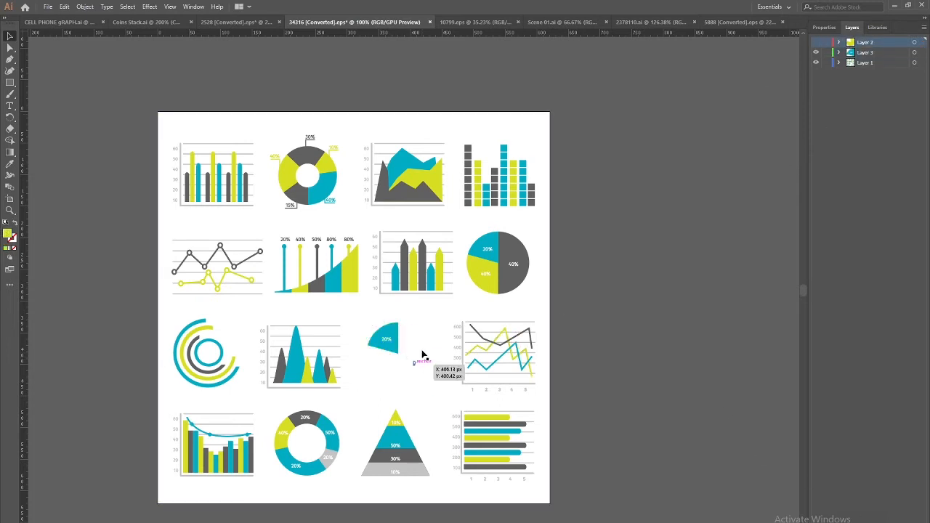
click(412, 363)
key(ctrl+x)
click(860, 43)
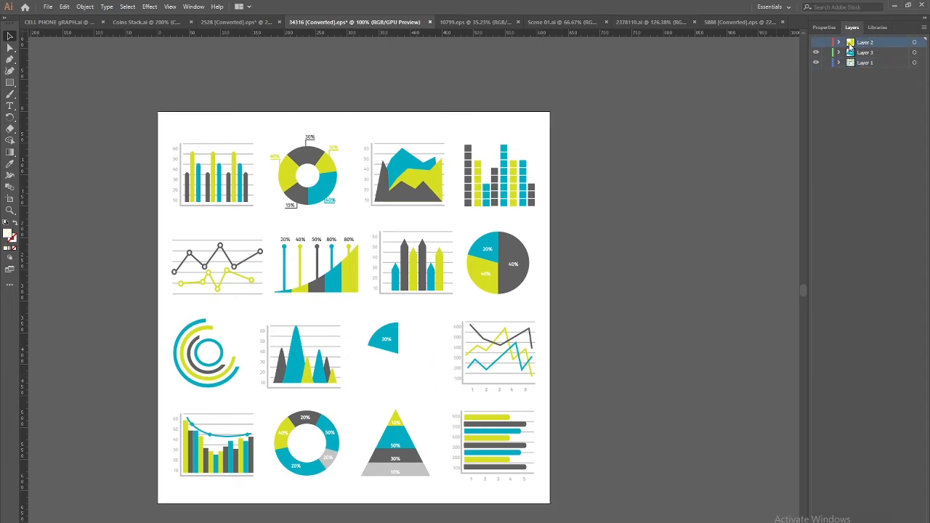
key(ctrl+f)
click(516, 300)
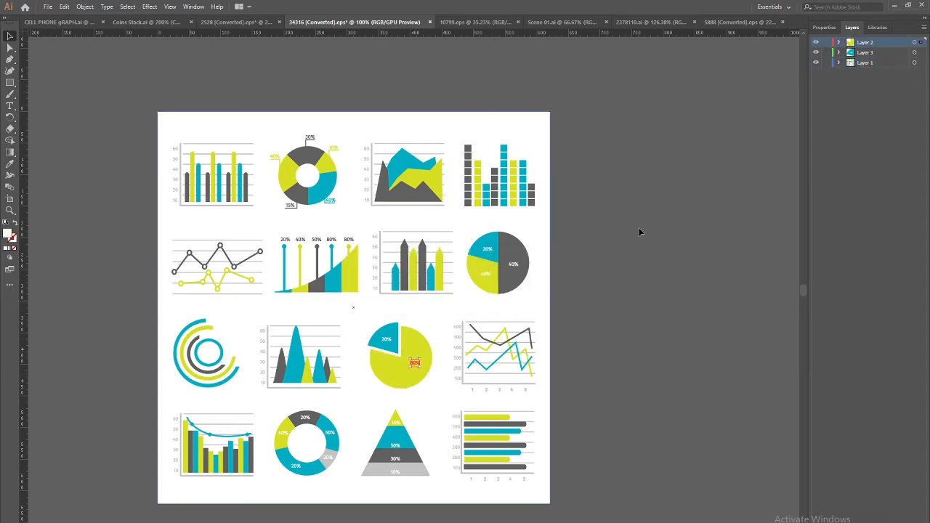
click(817, 44)
click(817, 53)
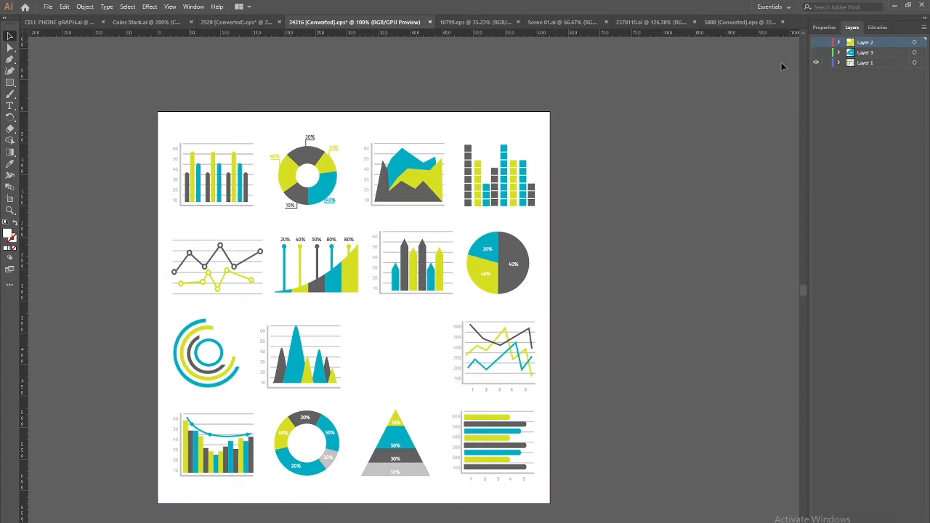
drag(274, 293, 356, 230)
click(290, 324)
Cut the concentric ring chart and paste it in place on new Layer 4
key(Delete)
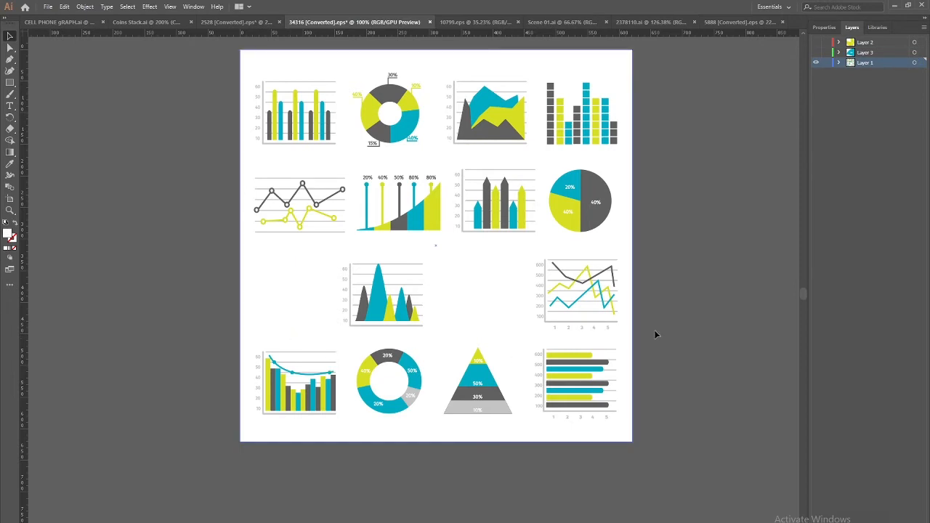
click(911, 521)
key(ctrl+f)
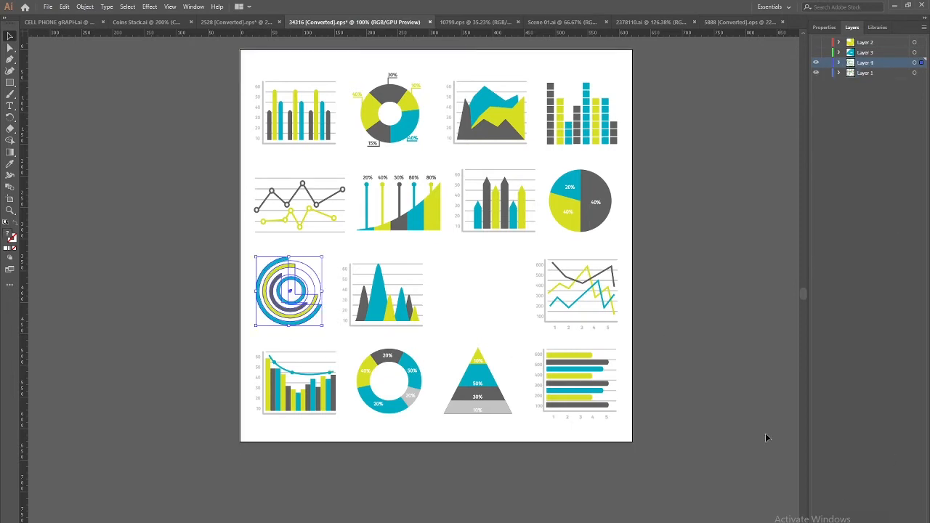
click(698, 348)
click(292, 325)
click(182, 316)
click(287, 312)
Move the inner blue circle and blue ring out of the group onto new Layer 5
double_click(301, 303)
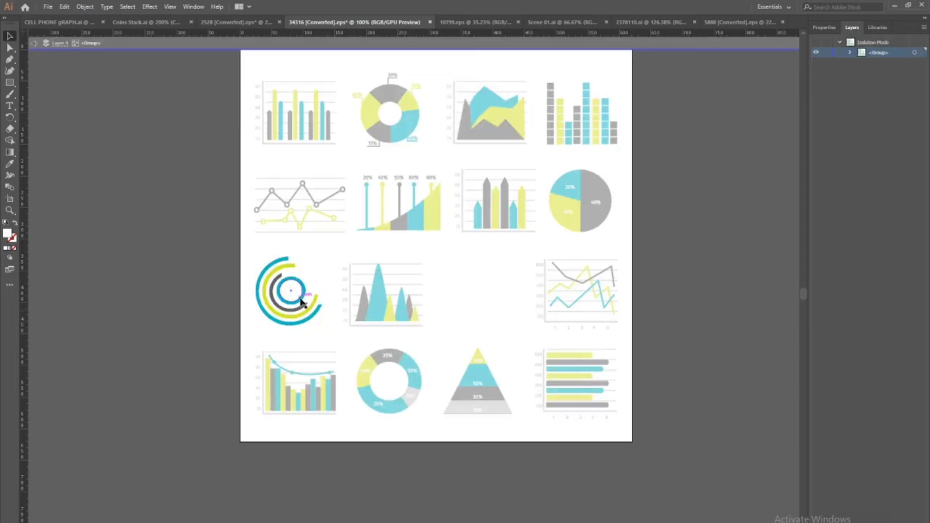
click(301, 304)
key(ctrl+equal)
key(ctrl+equal)
shift+click(434, 282)
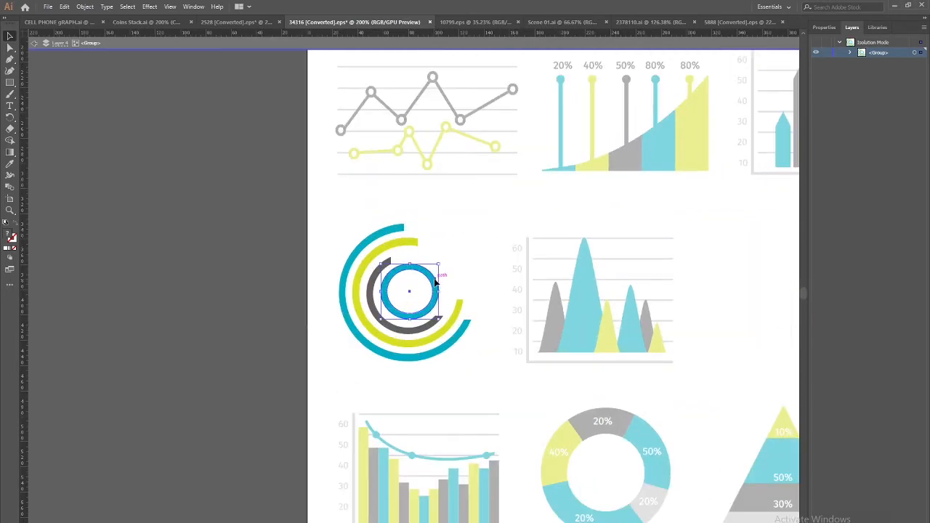
key(Delete)
click(32, 43)
click(33, 44)
key(ctrl+l)
key(ctrl+f)
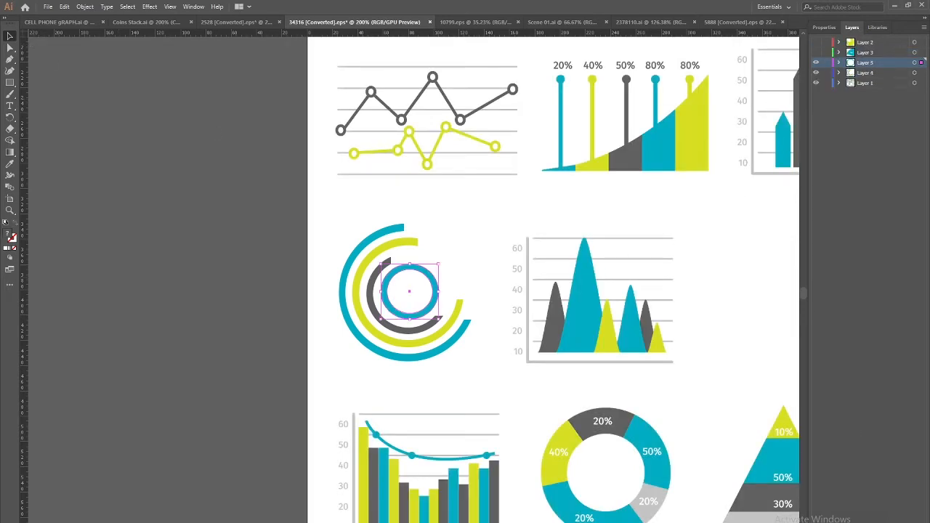
Inside the ring chart group, cut the white inner circle covering the dark arc
click(422, 326)
double_click(420, 328)
click(420, 329)
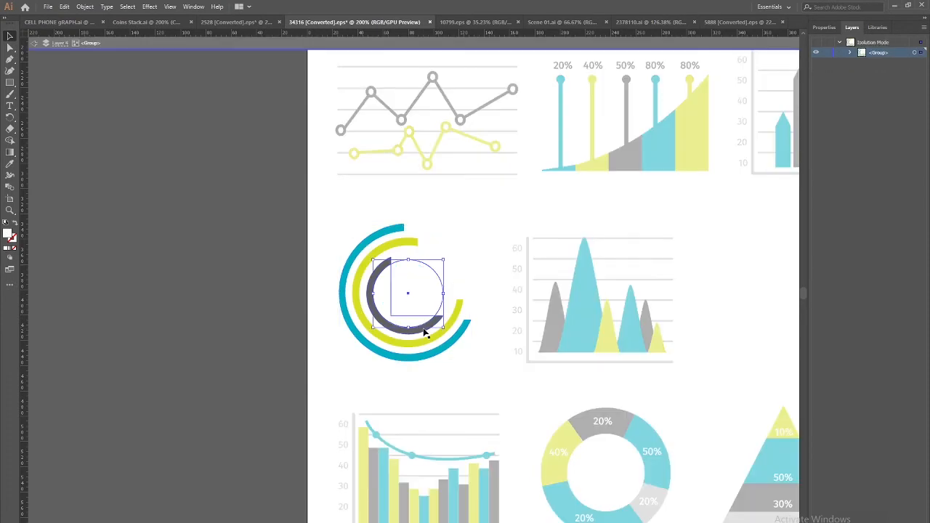
click(431, 325)
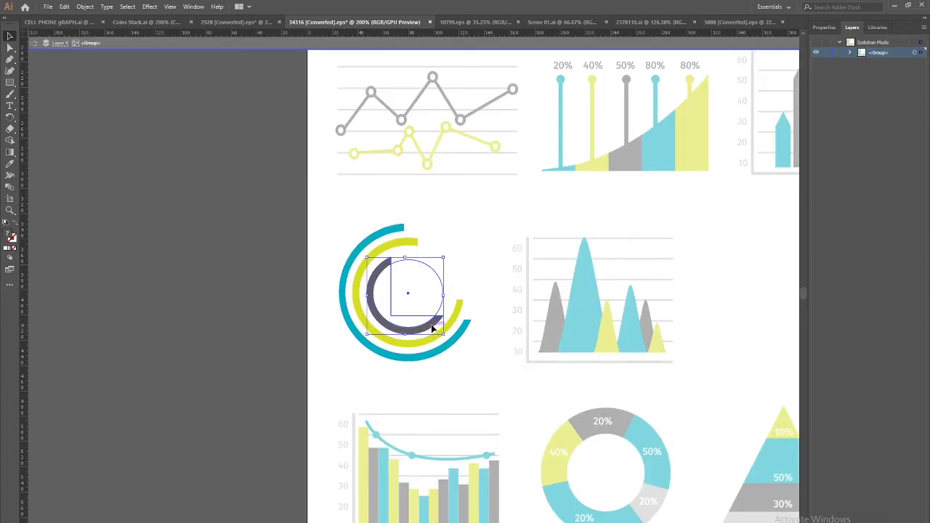
click(199, 311)
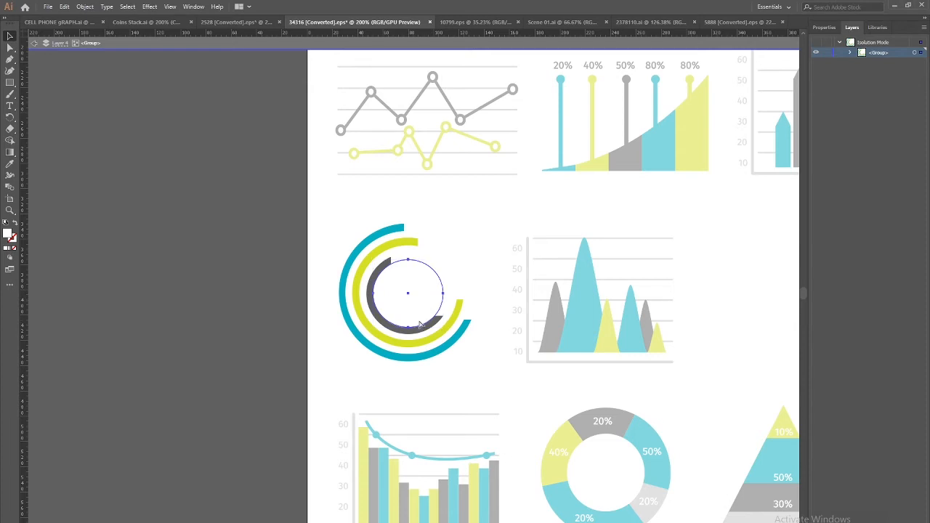
click(420, 324)
key(Delete)
Paste the white circle in place on new Layer 6 and hide that layer
click(34, 43)
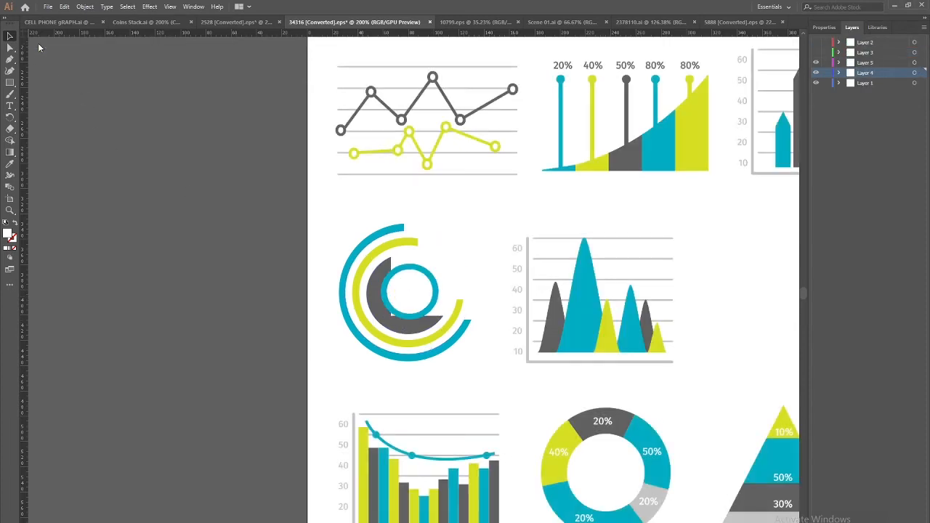
key(ctrl+l)
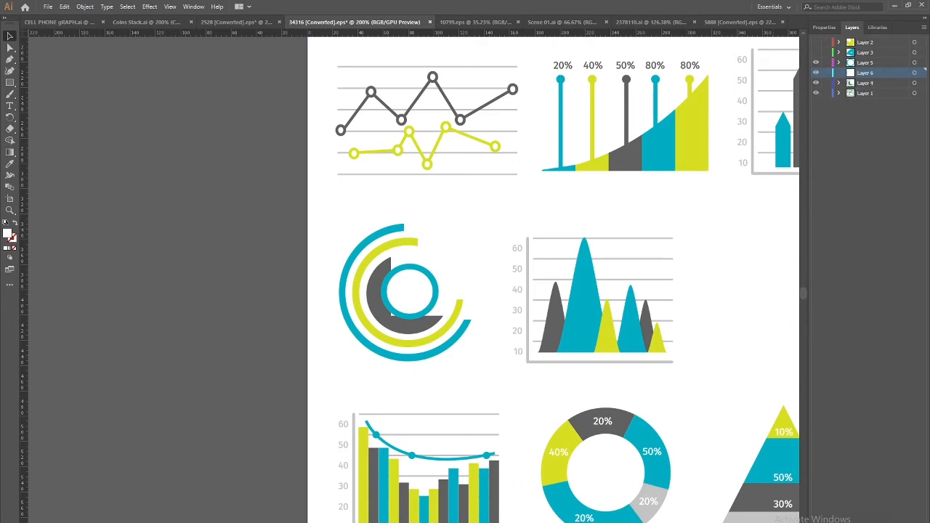
key(ctrl+f)
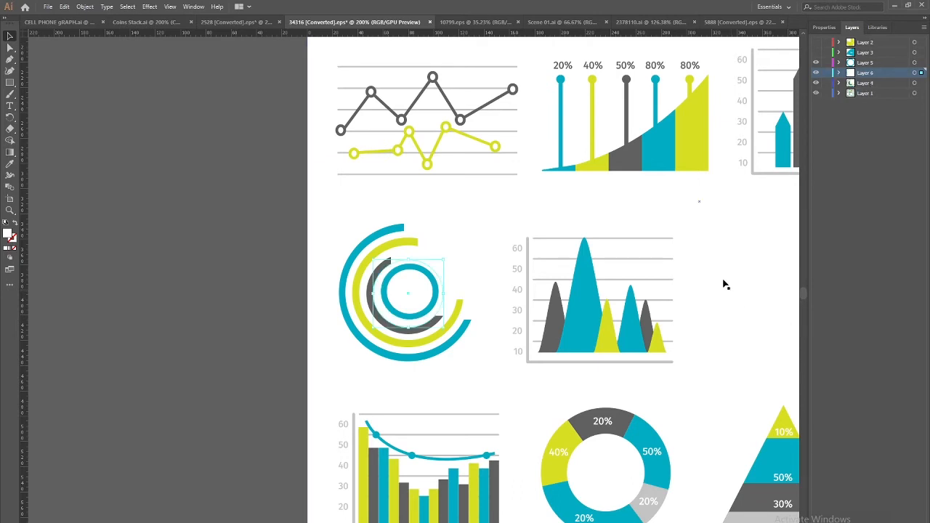
click(816, 73)
Move the dark pie shape onto new Layer 7, then show Layer 6 again
click(422, 331)
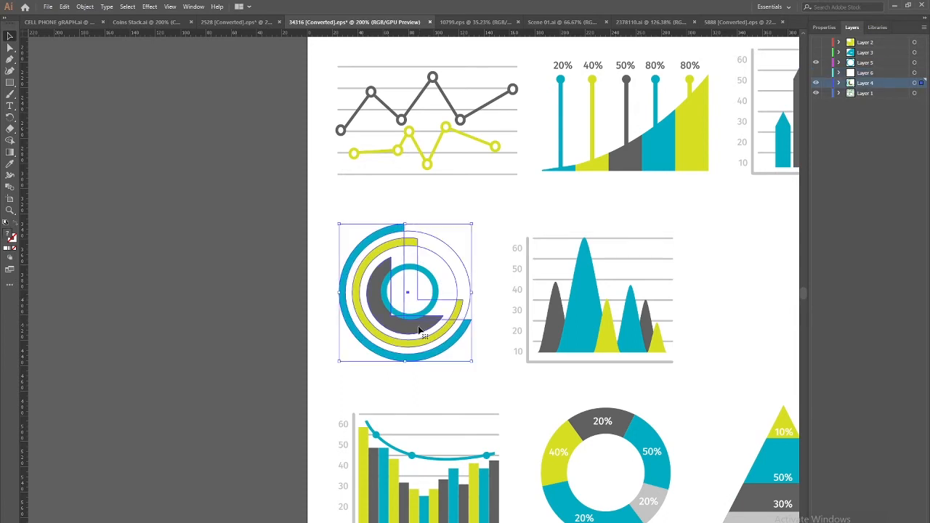
double_click(421, 331)
click(421, 330)
key(Delete)
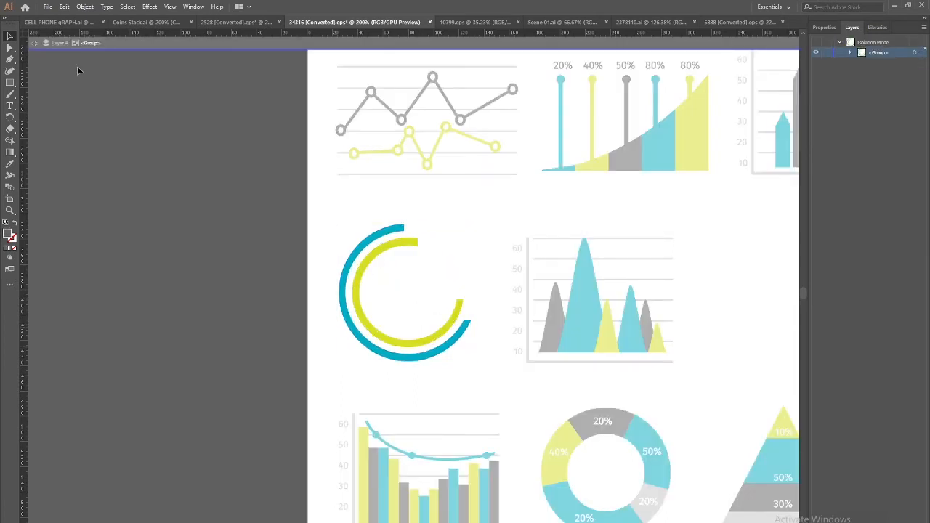
click(34, 45)
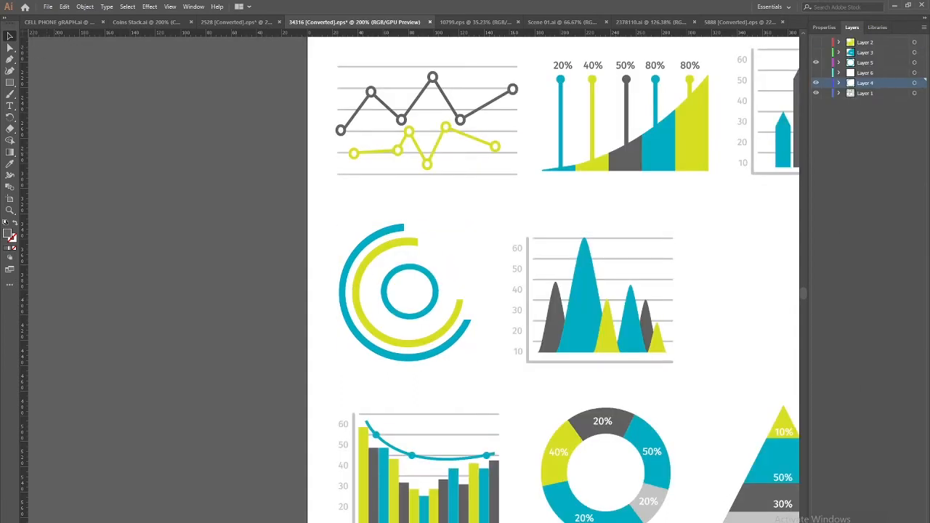
key(ctrl+l)
key(ctrl+f)
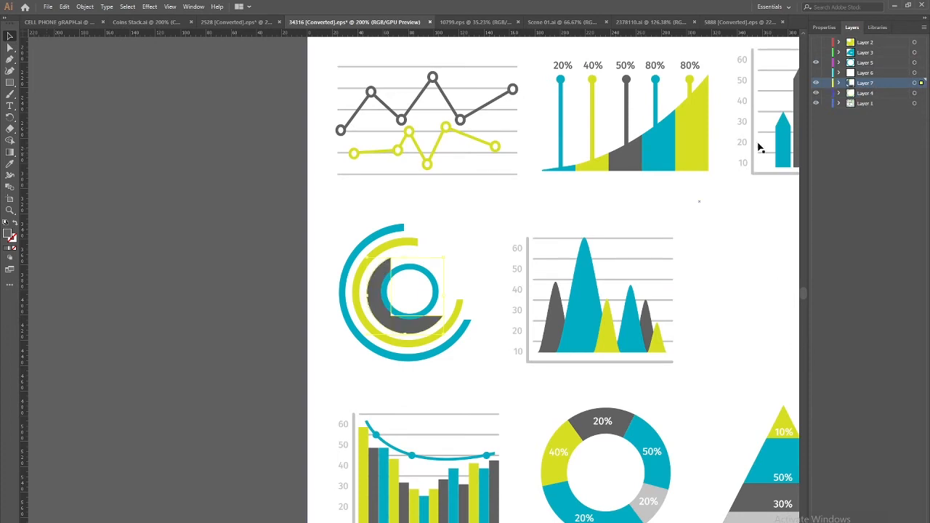
click(816, 74)
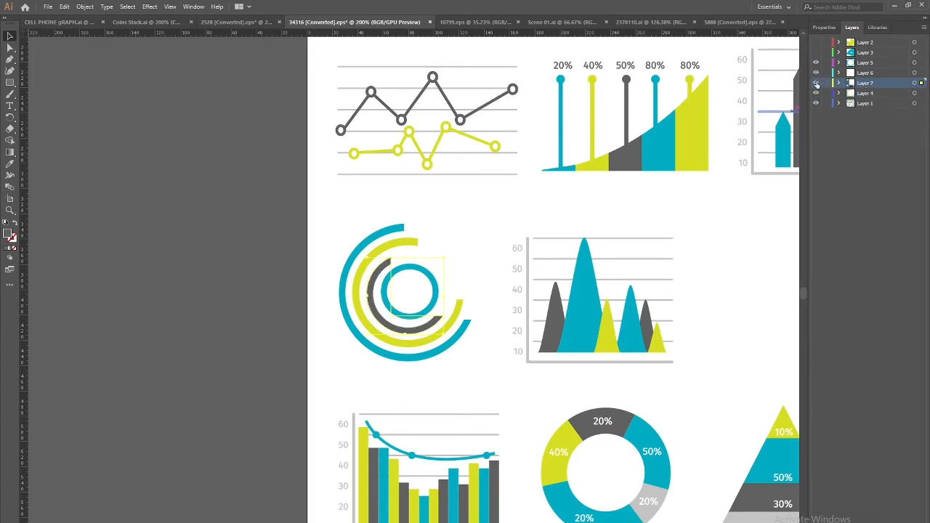
Cut the yellow arc from the ring chart group and add Layer 8
click(465, 313)
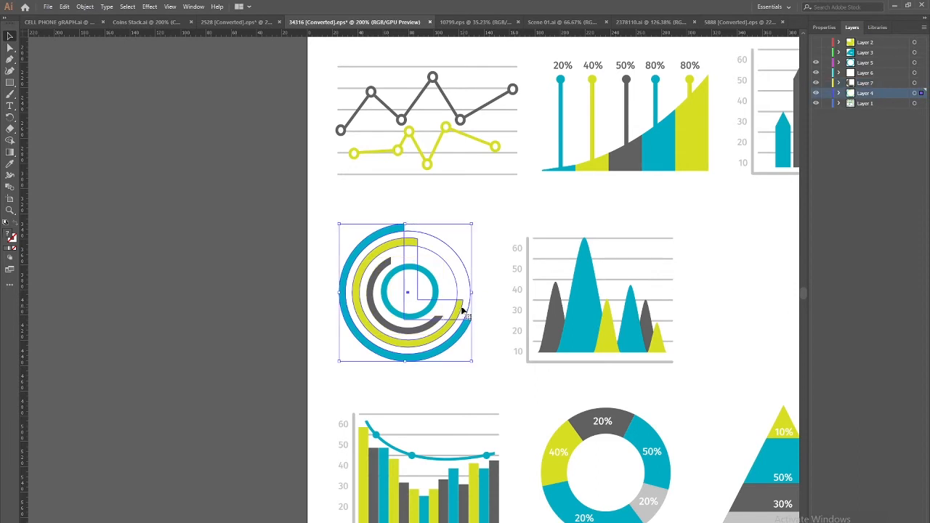
double_click(465, 313)
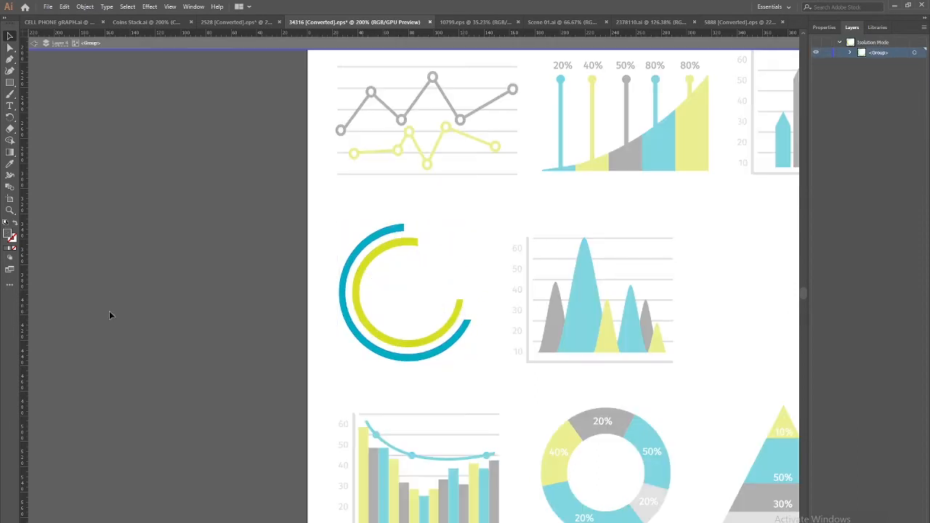
click(465, 312)
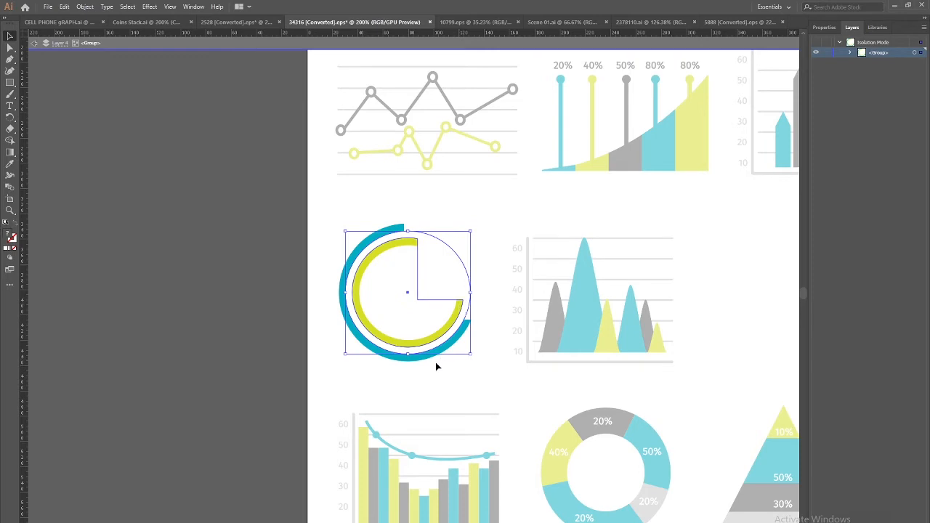
key(Delete)
click(34, 44)
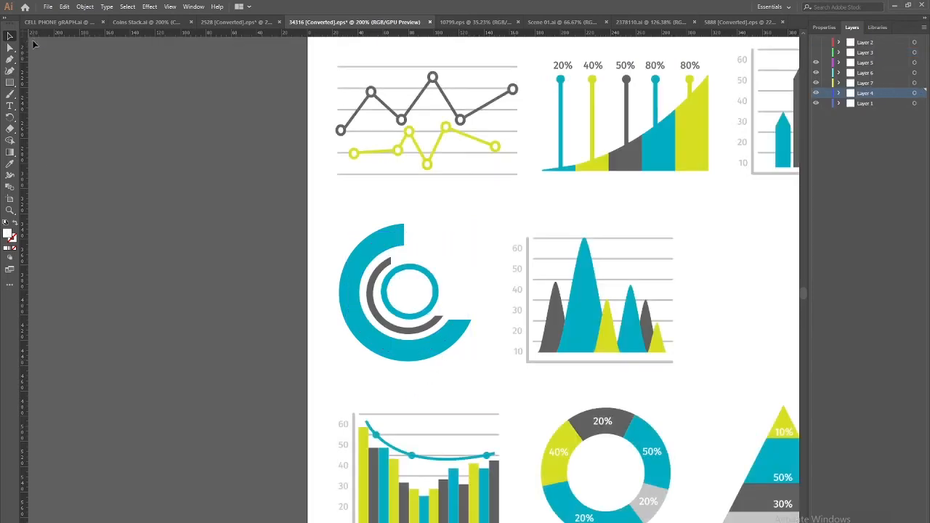
key(ctrl+l)
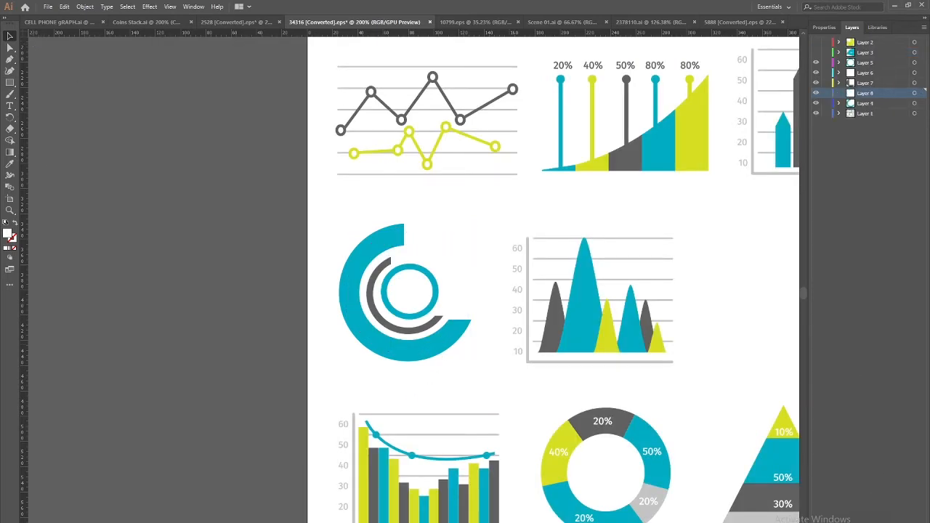
Paste the yellow arc onto Layer 8, then move the white circle to hidden Layer 9
key(ctrl+f)
click(182, 258)
click(448, 250)
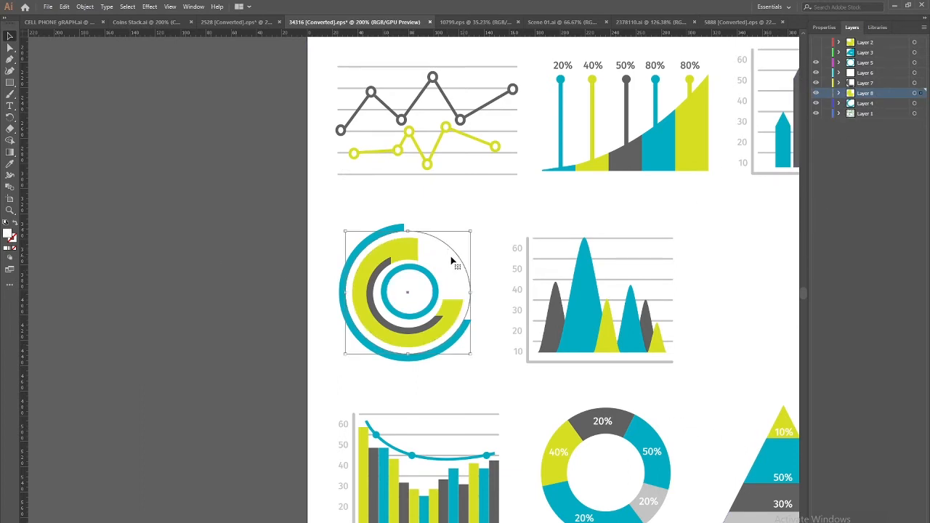
key(ctrl+x)
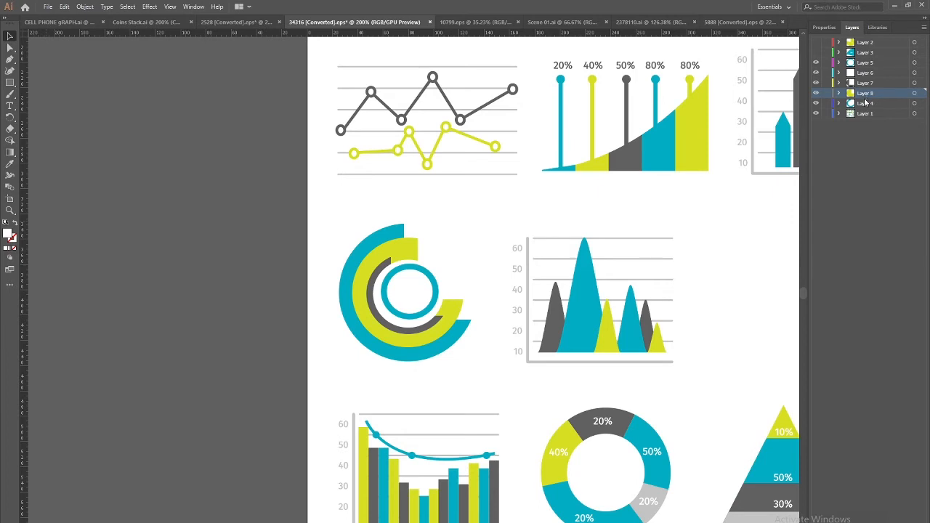
key(ctrl+l)
key(ctrl+f)
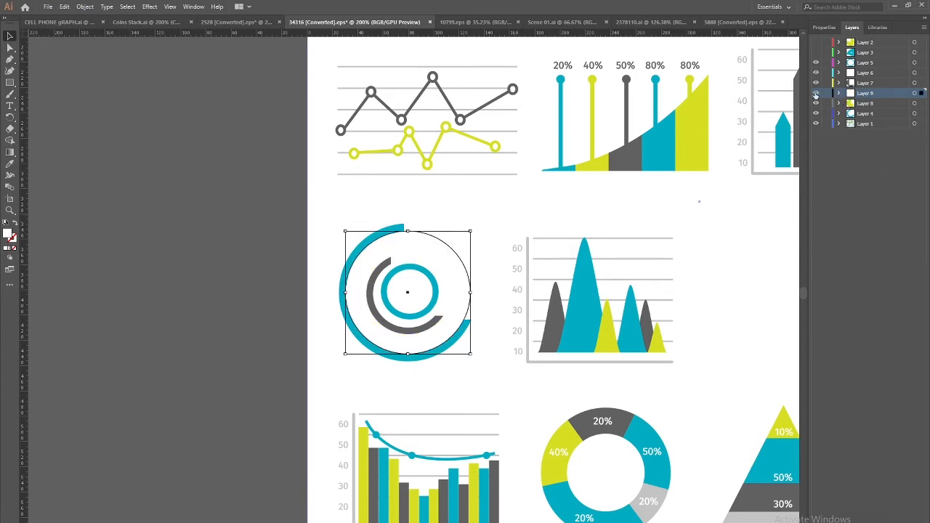
click(815, 94)
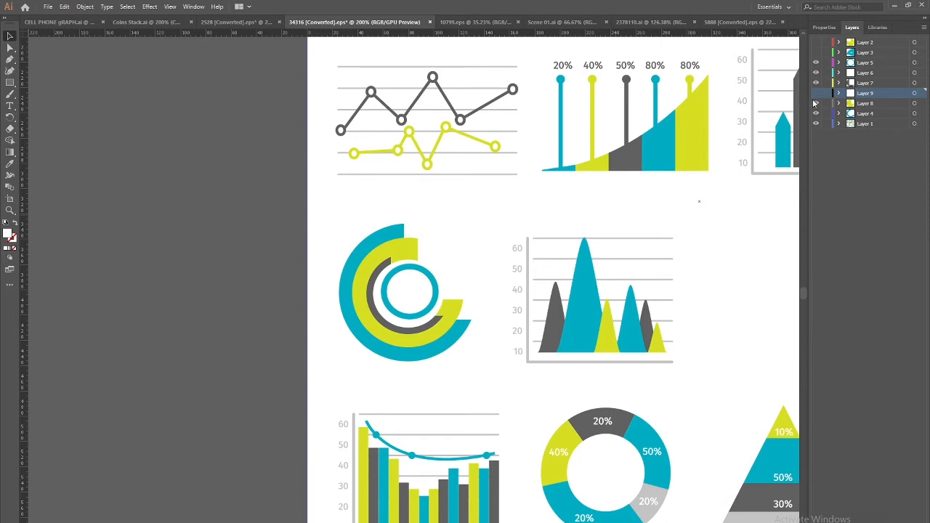
Move the outer cyan arc onto its own Layer 10 and show Layer 9 again
click(461, 340)
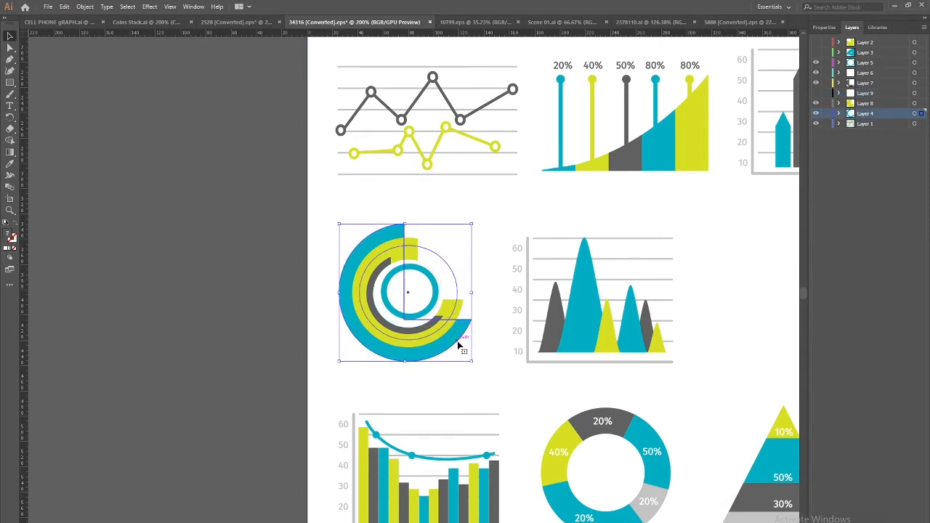
double_click(461, 340)
click(461, 341)
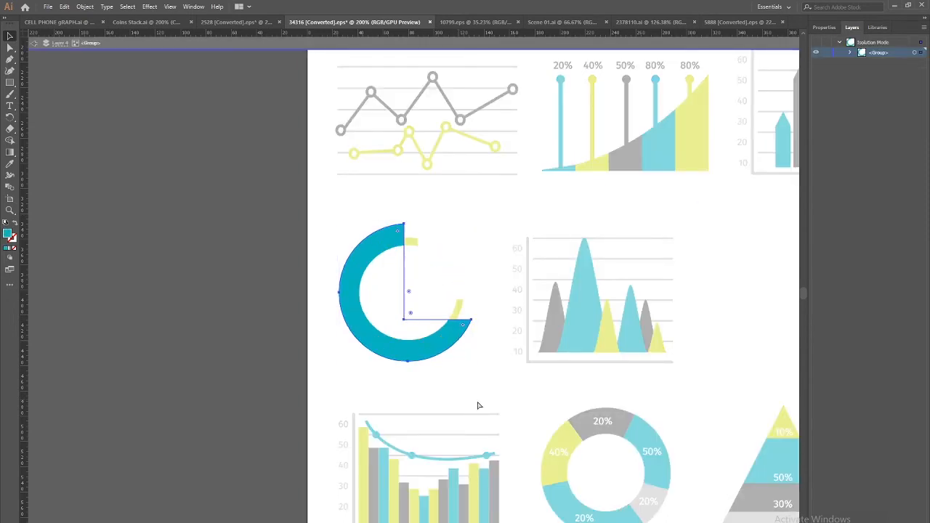
key(Delete)
click(35, 43)
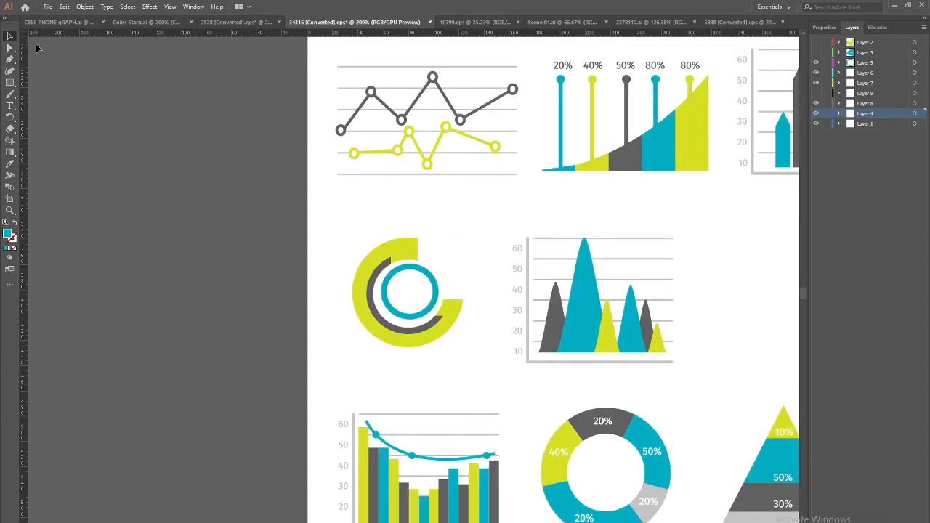
key(ctrl+f)
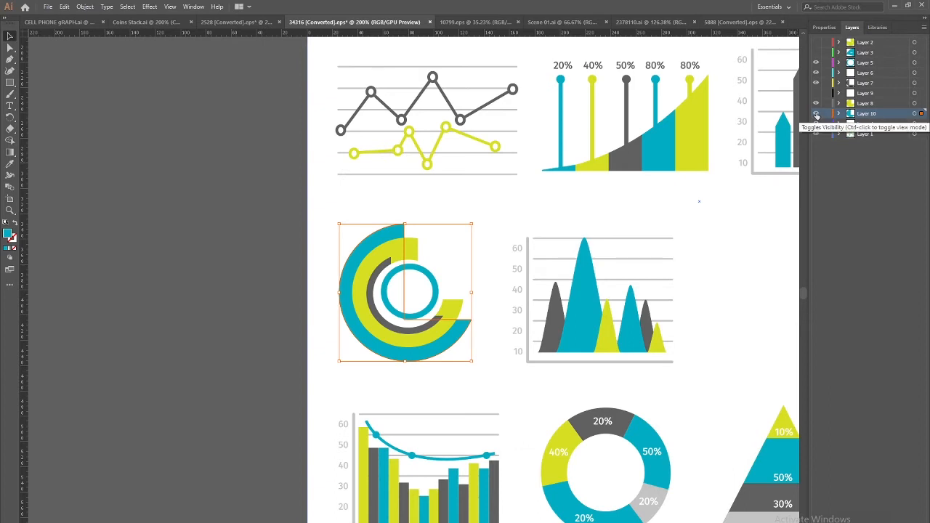
click(815, 94)
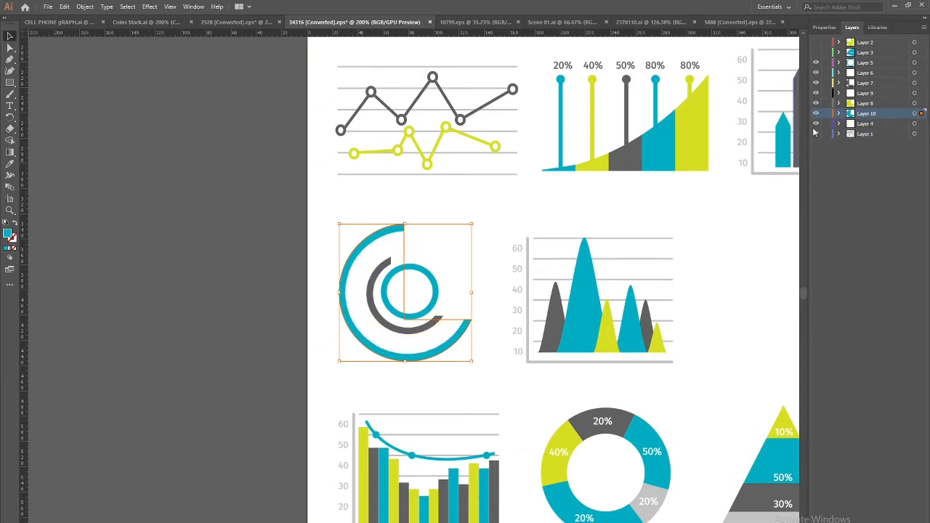
Toggle visibility of the ring layers, including 6, 7 and 9, to identify each part
click(406, 252)
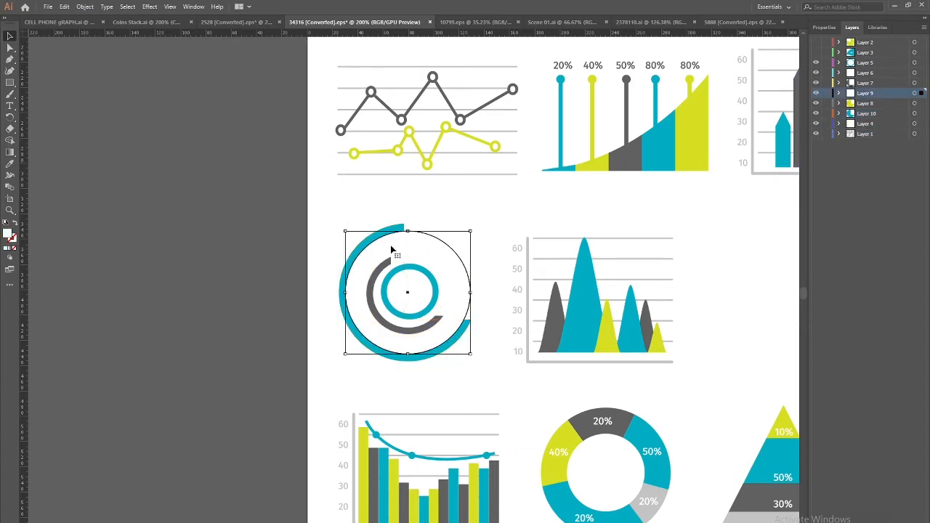
click(923, 84)
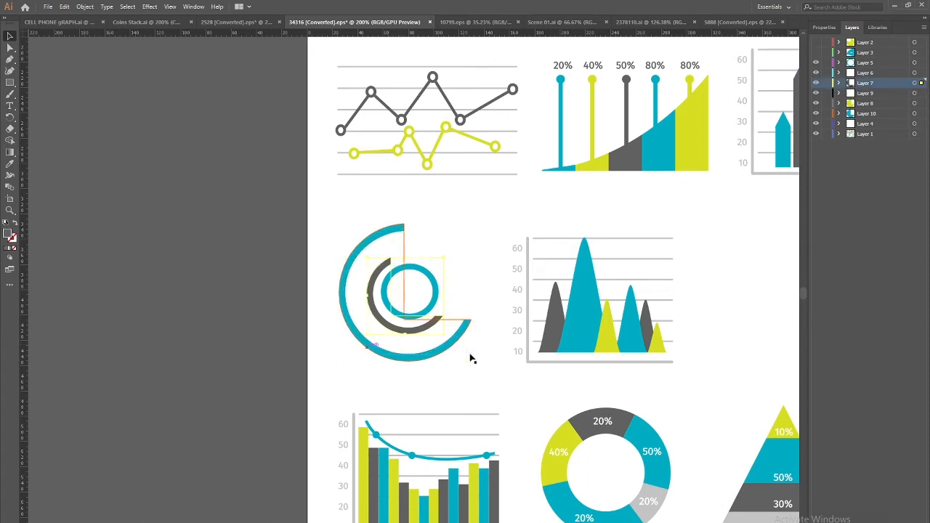
click(816, 83)
click(816, 84)
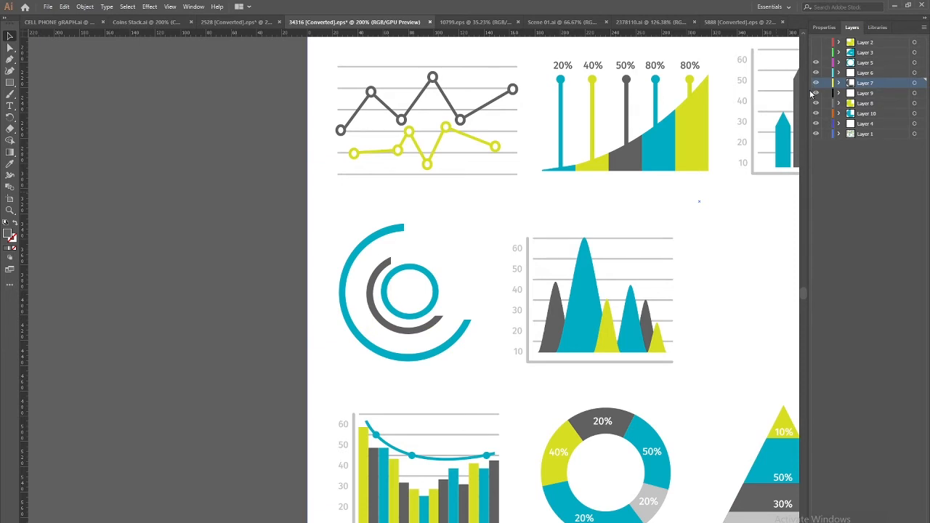
click(436, 317)
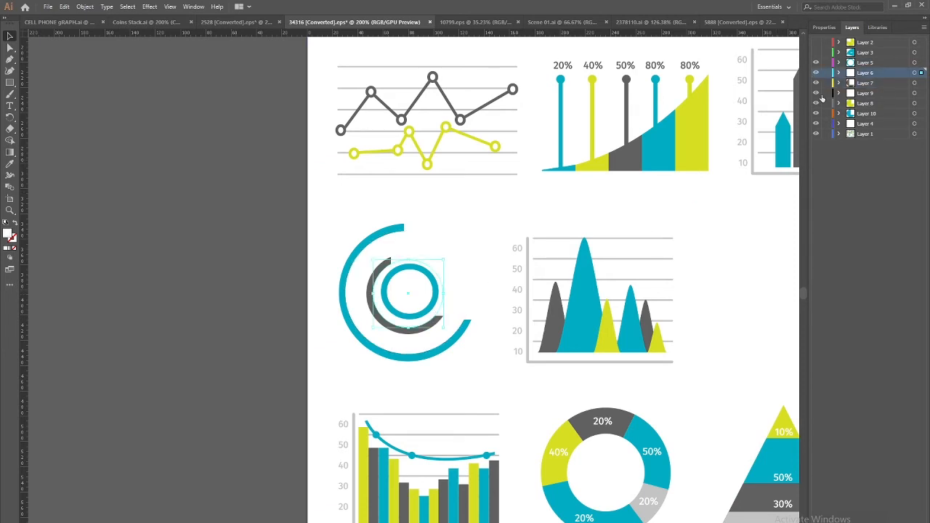
click(816, 65)
click(816, 65)
click(816, 73)
click(816, 73)
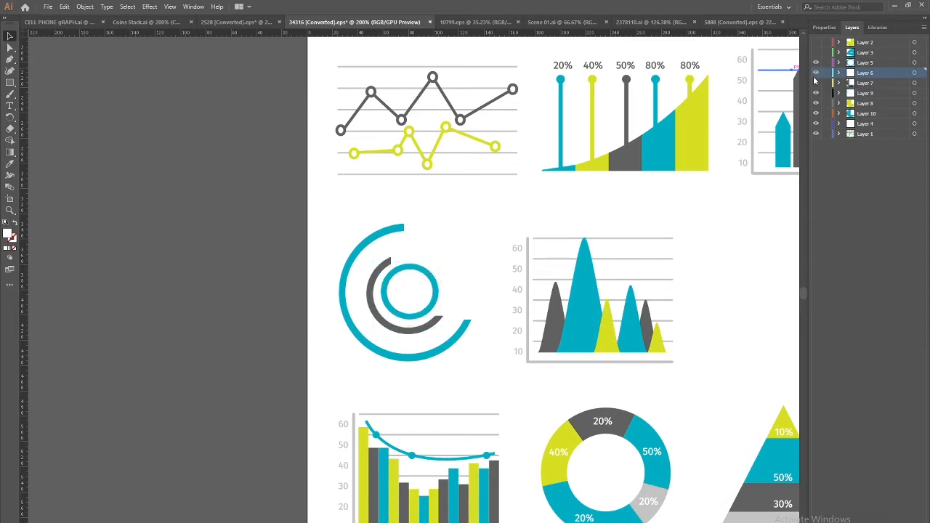
click(815, 84)
click(816, 83)
click(815, 94)
click(816, 94)
Check the contents of Layers 8, 9 and 10 by hiding and selecting their rings
click(914, 94)
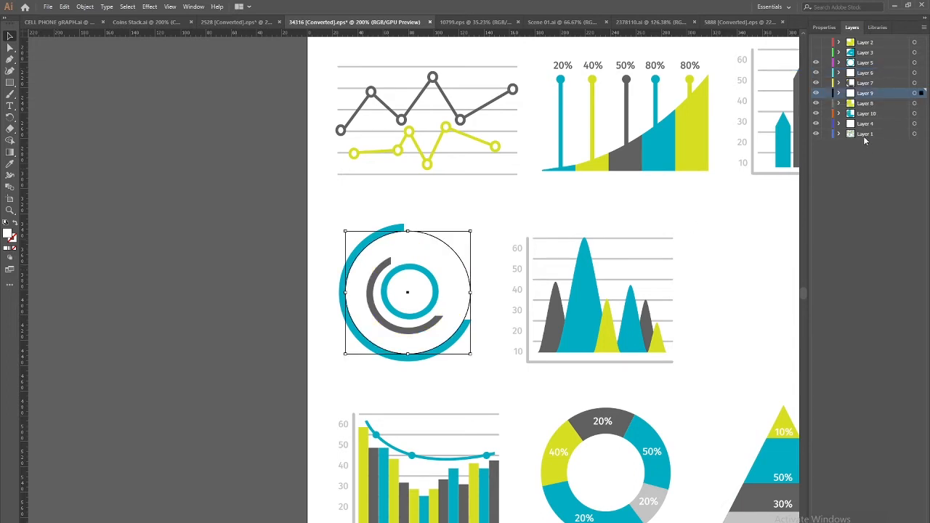
click(816, 94)
click(815, 104)
click(815, 104)
click(815, 114)
click(816, 114)
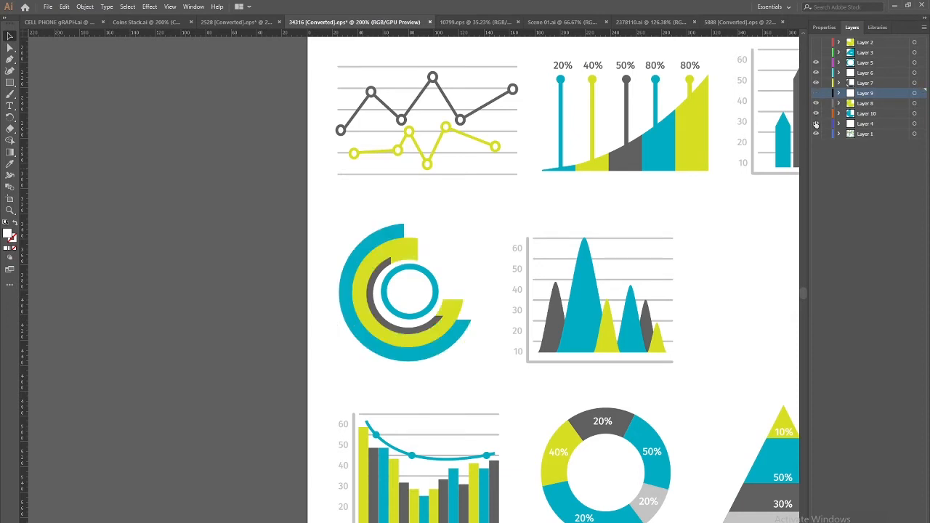
click(922, 114)
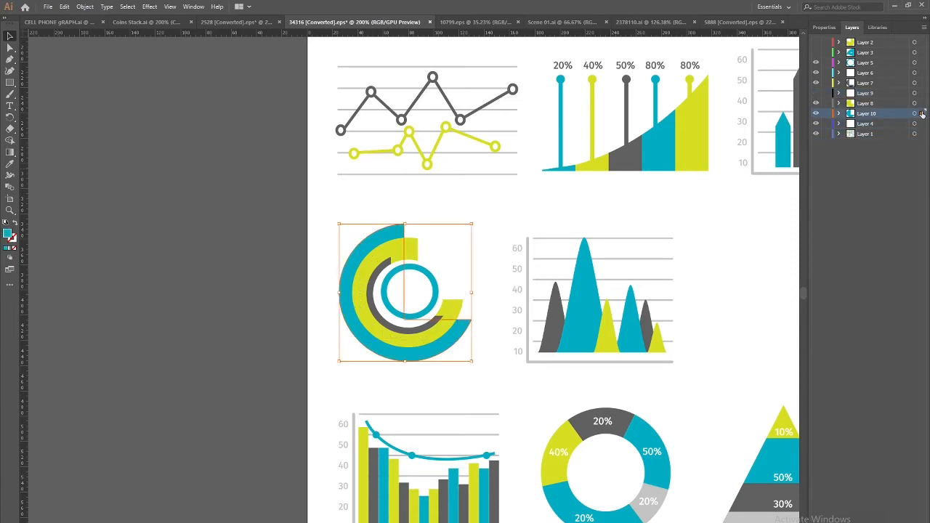
click(921, 104)
click(922, 93)
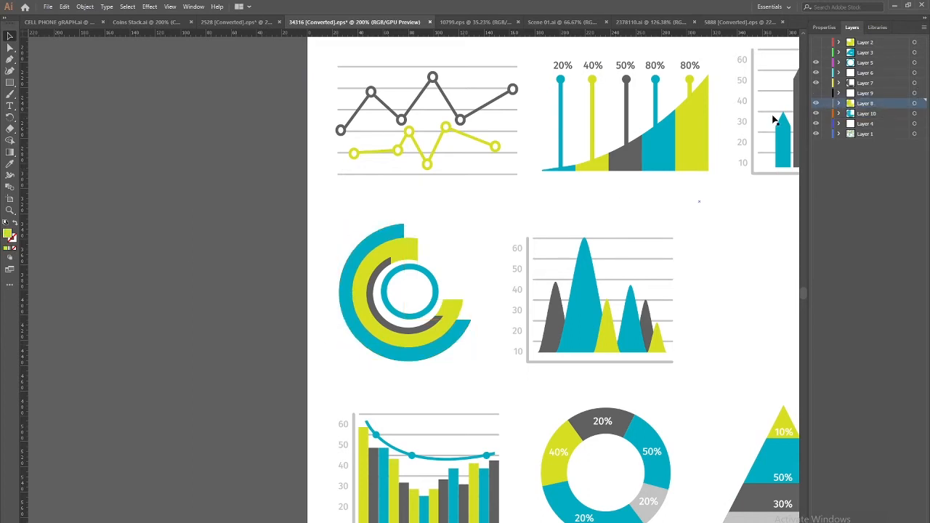
Hide the yellow ring layer and show Layers 2 and 3 of the pie chart again
click(815, 94)
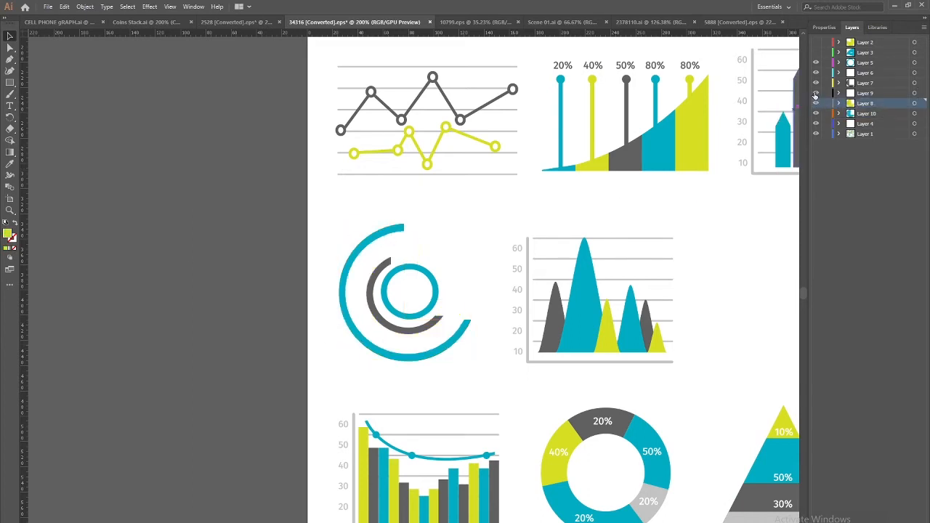
click(815, 52)
click(815, 42)
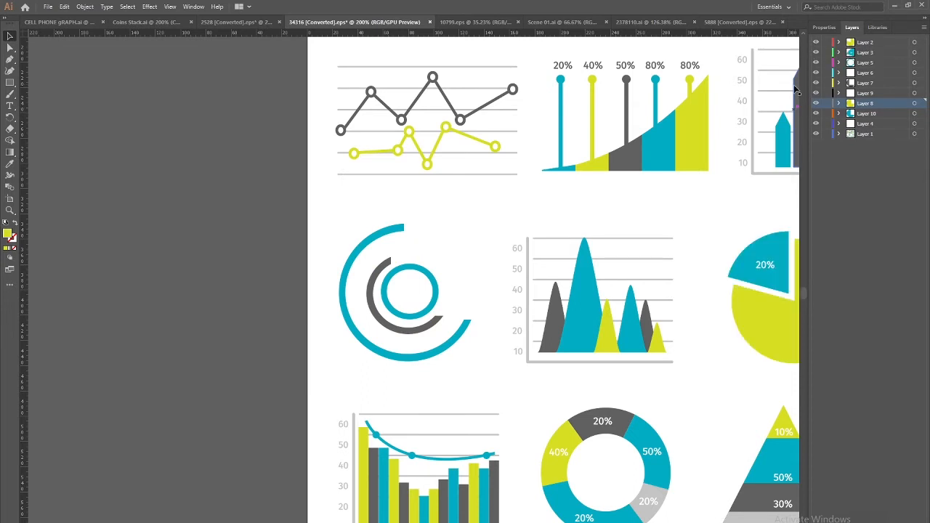
drag(573, 347, 288, 204)
Move the pyramid's light grey base and dark grey 30% band onto new Layers 11 and 12
drag(494, 379, 589, 382)
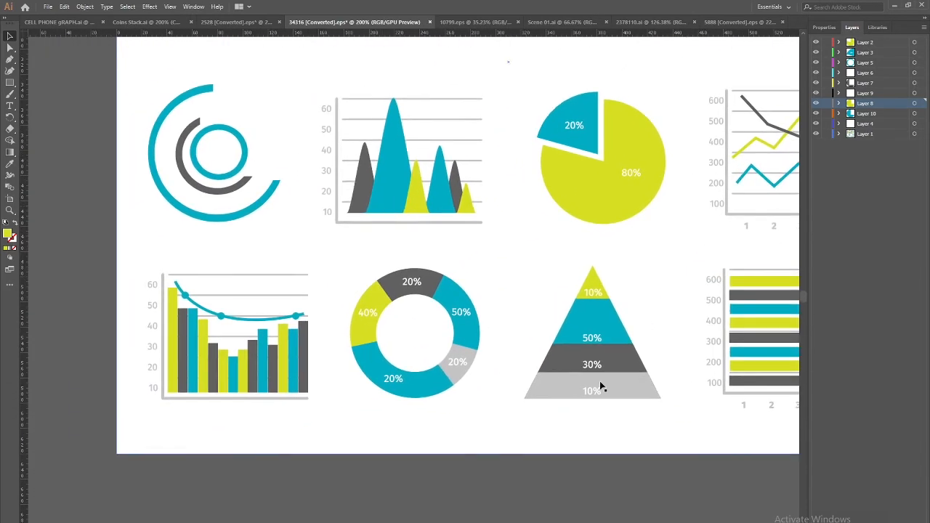
click(618, 387)
key(Delete)
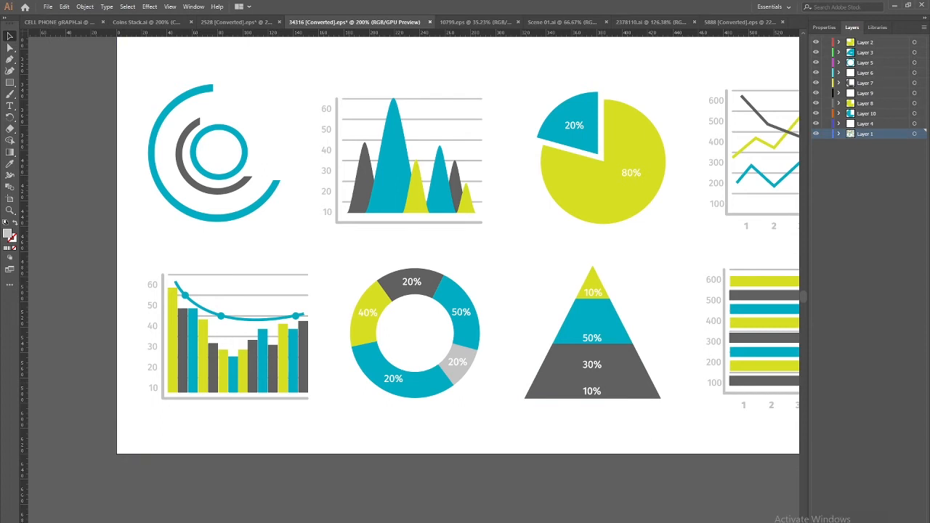
key(ctrl+l)
key(ctrl+f)
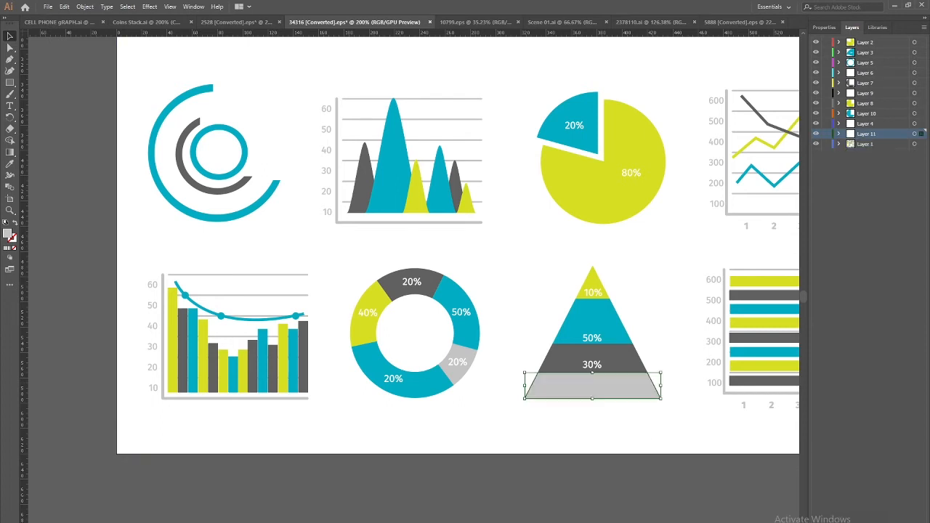
click(614, 362)
key(Delete)
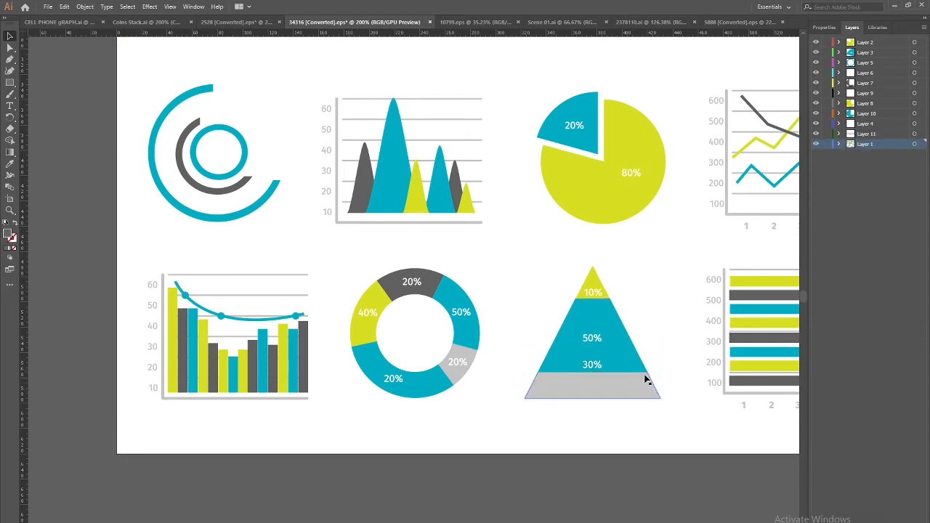
key(ctrl+l)
key(ctrl+f)
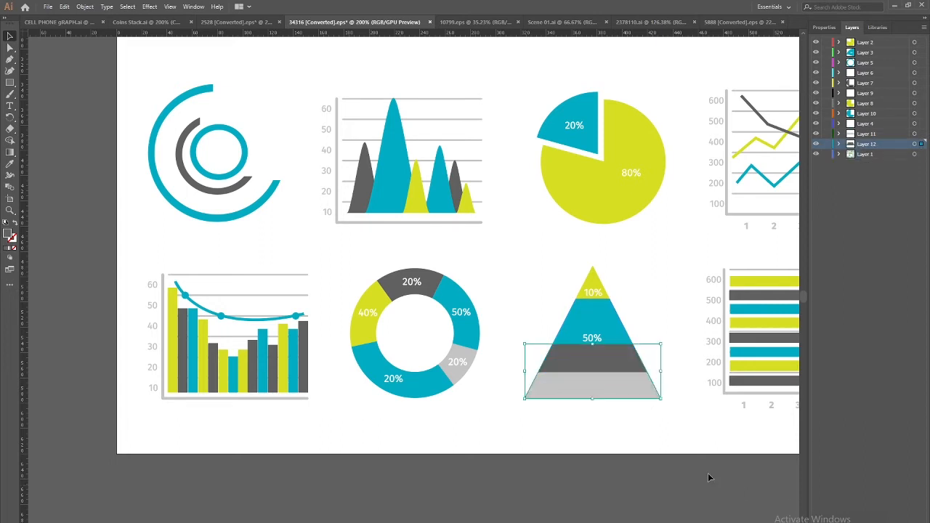
Move the teal band and yellow 10% tip onto new Layers 13 and 14, then zoom out
click(611, 339)
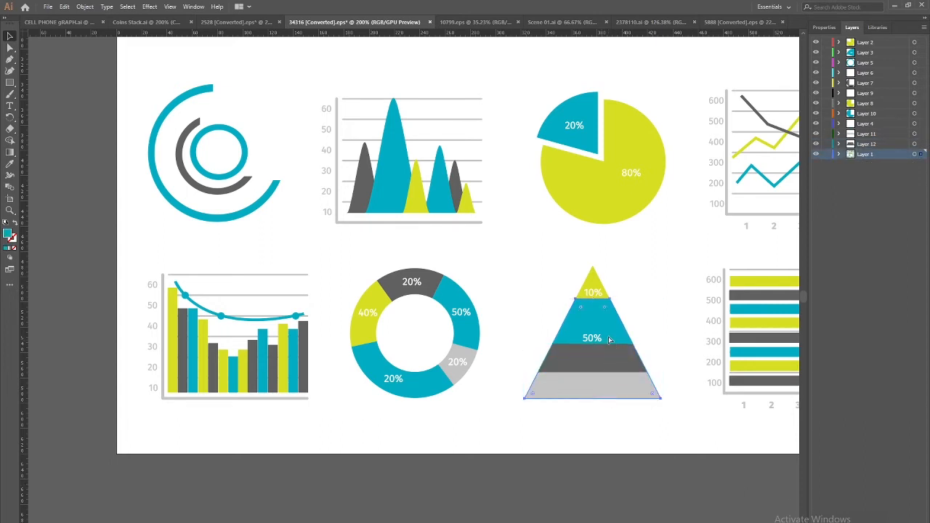
key(ctrl+x)
key(ctrl+l)
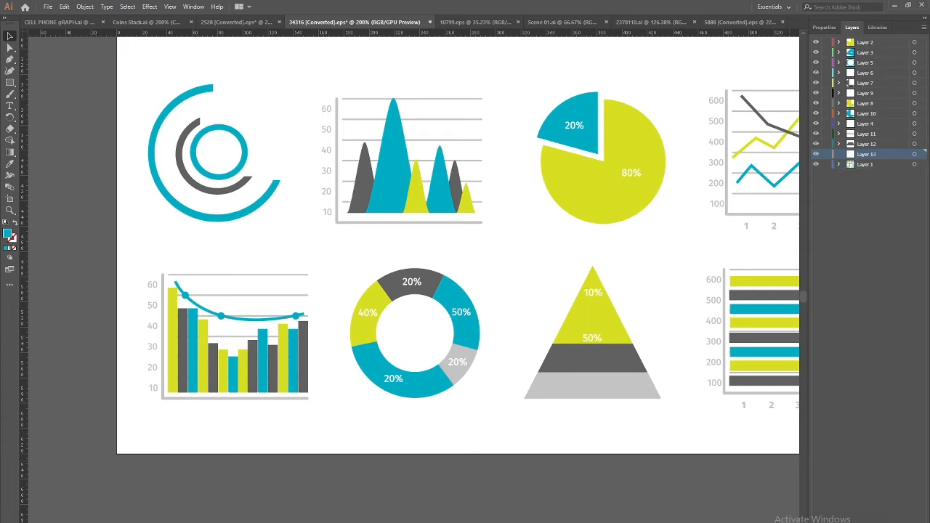
key(ctrl+f)
click(601, 293)
key(Delete)
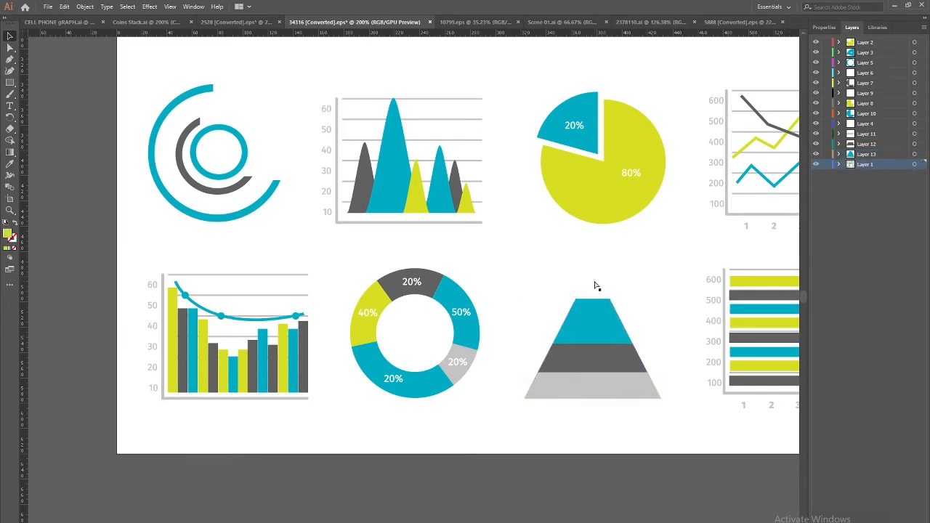
key(ctrl+l)
key(ctrl+f)
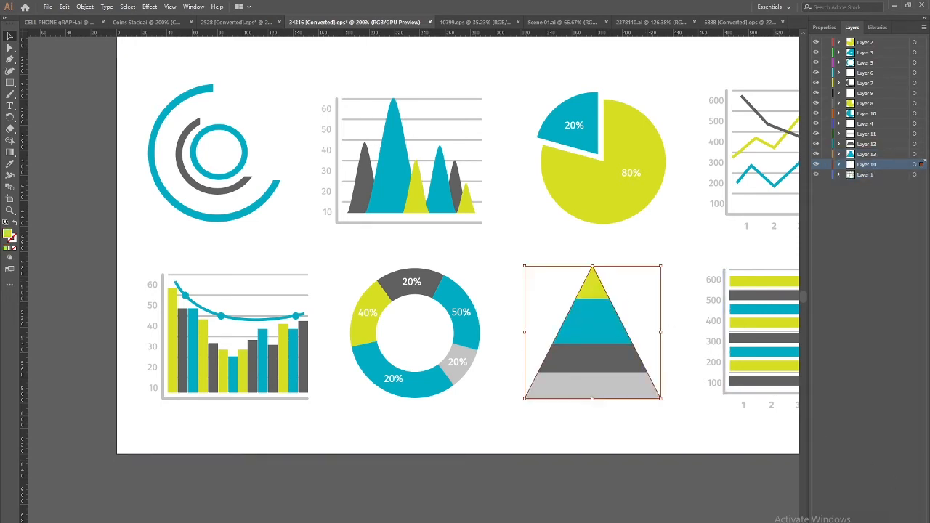
click(566, 467)
drag(330, 401, 194, 439)
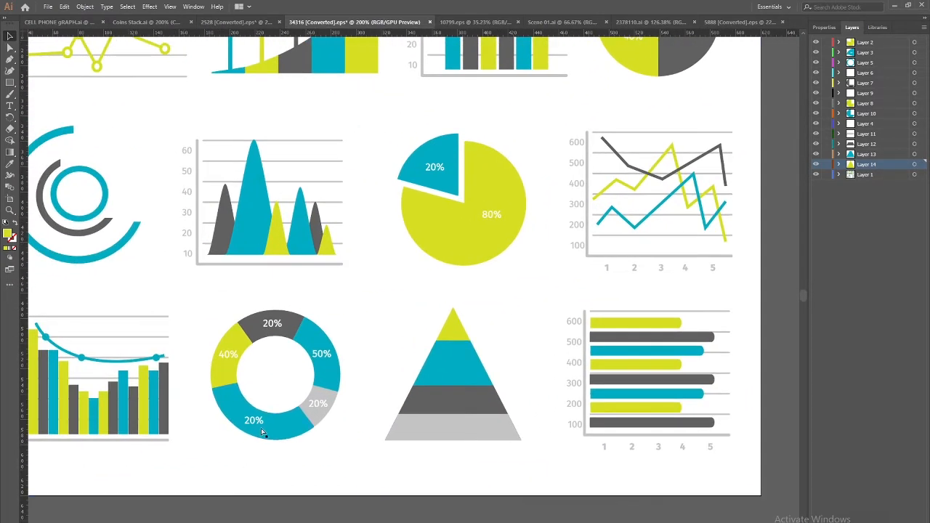
key(ctrl+minus)
key(ctrl+minus)
key(ctrl+minus)
scroll(240, 441, up, 2)
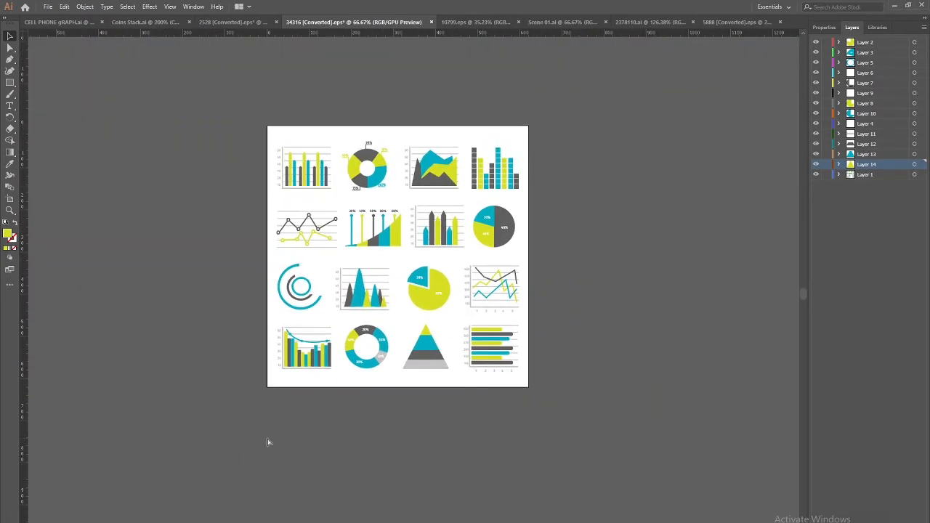
Save the Illustrator document as 'Pie Graph.ai' in D:\Rameez\Different elements Animation\Assets\Ae
key(ctrl+shift+s)
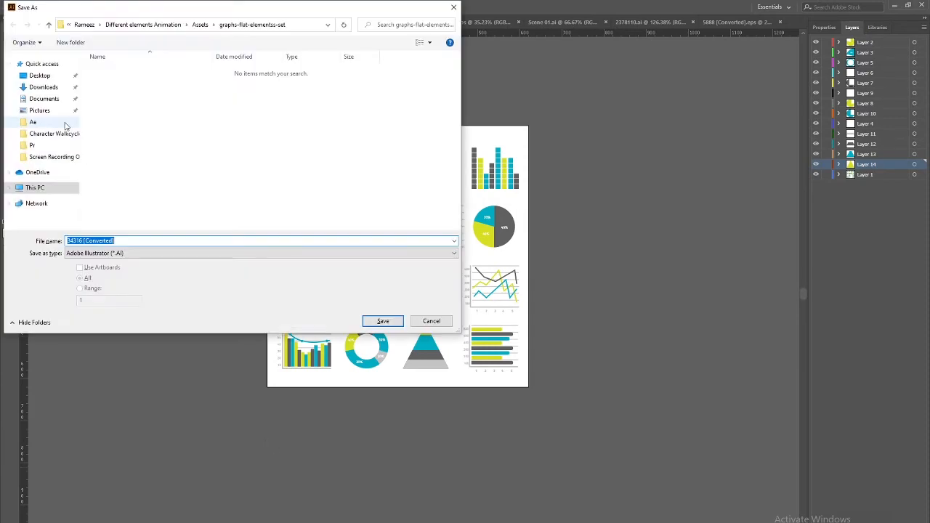
click(197, 27)
click(130, 25)
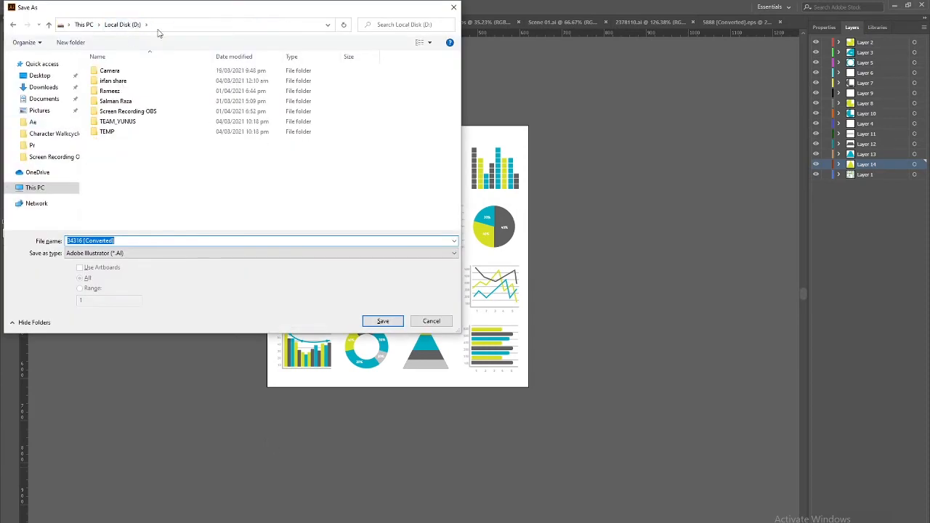
double_click(109, 92)
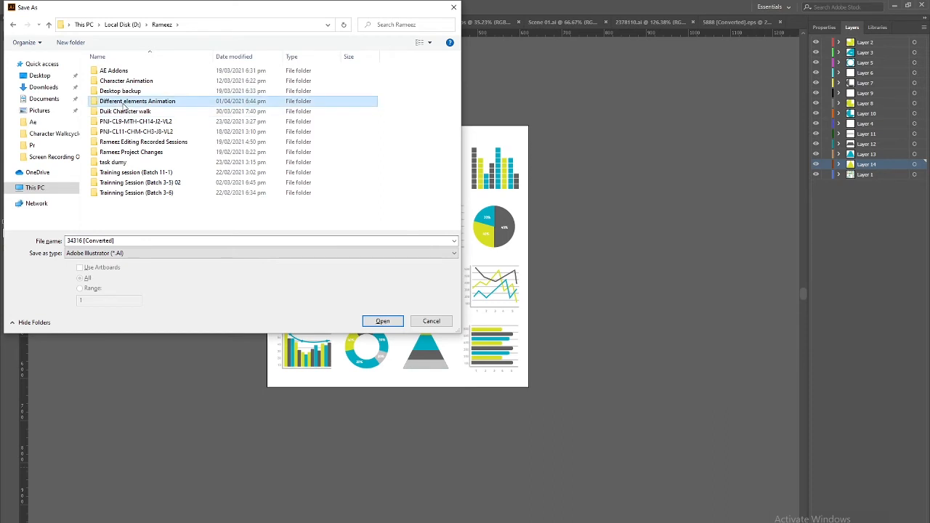
double_click(110, 101)
double_click(107, 71)
double_click(106, 81)
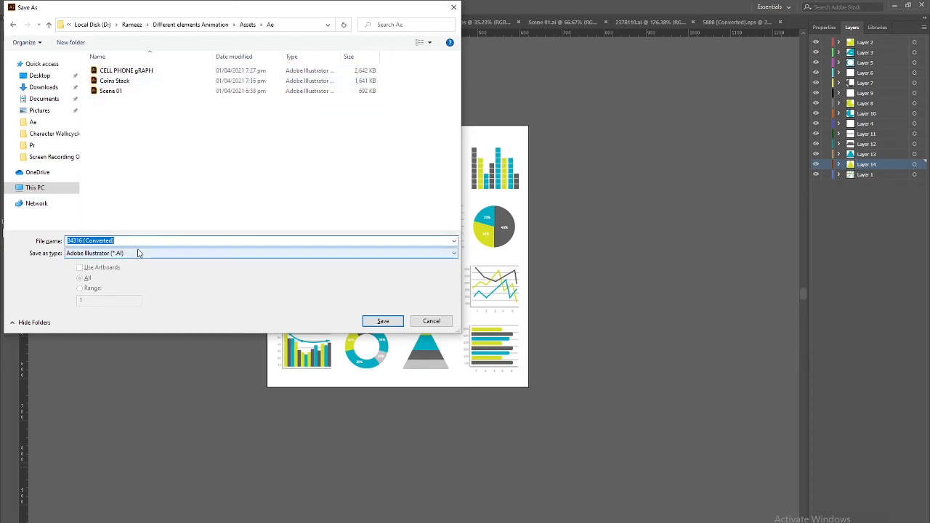
text(Pie Graph)
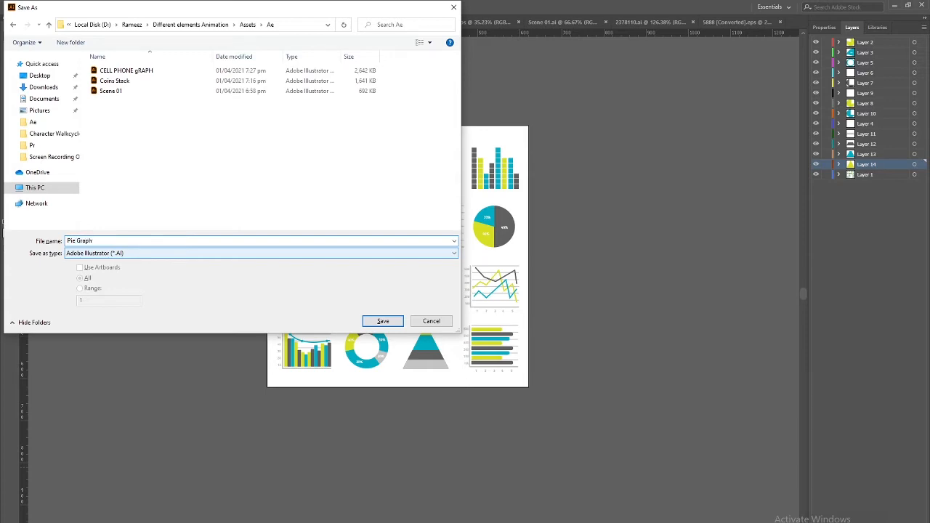
key(Return)
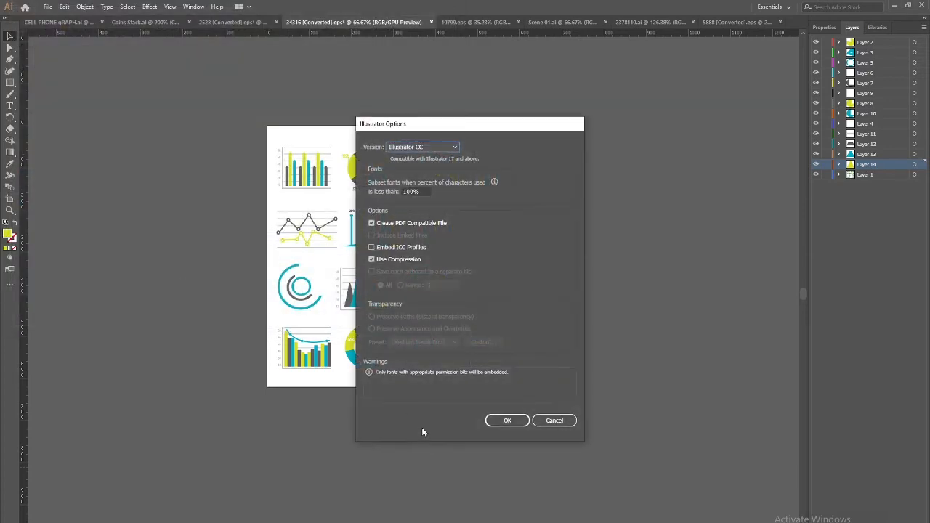
click(504, 417)
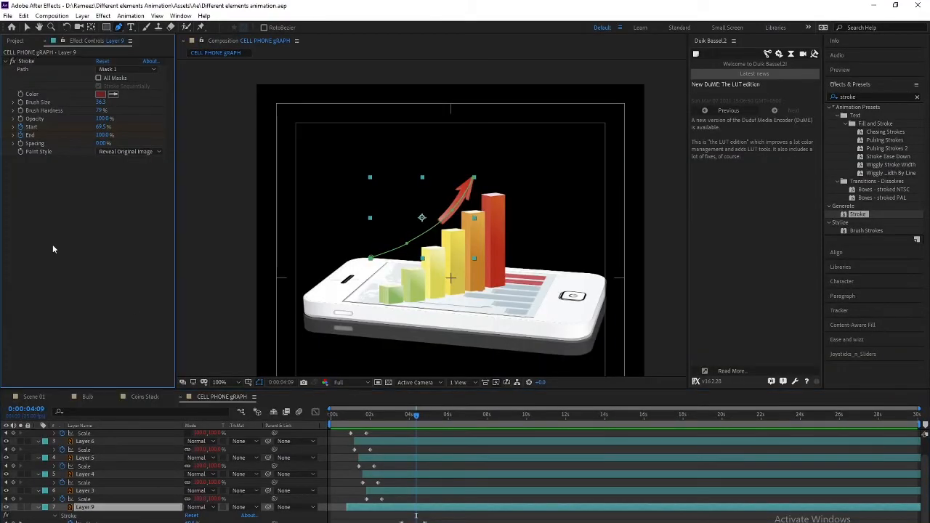
Import Pie Graph.ai as Composition - Retain Layer Sizes
click(15, 40)
double_click(71, 280)
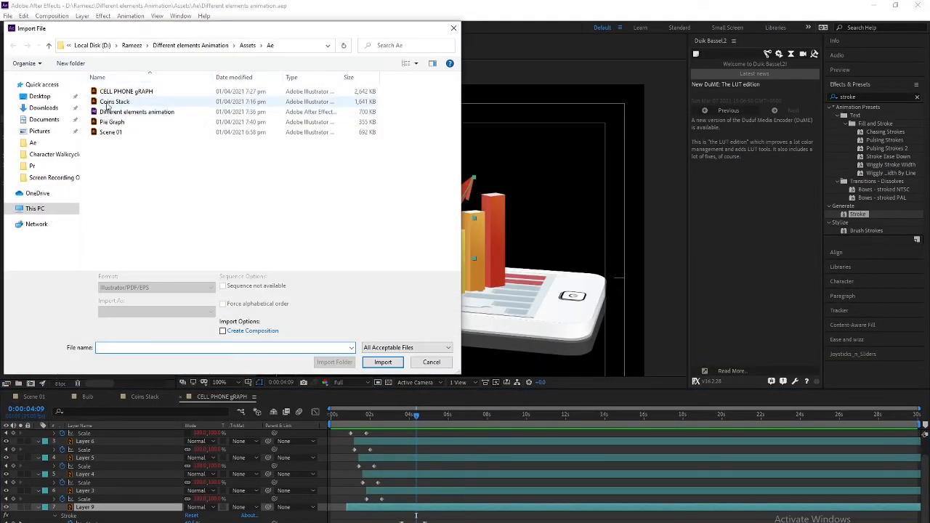
click(112, 123)
click(162, 313)
click(164, 328)
click(383, 362)
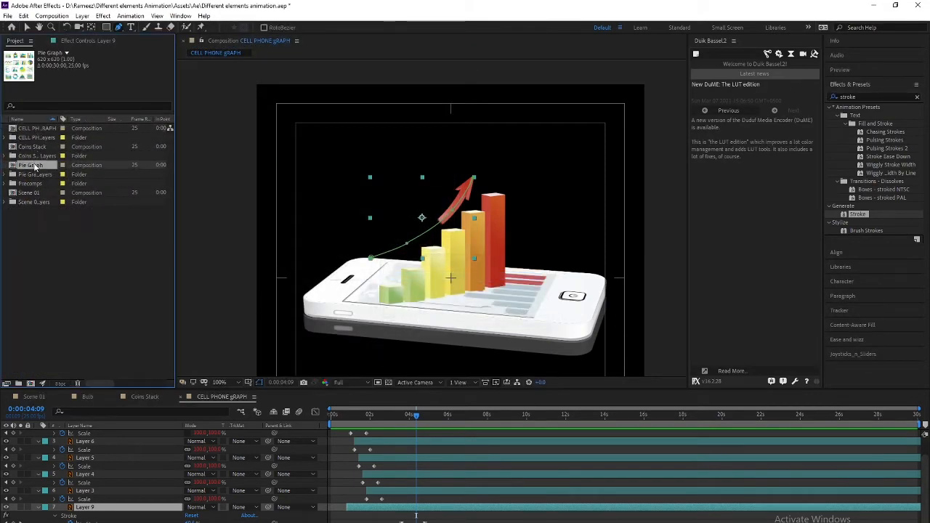
Open the Pie Graph composition and delete the full-frame layer holding the unused charts
double_click(34, 166)
scroll(364, 261, down, 2)
drag(364, 261, 354, 286)
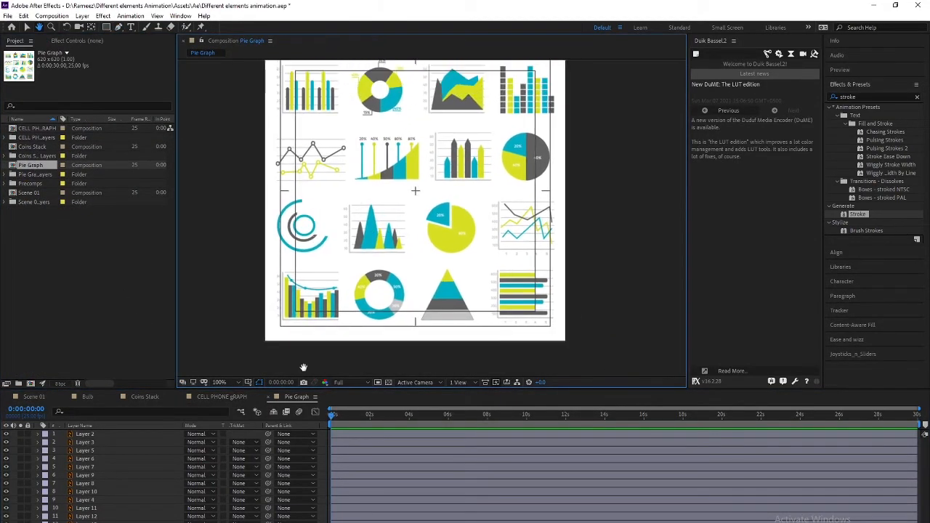
ctrl+click(415, 190)
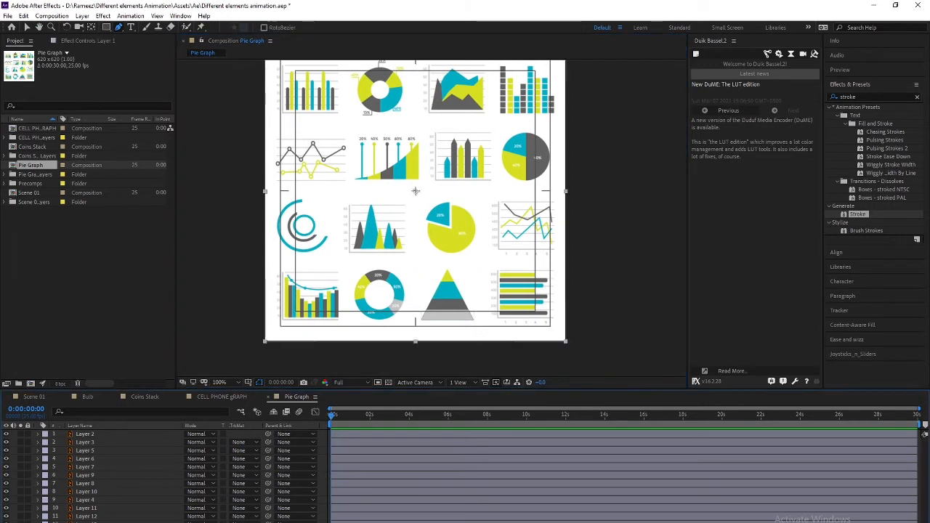
key(Delete)
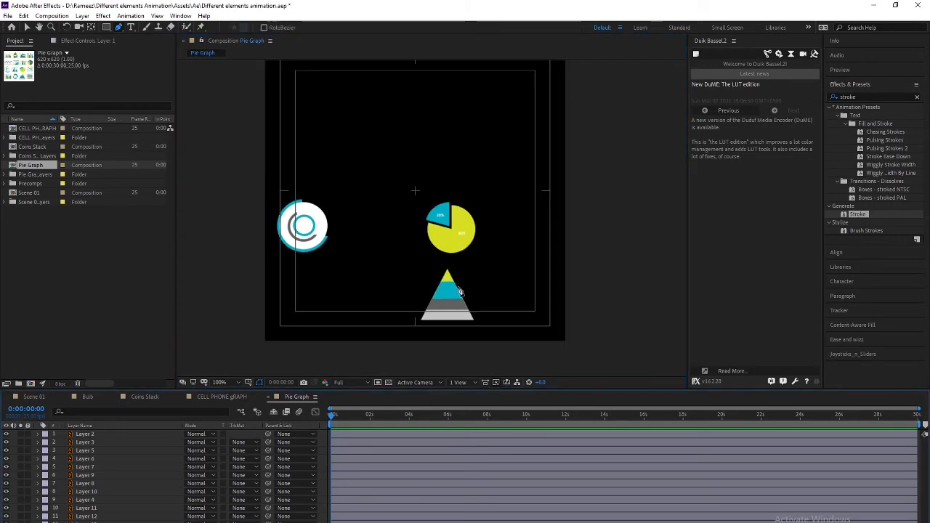
drag(392, 317, 392, 252)
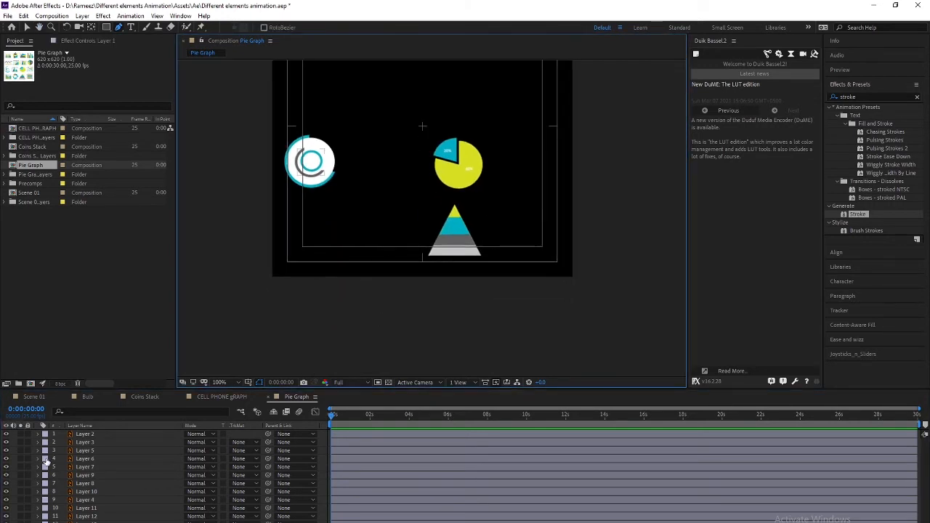
Give the pyramid layers 11 and 12 a new label colour
click(455, 212)
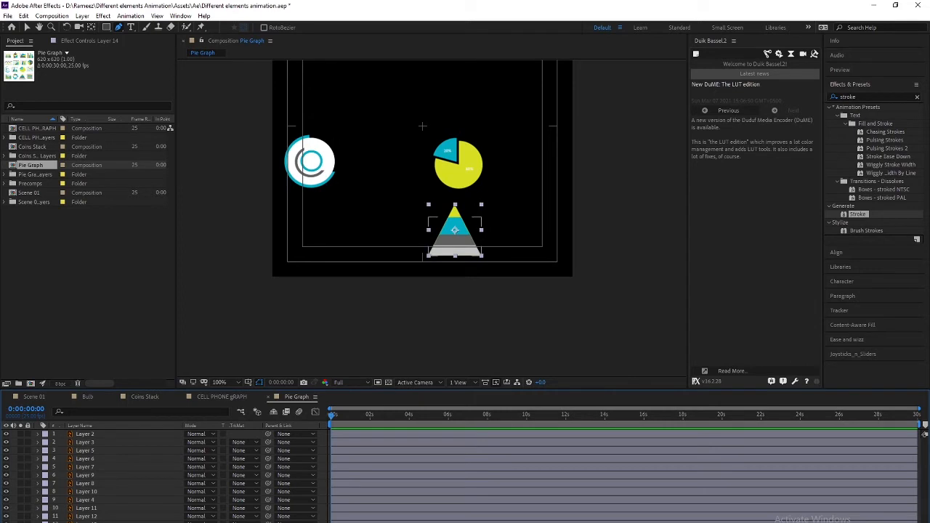
click(87, 516)
shift+click(90, 511)
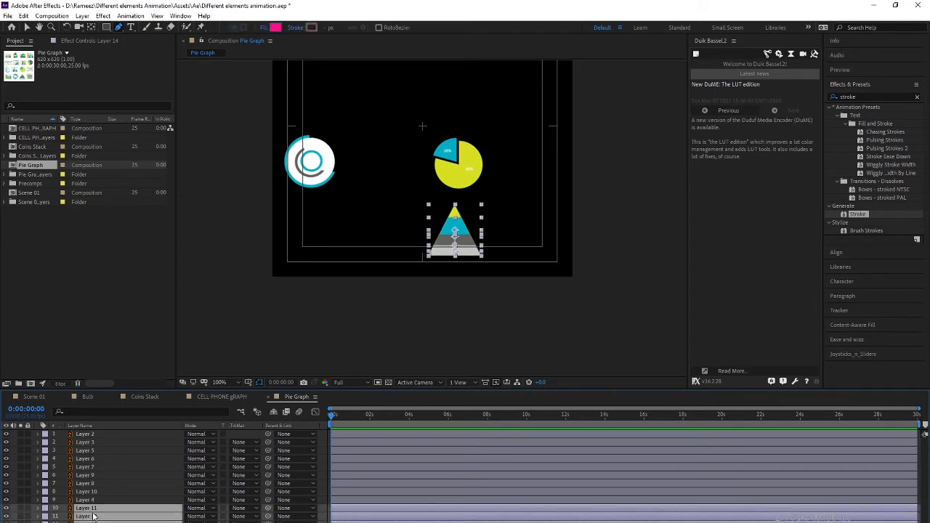
click(45, 508)
click(69, 461)
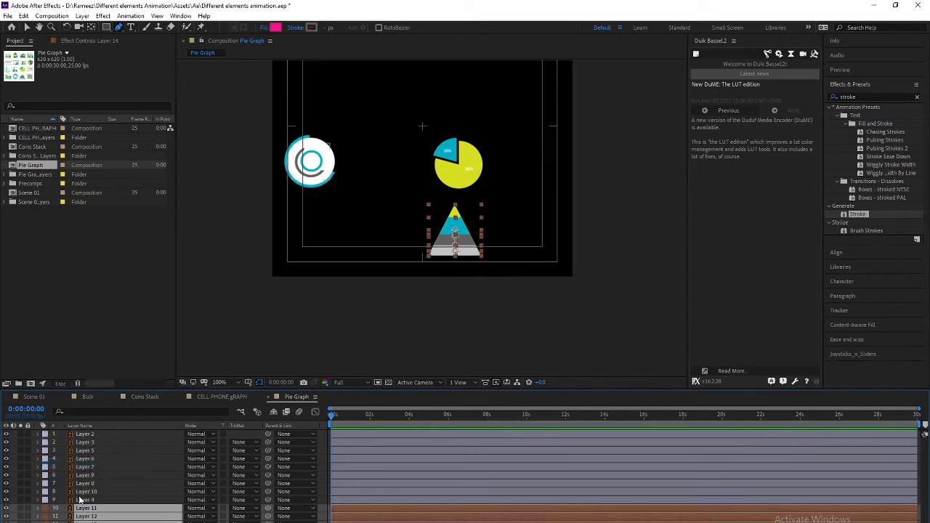
Label the chart layers 4 through 10 Fuchsia
click(86, 500)
shift+click(92, 492)
shift+click(93, 483)
shift+click(93, 477)
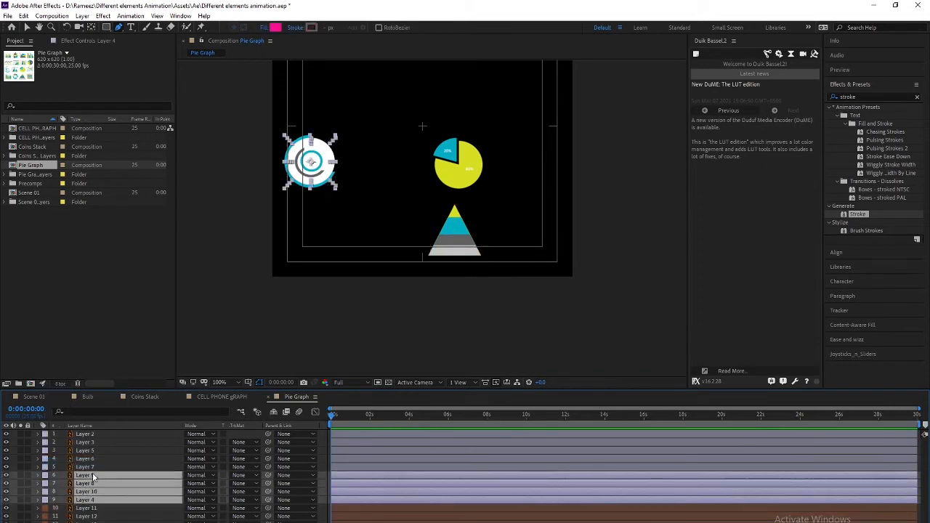
shift+click(93, 469)
shift+click(90, 459)
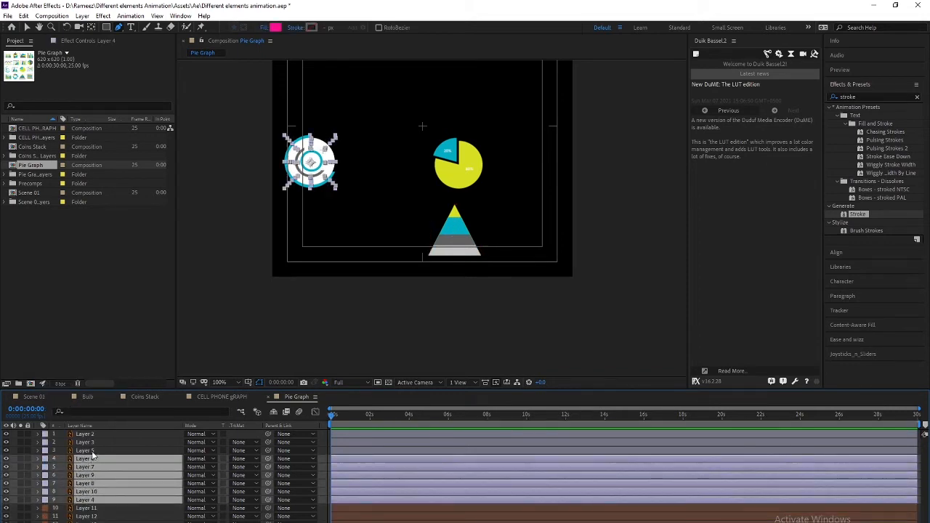
shift+click(93, 451)
shift+click(93, 444)
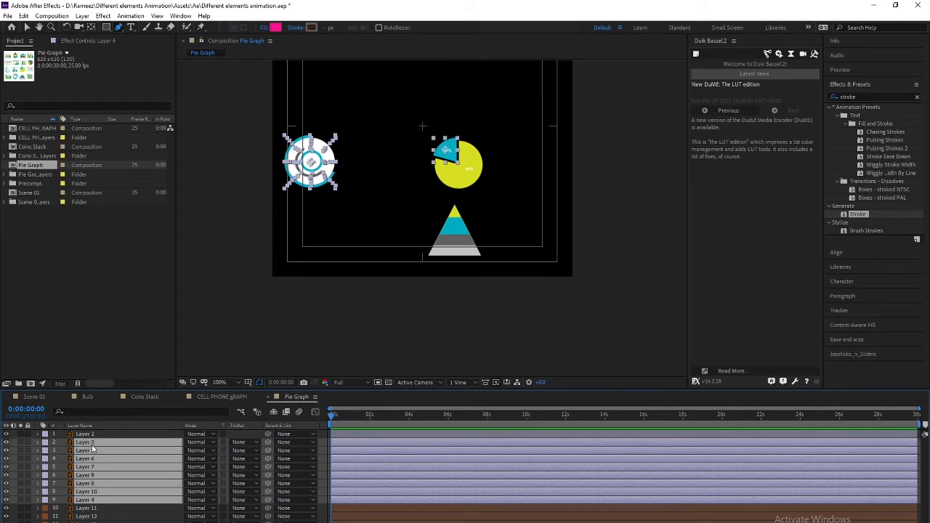
ctrl+click(92, 445)
click(41, 460)
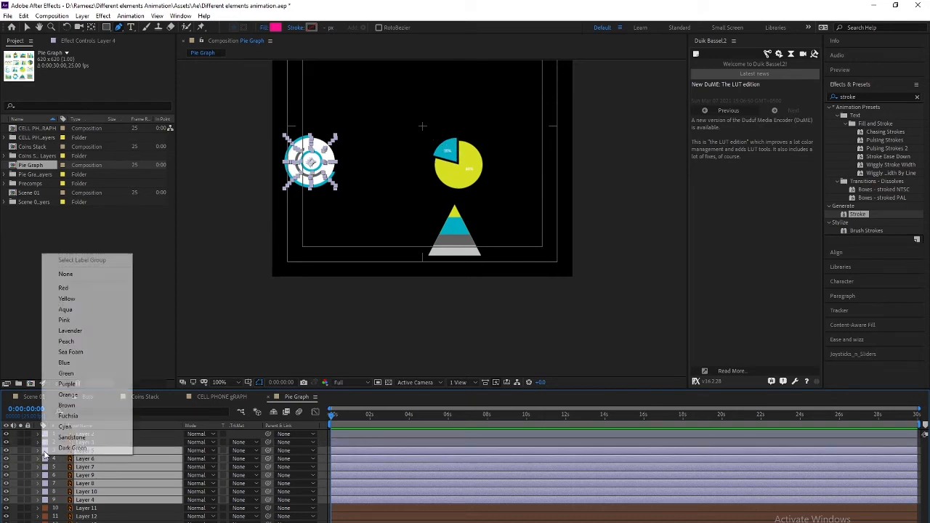
click(80, 416)
Select the whole-pie Layer 2 and zoom the viewer to 200% centred on the pie
click(86, 445)
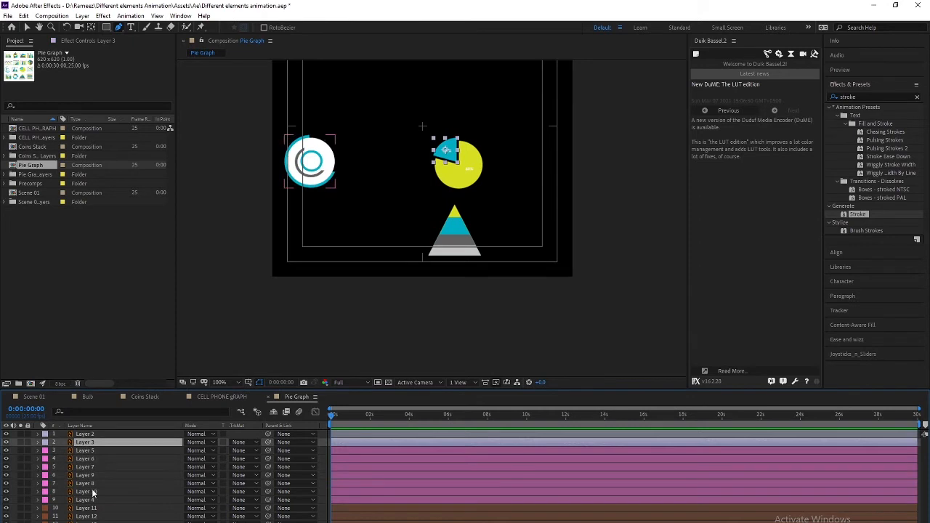
click(94, 435)
click(93, 444)
click(93, 435)
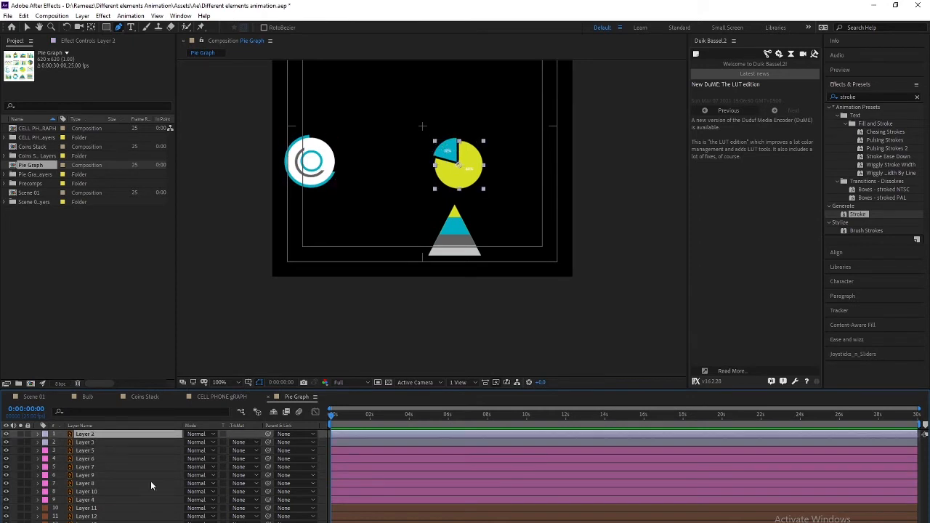
key(period)
drag(407, 195, 383, 318)
click(384, 316)
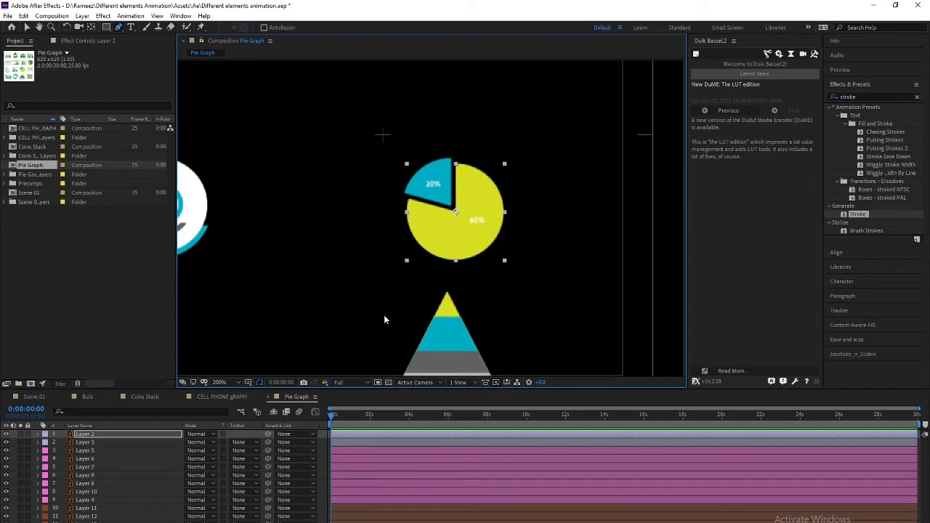
key(ctrl+z)
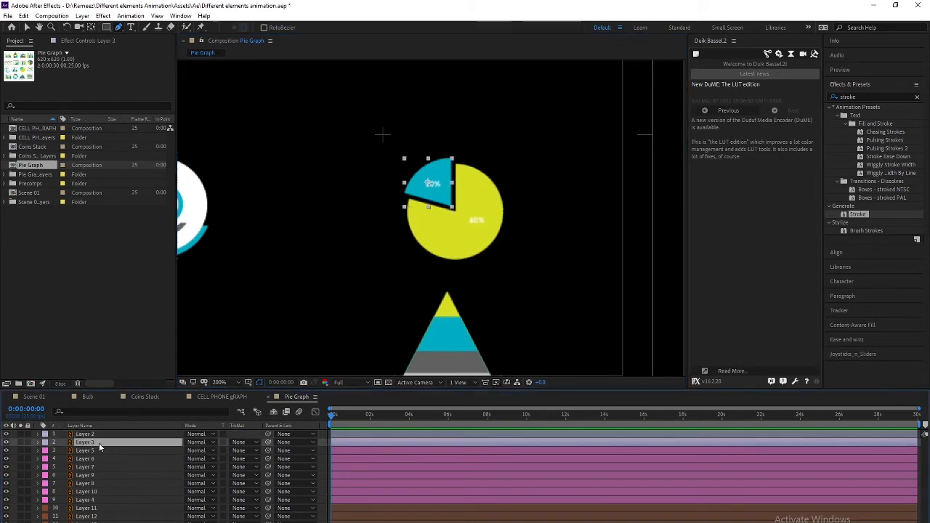
Apply the Radial Wipe effect to the whole-pie Layer 2
click(103, 442)
click(91, 434)
click(859, 97)
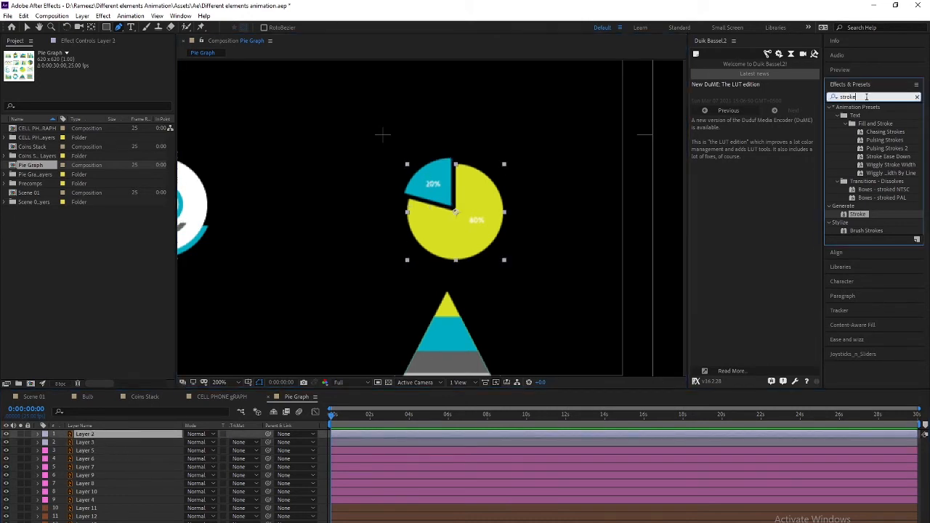
text(radia)
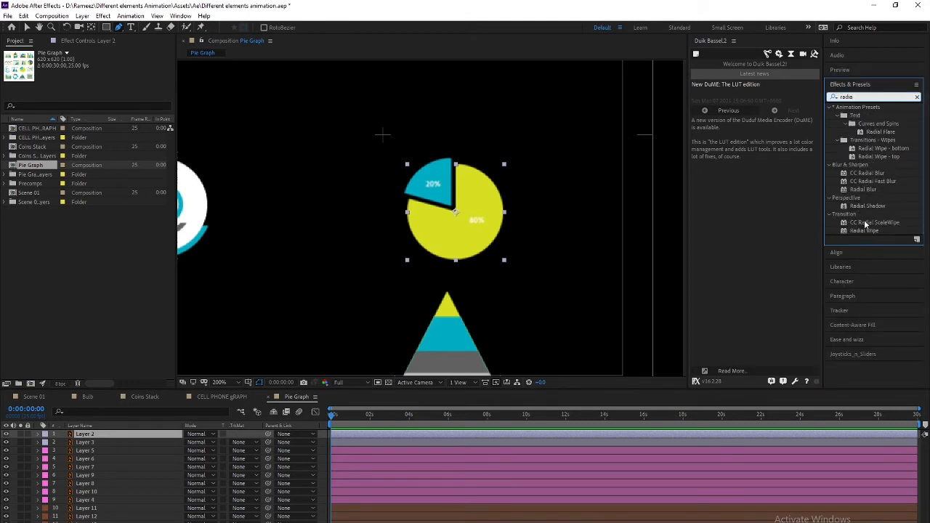
double_click(865, 230)
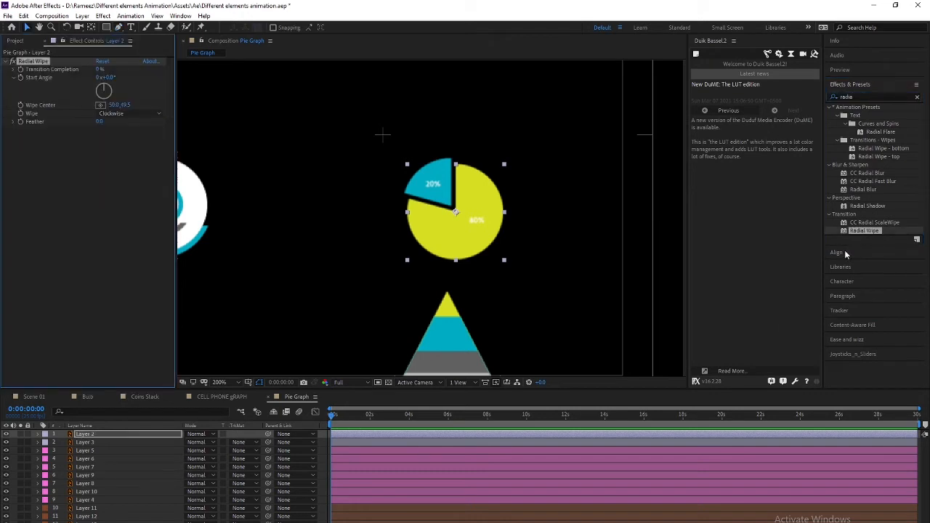
Test Counterclockwise and Both wipe directions, then set Radial Wipe back to Clockwise
click(86, 436)
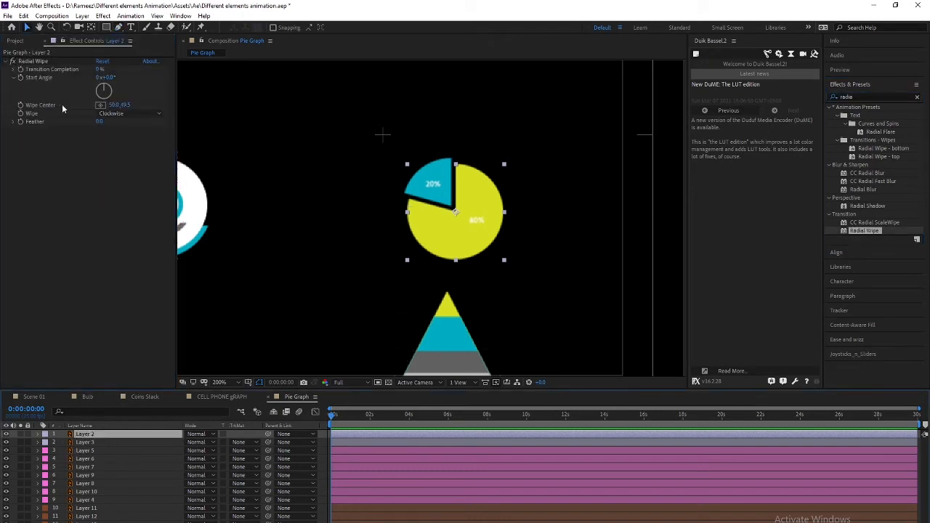
drag(96, 71, 127, 81)
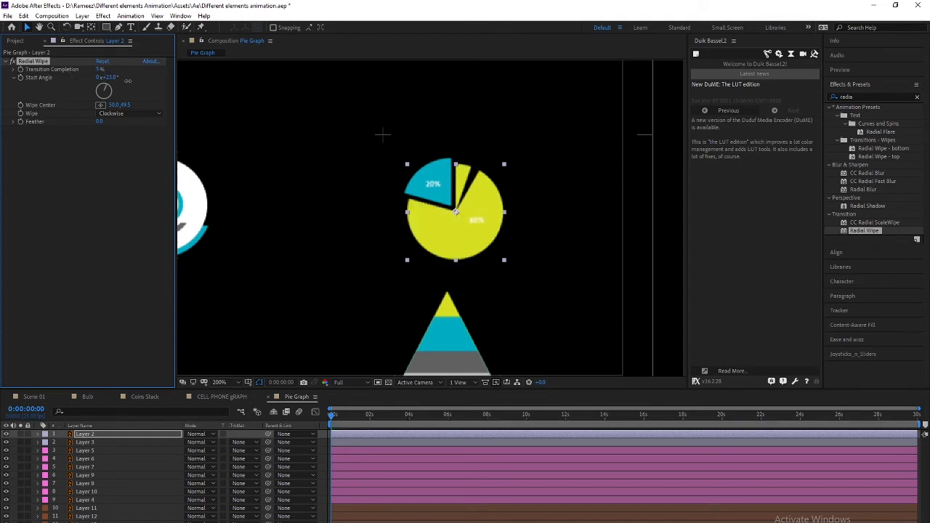
key(ctrl+z)
click(120, 113)
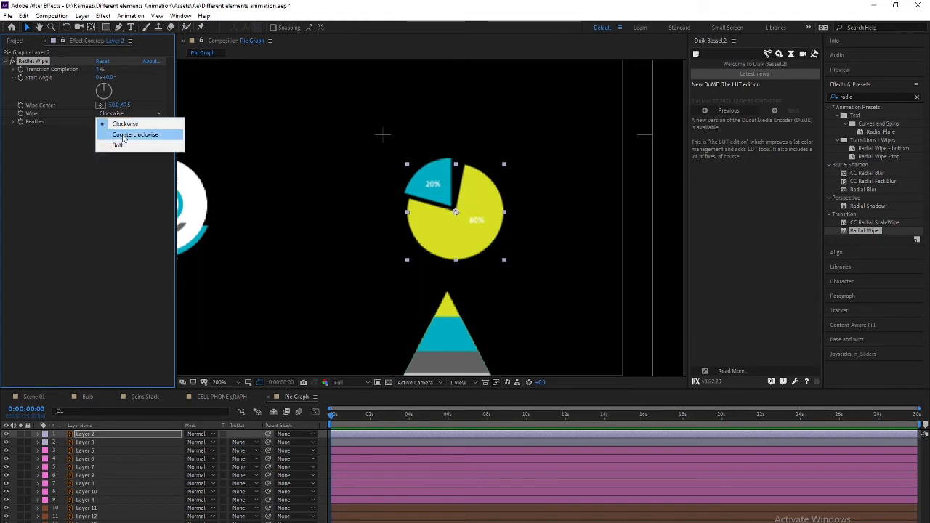
click(122, 135)
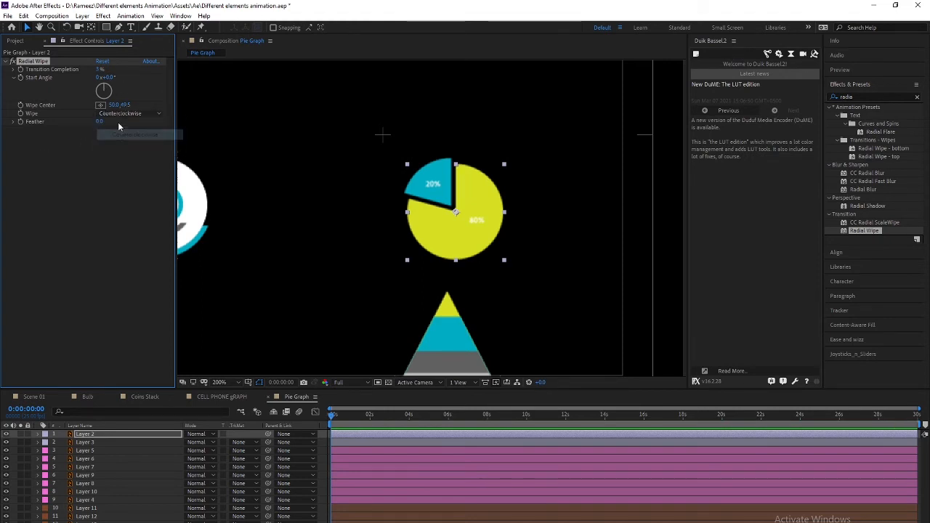
mouse_move(98, 68)
mouse_down()
mouse_move(115, 69)
mouse_move(106, 69)
mouse_up()
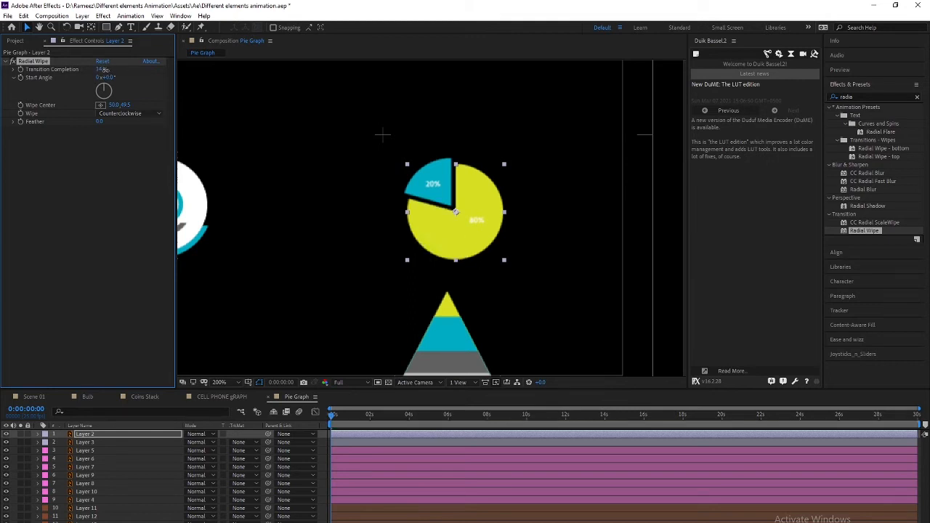
click(133, 115)
click(129, 145)
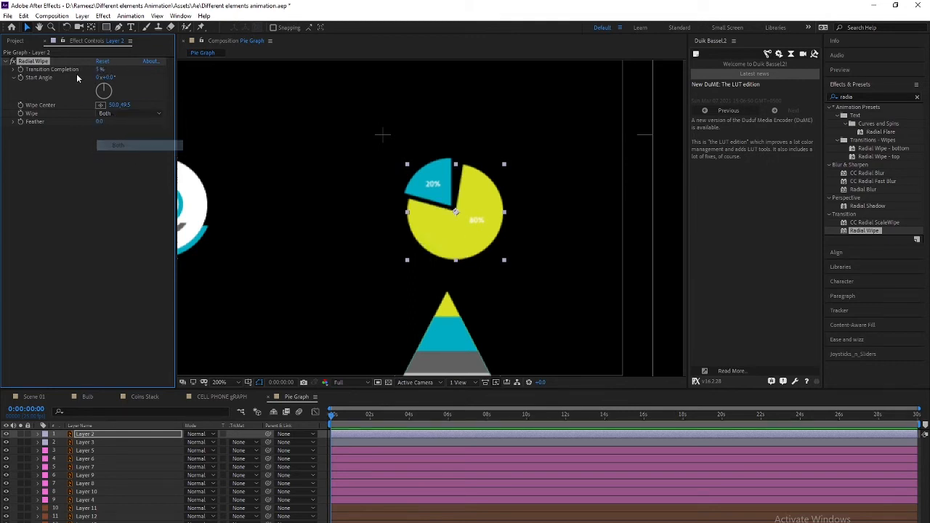
mouse_move(104, 69)
mouse_down()
mouse_move(124, 69)
mouse_move(89, 69)
mouse_up()
click(124, 114)
click(118, 125)
Keyframe Layer 2's Transition Completion at 0%
click(88, 443)
click(89, 435)
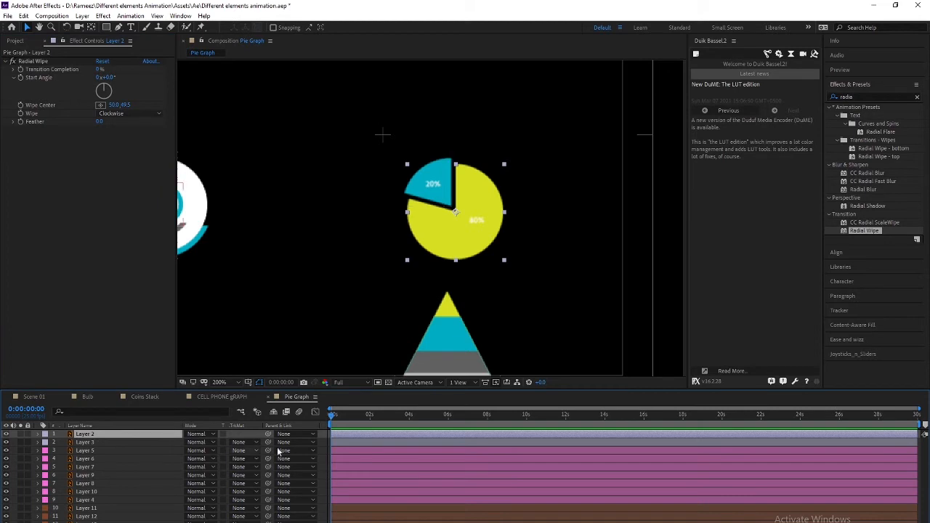
click(21, 70)
Set the 80% slice's wipe to 100% and time-reverse its Transition Completion keyframes
key(space)
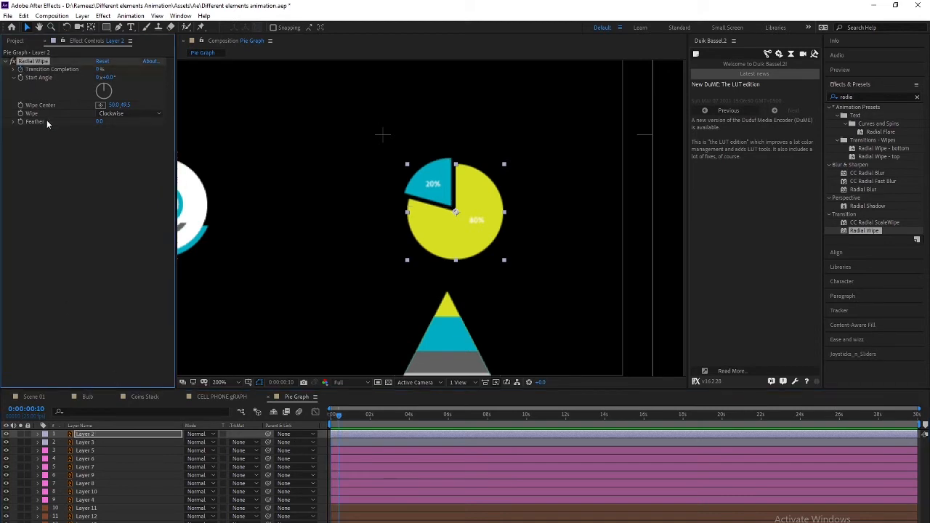
drag(99, 71, 151, 75)
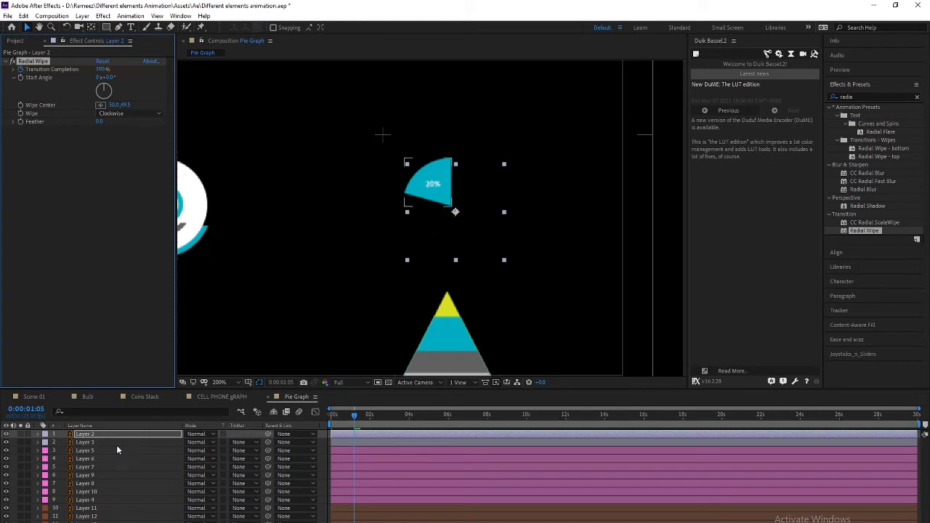
key(u)
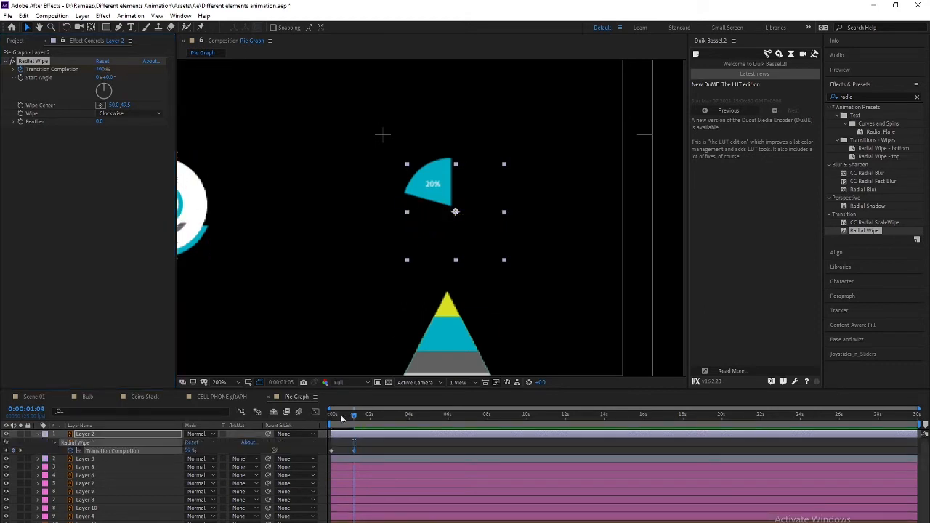
drag(350, 417, 331, 417)
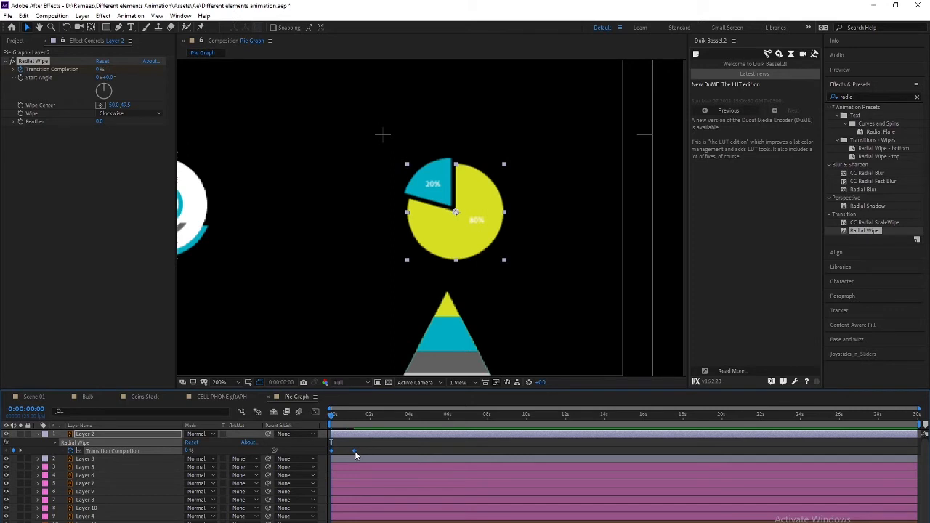
right_click(355, 451)
mouse_move(400, 445)
click(508, 522)
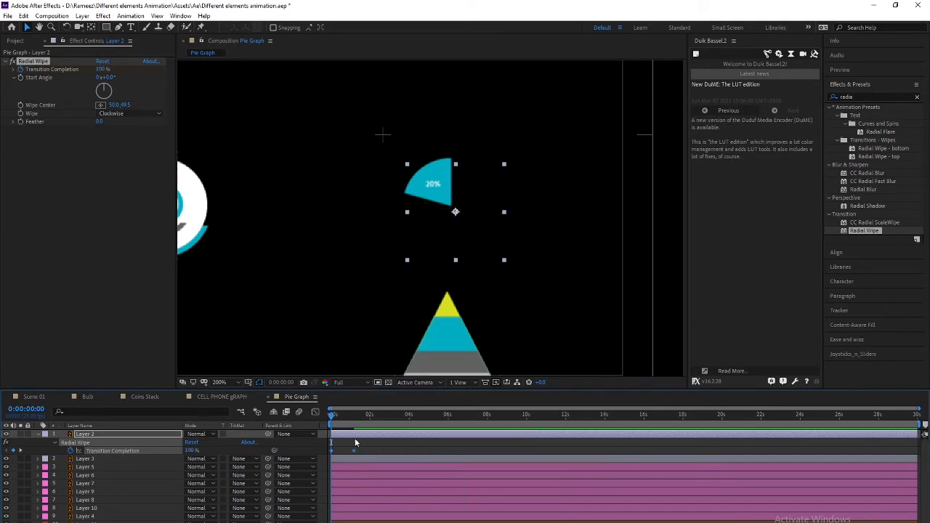
Ease the wipe keyframes with 30% incoming and 50% outgoing influence
key(ctrl+shift+k)
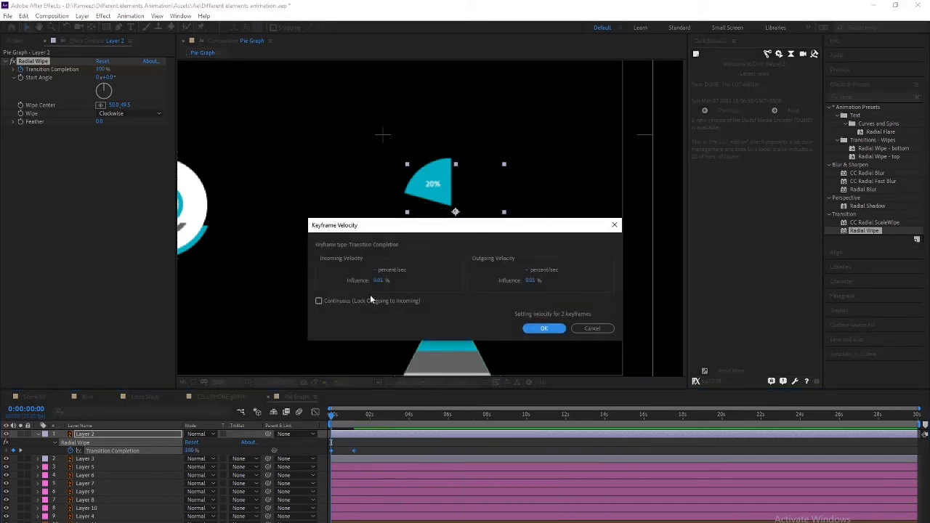
click(379, 281)
text(320)
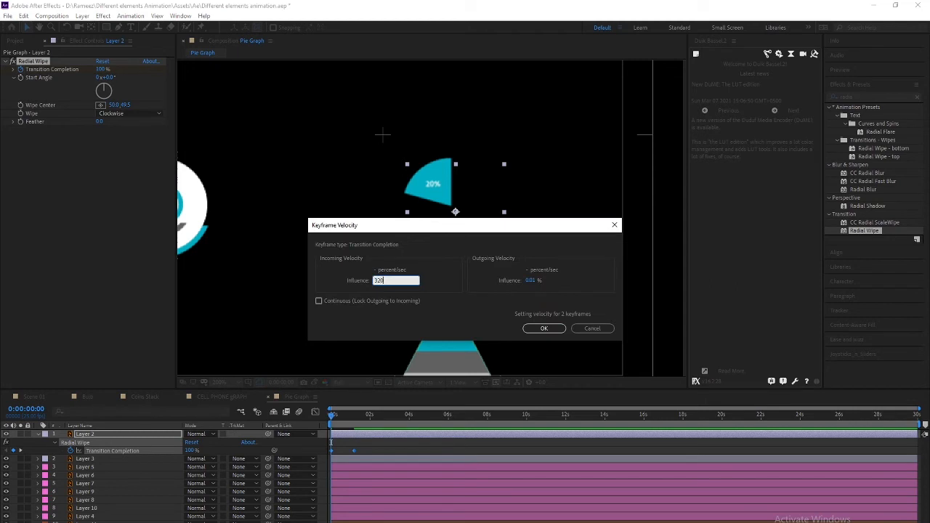
key(Tab)
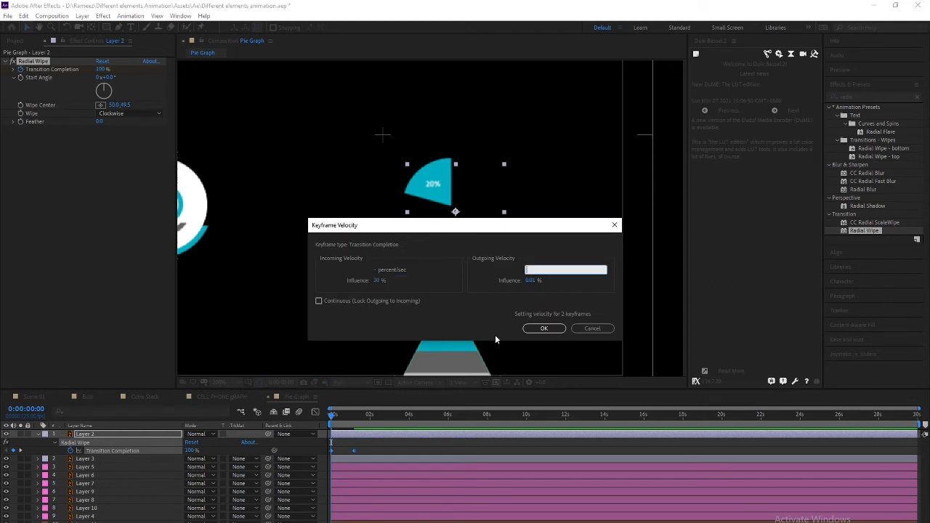
text(50)
click(526, 328)
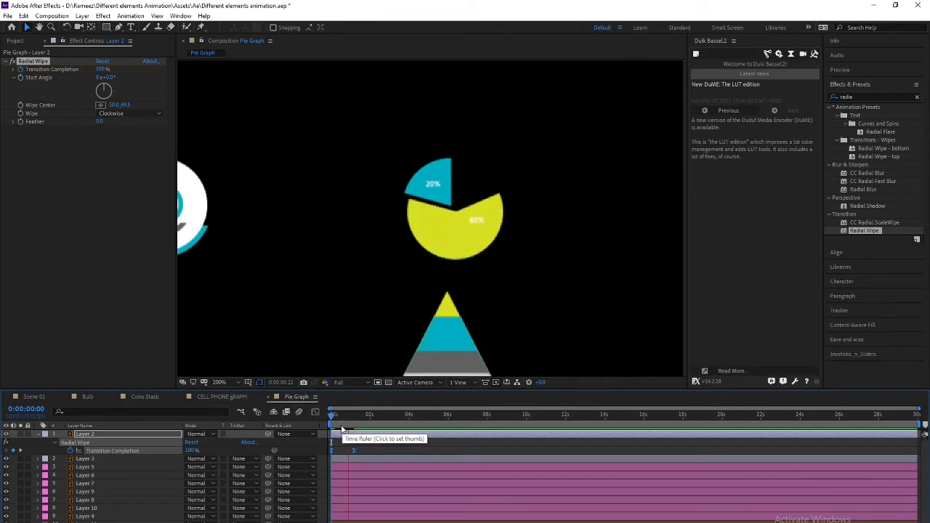
Preview the yellow slice wiping in over the first second
click(355, 416)
drag(356, 417, 284, 419)
key(space)
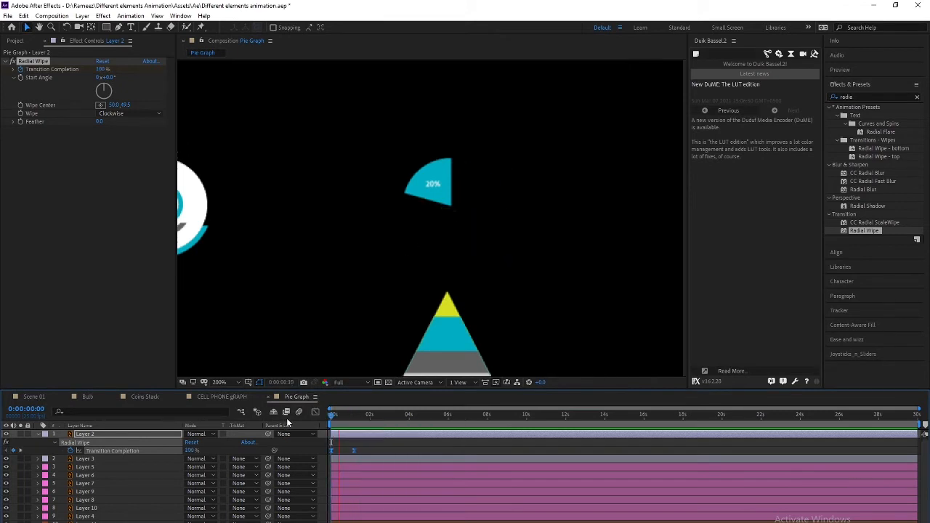
mouse_move(354, 417)
mouse_down()
mouse_move(332, 417)
mouse_move(353, 418)
mouse_up()
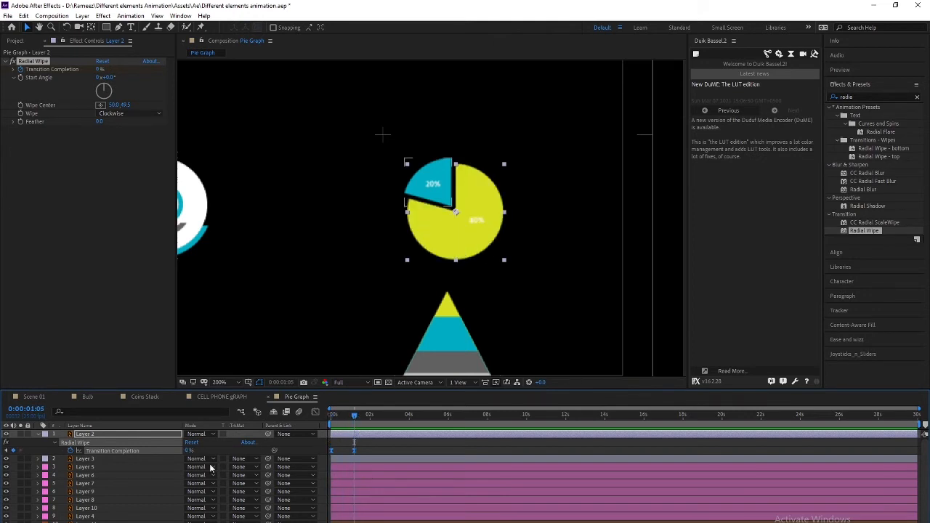
Move the blue 20% slice's anchor point to the pie centre using Pan Behind
click(97, 461)
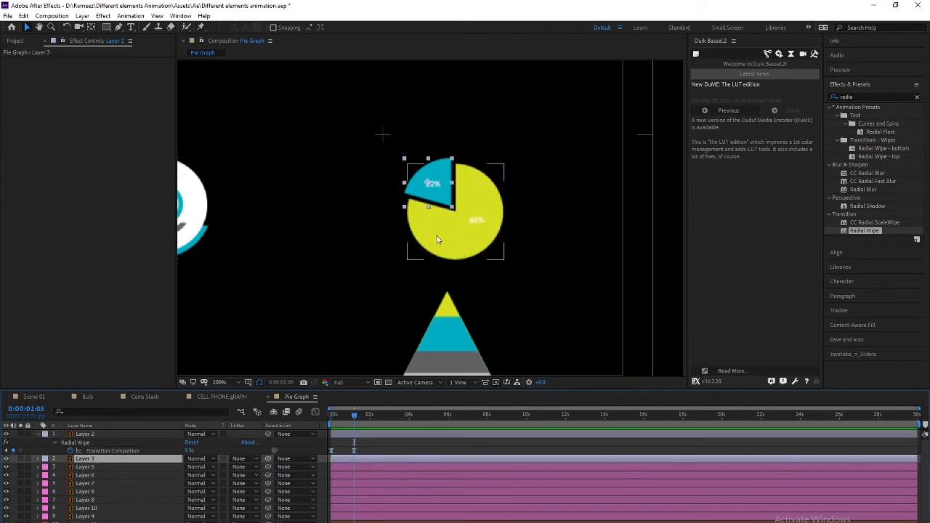
key(y)
drag(428, 182, 452, 208)
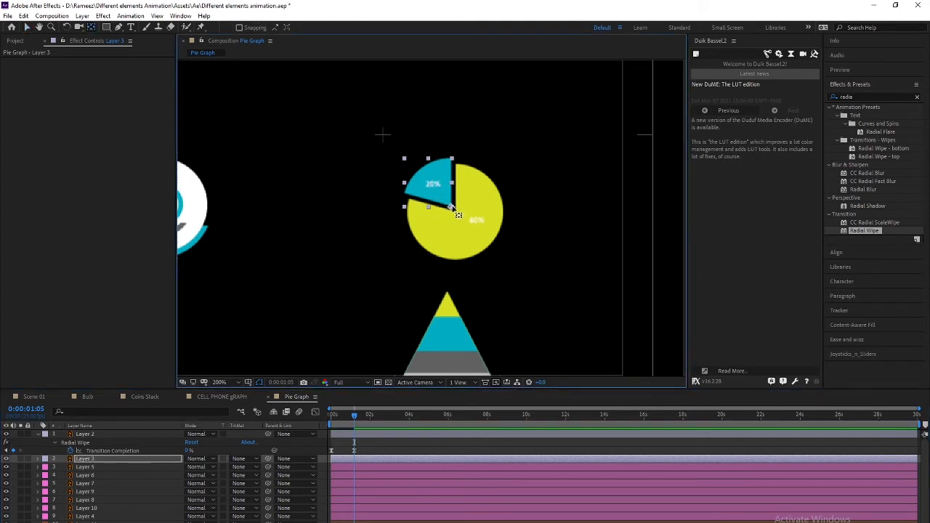
key(v)
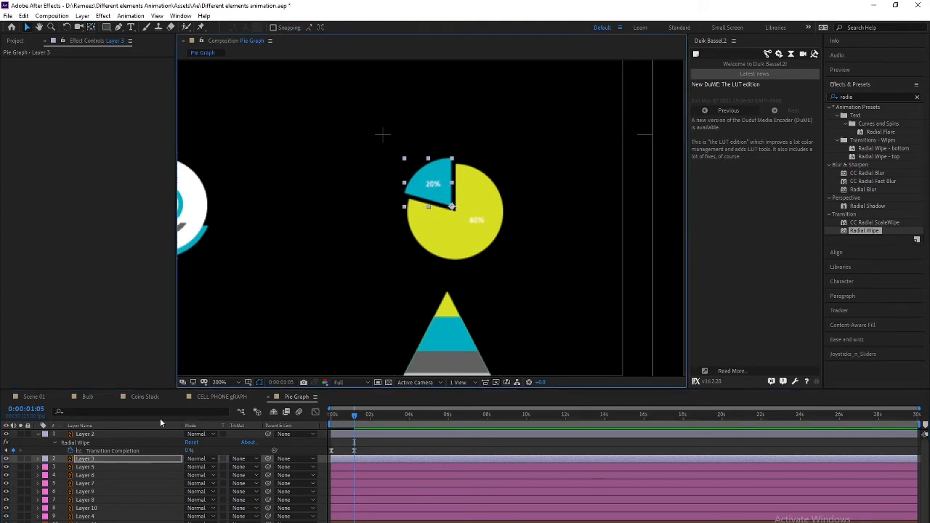
click(90, 462)
Apply Radial Wipe to the blue slice with its Wipe Center at the slice's corner
double_click(872, 231)
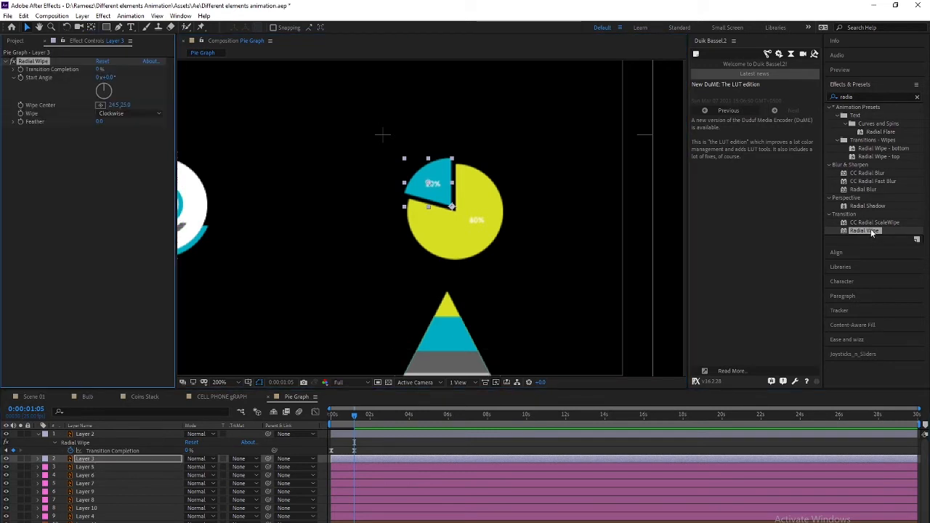
mouse_move(98, 70)
mouse_down()
mouse_move(90, 70)
mouse_move(101, 70)
mouse_up()
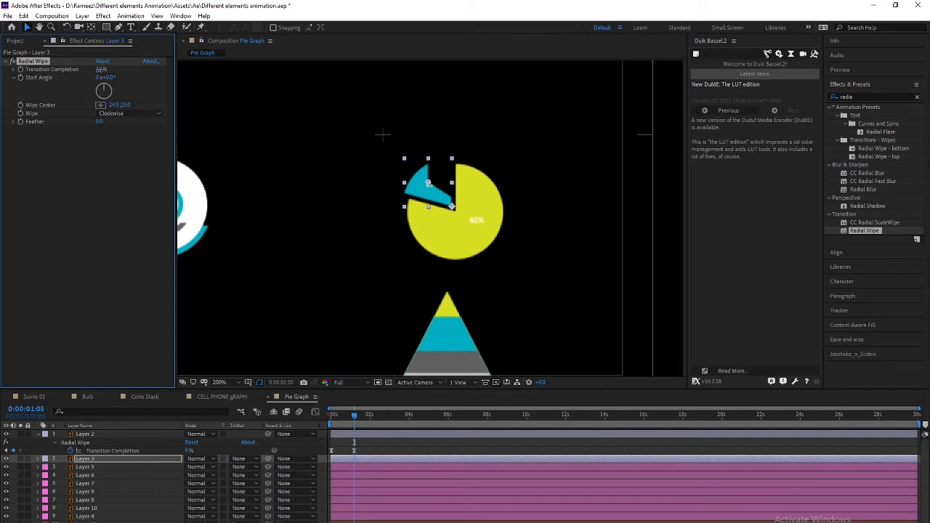
key(ctrl+z)
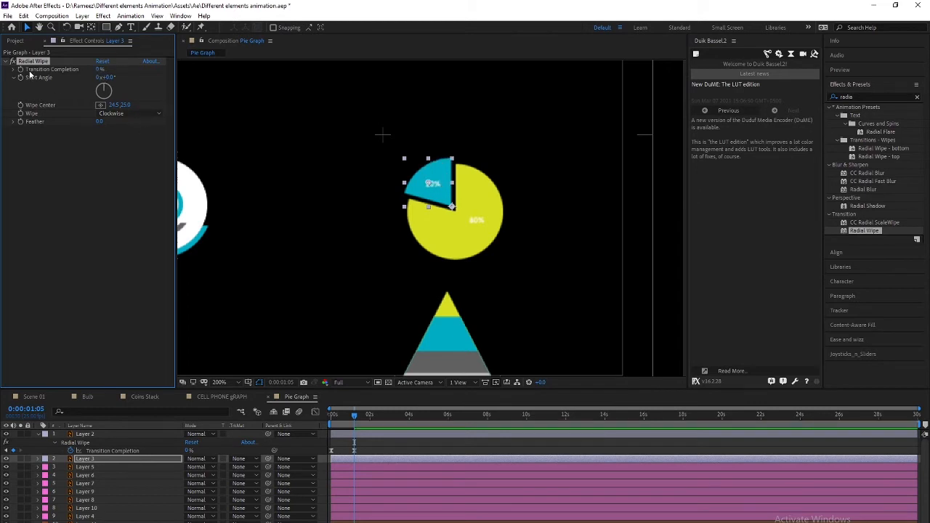
click(100, 104)
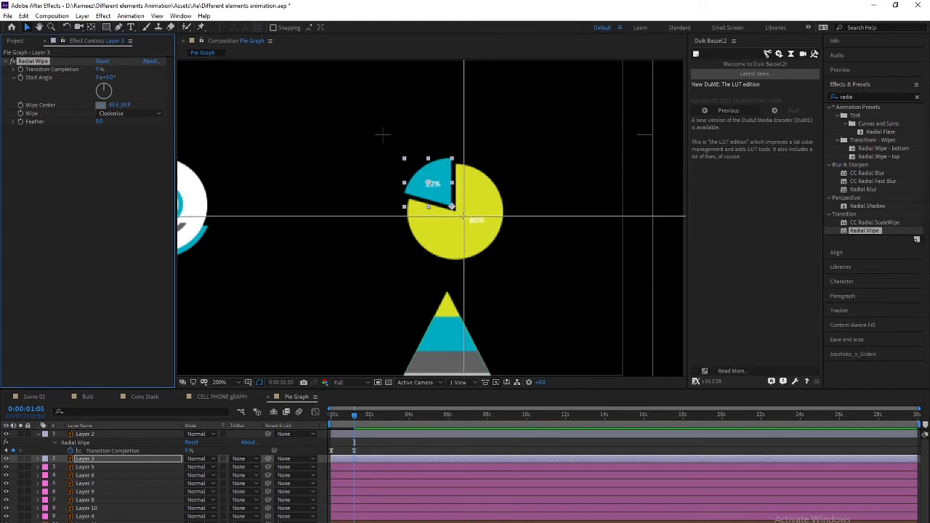
click(381, 233)
scroll(382, 235, up, 3)
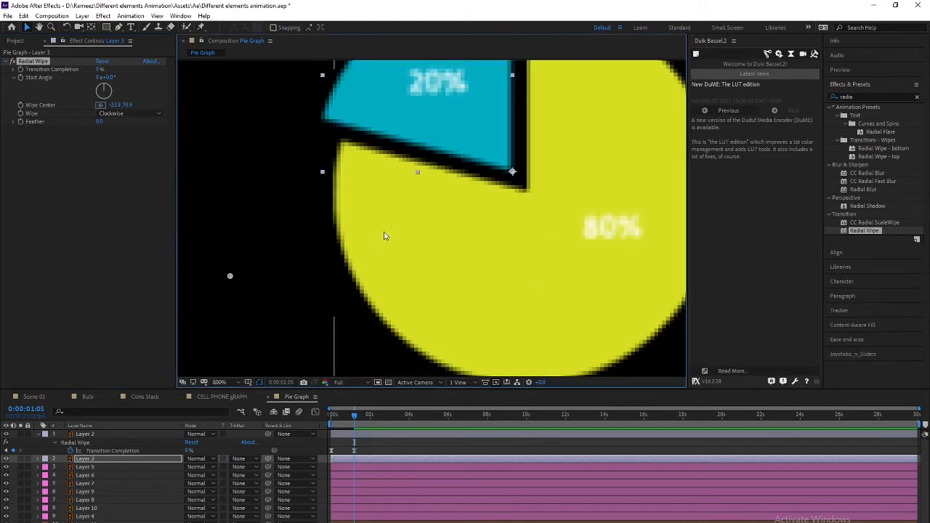
click(100, 105)
click(512, 172)
scroll(428, 218, down, 3)
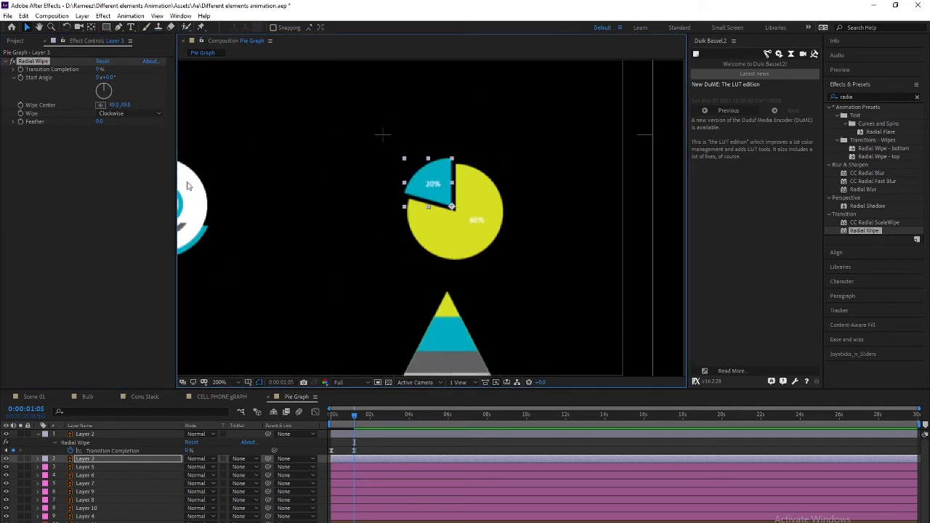
drag(100, 70, 145, 76)
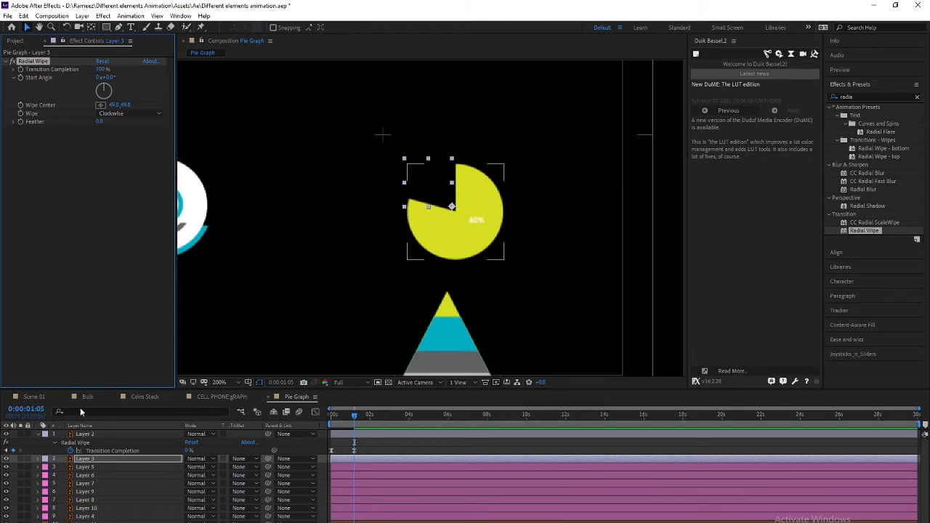
Keyframe the blue slice's Transition Completion and check its timing against the 1:15 keyframe
key(space)
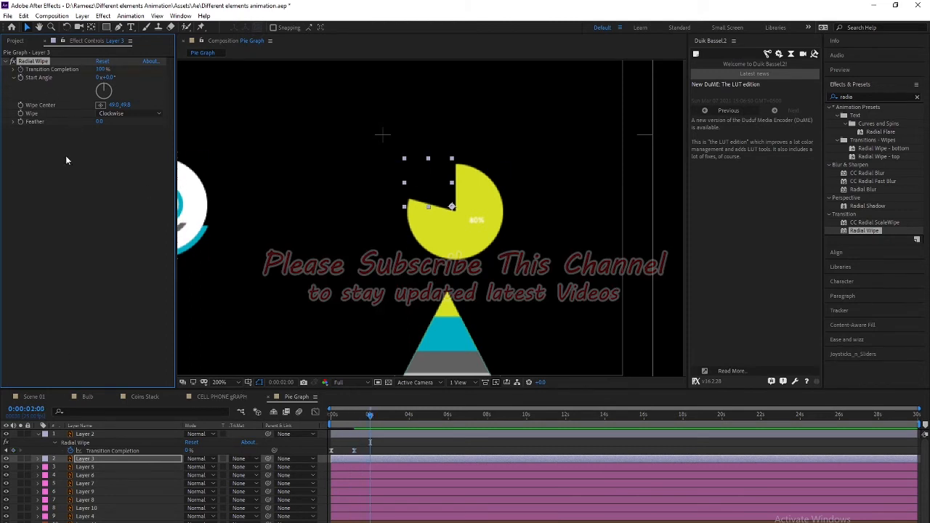
drag(103, 69, 84, 69)
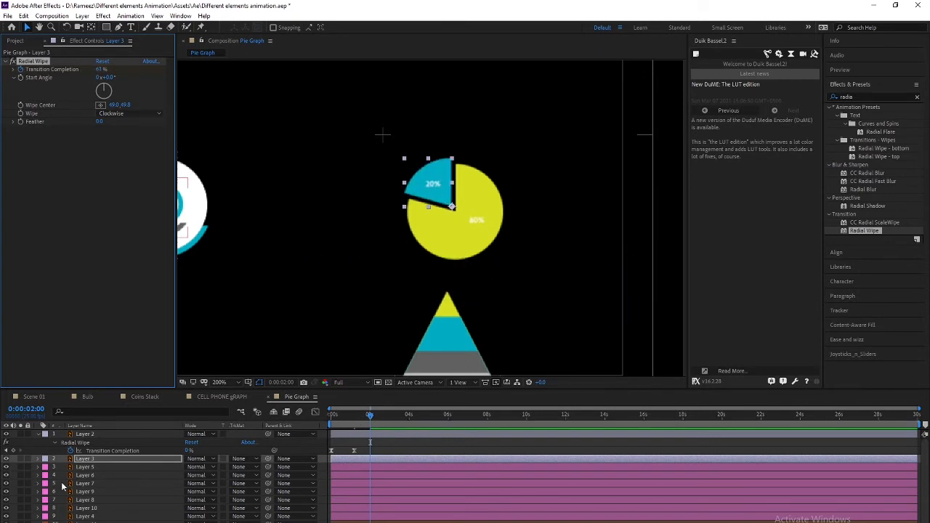
click(80, 461)
key(u)
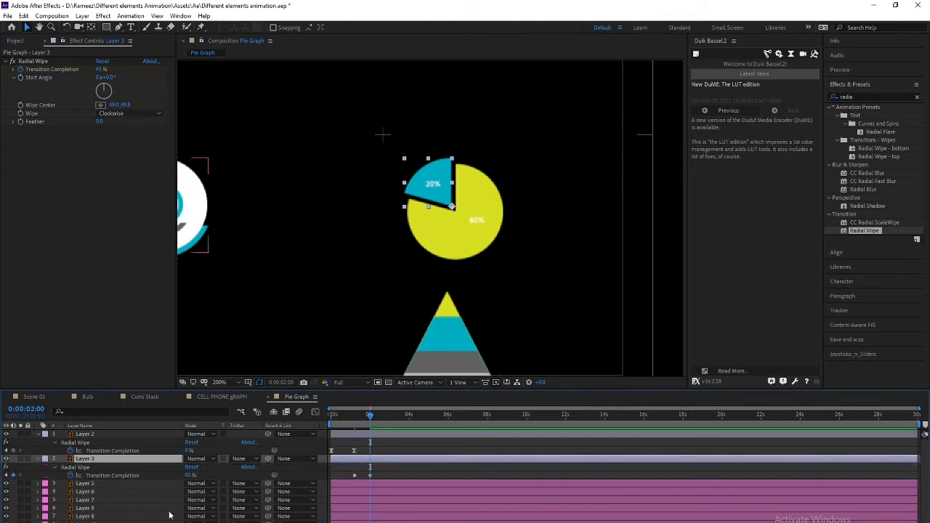
drag(369, 416, 318, 423)
key(shift+Page_Down)
key(shift+Page_Down)
key(shift+Page_Down)
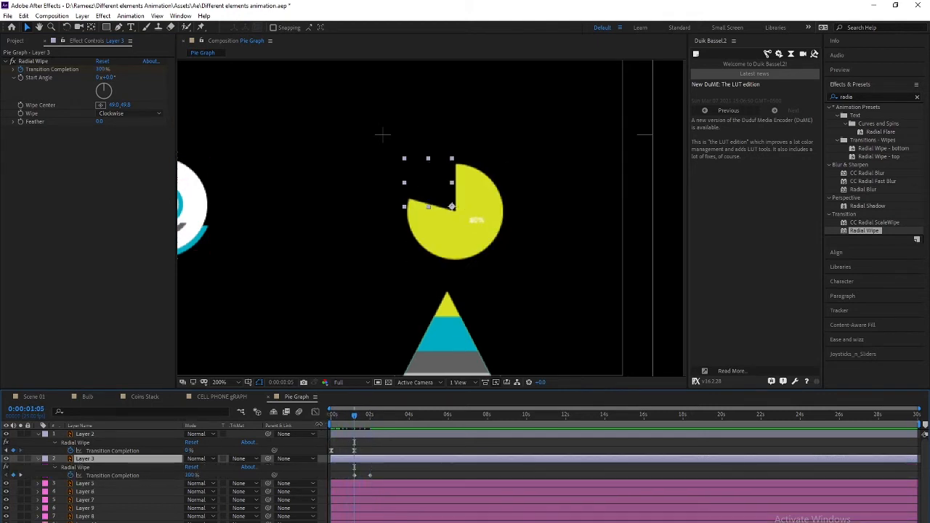
key(shift+Page_Down)
click(370, 475)
click(370, 477)
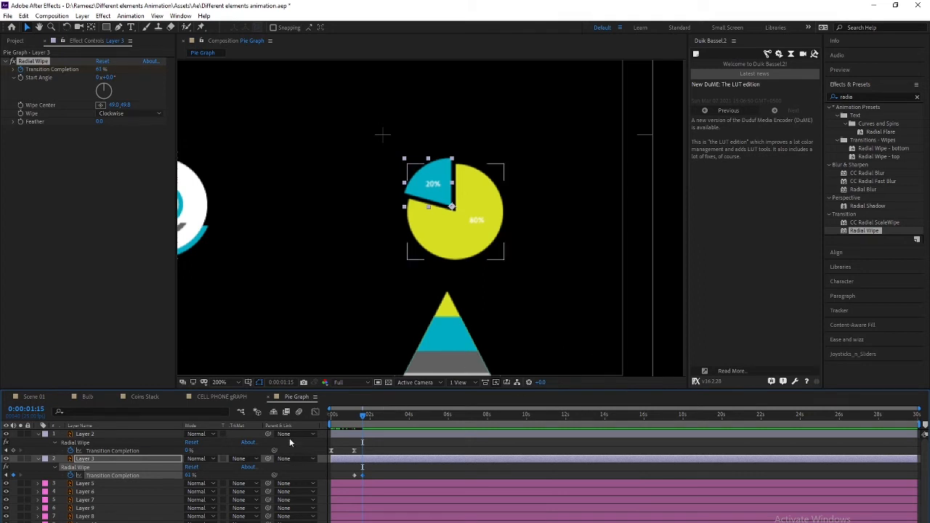
Start the blue slice's layer at 0:00:01:15 and select both of its wipe keyframes
click(331, 416)
click(355, 416)
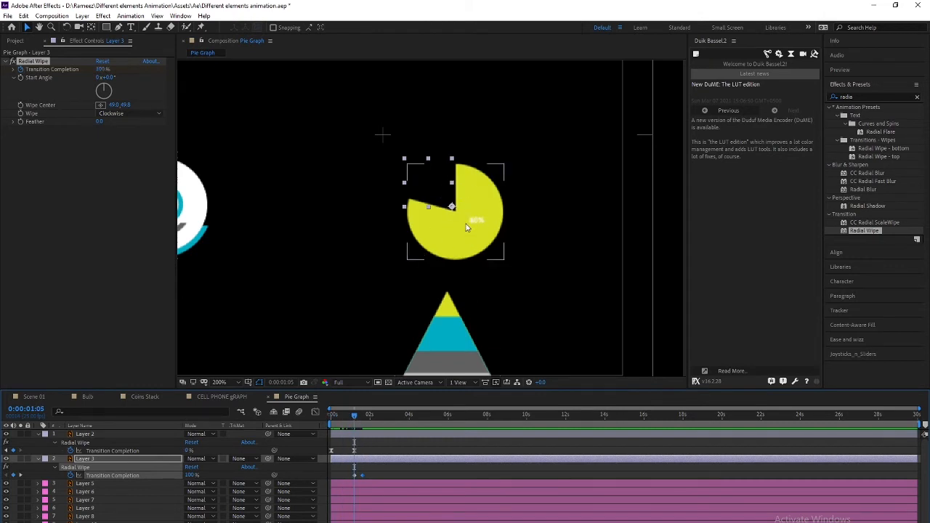
drag(359, 422, 362, 452)
key(shift+Page_Down)
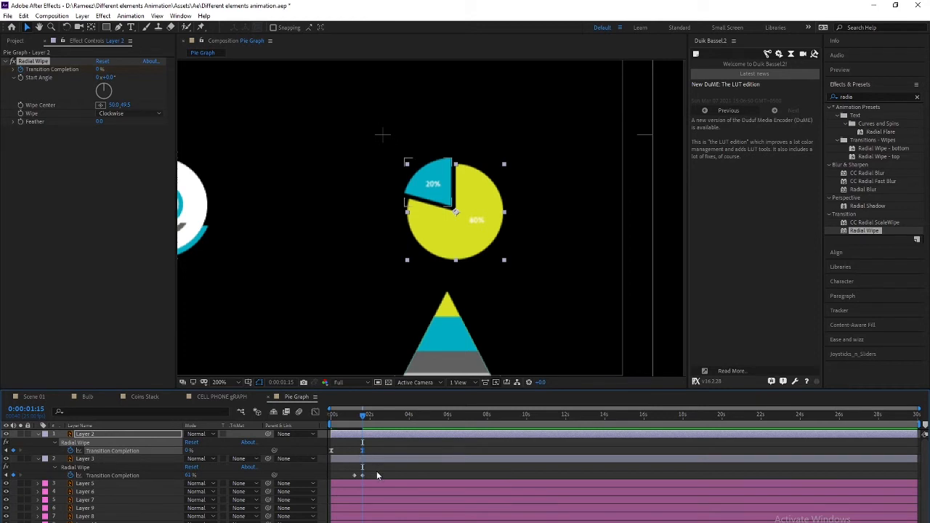
click(90, 461)
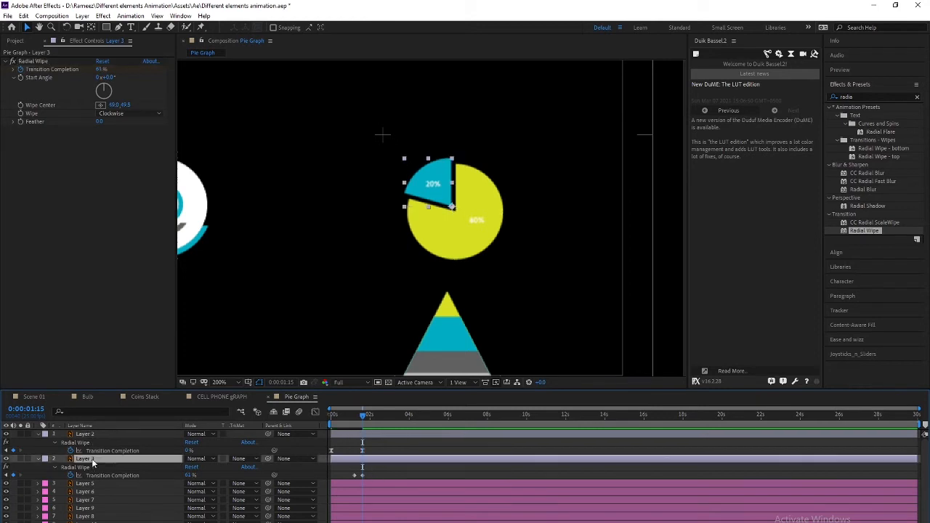
key([)
drag(406, 473, 370, 477)
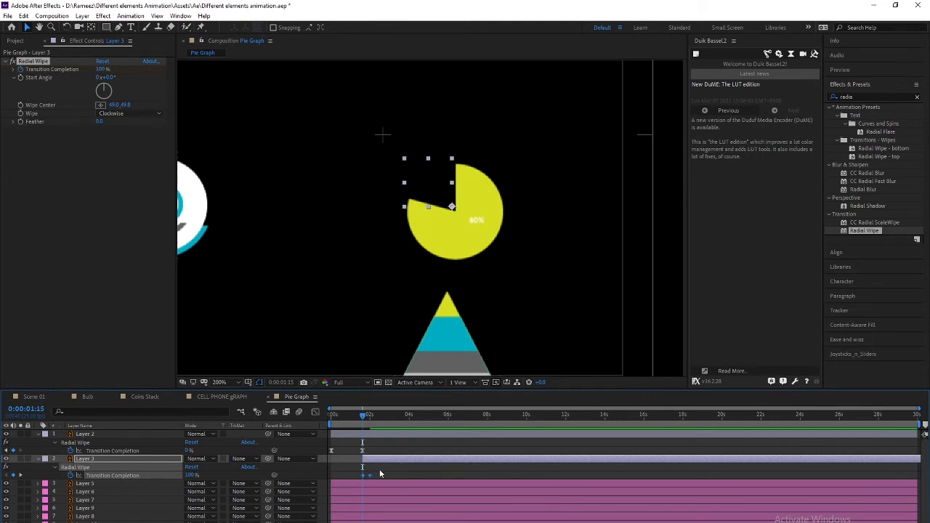
Select the blue slice's layer and add a Position keyframe at 0:00:02:20
drag(363, 420, 370, 421)
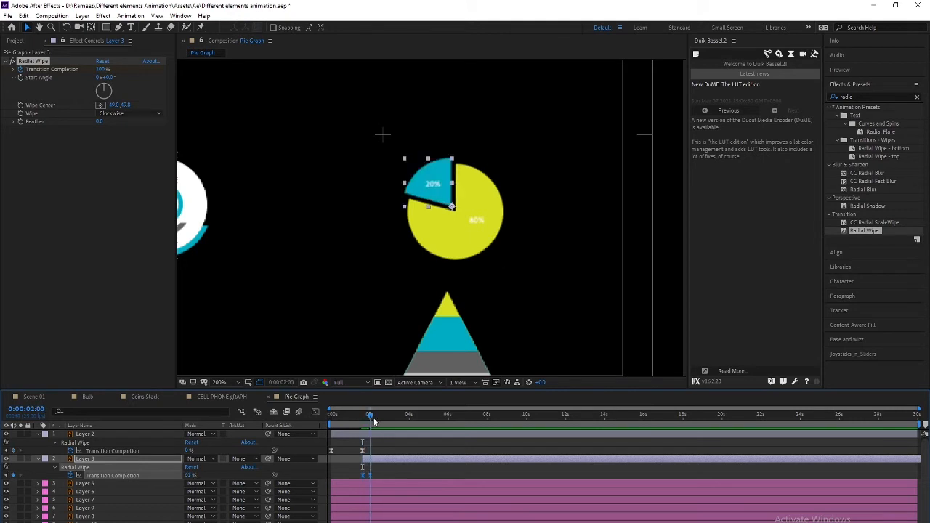
click(131, 462)
key(shift+Page_Down)
key(shift+Page_Down)
key(alt+shift+p)
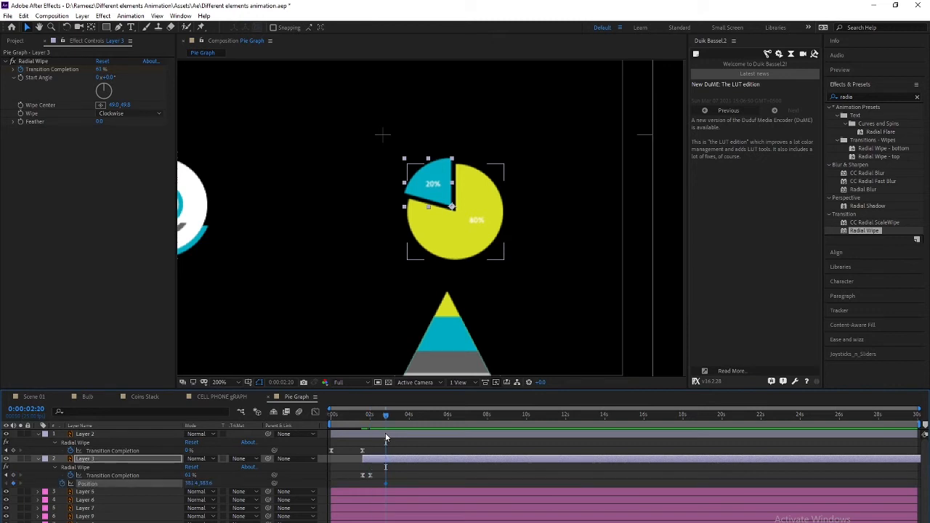
At 0:00:03:15, nudge the blue slice back flush into the pie and select both Position keyframes
key(shift+Page_Down)
key(shift+Page_Down)
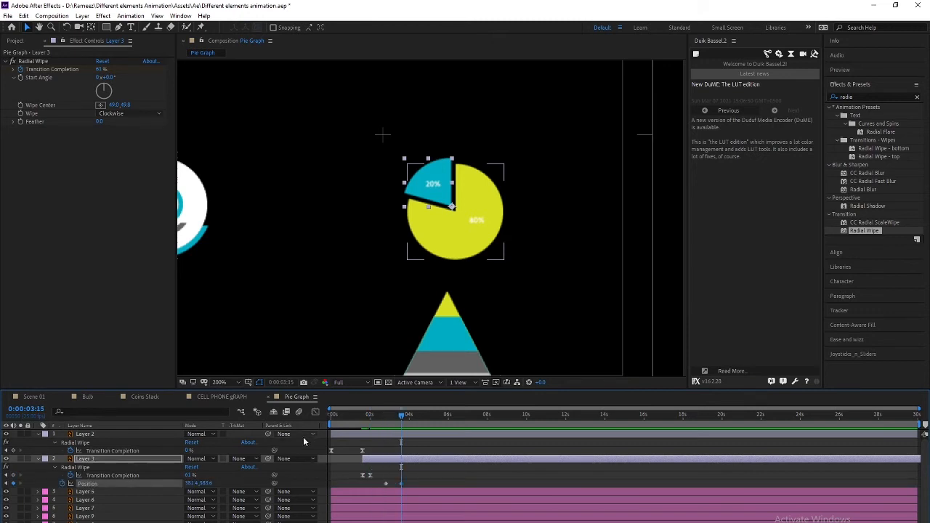
key(shift+Down)
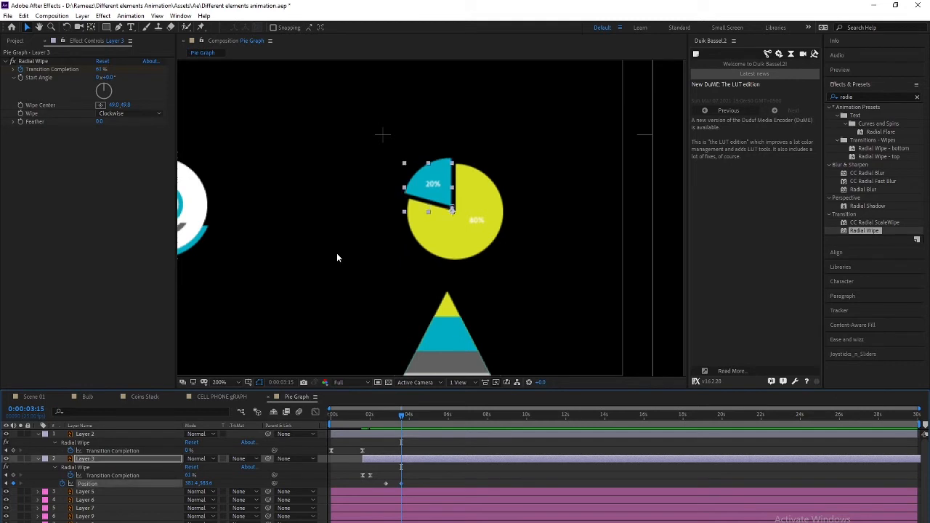
key(shift+Right)
scroll(408, 222, up, 1)
drag(387, 238, 329, 282)
key(Down)
key(Down)
key(Down)
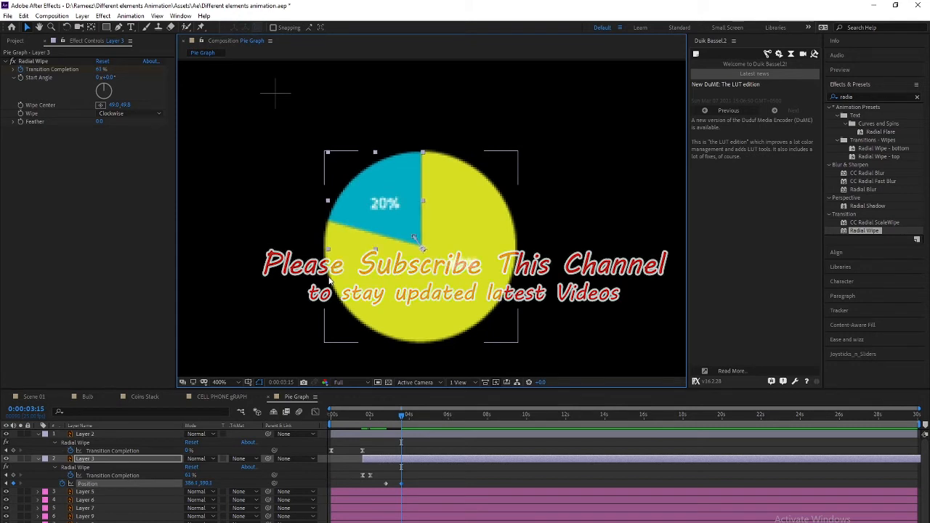
drag(412, 481, 380, 490)
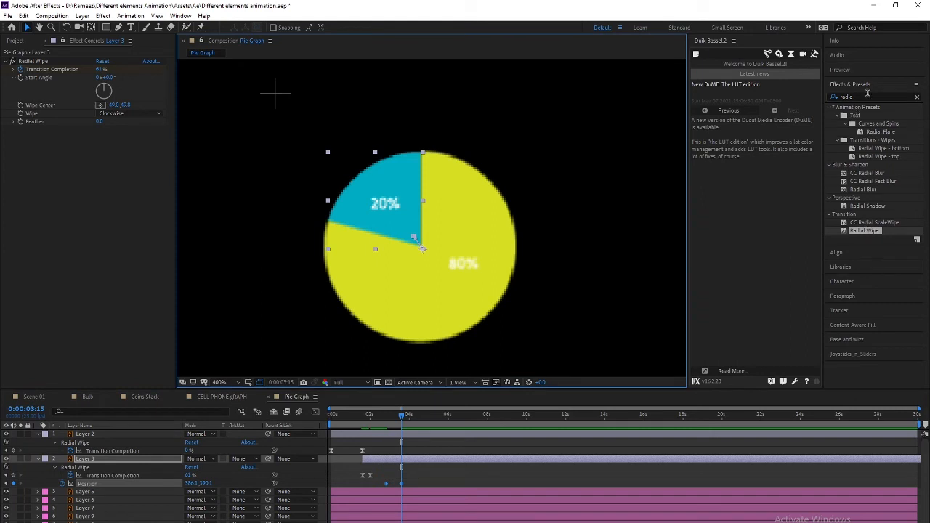
Apply a Back Out ease from Ease and Wizz to the slice's Position keyframes and preview
click(850, 339)
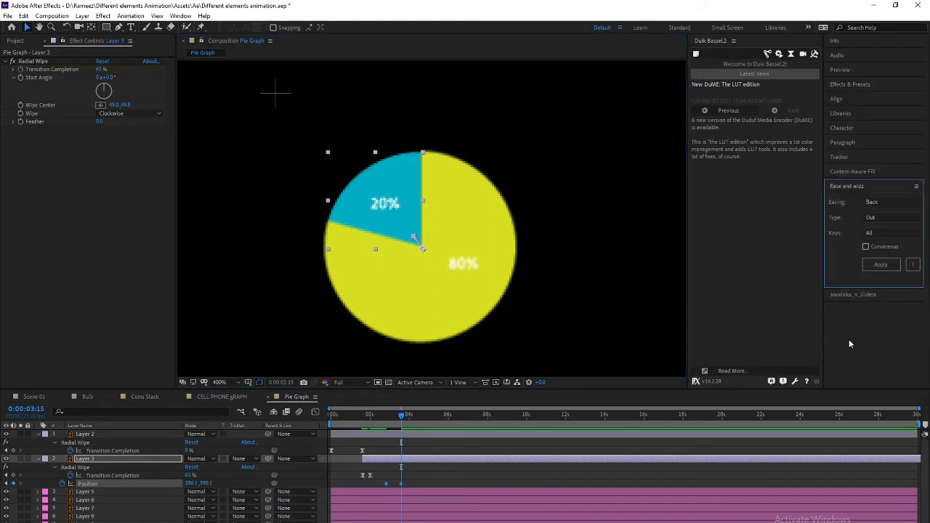
click(881, 265)
drag(399, 422, 296, 407)
key(space)
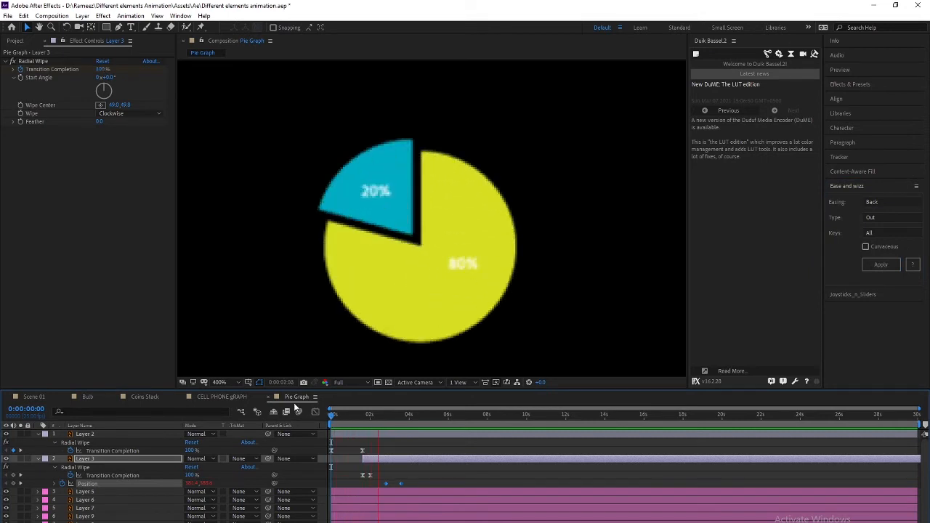
key(space)
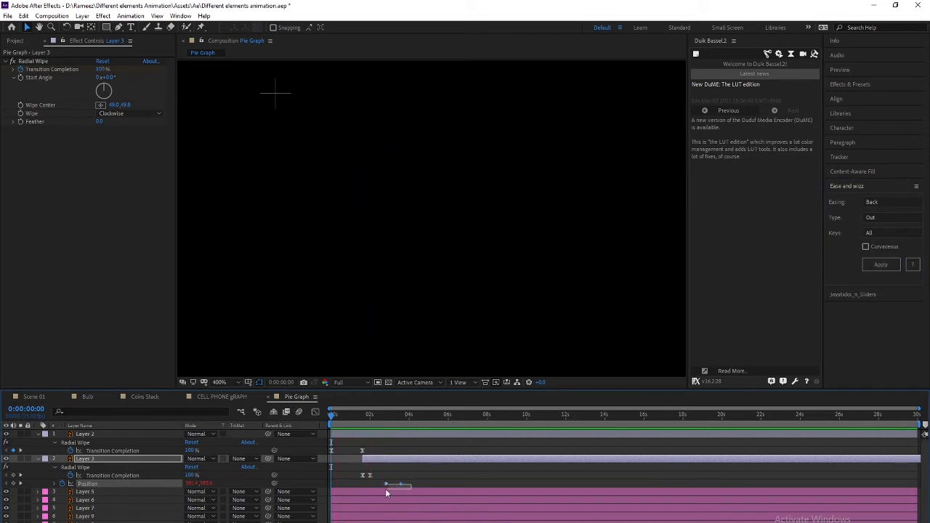
Time-reverse the Position keyframes so the slice slides into the pie, then preview
right_click(402, 483)
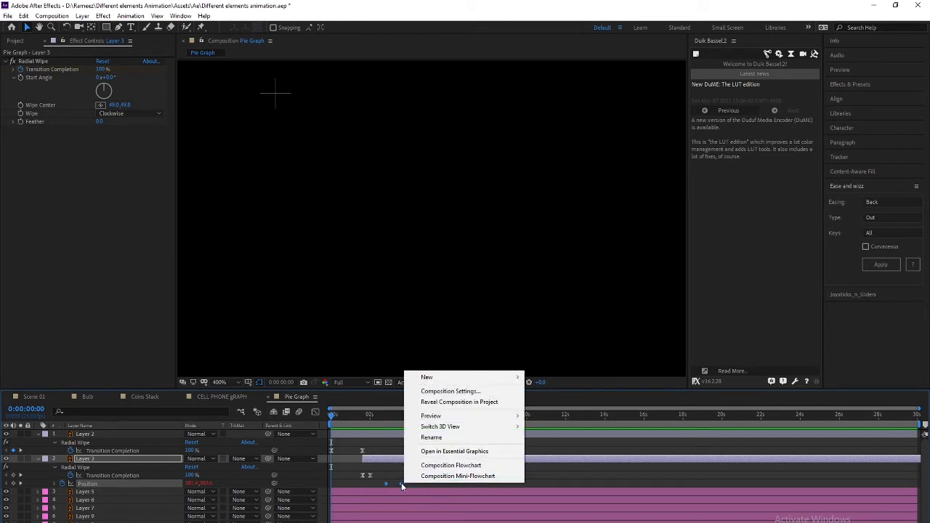
right_click(401, 482)
mouse_move(460, 480)
click(565, 522)
drag(339, 417, 320, 418)
key(space)
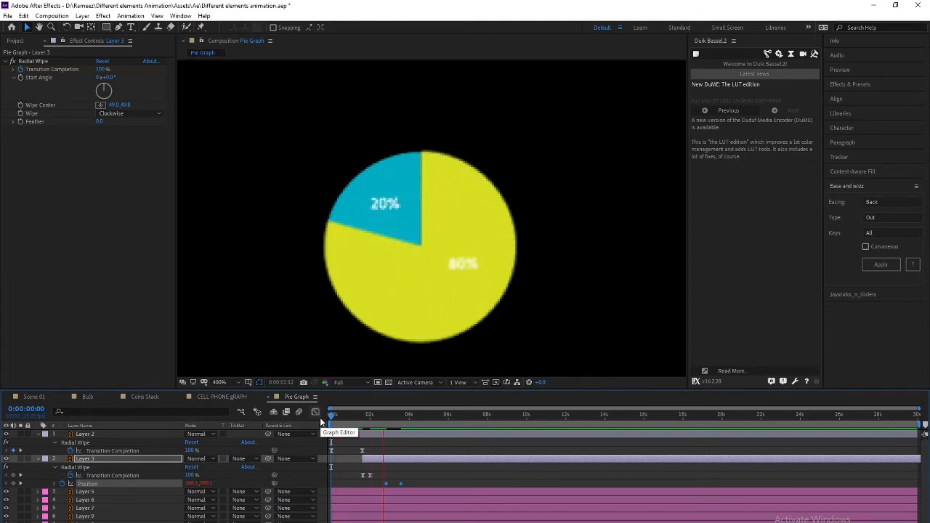
Drag the blue slice's second Transition Completion keyframe a few frames earlier and preview the wipe
drag(331, 416, 361, 420)
click(370, 475)
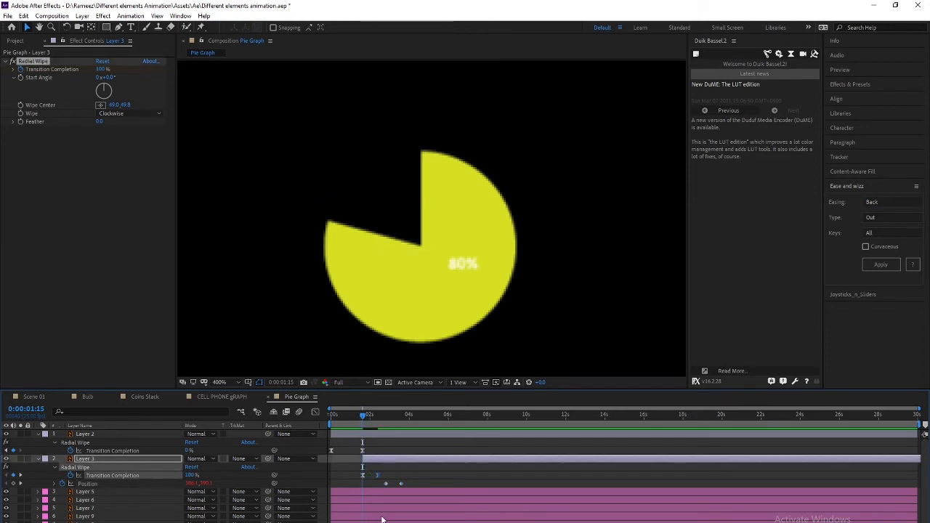
key(space)
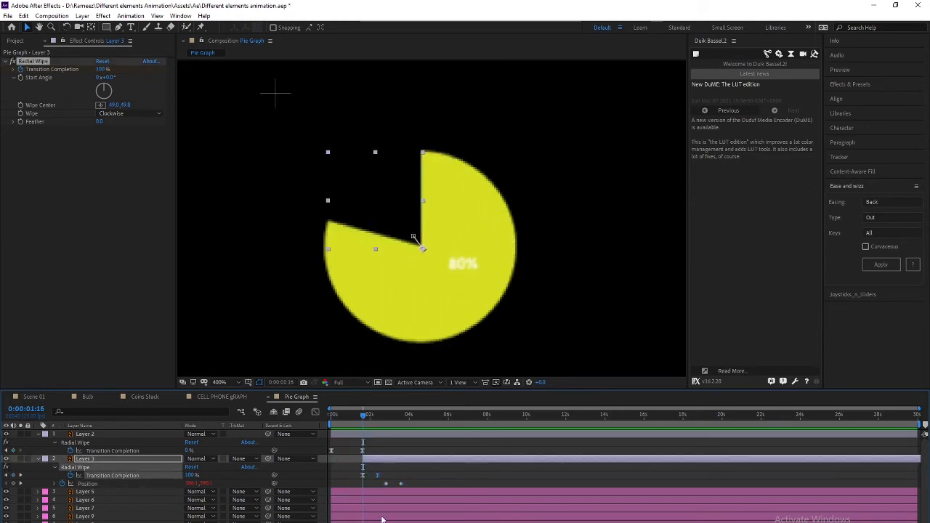
drag(391, 470, 359, 477)
drag(388, 443, 329, 478)
drag(392, 472, 370, 476)
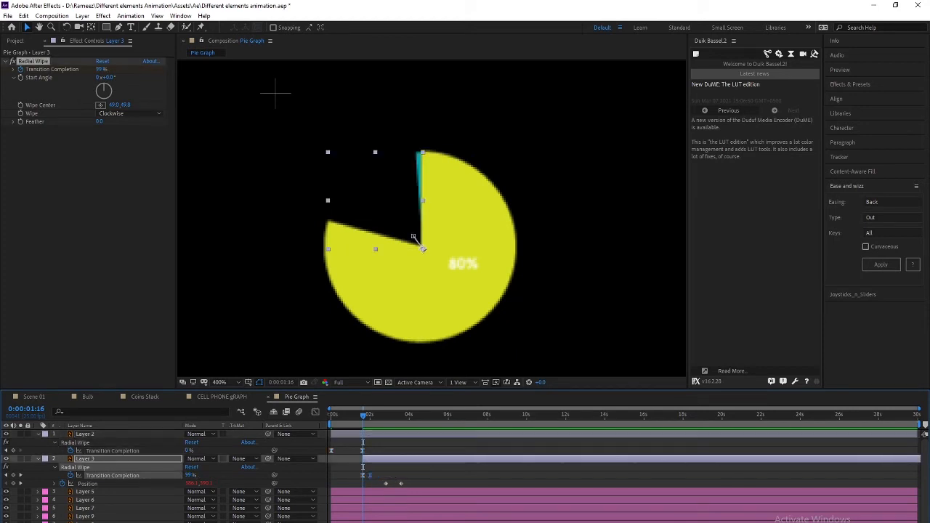
key(space)
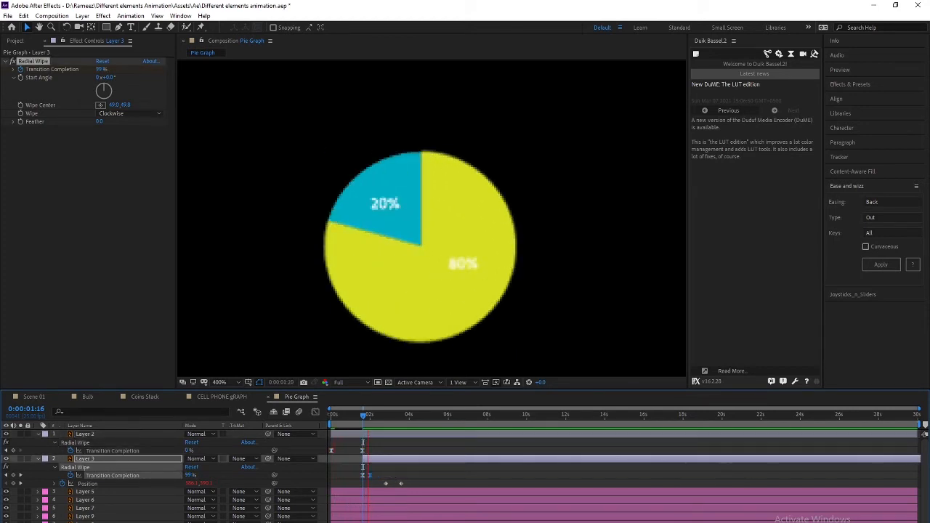
key(space)
Set the blue slice's wipe keyframes to 77% incoming and outgoing influence
drag(376, 470, 359, 481)
key(ctrl+shift+k)
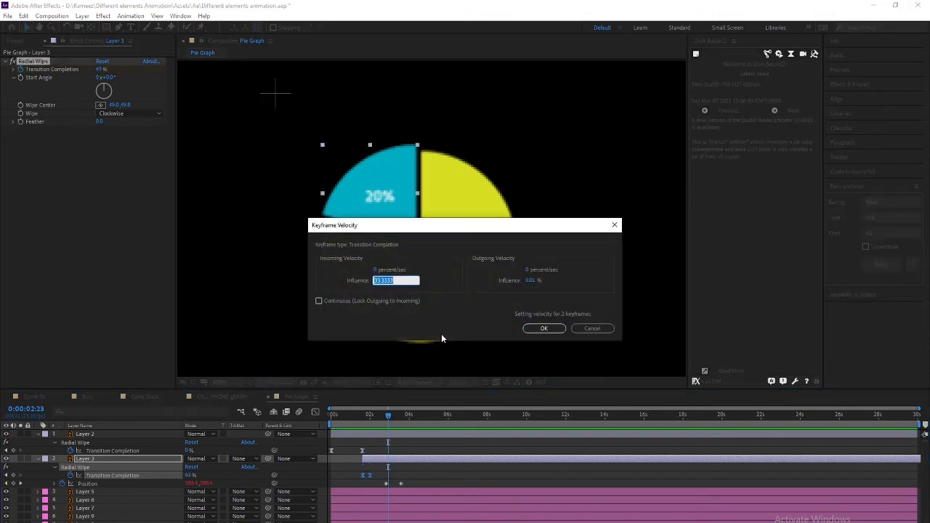
text(77)
key(Tab)
key(Tab)
text(77)
key(Return)
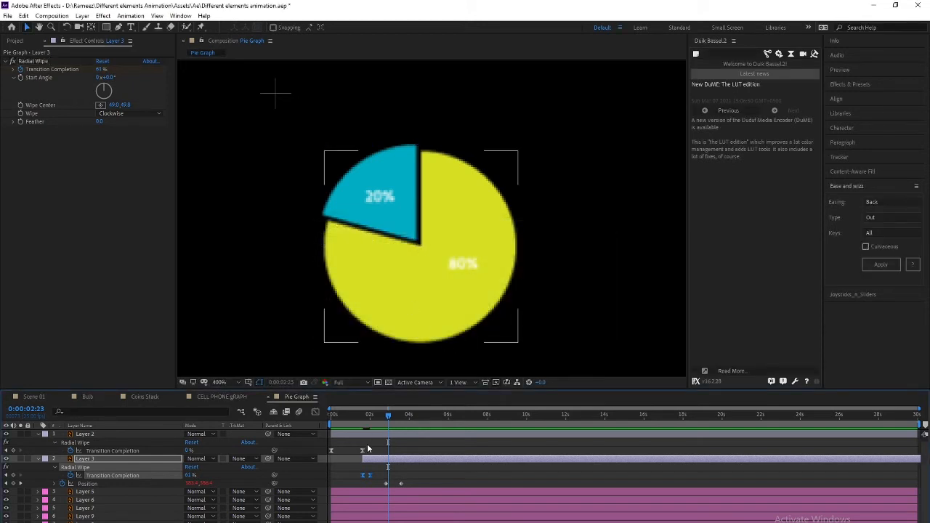
Set Layer 2's two wipe keyframes to 37% incoming and outgoing influence
click(331, 451)
shift+click(362, 451)
key(ctrl+shift+k)
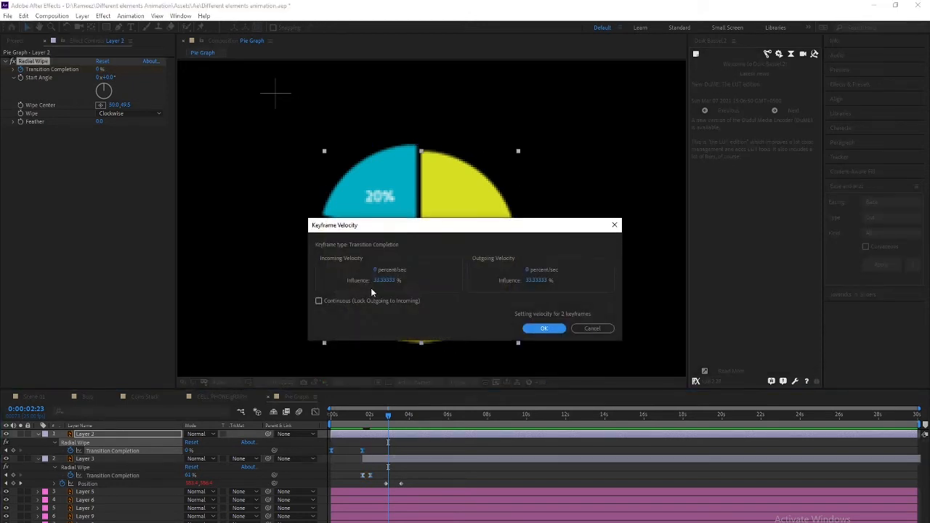
text(37)
key(Tab)
key(Tab)
text(37)
key(Return)
Preview the eased pie wipe animation and scrub back through it
click(368, 476)
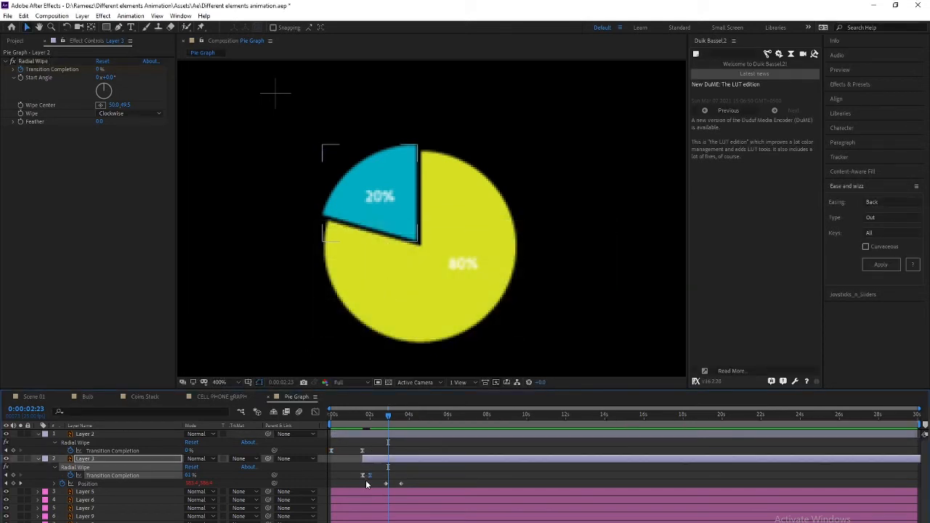
key(space)
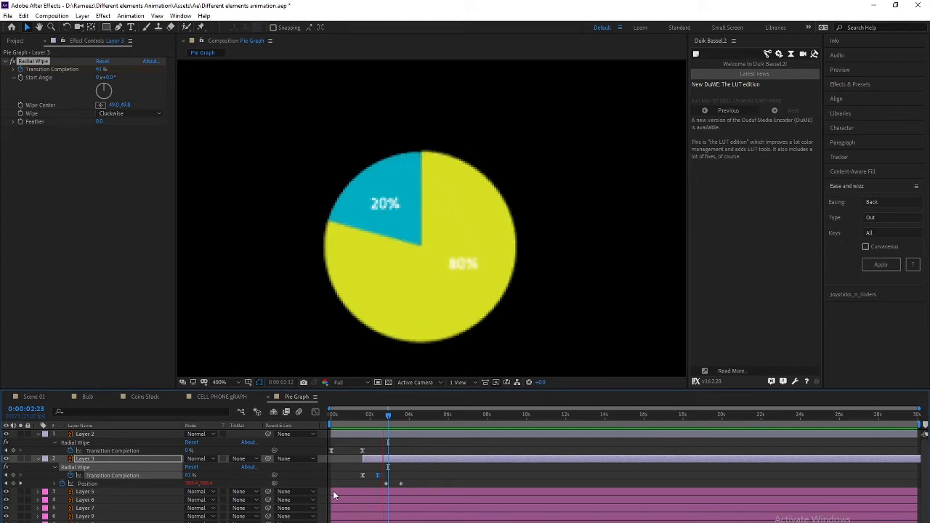
key(space)
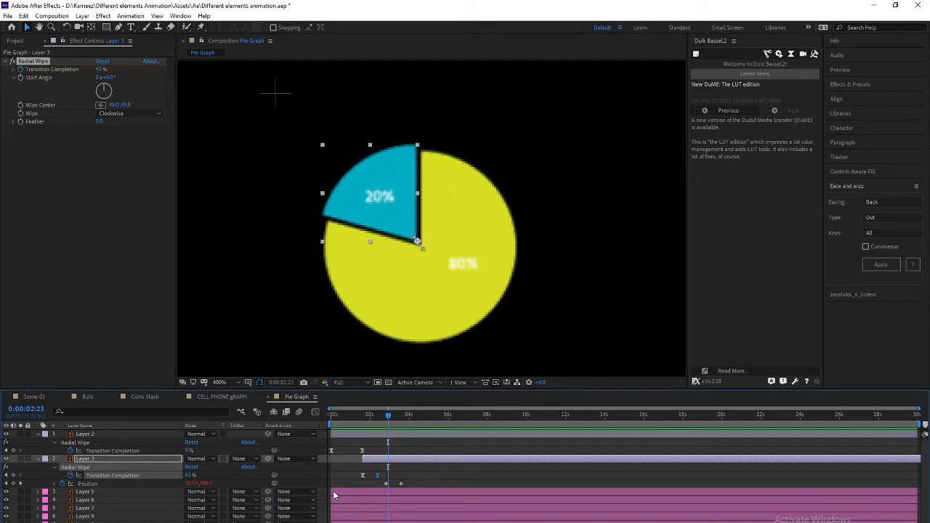
key(space)
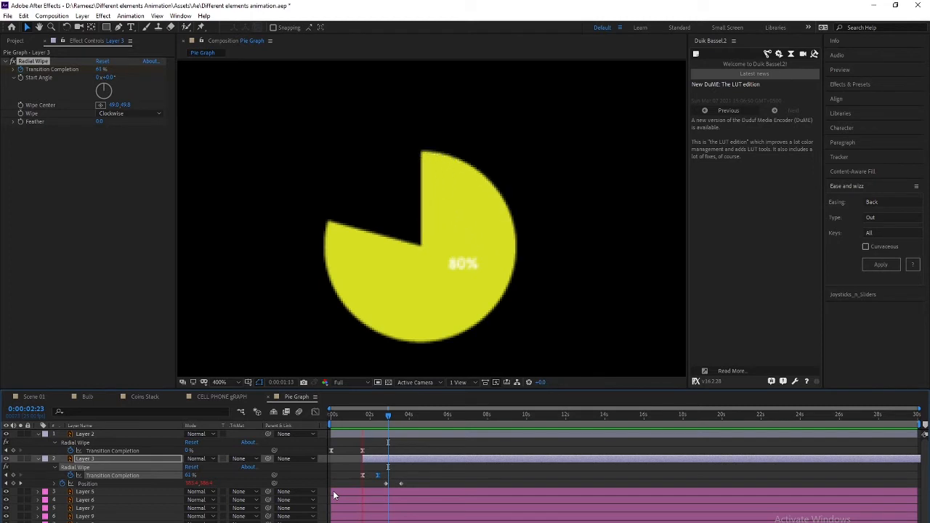
key(space)
drag(379, 426, 413, 409)
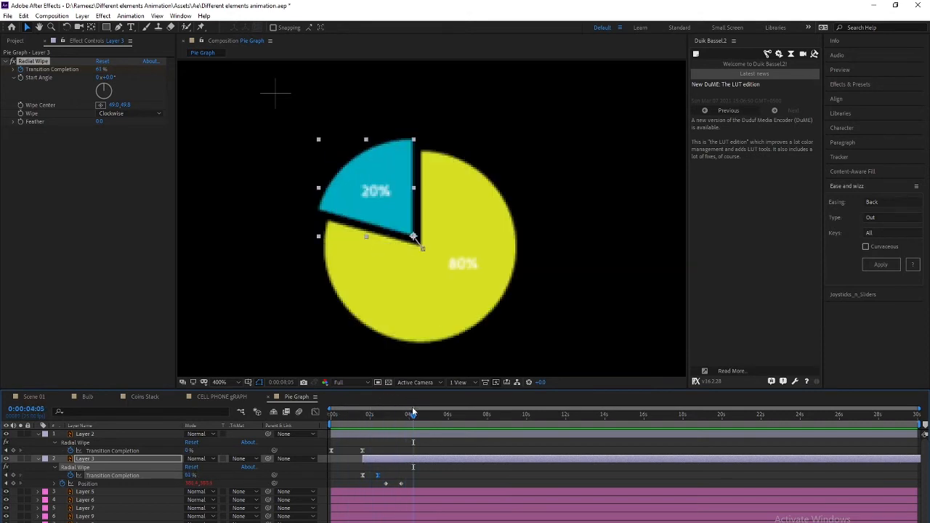
Frame the pyramid in the viewer and select its yellow triangle and Layer 13–14 pieces
scroll(327, 266, down, 4)
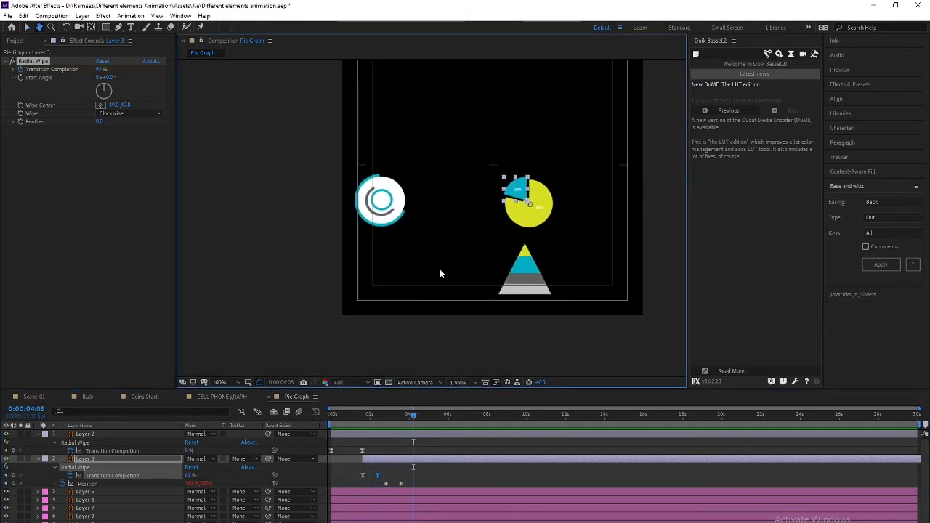
drag(538, 321, 459, 287)
scroll(459, 286, up, 3)
drag(405, 300, 362, 172)
scroll(367, 179, down, 1)
drag(405, 231, 407, 218)
click(460, 144)
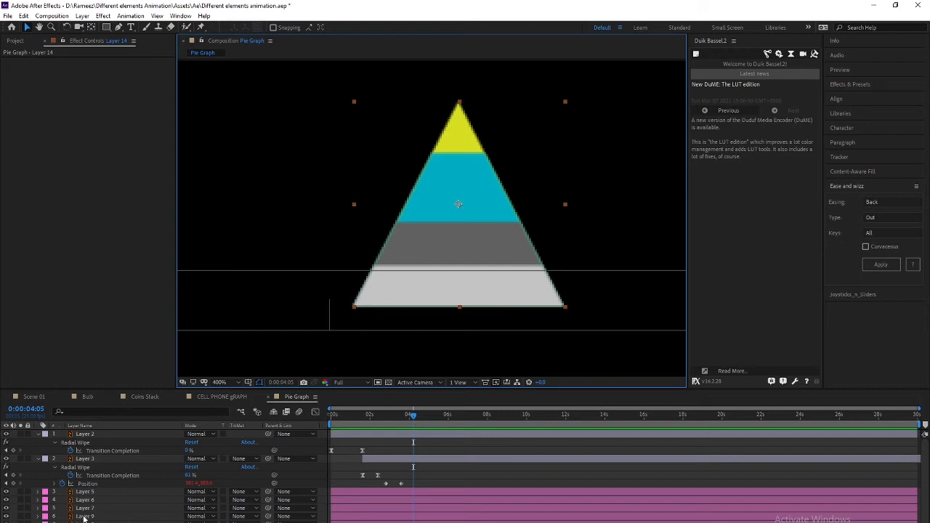
scroll(84, 519, down, 2)
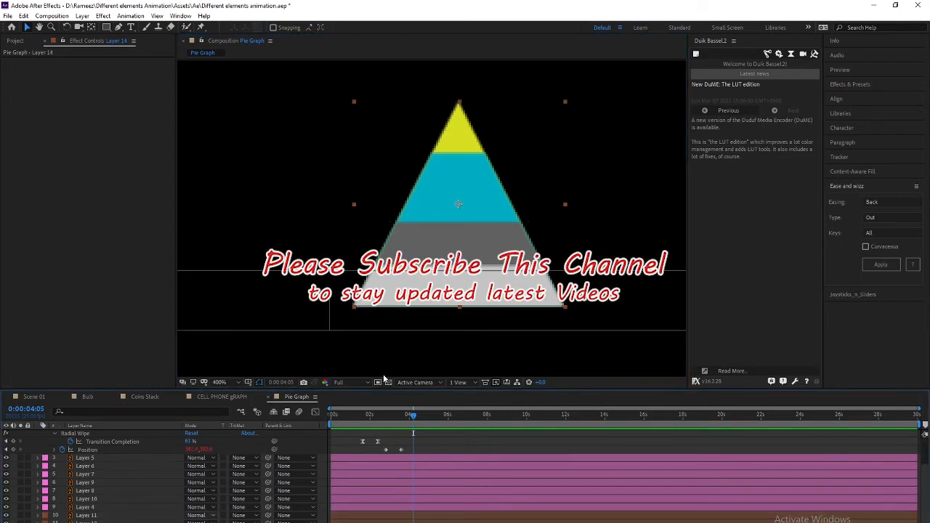
click(457, 230)
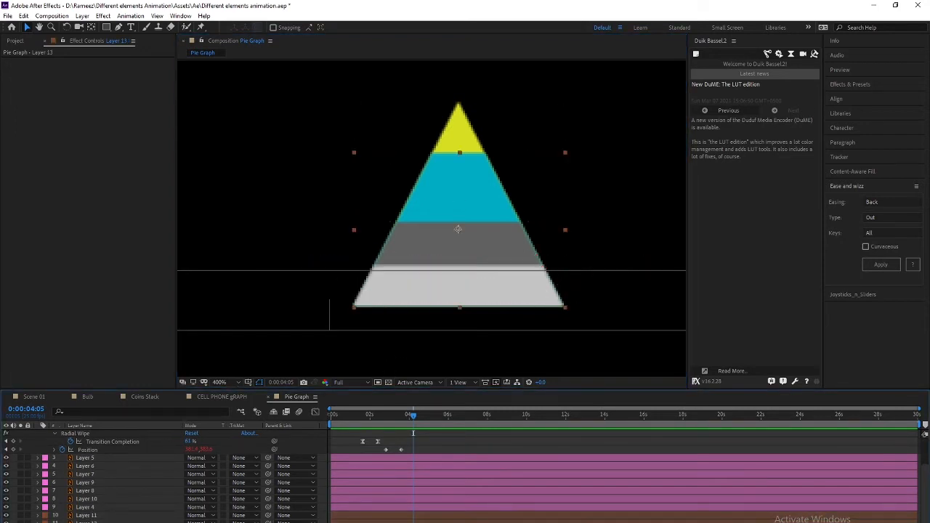
click(459, 204)
key(Delete)
key(ctrl+z)
key(Delete)
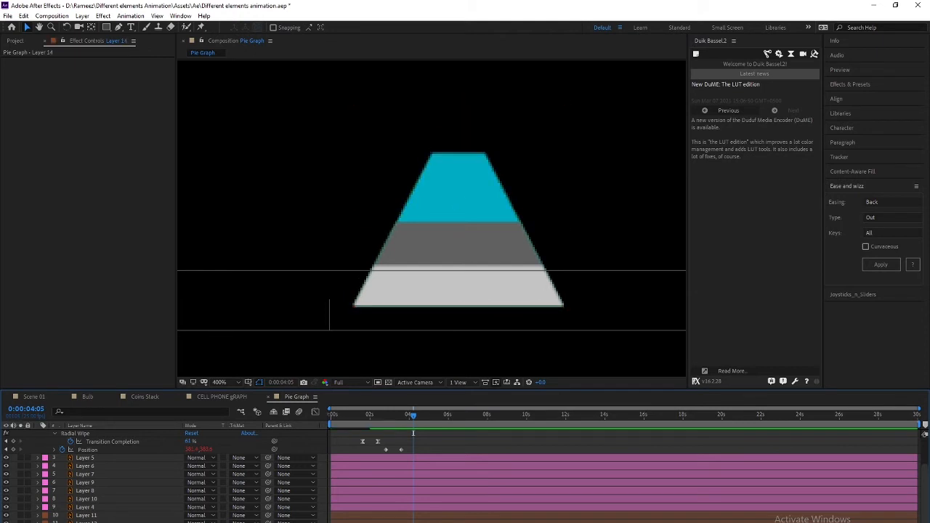
key(ctrl+z)
key(ctrl+z)
key(ctrl+shift+z)
Hide the pyramid's blue, dark grey and light grey bands, keeping the yellow triangle
click(458, 190)
key(Delete)
click(6, 522)
click(6, 516)
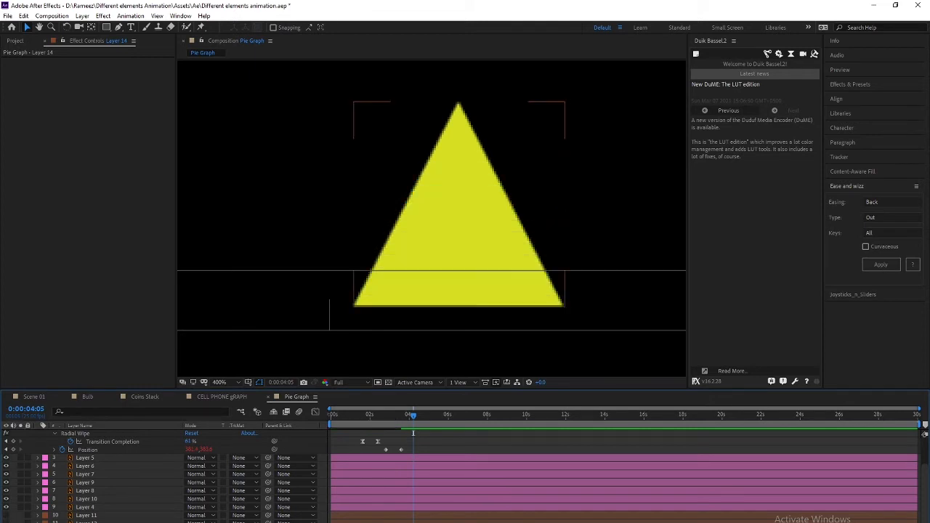
click(88, 515)
click(458, 207)
key(Delete)
key(ctrl+z)
Turn all pyramid sections back on and select the pyramid layers together
click(6, 522)
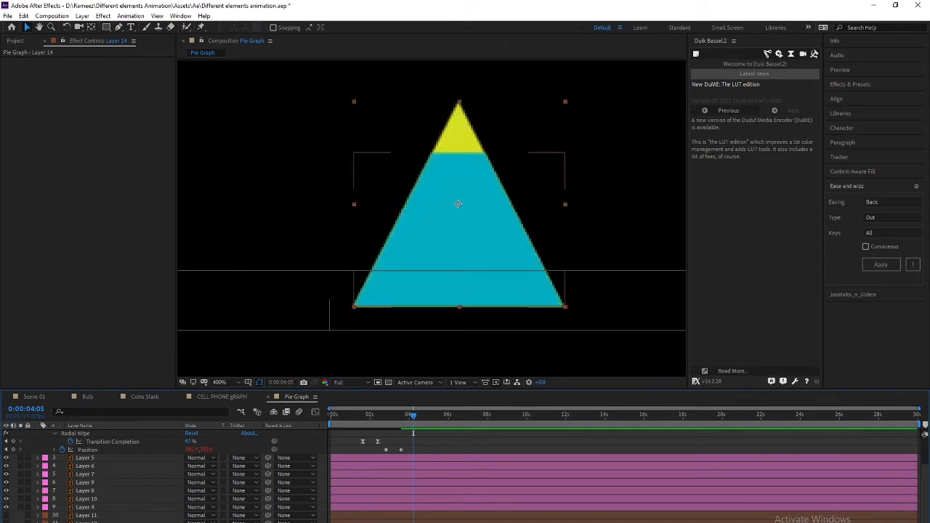
click(6, 522)
click(6, 522)
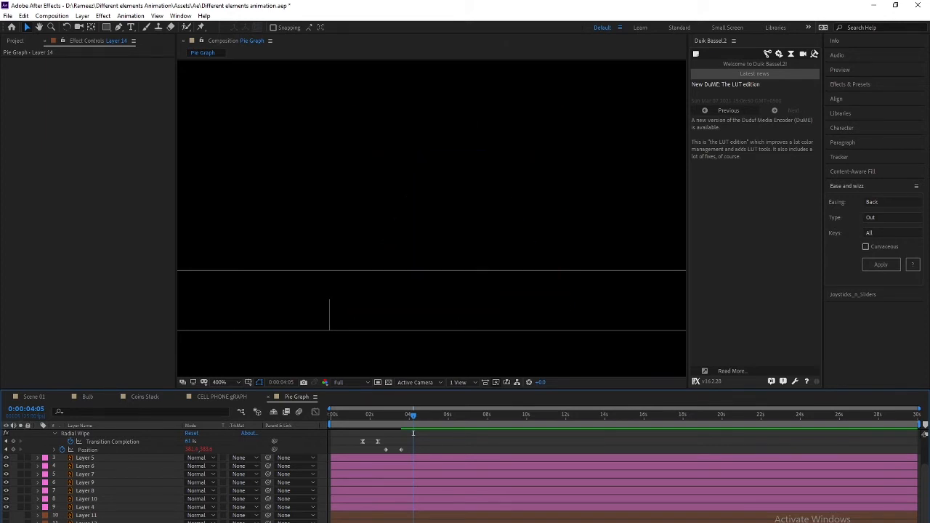
click(7, 520)
click(7, 521)
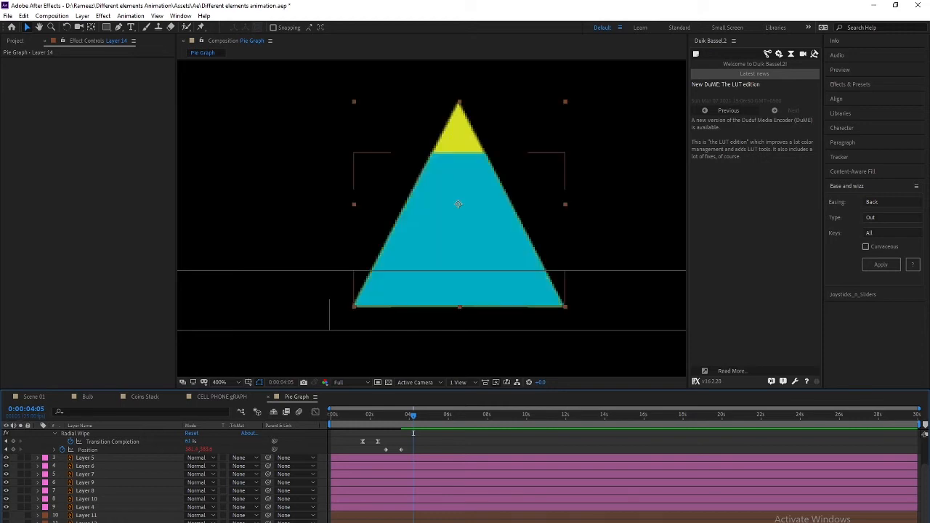
click(7, 520)
click(6, 517)
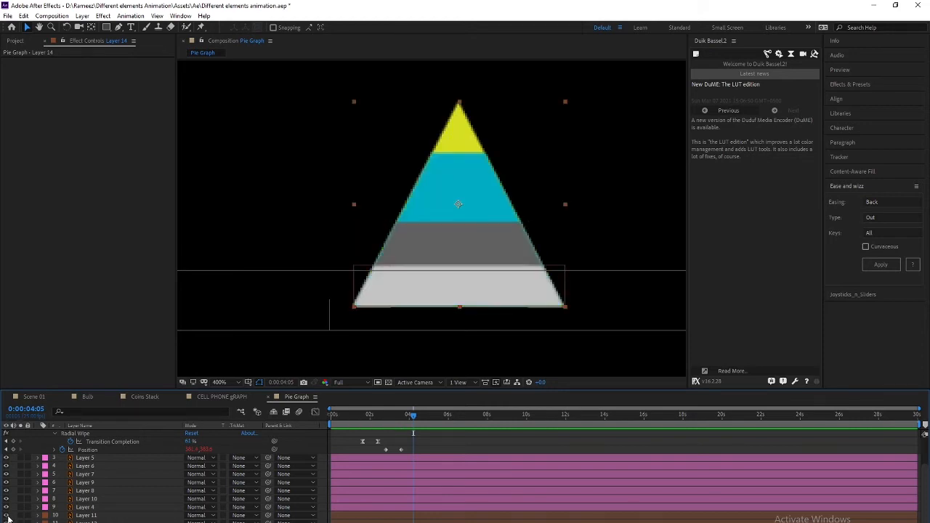
click(90, 518)
shift+click(90, 522)
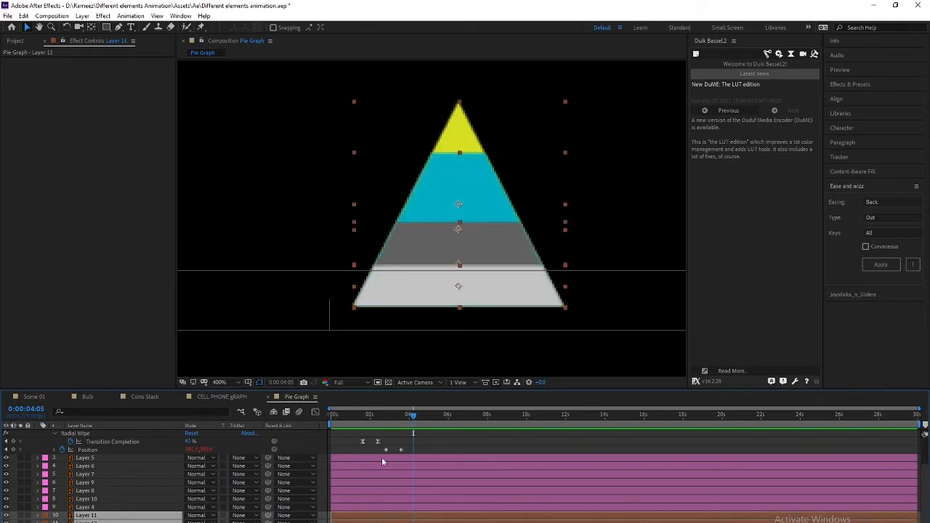
Give the pyramid layers Position keyframes at frame 0 and 20 frames later
drag(407, 422, 312, 420)
key(alt+shift+p)
key(shift+Page_Down)
key(shift+Page_Down)
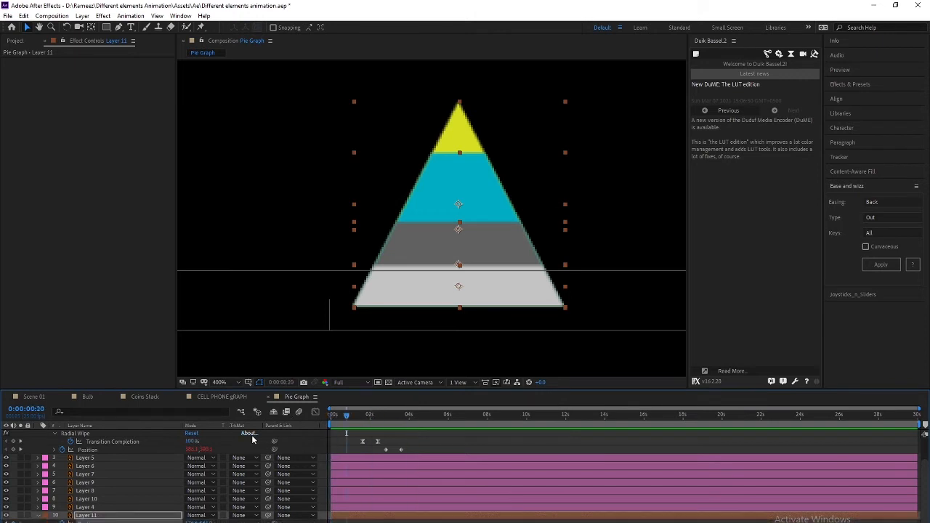
key(Home)
Apply a Bounce Out ease from Ease and Wizz to the pyramid layers' Position keyframes
scroll(374, 494, down, 2)
drag(358, 491, 322, 522)
click(876, 265)
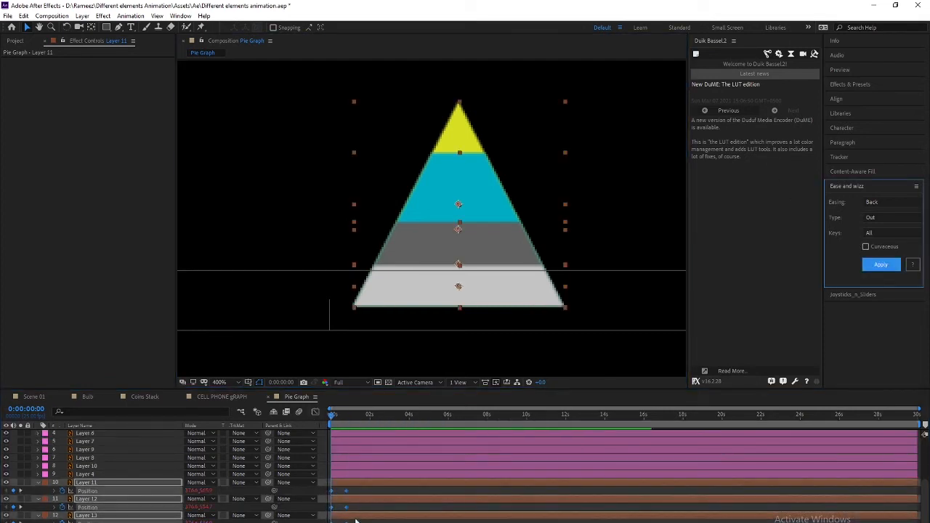
click(877, 203)
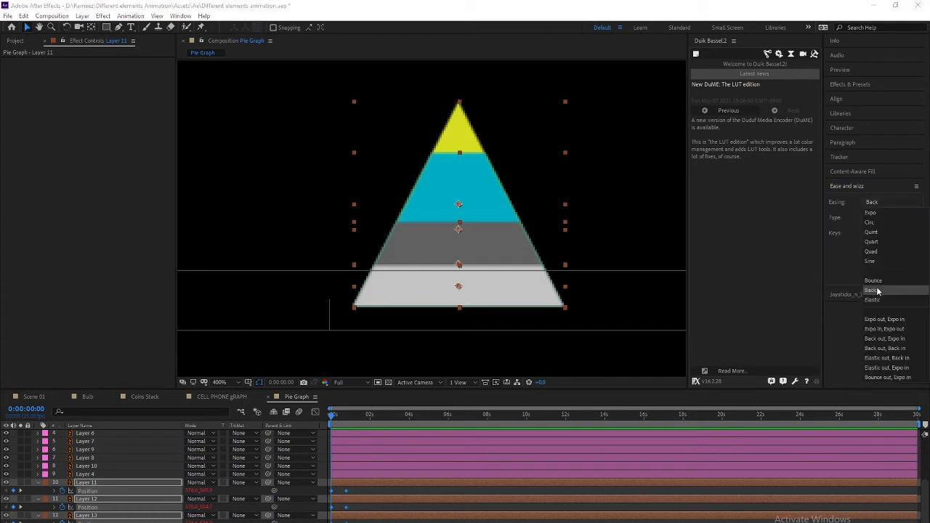
click(880, 291)
click(880, 266)
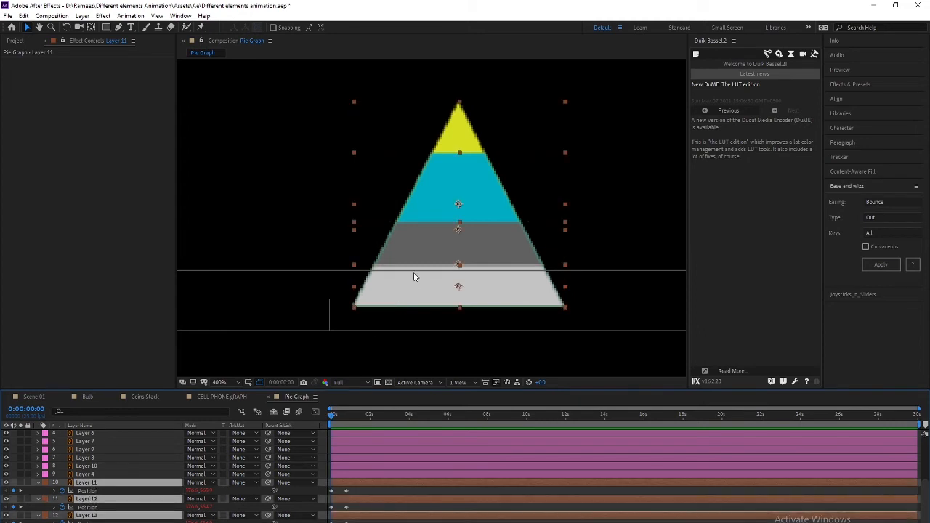
scroll(392, 295, down, 2)
Raise the pyramid pieces' starting Position at frame 0 and preview the bounce
key(shift+Up)
key(shift+Up)
key(shift+Up)
key(shift+Up)
key(shift+Up)
key(shift+Up)
key(shift+Up)
key(shift+Up)
key(shift+Up)
key(shift+Up)
key(shift+Up)
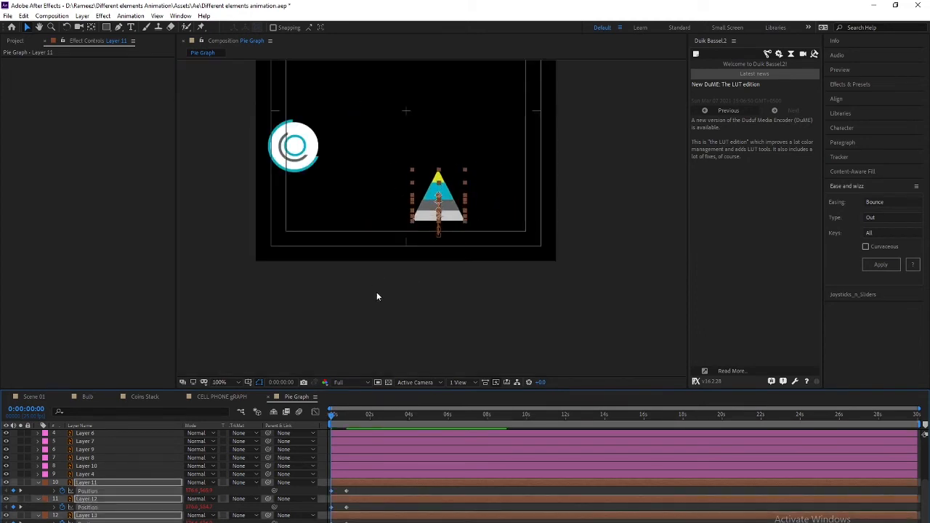
key(space)
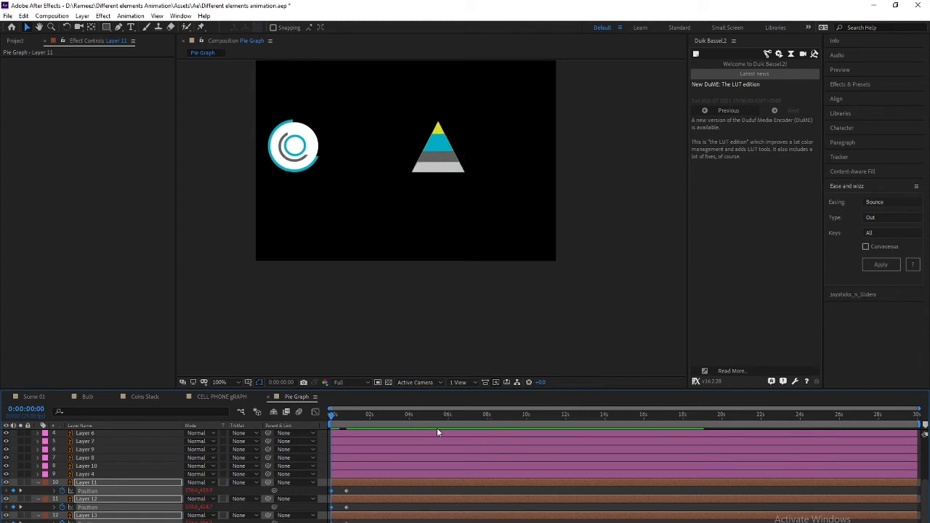
key(space)
drag(338, 420, 312, 416)
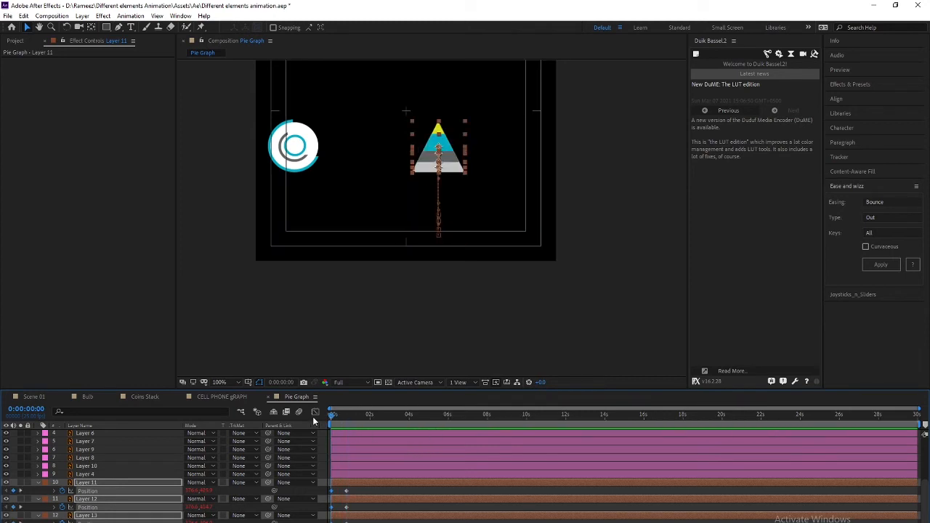
Stagger the pyramid layers' start times so the bands drop in one after another, then preview
click(374, 522)
click(438, 147)
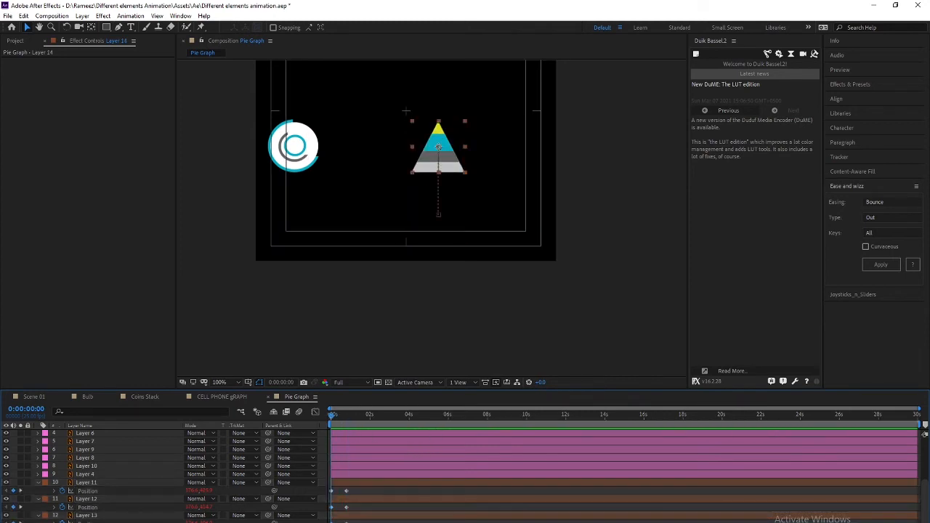
key(Delete)
key(ctrl+z)
click(81, 515)
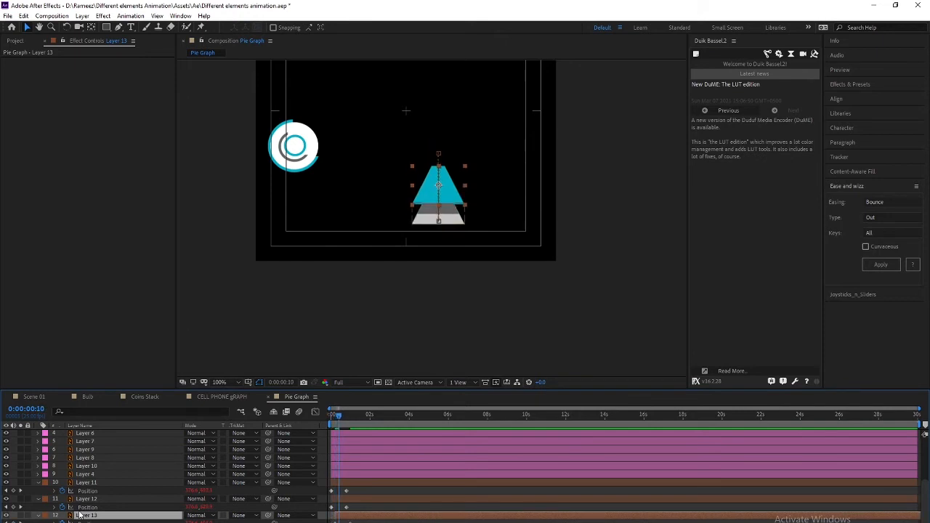
click(92, 501)
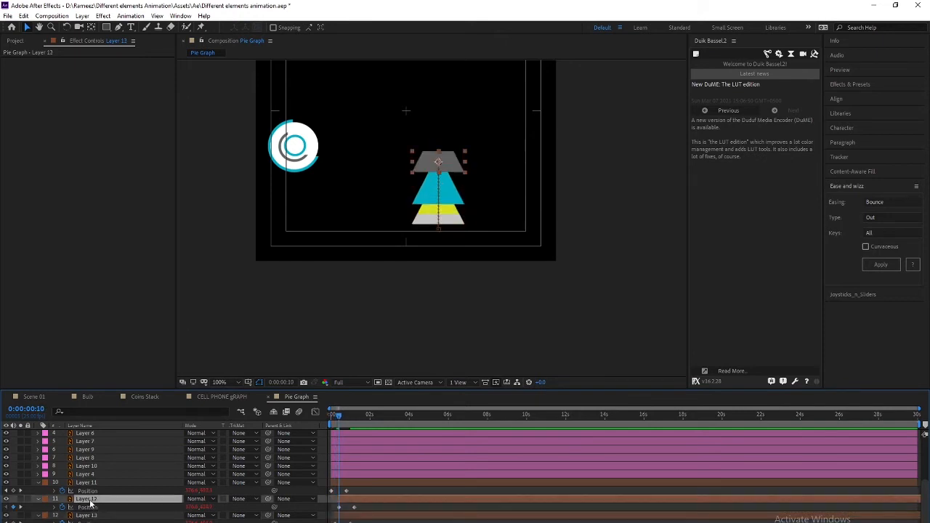
click(120, 481)
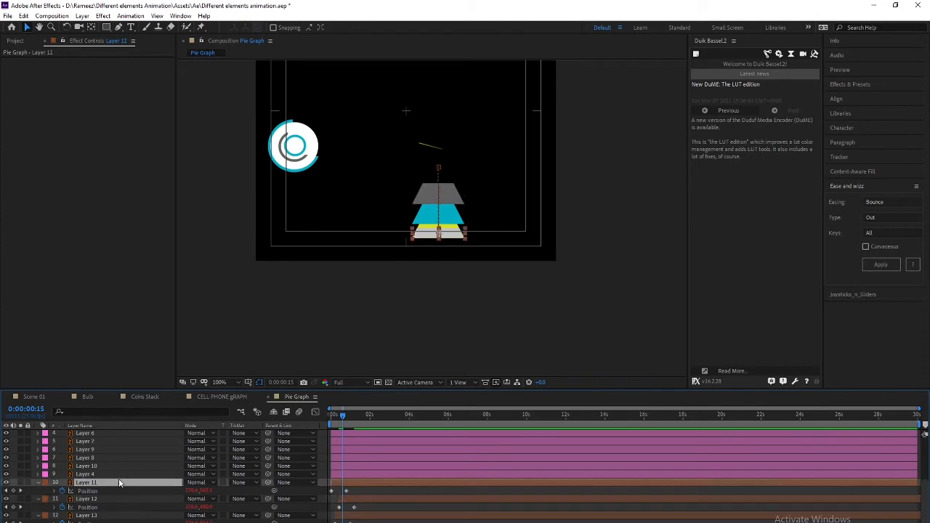
key(bracketleft)
key(space)
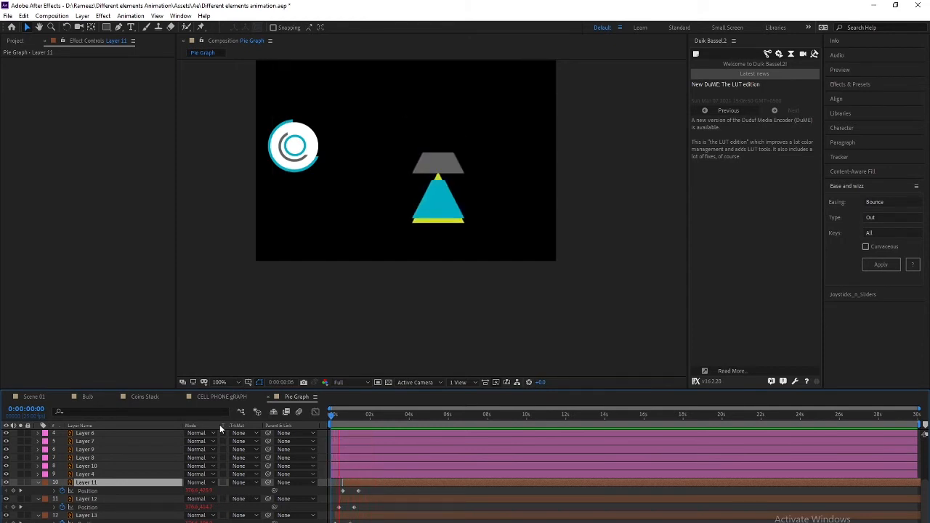
key(space)
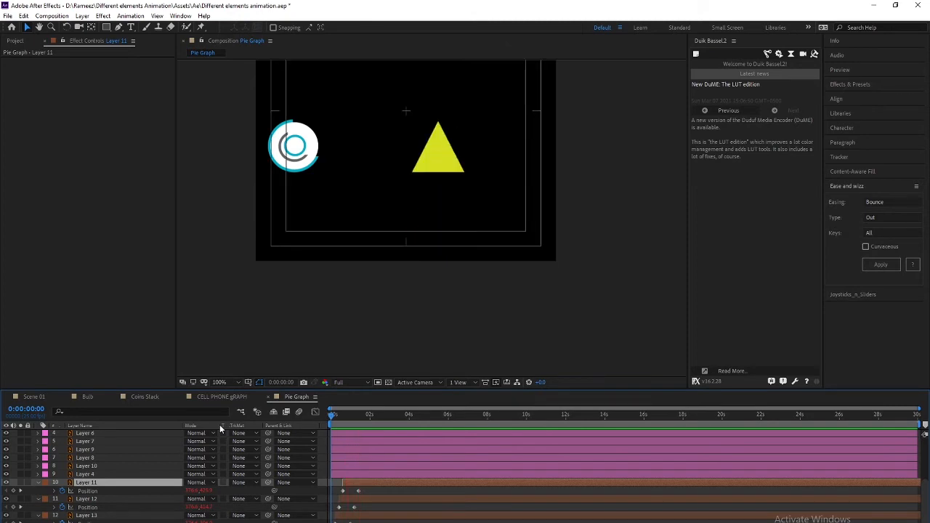
drag(332, 415, 365, 415)
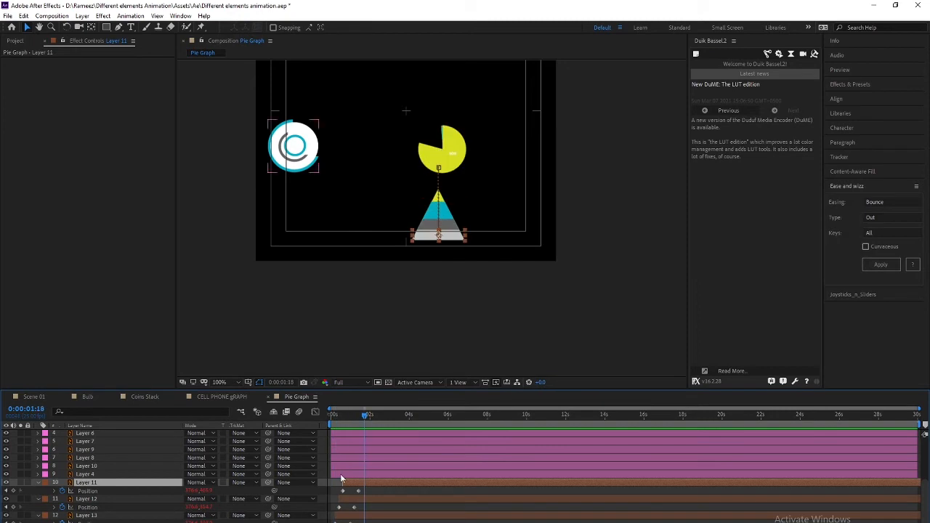
click(308, 167)
Zoom in on the circle icon and toggle Layer 7's visibility to find its inner ring
key(period)
drag(193, 165, 458, 306)
click(85, 441)
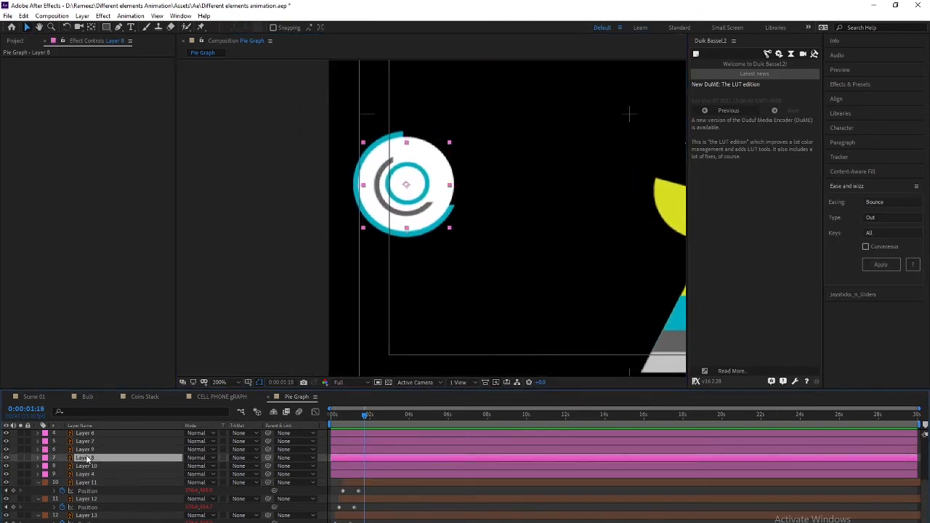
scroll(109, 450, up, 2)
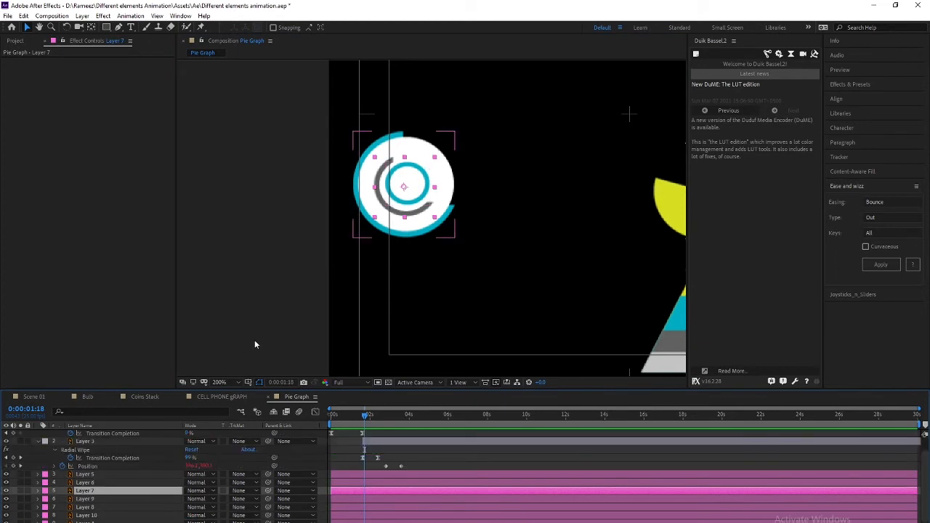
click(7, 491)
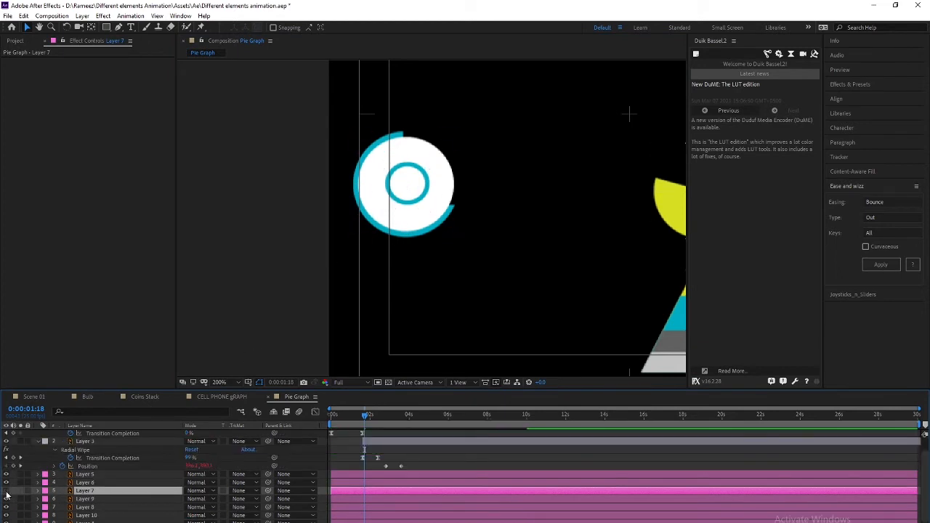
click(7, 491)
Toggle the visibility of Layers 6 and 5 to identify which ring parts they hold
click(86, 483)
click(87, 475)
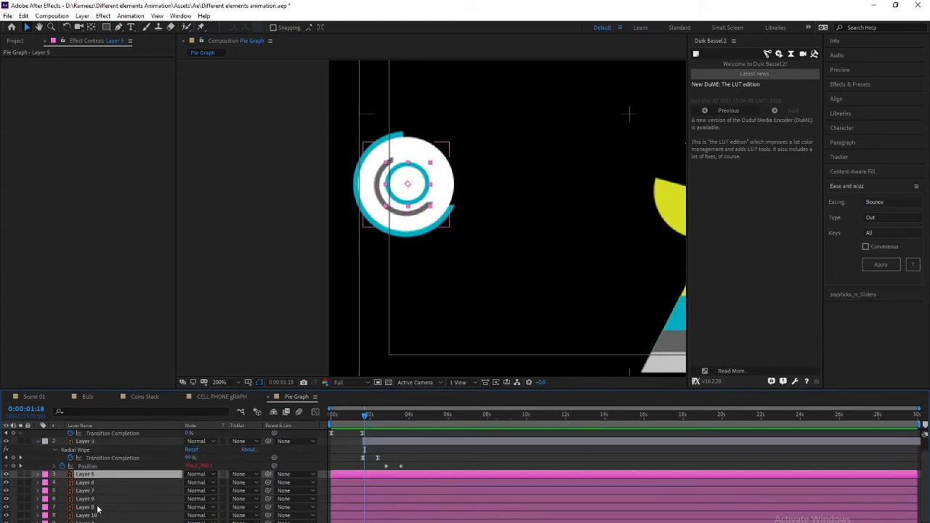
scroll(97, 507, up, 1)
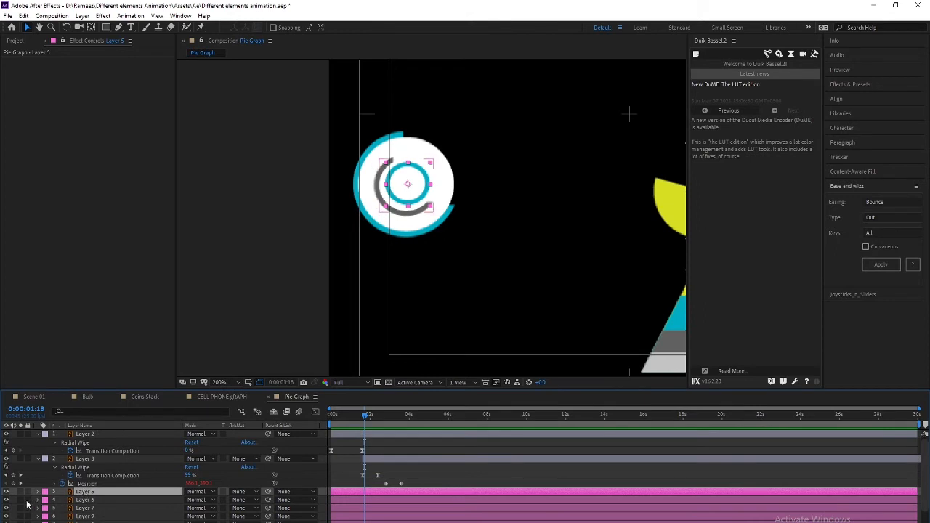
click(7, 500)
click(7, 500)
click(86, 500)
click(85, 491)
click(7, 492)
click(7, 492)
click(8, 492)
click(8, 493)
click(7, 493)
click(7, 493)
Confirm Layer 7 holds the grey arcs and pick-whip its Parent to Layer 6
click(85, 500)
click(83, 493)
click(83, 501)
click(84, 508)
click(8, 509)
click(8, 509)
click(8, 510)
click(8, 509)
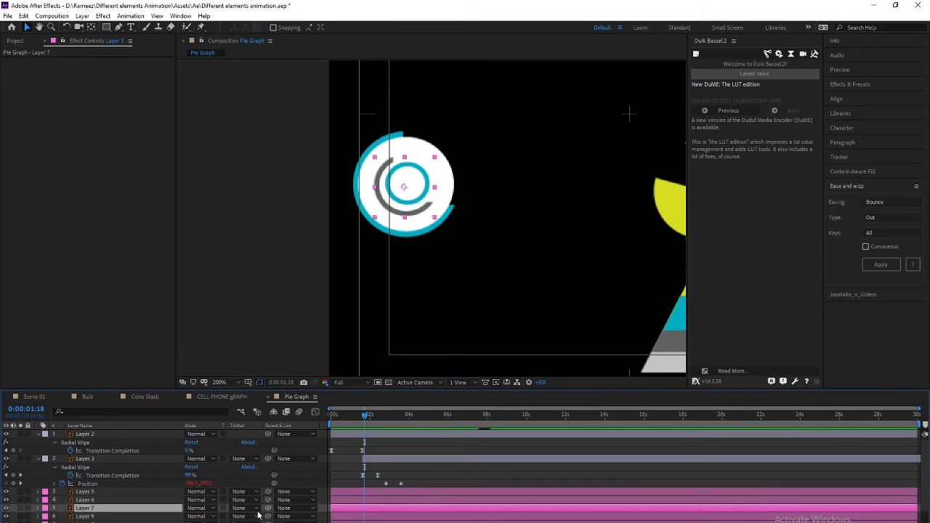
drag(269, 508, 85, 499)
Check Layer 6's artwork after parenting and review Layers 7, 6 and 9
click(85, 499)
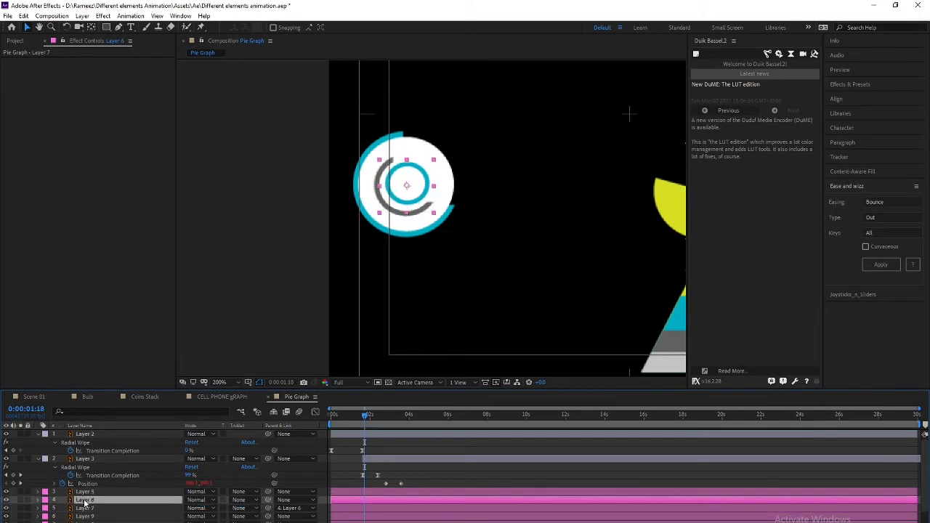
click(7, 501)
click(6, 501)
click(88, 508)
click(89, 500)
click(81, 509)
click(88, 500)
click(89, 516)
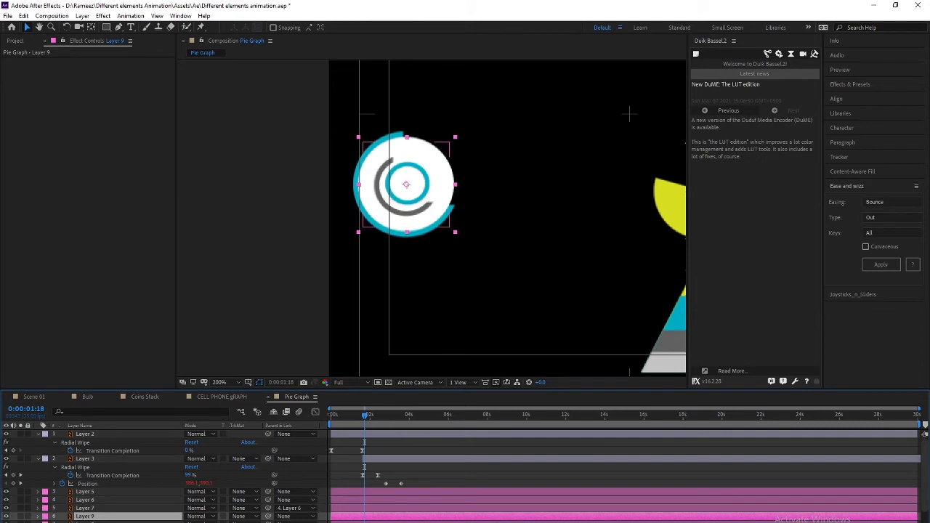
scroll(8, 503, down, 1)
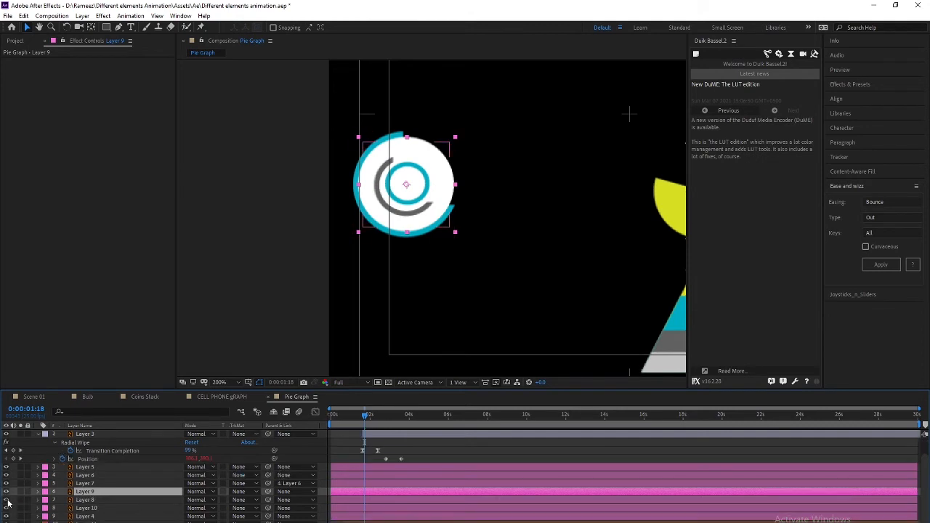
Move Layer 8 above Layer 9, then identify and hide Layer 8's yellow arc
drag(80, 500, 90, 496)
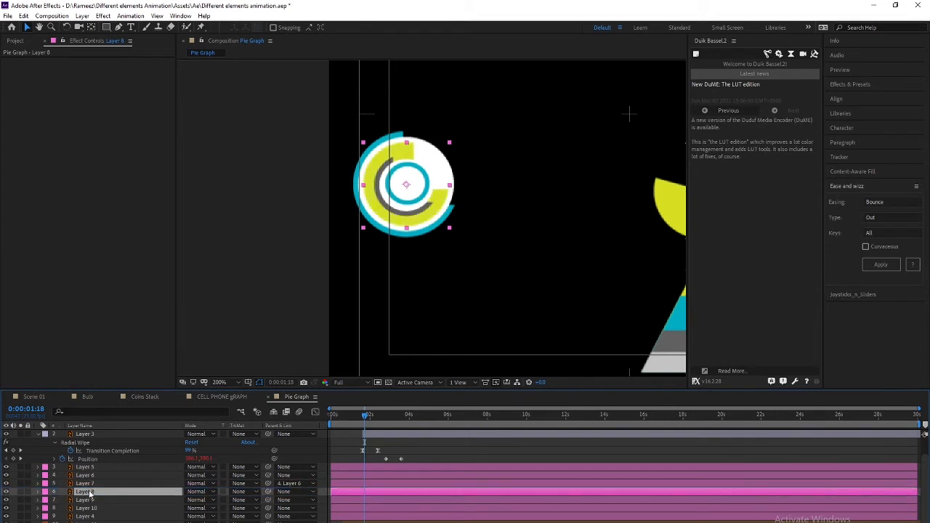
click(84, 500)
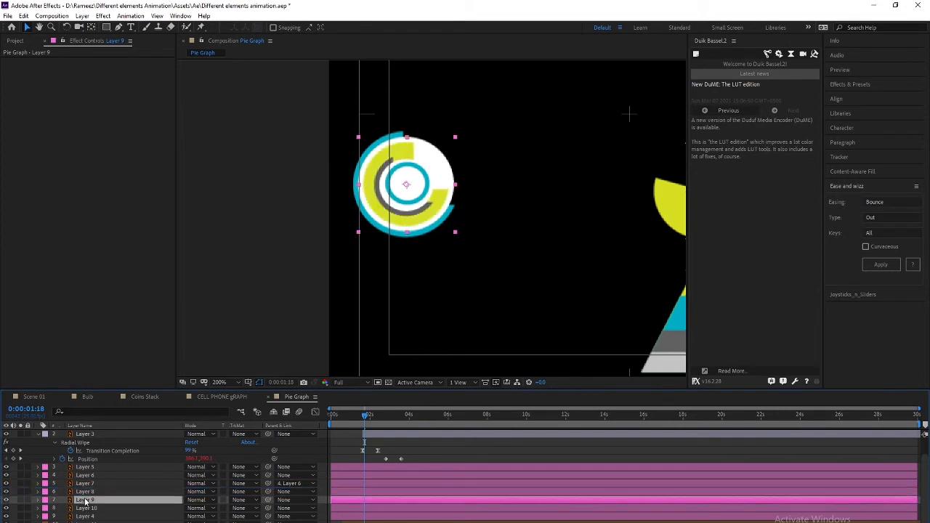
click(91, 492)
click(91, 508)
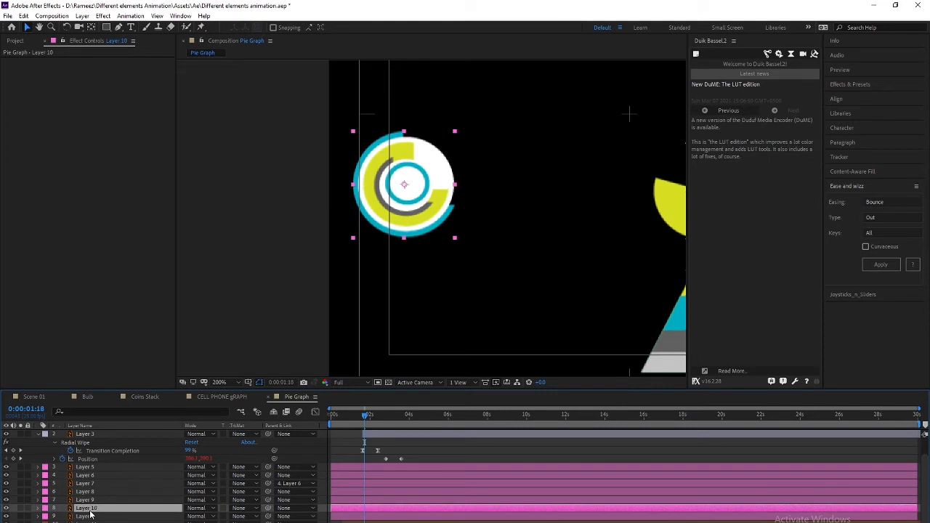
click(90, 499)
click(91, 492)
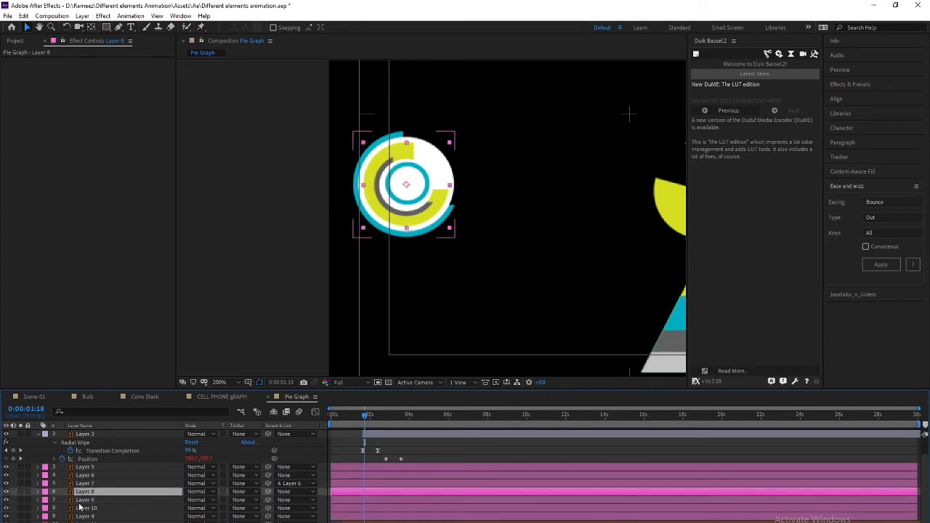
click(6, 493)
click(6, 493)
click(6, 493)
click(6, 492)
click(6, 493)
Hide Layer 9's white disc and Layer 10's outer cyan arc
click(91, 500)
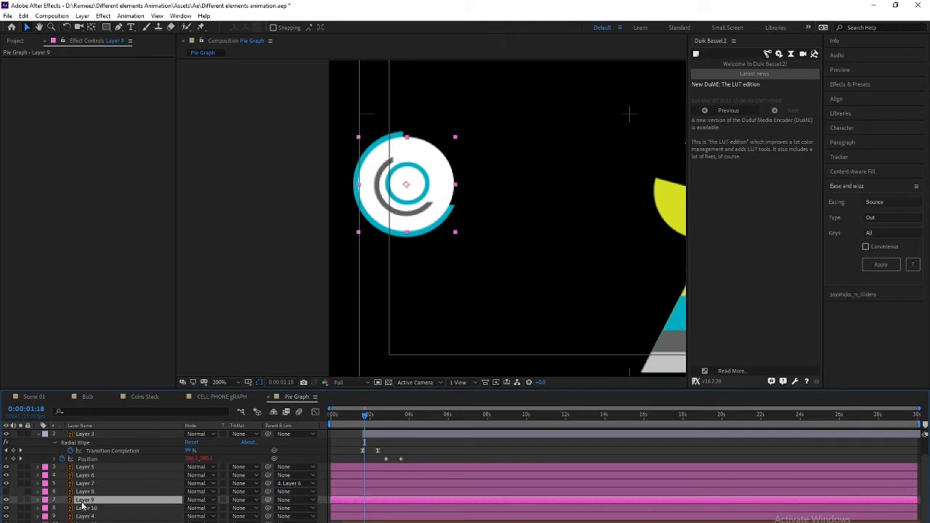
click(9, 501)
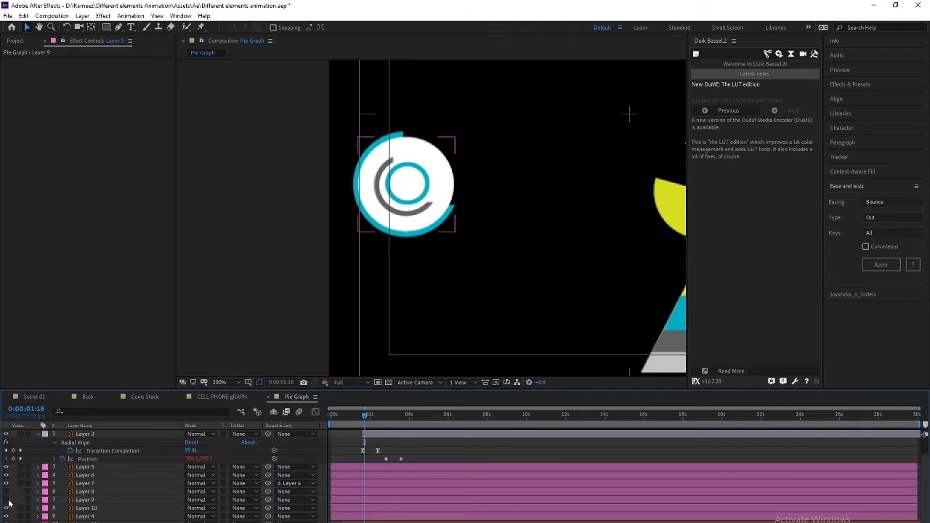
click(9, 501)
click(439, 179)
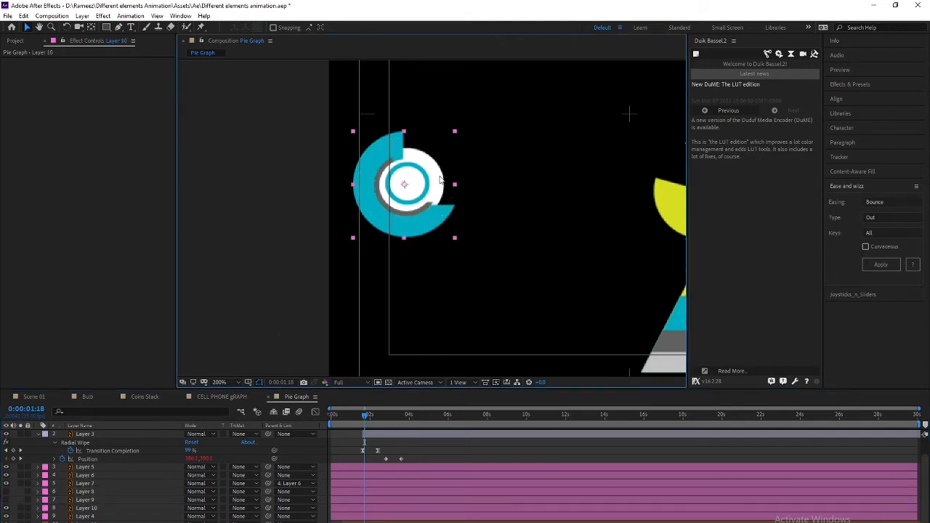
click(7, 508)
click(7, 508)
click(7, 508)
Drag Layer 4 above Layer 7 and turn Layer 8's yellow ring back on
click(89, 516)
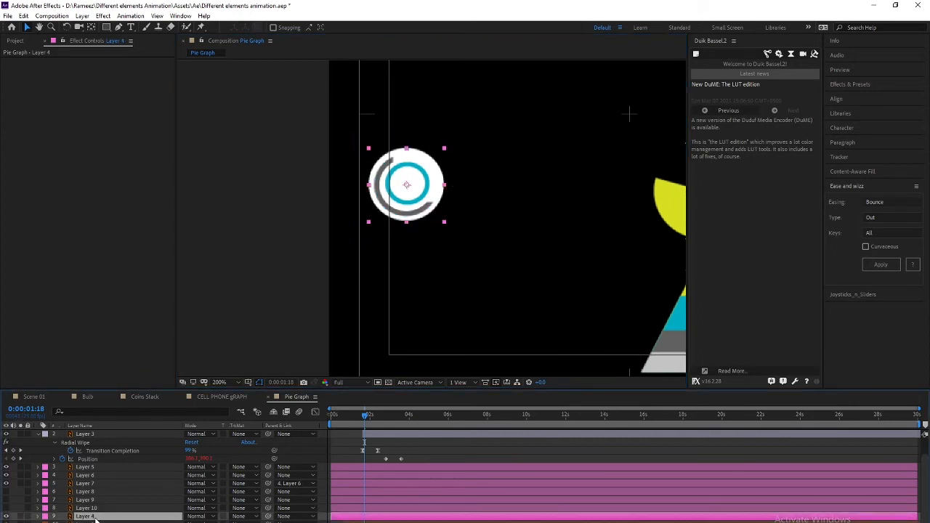
drag(91, 517, 94, 483)
click(80, 492)
click(83, 500)
click(6, 500)
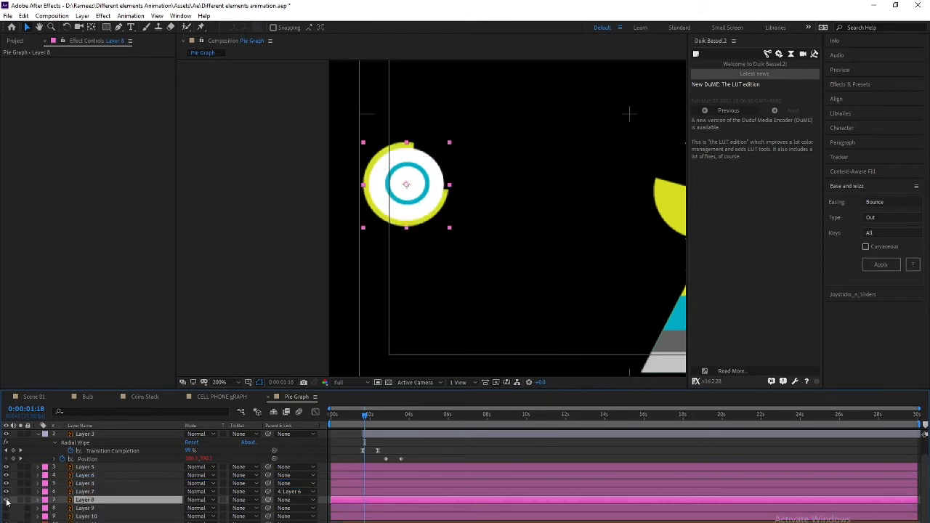
Compare Layers 7 and 8, toggling the yellow ring's visibility to check it
click(81, 492)
click(84, 499)
click(81, 492)
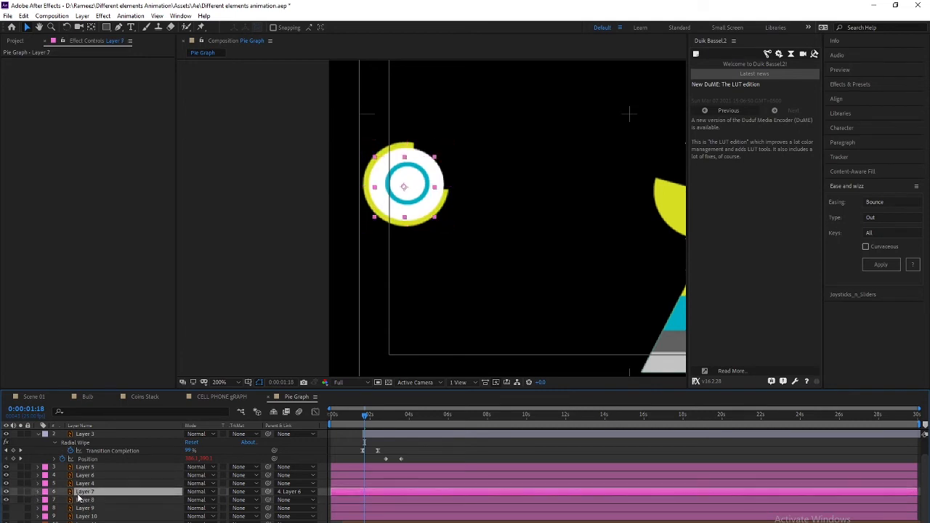
click(5, 500)
click(6, 501)
click(72, 501)
click(81, 492)
click(81, 501)
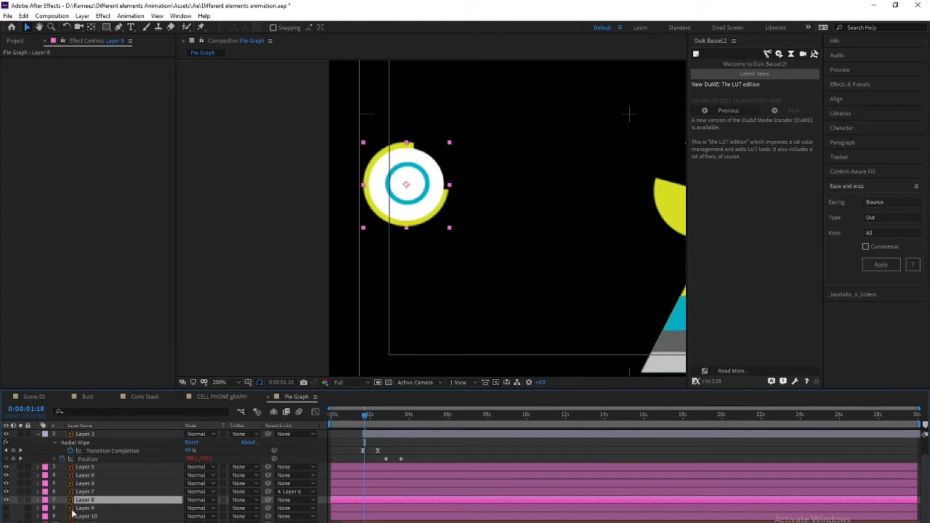
click(80, 493)
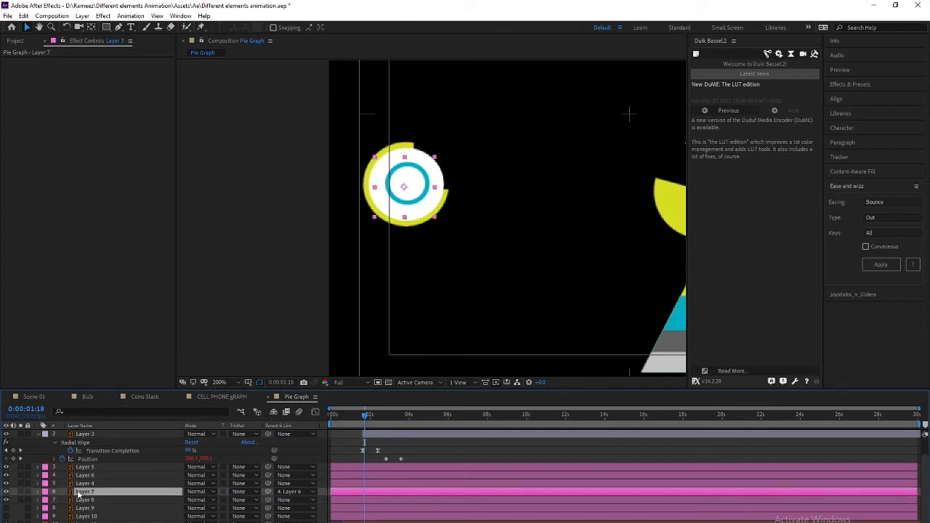
Locate the yellow ring in the composition and recheck it against Layers 7, 8 and 9
click(450, 201)
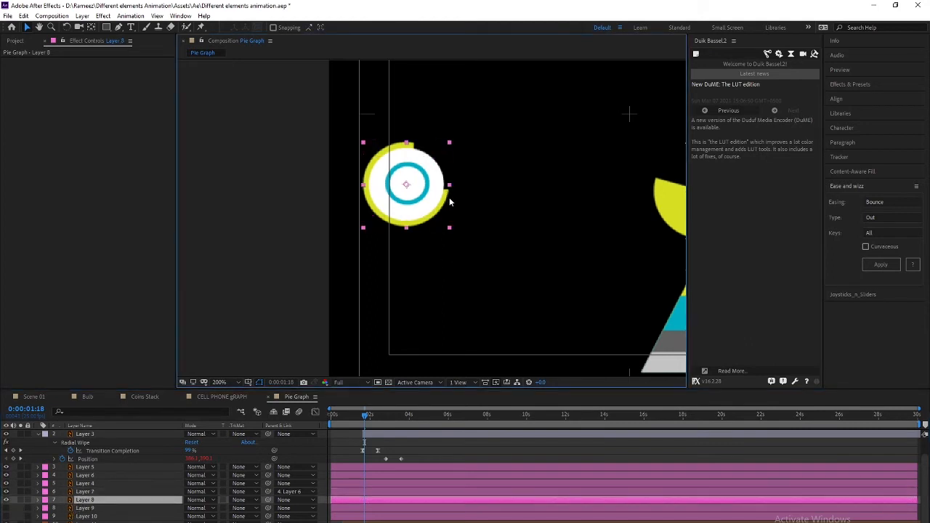
click(6, 501)
click(6, 501)
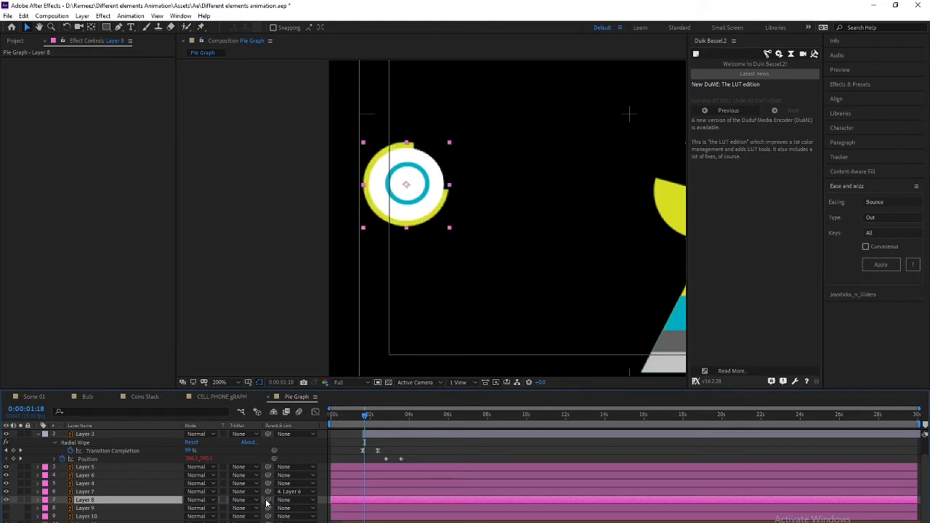
click(84, 492)
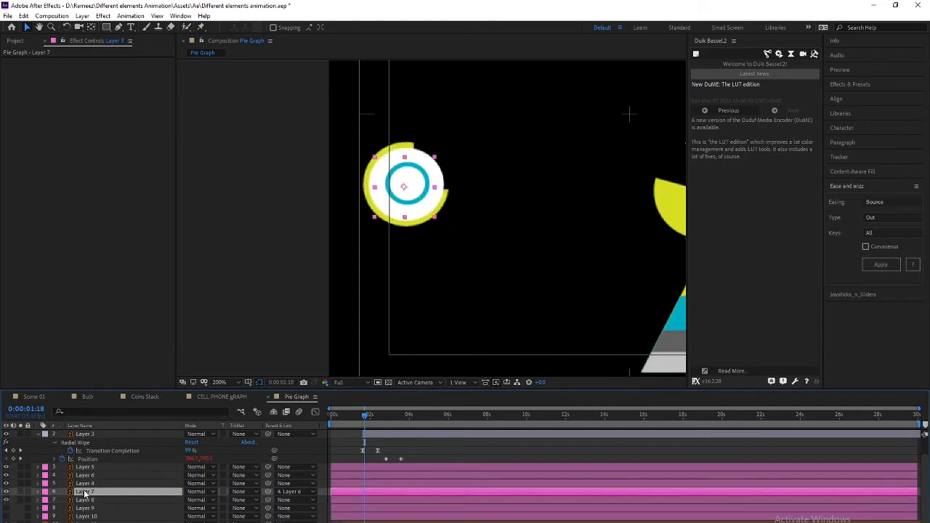
click(88, 500)
click(88, 509)
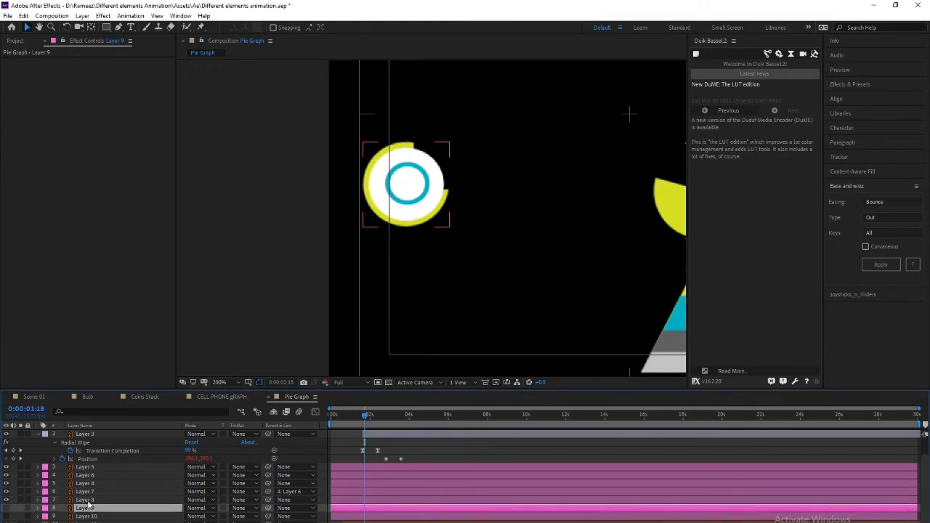
click(88, 501)
click(85, 483)
Move Layer 4 below Layer 7 and parent Layer 8 to Layer 4
drag(90, 491, 94, 498)
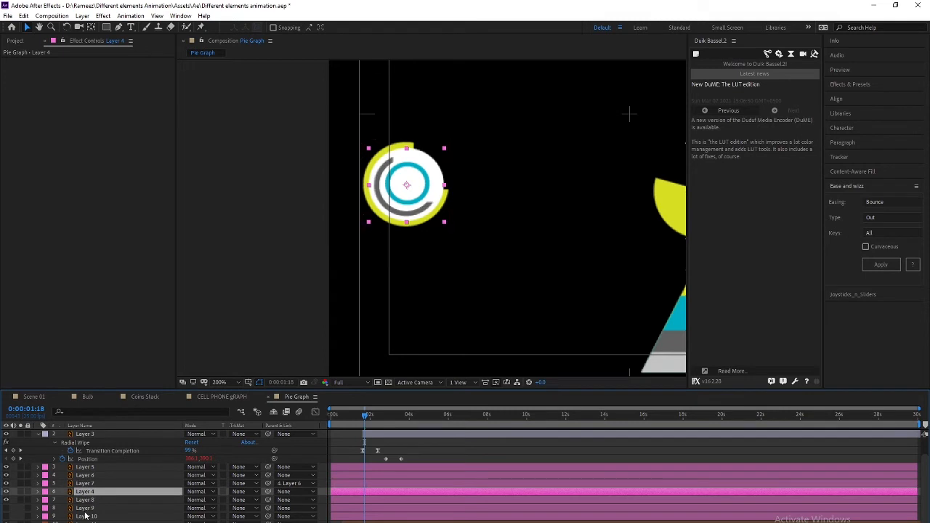
click(87, 501)
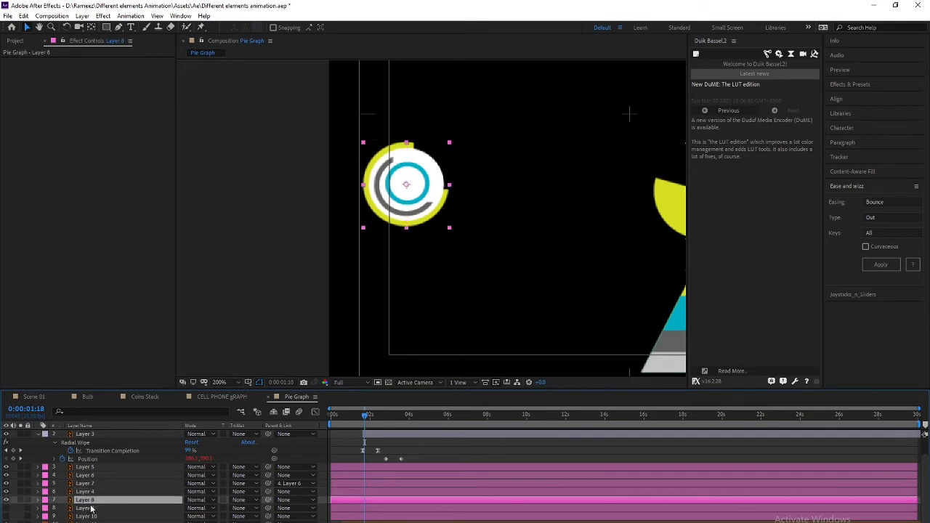
drag(268, 500, 93, 492)
click(92, 492)
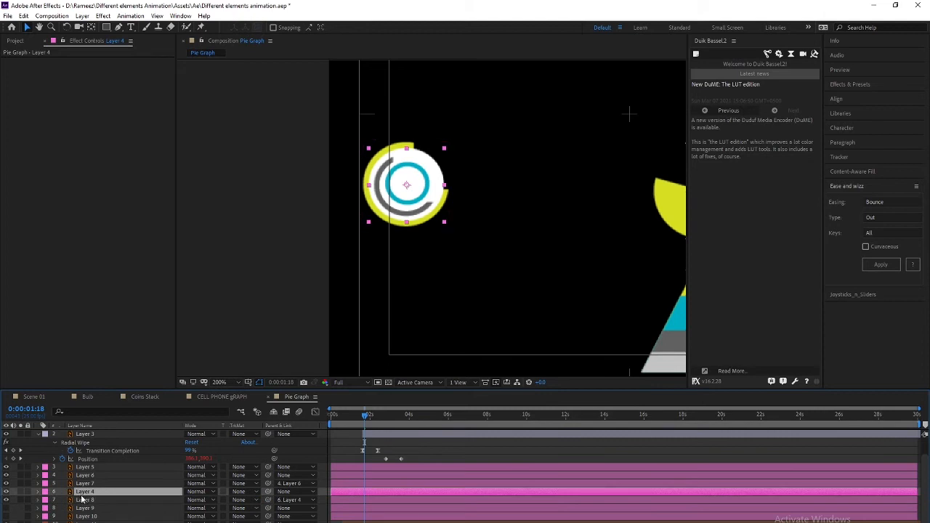
Show Layer 9's white circle and Layer 10's outer cyan ring again
click(82, 508)
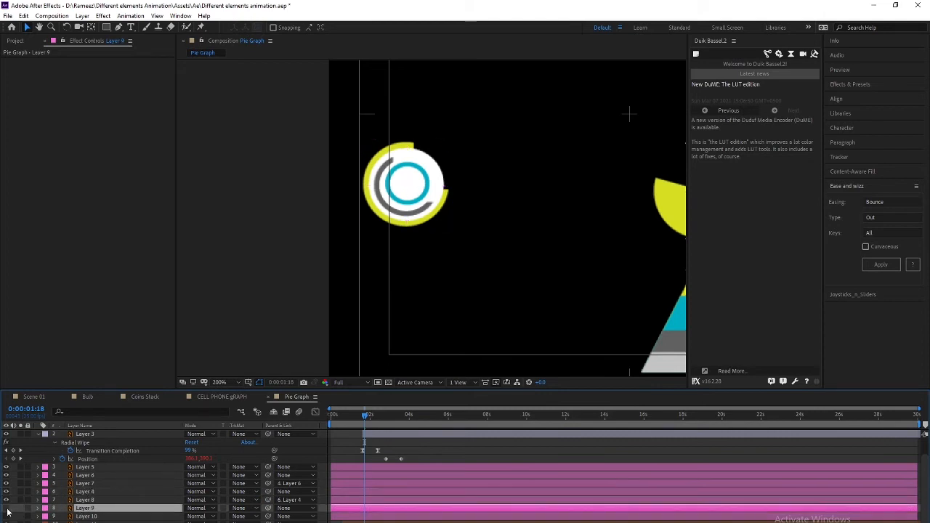
click(7, 508)
click(82, 516)
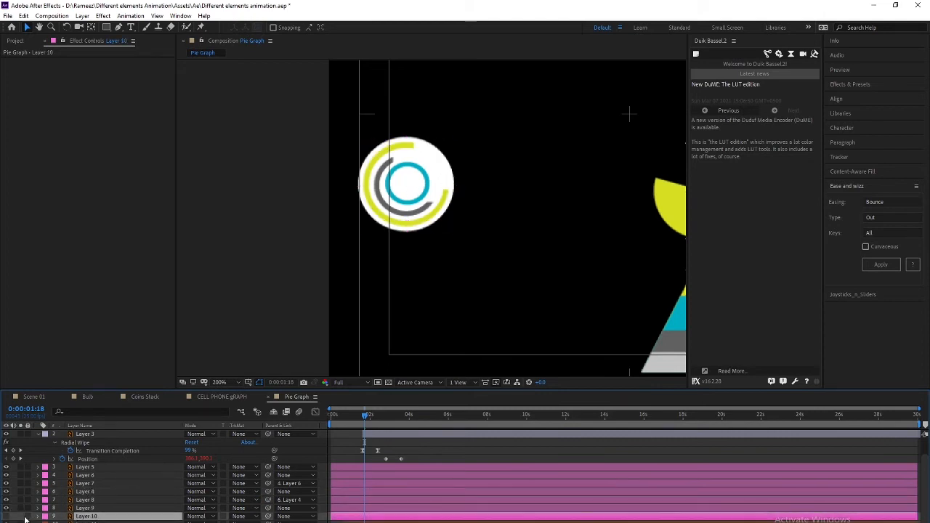
click(7, 516)
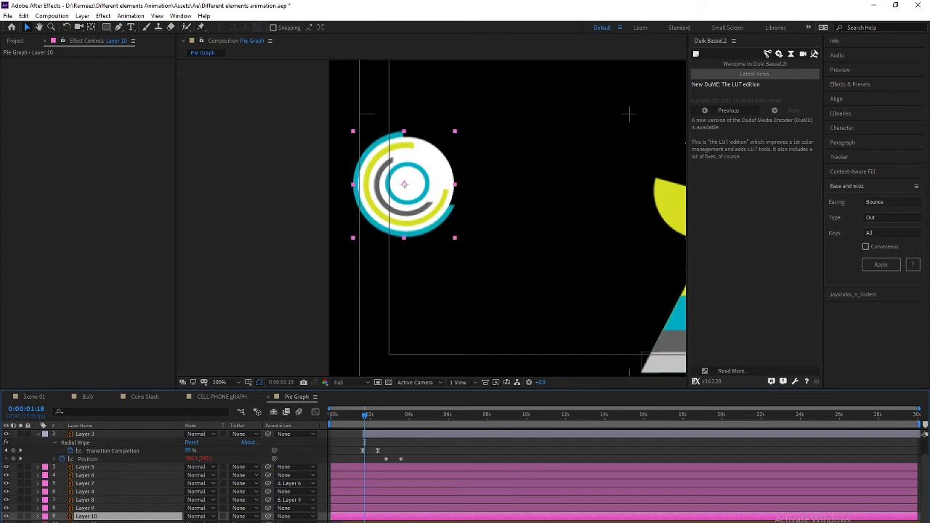
key(ctrl+Down)
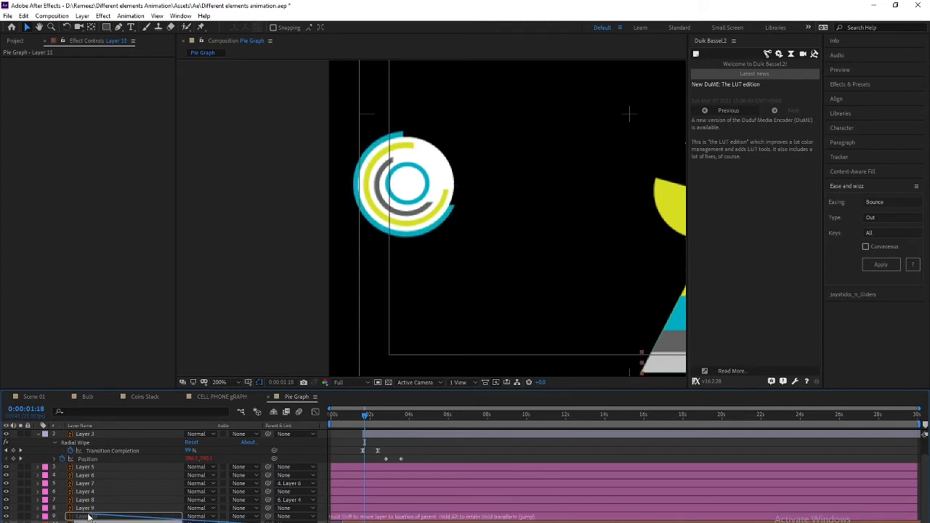
click(87, 516)
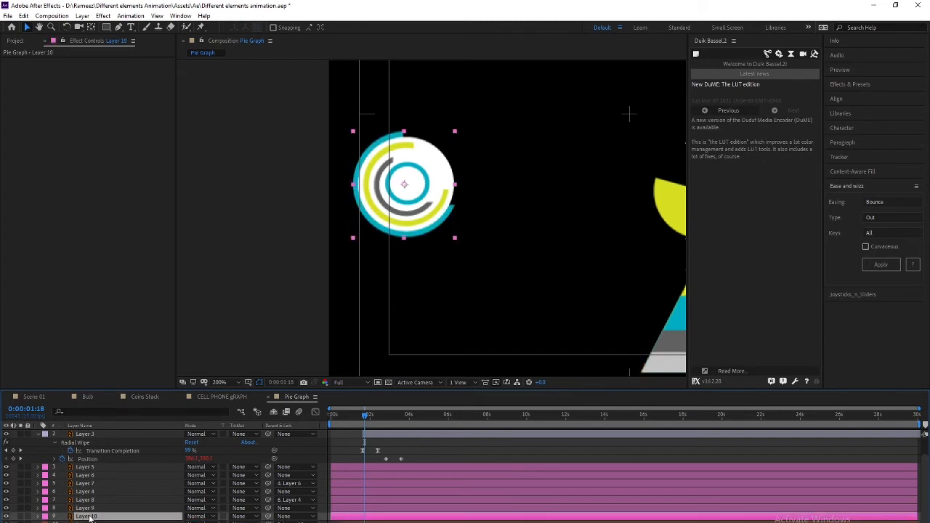
click(7, 515)
click(5, 515)
click(80, 522)
click(84, 517)
Toggle Layer 9's white circle off and on to verify it
click(88, 508)
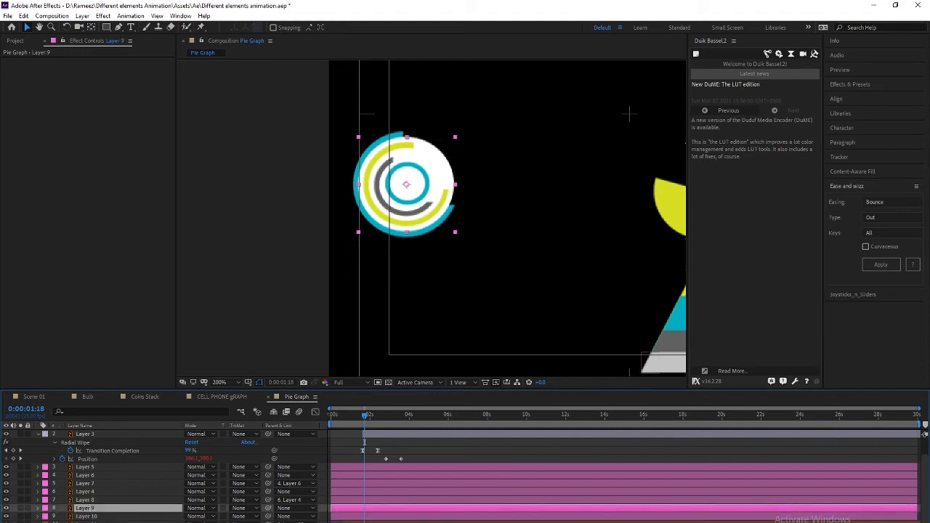
click(6, 507)
click(6, 508)
click(6, 508)
click(6, 508)
key(r)
mouse_move(193, 515)
mouse_down()
mouse_move(206, 521)
mouse_move(191, 522)
mouse_up()
key(ctrl+z)
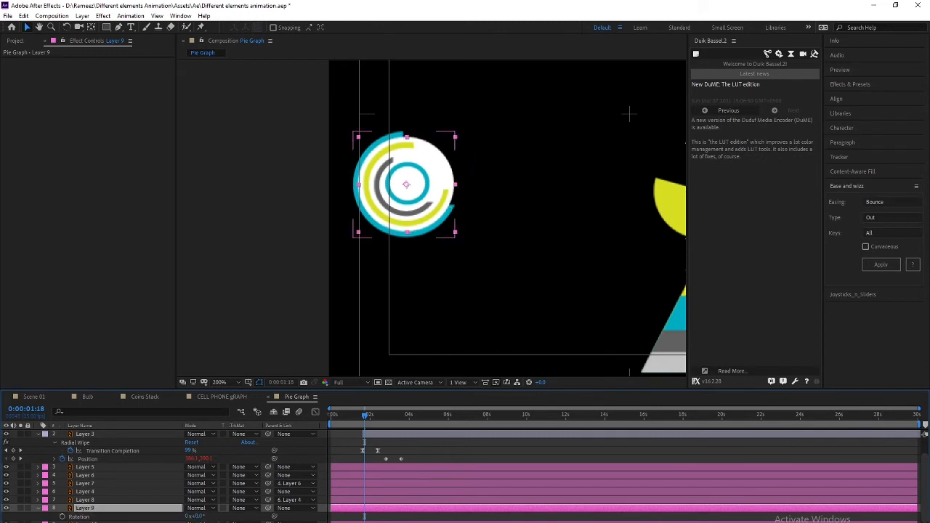
click(371, 219)
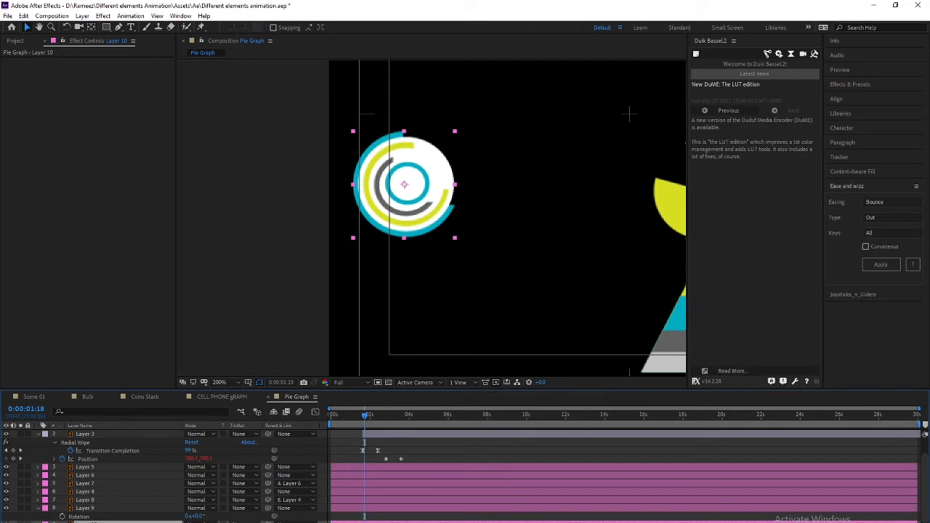
click(84, 509)
click(85, 522)
click(84, 508)
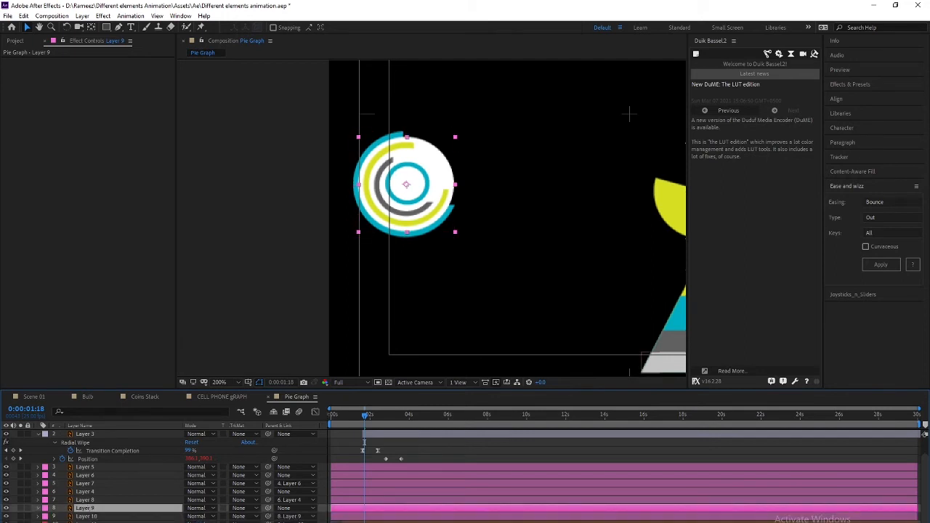
key(r)
drag(197, 515, 218, 520)
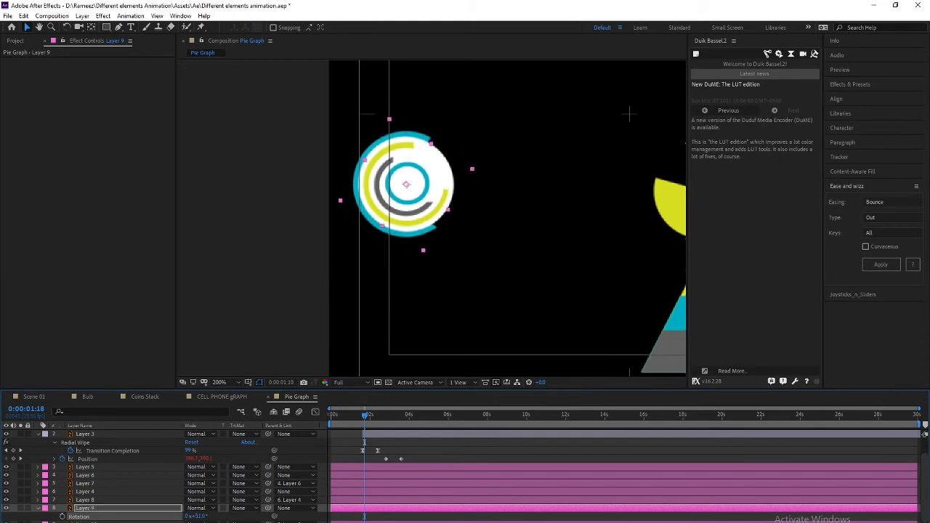
key(ctrl+z)
drag(359, 416, 285, 418)
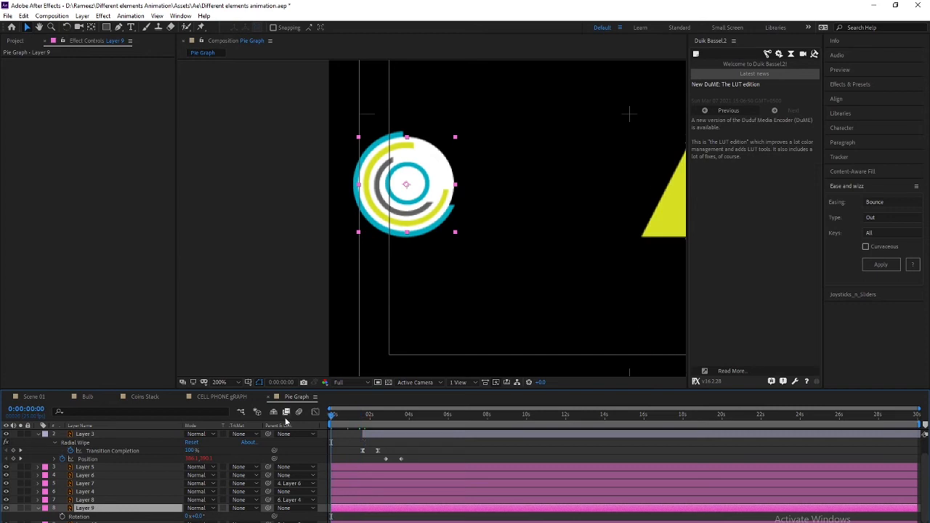
key(space)
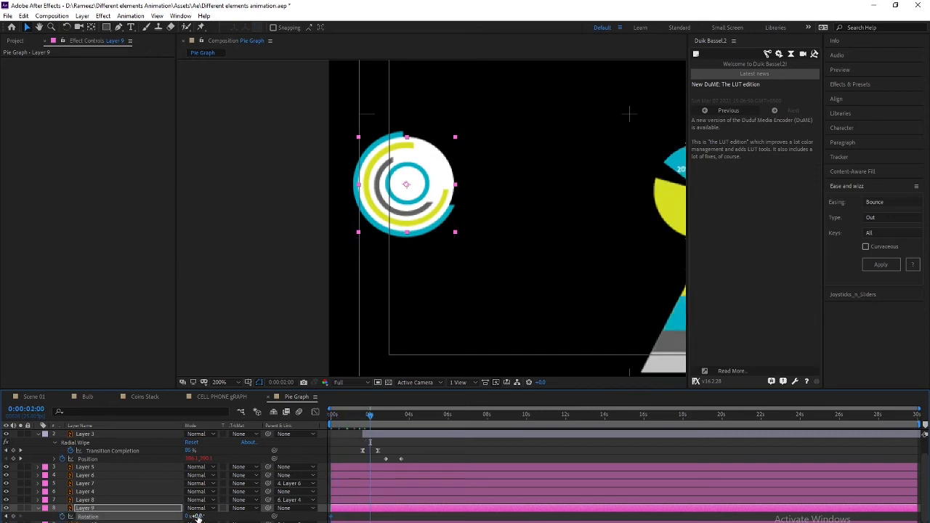
drag(196, 516, 284, 518)
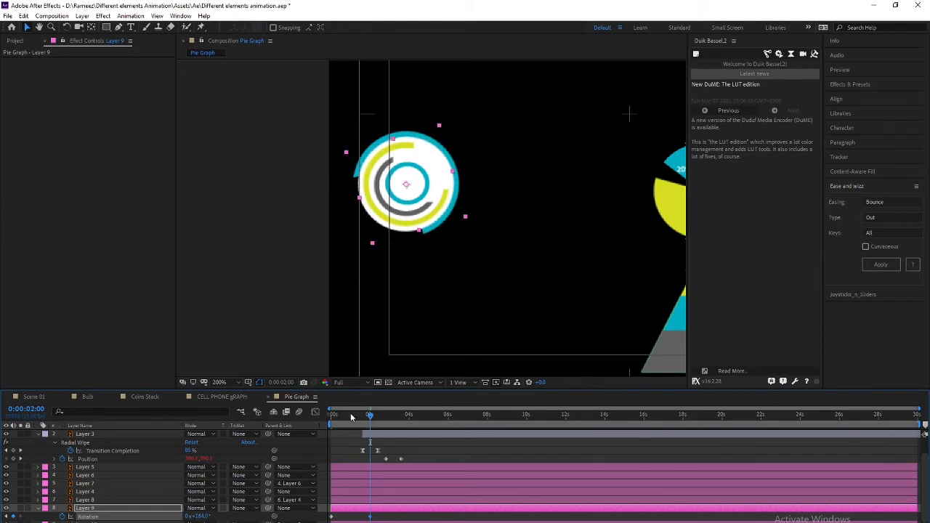
drag(367, 416, 310, 419)
key(space)
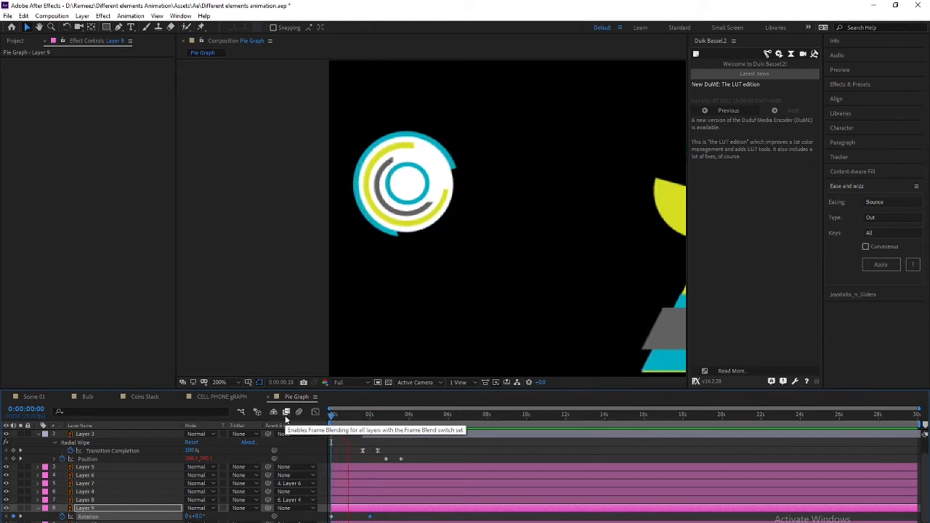
key(space)
click(352, 416)
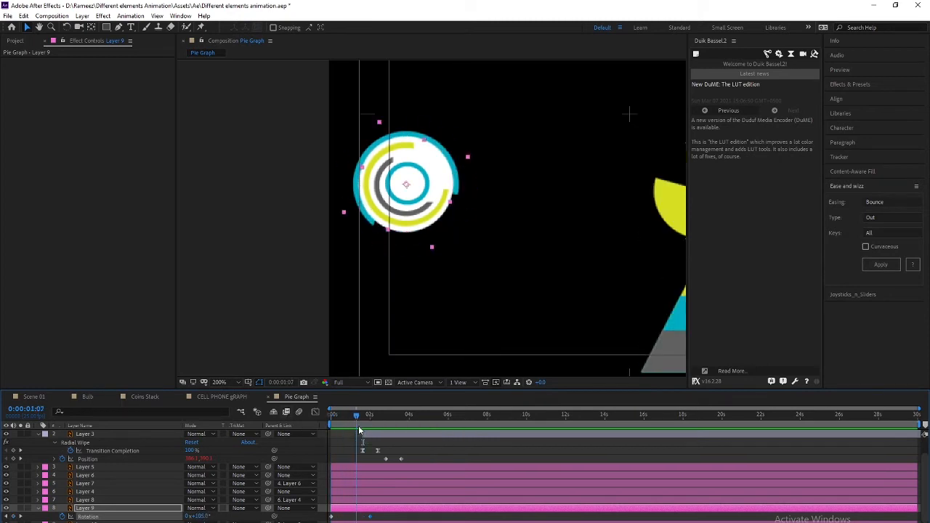
drag(357, 430, 308, 436)
click(381, 228)
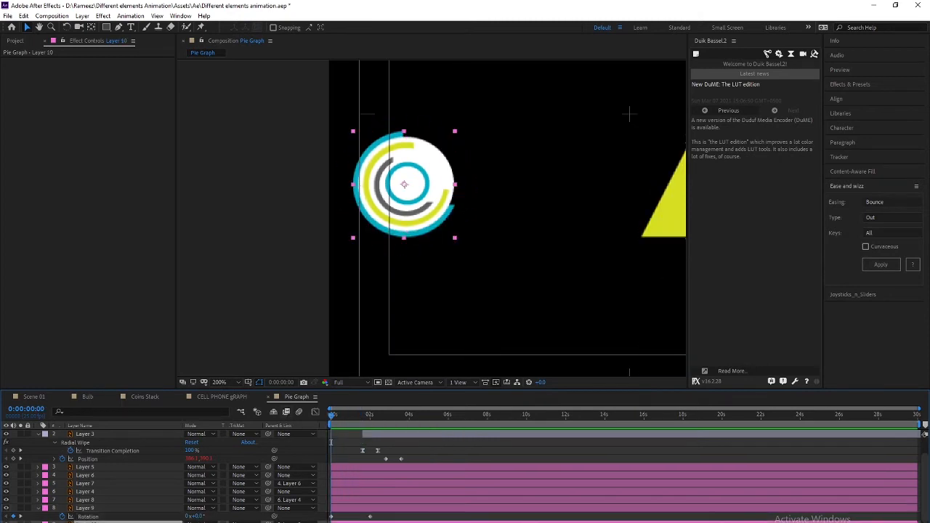
click(87, 522)
click(86, 500)
click(85, 468)
click(85, 476)
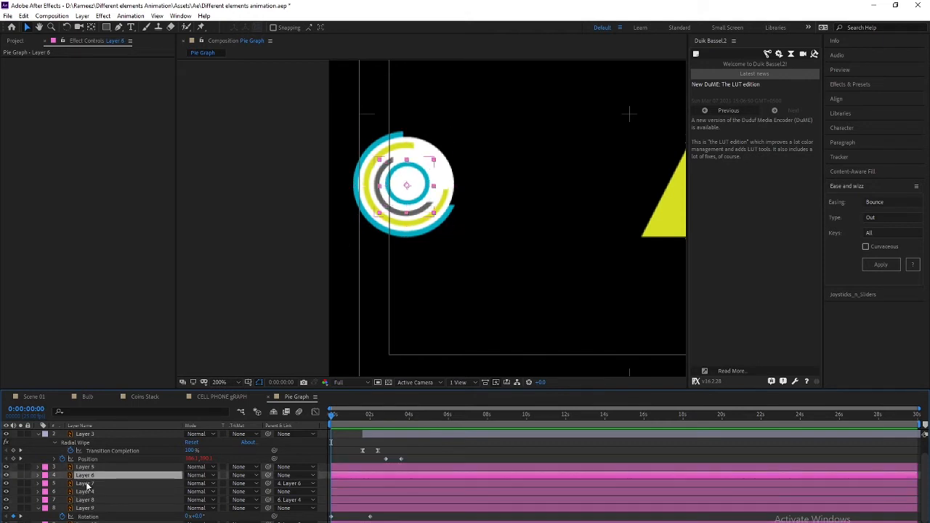
click(86, 484)
click(3, 485)
click(5, 484)
click(6, 484)
click(85, 485)
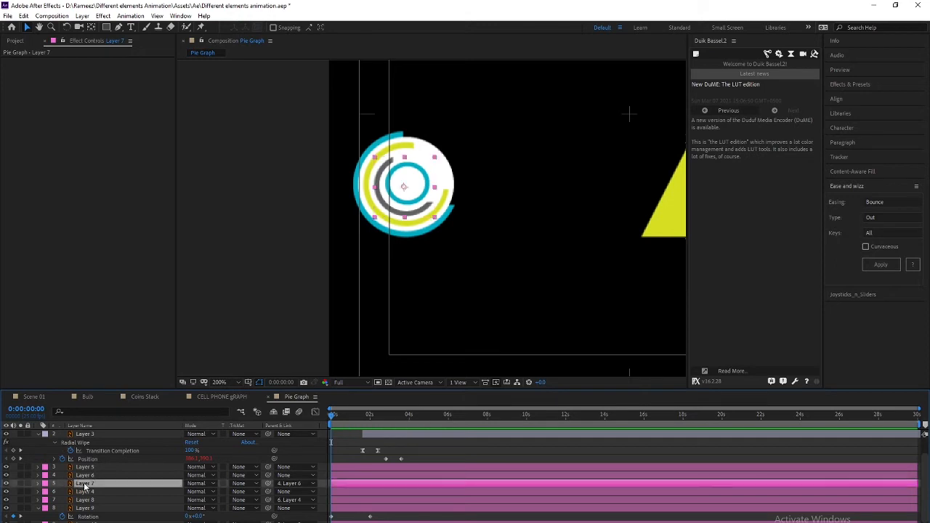
click(5, 484)
click(6, 484)
click(87, 476)
click(8, 476)
click(7, 476)
click(97, 485)
click(93, 476)
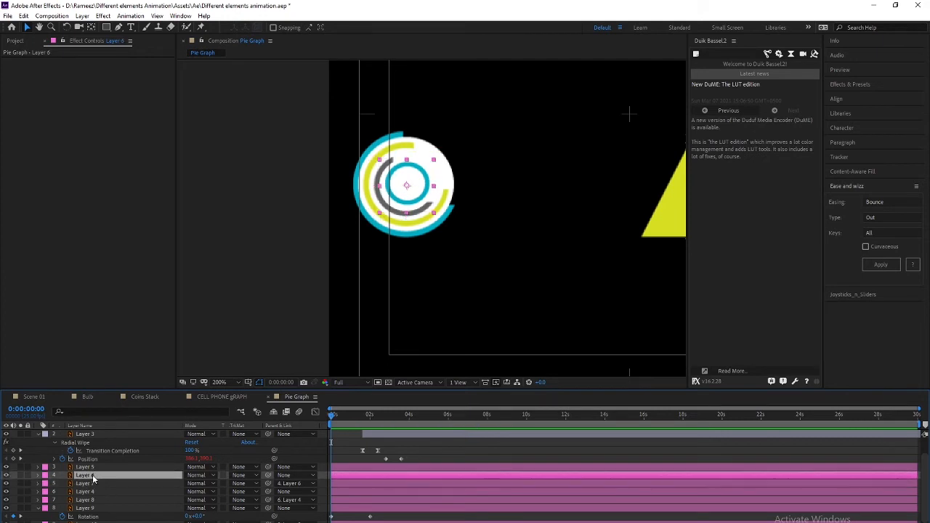
Reveal Layer 6's Rotation and turn its ring clockwise at 2 seconds
key(r)
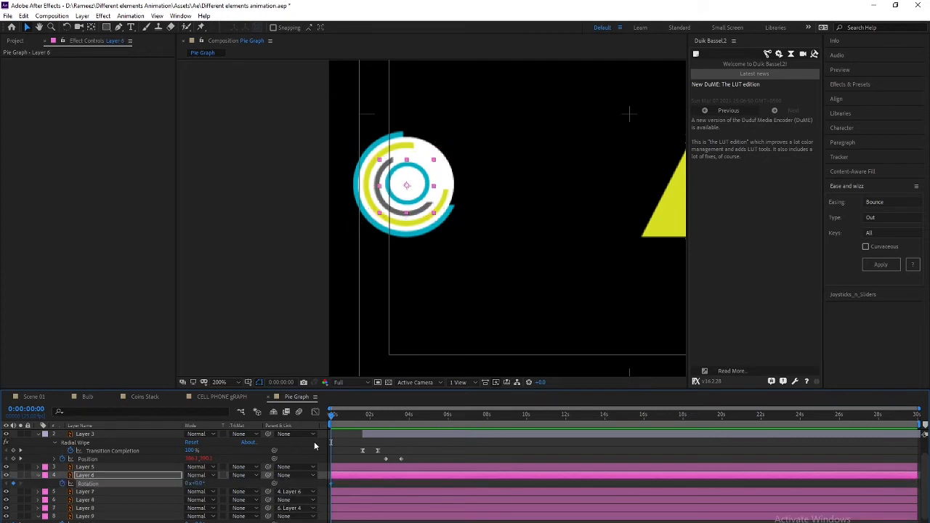
drag(331, 415, 369, 416)
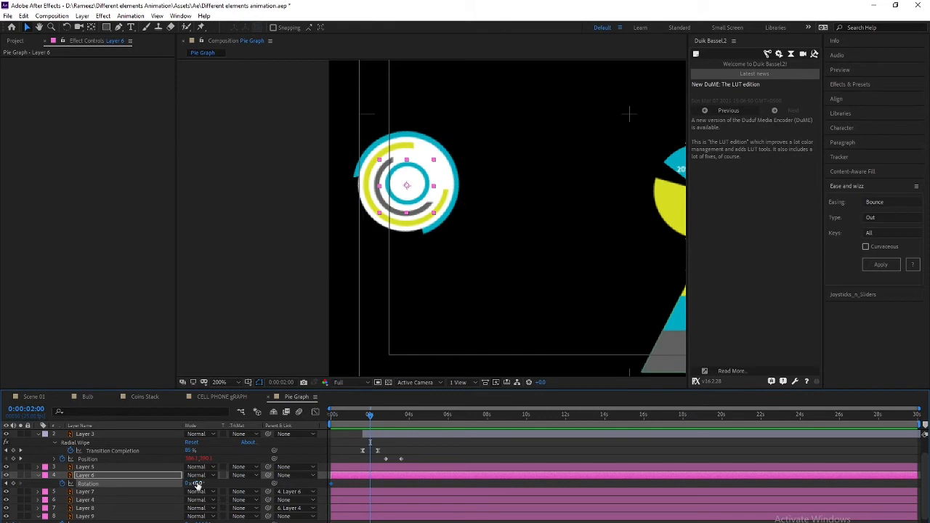
drag(197, 482, 282, 480)
drag(368, 416, 329, 418)
Preview the ring rotation from 0 seconds, scrubbing back through the frames
key(space)
drag(361, 421, 317, 418)
click(99, 492)
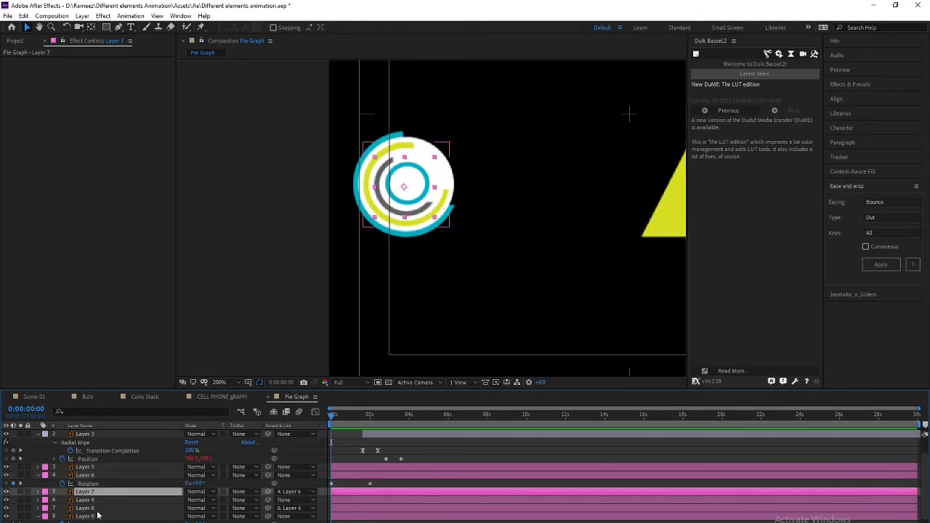
click(99, 508)
key(space)
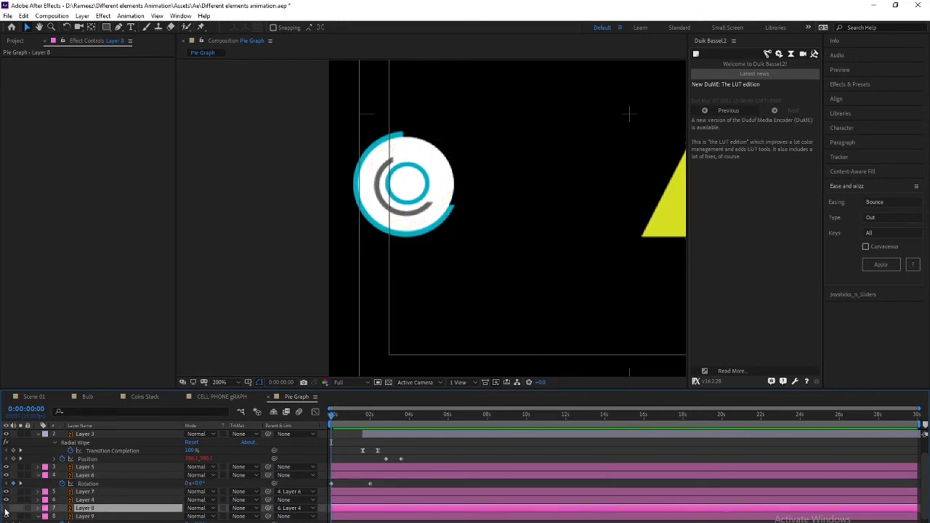
key(space)
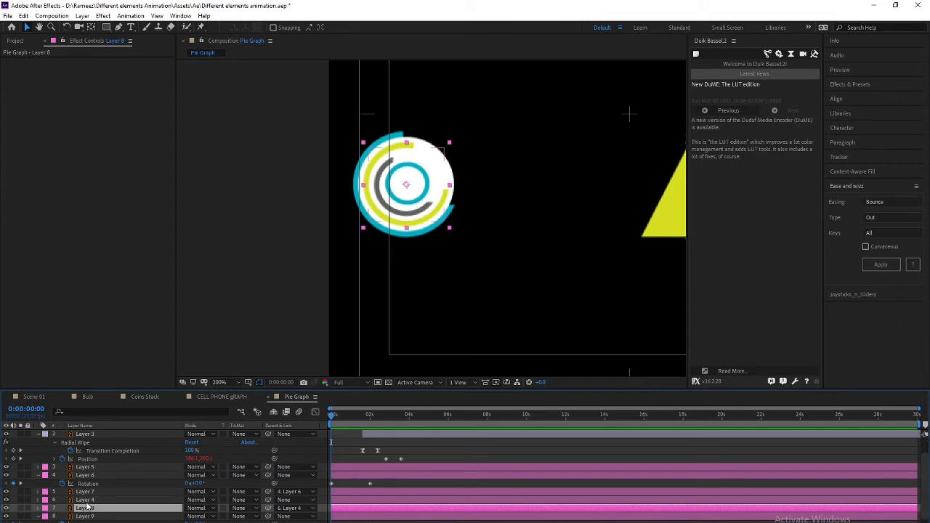
click(87, 501)
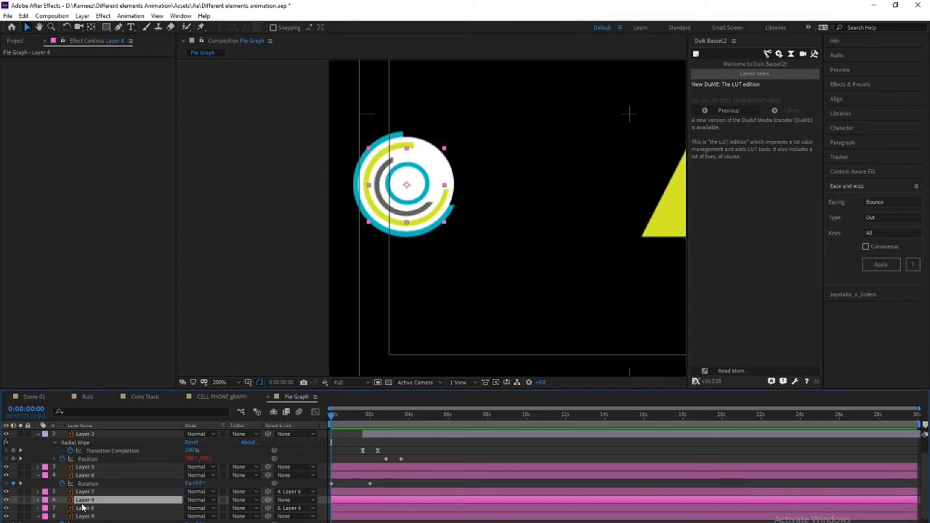
Reveal Layer 4's Rotation and add a starting Rotation keyframe at 0 seconds
key(r)
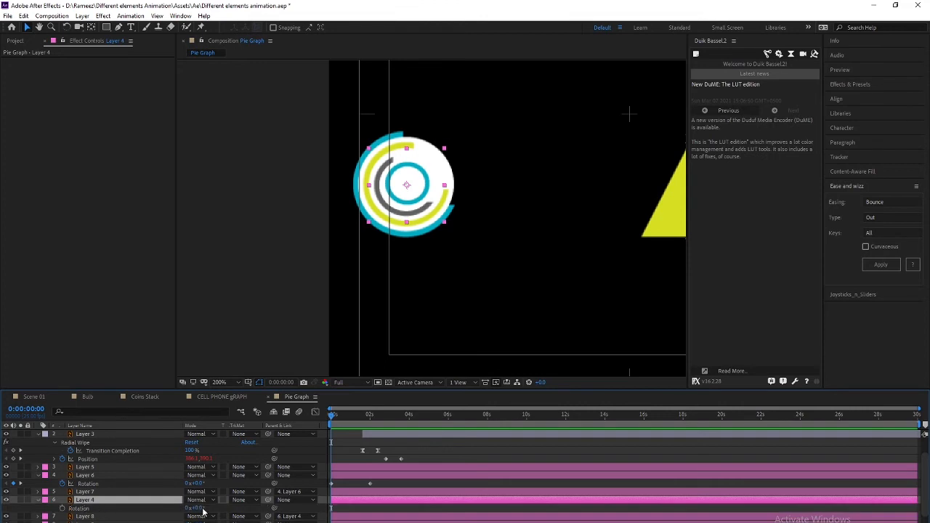
click(203, 510)
drag(198, 509, 214, 509)
key(ctrl+z)
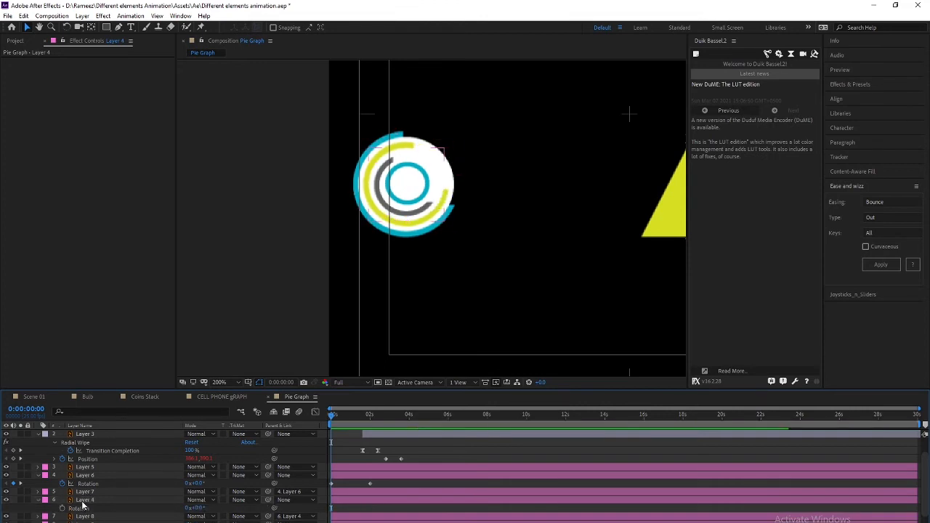
click(84, 500)
key(alt+shift+r)
Rotate Layer 4's ring to about 152°, adjust its rotation at 2 seconds, and preview
drag(332, 421, 371, 423)
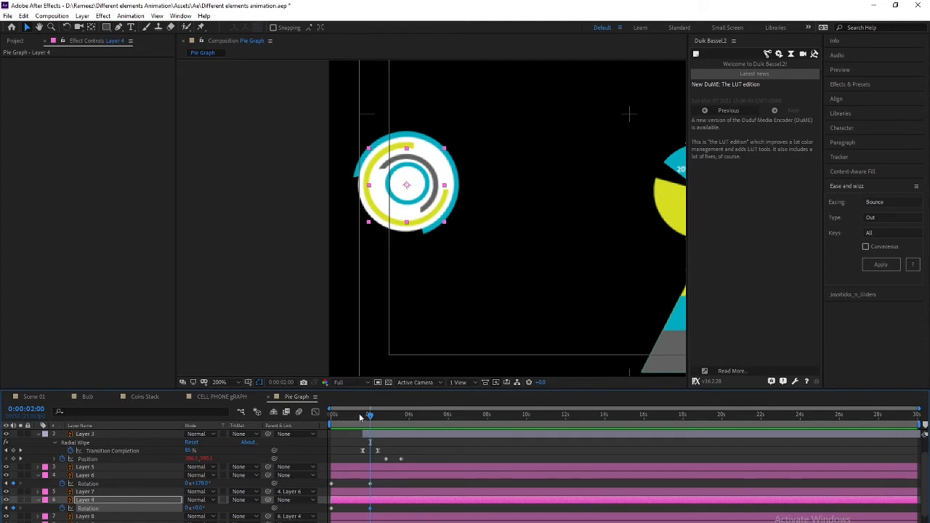
drag(371, 418, 332, 419)
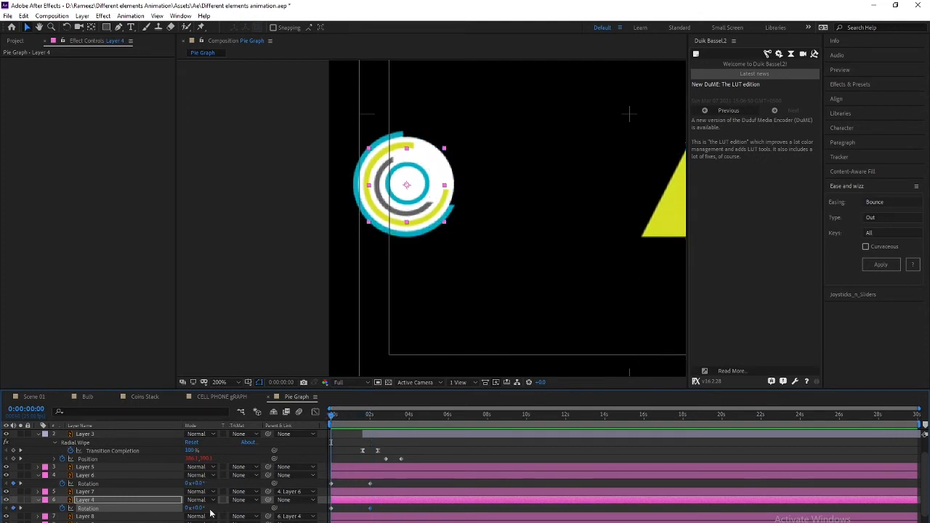
drag(196, 508, 277, 508)
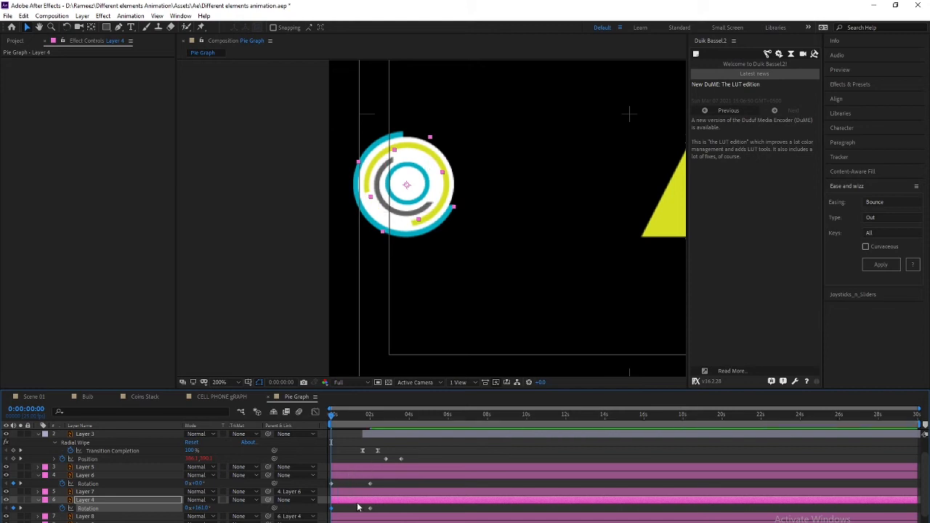
drag(331, 418, 369, 420)
drag(196, 507, 256, 501)
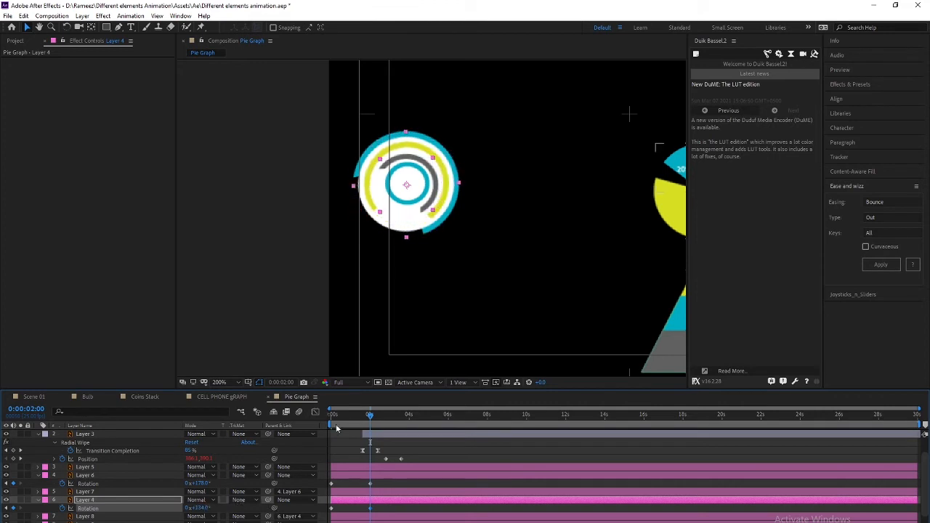
key(space)
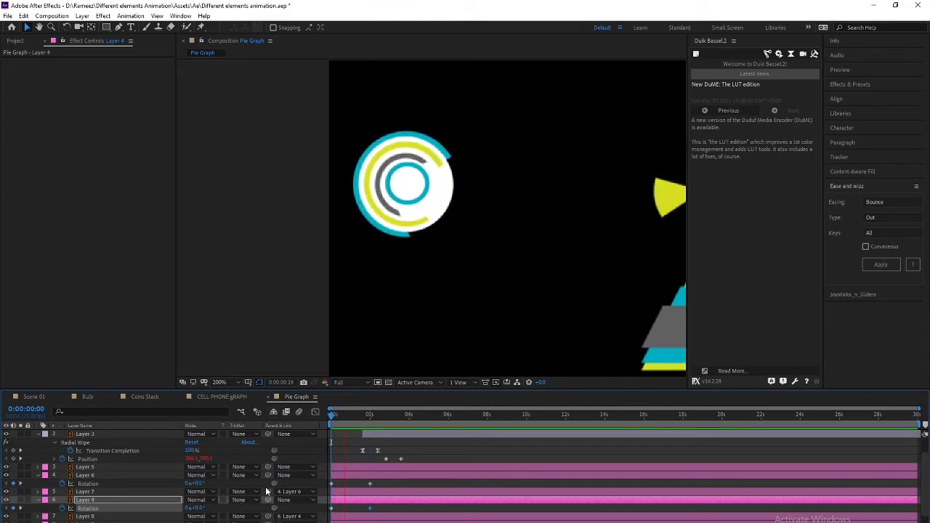
key(space)
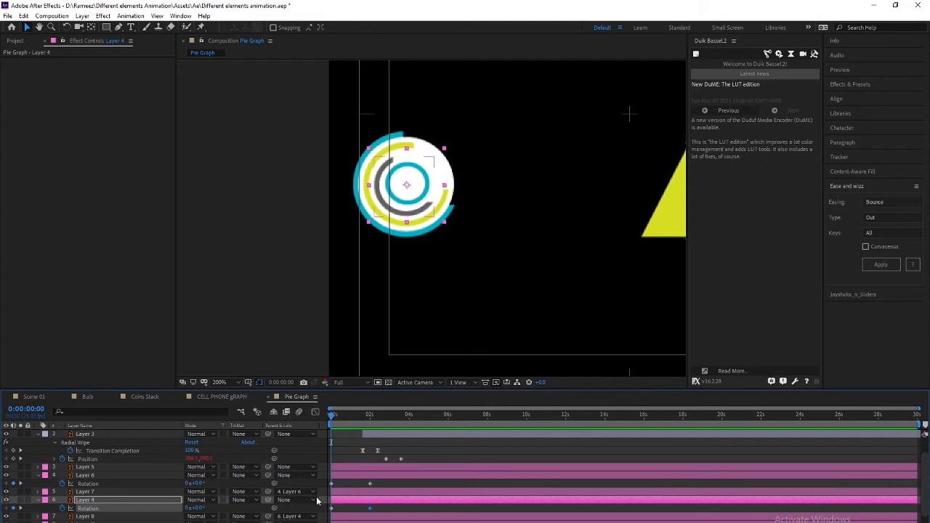
Reverse the yellow ring's rotation at 2 seconds, preview again, and fit the composition view
drag(376, 415, 369, 416)
drag(199, 509, 64, 510)
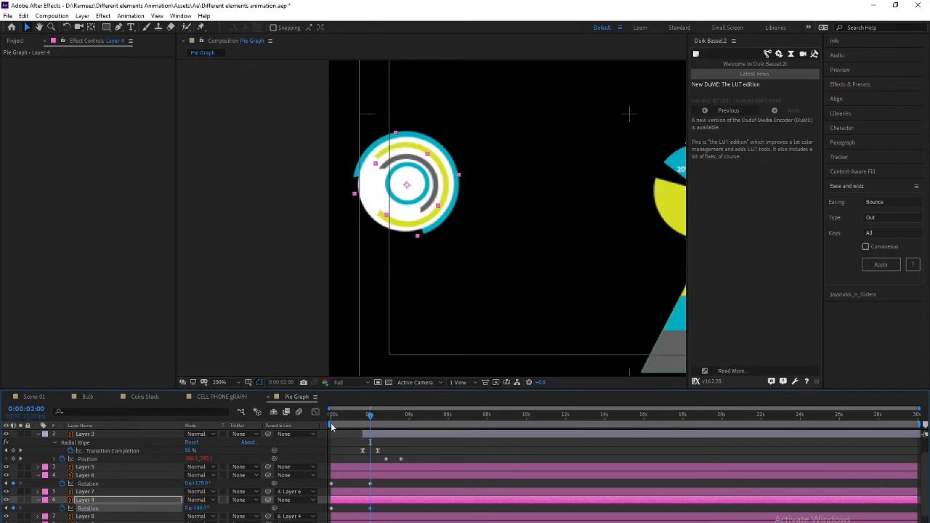
drag(370, 416, 252, 418)
key(space)
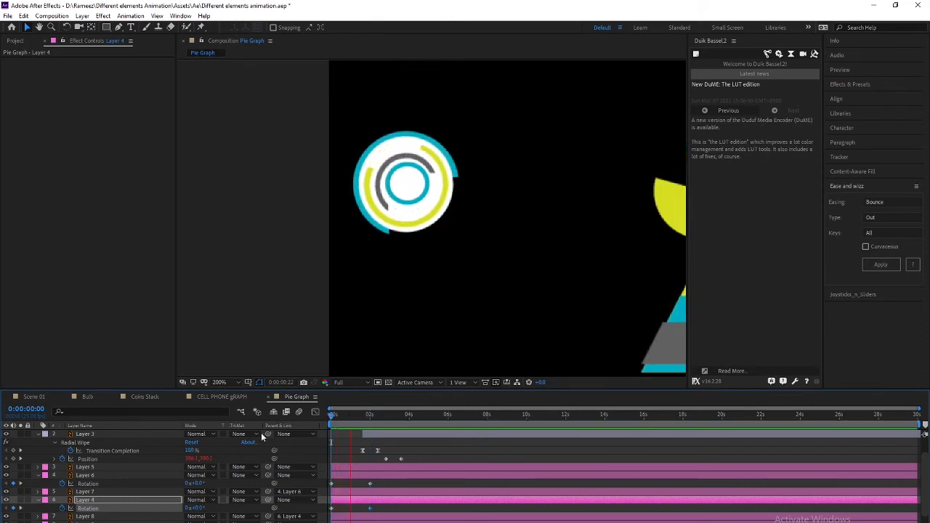
key(space)
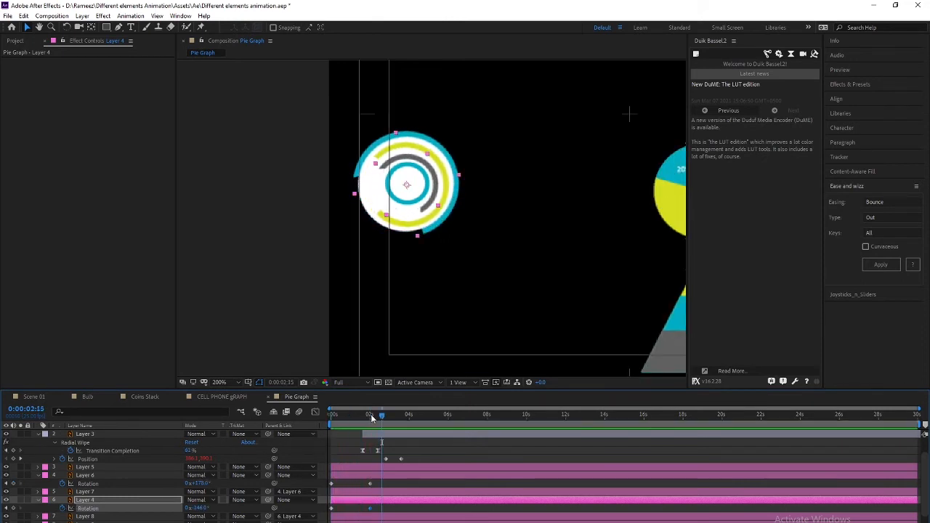
key(space)
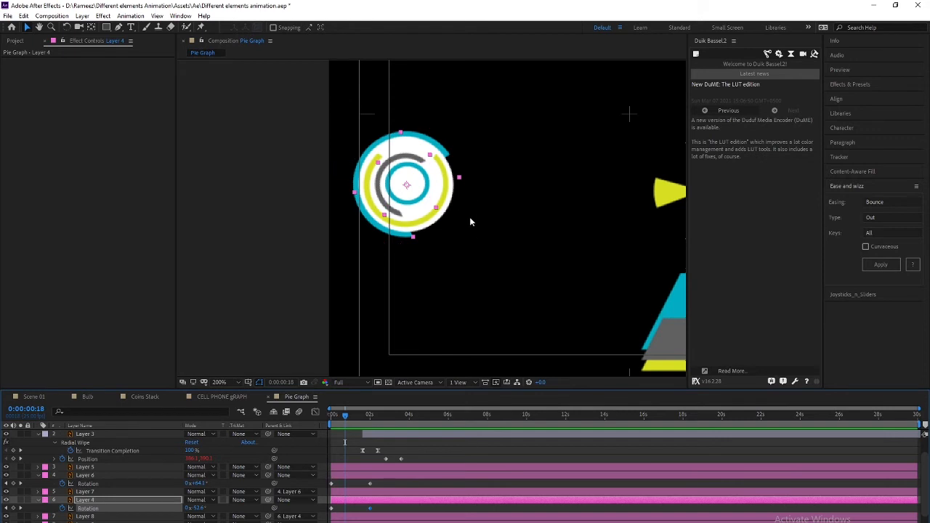
key(comma)
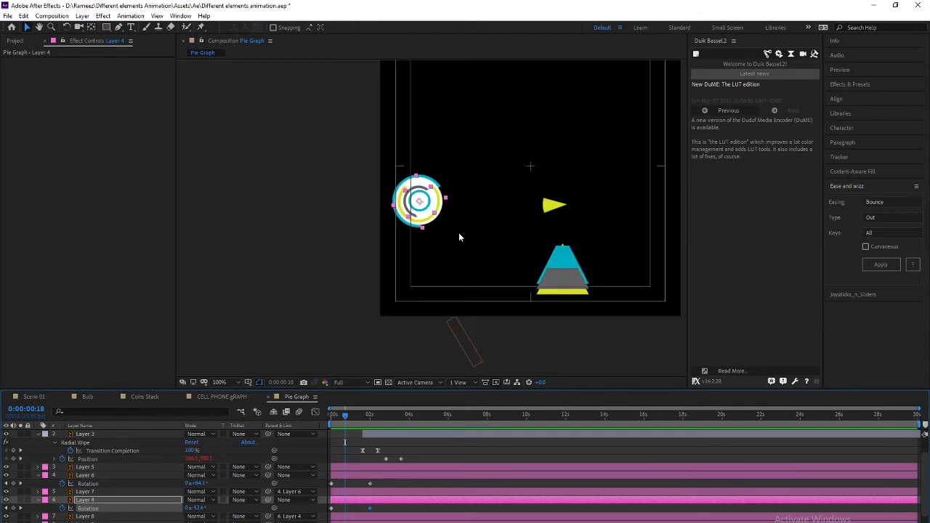
scroll(633, 277, down, 2)
scroll(497, 279, up, 2)
Switch to Illustrator's 2378110.ai document and delete the 'designed by freepik' credit
key(alt+Tab)
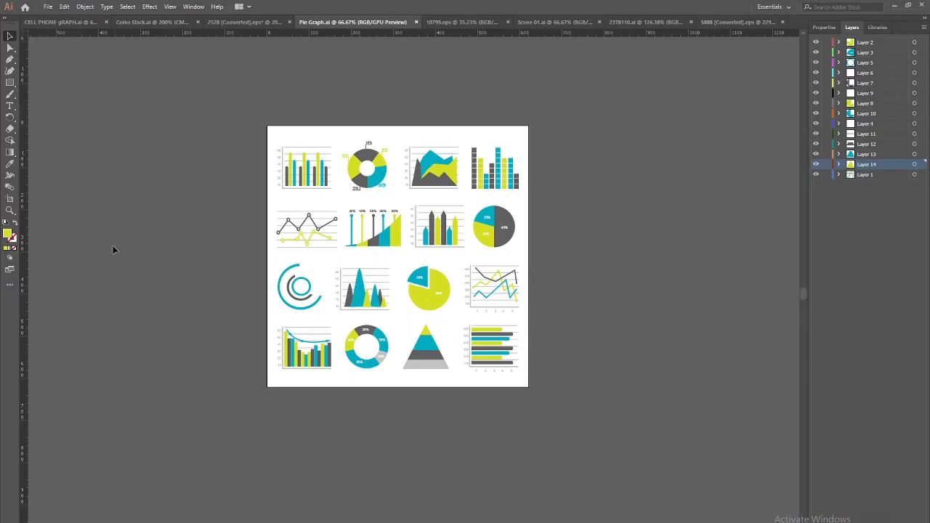
click(471, 22)
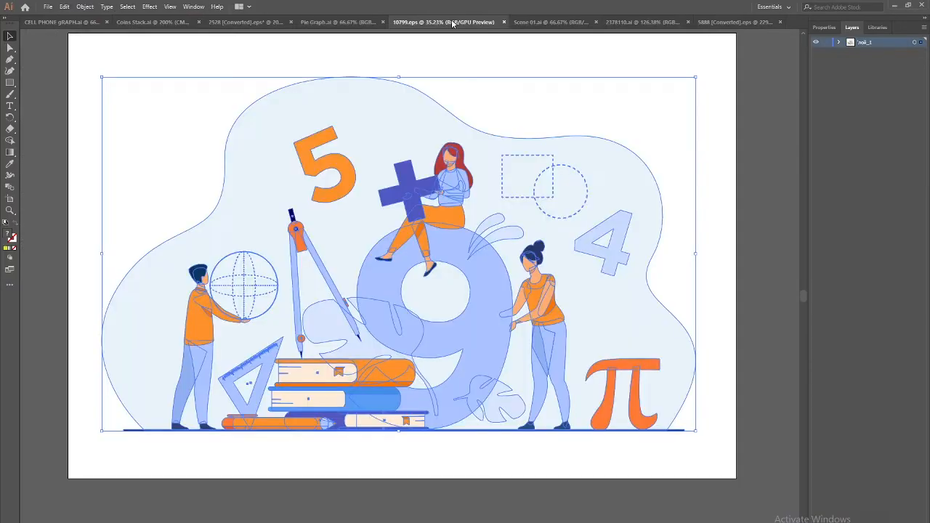
click(549, 22)
click(637, 25)
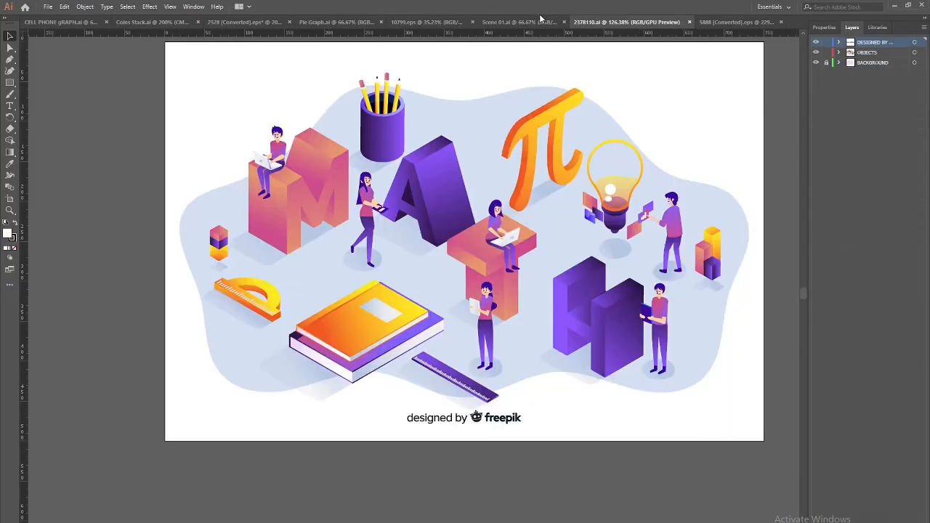
drag(340, 306, 243, 365)
click(396, 486)
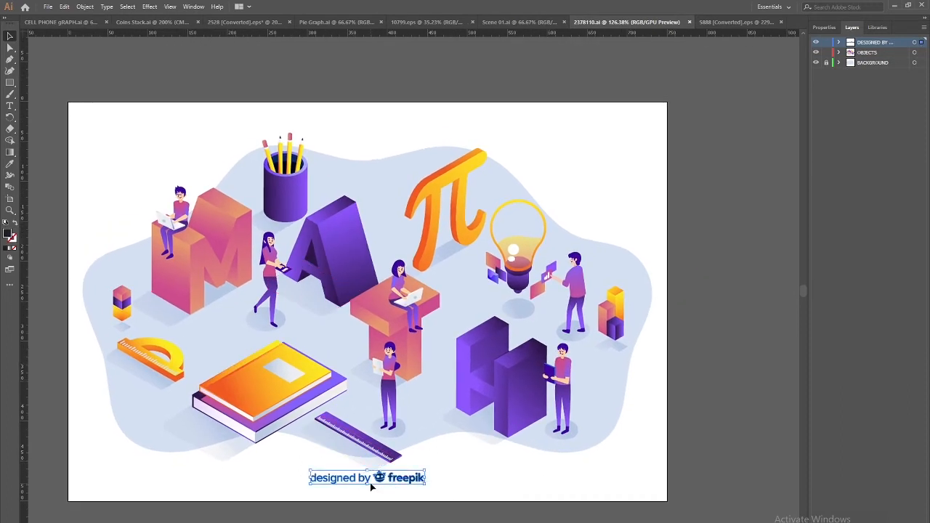
key(Delete)
Remove the purple H letter from the MATH illustration
drag(436, 445, 478, 370)
drag(451, 398, 395, 421)
click(513, 349)
key(Delete)
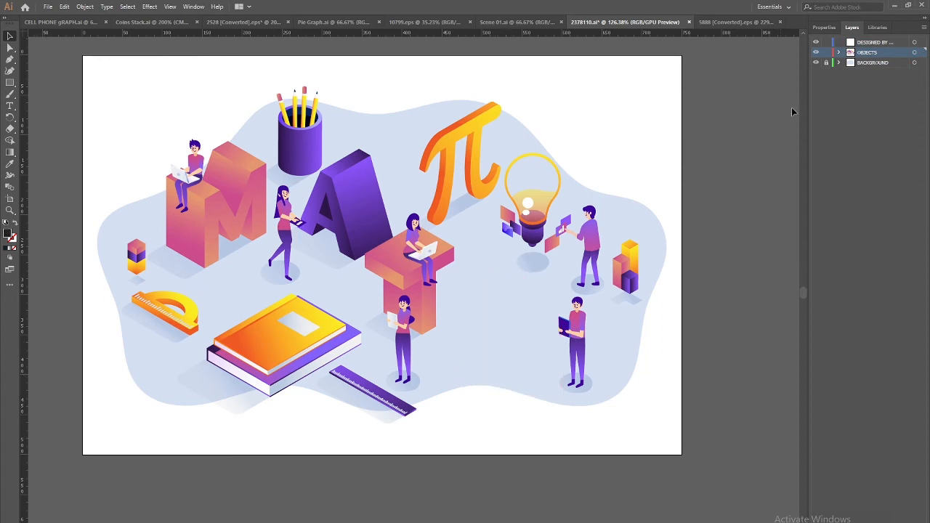
Paste the H in place on Layer 4 and move the pink T onto Layer 5
key(ctrl+l)
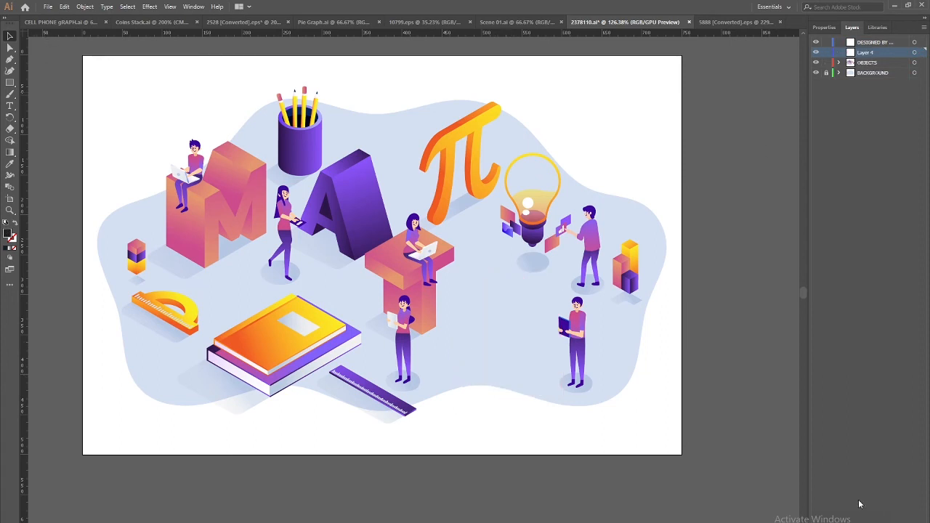
key(ctrl+f)
click(396, 272)
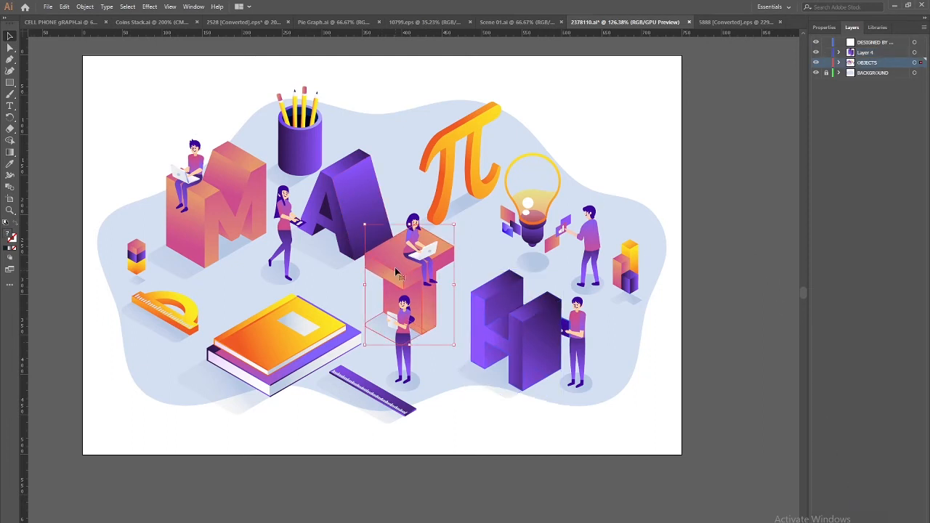
key(Delete)
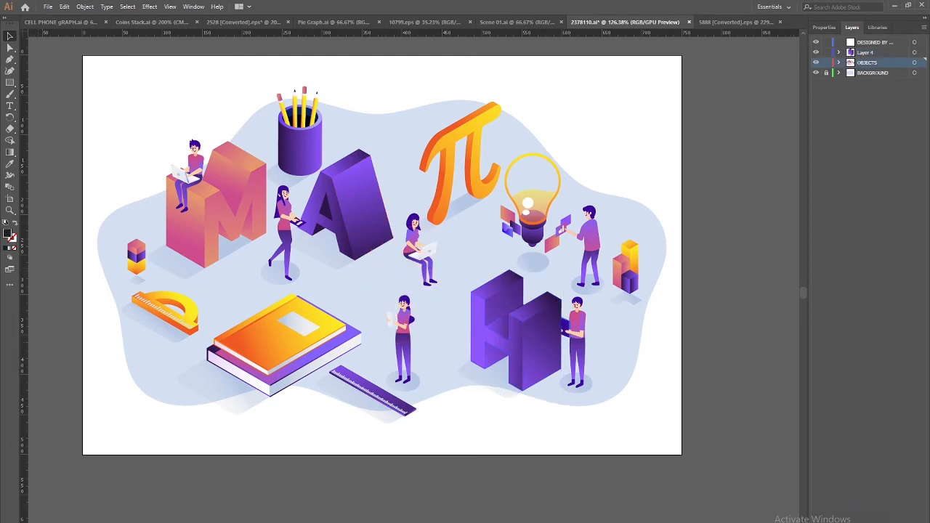
key(ctrl+l)
key(ctrl+f)
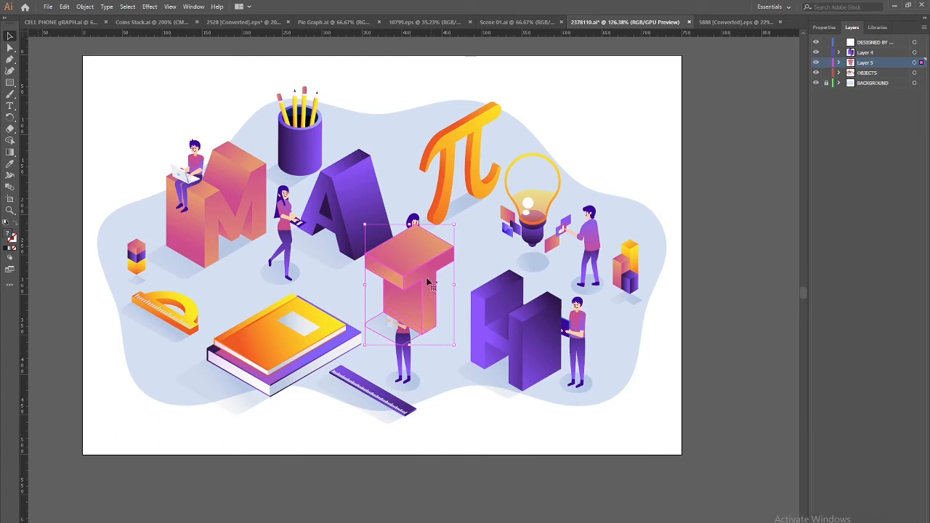
Move the purple A and pink M onto their own Layers 6 and 7
click(357, 192)
key(Delete)
key(ctrl+l)
key(ctrl+f)
click(211, 210)
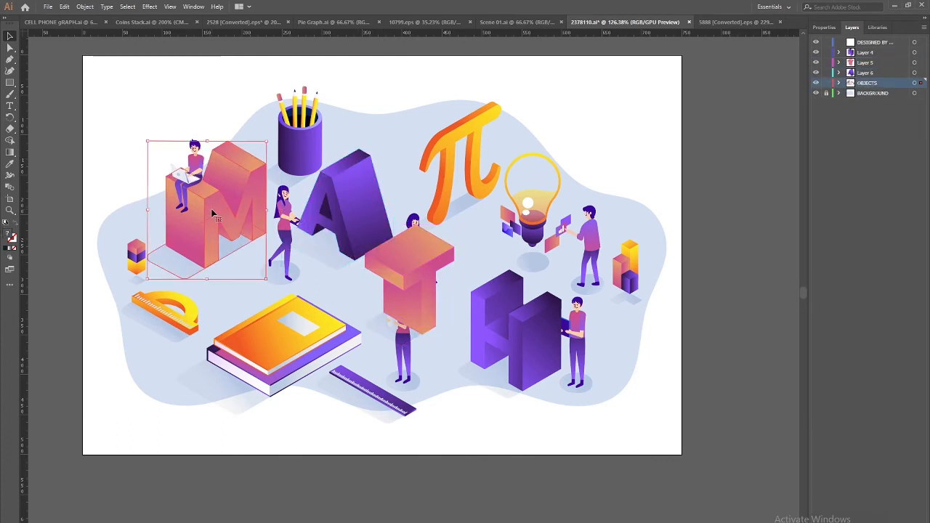
key(ctrl+x)
key(ctrl+l)
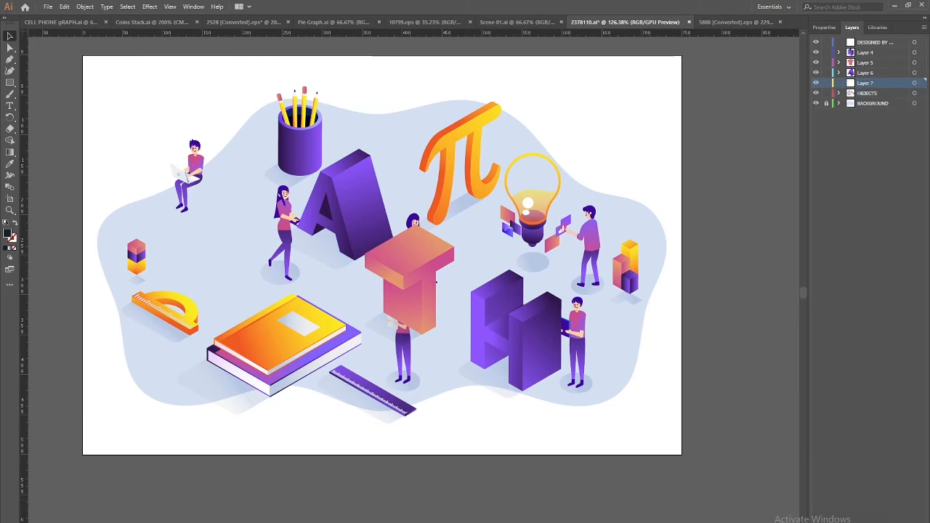
key(ctrl+f)
drag(205, 223, 155, 275)
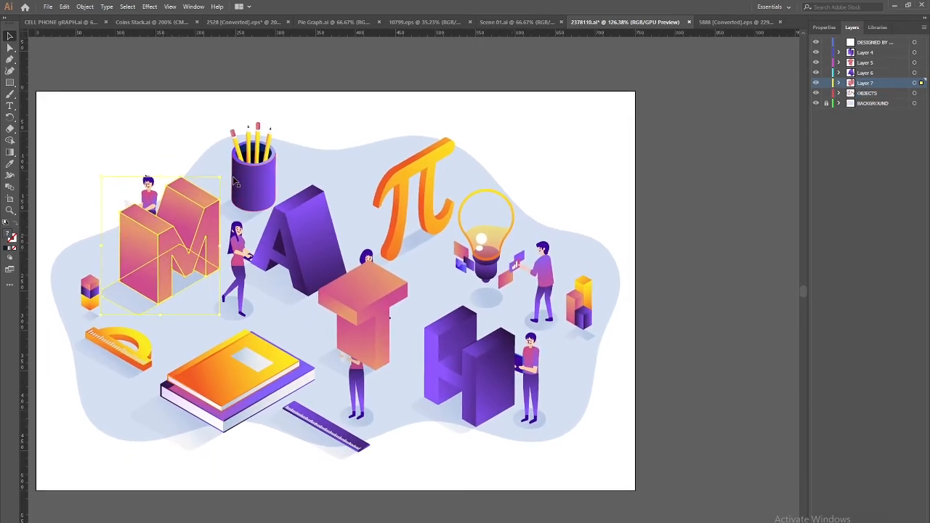
Move the pencil cup and the pi shape onto Layers 8 and 9
click(254, 169)
key(ctrl+x)
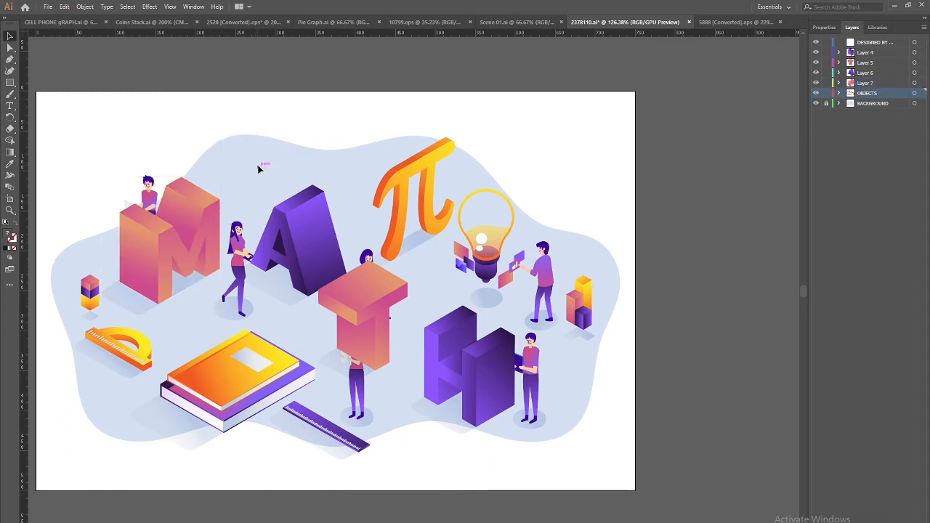
key(ctrl+l)
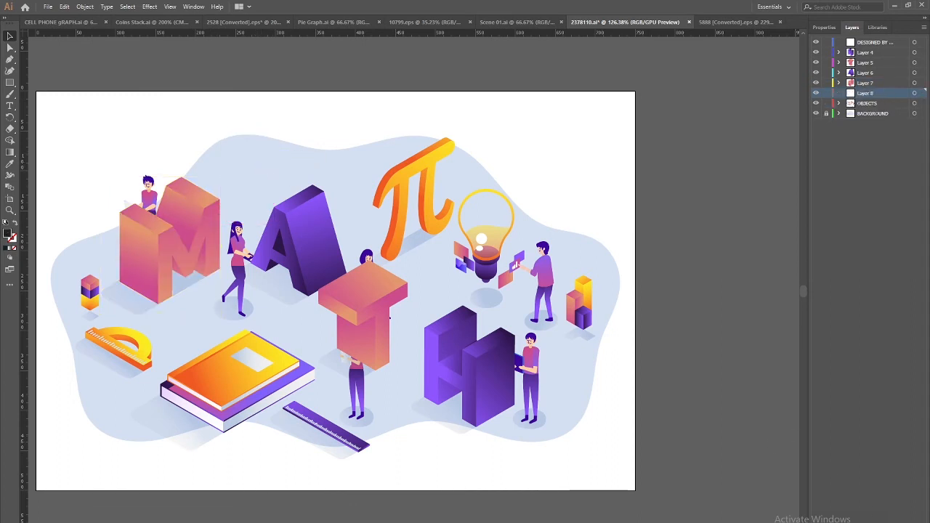
key(ctrl+f)
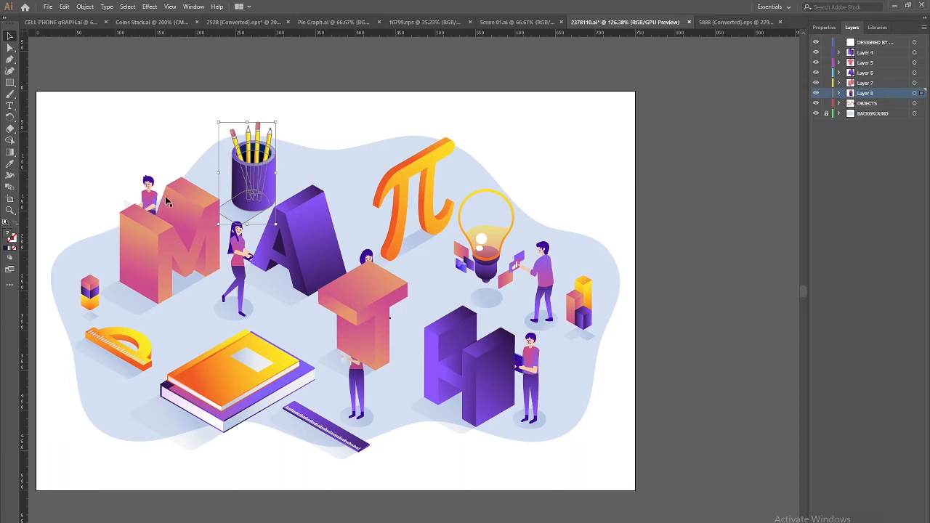
click(135, 118)
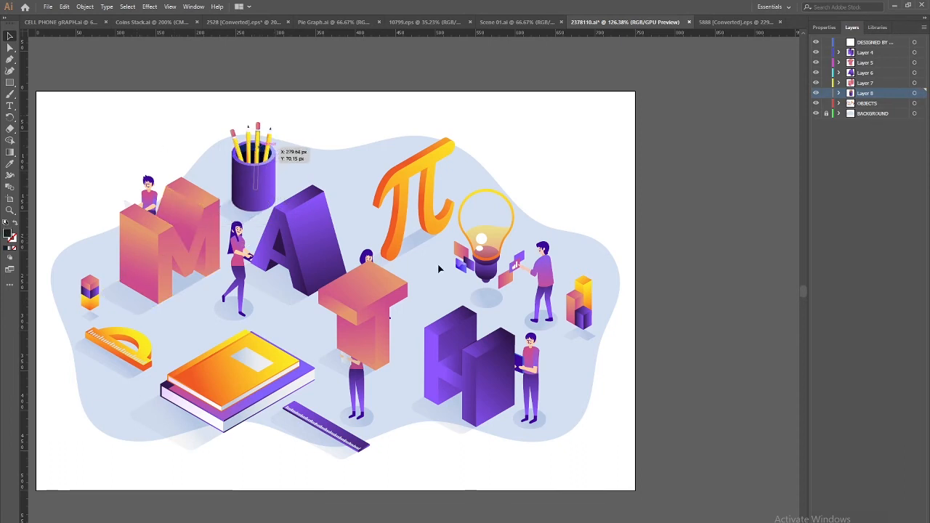
scroll(408, 250, up, 2)
click(372, 213)
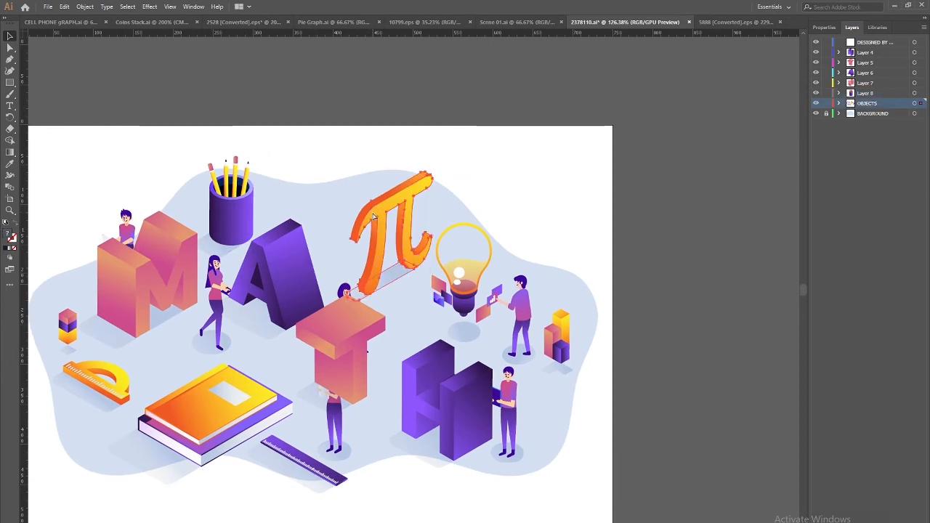
key(ctrl+x)
key(ctrl+l)
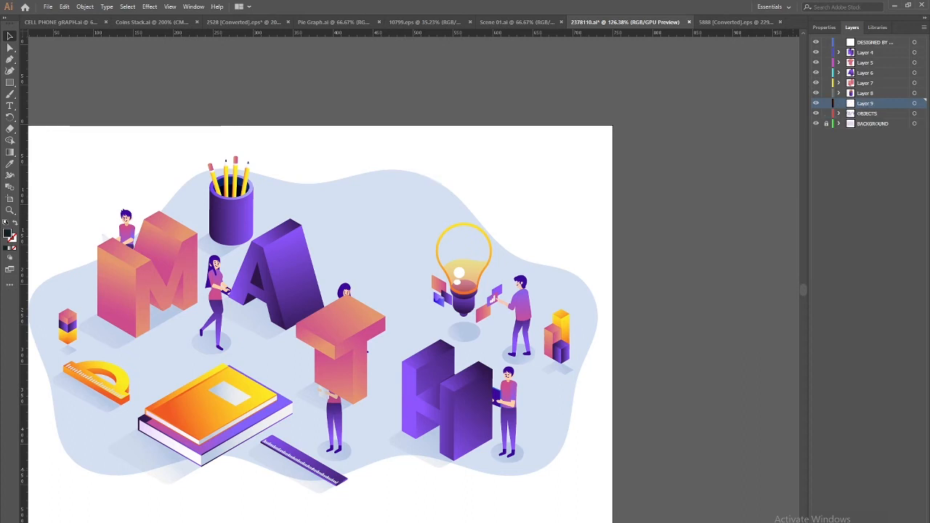
key(ctrl+f)
Move the light bulb and the bar chart of cubes onto Layers 10 and 11
click(469, 276)
key(Delete)
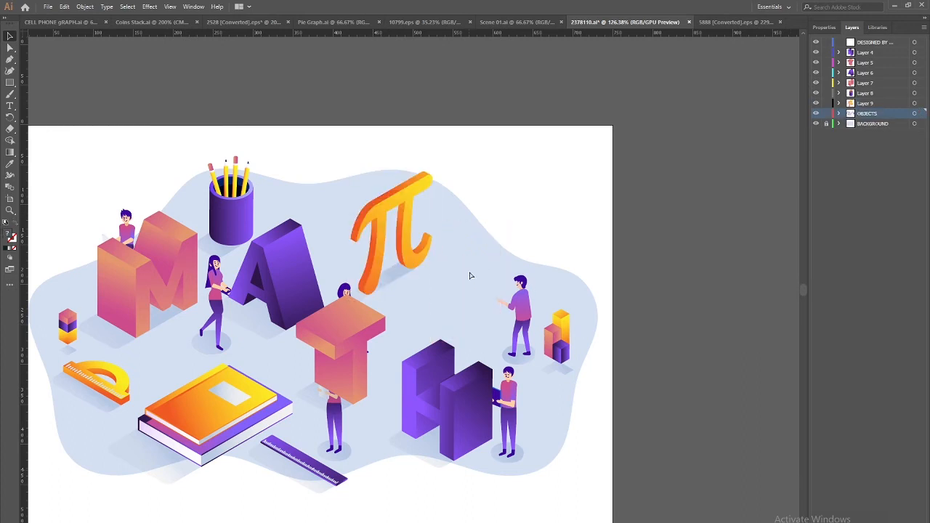
key(ctrl+l)
key(ctrl+f)
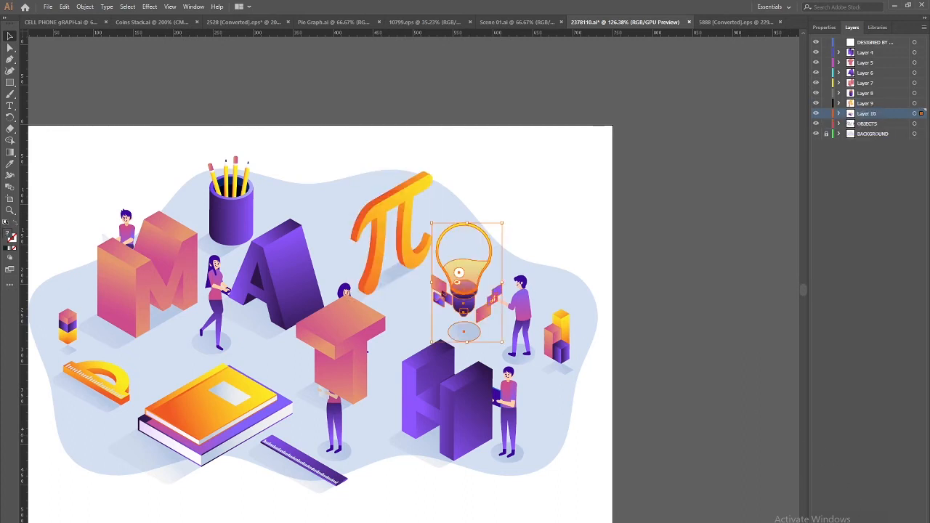
click(559, 347)
key(ctrl+x)
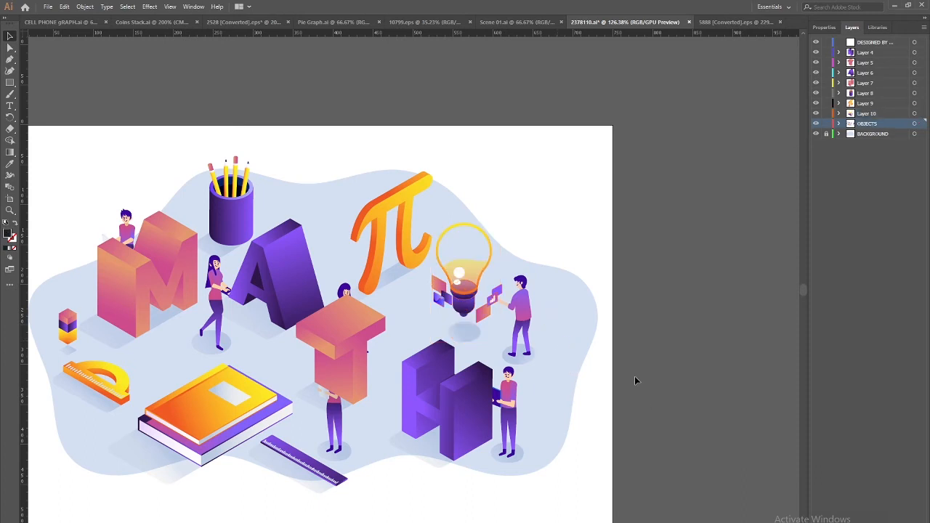
key(ctrl+l)
key(ctrl+f)
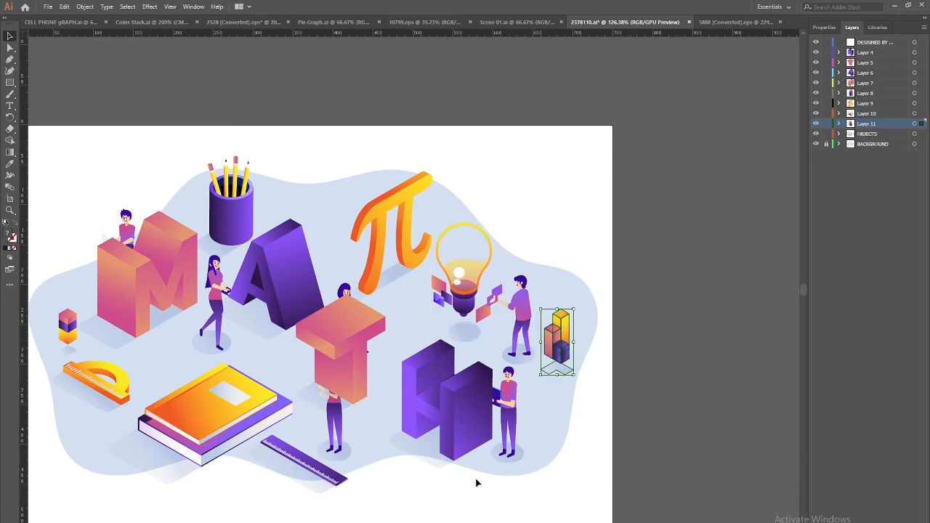
Move the ruler and the book onto Layers 12 and 13
click(300, 460)
key(ctrl+x)
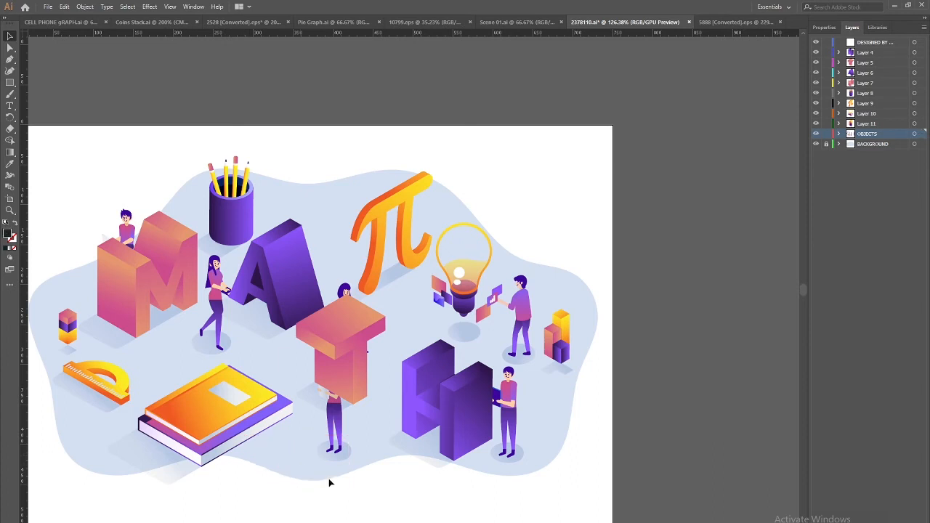
key(ctrl+l)
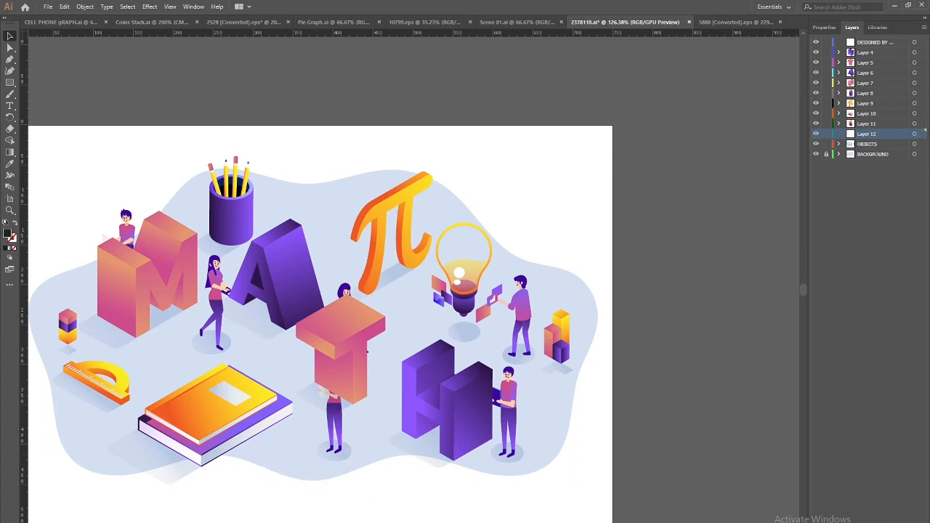
key(ctrl+f)
click(203, 417)
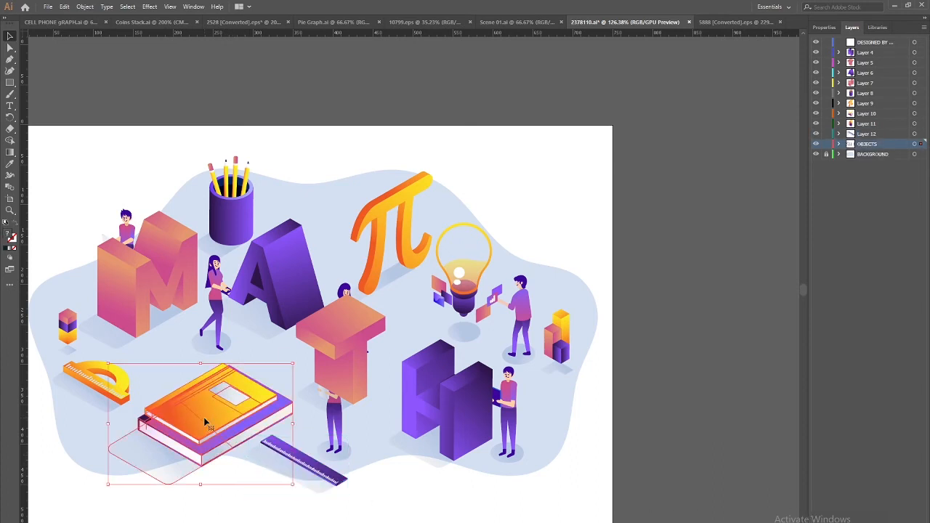
key(ctrl+x)
key(ctrl+l)
key(ctrl+f)
Move the protractor and the small cube stack onto Layers 14 and 15
click(82, 379)
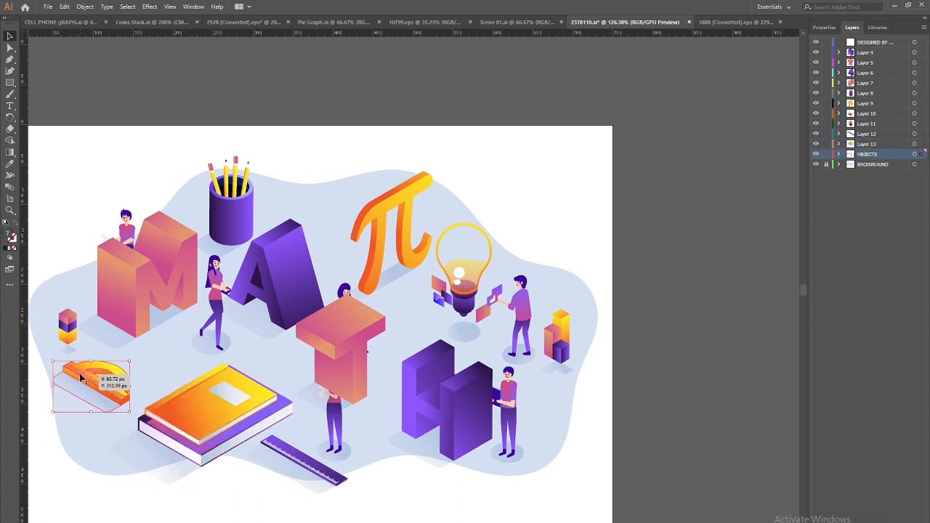
key(ctrl+x)
key(ctrl+l)
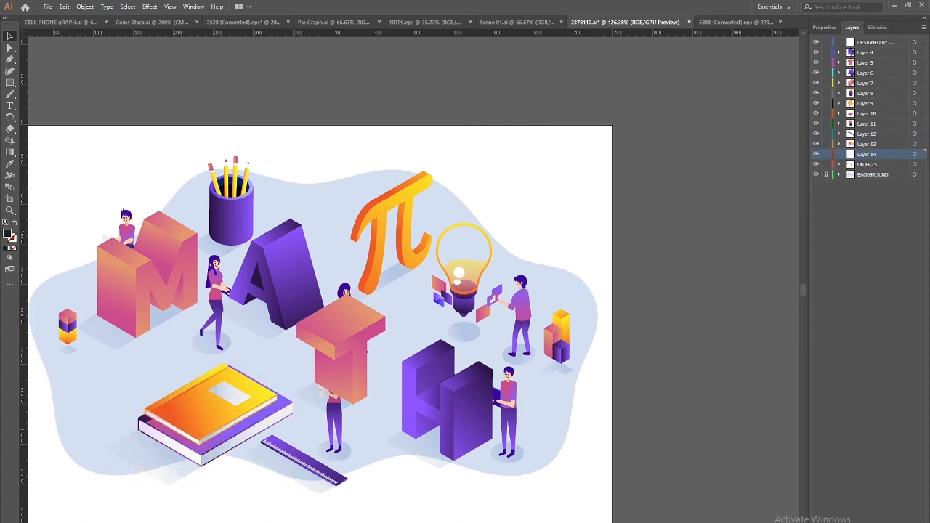
key(ctrl+f)
click(64, 323)
key(ctrl+x)
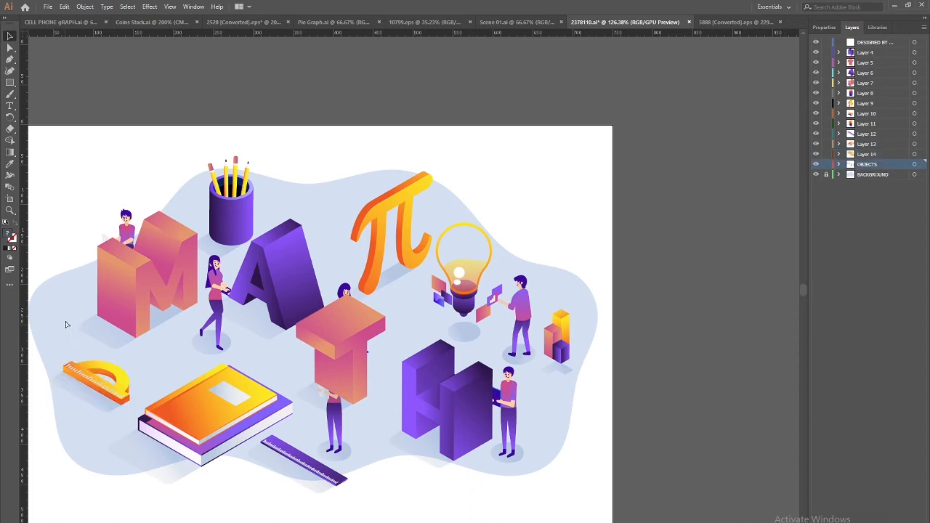
key(ctrl+l)
key(ctrl+f)
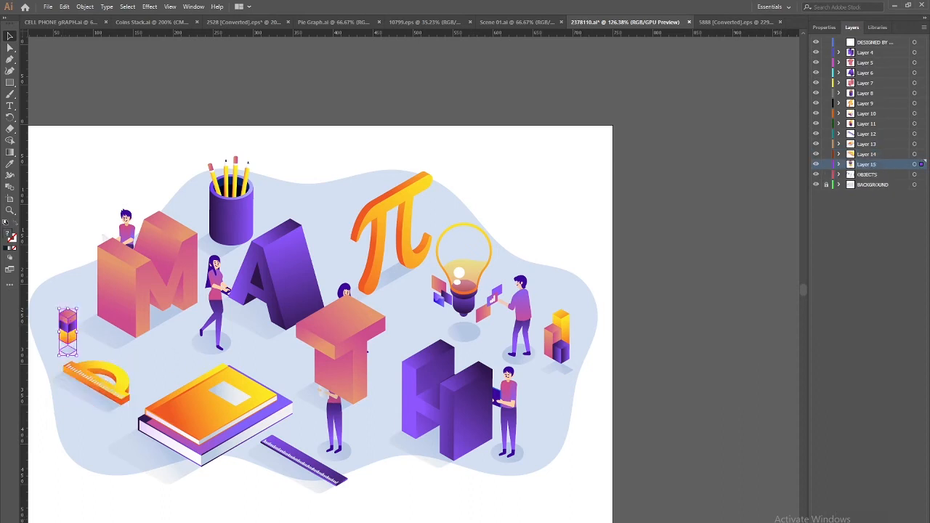
drag(271, 444, 193, 510)
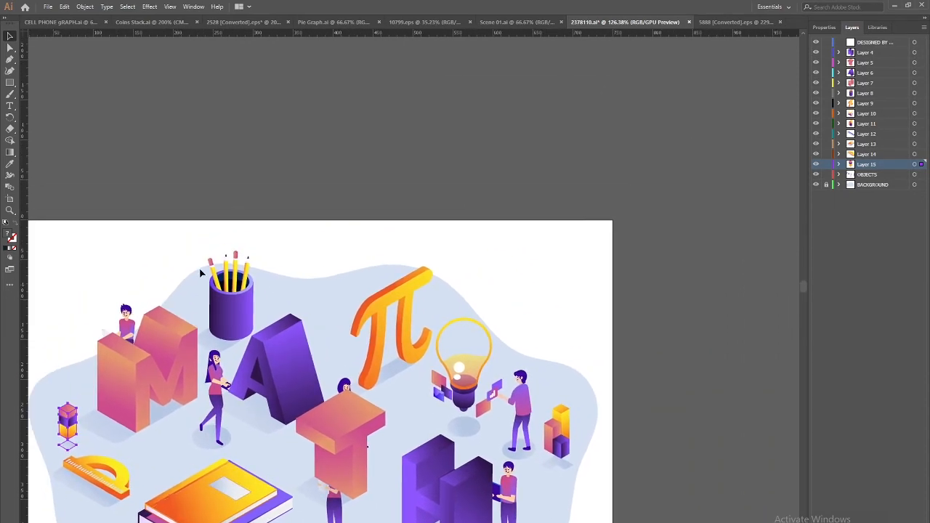
Zoom to 200% and move the walking girl onto Layer 16
key(ctrl+plus)
key(ctrl+plus)
drag(443, 245, 103, 424)
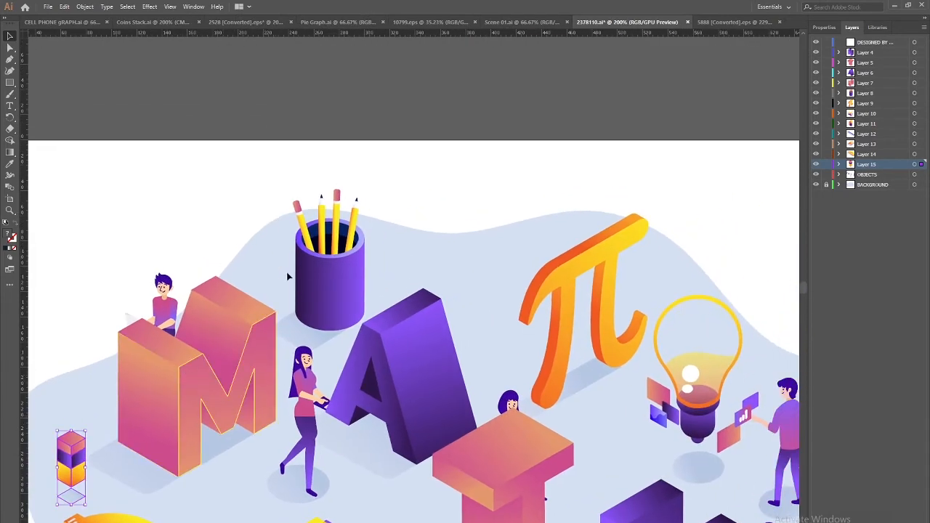
click(308, 226)
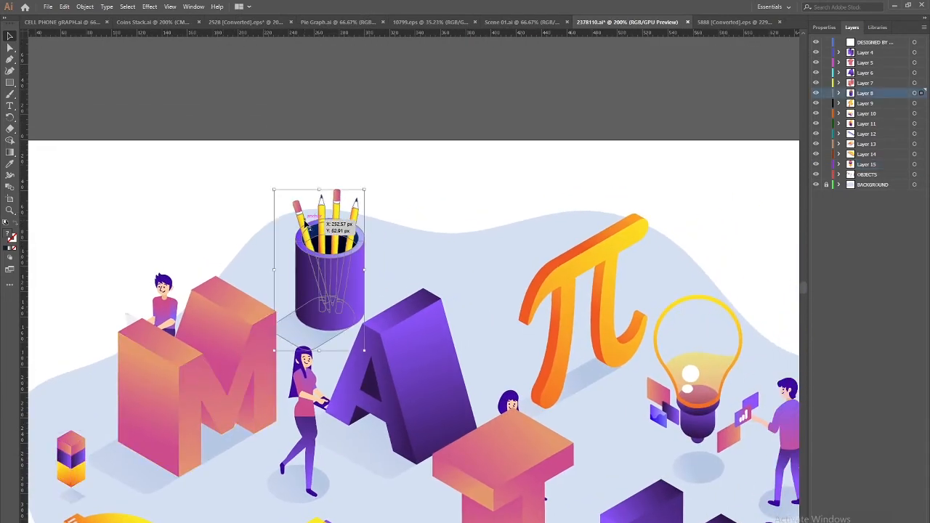
scroll(284, 286, down, 2)
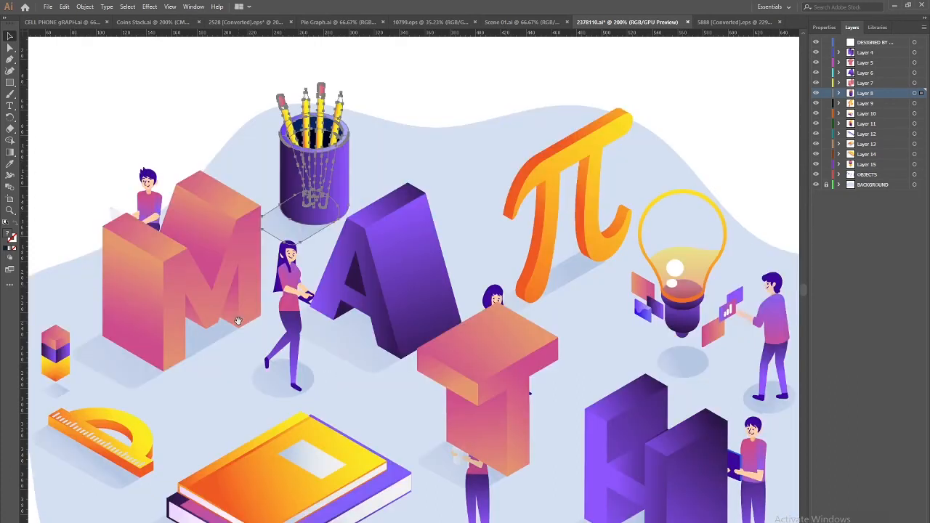
scroll(247, 320, up, 1)
click(302, 349)
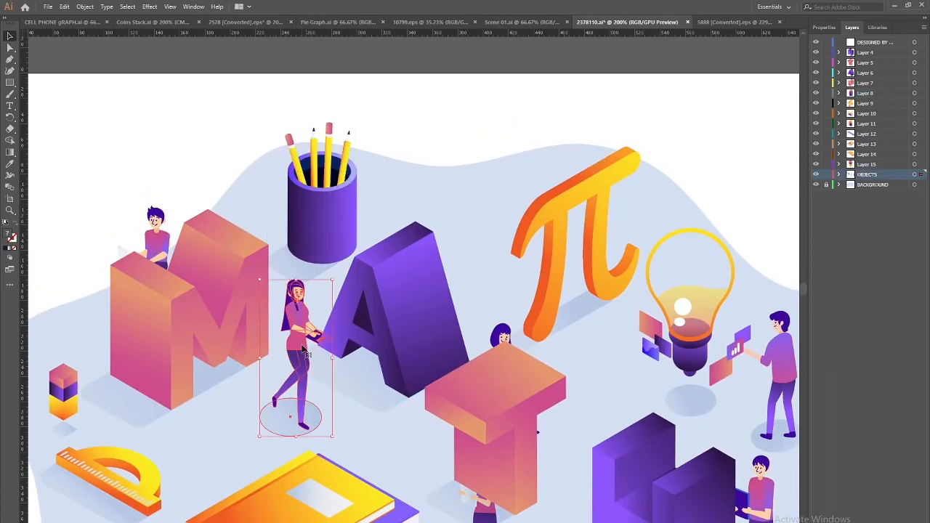
key(ctrl+x)
key(ctrl+l)
key(ctrl+f)
Move the boy sitting on the M onto Layer 17, placed just below DESIGNED BY
click(100, 162)
click(155, 249)
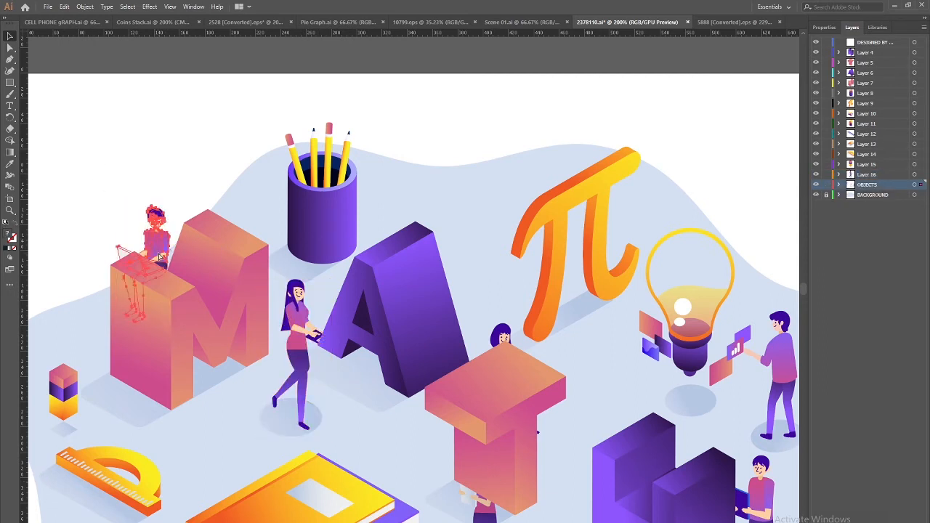
key(ctrl+x)
key(ctrl+l)
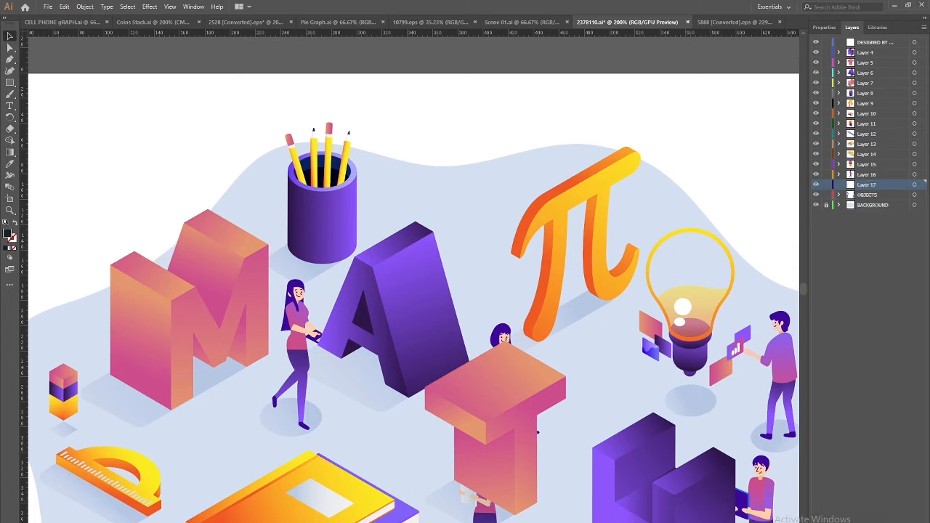
key(ctrl+f)
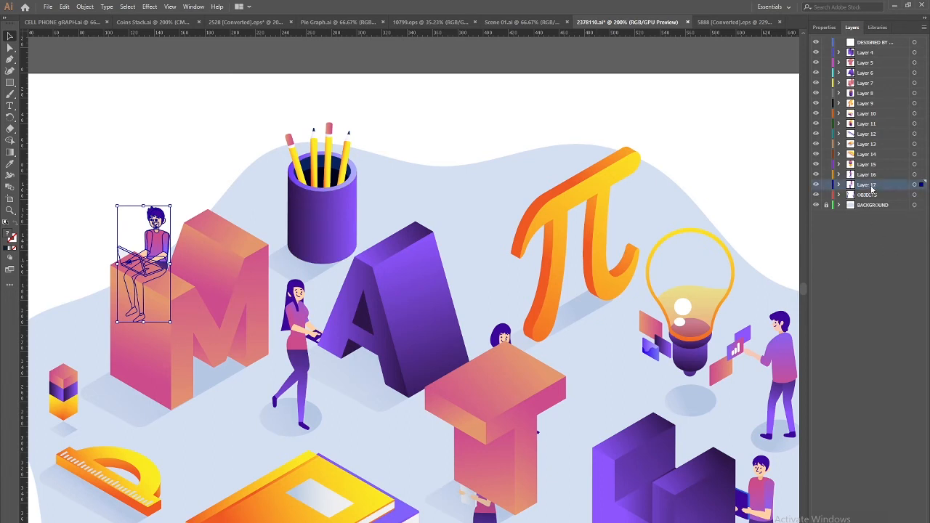
click(868, 53)
drag(870, 53, 869, 51)
Move the seated girl on the T onto Layer 18, stacked below Layer 17
click(181, 148)
drag(501, 340, 504, 344)
key(ctrl+x)
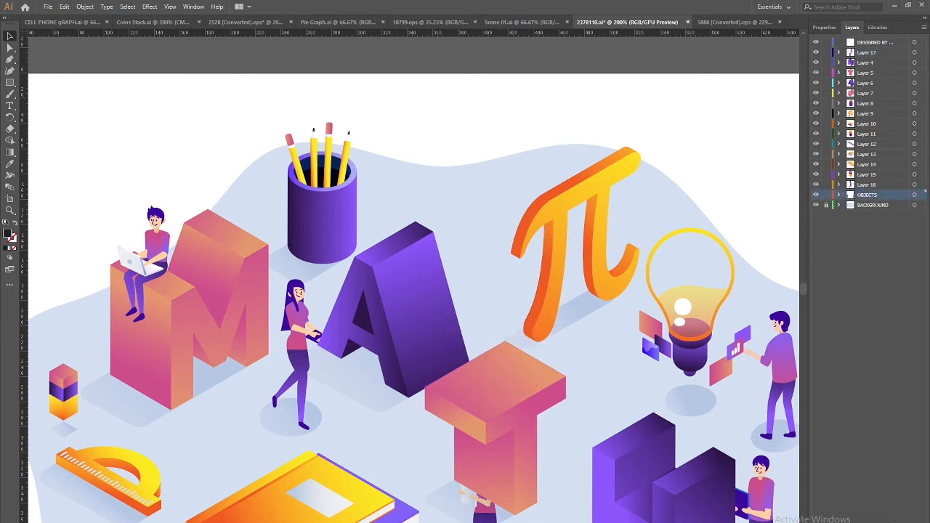
key(ctrl+l)
key(ctrl+shift+v)
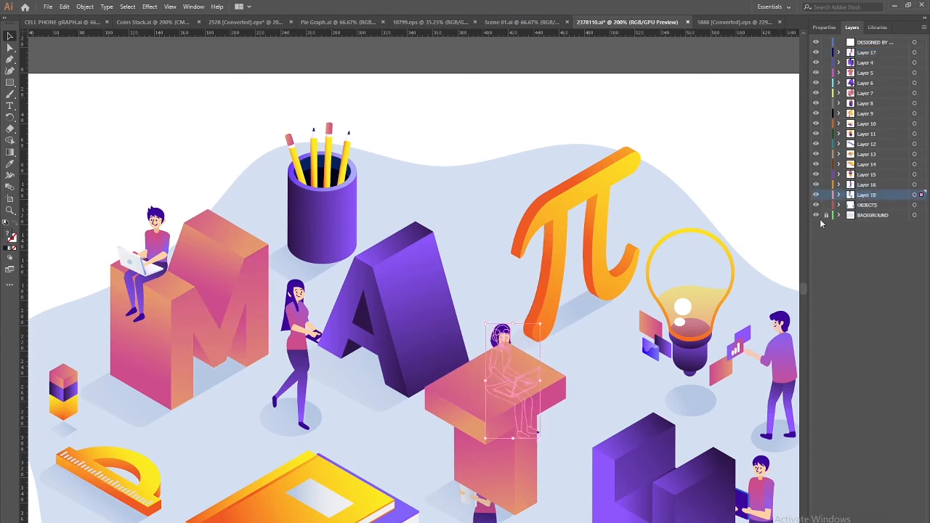
drag(867, 198, 872, 58)
drag(601, 266, 442, 140)
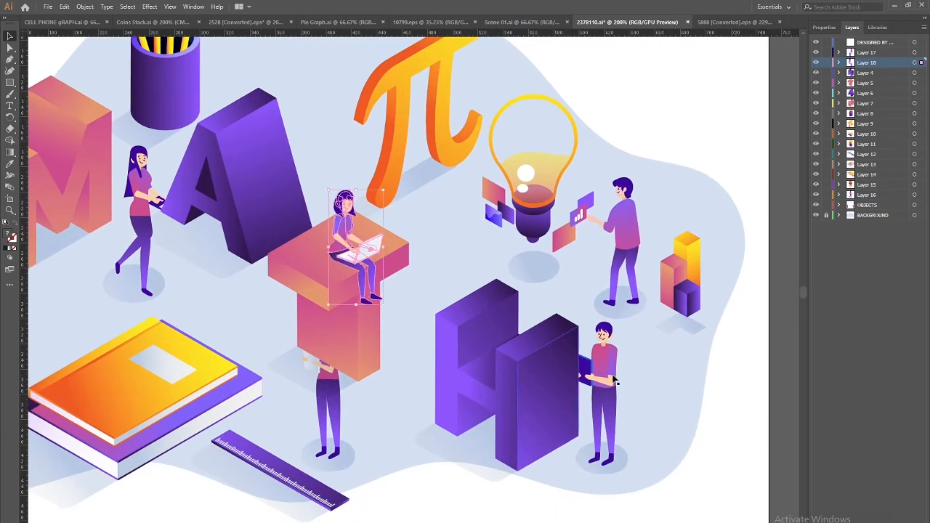
Move the standing boy beside the H onto Layer 19, stacked between Layer 18 and Layer 4
click(614, 411)
key(Delete)
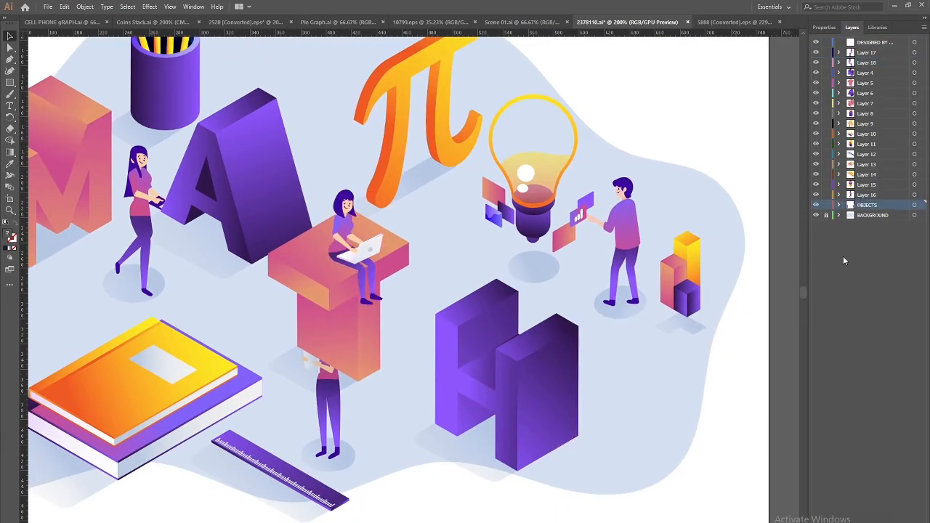
key(ctrl+l)
key(ctrl+f)
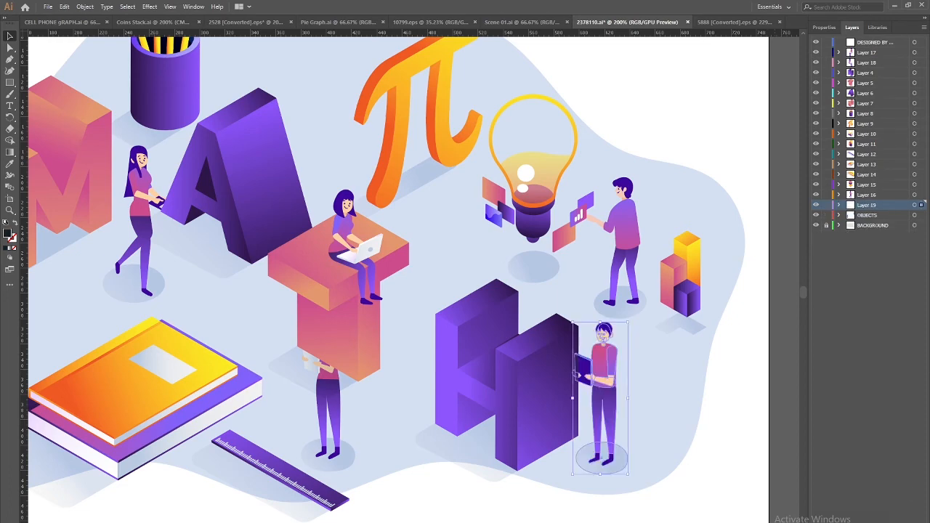
drag(869, 209, 874, 72)
Move the man beside the light bulb onto Layer 20, stacked between Layer 19 and Layer 4
click(619, 239)
key(ctrl+x)
key(ctrl+l)
key(ctrl+f)
drag(863, 221, 870, 83)
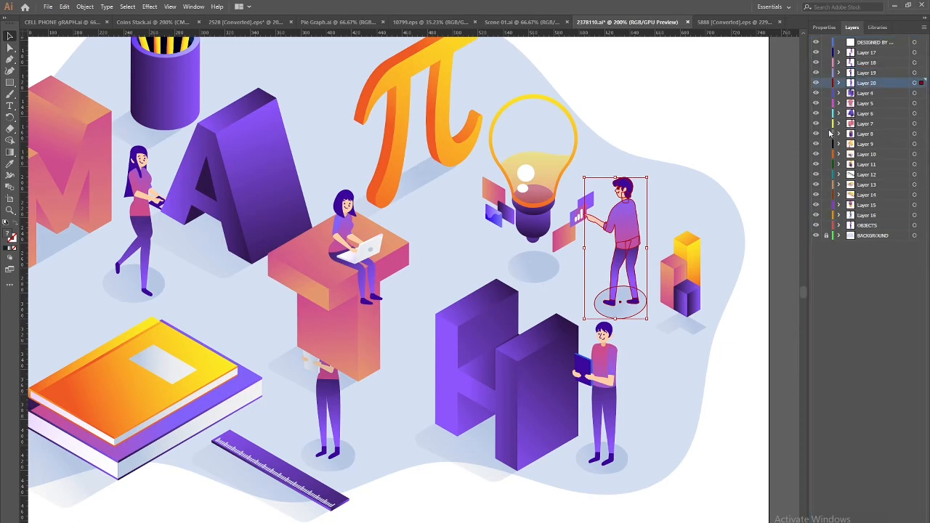
Move the standing woman under the pink block onto Layer 21, stacked just below Layer 20
drag(612, 320, 688, 201)
click(407, 240)
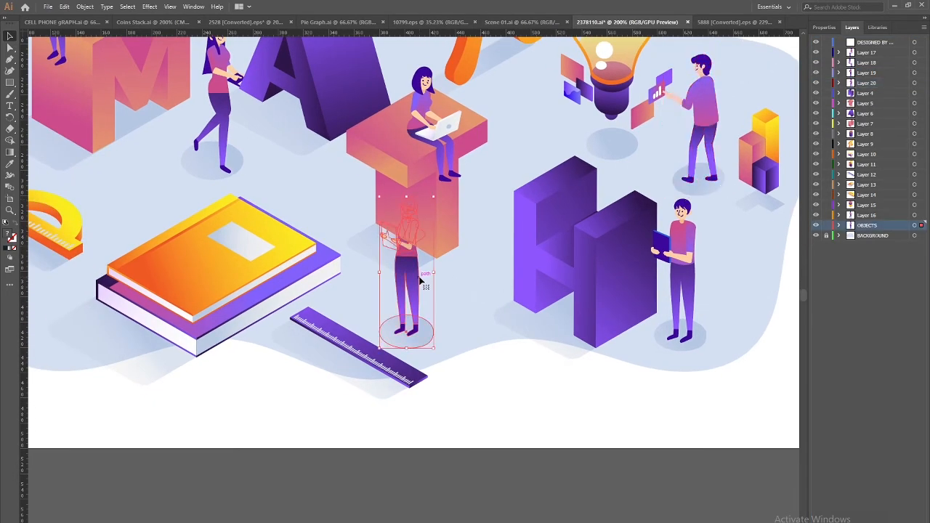
key(Delete)
key(ctrl+l)
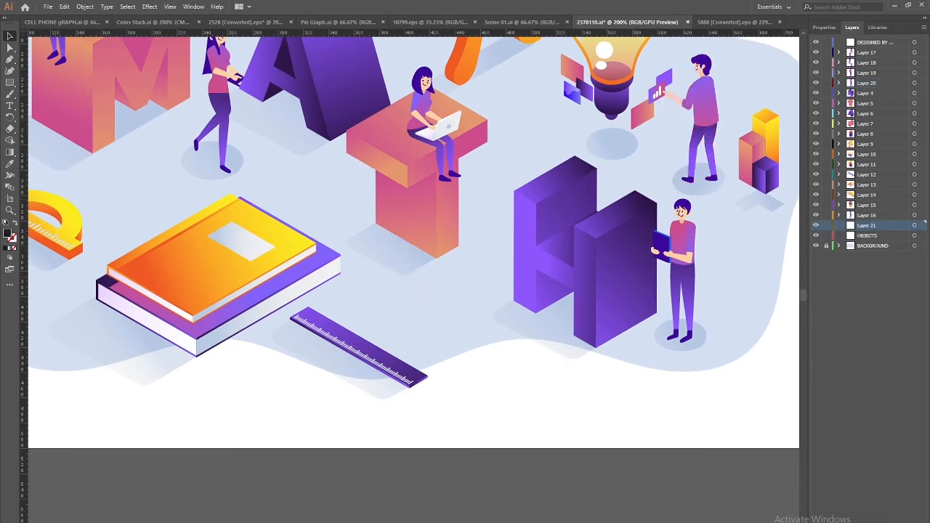
key(ctrl+f)
drag(872, 226, 869, 90)
drag(306, 321, 316, 461)
drag(255, 364, 363, 239)
click(311, 329)
Pull the orange top book out of the book group onto its own Layer 22
double_click(311, 329)
double_click(315, 328)
click(315, 328)
key(Delete)
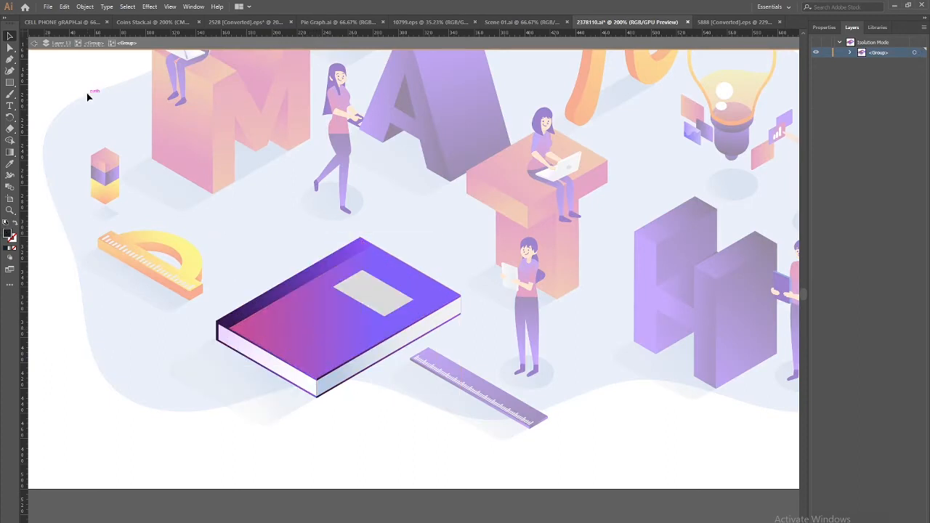
click(33, 44)
click(33, 44)
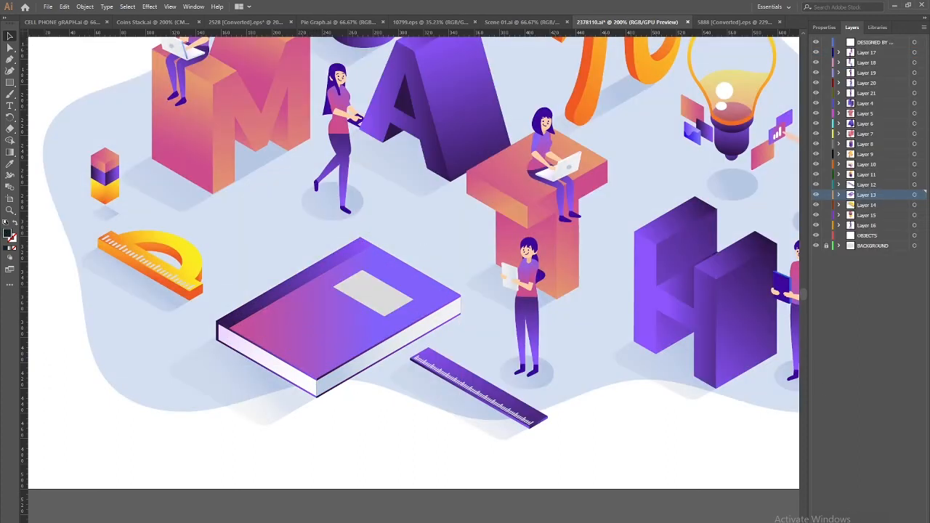
key(ctrl+l)
key(ctrl+f)
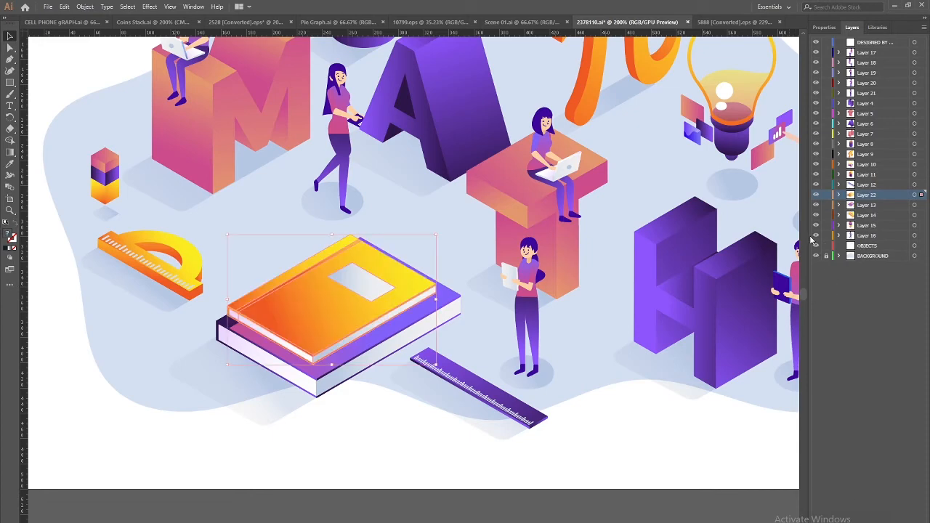
Delete the shadows beneath the book and the protractor
drag(171, 310, 201, 388)
click(197, 351)
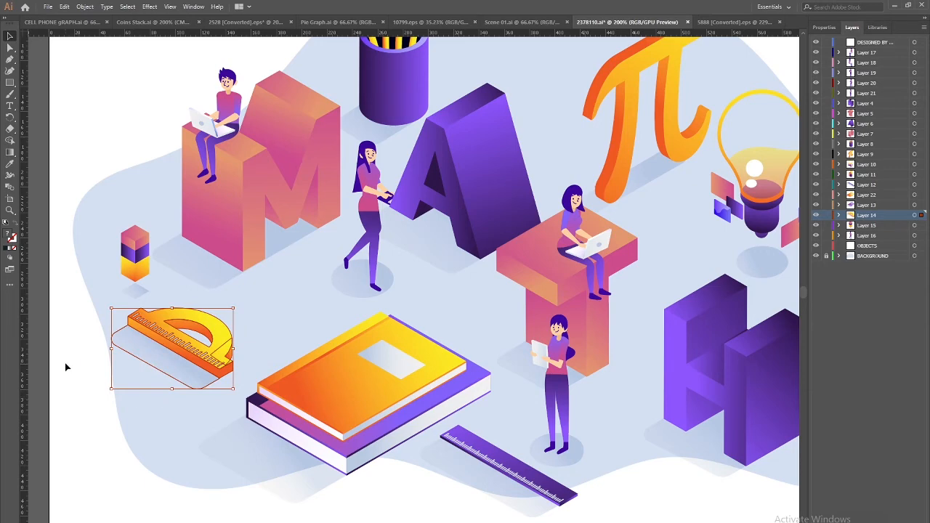
double_click(298, 483)
key(Delete)
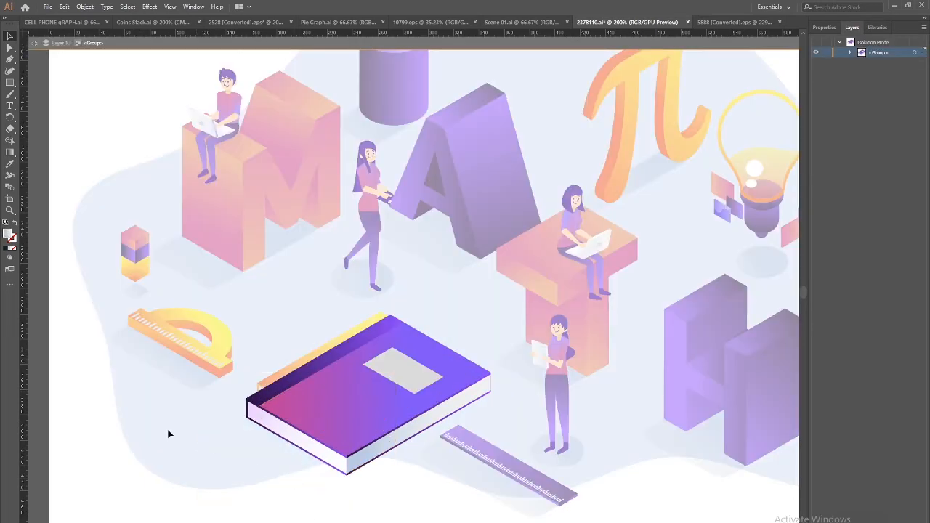
click(37, 43)
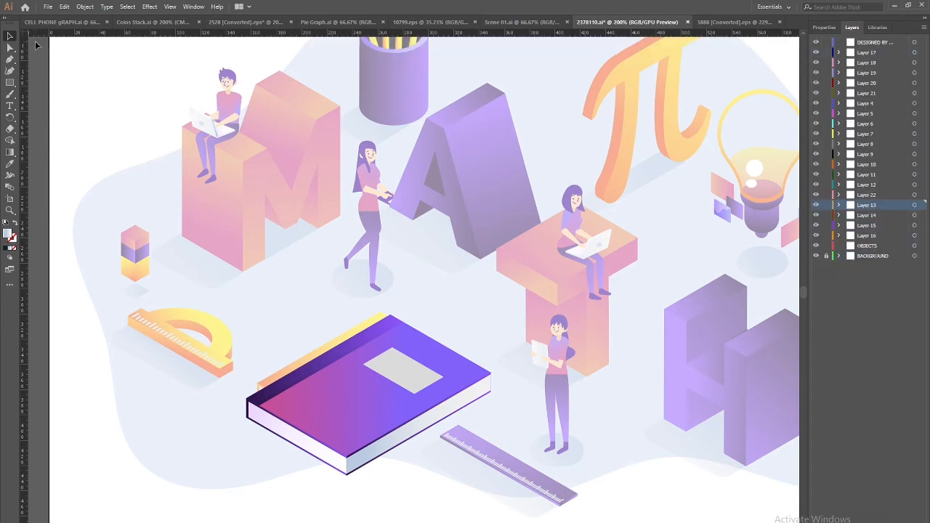
click(167, 372)
double_click(168, 372)
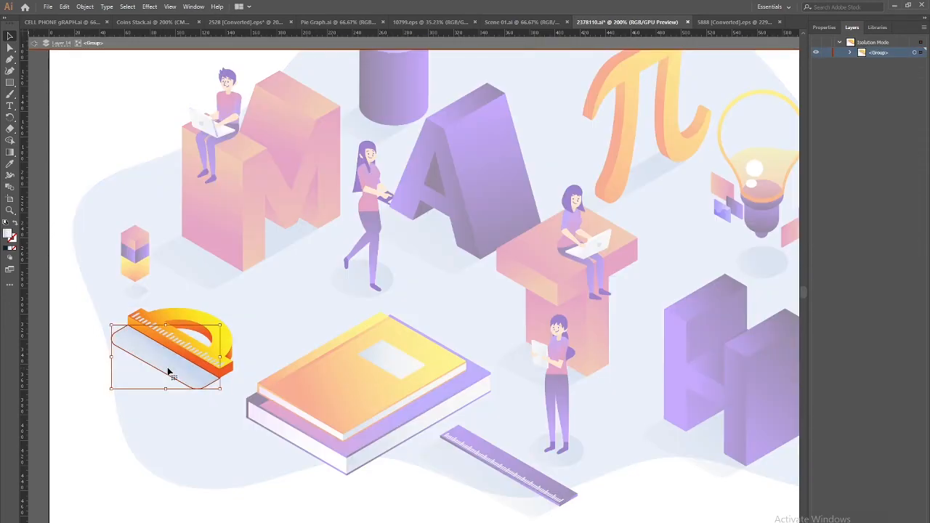
key(Delete)
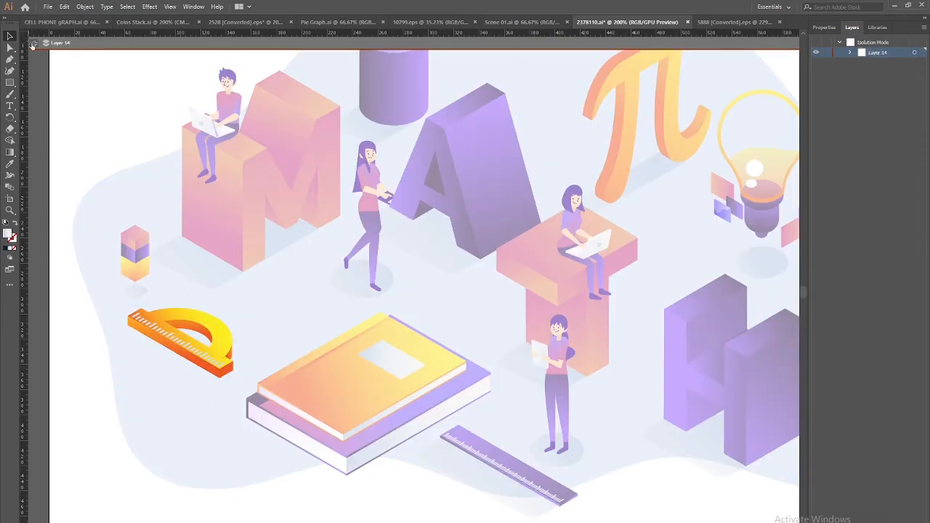
click(33, 43)
Delete the shadow under the small cube stack
click(137, 289)
double_click(136, 291)
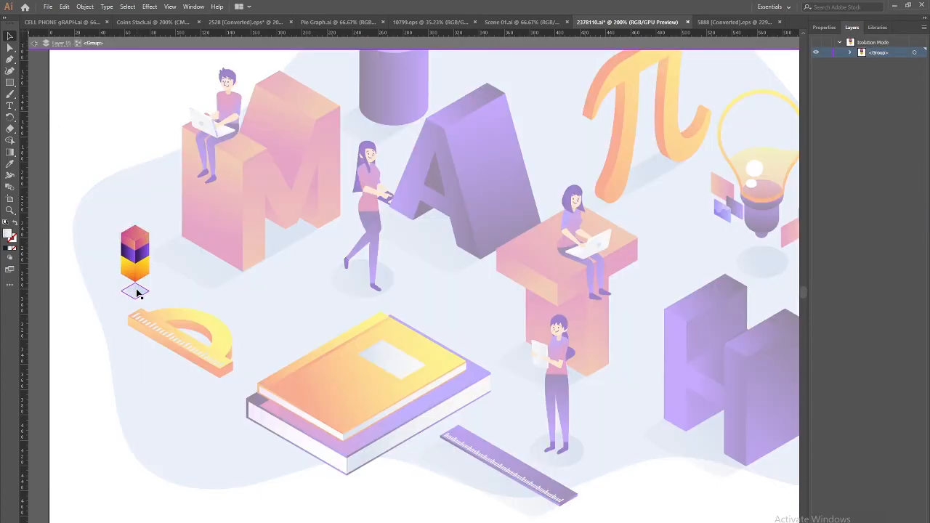
key(Delete)
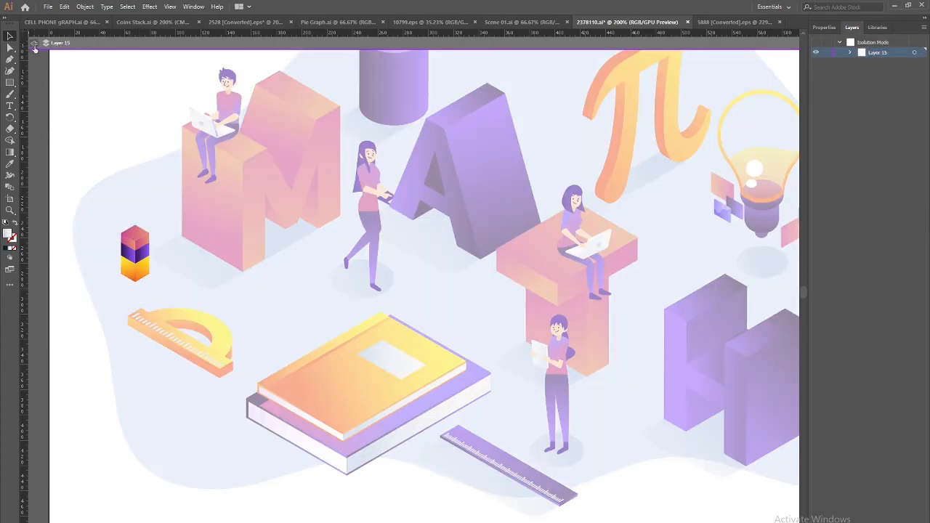
click(33, 43)
click(141, 269)
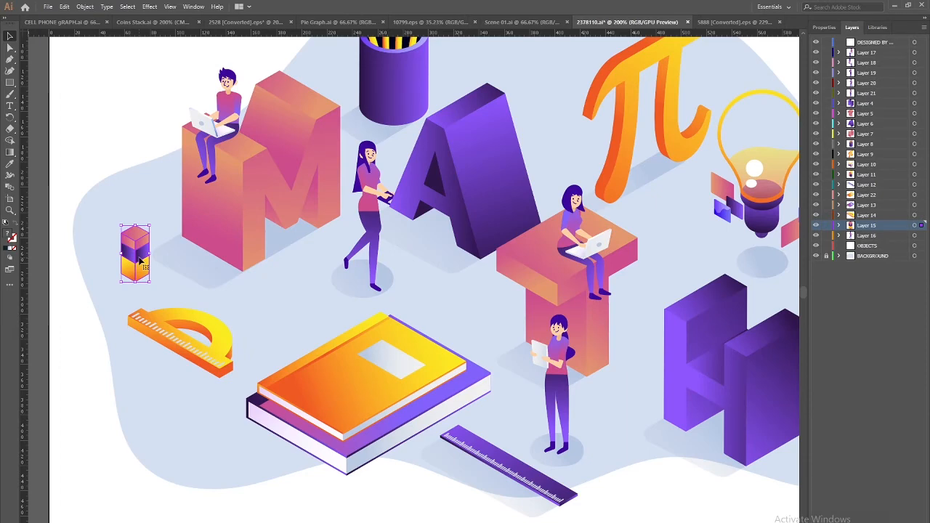
right_click(141, 263)
click(120, 335)
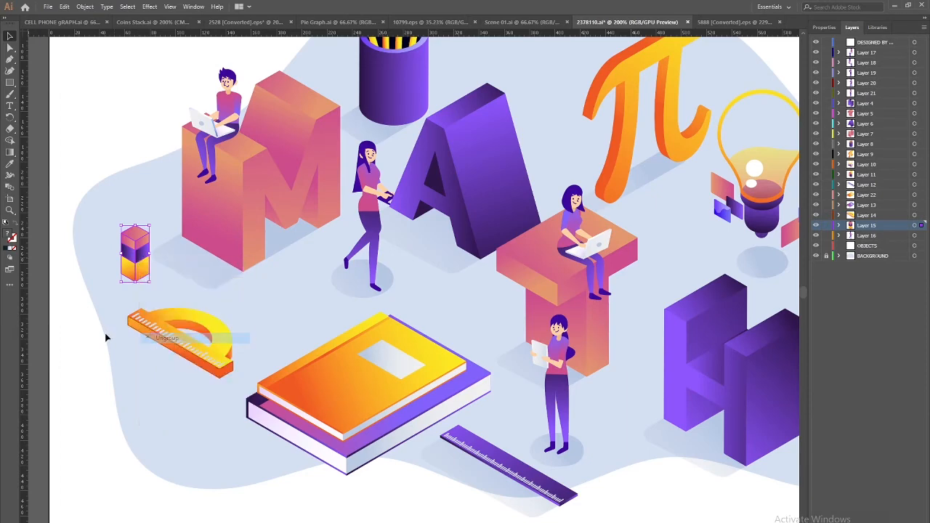
Move the cube stack's purple middle section onto new Layer 23
double_click(141, 256)
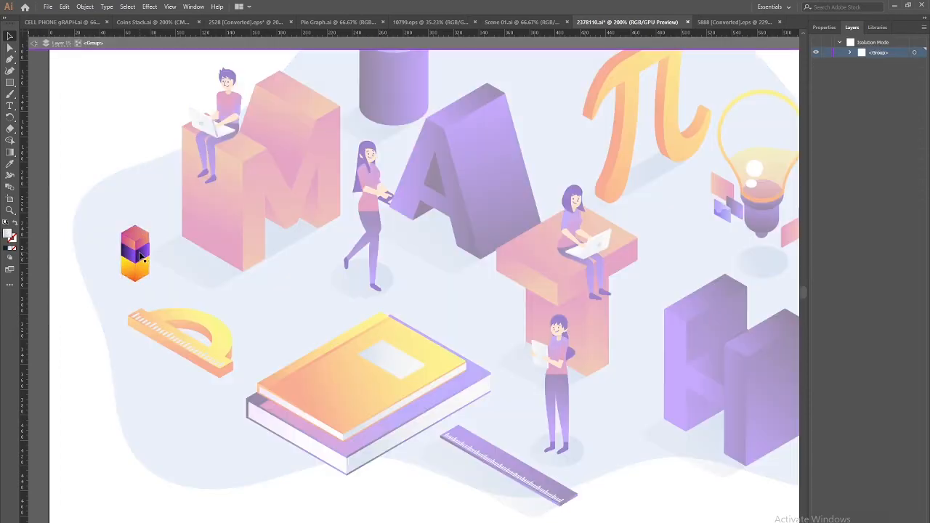
double_click(141, 255)
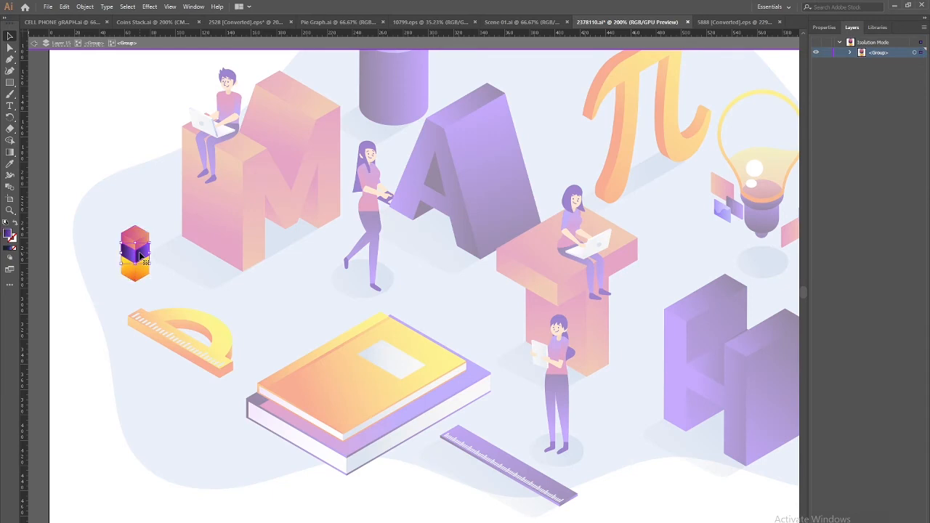
key(Delete)
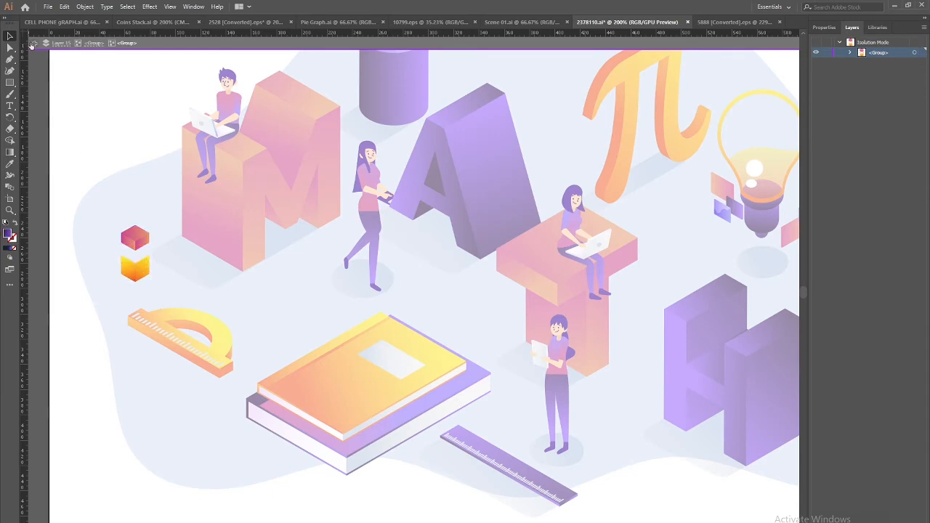
key(Escape)
key(Escape)
key(ctrl+l)
key(ctrl+f)
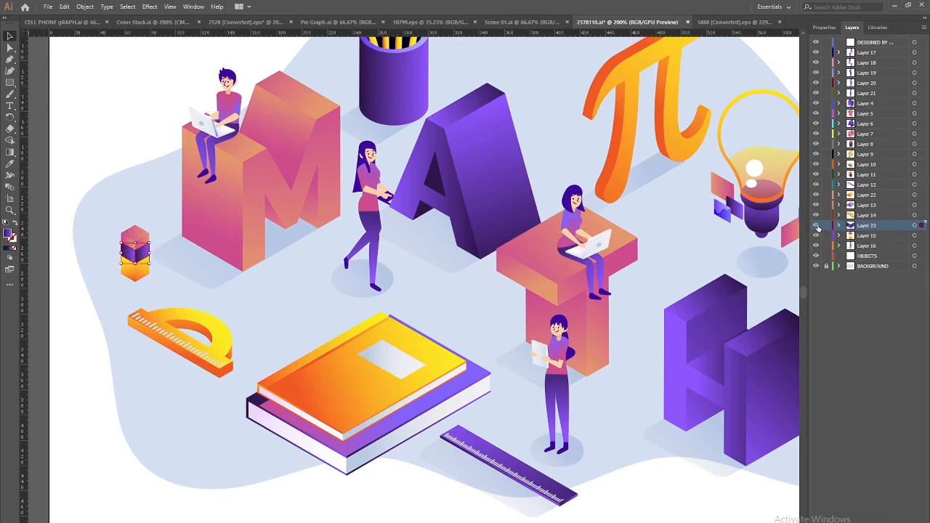
Move the pink top cube of the stack onto new Layer 24
click(137, 247)
double_click(136, 242)
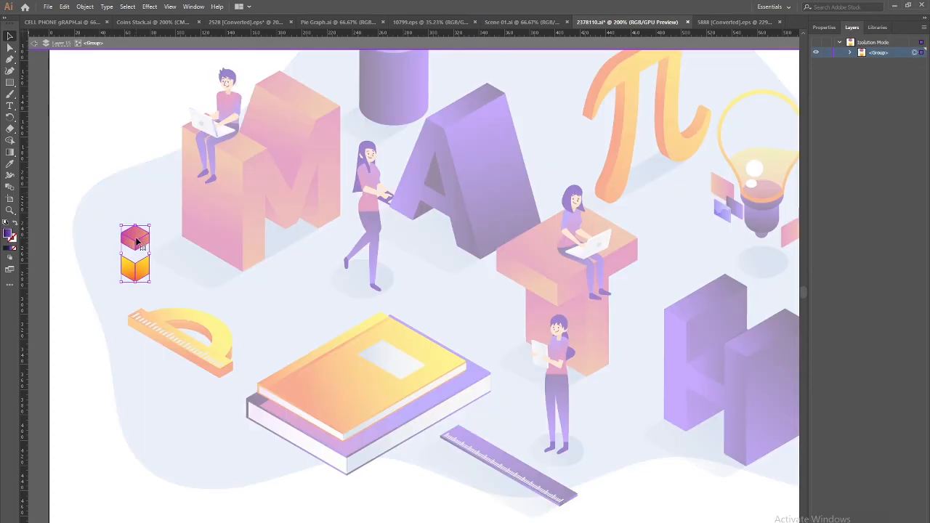
double_click(143, 238)
click(142, 239)
key(Delete)
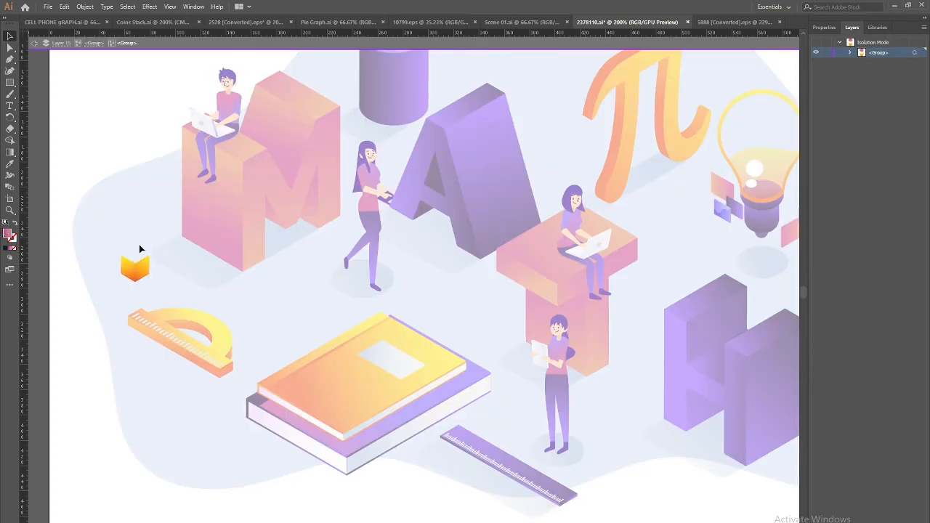
click(34, 43)
click(34, 43)
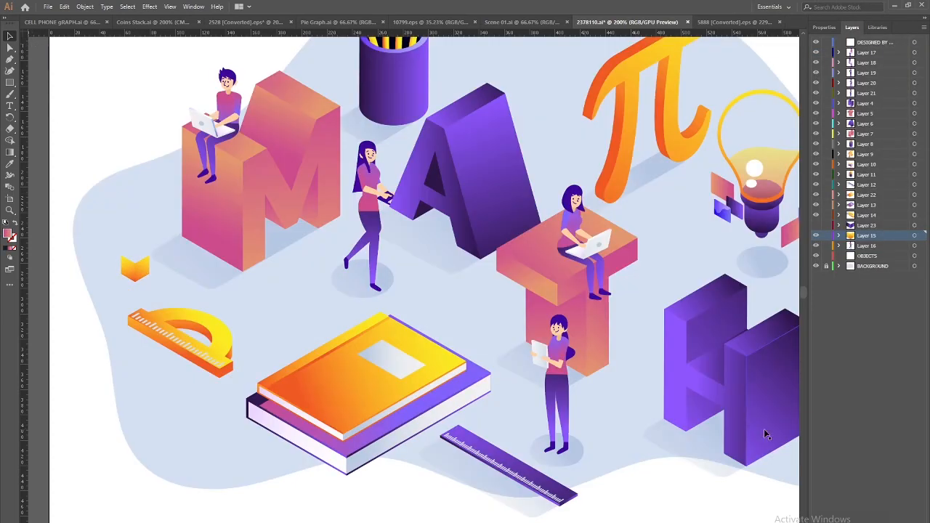
key(ctrl+l)
key(ctrl+f)
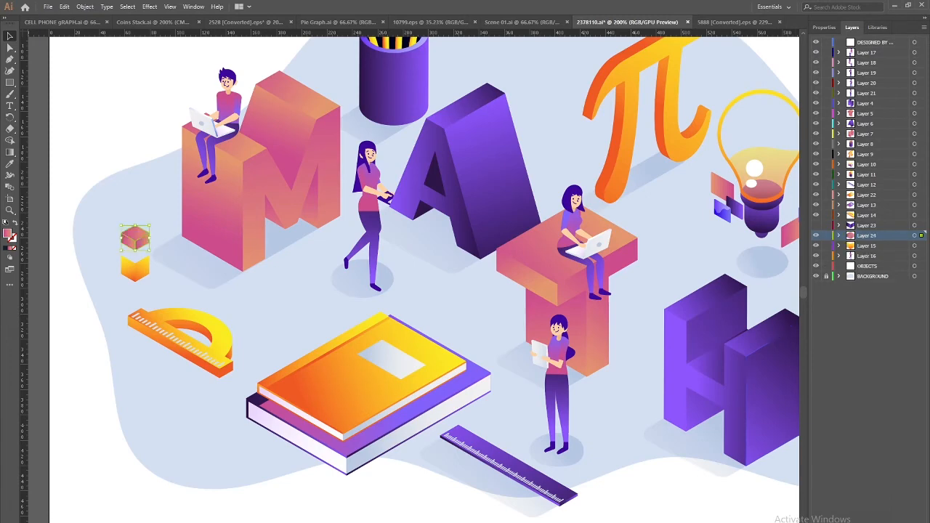
Put Layer 24 above Layer 23, hide it, and make Layer 23 the working layer
click(815, 238)
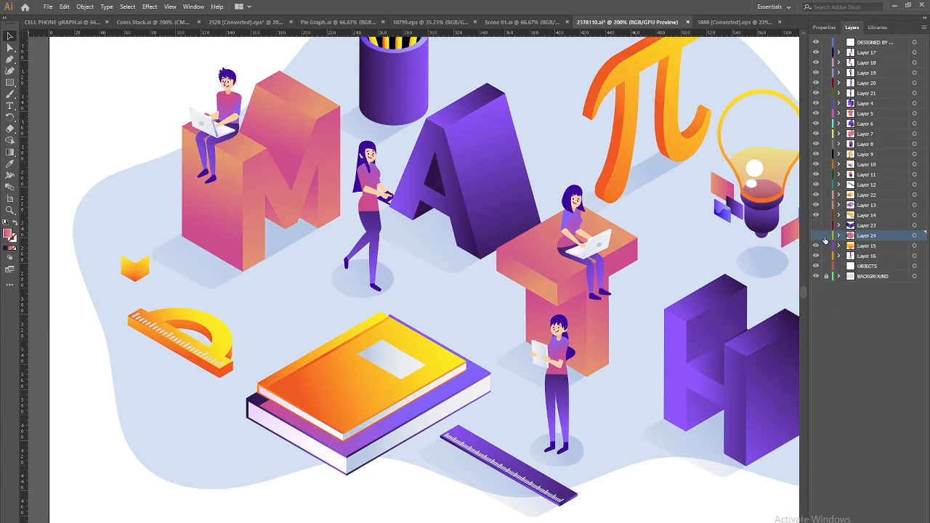
click(815, 236)
drag(877, 236, 872, 225)
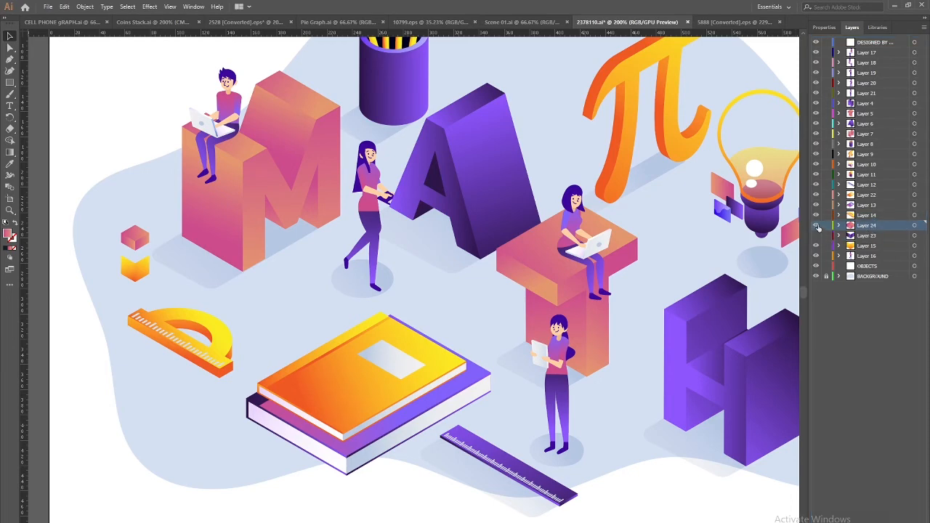
click(815, 226)
click(815, 237)
click(872, 236)
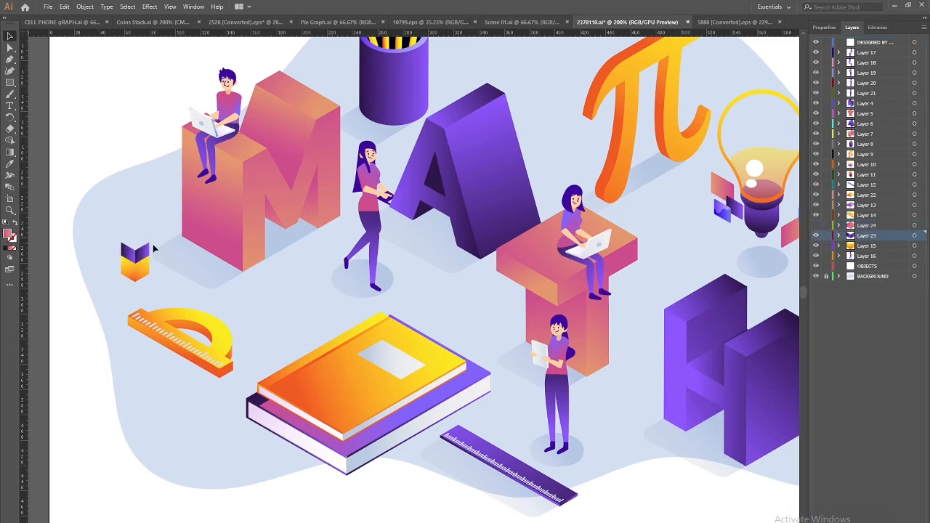
key(ctrl+plus)
key(ctrl+plus)
drag(200, 331, 426, 498)
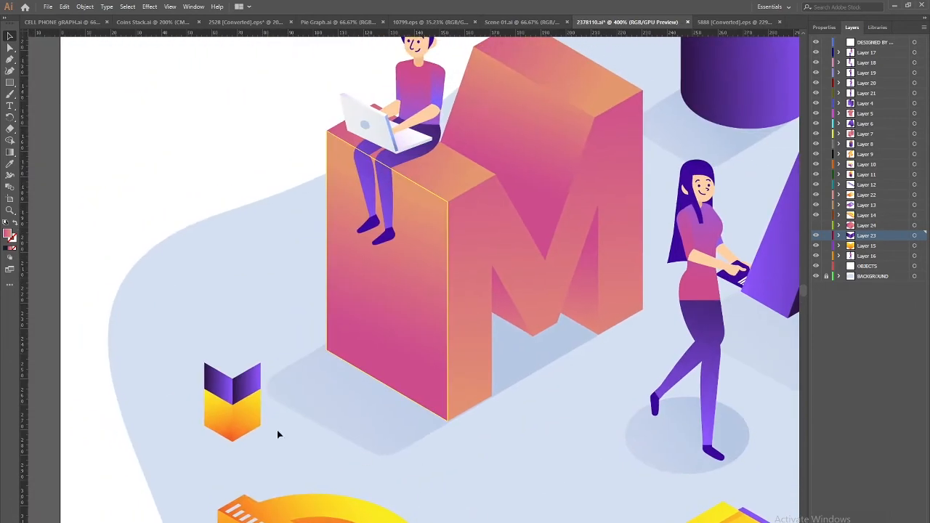
Draw a four-corner top face on the cube with the Pen tool and sample the side's purple gradient onto it
click(11, 60)
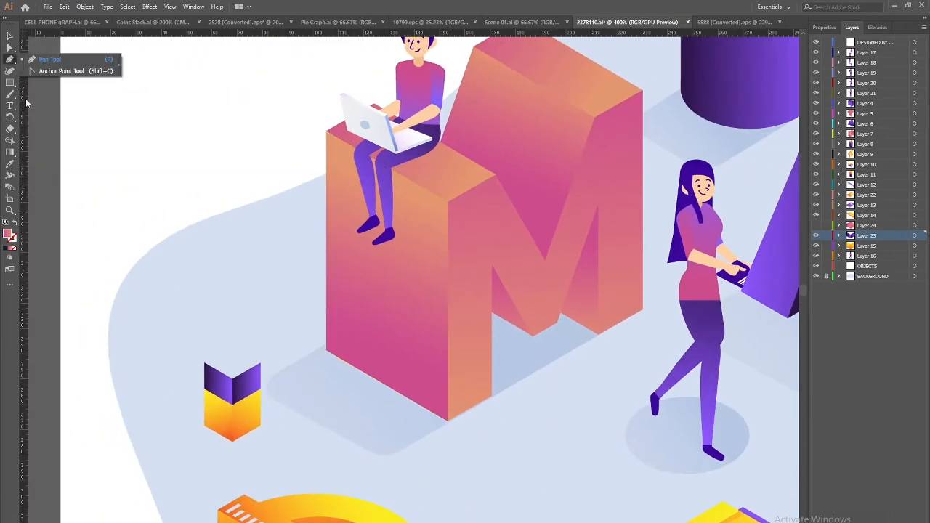
click(261, 363)
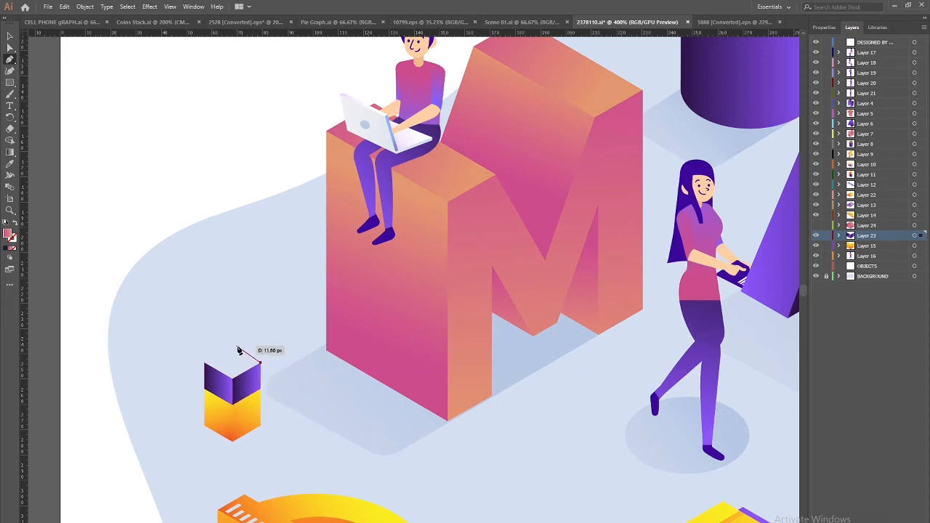
click(238, 350)
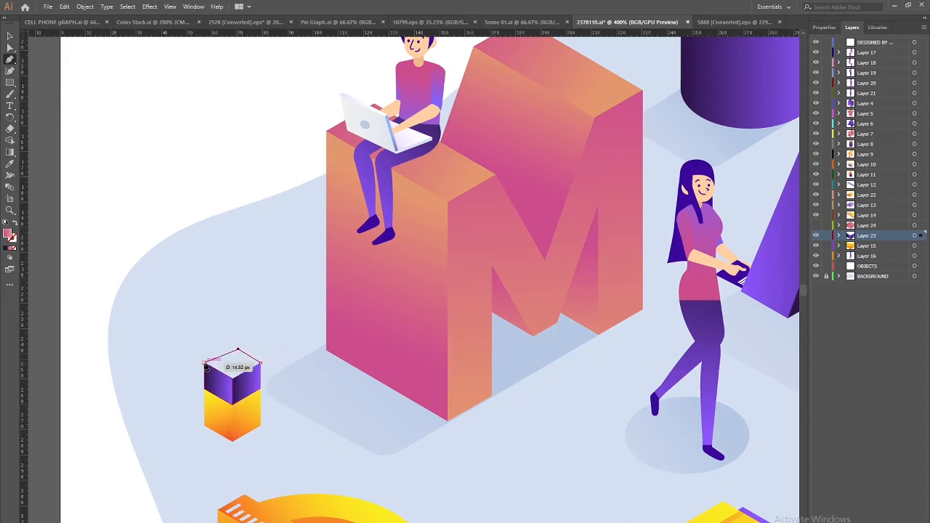
click(205, 362)
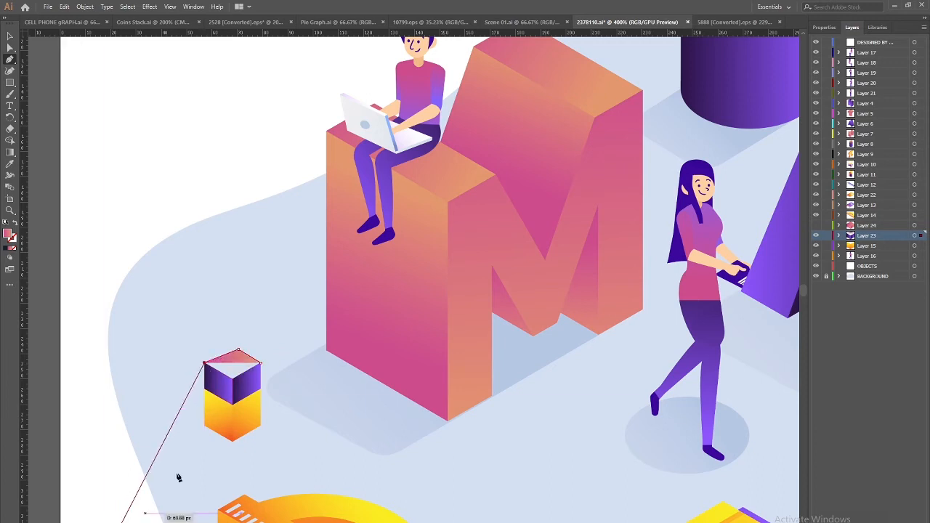
click(232, 377)
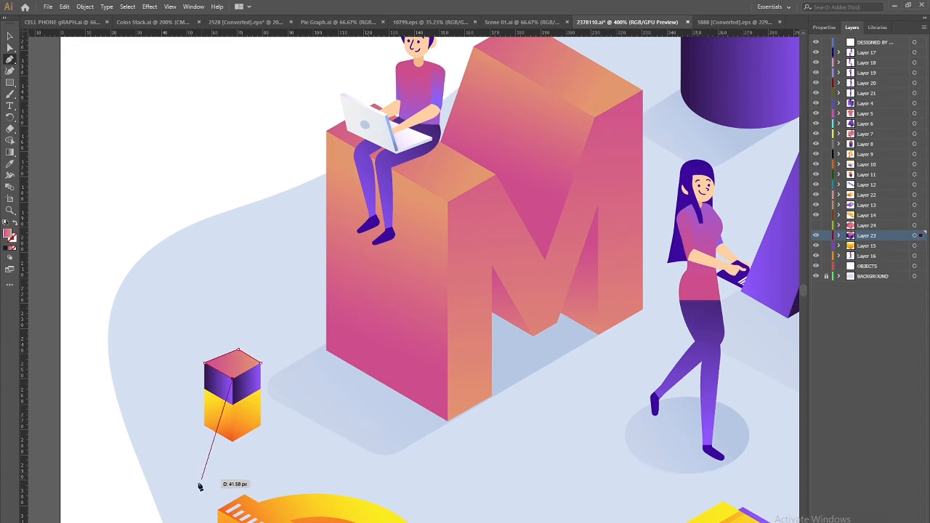
click(263, 368)
key(i)
click(250, 383)
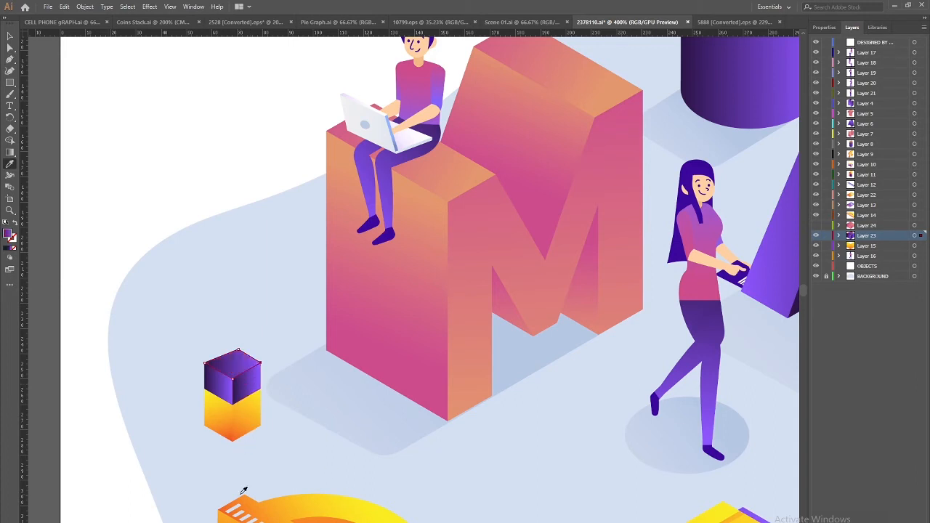
Hide Layer 23 and, on Layer 15, draw a new top face for the yellow cube with an orange gradient
click(816, 235)
click(833, 248)
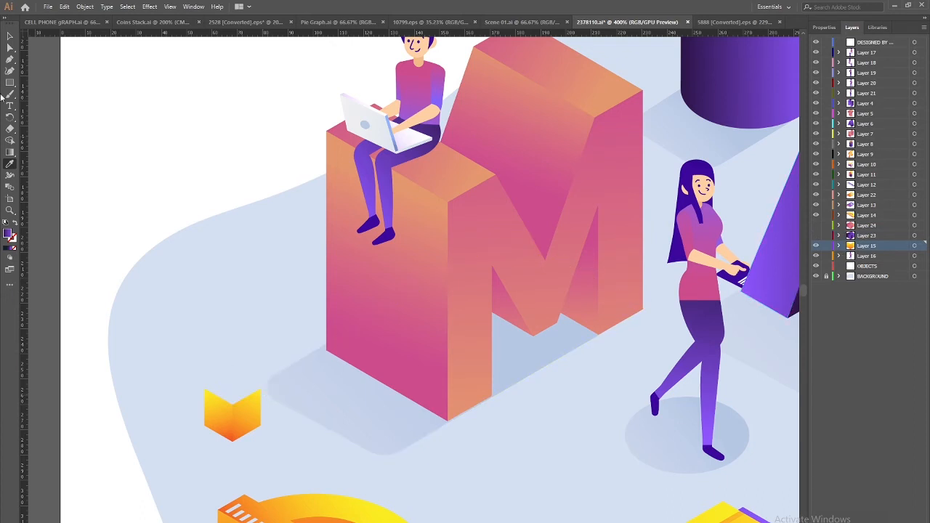
key(p)
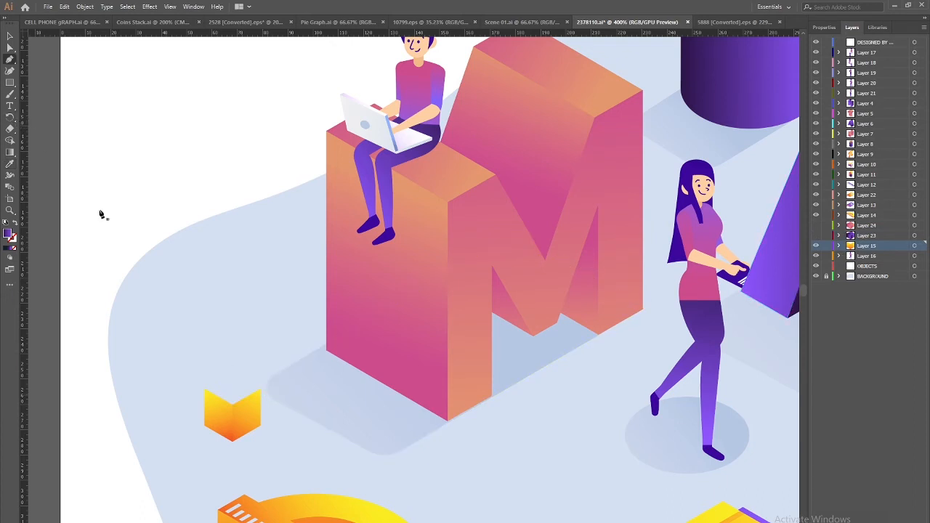
click(262, 393)
click(233, 377)
click(208, 393)
click(233, 405)
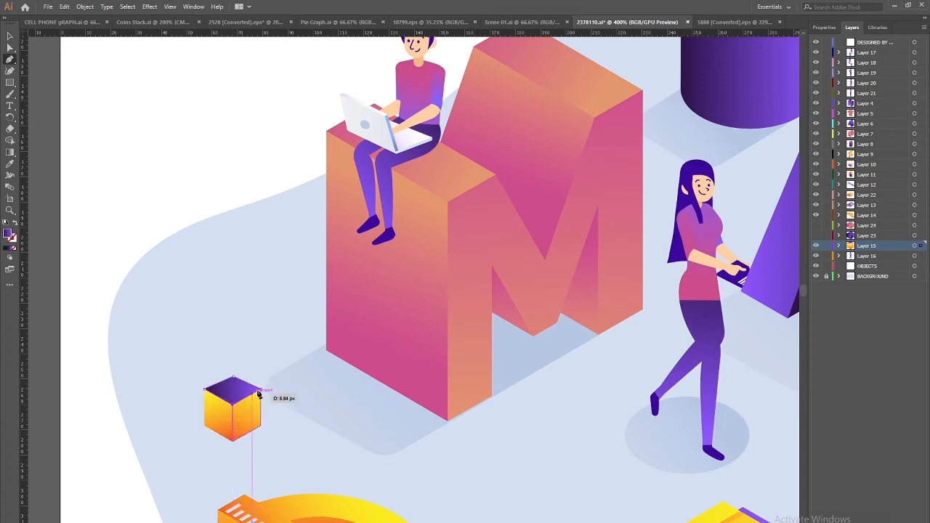
click(261, 393)
key(i)
click(247, 411)
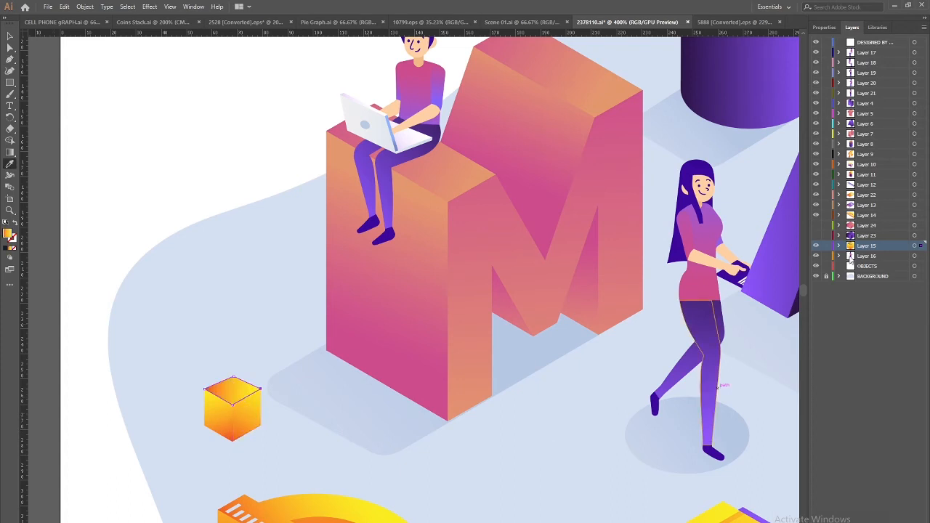
Show the purple cube on Layer 23 and the pink cube on Layer 24, keeping the yellow cube visible
click(816, 246)
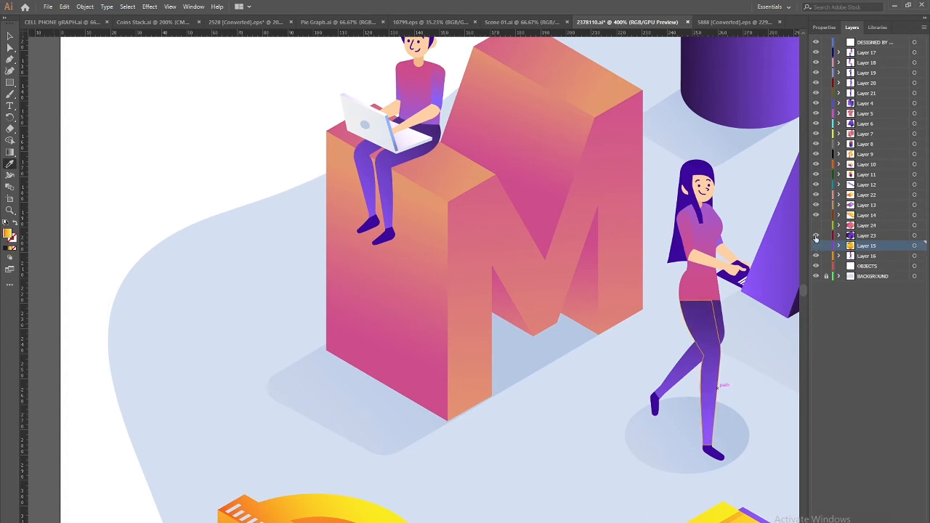
click(816, 235)
click(816, 226)
click(816, 245)
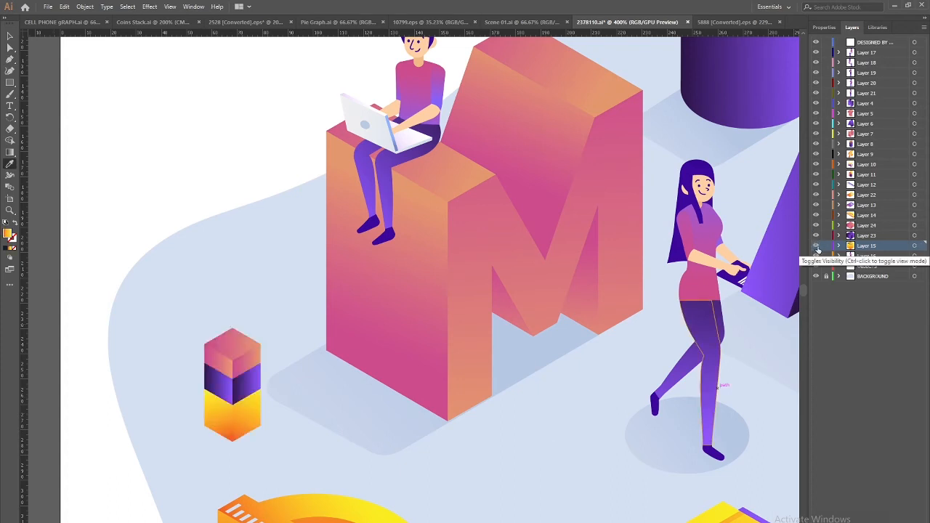
Zoom out, isolate the ruler group and delete the pale shadow shape beneath the ruler
drag(595, 414, 400, 340)
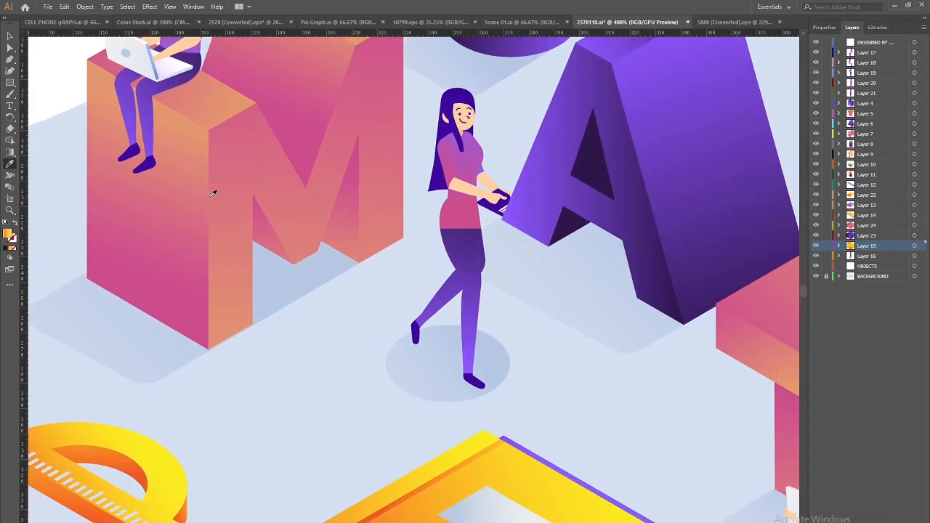
key(v)
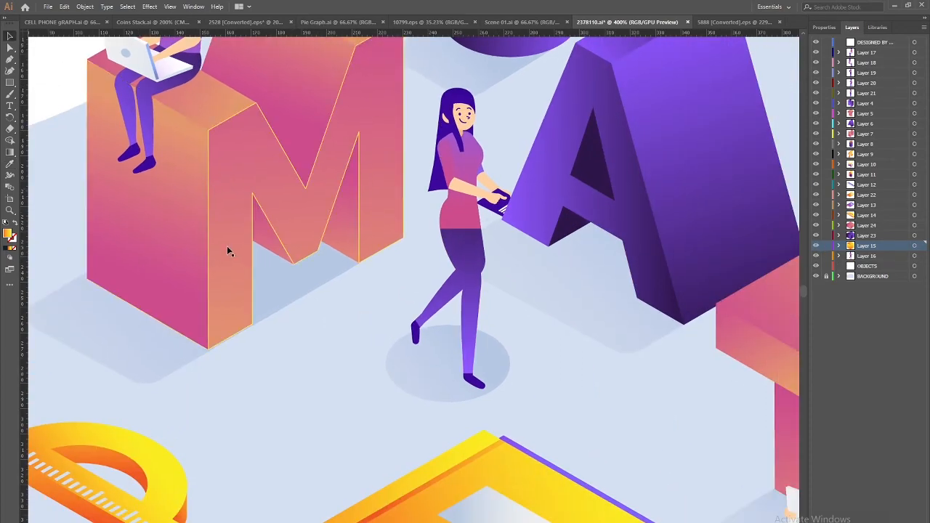
drag(339, 381, 110, 229)
key(ctrl+minus)
key(ctrl+minus)
click(398, 367)
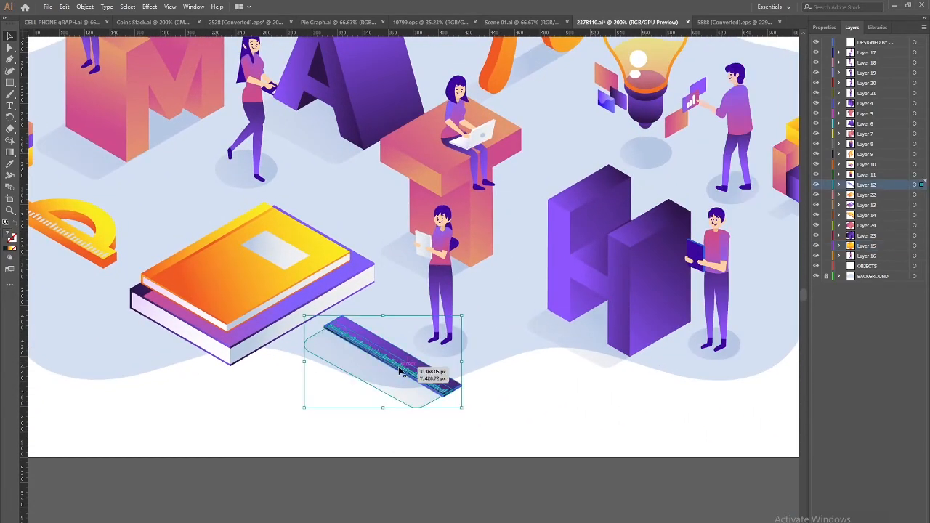
double_click(402, 370)
key(Delete)
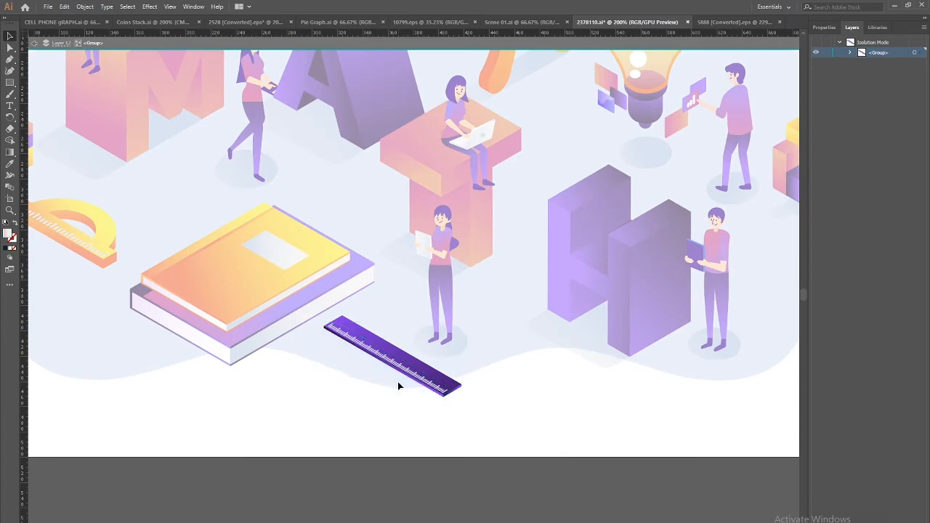
click(35, 44)
key(Escape)
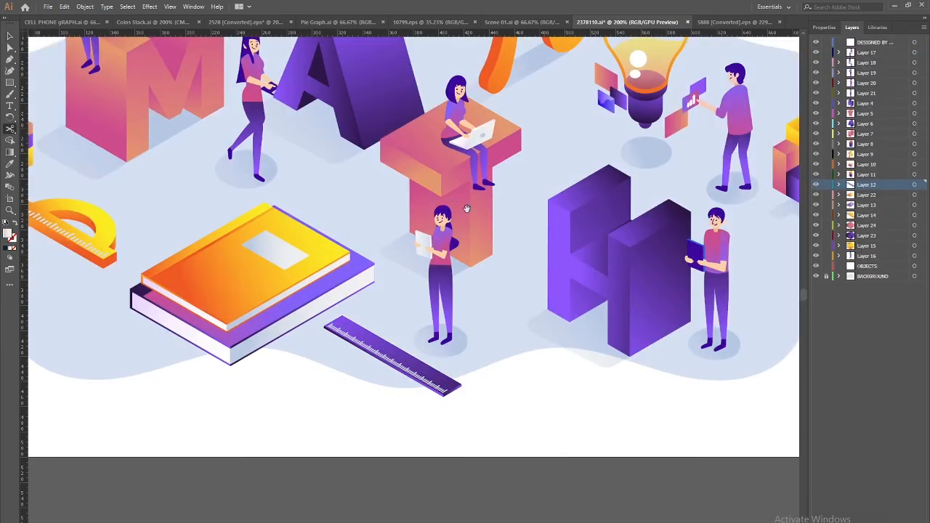
Zoom to 600% on the figure beside the light bulb and select it
drag(509, 201, 322, 388)
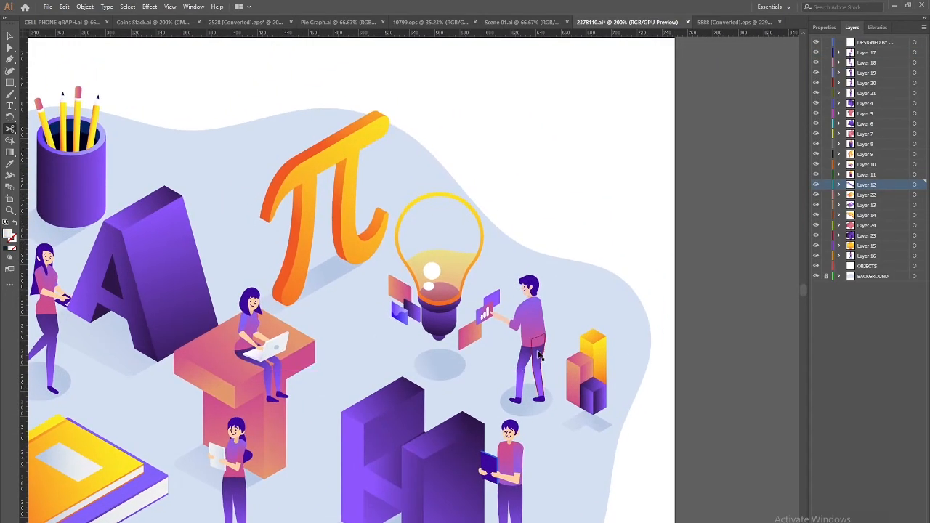
key(ctrl+=)
drag(559, 314, 469, 337)
key(ctrl+=)
key(ctrl+=)
drag(536, 391, 356, 237)
key(v)
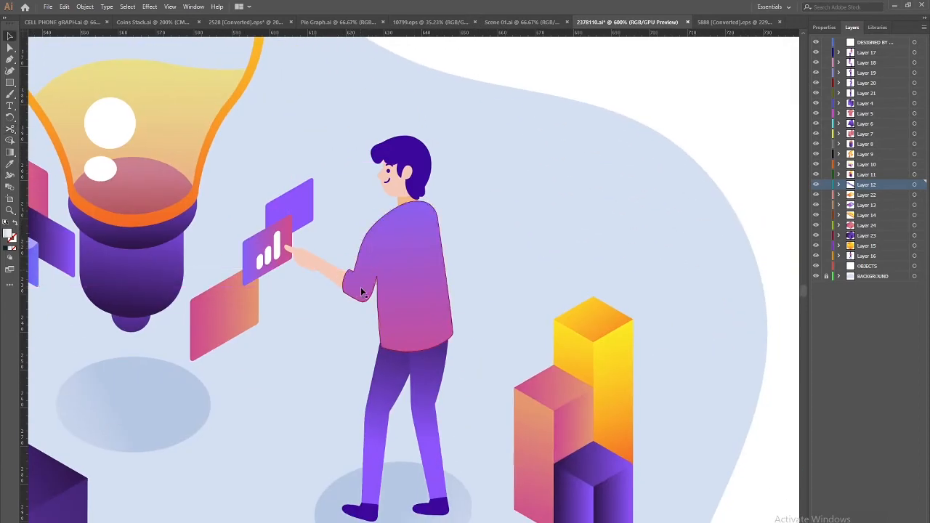
click(361, 291)
Enter and then leave isolation mode on the light-bulb figure group through its shadow ellipse
drag(286, 414, 353, 308)
click(315, 403)
click(451, 428)
double_click(452, 429)
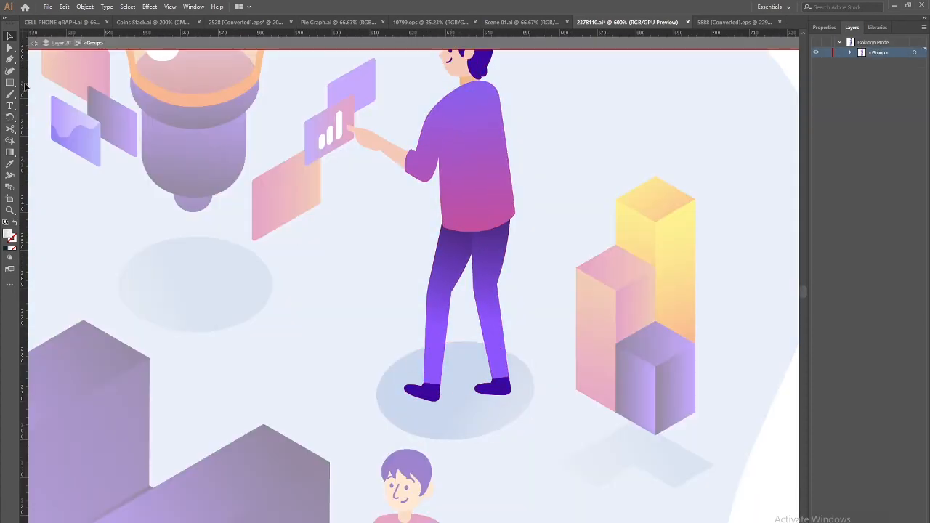
click(36, 45)
drag(601, 415, 457, 391)
Isolate the bar chart, delete its shadow and cut the purple cube out of the chart
click(523, 452)
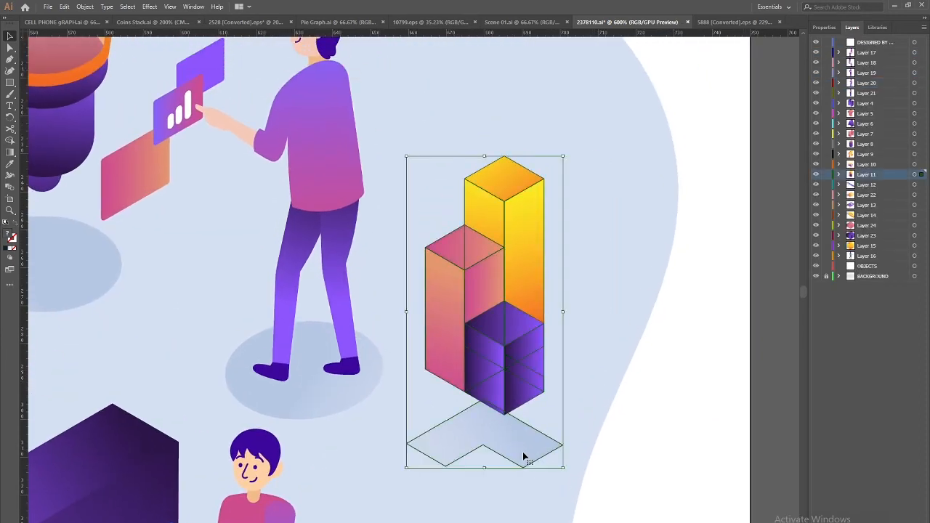
double_click(524, 456)
key(Delete)
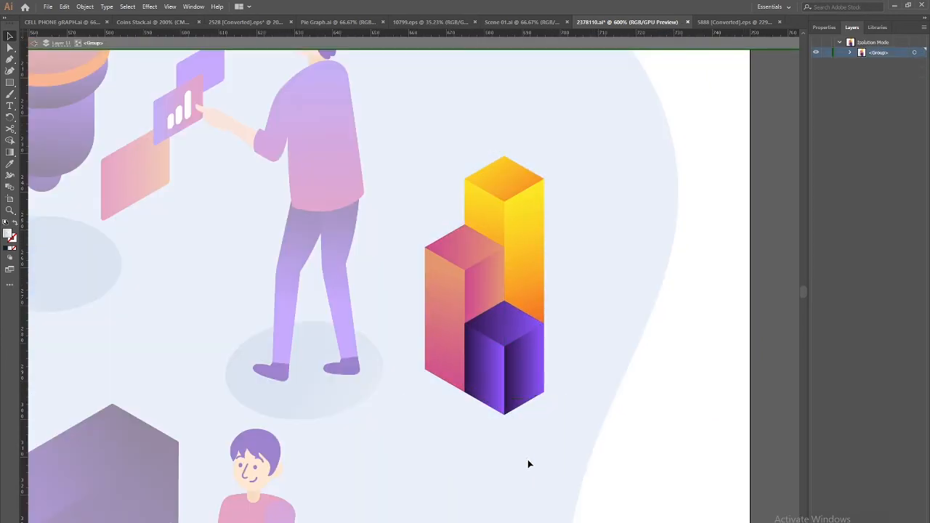
click(524, 377)
double_click(524, 377)
click(524, 377)
drag(524, 378, 566, 415)
key(Delete)
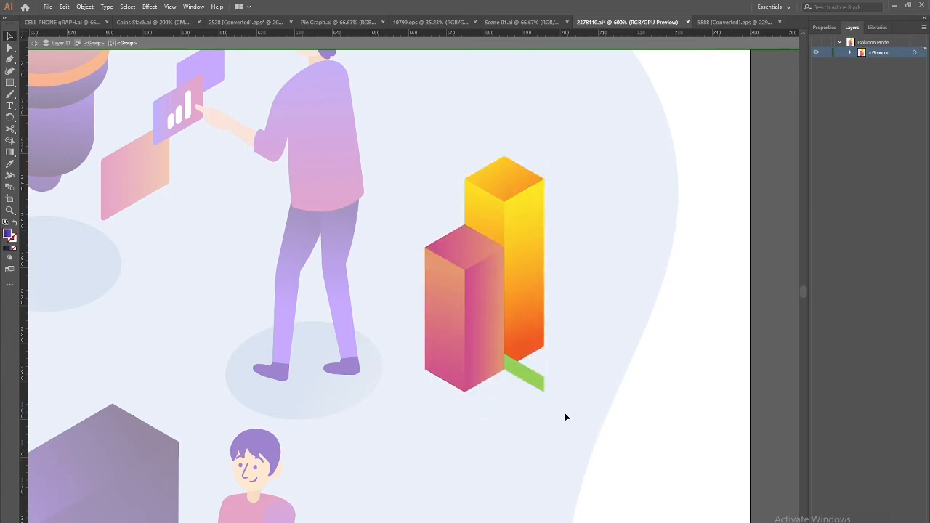
key(ctrl+z)
key(Delete)
Paste the purple cube in place on a new Layer 25, then hide that layer
click(32, 43)
click(32, 43)
key(ctrl+l)
key(ctrl+f)
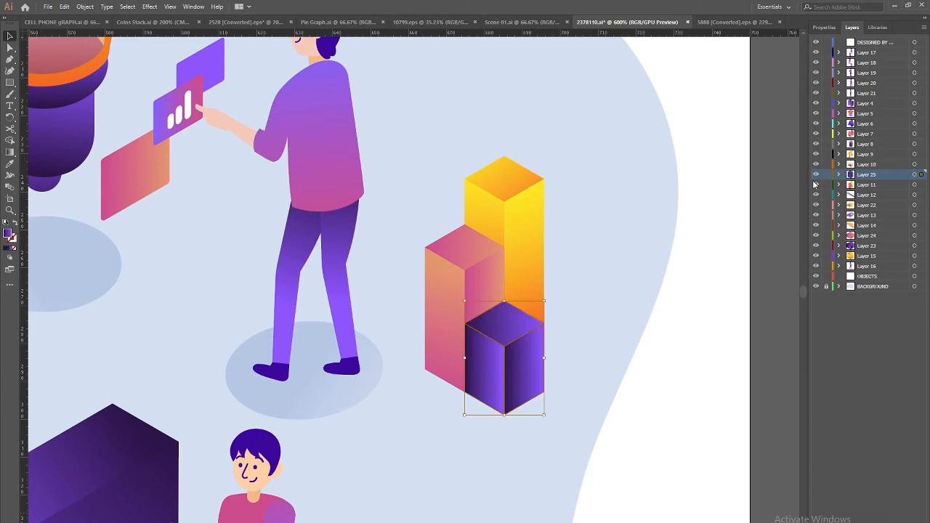
click(816, 175)
Cut the pink bar out of the nested bars group and paste it in place on its own layer
click(465, 309)
double_click(470, 310)
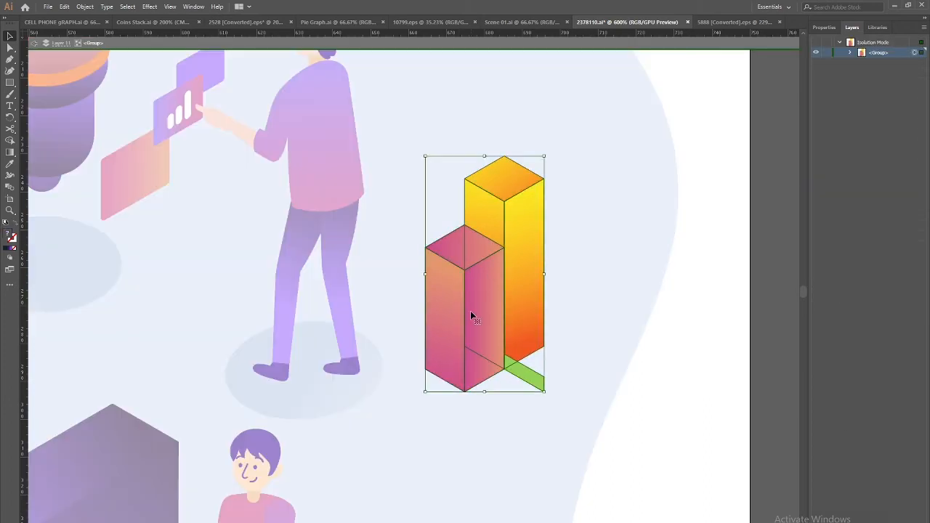
double_click(470, 310)
click(470, 310)
key(Delete)
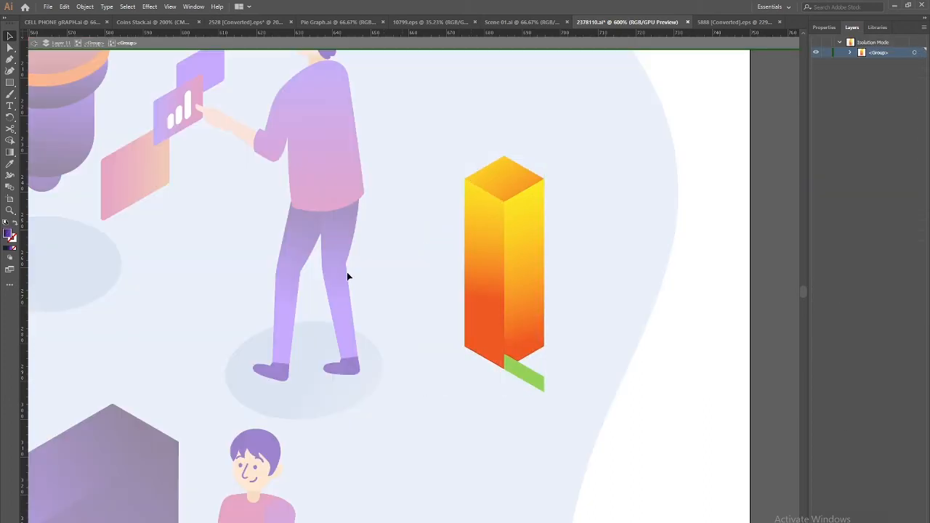
click(33, 44)
click(32, 43)
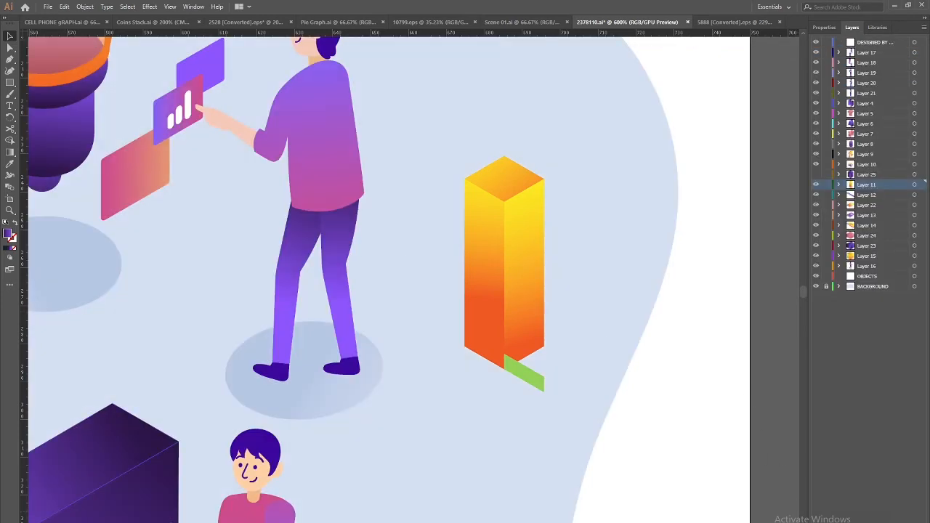
key(ctrl+z)
Delete the green piece under the yellow bar and show Layer 25's purple cube again
click(502, 221)
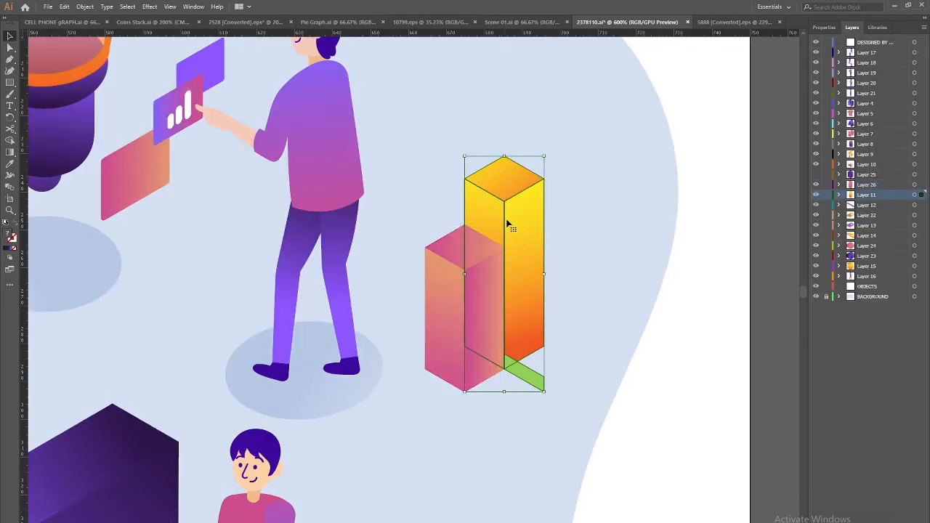
double_click(520, 316)
double_click(528, 376)
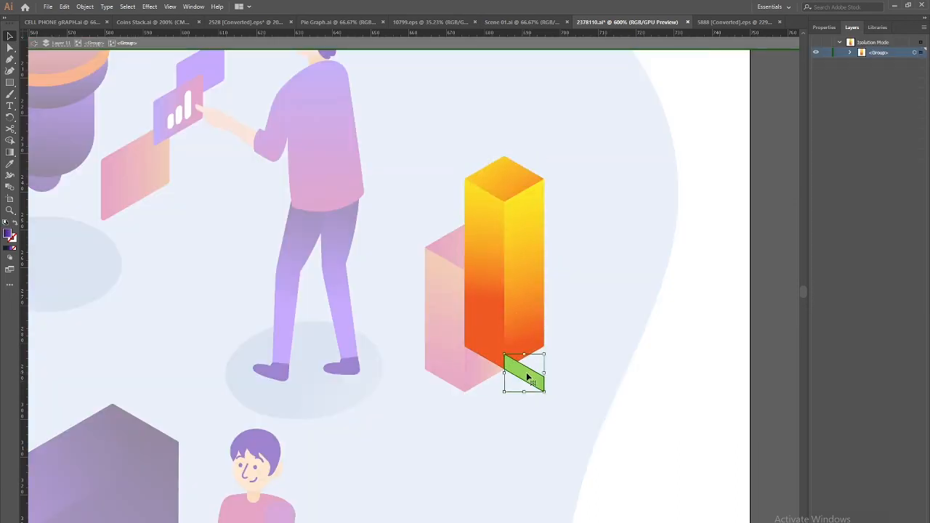
key(Delete)
click(34, 44)
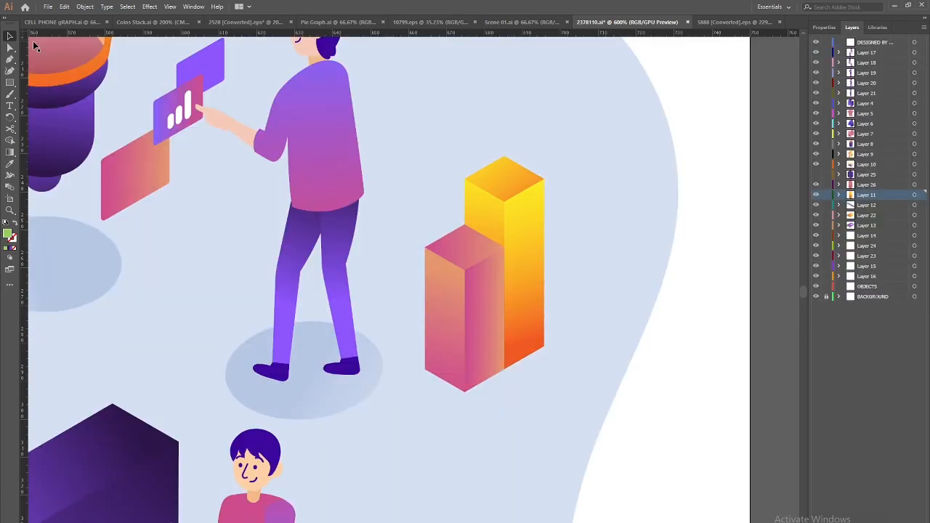
click(816, 175)
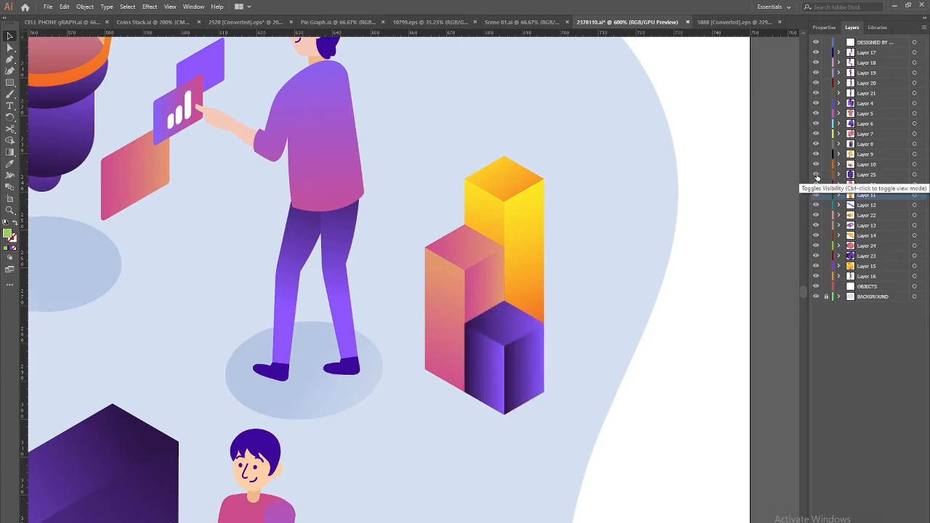
Zoom in on the clipboard-holding figure and select its torso-and-clipboard subgroup in isolation mode
key(ctrl+minus)
key(ctrl+minus)
drag(288, 380, 346, 311)
click(402, 372)
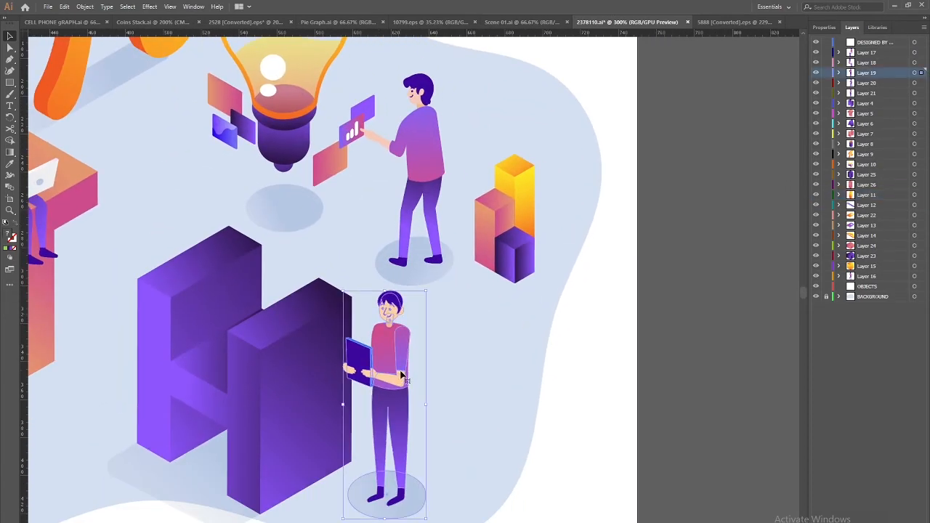
key(ctrl+plus)
key(ctrl+plus)
drag(390, 297, 357, 376)
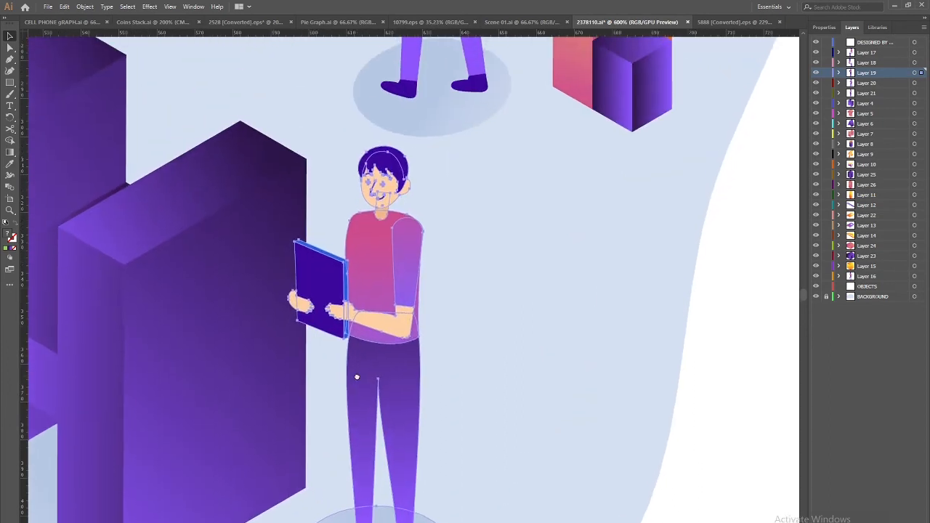
double_click(407, 265)
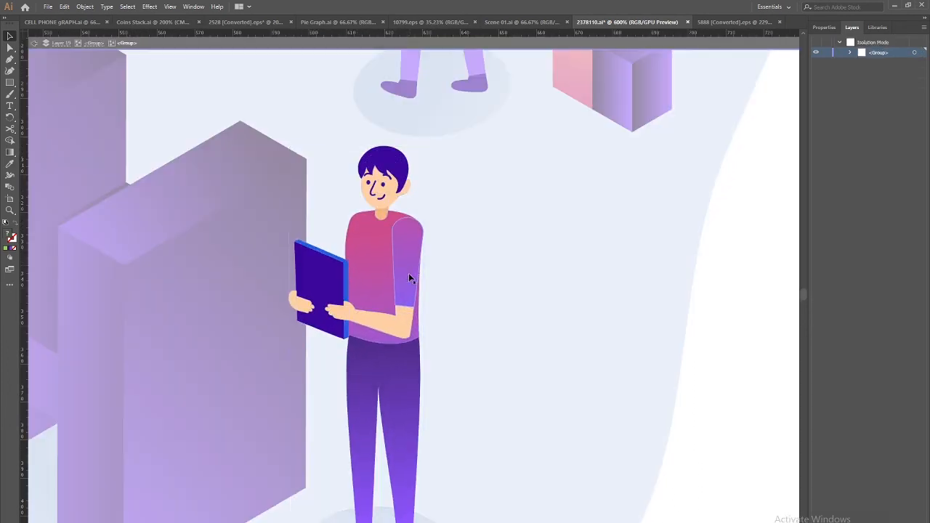
double_click(408, 273)
click(408, 273)
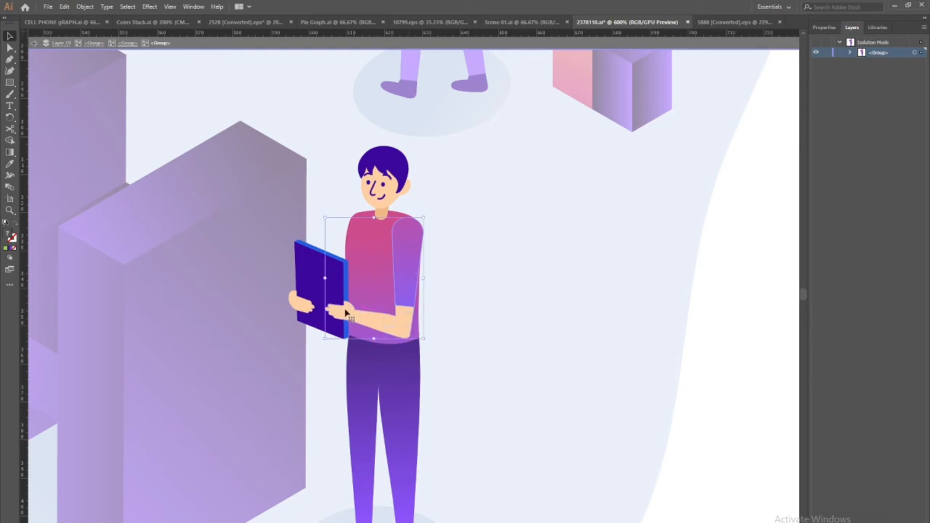
Cut the clipboard man's arms and clipboard and paste them in place on new Layer 27
shift+click(311, 301)
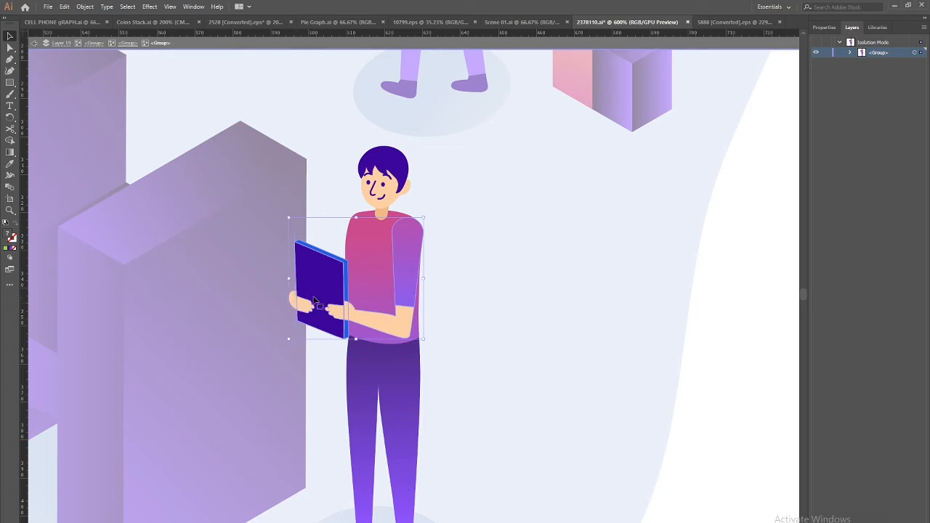
drag(405, 277, 466, 319)
key(ctrl+z)
key(Delete)
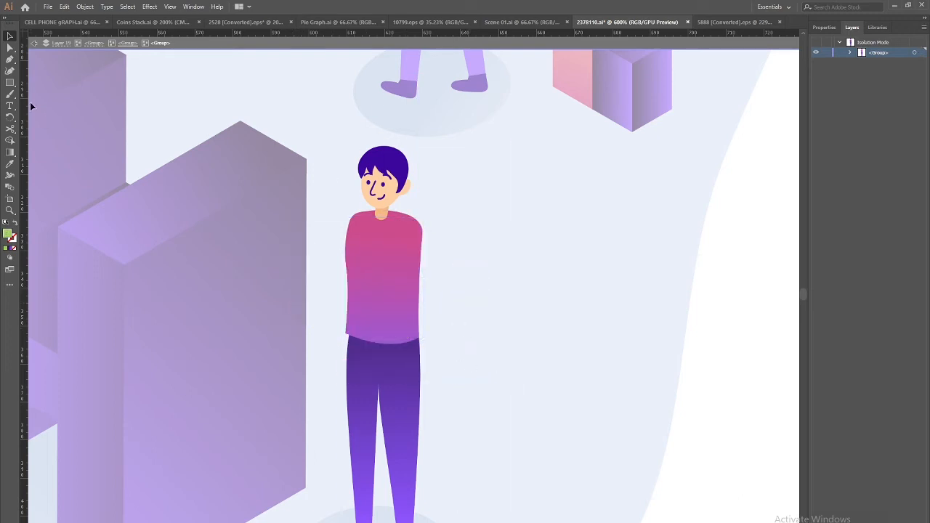
triple_click(37, 45)
click(36, 45)
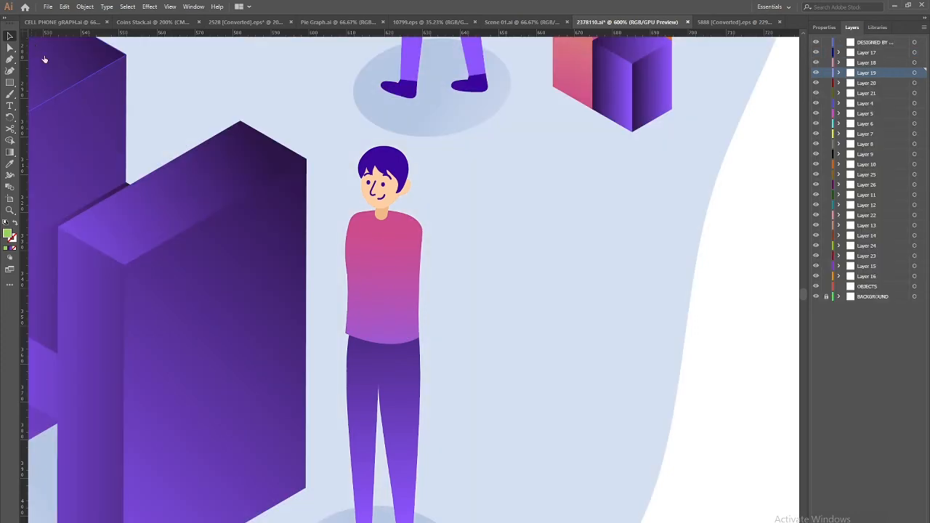
key(ctrl+l)
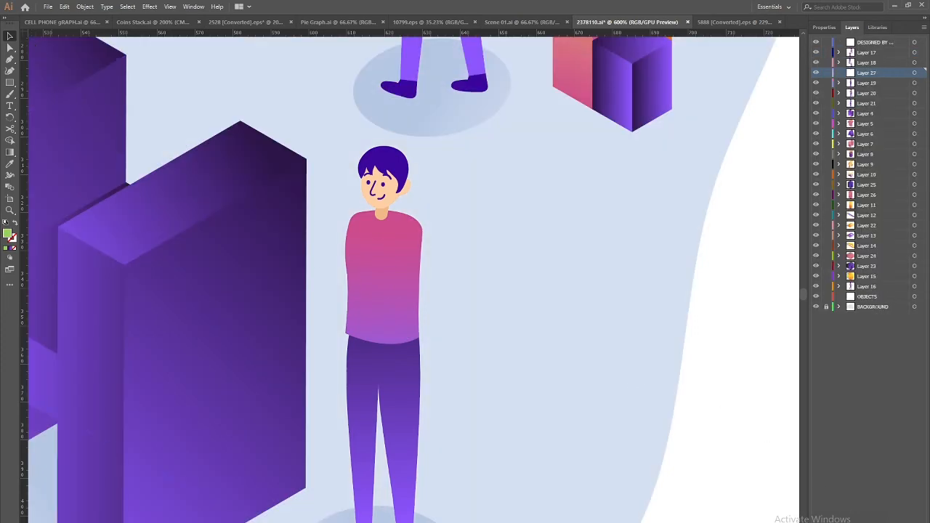
key(ctrl+f)
Pan and zoom across the pi and lightbulb area over to the seated woman
drag(335, 161, 329, 507)
drag(299, 444, 477, 517)
drag(160, 345, 393, 522)
key(ctrl+minus)
key(ctrl+minus)
drag(304, 367, 356, 518)
drag(115, 254, 235, 397)
key(ctrl+minus)
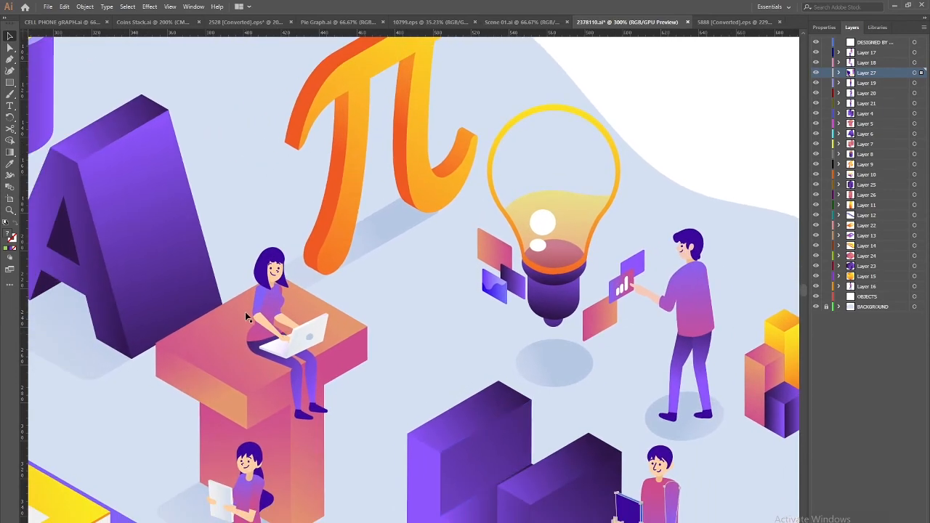
key(ctrl+plus)
key(ctrl+plus)
key(ctrl+plus)
drag(161, 387, 436, 501)
drag(185, 448, 372, 461)
Isolate the seated laptop woman's nested groups and cut her arm and hand out
click(241, 364)
double_click(241, 363)
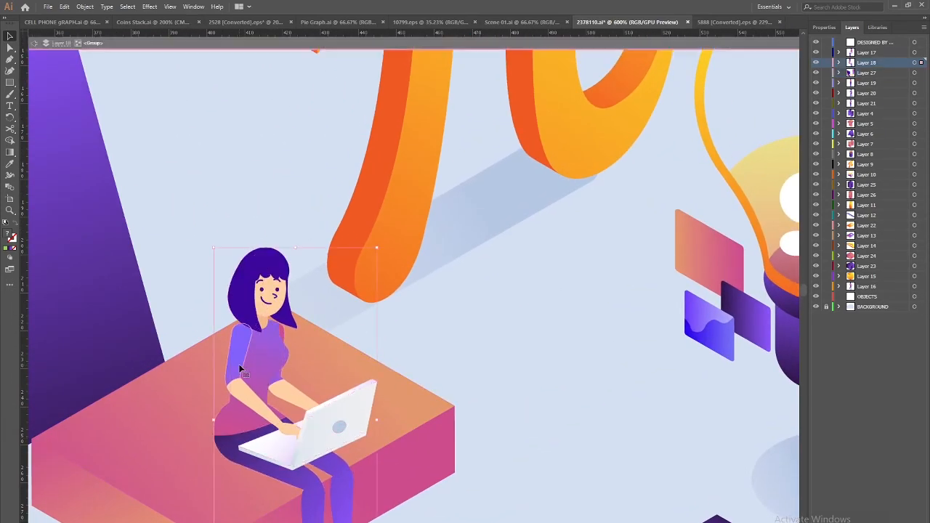
click(254, 408)
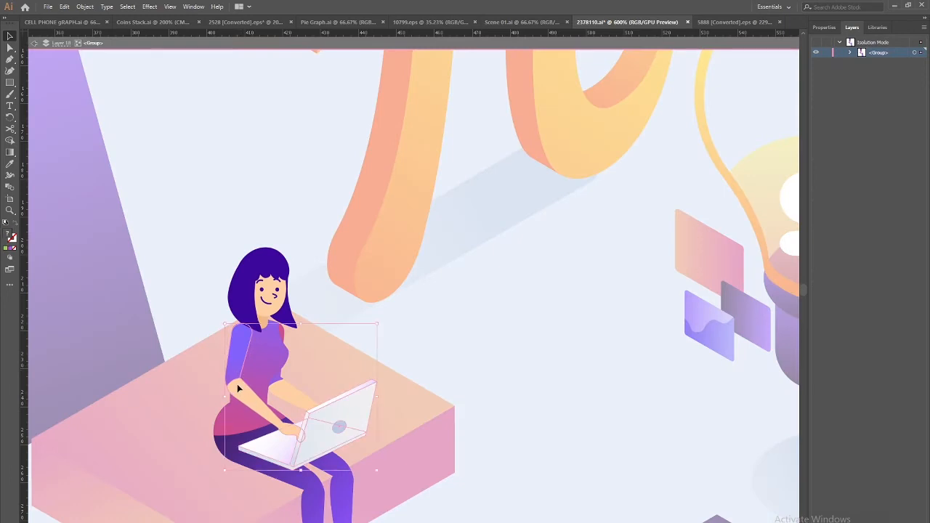
double_click(239, 392)
drag(237, 393, 63, 208)
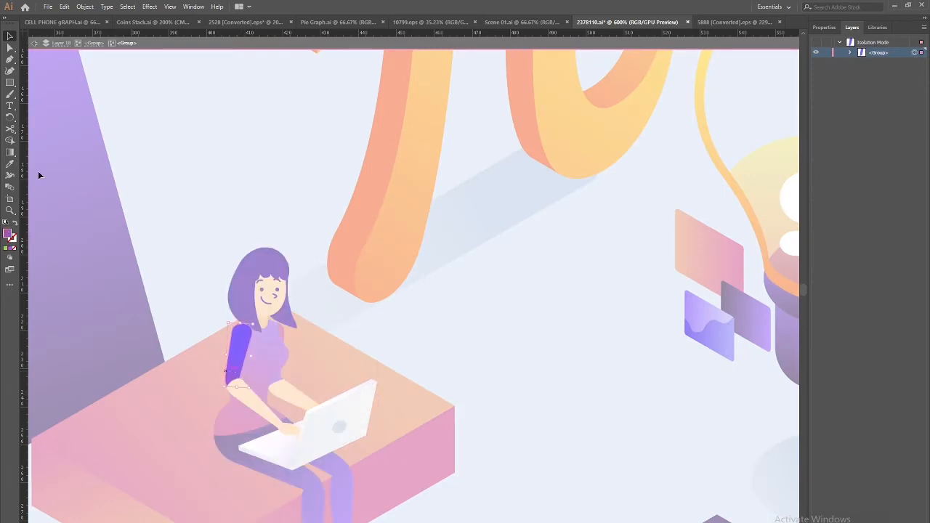
click(34, 43)
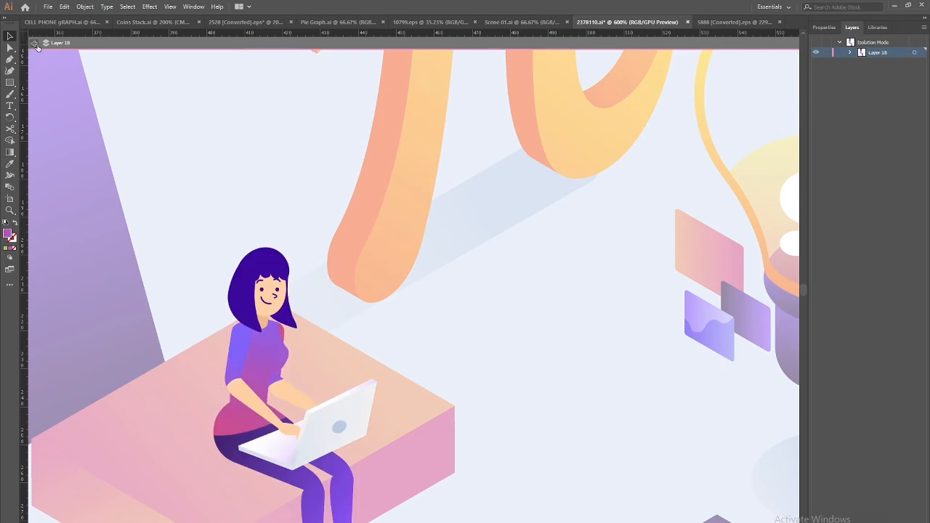
double_click(235, 356)
click(236, 357)
click(256, 410)
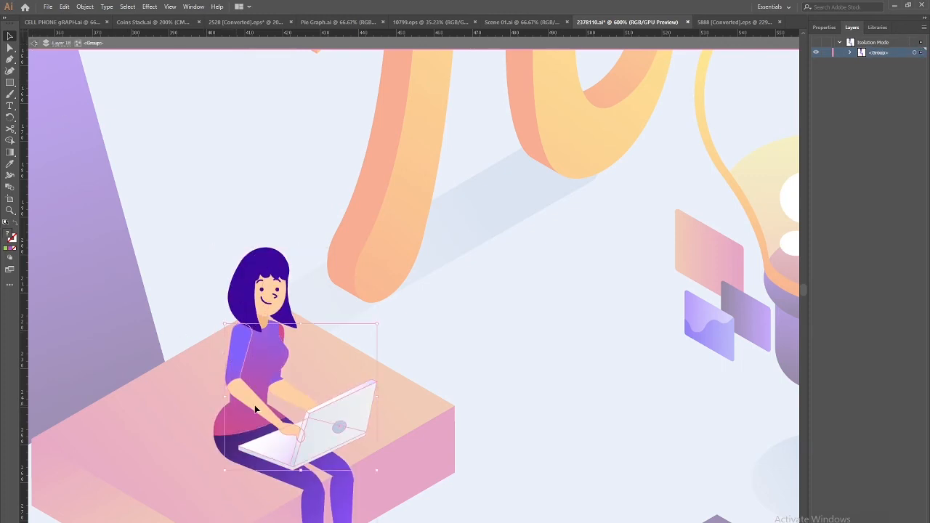
click(500, 338)
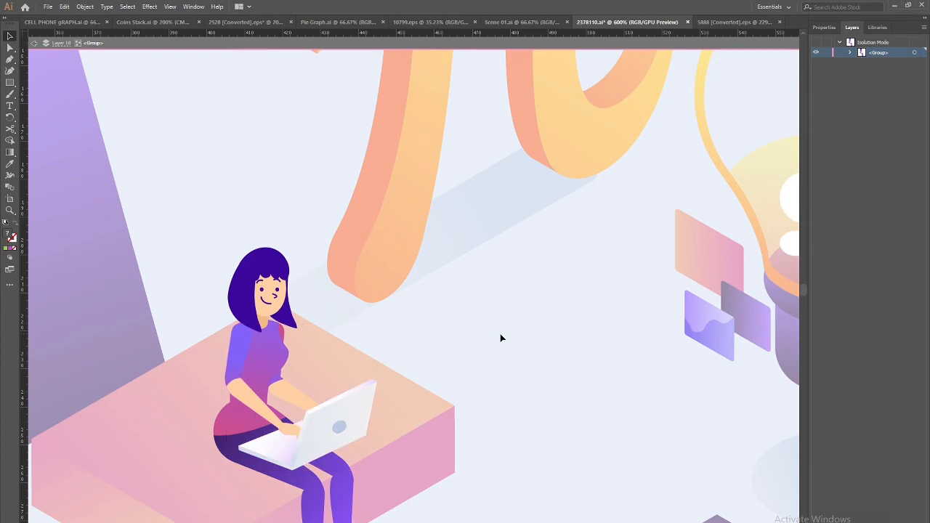
double_click(280, 428)
key(Delete)
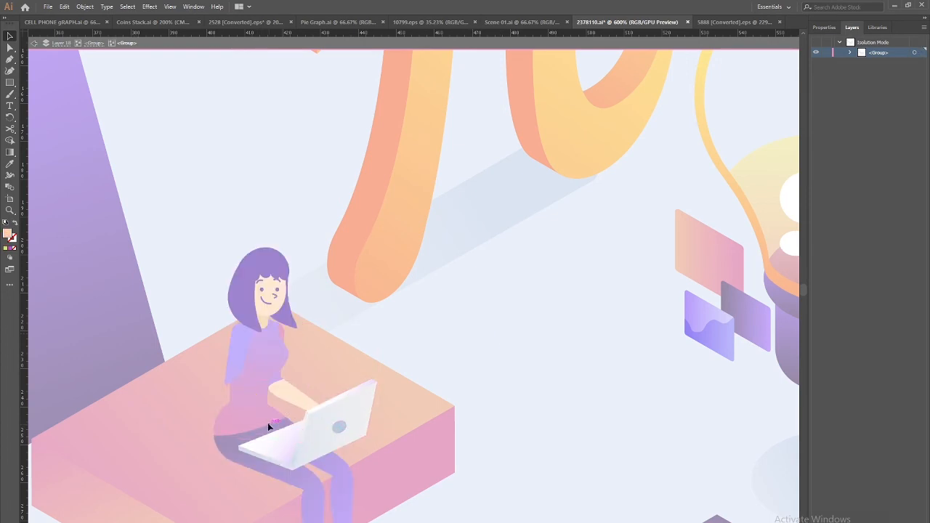
Restore the removed forearm, cut it out again, and leave isolation mode
click(36, 45)
click(36, 45)
click(36, 45)
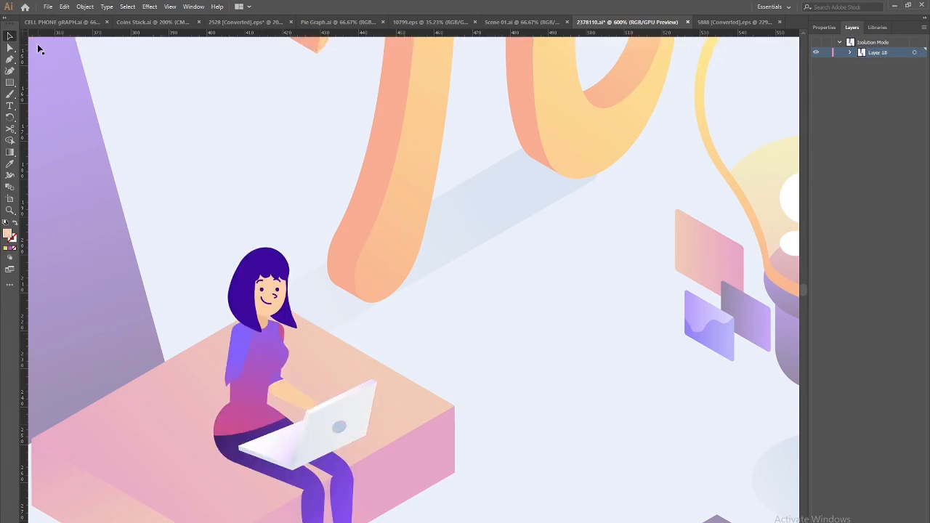
click(236, 360)
double_click(237, 359)
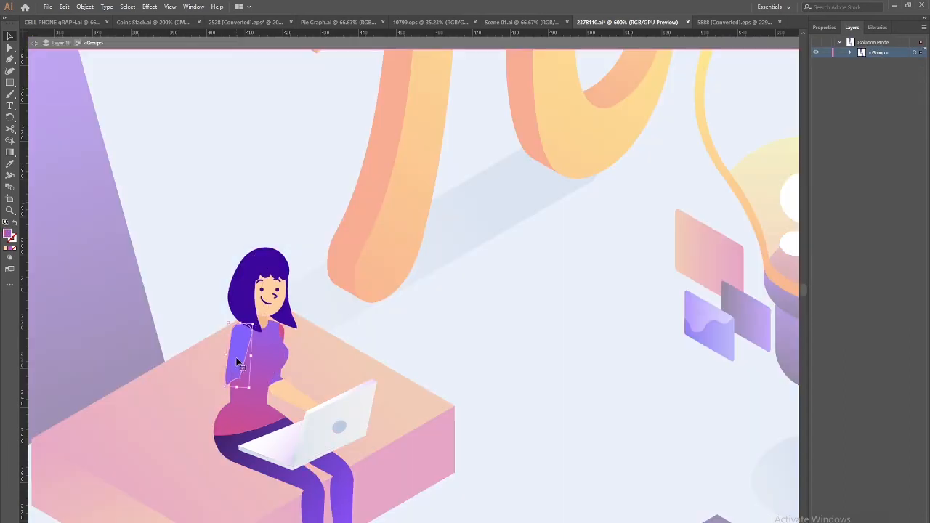
key(ctrl+z)
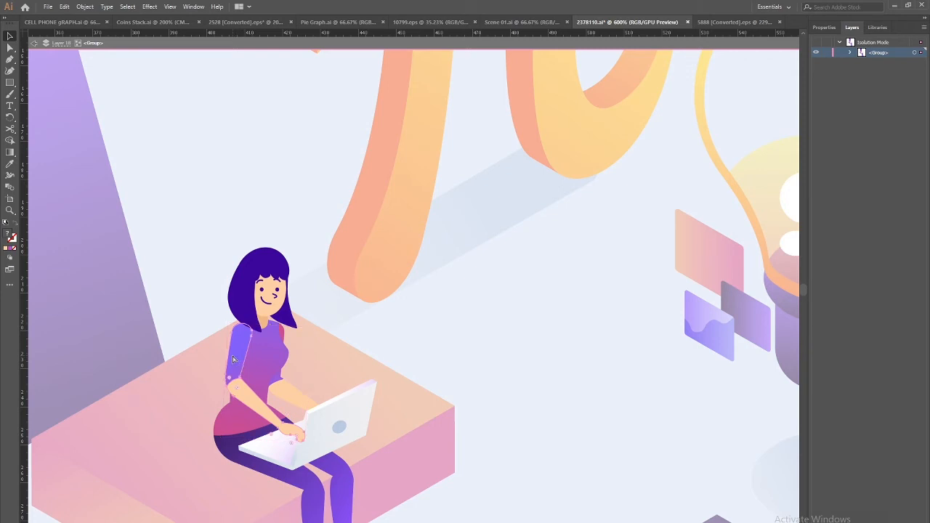
key(Delete)
click(36, 45)
click(35, 45)
click(36, 45)
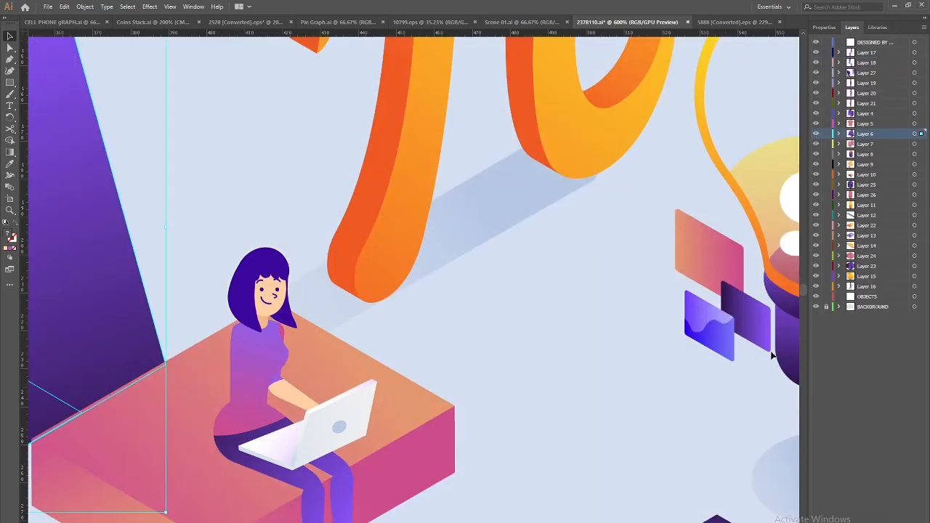
Paste the arm in place on new Layer 28 and drag it to the top of the stack
key(ctrl+l)
key(ctrl+f)
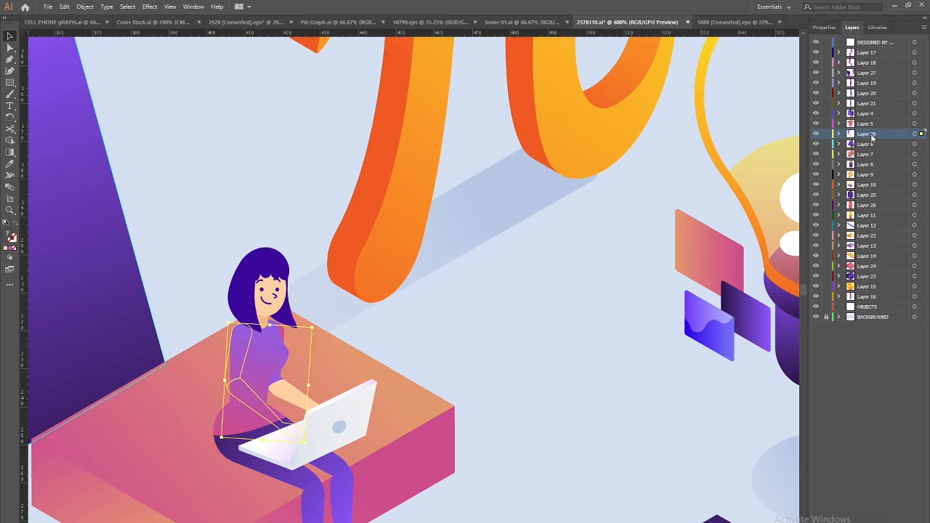
drag(872, 138, 878, 52)
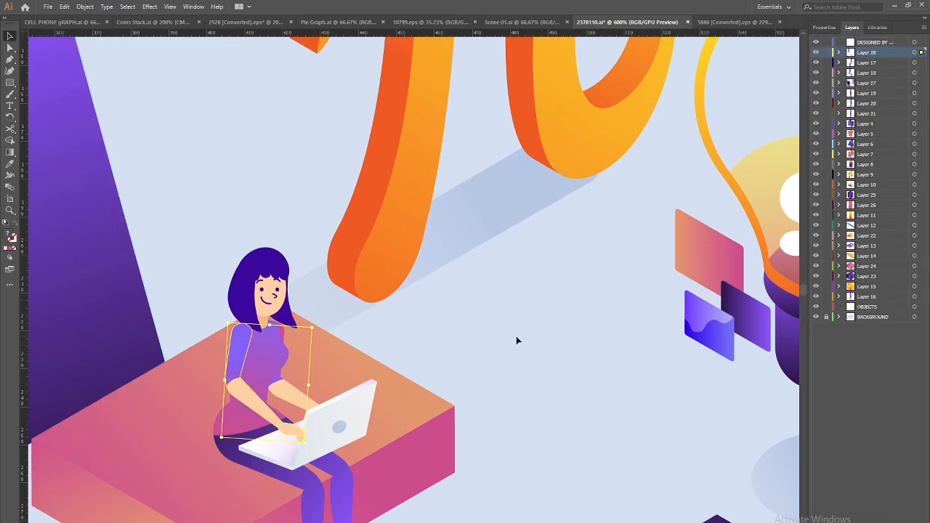
scroll(516, 340, down, 2)
drag(253, 376, 467, 412)
Move the walking woman's Layer 16 to the top of the layer stack
click(325, 336)
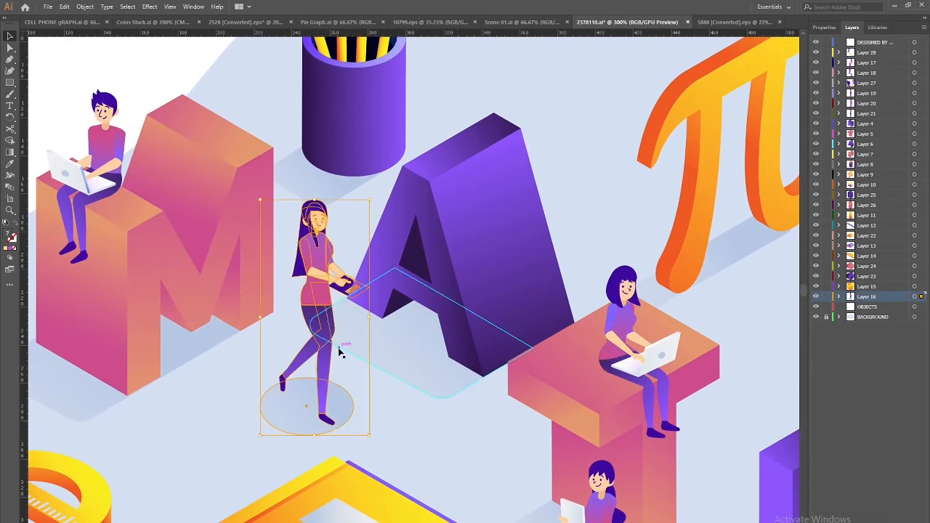
drag(877, 299, 872, 56)
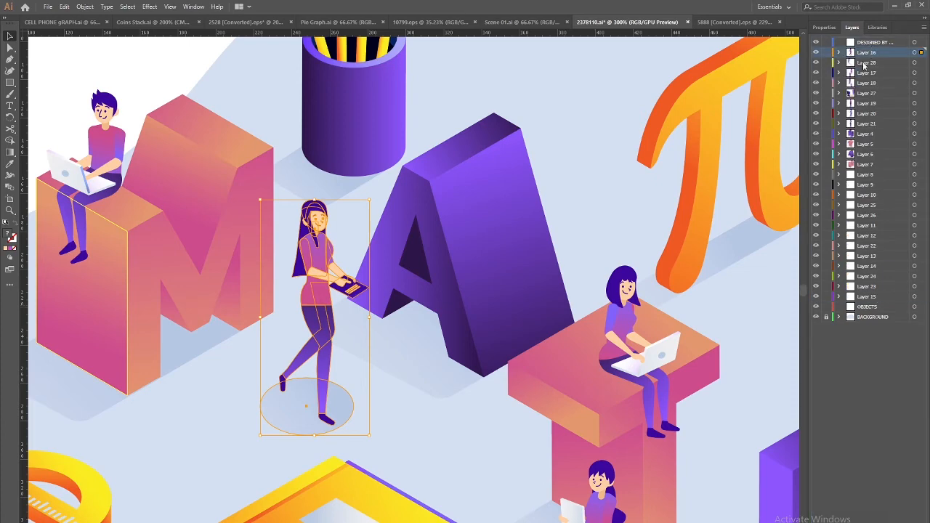
click(239, 370)
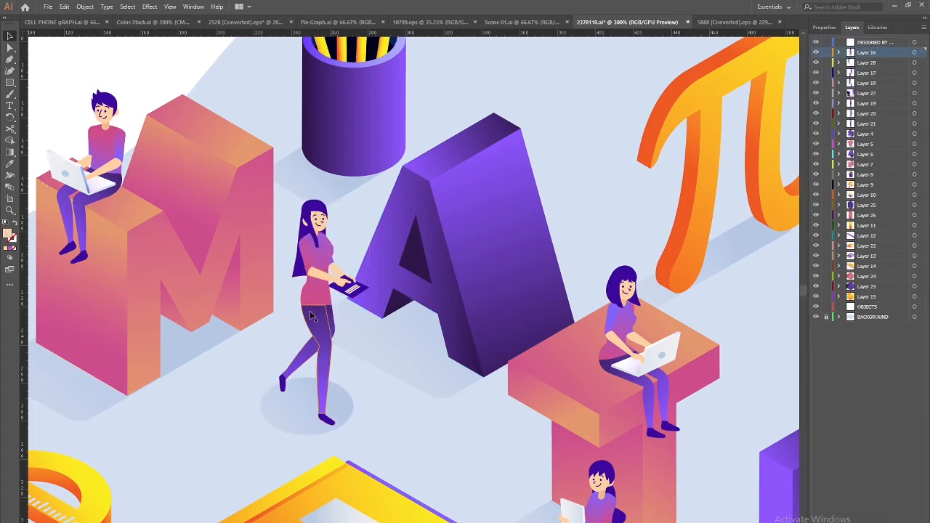
scroll(319, 305, up, 2)
Cut the walking woman's arm and sleeve and paste them in place on new Layer 29
click(256, 304)
double_click(259, 309)
click(276, 322)
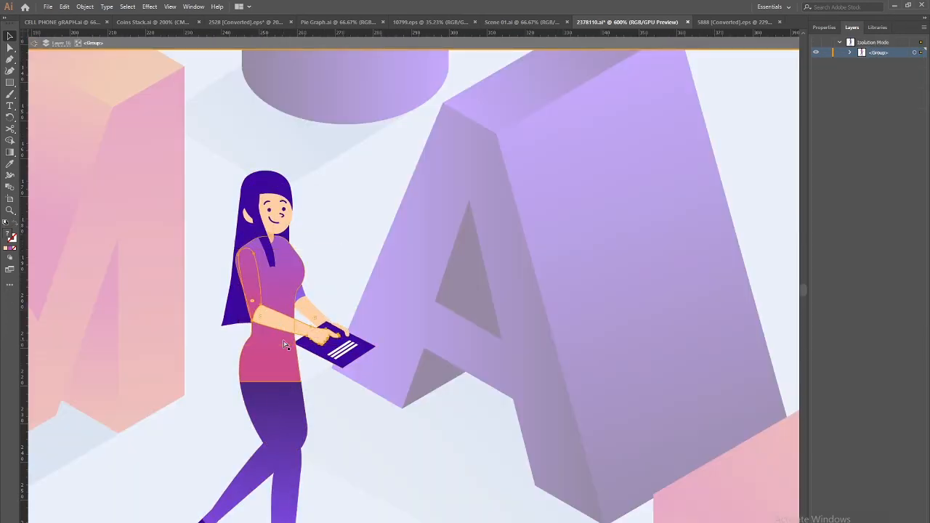
key(ctrl+x)
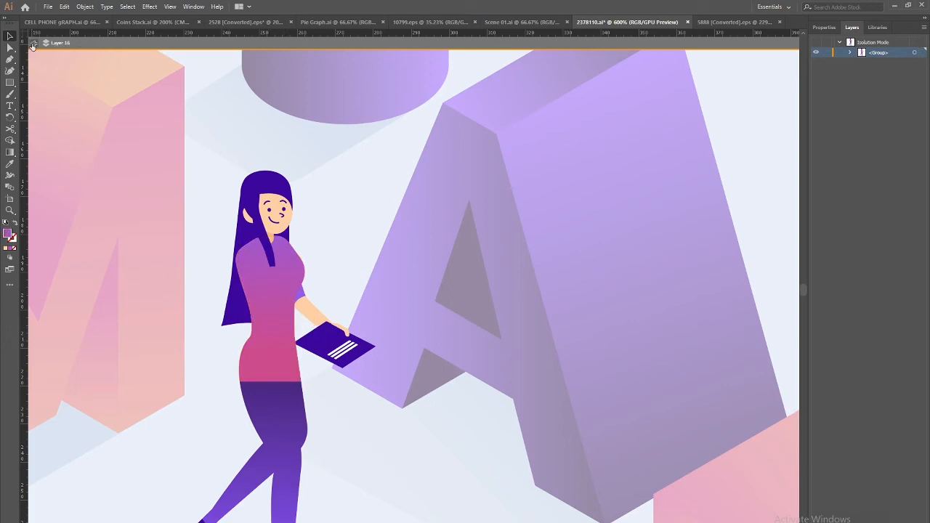
click(32, 43)
key(ctrl+l)
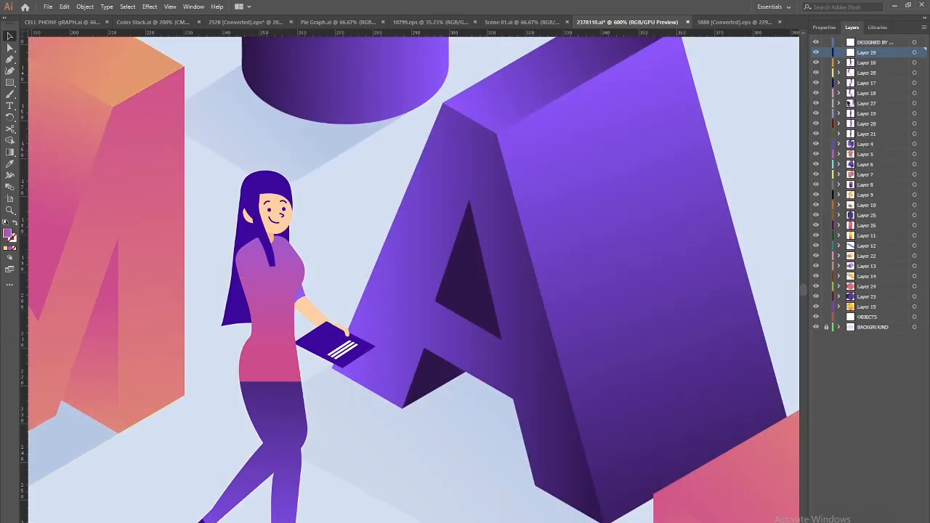
key(ctrl+f)
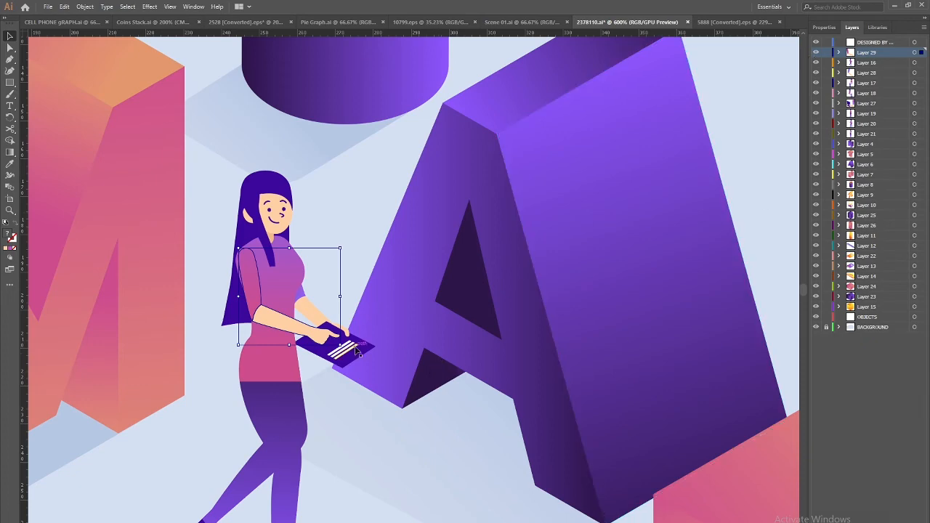
Isolate the laptop boy on the M and cut his arm out of the figure
key(ctrl+minus)
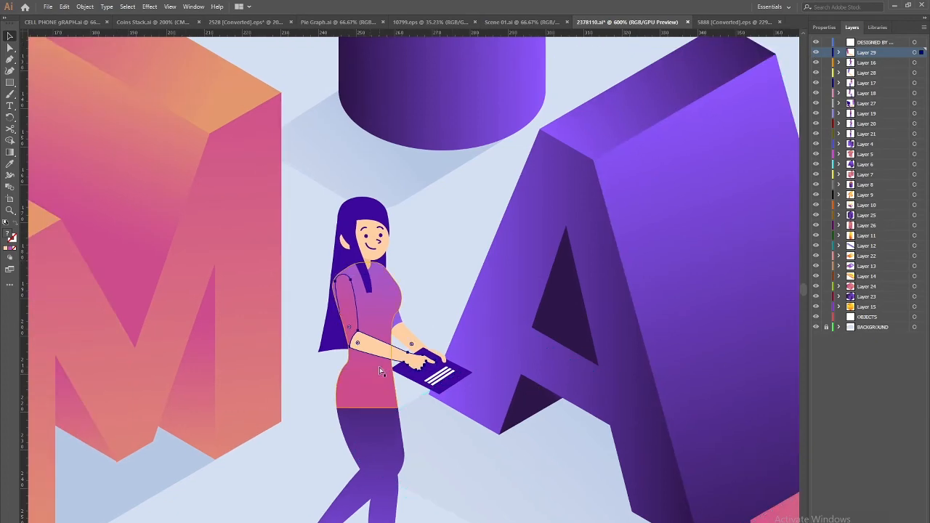
key(ctrl+minus)
drag(199, 303, 316, 379)
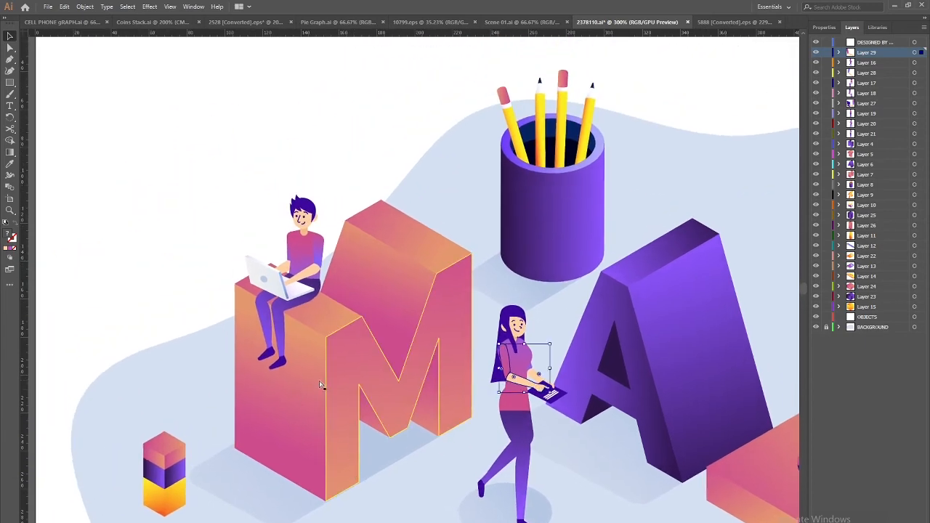
key(ctrl+plus)
key(ctrl+plus)
drag(75, 261, 476, 500)
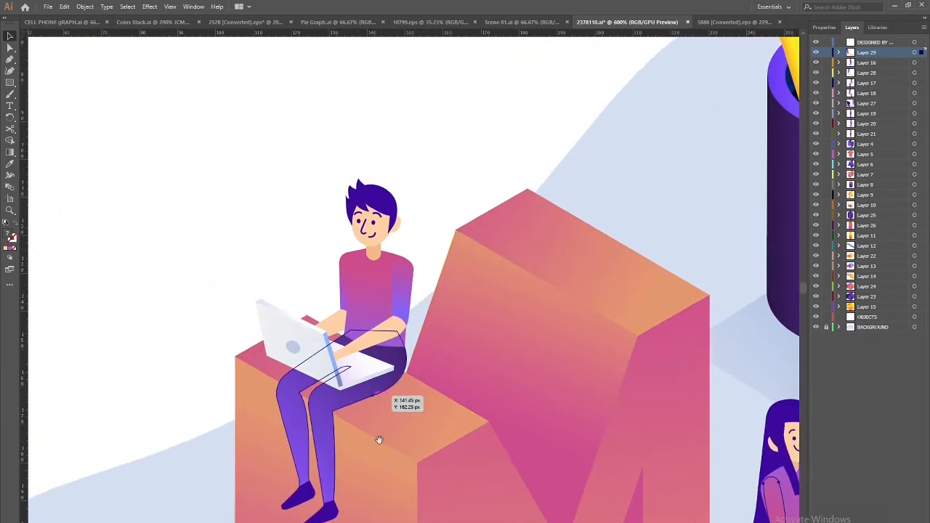
double_click(401, 320)
click(402, 319)
drag(401, 316, 428, 329)
key(ctrl+z)
key(Delete)
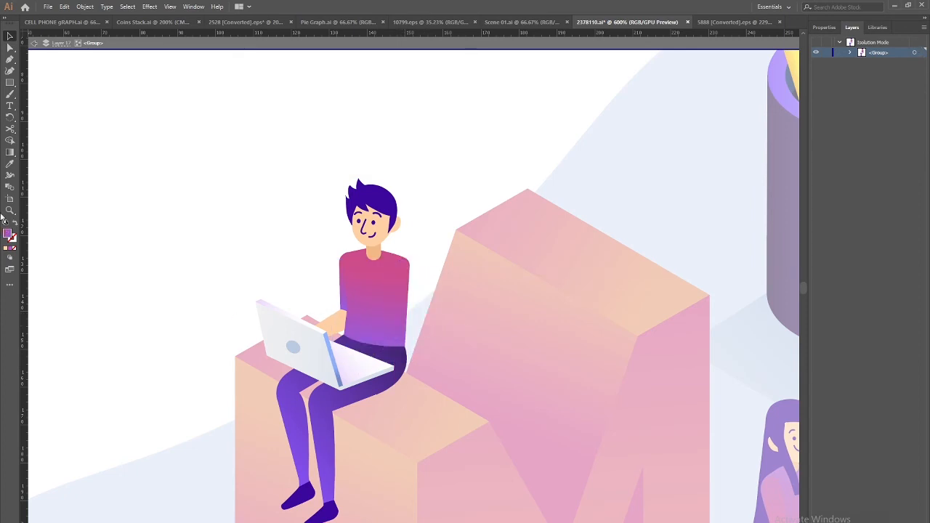
Paste the boy's arm in place on new Layer 30 above Layer 17
click(33, 43)
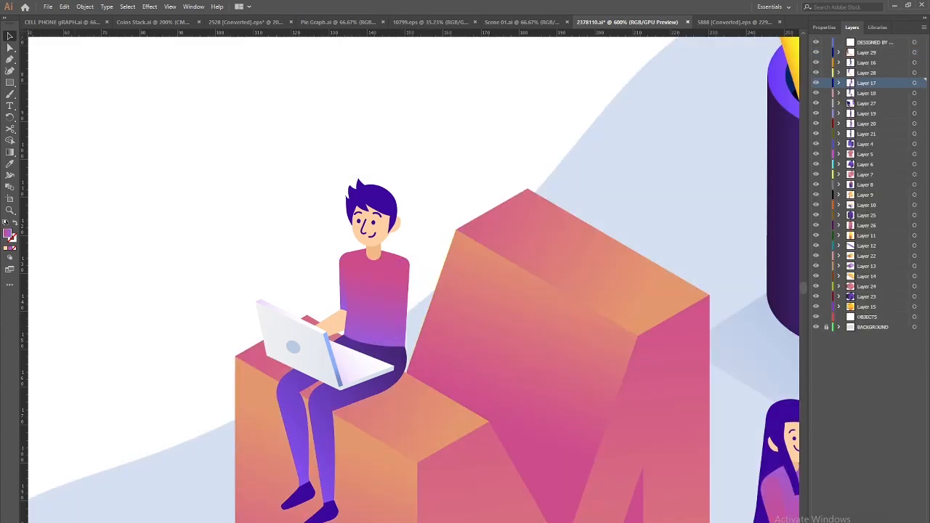
click(905, 522)
key(ctrl+f)
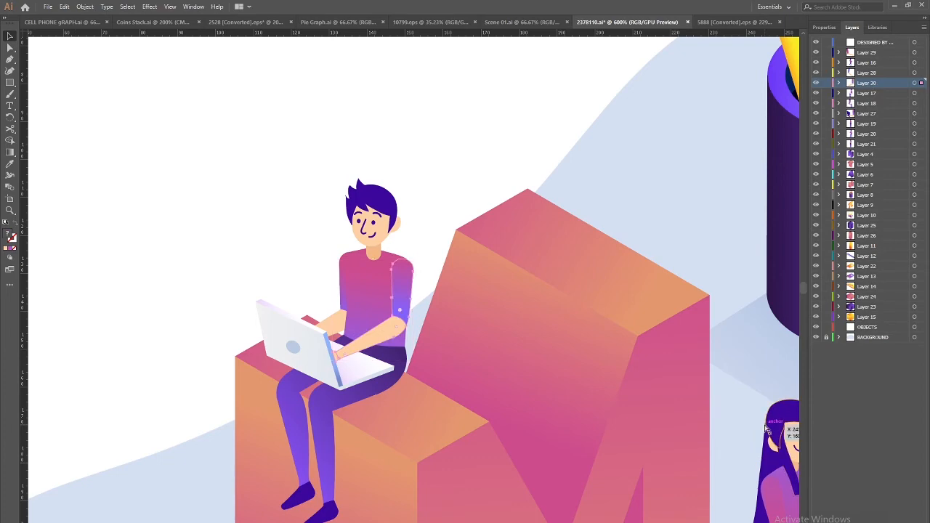
key(ctrl+minus)
key(ctrl+minus)
key(ctrl+minus)
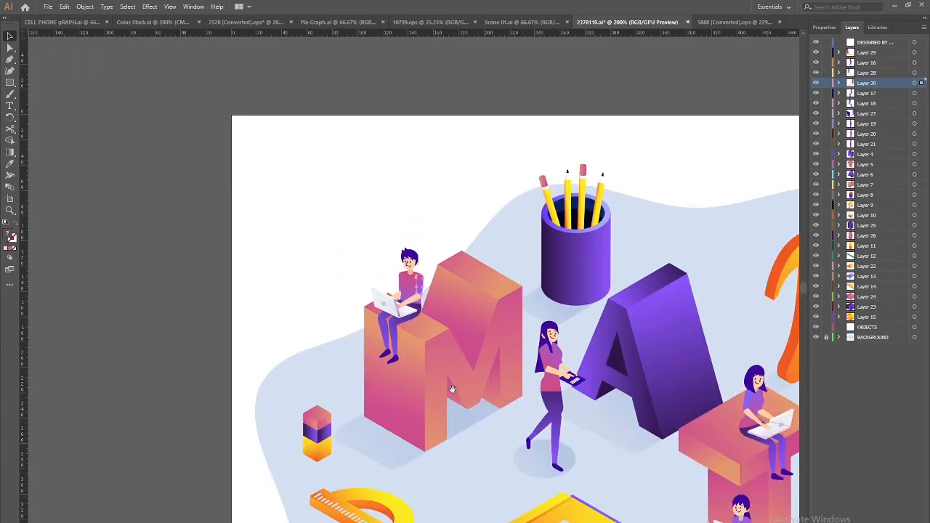
drag(439, 310, 421, 243)
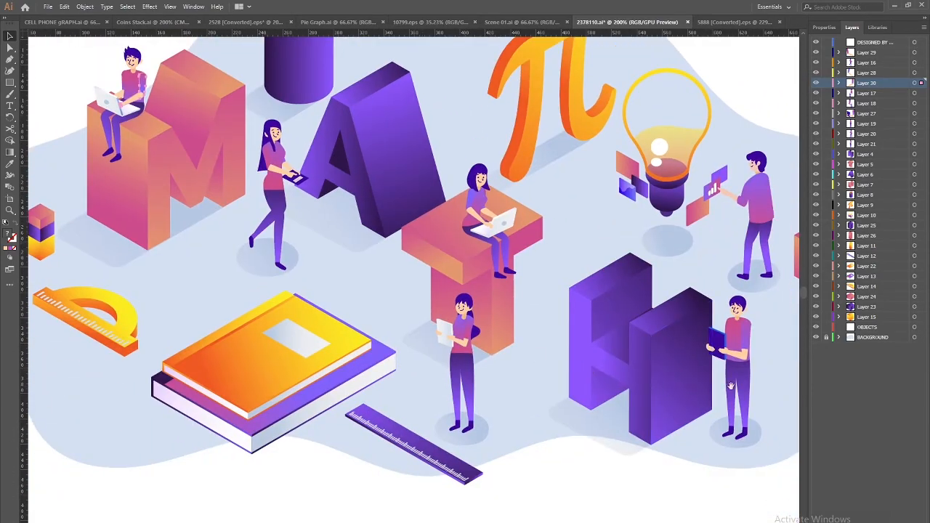
Isolate the tablet woman and cut her tablet and holding arm
key(ctrl+equal)
key(ctrl+equal)
key(ctrl+equal)
drag(465, 336, 416, 299)
drag(545, 480, 189, 189)
drag(587, 515, 256, 386)
click(486, 303)
double_click(486, 303)
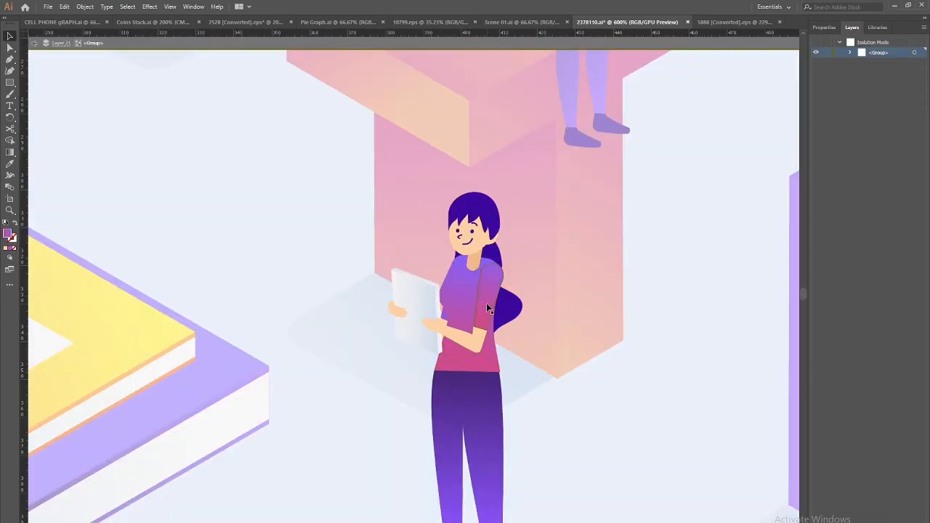
key(alt+Tab)
click(481, 304)
double_click(481, 303)
click(481, 303)
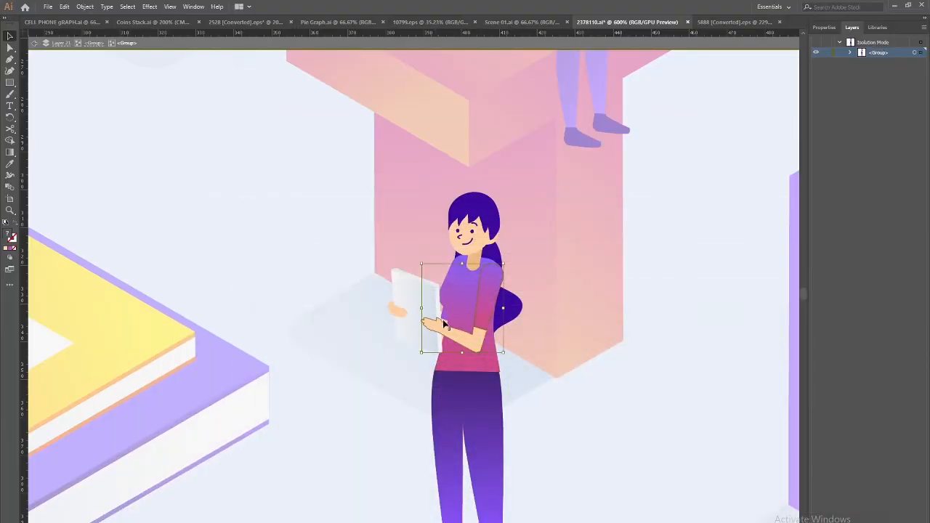
click(399, 313)
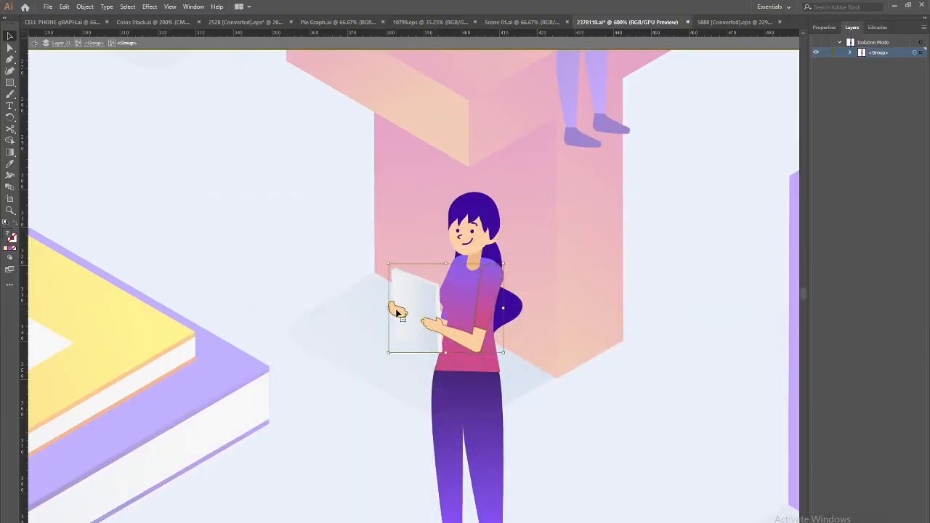
key(Delete)
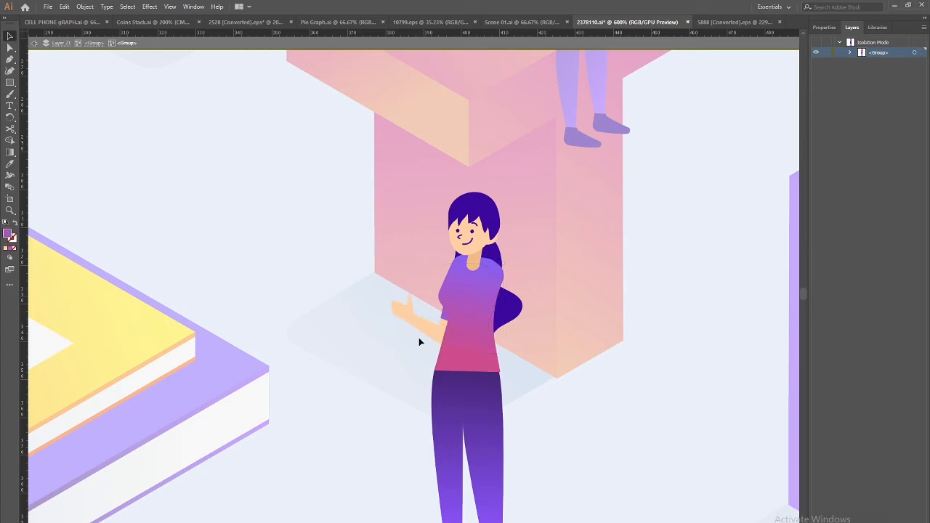
Re-cut the tablet and arm with Direct Selection and paste them in place on new Layer 31
key(ctrl+z)
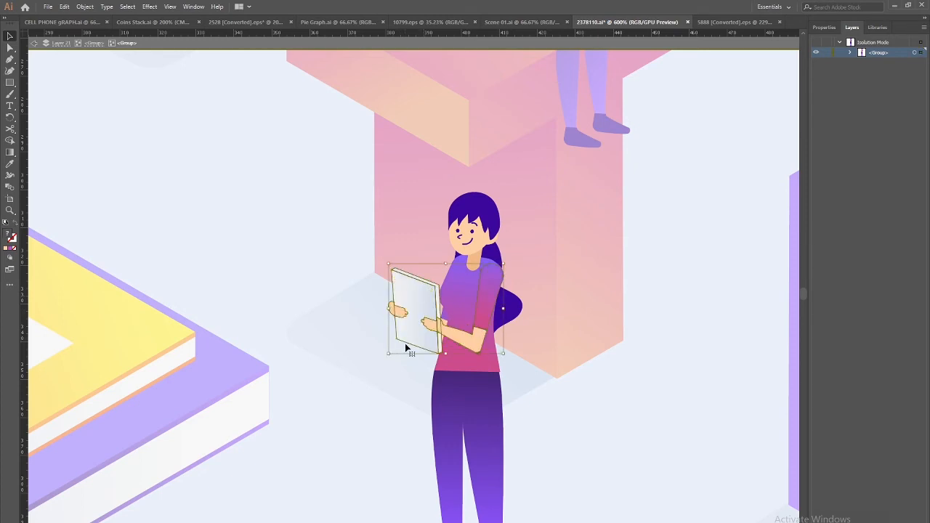
key(a)
key(Delete)
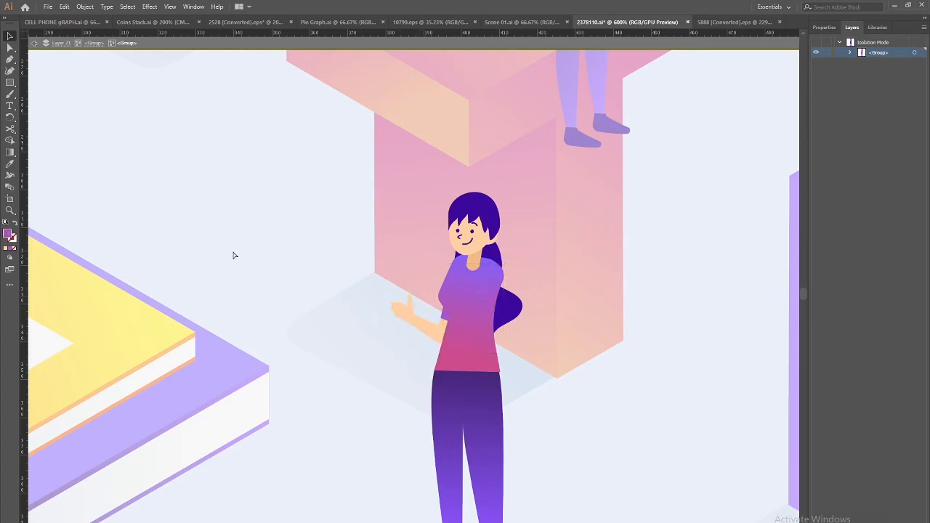
click(34, 43)
click(34, 42)
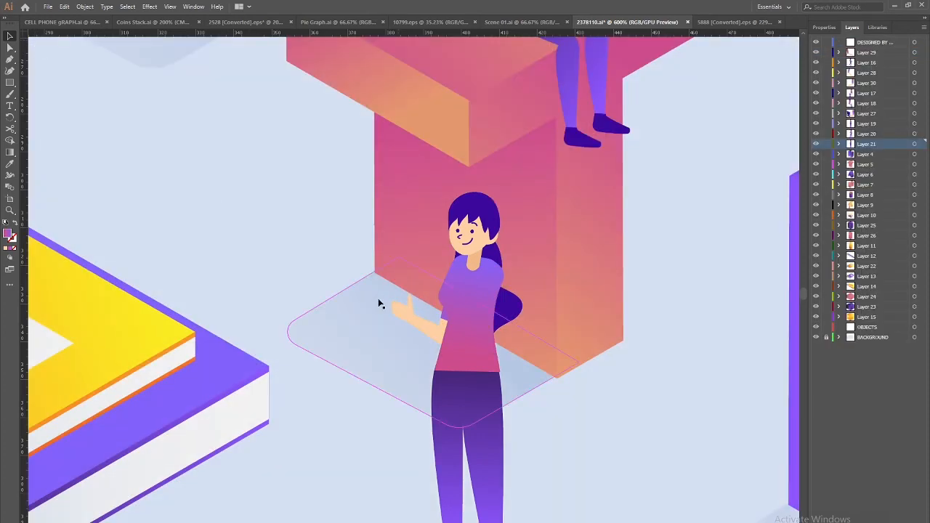
key(ctrl+l)
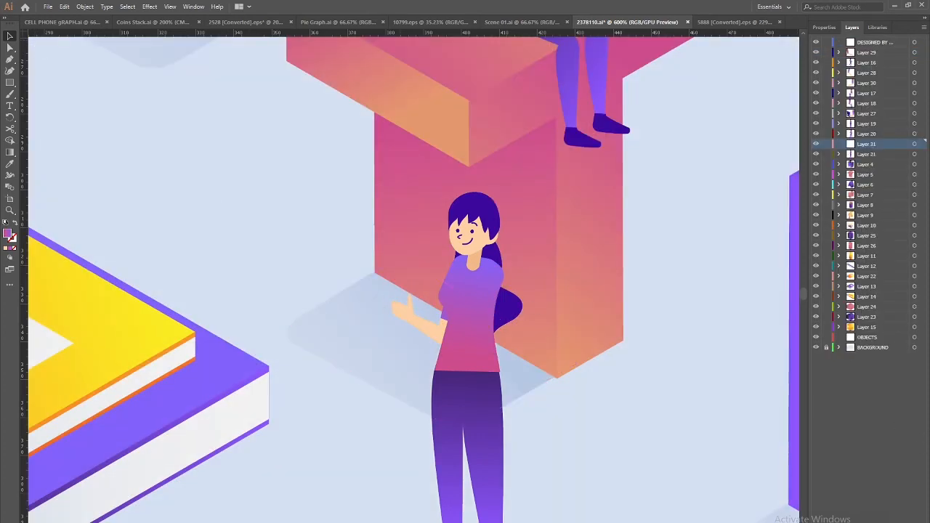
key(ctrl+f)
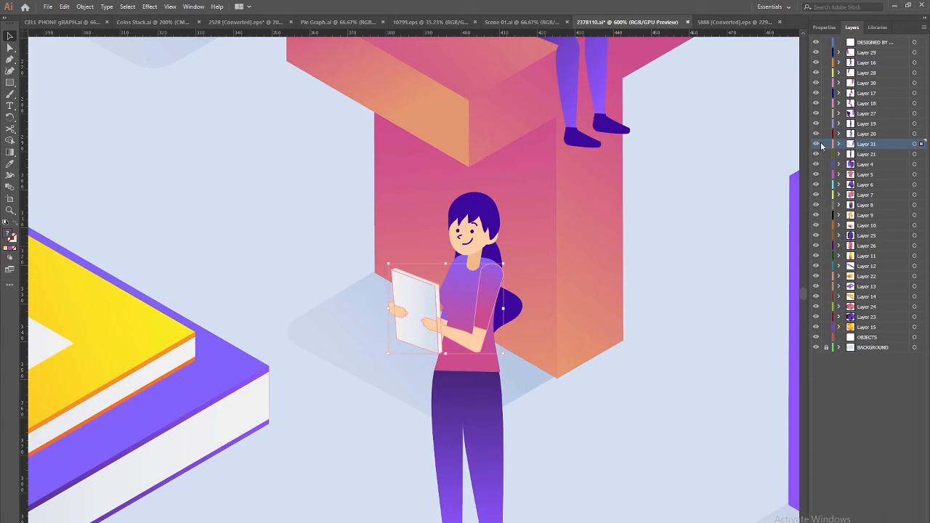
With Layer 31 hidden, delete the woman's skin-tone waving hand, then show Layer 31 again
click(816, 143)
click(416, 320)
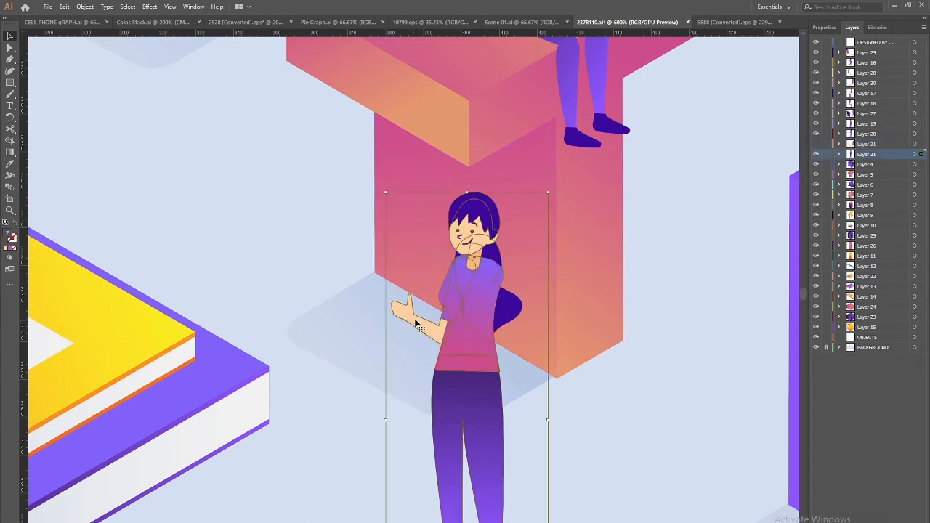
double_click(417, 320)
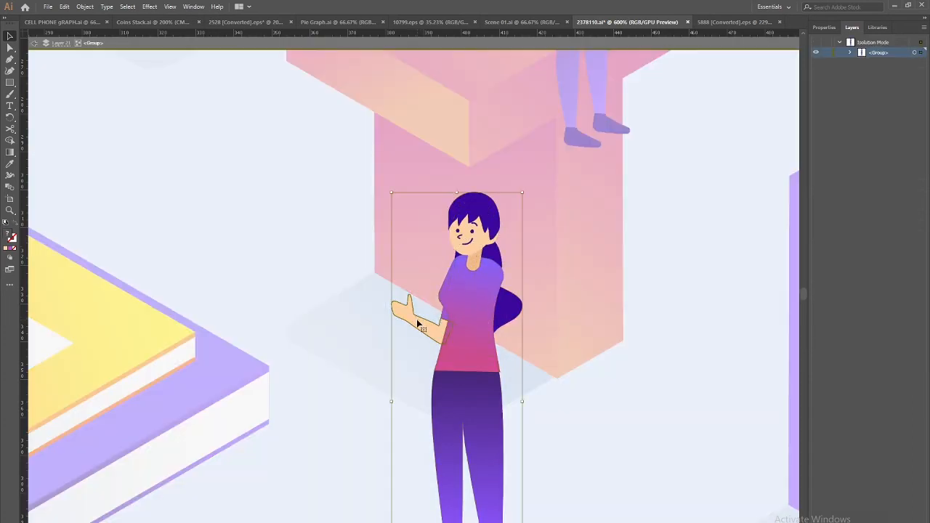
click(419, 326)
double_click(418, 326)
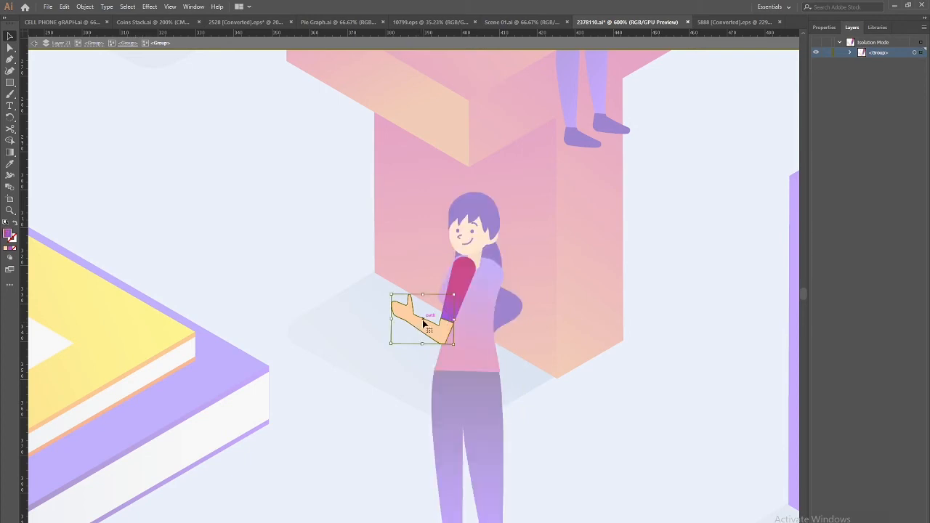
click(425, 324)
key(Delete)
click(36, 43)
click(36, 44)
click(36, 43)
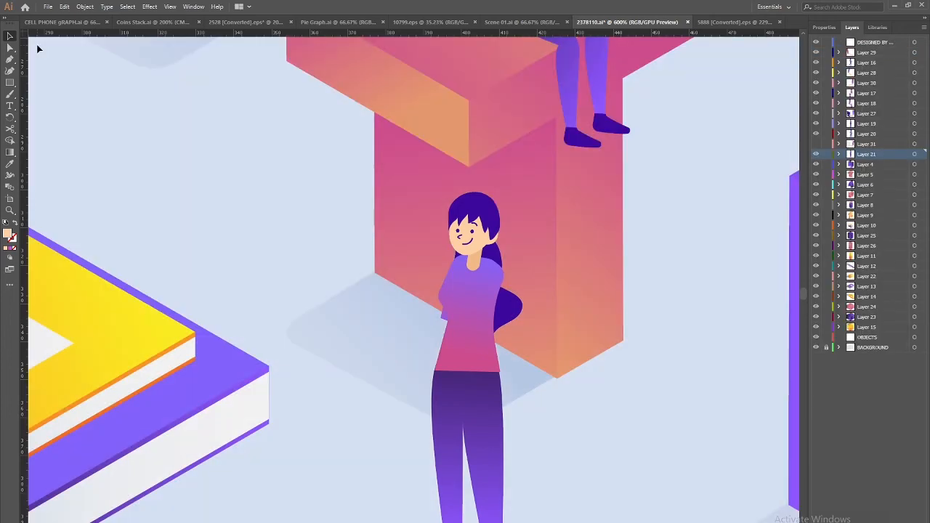
click(815, 145)
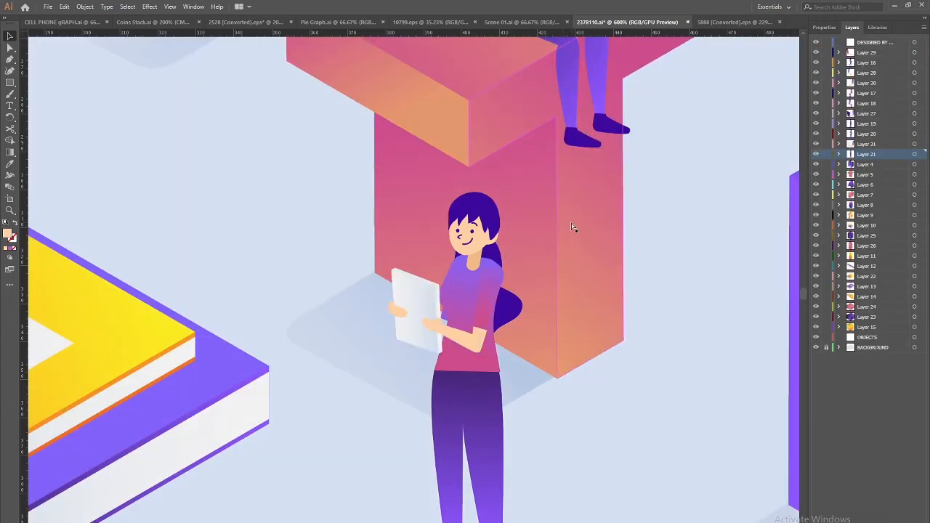
key(ctrl+minus)
key(ctrl+minus)
key(ctrl+minus)
drag(345, 188, 456, 450)
Cut the four pencils out of the cup group and paste them in place on new Layer 32
key(ctrl+plus)
key(ctrl+plus)
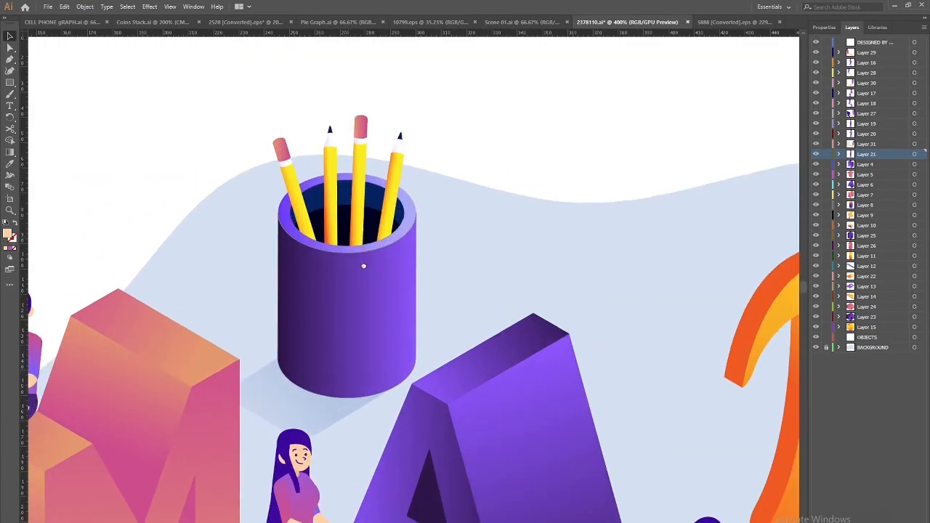
drag(348, 238, 385, 301)
double_click(434, 244)
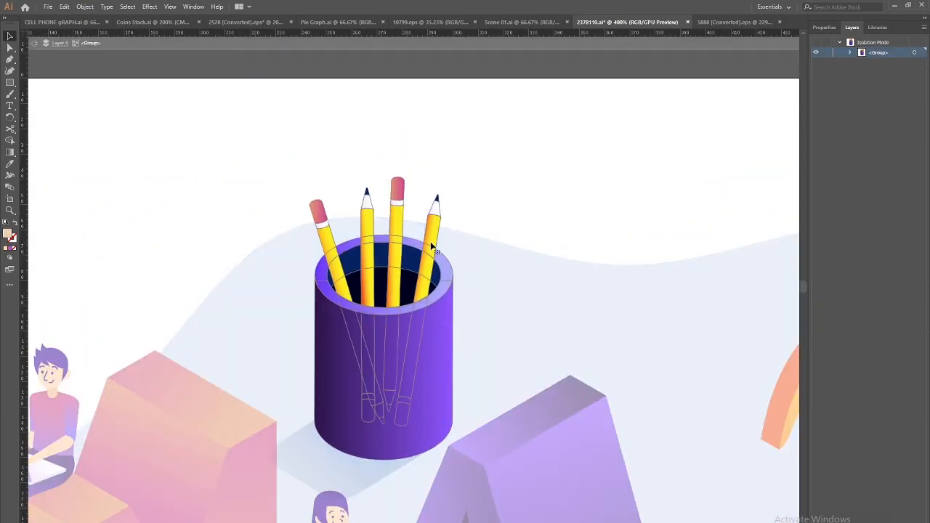
drag(431, 246, 455, 234)
key(ctrl+z)
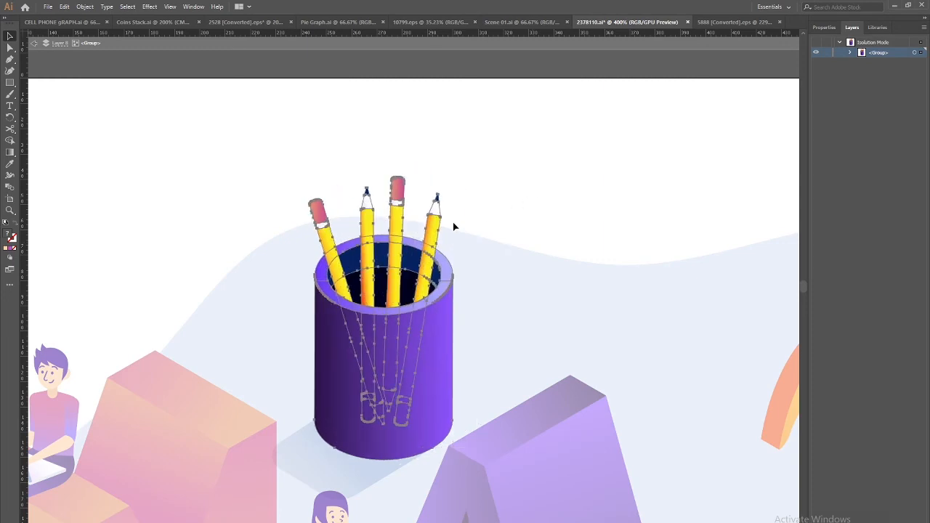
double_click(429, 231)
click(432, 229)
key(Delete)
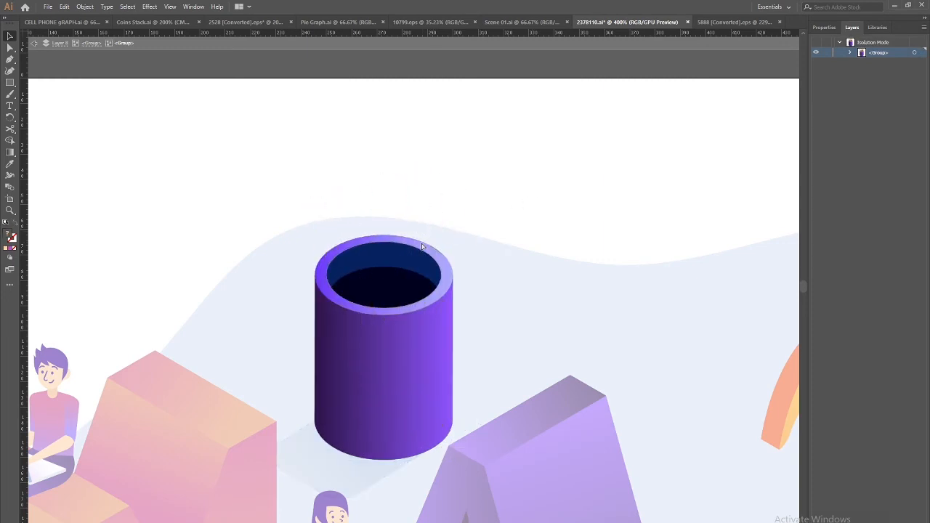
click(39, 44)
click(39, 43)
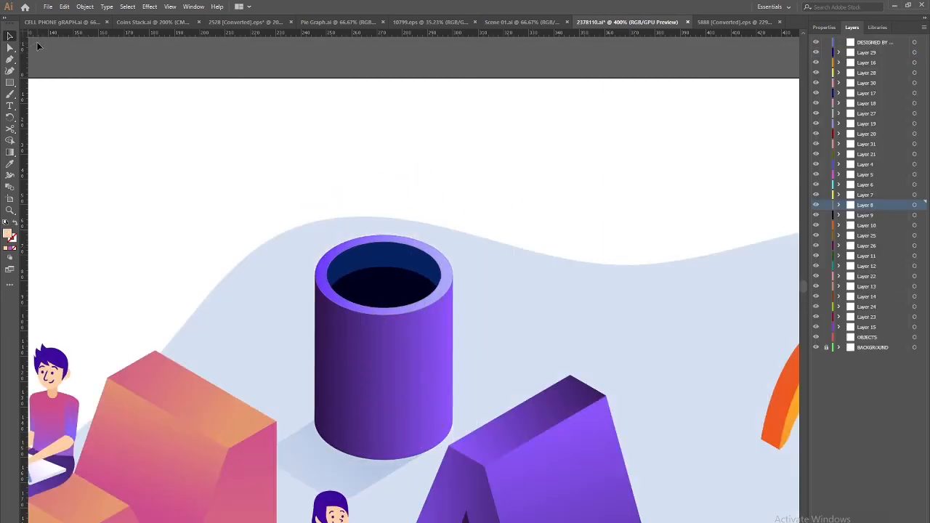
key(ctrl+l)
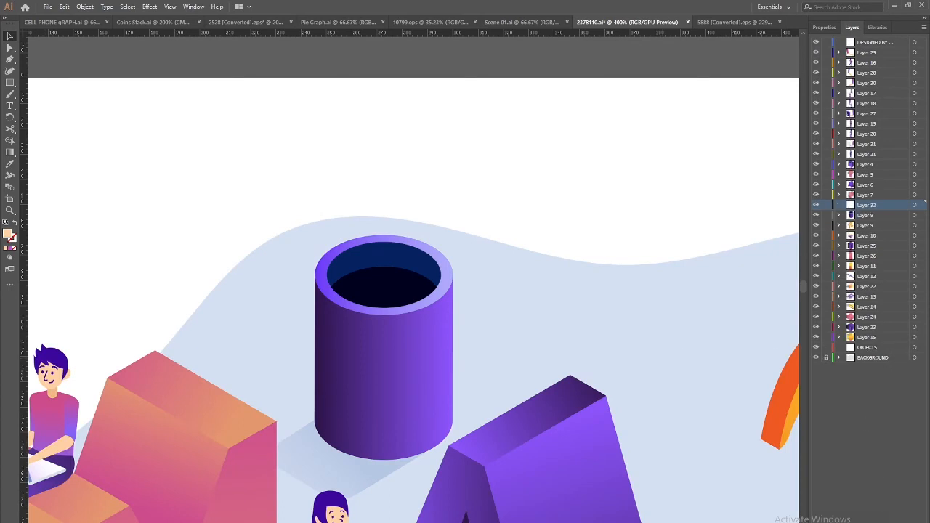
key(ctrl+f)
Move the rightmost and middle-right pencils out of the pencils group onto their own layers
click(480, 194)
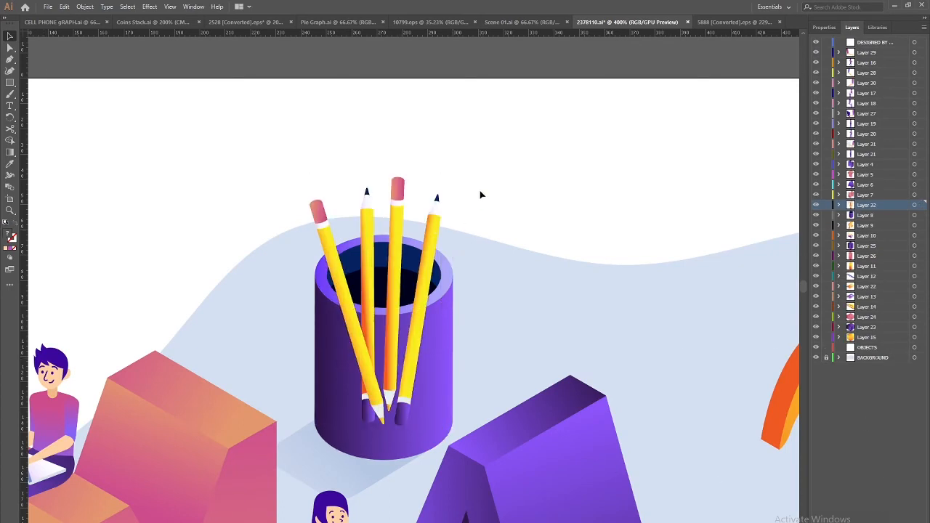
double_click(429, 230)
click(429, 229)
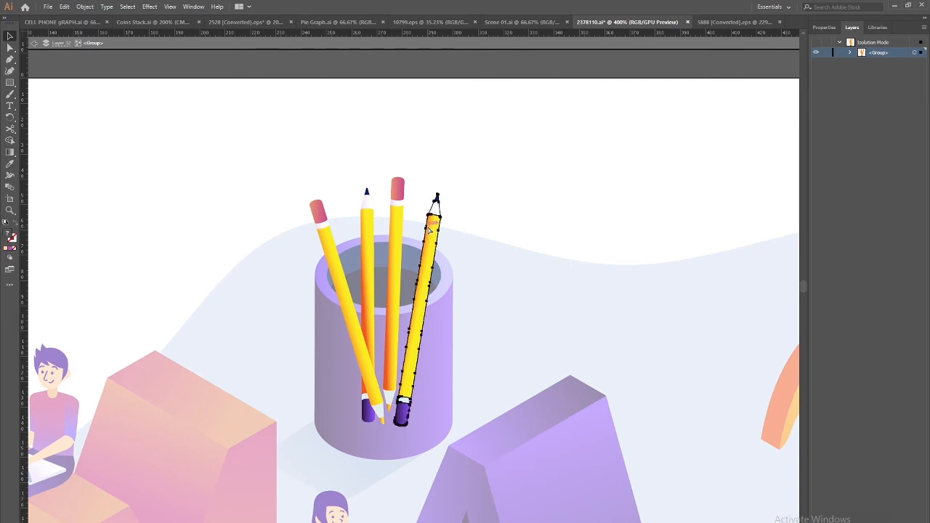
key(Delete)
click(29, 42)
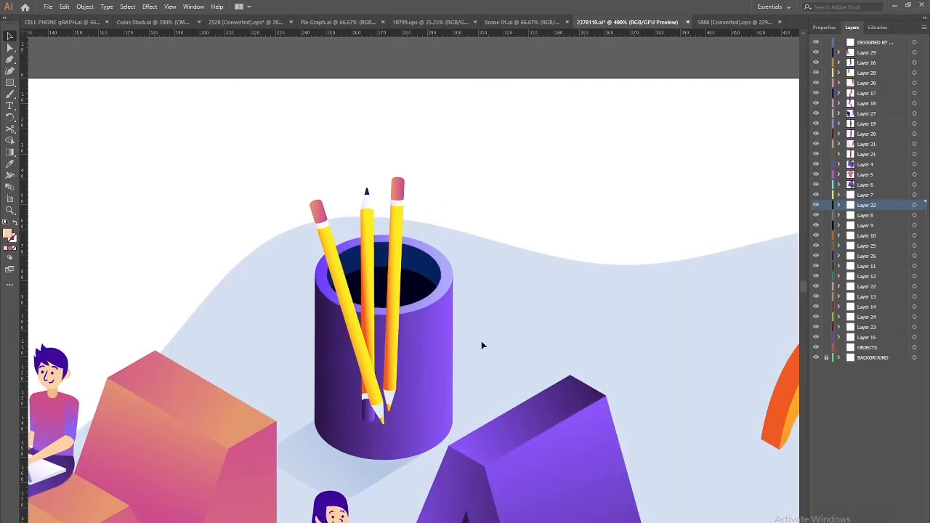
key(ctrl+l)
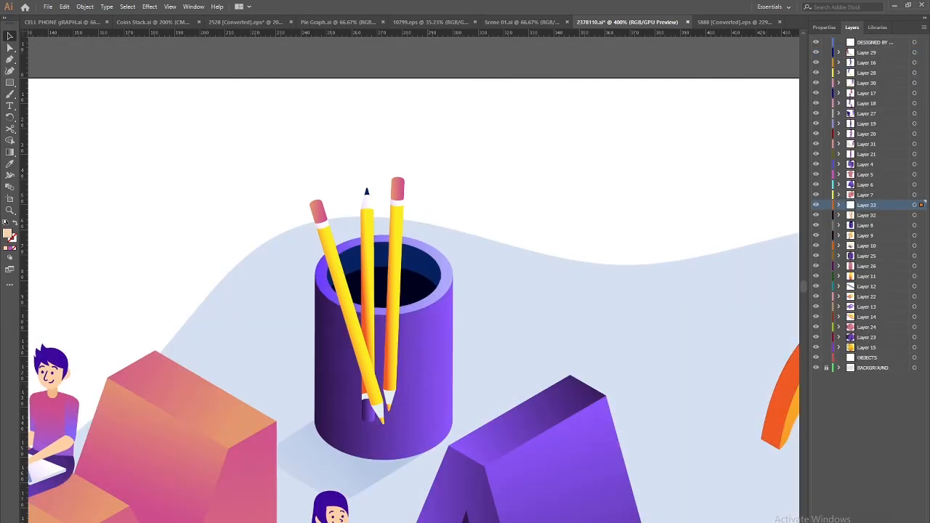
key(ctrl+f)
double_click(394, 245)
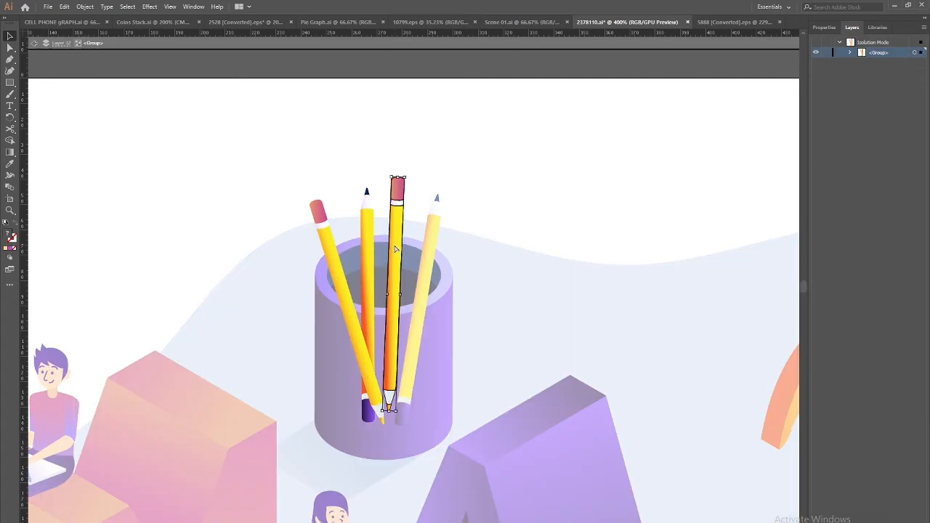
key(Delete)
click(32, 43)
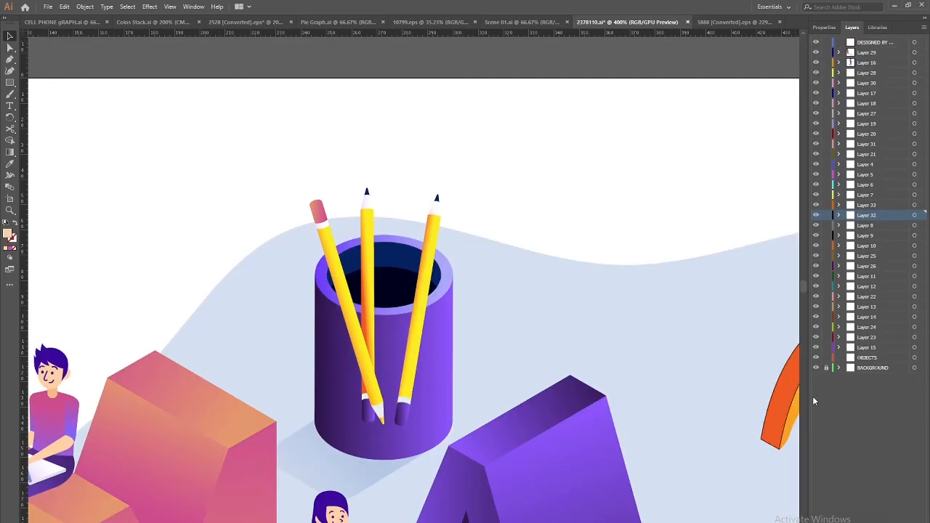
key(ctrl+z)
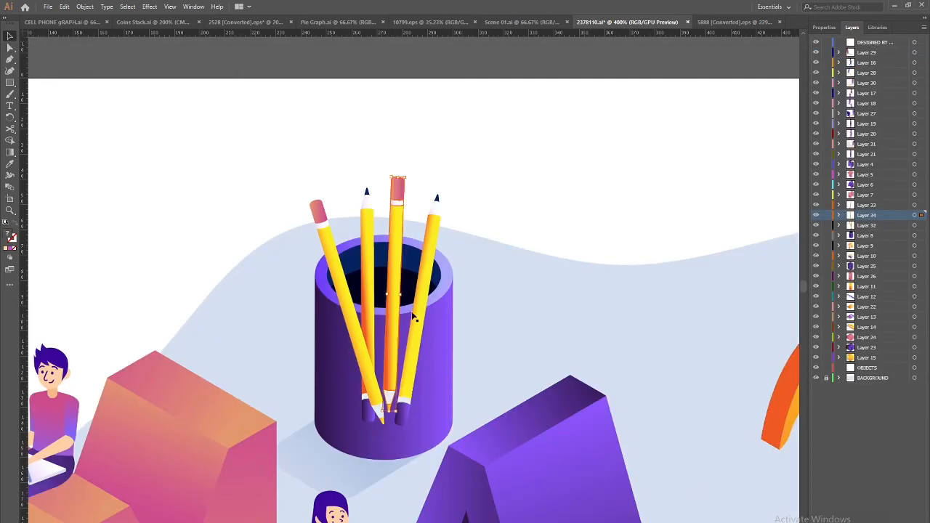
Cut the middle pencil and paste it in place on new Layer 35
double_click(363, 253)
click(363, 253)
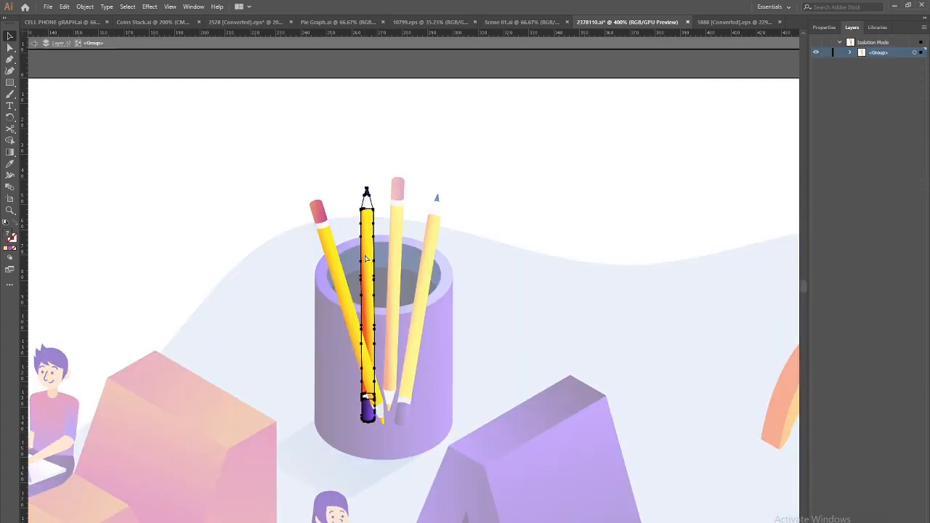
key(Delete)
click(34, 44)
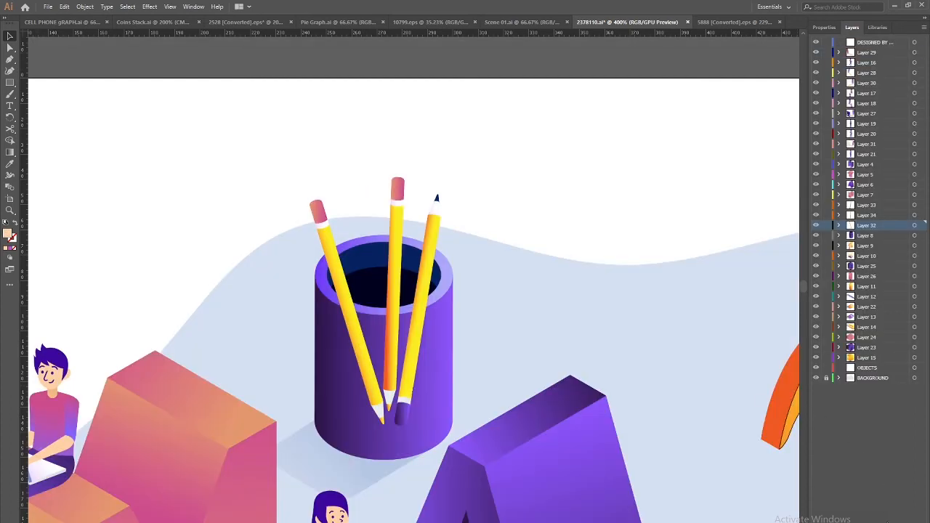
key(ctrl+l)
key(ctrl+f)
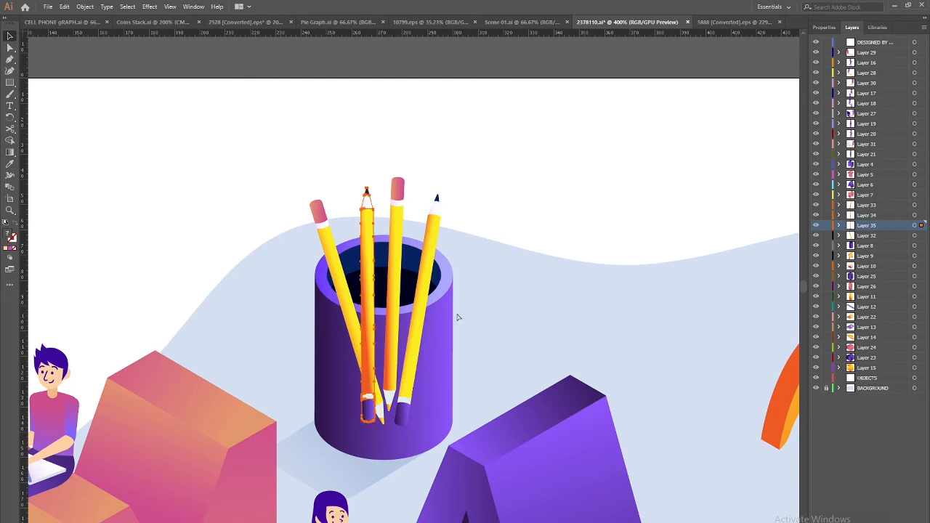
key(ctrl+minus)
key(ctrl+minus)
key(ctrl+minus)
key(ctrl+minus)
key(ctrl+minus)
mouse_move(382, 251)
mouse_down()
mouse_move(391, 269)
mouse_move(304, 217)
mouse_up()
Save the Illustrator artwork as 'Scene 02' in Assets > Ae, accepting the default Illustrator Options
drag(292, 320, 286, 227)
key(ctrl+shift+s)
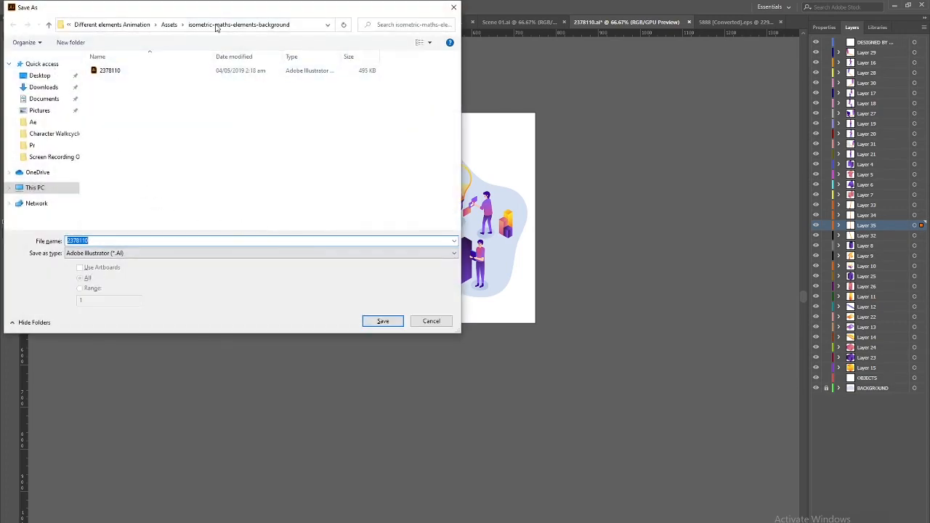
click(167, 26)
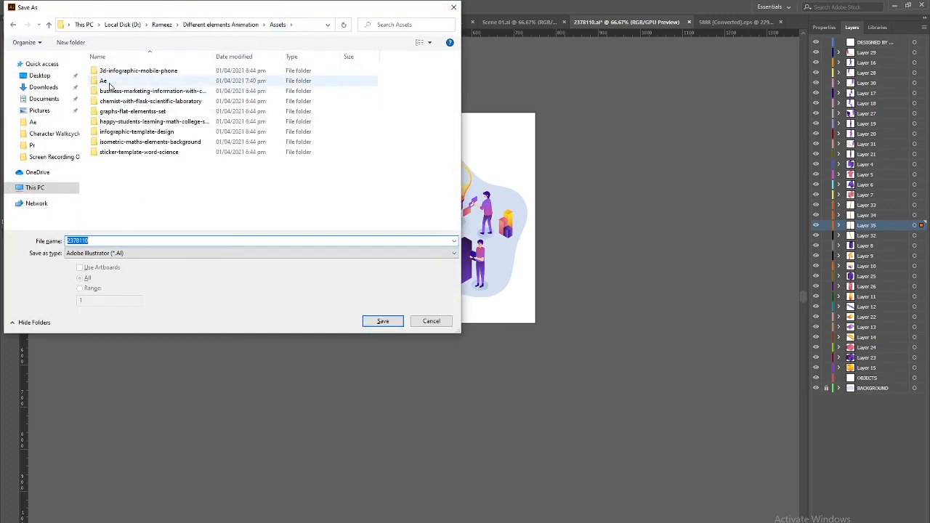
double_click(105, 81)
click(95, 240)
double_click(94, 240)
text(S)
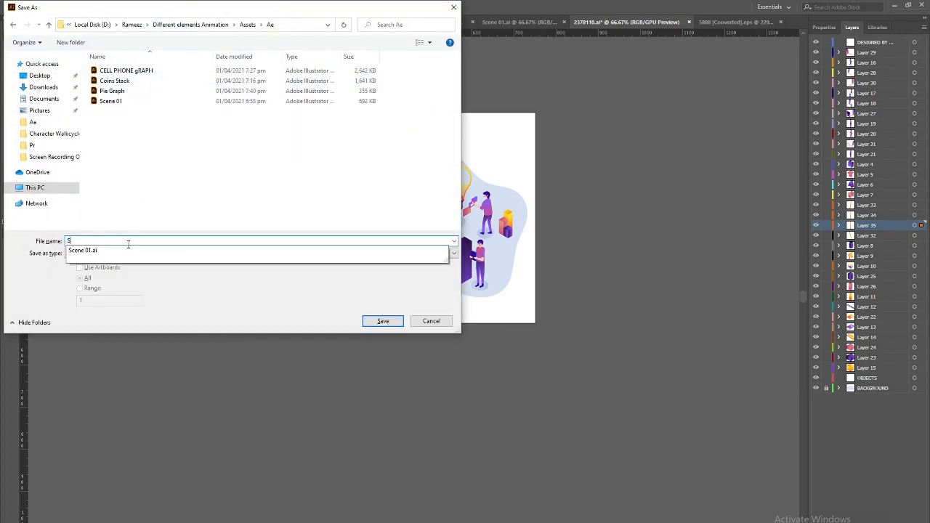
text(cene 02)
key(Return)
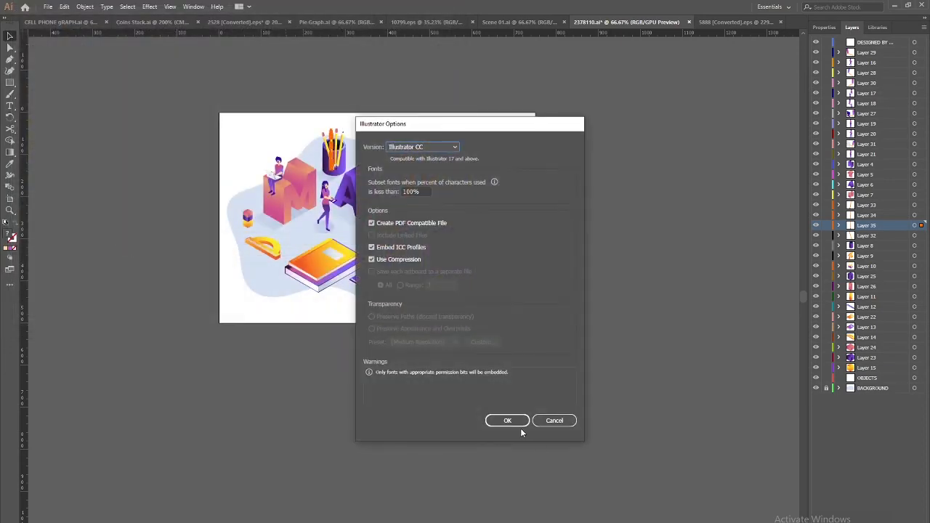
click(521, 426)
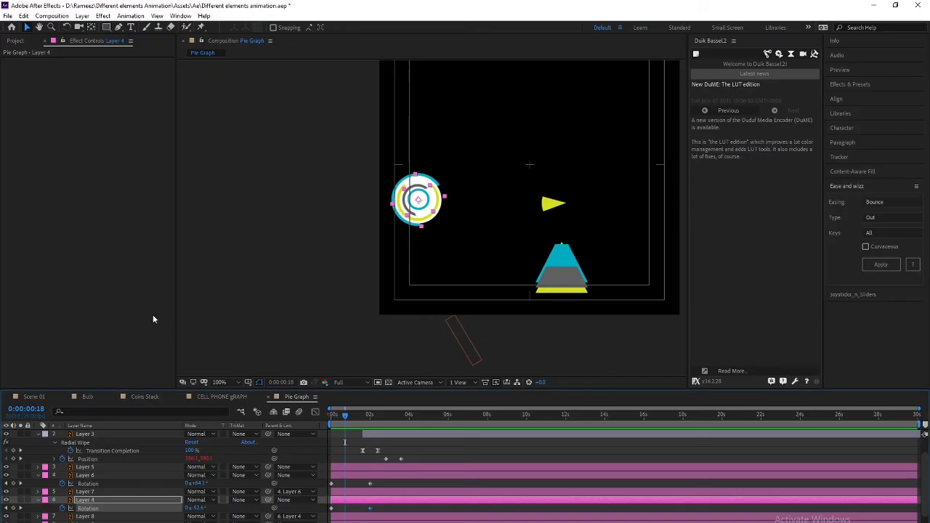
Import Scene 02.ai into the project as Composition - Retain Layer Sizes
click(21, 44)
double_click(77, 237)
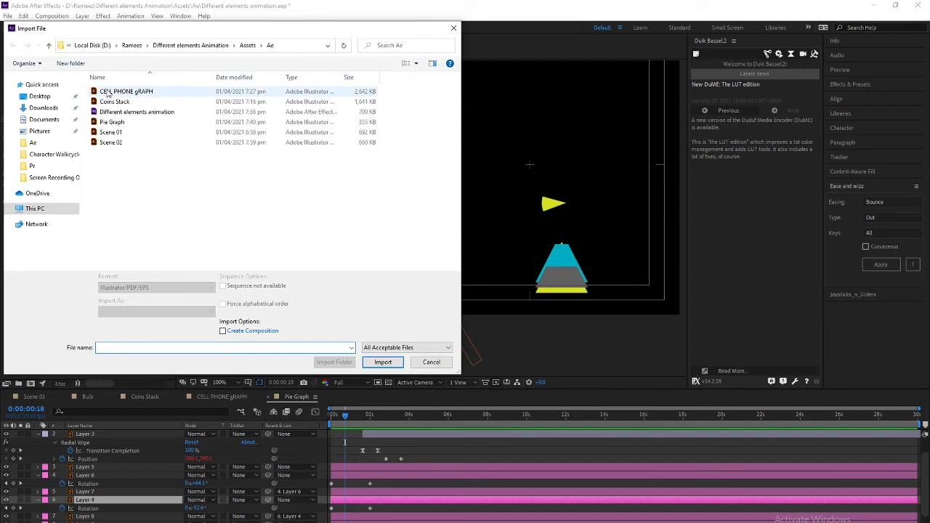
click(120, 144)
click(182, 316)
click(191, 332)
click(382, 362)
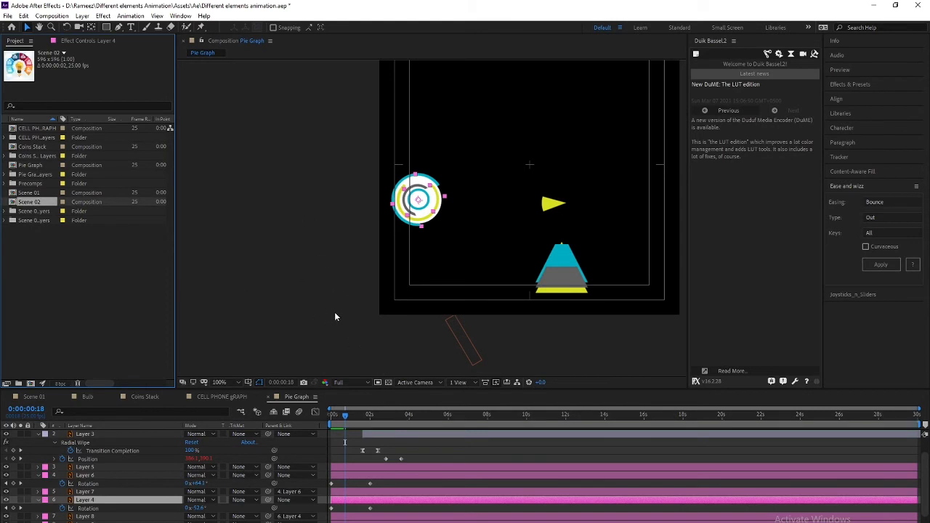
Open and compare the Scene 01 and newly imported Scene 02 compositions in the Project panel
double_click(48, 203)
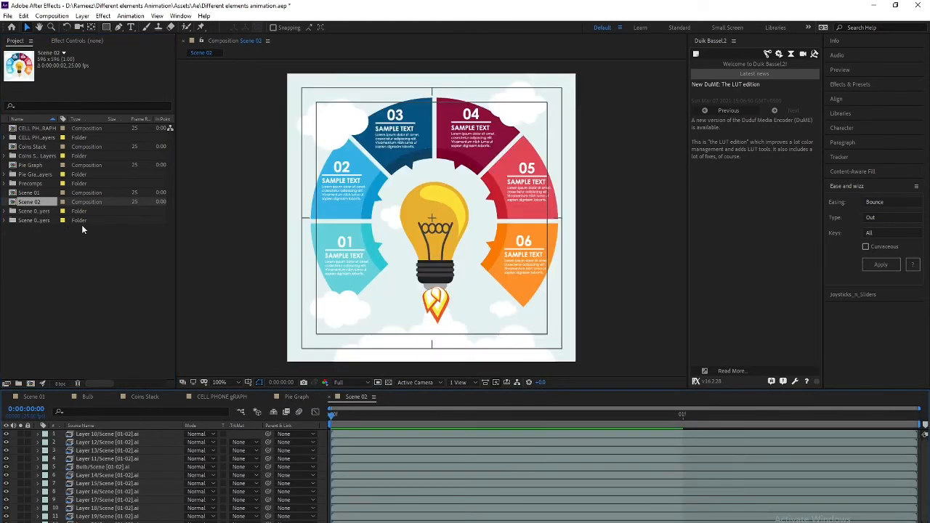
click(32, 194)
click(34, 202)
click(34, 193)
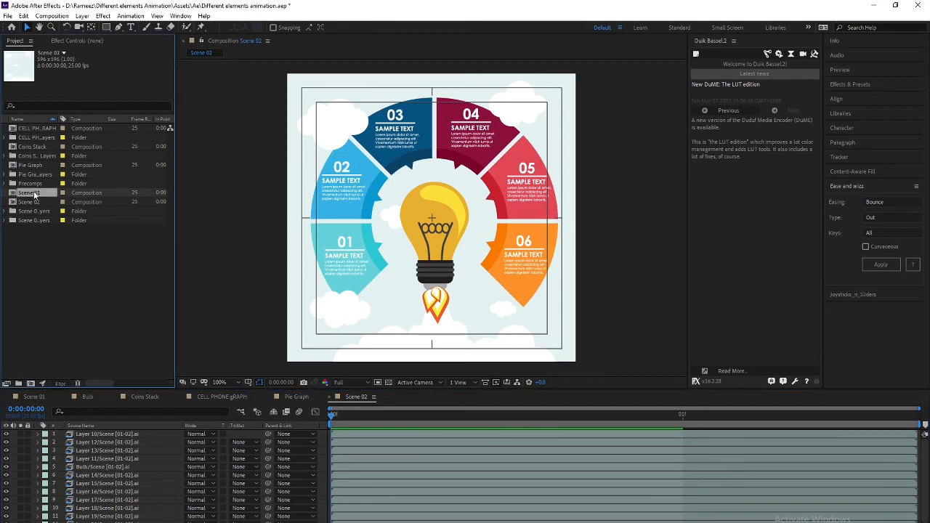
click(54, 279)
click(29, 185)
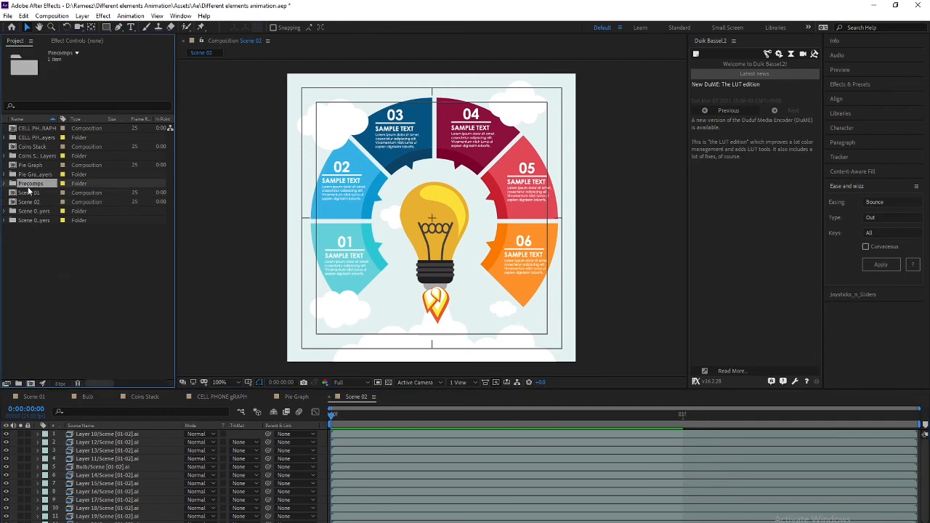
click(30, 194)
click(31, 202)
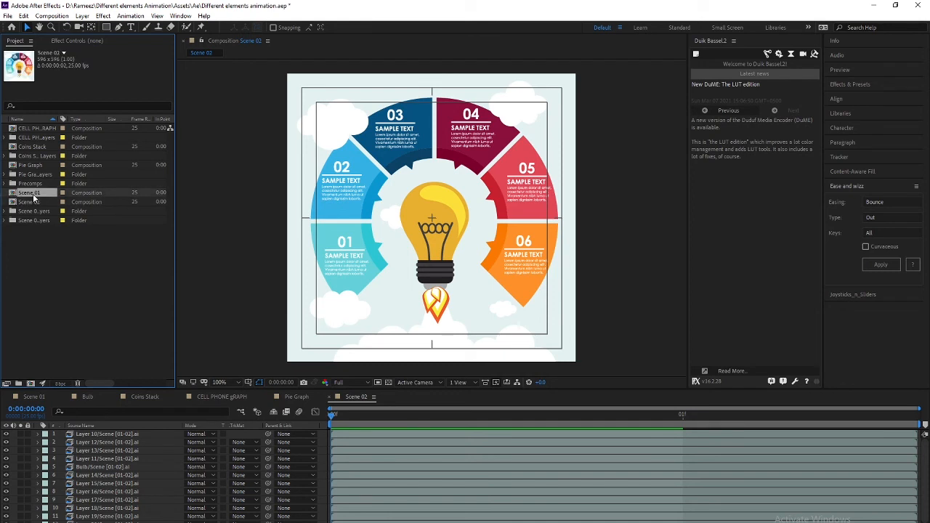
double_click(33, 194)
click(30, 202)
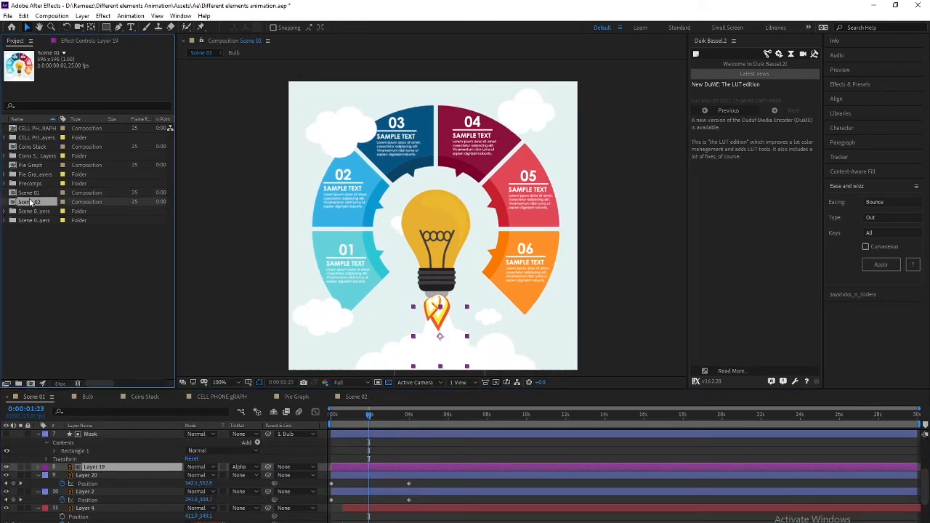
click(69, 297)
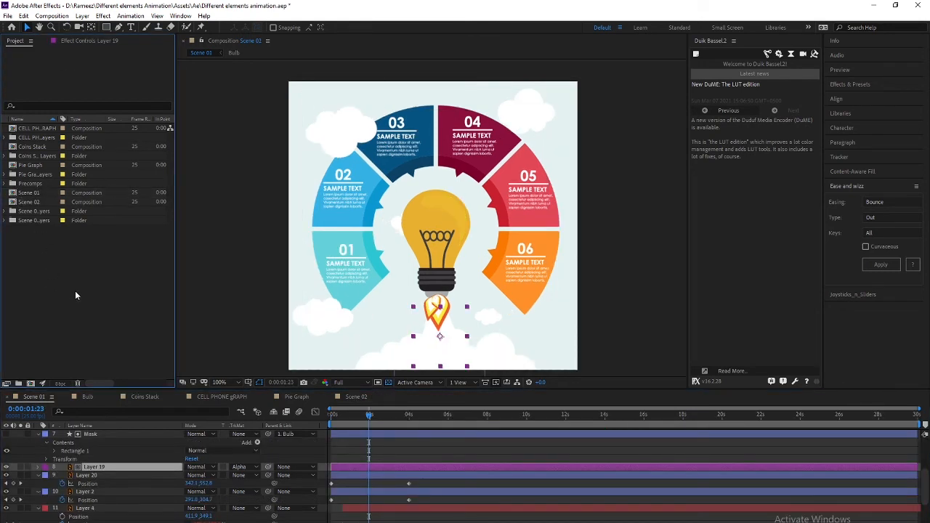
Re-import Scene 02.ai as Composition - Retain Layer Sizes
double_click(74, 286)
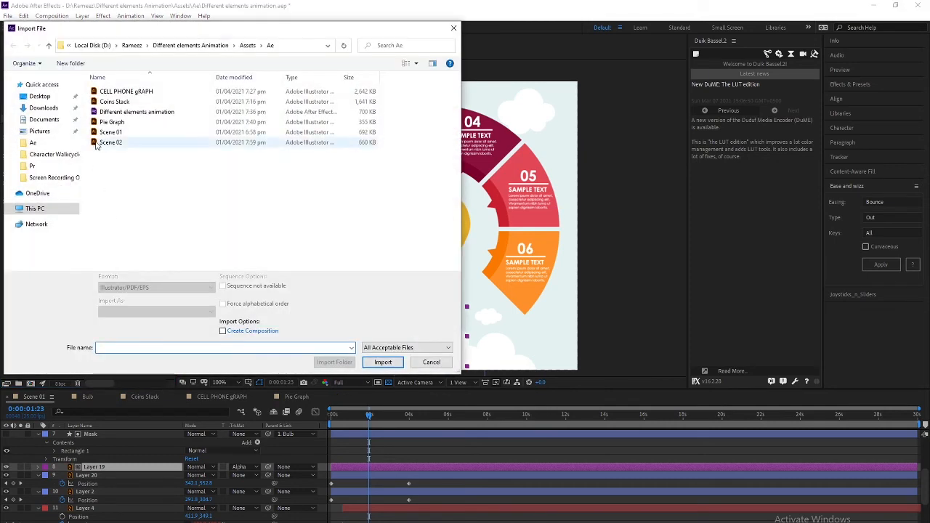
click(111, 143)
click(162, 311)
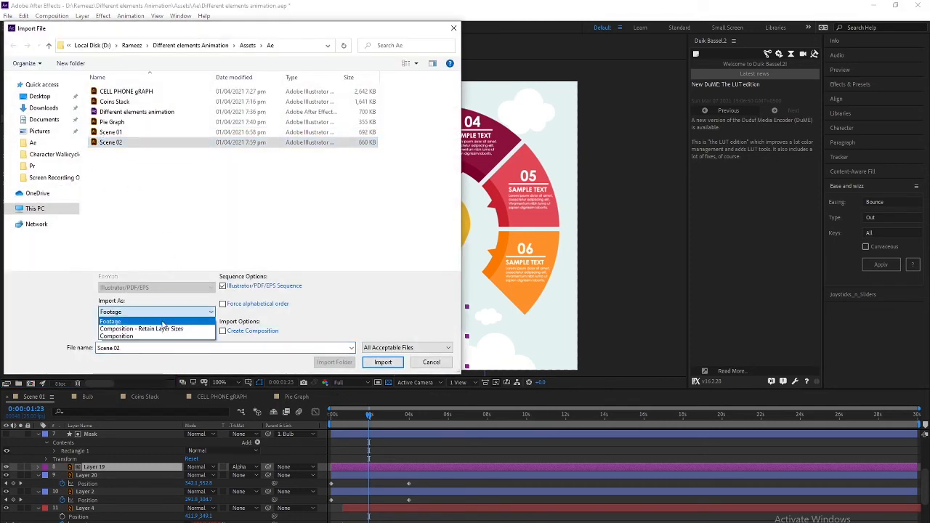
click(165, 330)
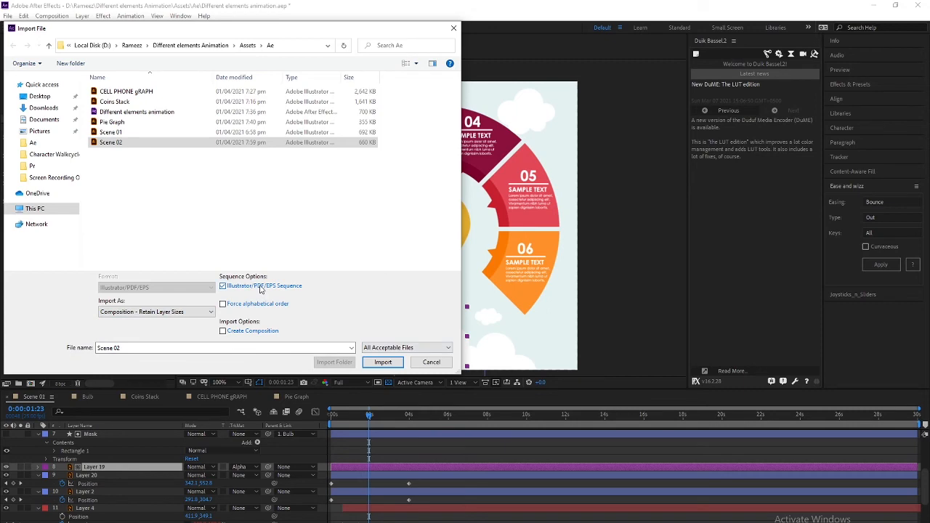
click(383, 361)
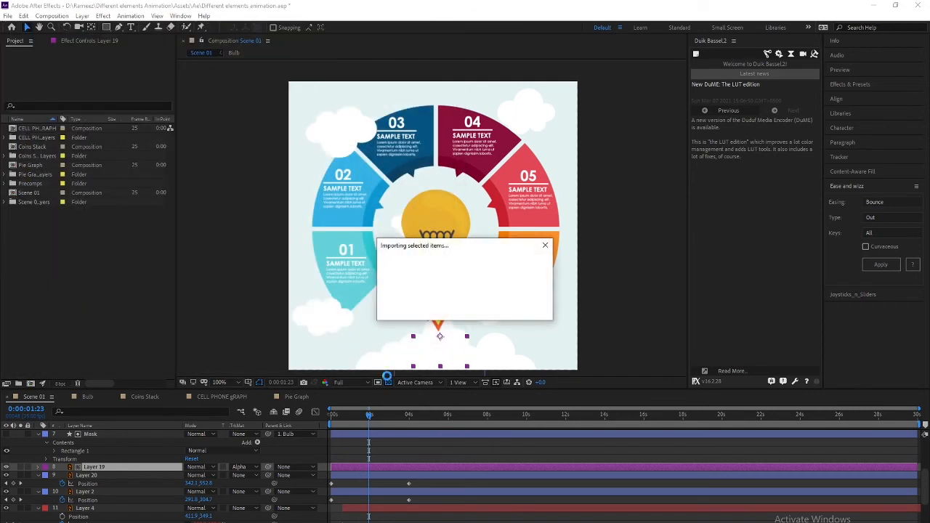
click(71, 265)
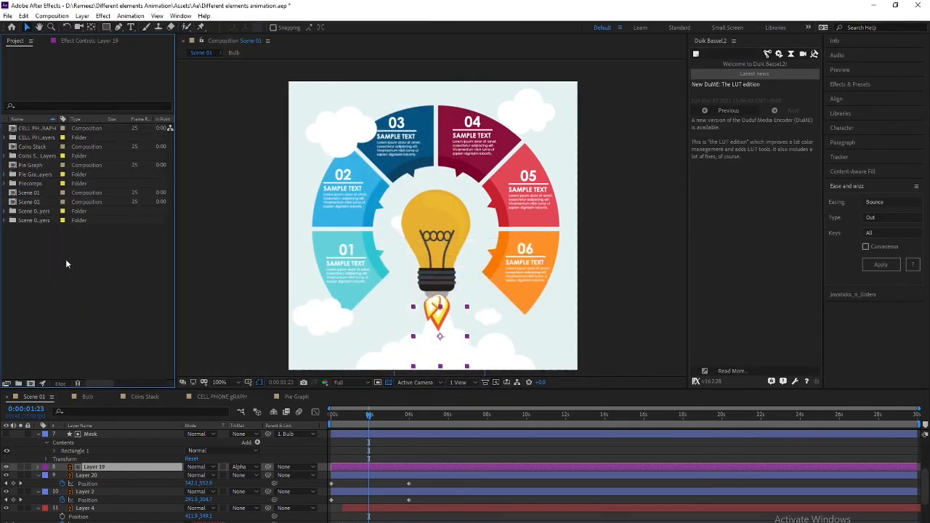
Keyframe both book layers' Position, raise them out of frame, and apply bounce easing
double_click(34, 203)
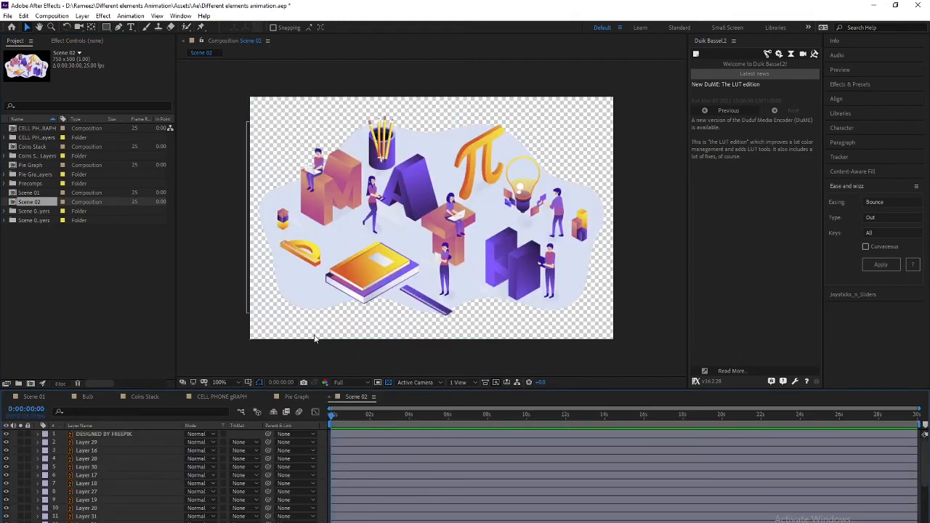
drag(328, 307, 355, 294)
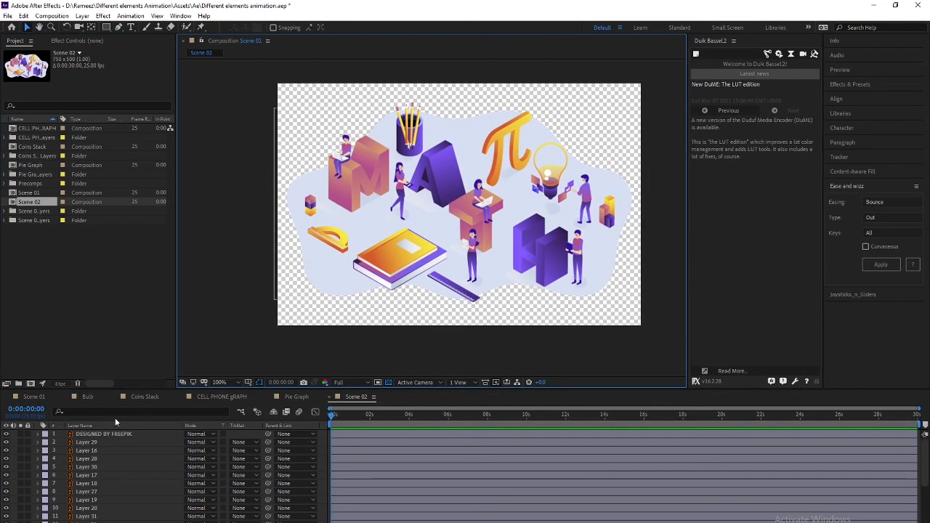
click(418, 274)
scroll(87, 476, down, 6)
ctrl+click(88, 499)
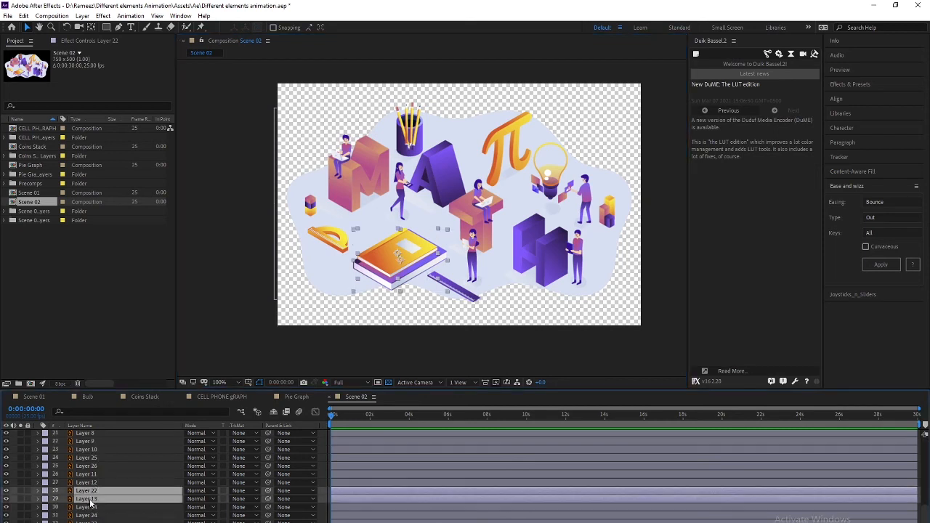
key(p)
key(space)
key(space)
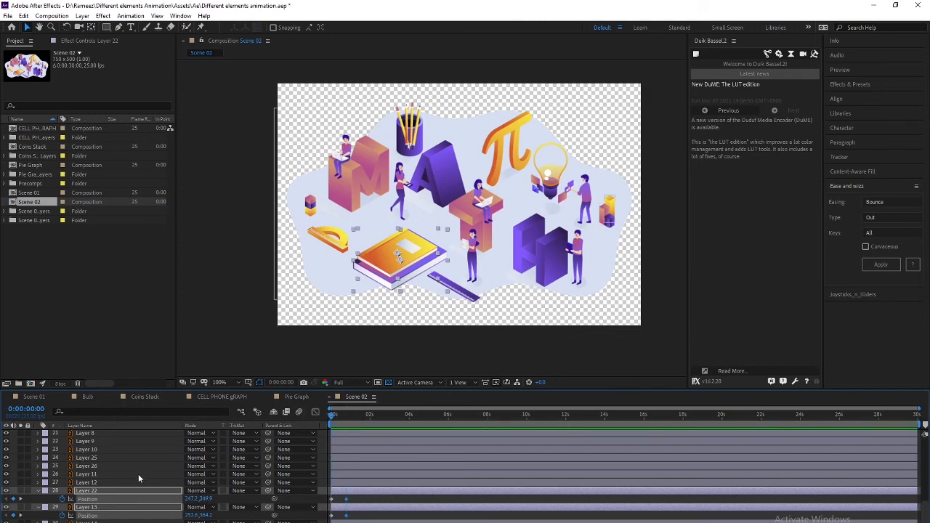
key(shift+Up)
key(shift+Up)
key(shift+Up)
key(shift+Up)
key(shift+Up)
key(shift+Up)
key(shift+Up)
key(shift+Up)
key(shift+Up)
key(shift+Up)
key(shift+Up)
key(shift+Up)
key(shift+Up)
key(shift+Up)
key(shift+Up)
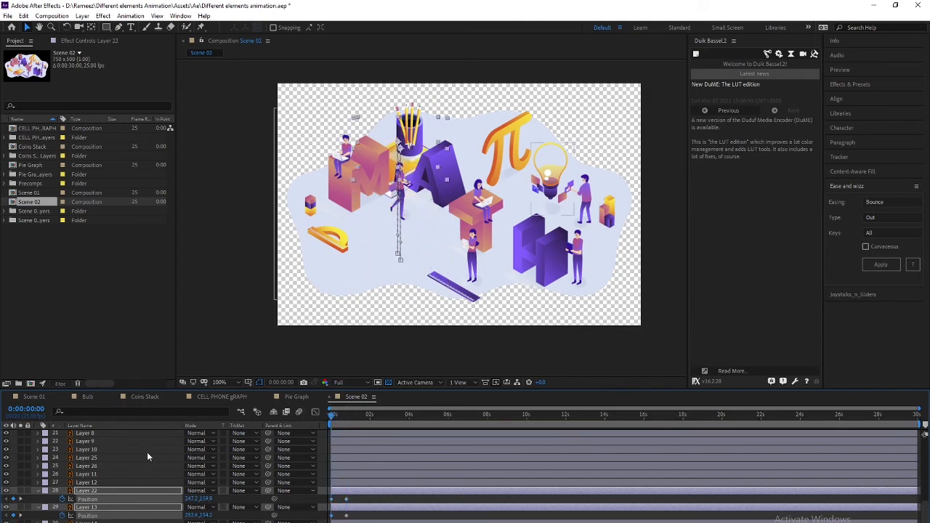
key(shift+Up)
key(shift+Up)
key(shift+Up)
key(shift+Up)
key(shift+Up)
key(shift+Up)
key(shift+Up)
key(shift+Up)
key(shift+Up)
key(shift+Up)
key(shift+Up)
key(shift+Up)
key(shift+Up)
key(shift+Up)
key(shift+Up)
key(shift+Up)
key(shift+Up)
key(shift+Up)
key(shift+Up)
key(shift+Up)
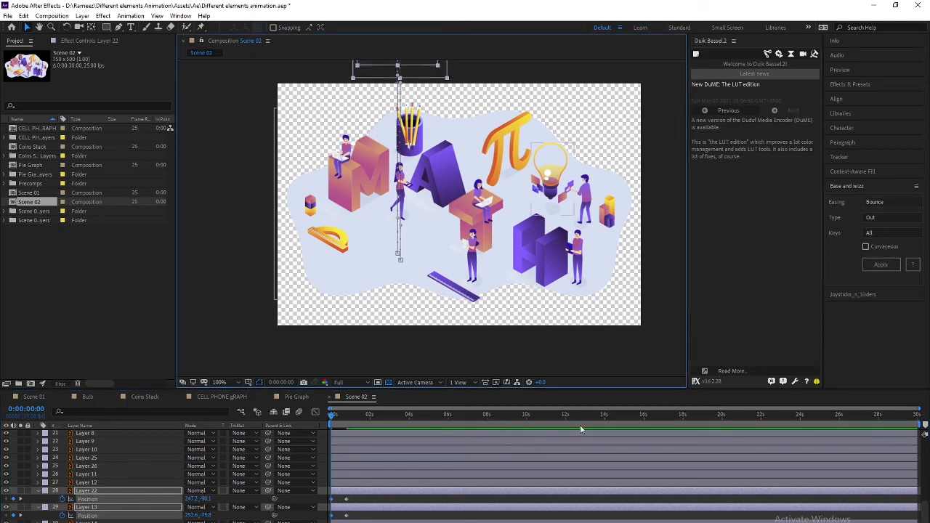
drag(362, 499, 320, 521)
click(869, 265)
click(406, 504)
key(space)
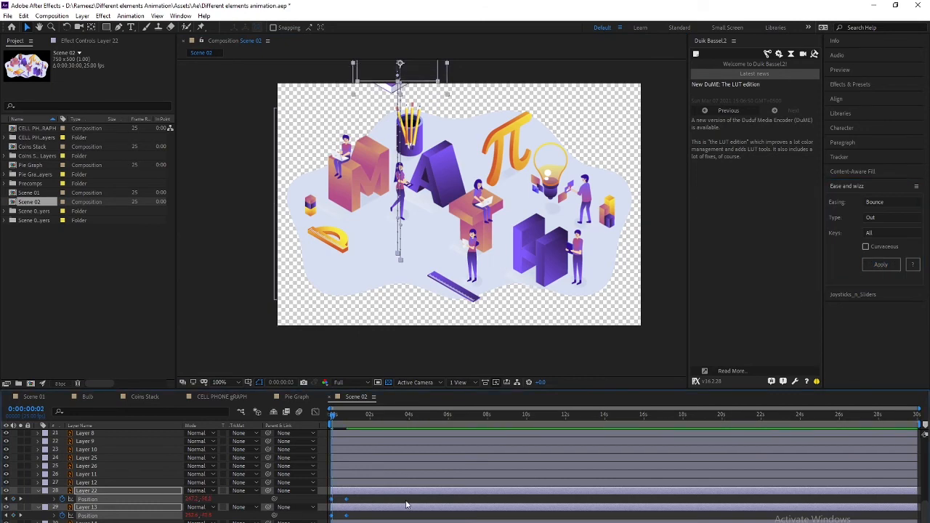
Shift the book layer (Layer 22) so its drop-in starts at frame 5
click(93, 508)
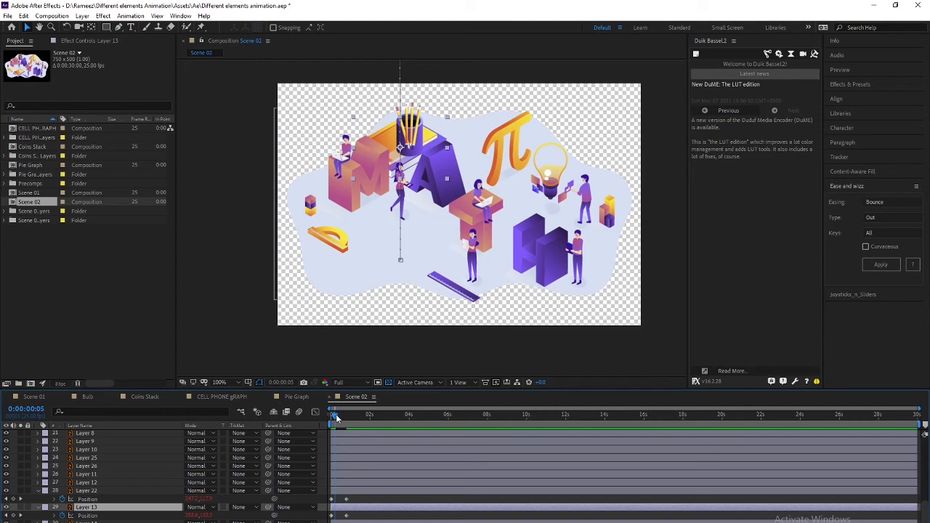
click(332, 420)
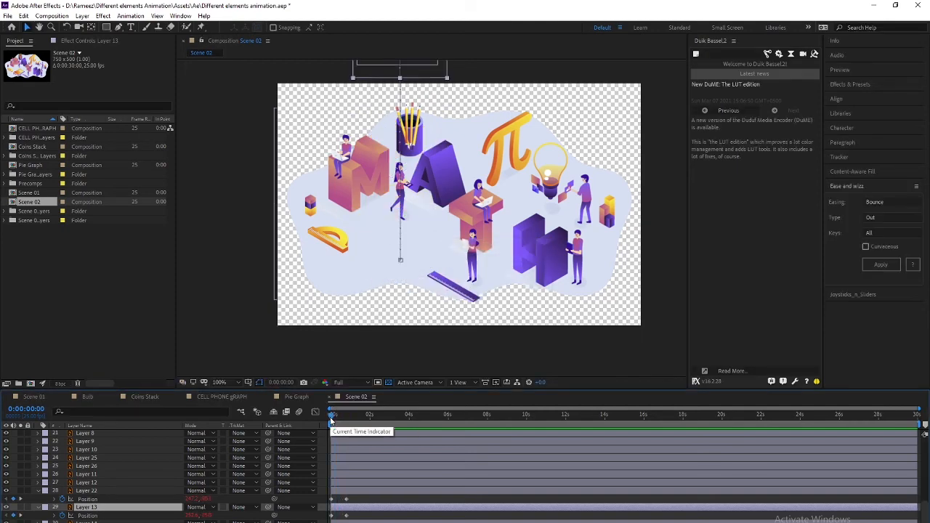
drag(331, 420, 324, 424)
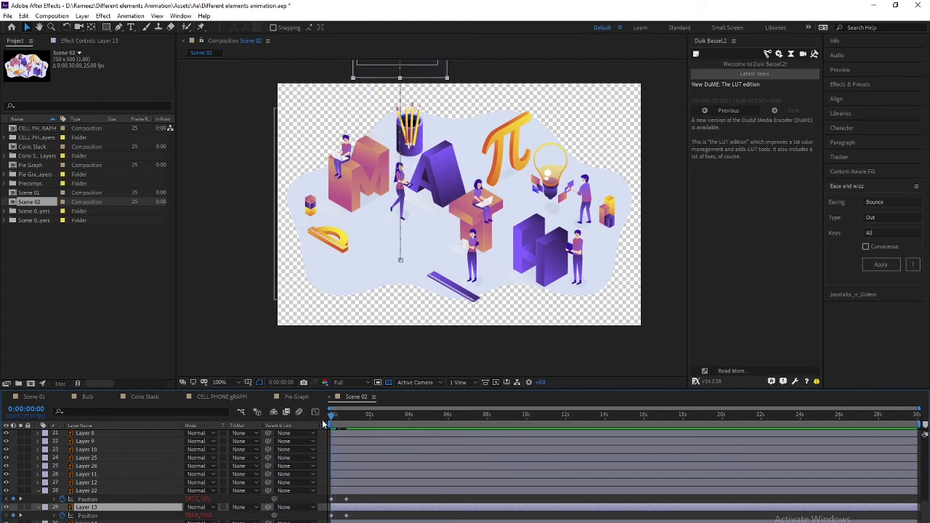
key(shift+Page_Down)
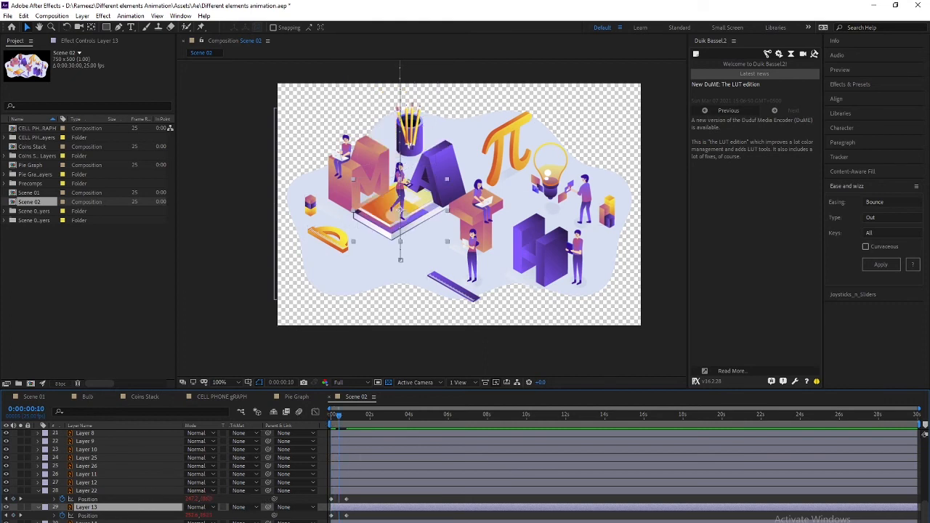
click(88, 521)
click(90, 508)
click(99, 492)
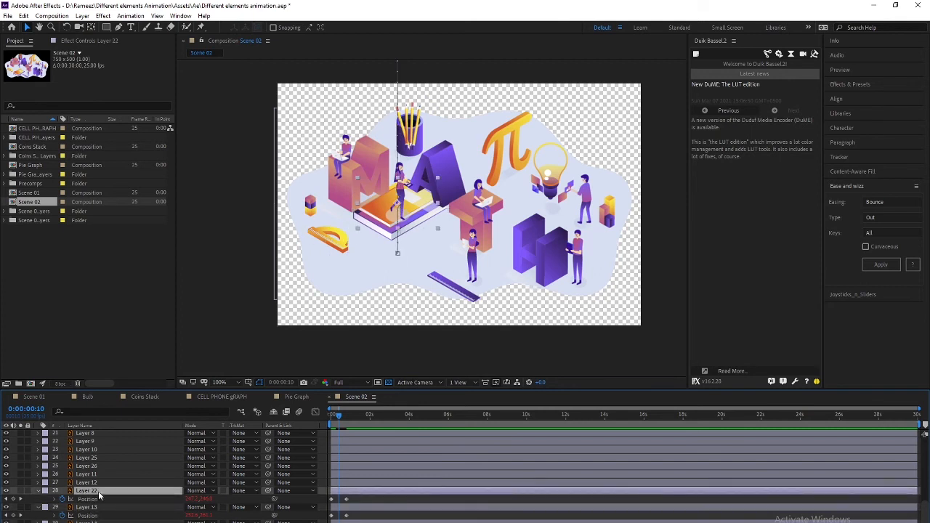
key(bracketleft)
key(space)
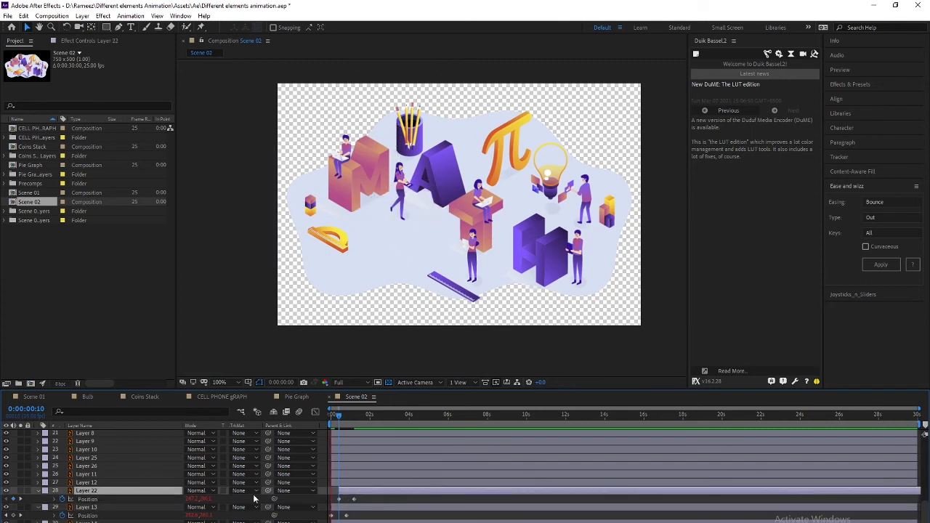
key(space)
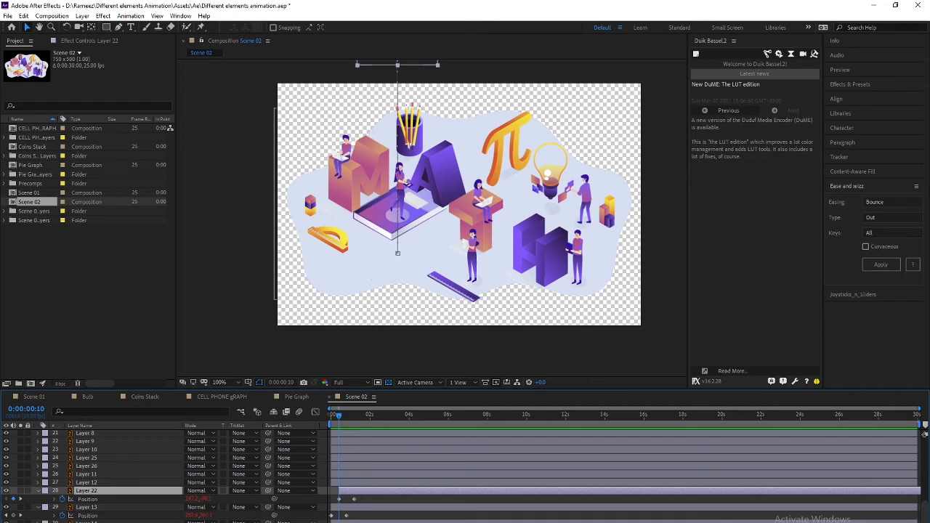
drag(328, 417, 324, 421)
key(Page_Down)
key(Page_Down)
key(Page_Down)
key(Page_Down)
key(Page_Down)
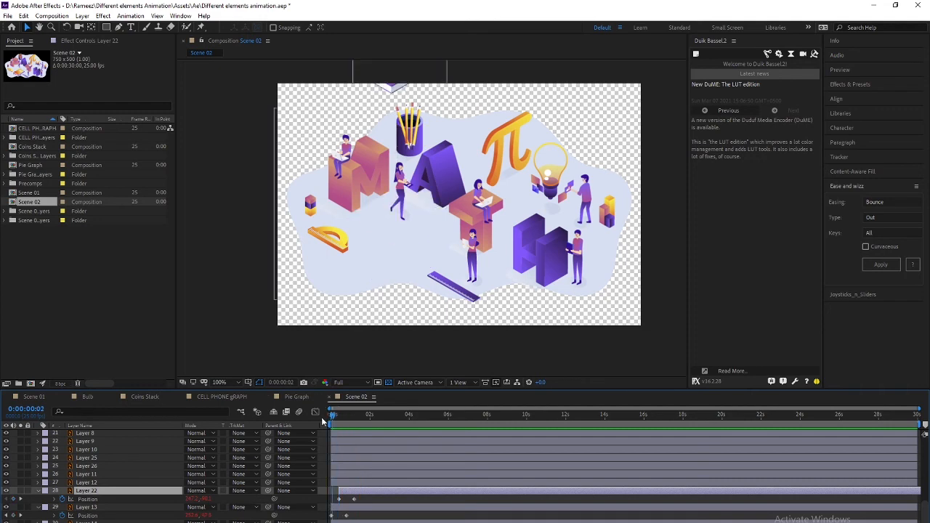
key(bracketleft)
drag(335, 419, 277, 413)
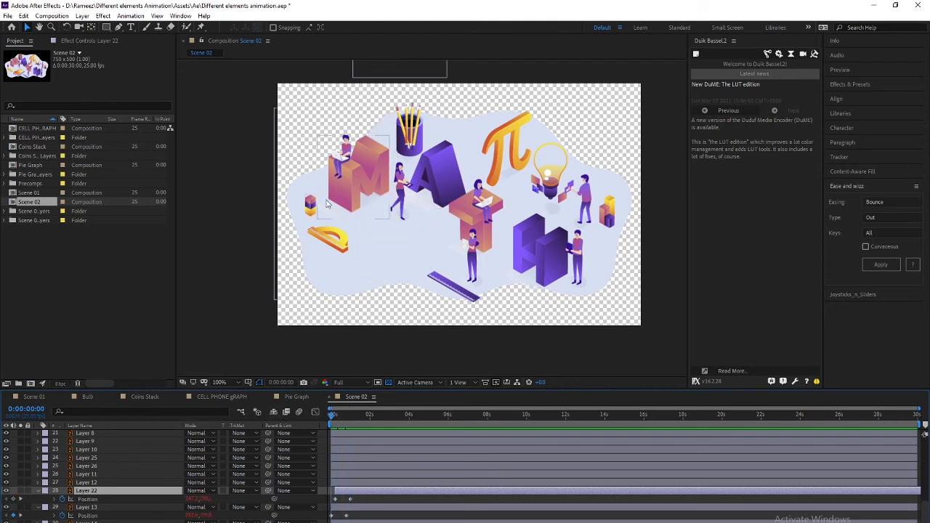
Keyframe the M, A, T, H letters' Position at 0:20 and raise them above the frame at frame 0
click(372, 187)
shift+click(447, 182)
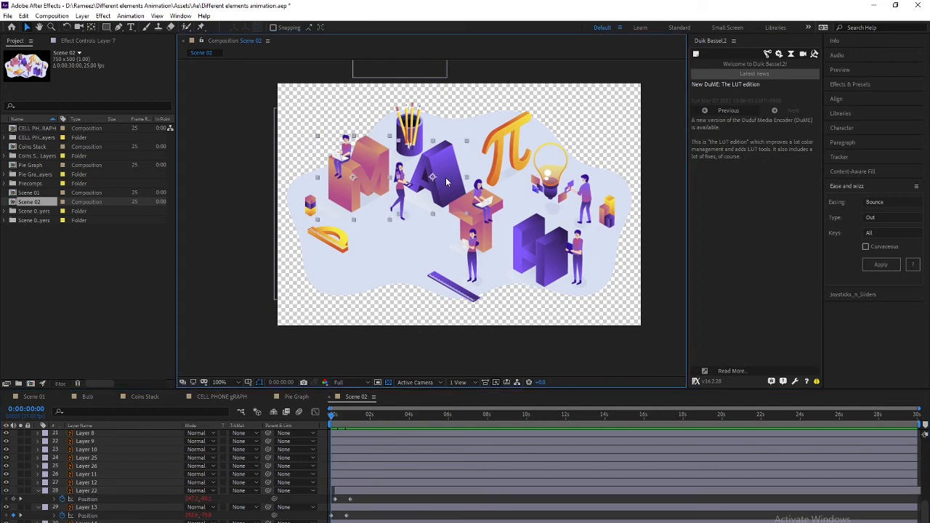
shift+click(488, 239)
shift+click(539, 258)
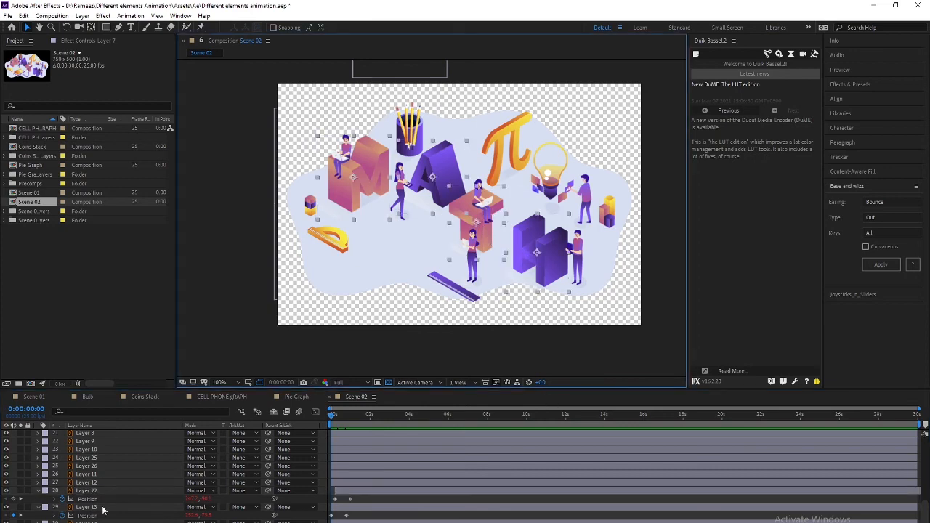
scroll(102, 509, up, 7)
scroll(102, 509, down, 6)
key(p)
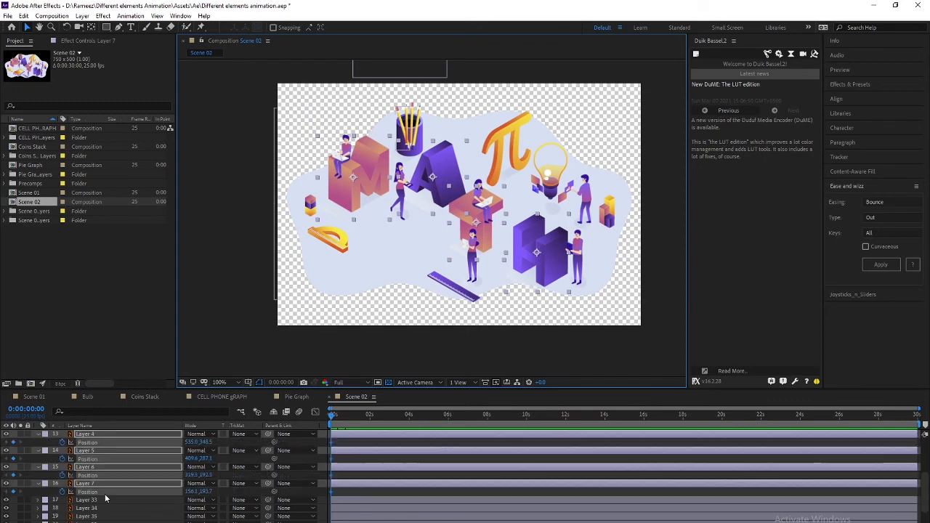
key(shift+Page_Down)
key(shift+Page_Down)
key(alt+shift+p)
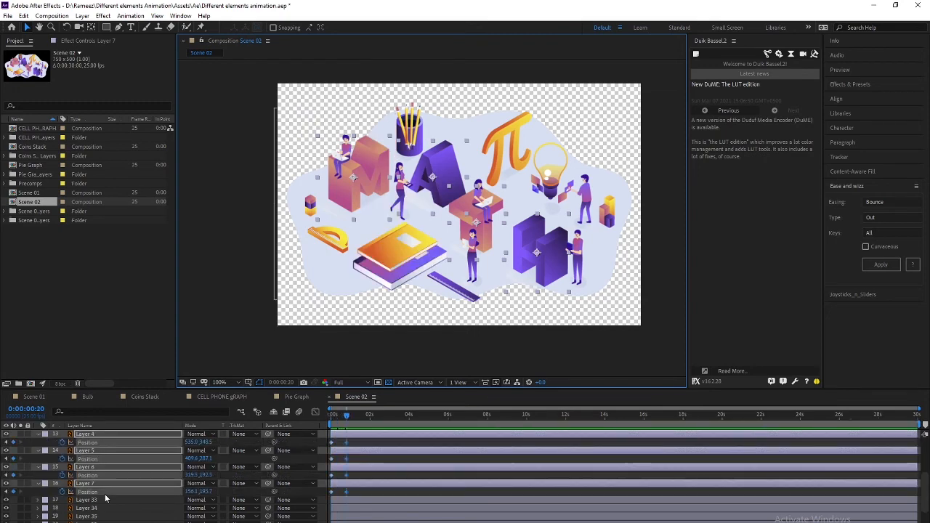
drag(344, 418, 287, 421)
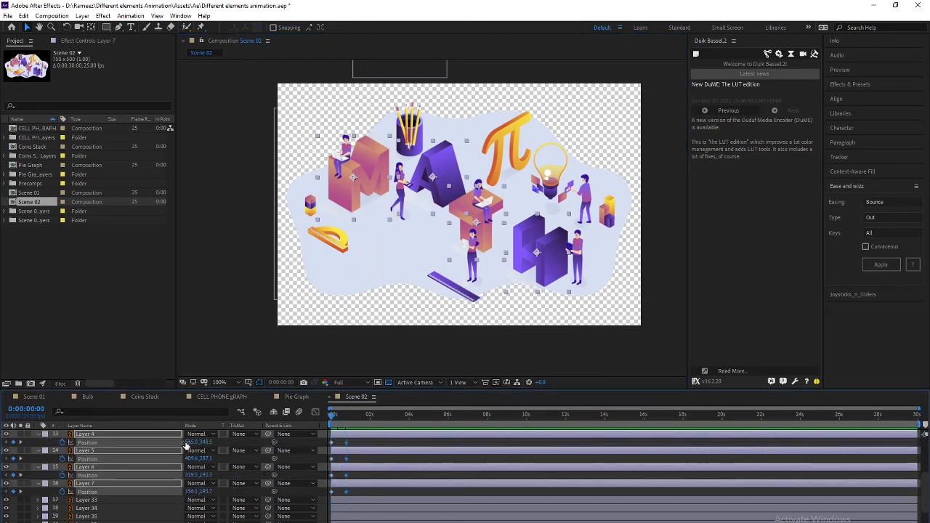
key(shift+Up)
key(shift+Up)
key(shift+Up)
key(shift+Up)
key(shift+Up)
key(shift+Up)
key(shift+Up)
key(shift+Up)
key(shift+Up)
key(shift+Up)
key(shift+Up)
key(shift+Up)
key(shift+Up)
key(shift+Up)
key(shift+Up)
key(shift+Up)
key(shift+Up)
key(shift+Up)
key(shift+Up)
key(shift+Up)
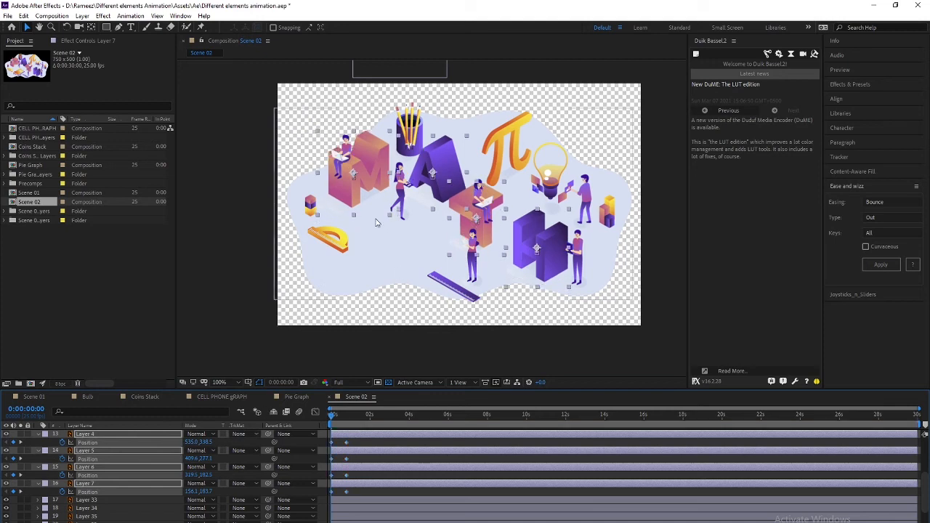
key(shift+Up)
key(shift+Up)
key(shift+Up)
key(shift+Up)
key(shift+Up)
key(shift+Up)
key(shift+Up)
key(shift+Up)
key(shift+Up)
key(shift+Up)
key(shift+Up)
key(shift+Up)
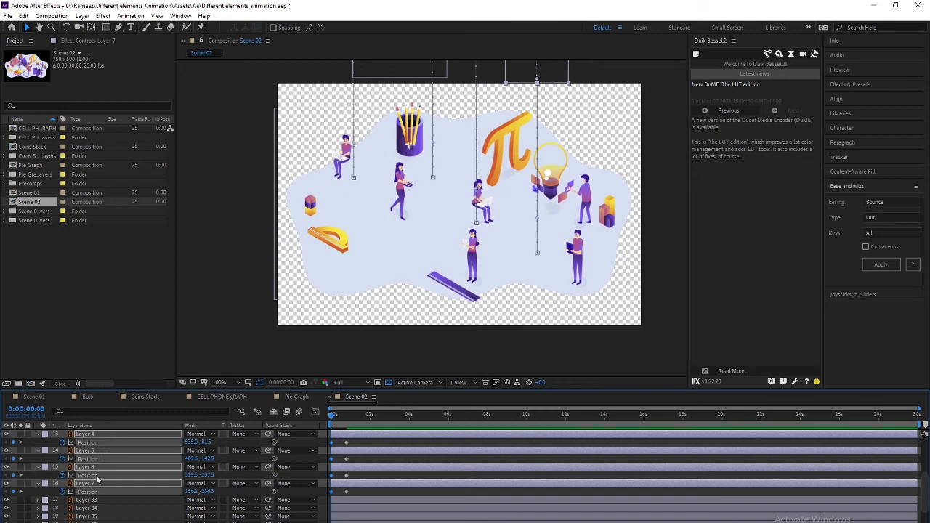
Apply Bounce Out easing to the letters' Position keyframes and preview the drop
click(872, 266)
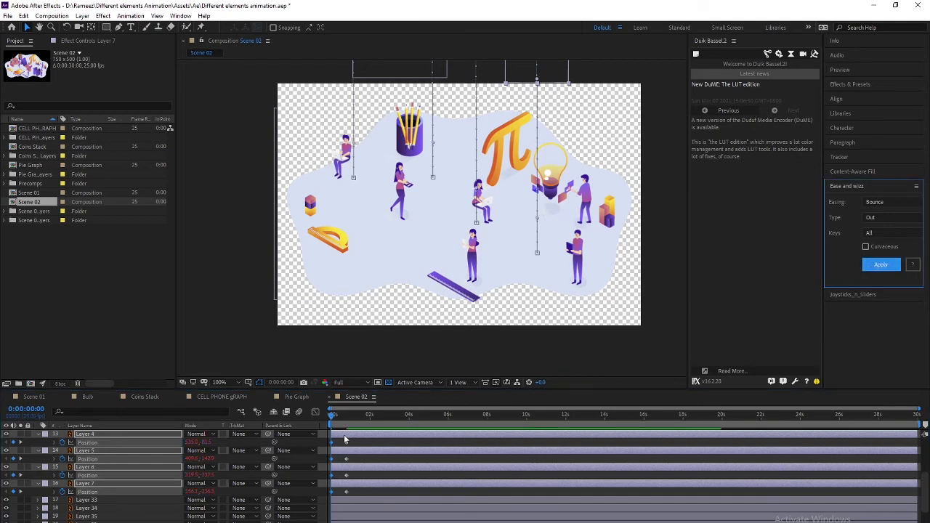
click(335, 417)
key(space)
drag(339, 417, 319, 421)
click(105, 501)
click(101, 434)
key(space)
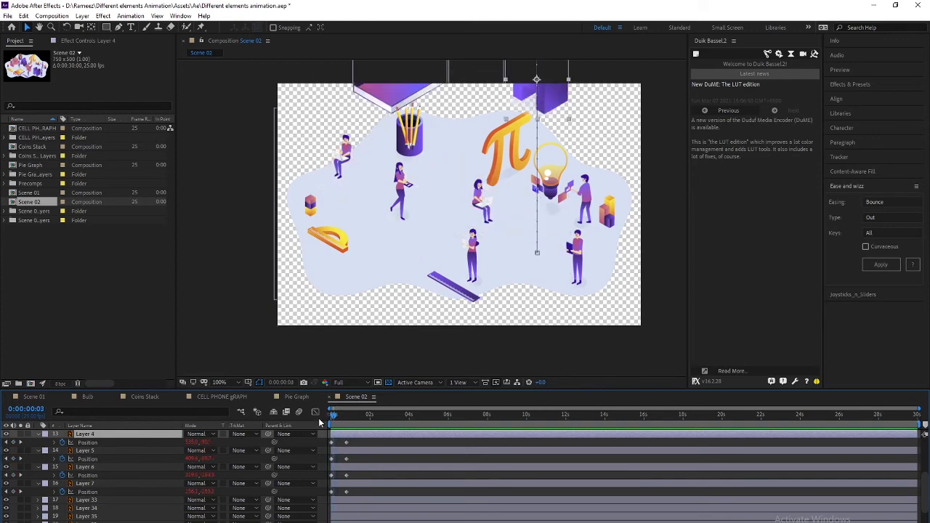
Offset the keyframes of letter Layers 4–7 so M, A, T, H land one after another, then preview
click(142, 451)
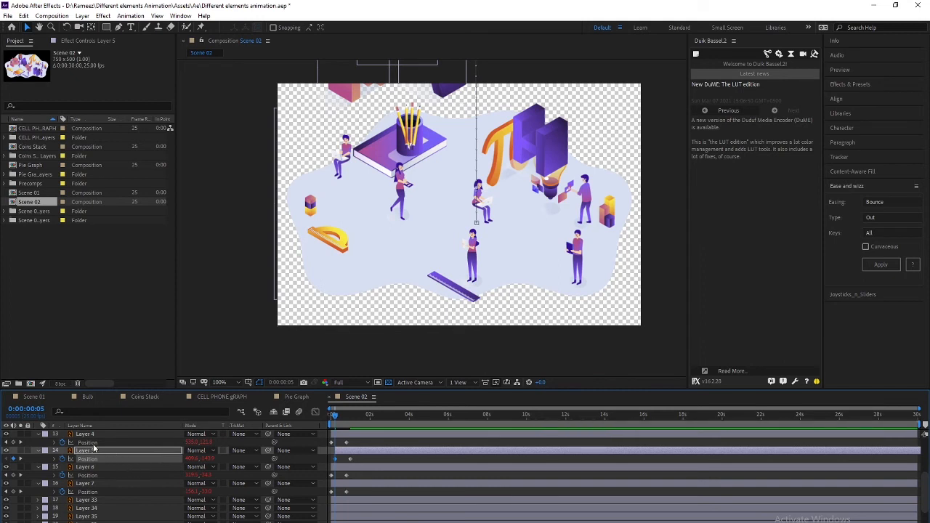
click(95, 483)
click(97, 467)
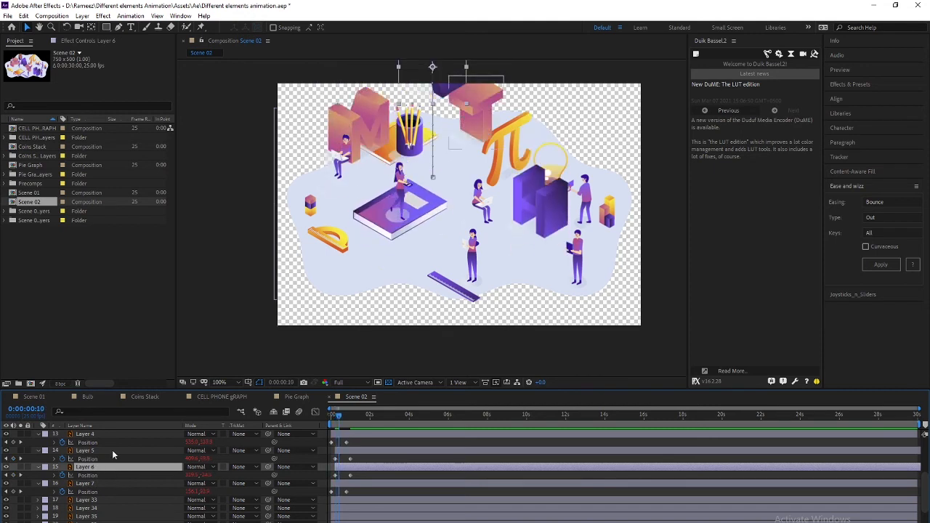
click(105, 450)
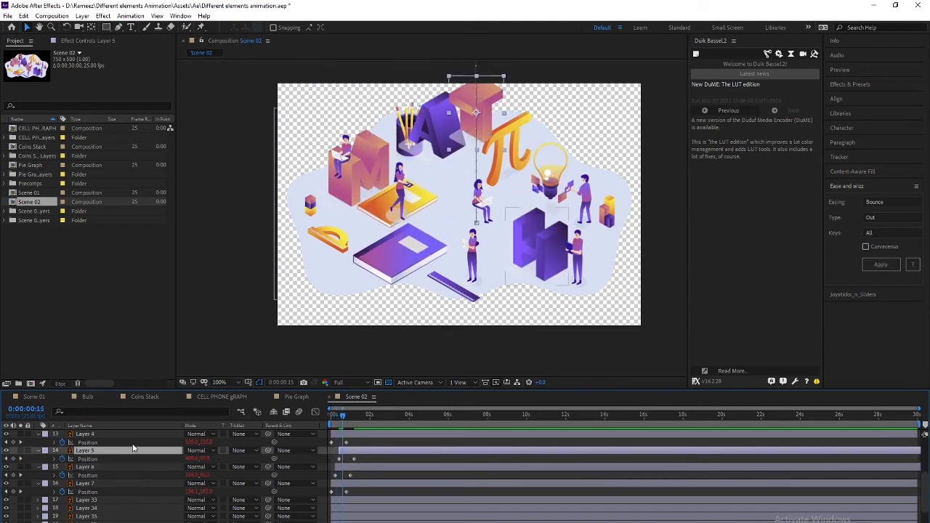
click(122, 433)
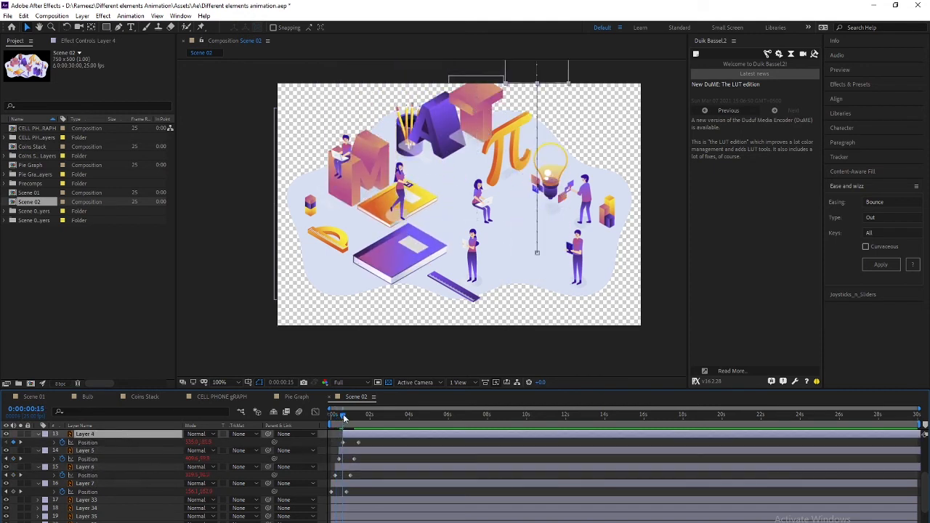
drag(344, 418, 329, 419)
key(space)
key(space)
key(space)
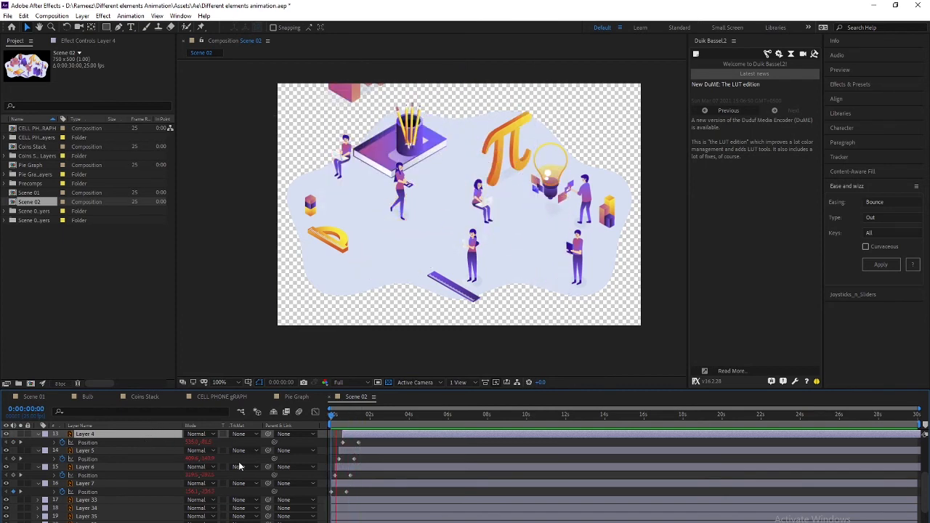
key(space)
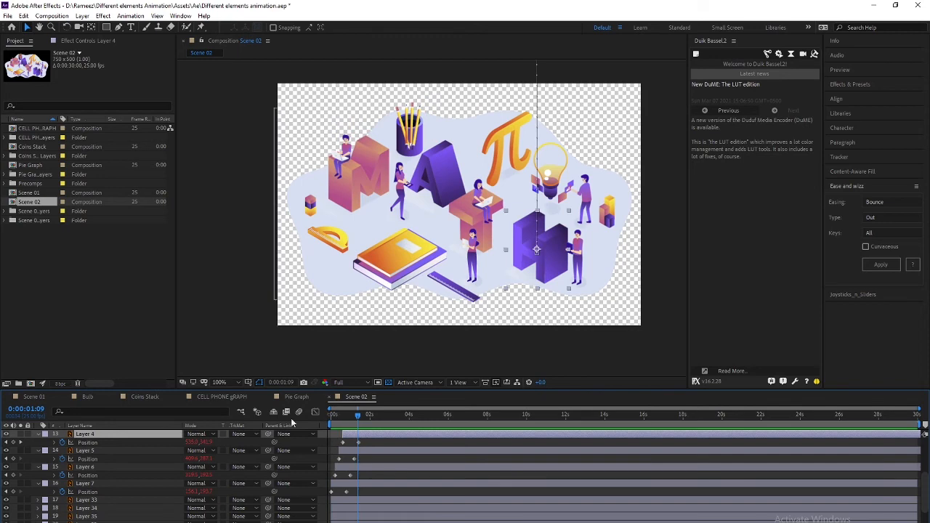
drag(337, 418, 329, 419)
key(space)
key(space)
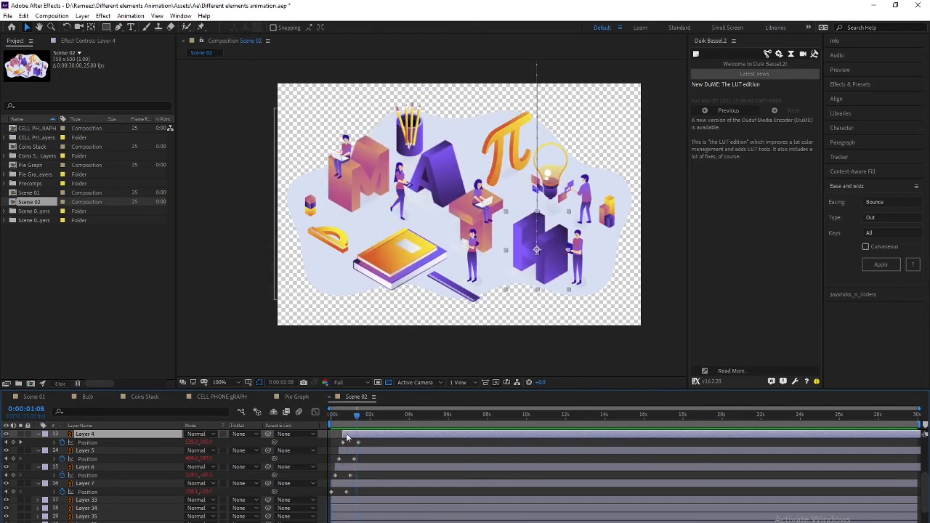
key(space)
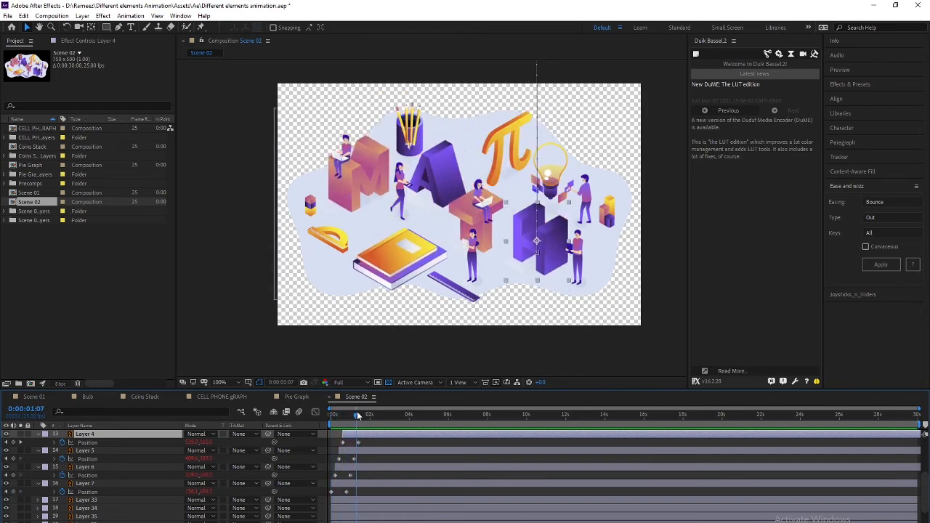
drag(356, 411, 331, 404)
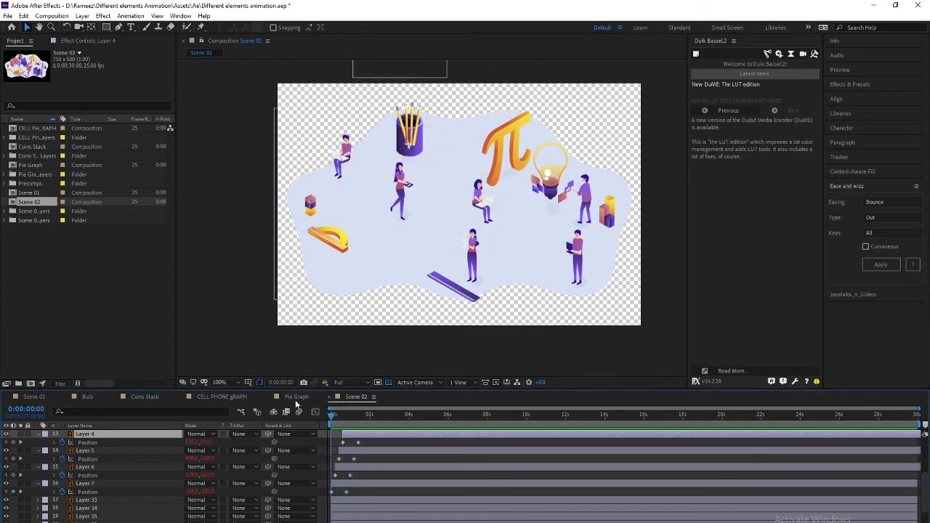
Check the Scene 01 composition, then return to Scene 02
right_click(306, 400)
click(34, 398)
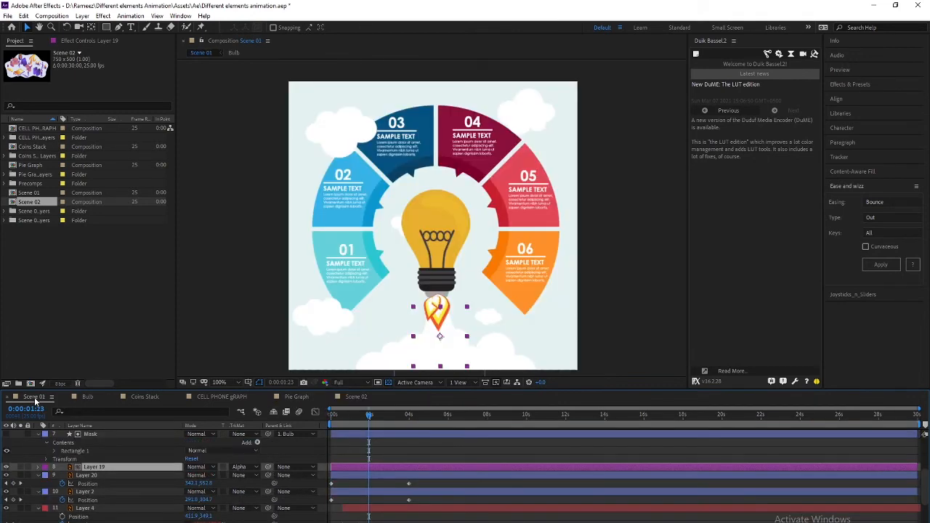
click(357, 397)
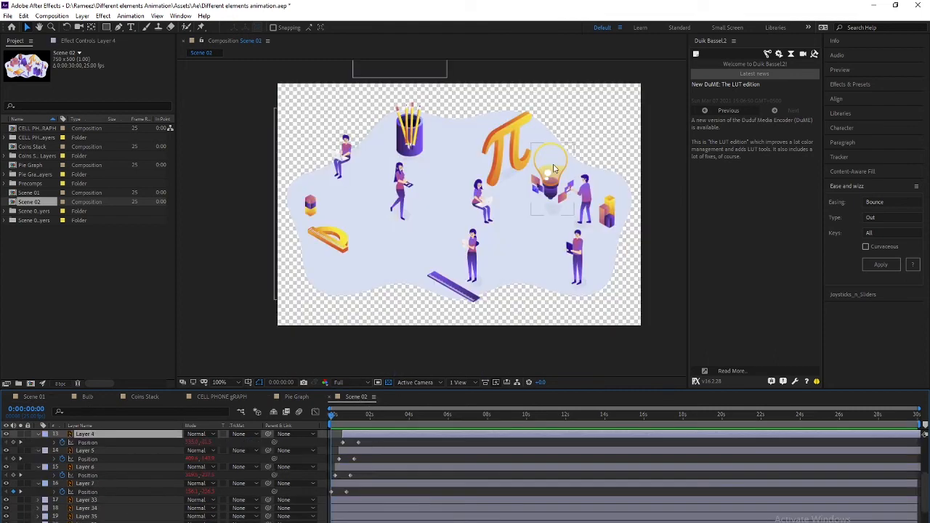
click(508, 142)
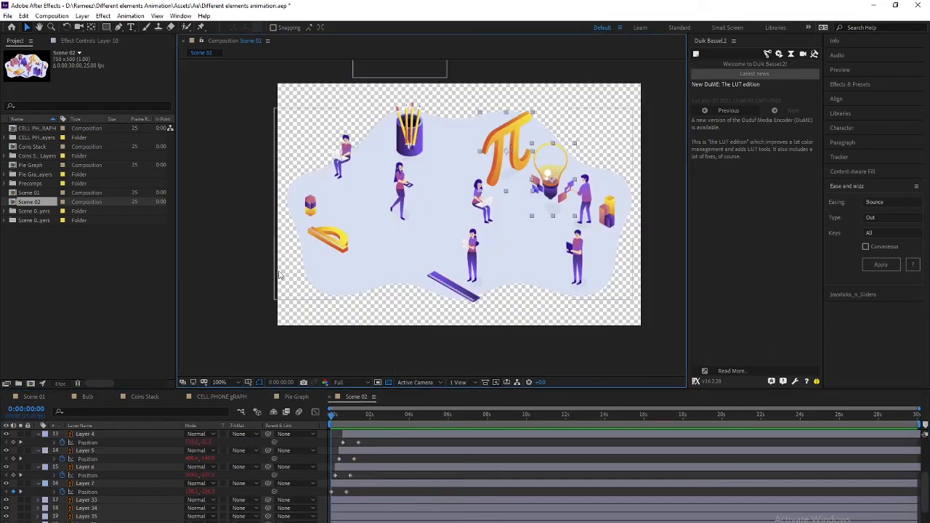
shift+click(334, 239)
shift+click(461, 281)
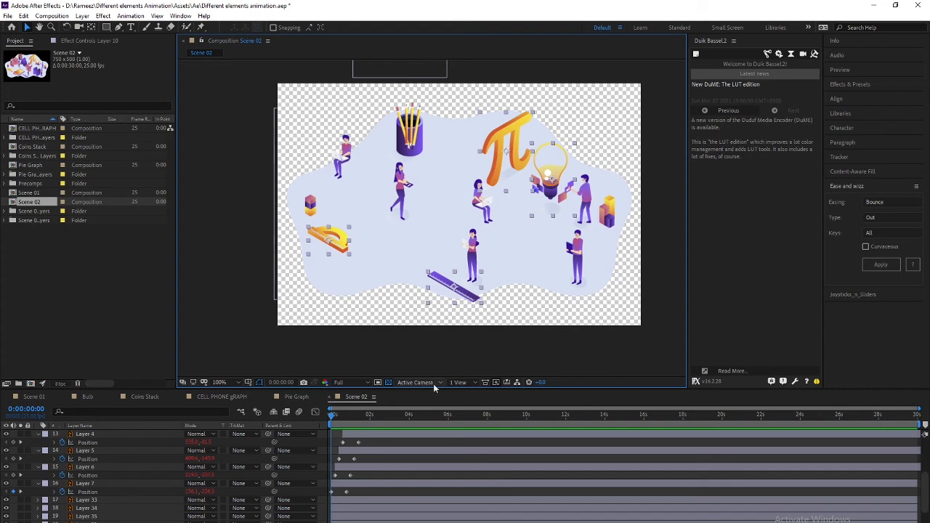
scroll(125, 503, down, 4)
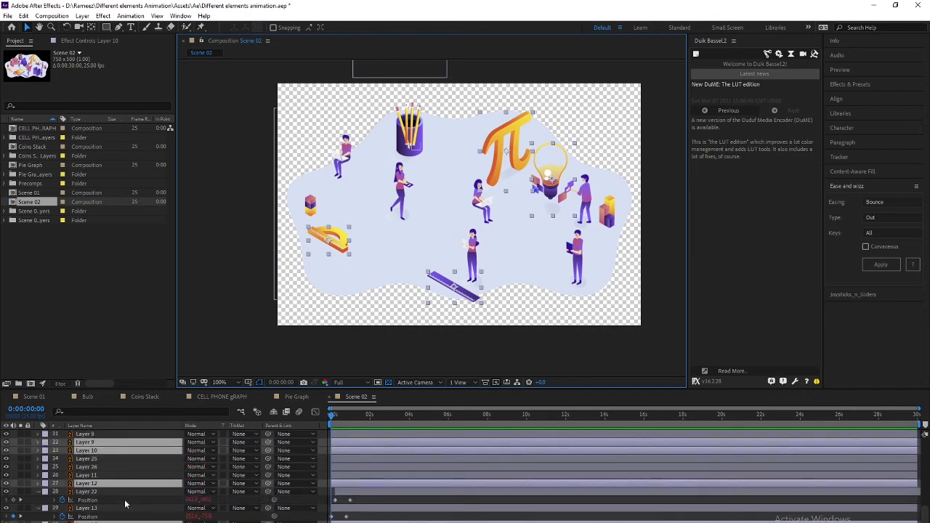
key(p)
key(space)
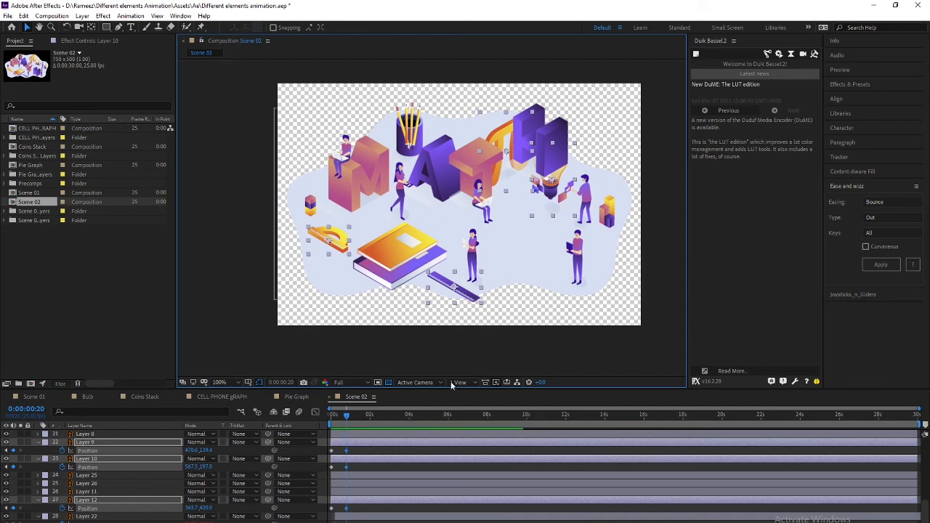
click(869, 268)
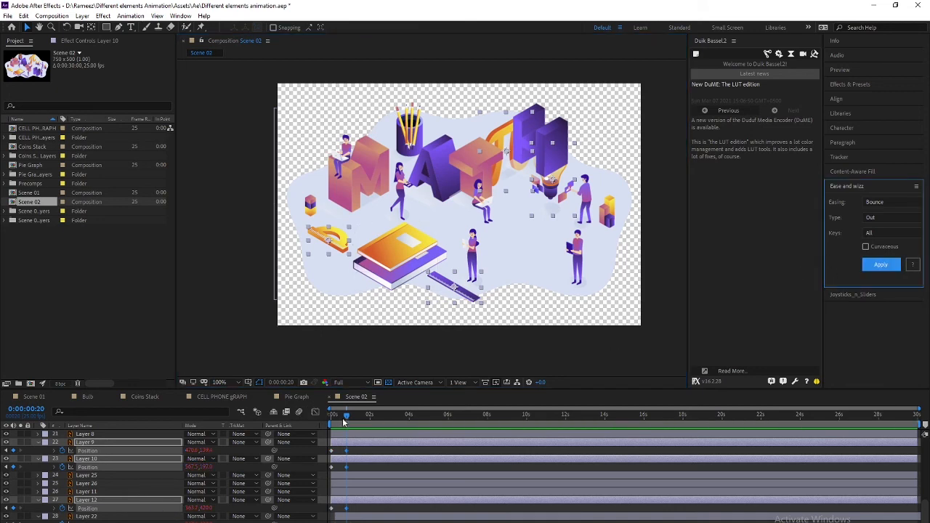
drag(346, 416, 332, 416)
key(space)
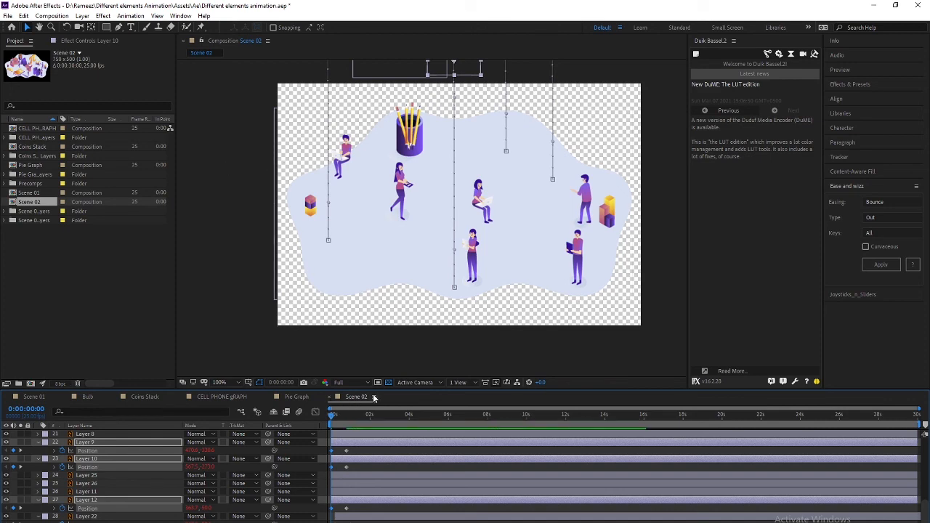
key(space)
Review the drop-in timing, then select only the π layer (Layer 9)
drag(367, 418, 343, 415)
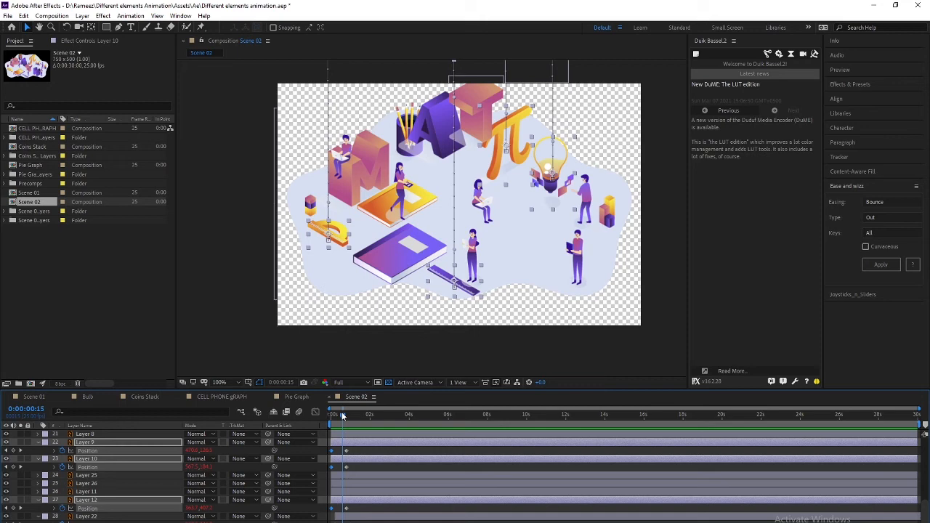
mouse_move(347, 415)
mouse_down()
mouse_move(316, 417)
mouse_move(362, 414)
mouse_up()
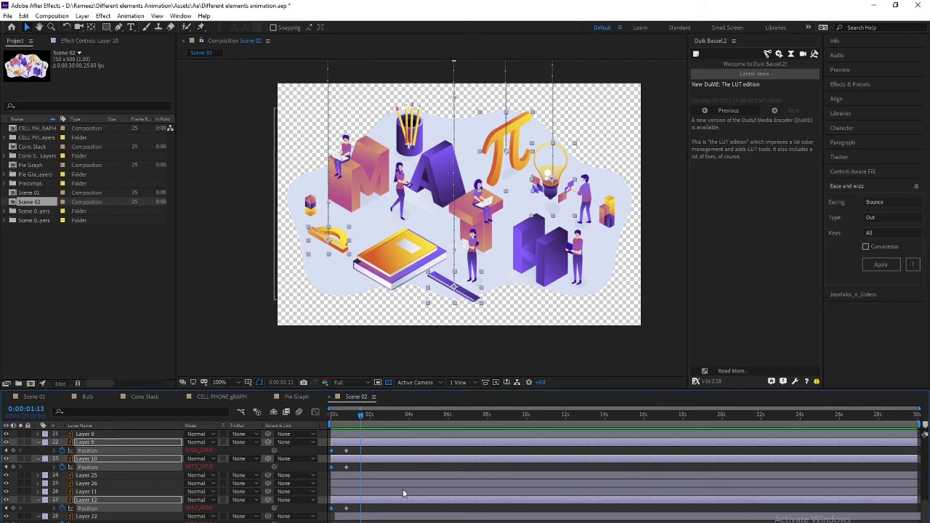
scroll(90, 489, up, 5)
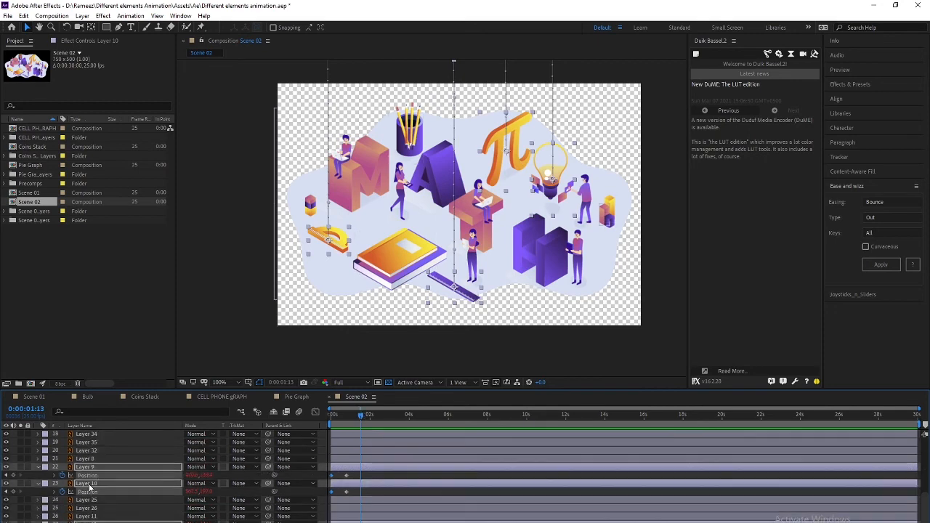
click(627, 137)
click(512, 135)
scroll(83, 501, down, 6)
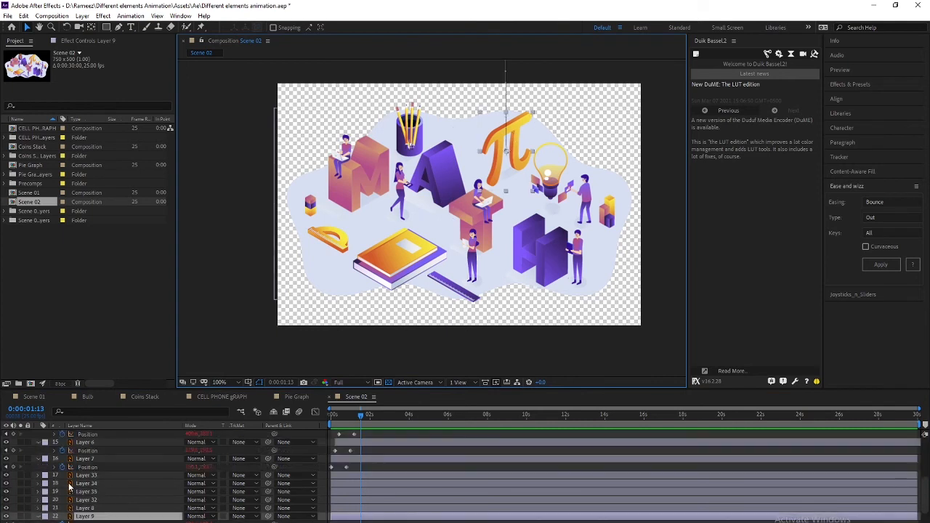
scroll(84, 512, up, 2)
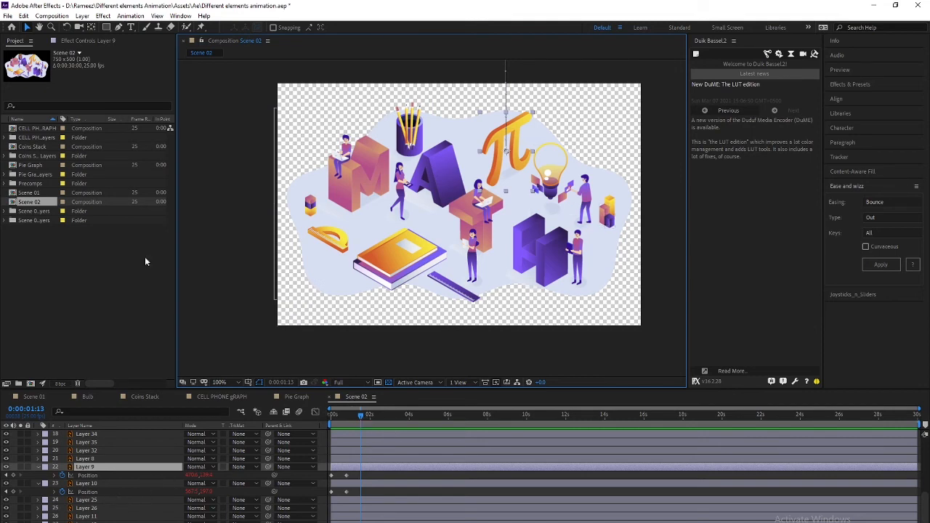
Add puppet pins to the π and move its pin keyframes earlier to frame 20
click(200, 27)
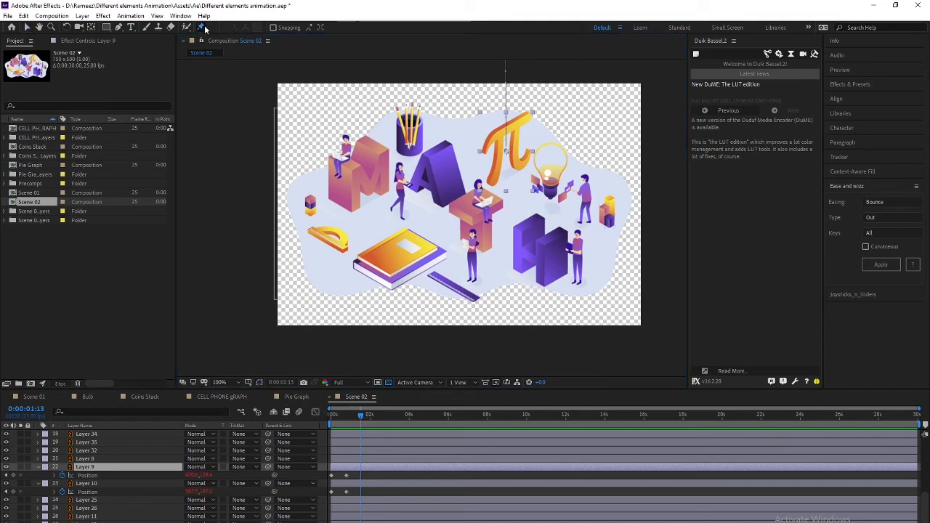
click(508, 125)
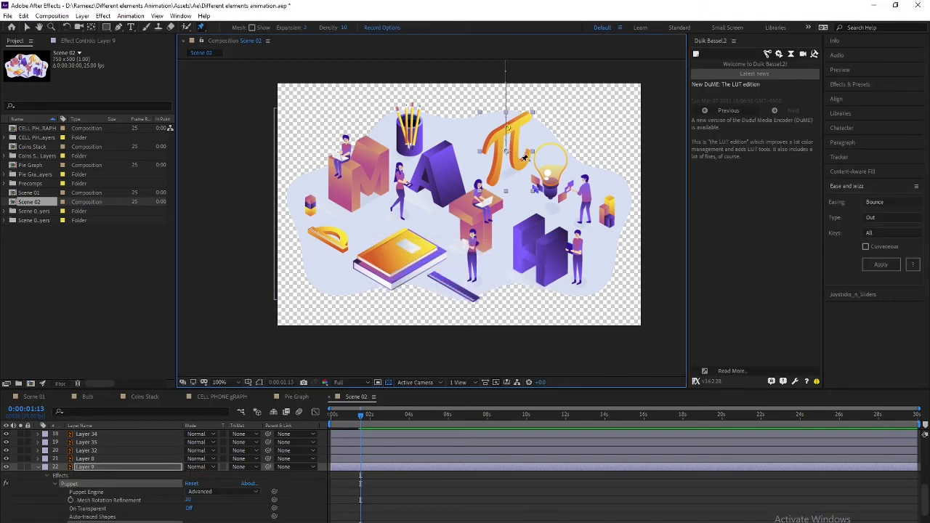
click(494, 179)
click(124, 475)
key(u)
scroll(248, 477, down, 3)
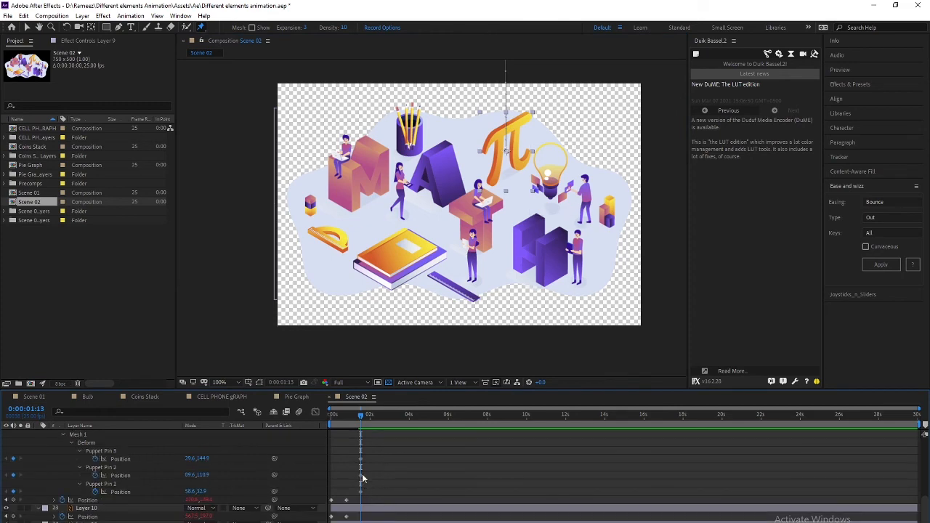
mouse_move(357, 418)
mouse_down()
mouse_move(324, 412)
mouse_move(343, 415)
mouse_up()
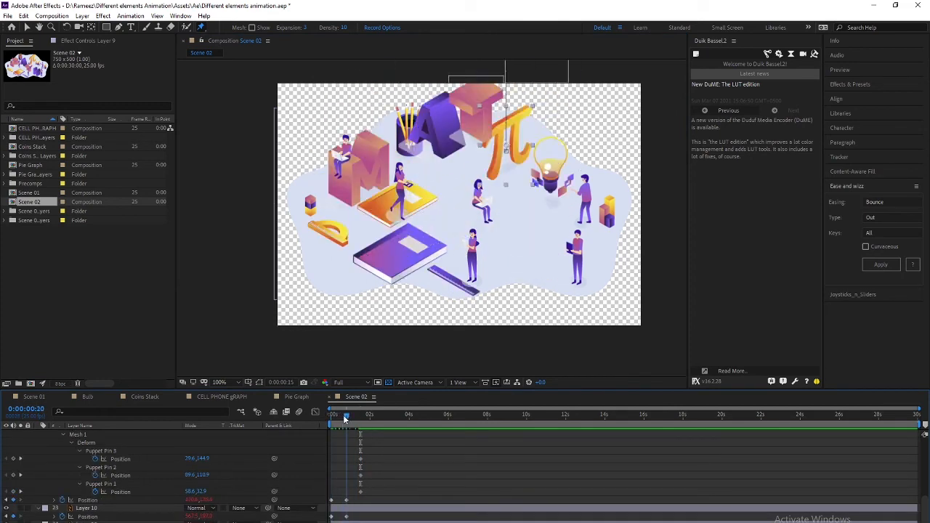
drag(361, 454, 379, 509)
drag(357, 461, 352, 465)
scroll(356, 480, up, 3)
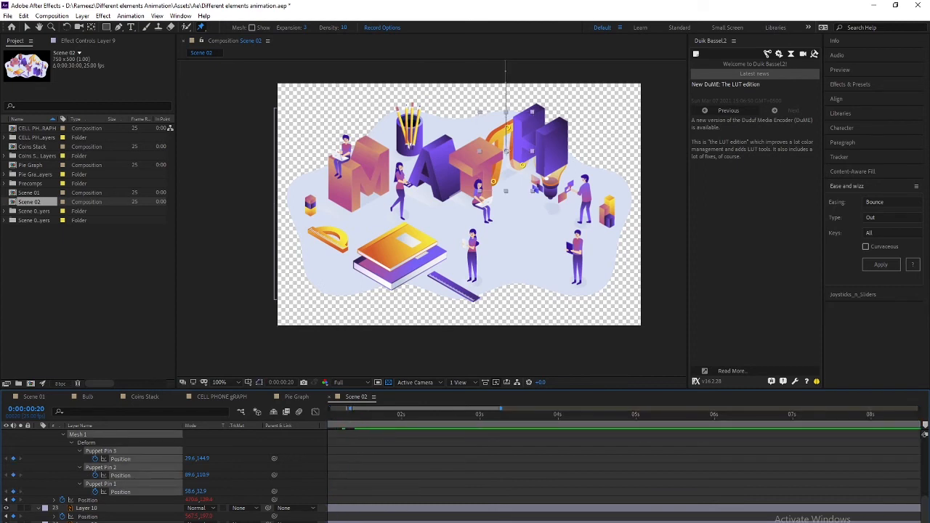
scroll(360, 472, left, 3)
At frame 15, drag Puppet Pin 2 upward to bend the π's leg, then preview
key(Page_Up)
key(Page_Up)
key(Page_Up)
key(Page_Up)
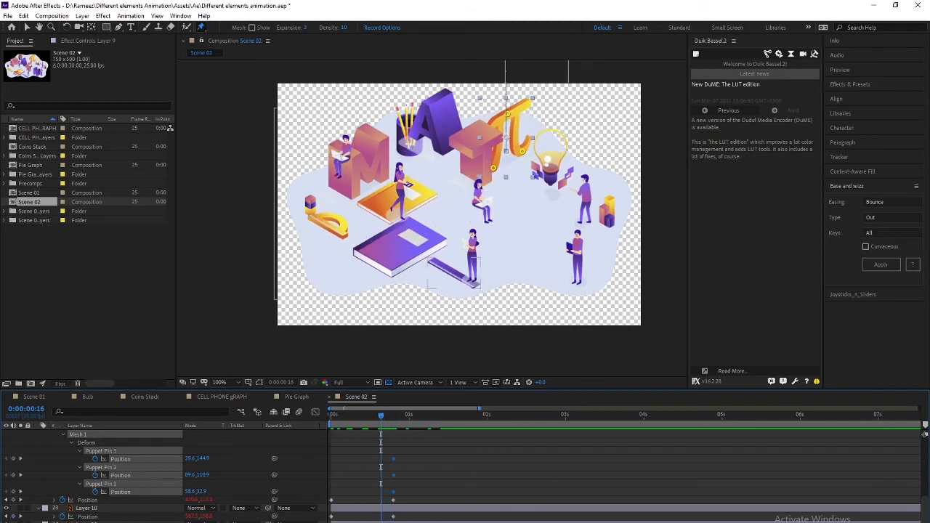
drag(378, 416, 330, 416)
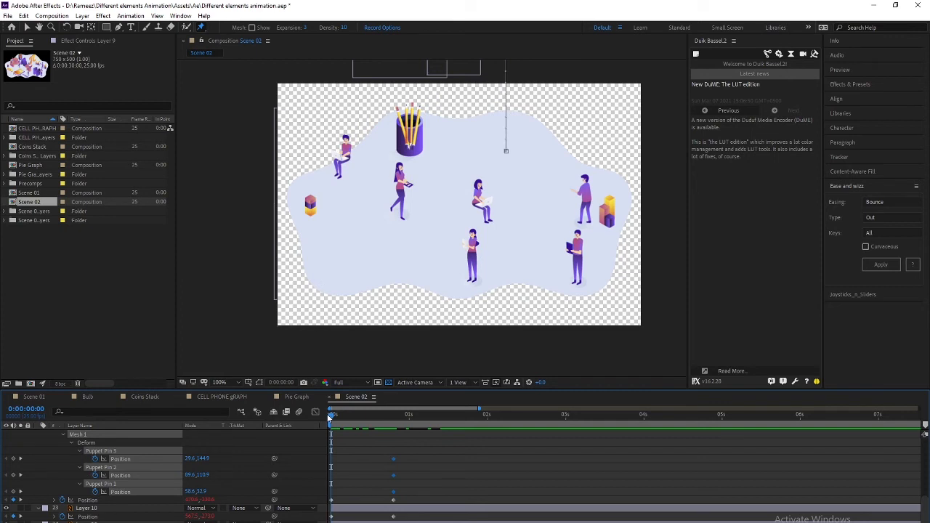
key(space)
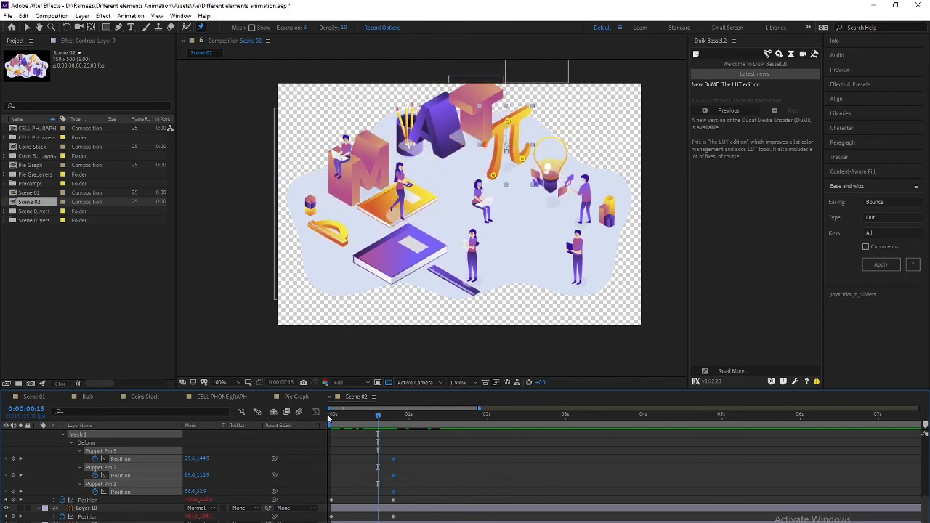
drag(399, 452, 382, 492)
key(Home)
drag(333, 417, 367, 417)
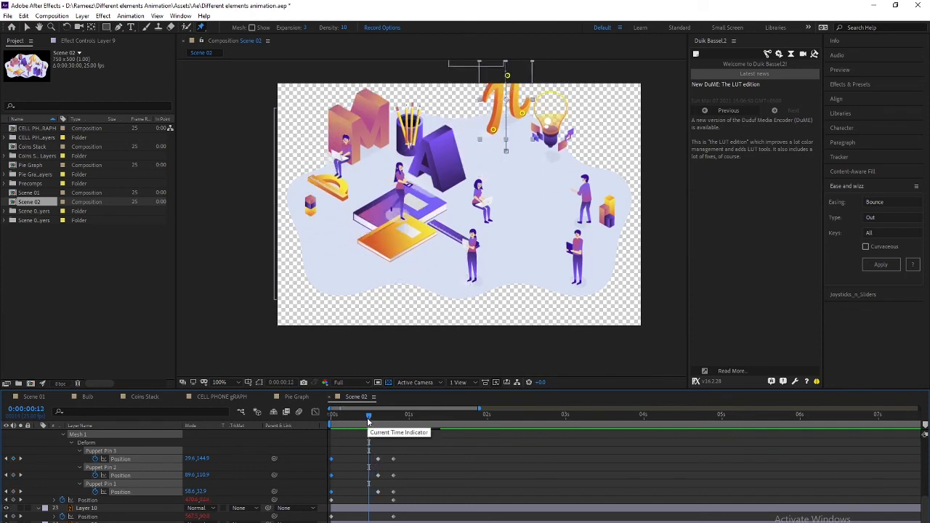
drag(369, 419, 378, 420)
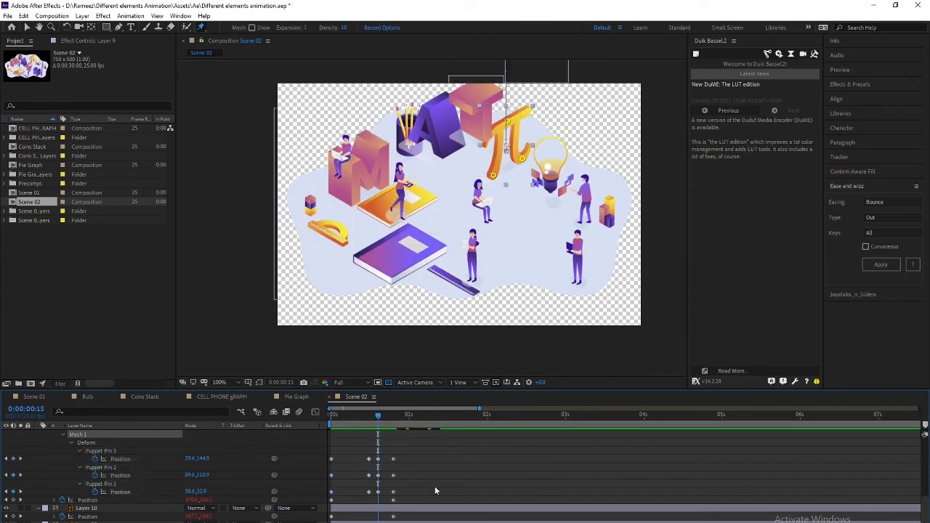
click(103, 486)
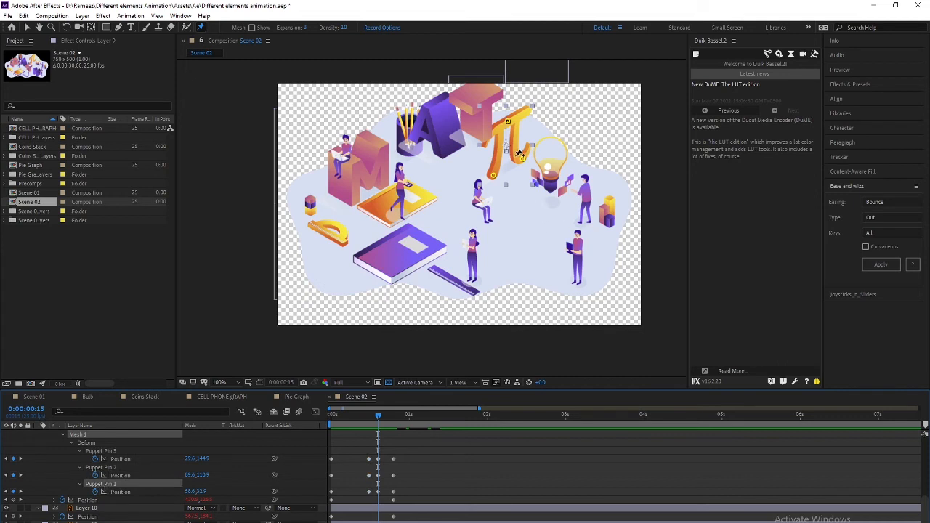
drag(522, 159, 504, 168)
key(space)
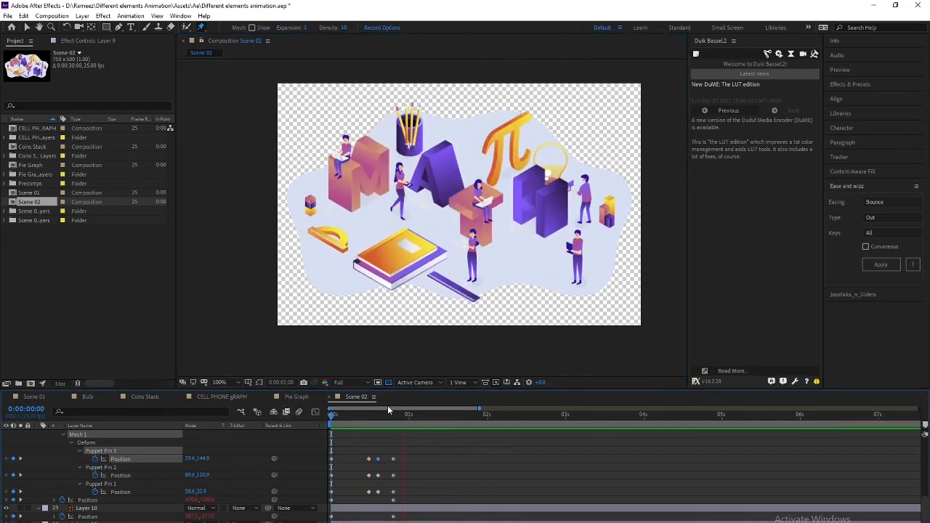
Review the π bend around frame 15, then select the pencil cup and Layer 35 with the Selection tool
drag(349, 414, 263, 474)
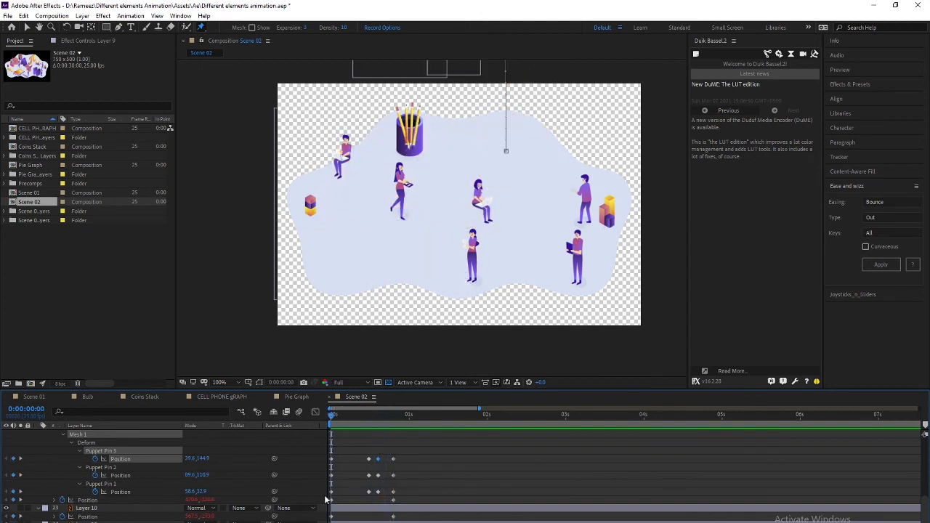
mouse_move(332, 414)
mouse_down()
mouse_move(383, 415)
mouse_move(345, 414)
mouse_up()
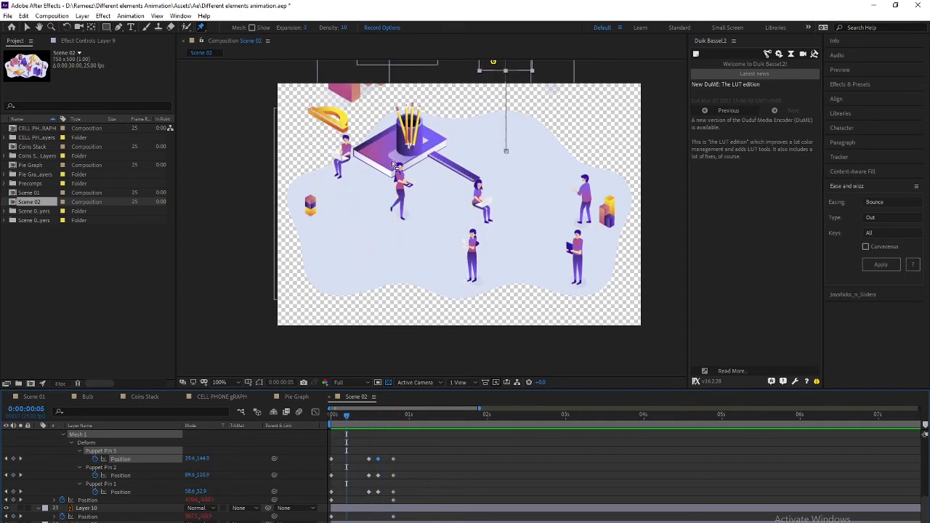
key(v)
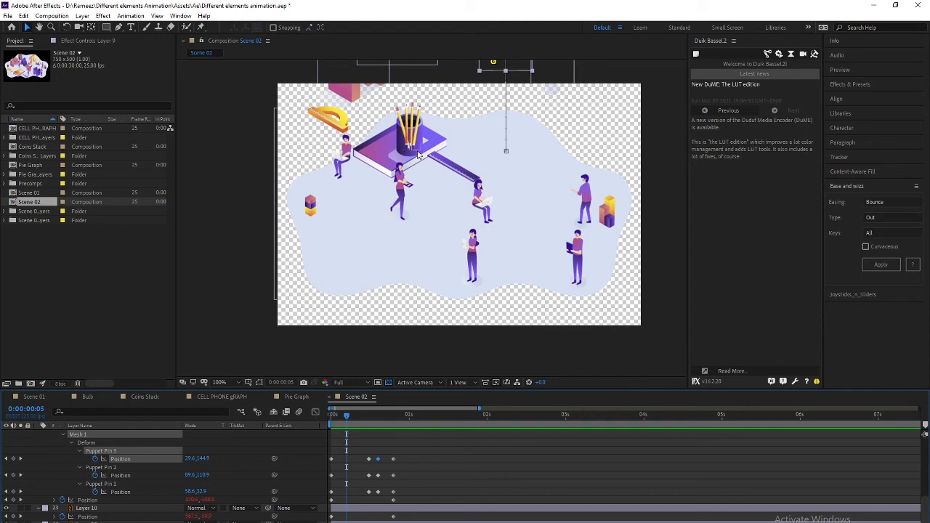
click(415, 154)
scroll(114, 513, down, 4)
scroll(109, 509, up, 5)
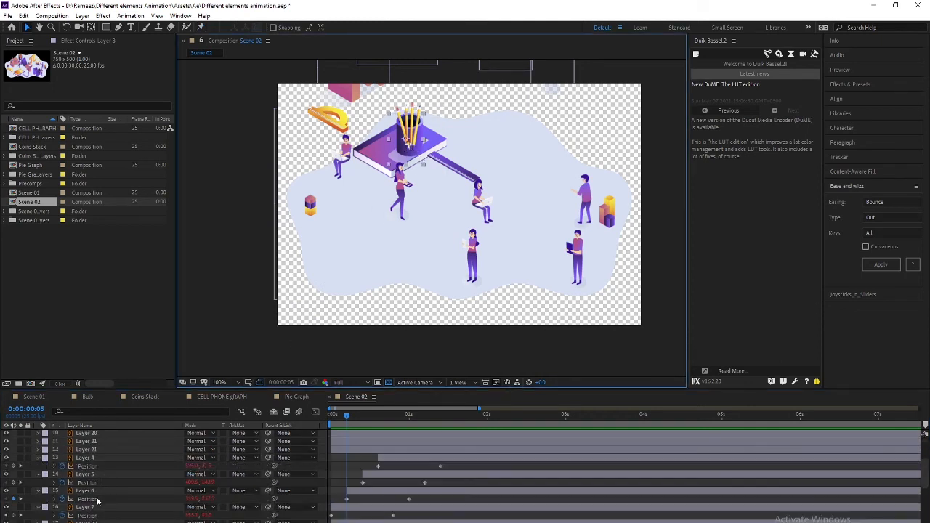
scroll(98, 503, up, 3)
scroll(96, 512, down, 4)
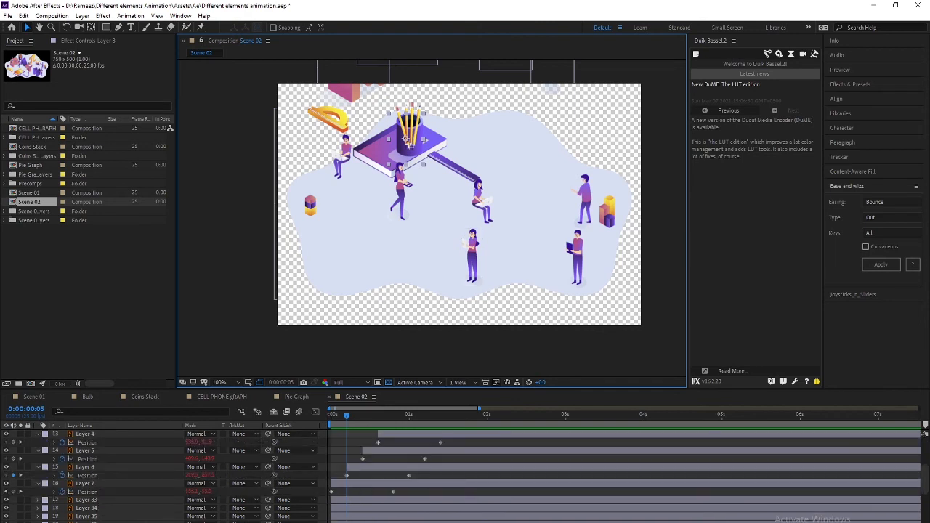
click(99, 517)
Key the pencil layers 33–35's Position at 1:03 and 20 frames later, with Back easing
shift+click(100, 508)
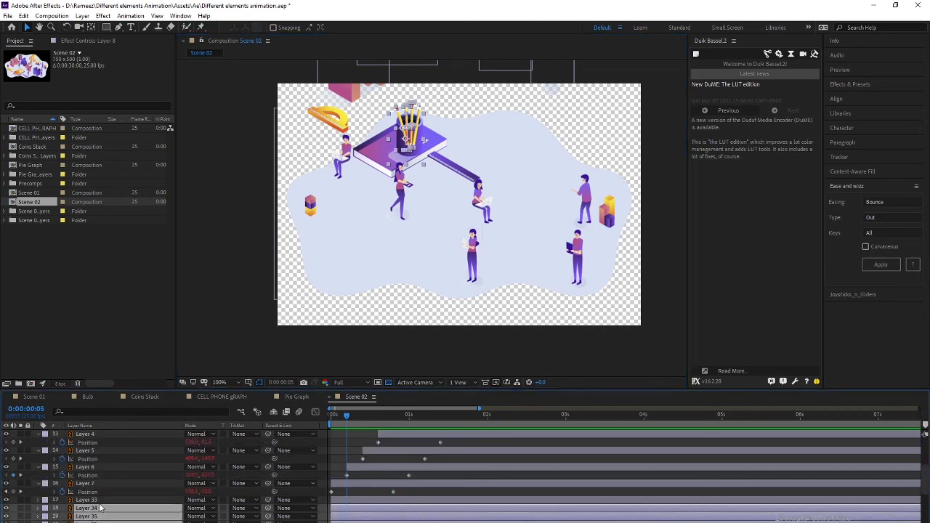
shift+click(102, 501)
drag(346, 426, 419, 432)
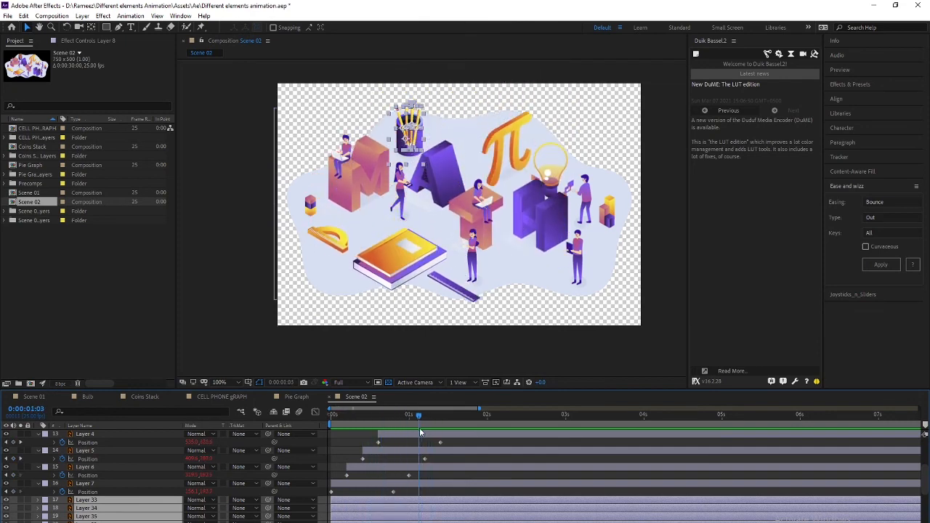
key(alt+shift+p)
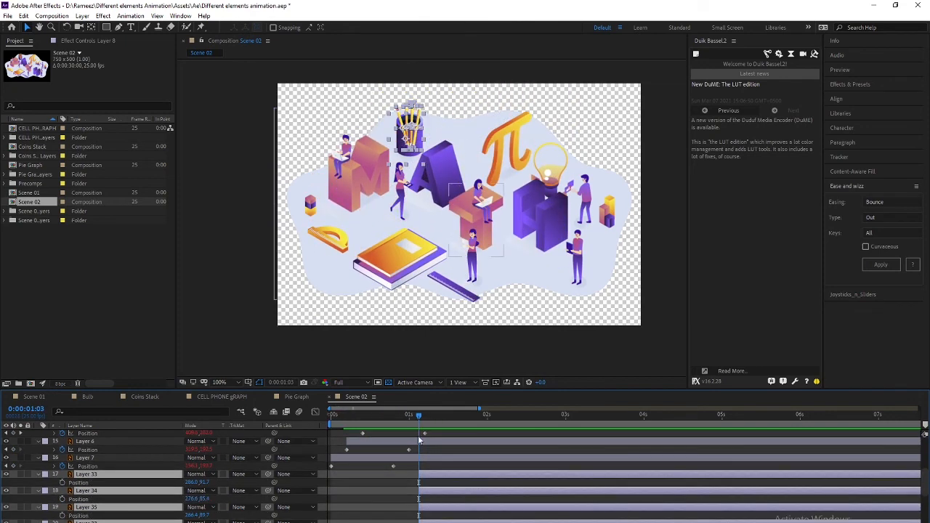
key(alt+shift+p)
key(shift+Page_Down)
key(shift+Page_Down)
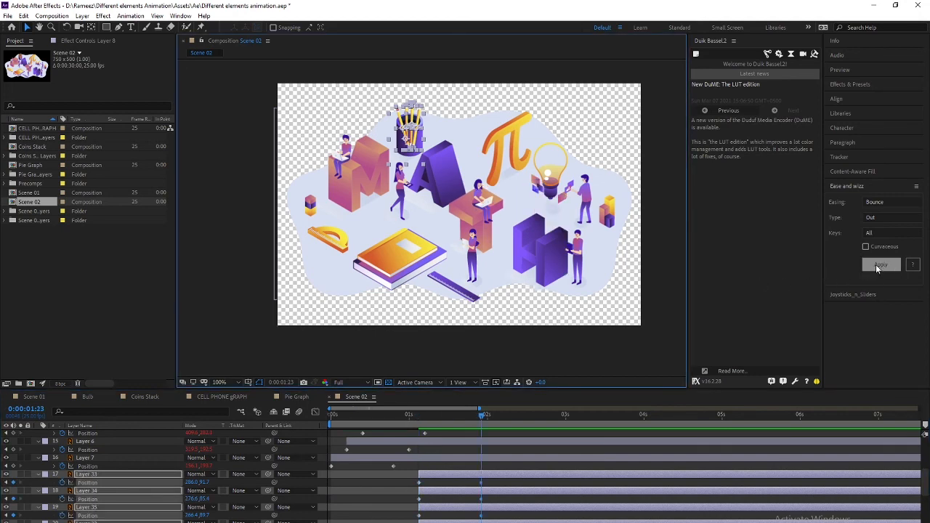
click(879, 203)
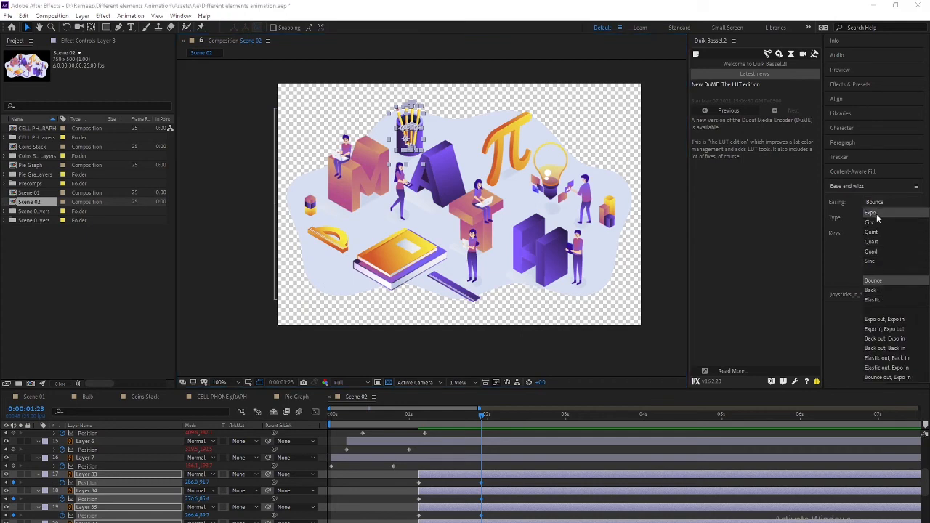
click(879, 290)
click(877, 266)
Raise the pencils above the frame at 1:03 and preview them dropping into the cup
click(417, 419)
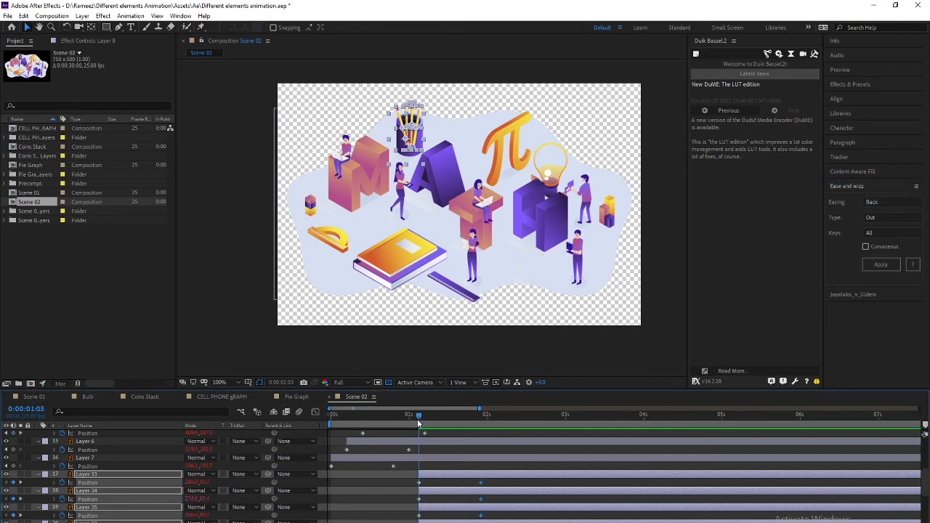
shift+click(375, 246)
key(shift+Up)
key(shift+Up)
key(shift+Up)
key(shift+Up)
key(shift+Up)
key(shift+Up)
key(shift+Up)
key(shift+Up)
key(shift+Up)
key(shift+Up)
key(shift+Up)
key(shift+Up)
key(shift+Up)
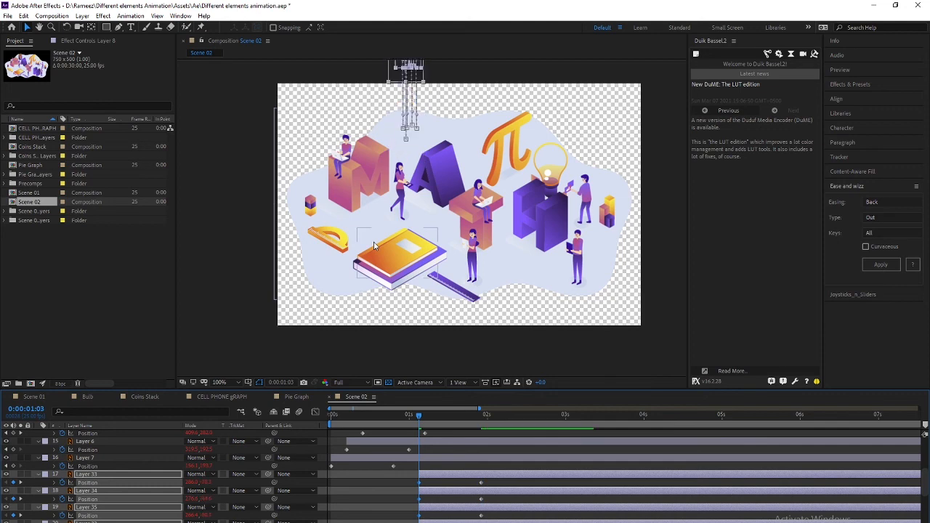
key(space)
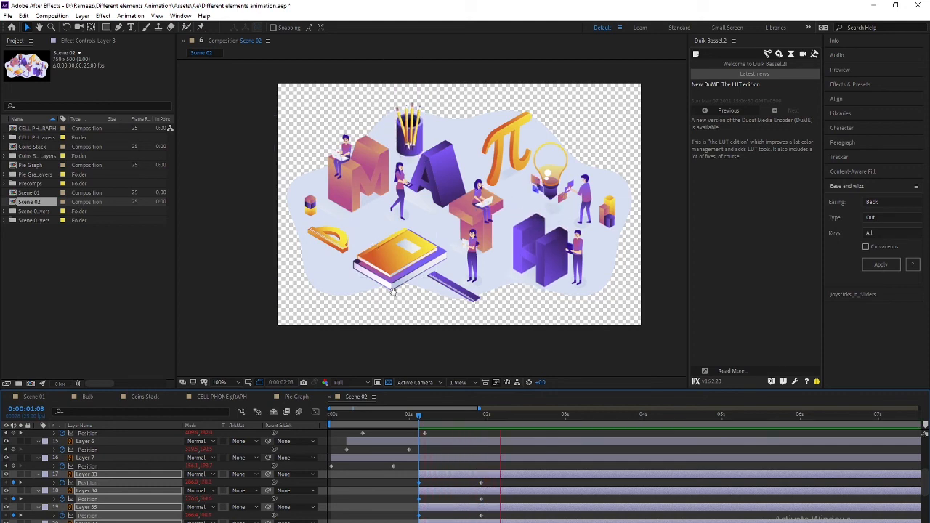
mouse_move(444, 417)
mouse_down()
mouse_move(412, 419)
mouse_move(418, 422)
mouse_up()
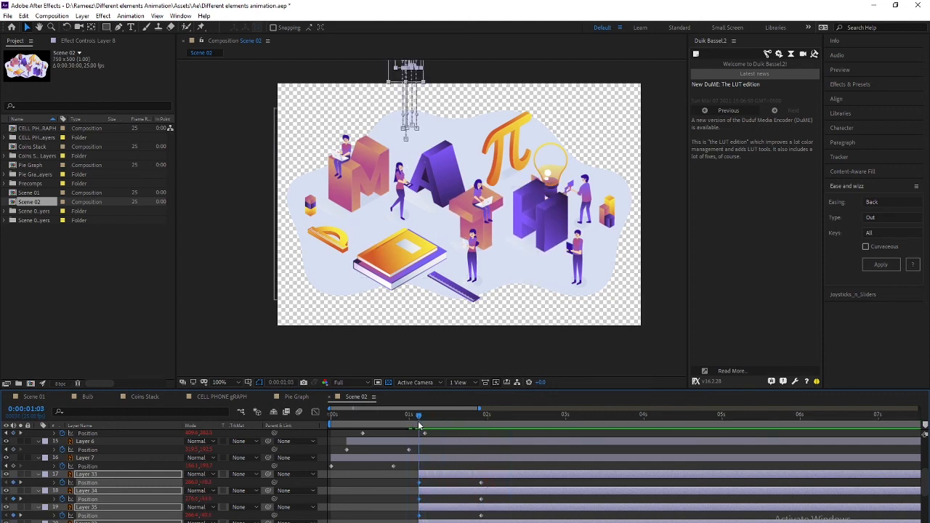
key(space)
Scrub the pencils landing in the cup and select the pencil layers 32–35
click(410, 418)
drag(410, 418, 479, 421)
click(375, 512)
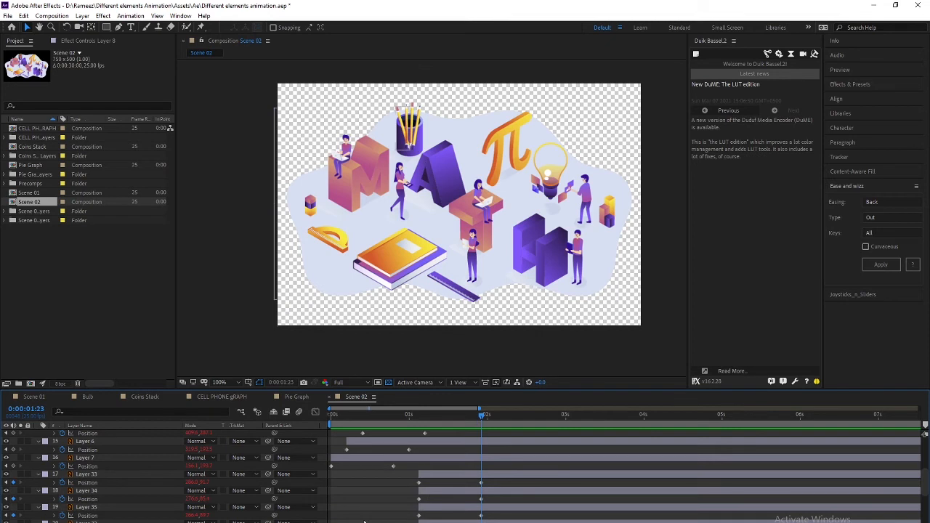
click(94, 475)
scroll(94, 476, down, 2)
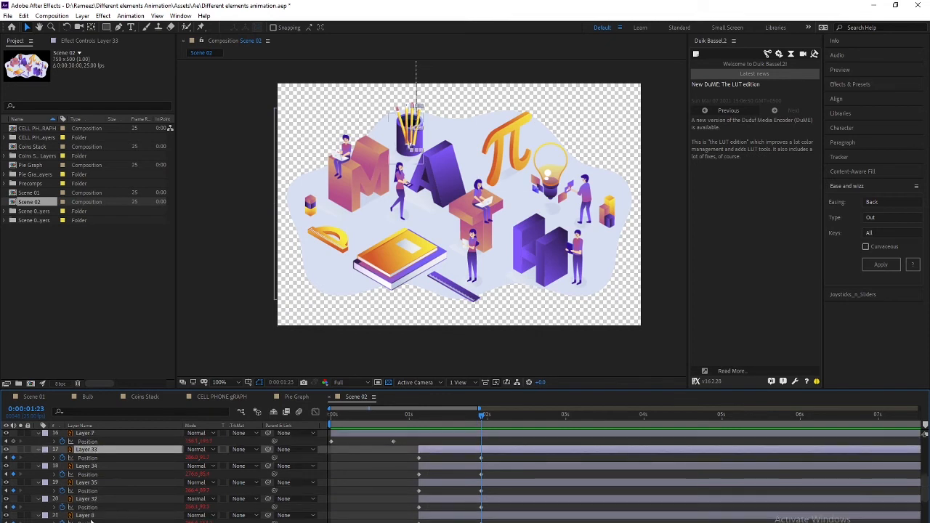
click(90, 517)
click(93, 500)
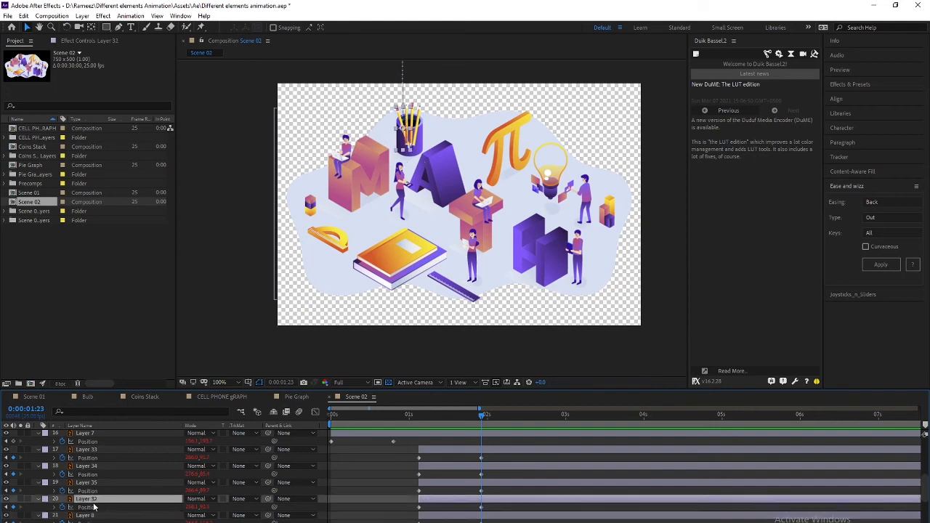
shift+click(88, 450)
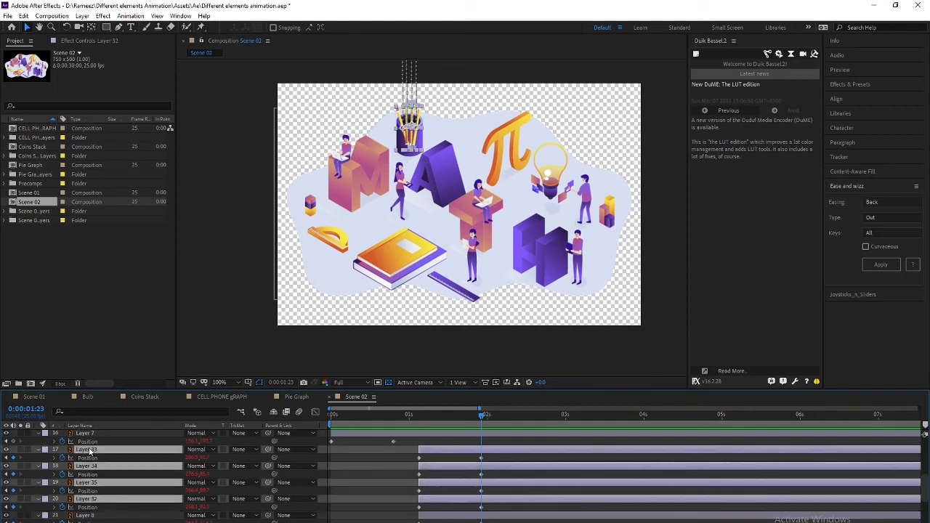
drag(473, 419, 420, 422)
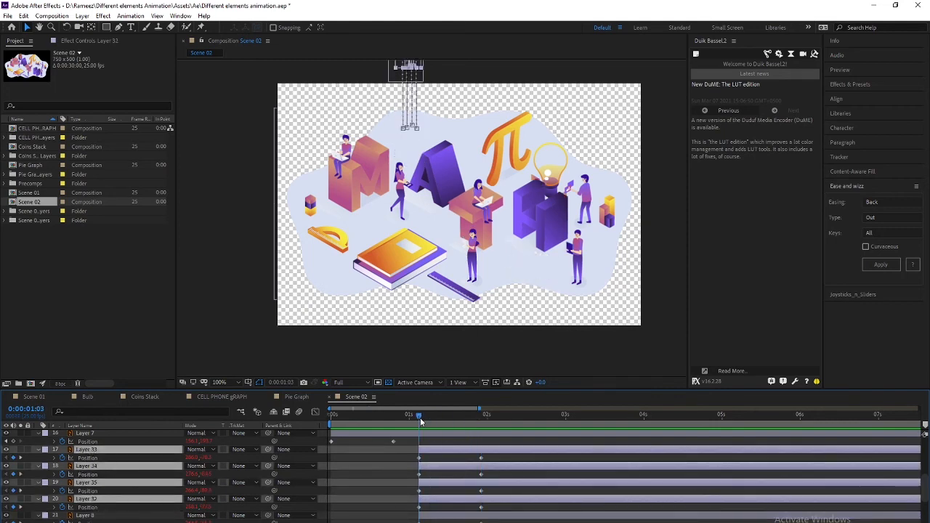
click(397, 507)
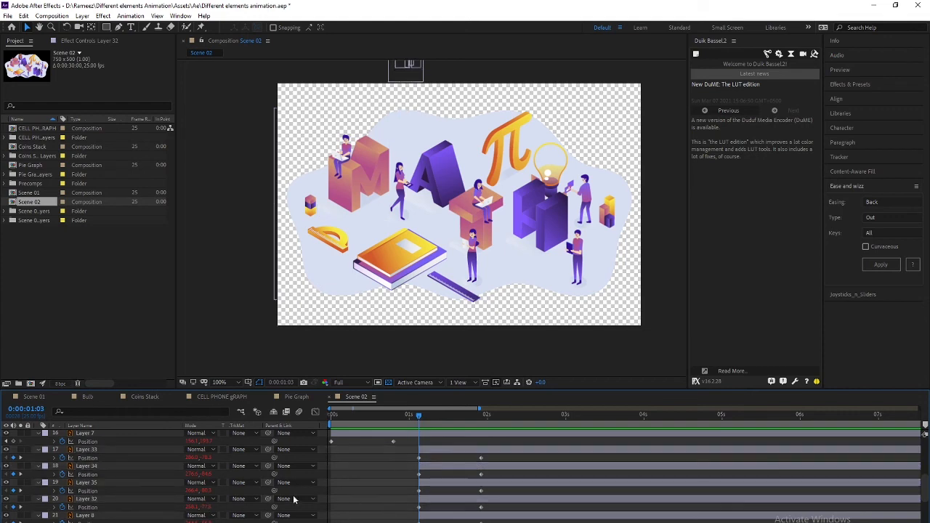
key(Page_Down)
key(Page_Down)
key(Page_Down)
key(Page_Down)
key(Page_Down)
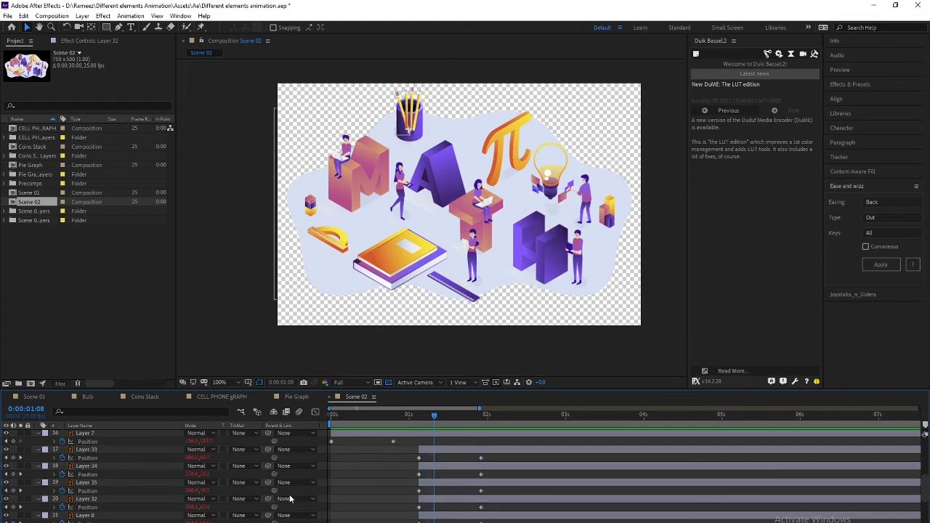
key(Page_Up)
key(Page_Up)
key(Page_Up)
key(Page_Up)
key(Page_Up)
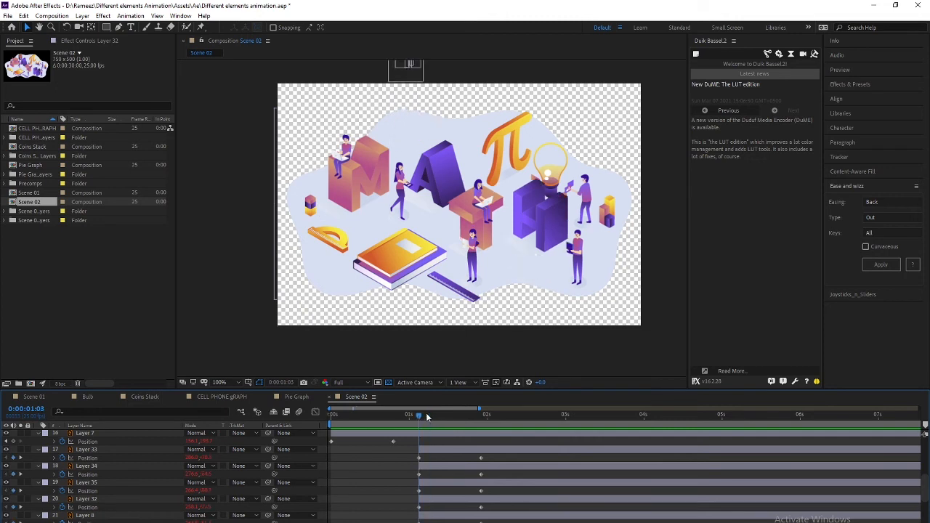
Move the start of pencil layers 32–35 to frame 1:13
key(shift+Page_Down)
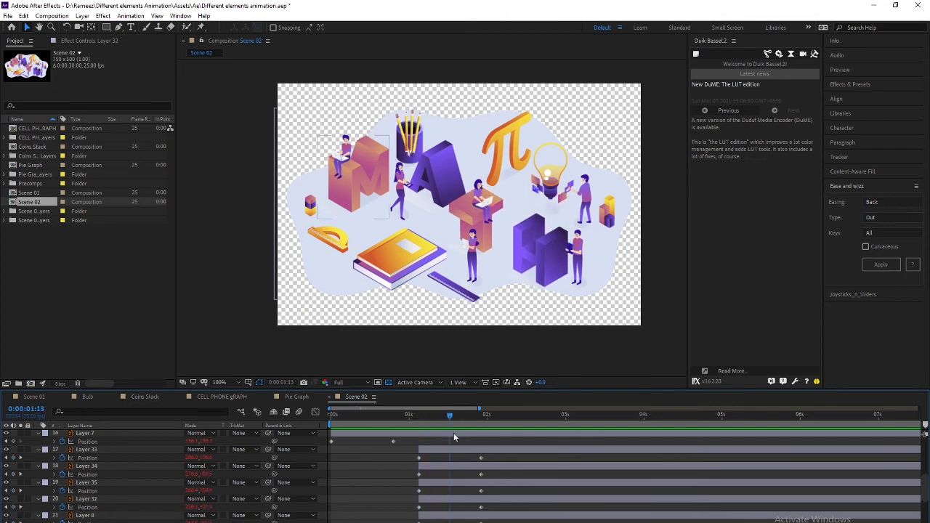
click(86, 501)
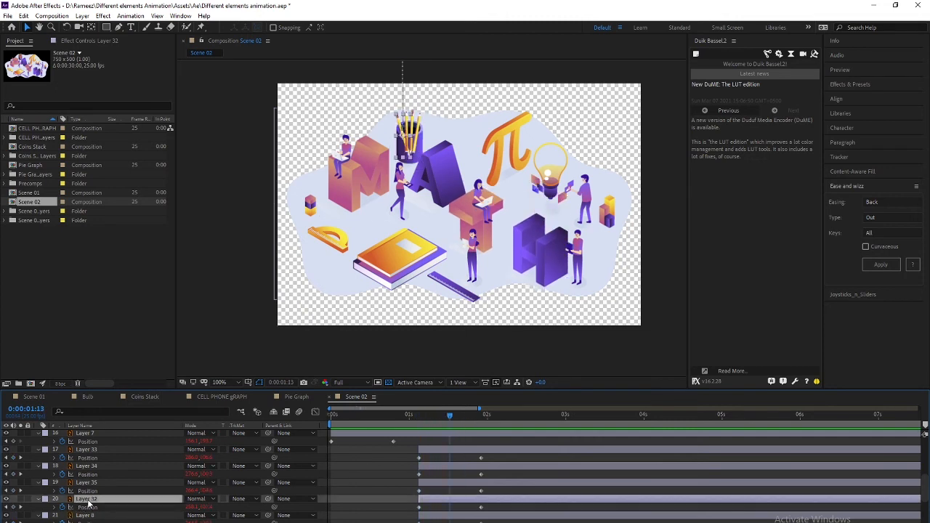
shift+click(93, 452)
key(alt+shift+Page_Down)
Stagger Layers 35, 34 and 33 to start at 1:18, 1:23 and 2:03
key(Page_Down)
key(Page_Down)
key(Page_Down)
key(Page_Down)
key(Page_Down)
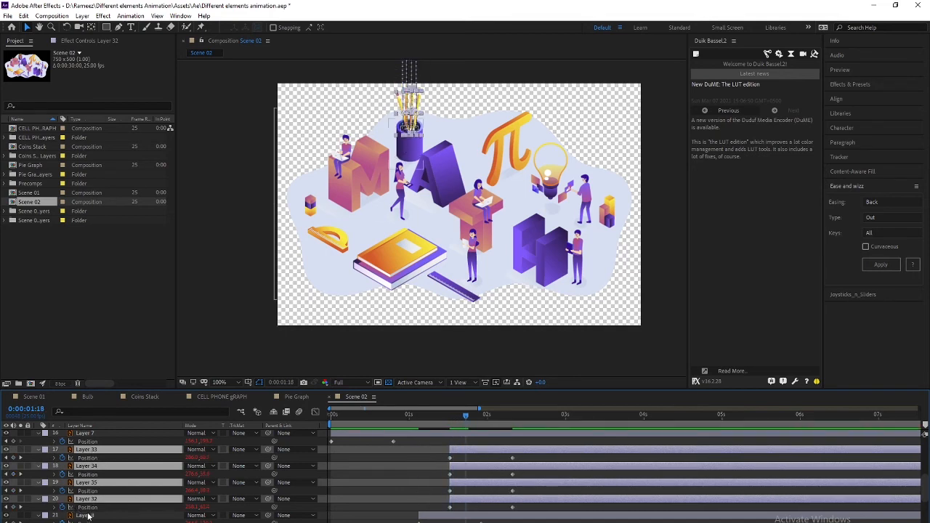
click(95, 483)
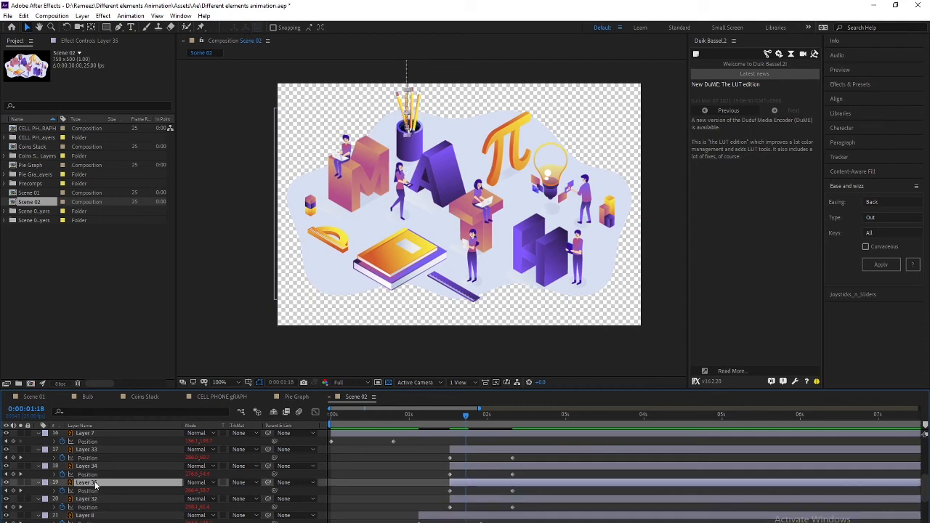
key(bracketleft)
key(Page_Down)
key(Page_Down)
key(Page_Down)
key(Page_Down)
key(Page_Down)
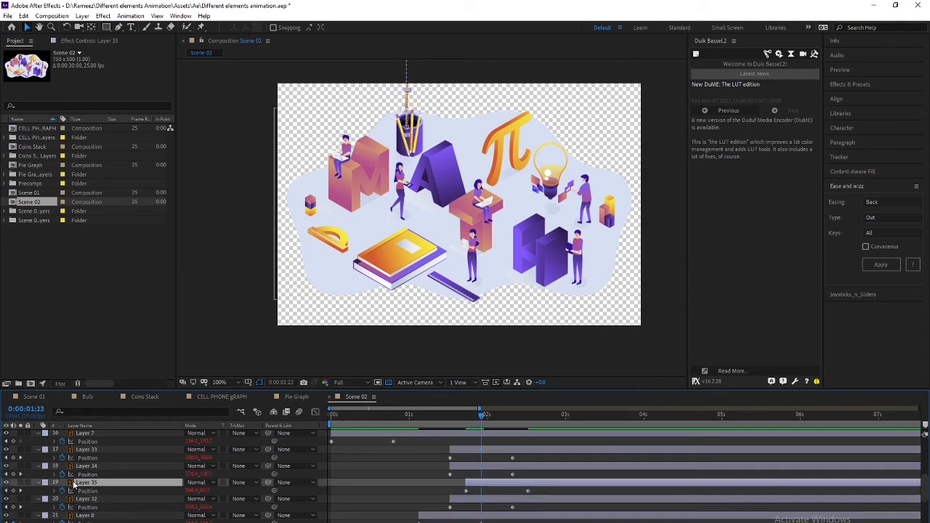
click(79, 468)
key(bracketleft)
key(Page_Down)
key(Page_Down)
key(Page_Down)
key(Page_Down)
key(Page_Down)
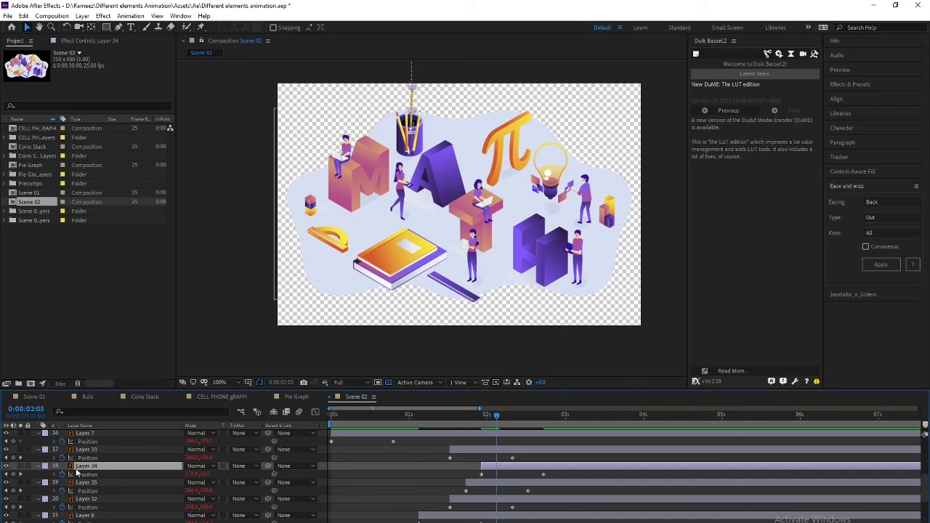
click(85, 449)
key(bracketleft)
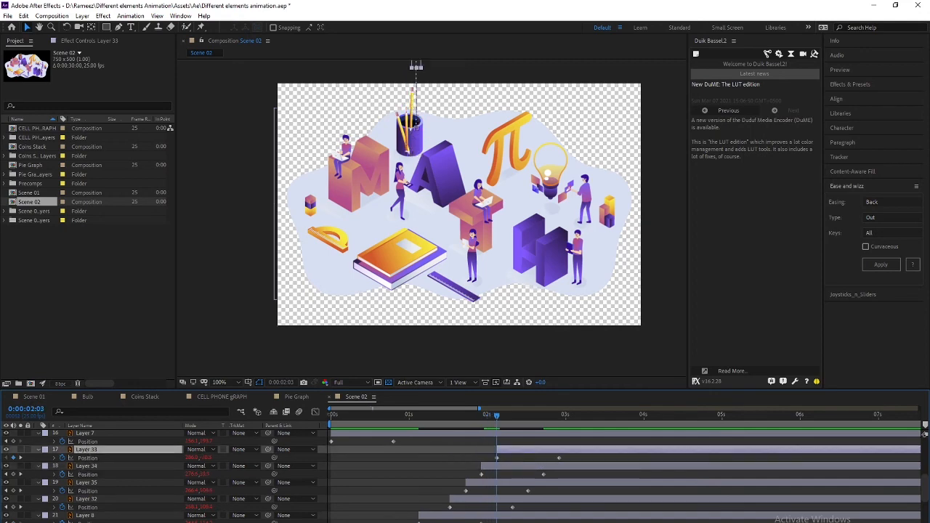
shift+click(94, 502)
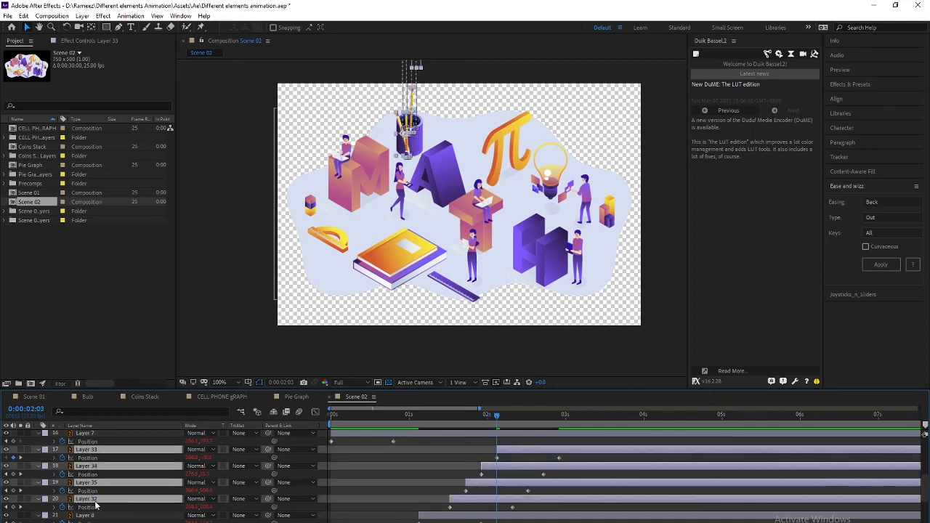
Pre-compose the four selected pencil layers into one composition named Pencils
right_click(94, 501)
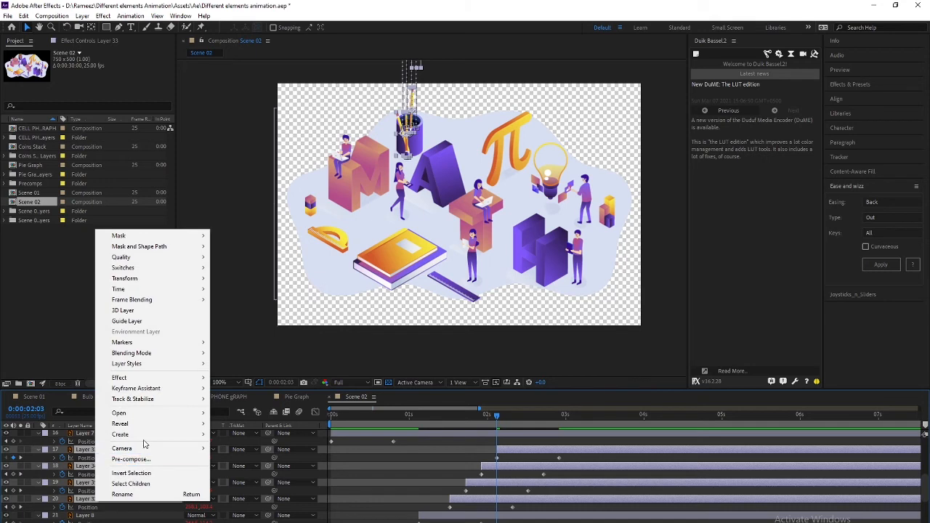
click(139, 459)
text(Per)
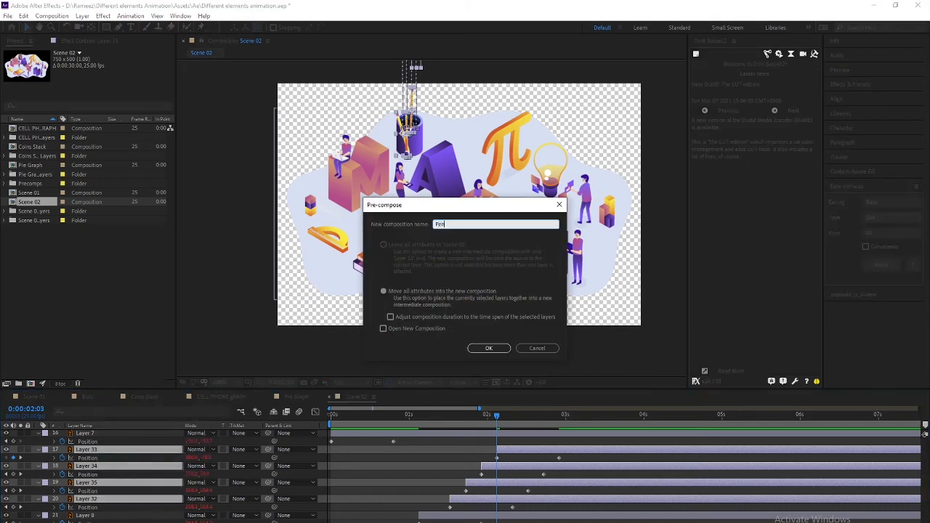
key(Return)
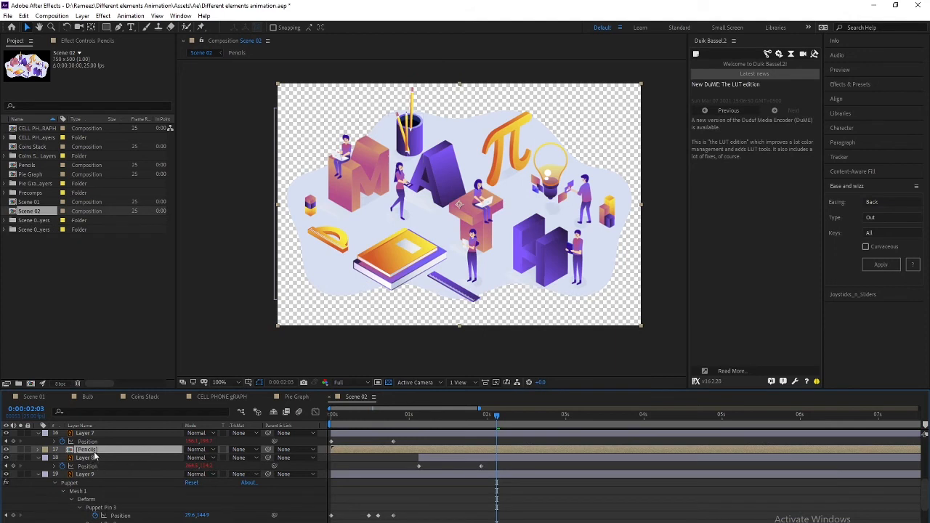
Clear the layer selection and frame the pencil cup in the composition view
click(101, 457)
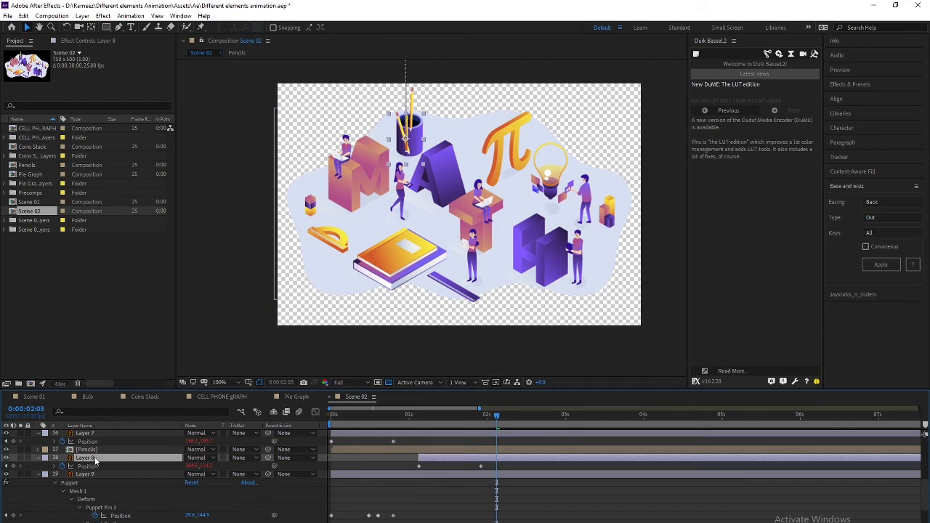
key(ctrl+shift+a)
click(118, 27)
scroll(385, 150, up, 2)
drag(377, 172, 385, 310)
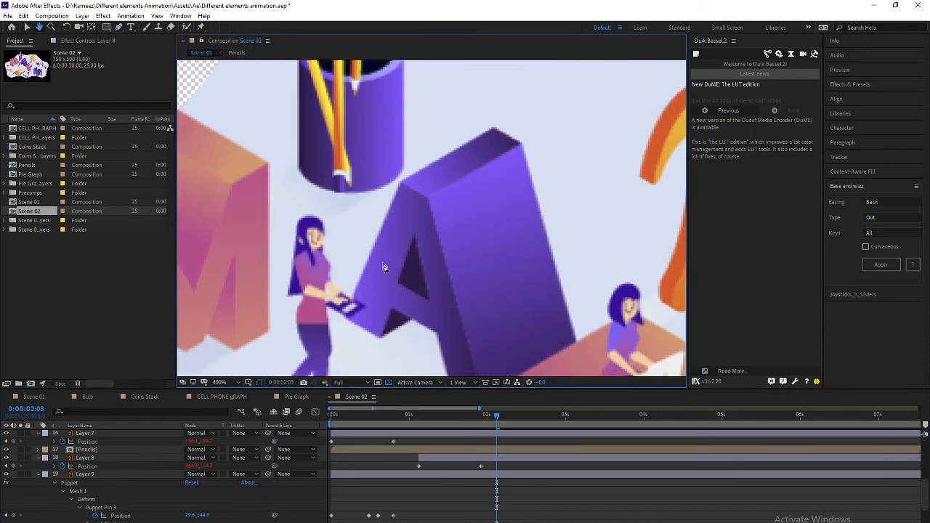
drag(350, 185, 357, 332)
mouse_move(345, 247)
mouse_down()
mouse_move(355, 308)
mouse_move(441, 257)
mouse_up()
scroll(359, 285, up, 1)
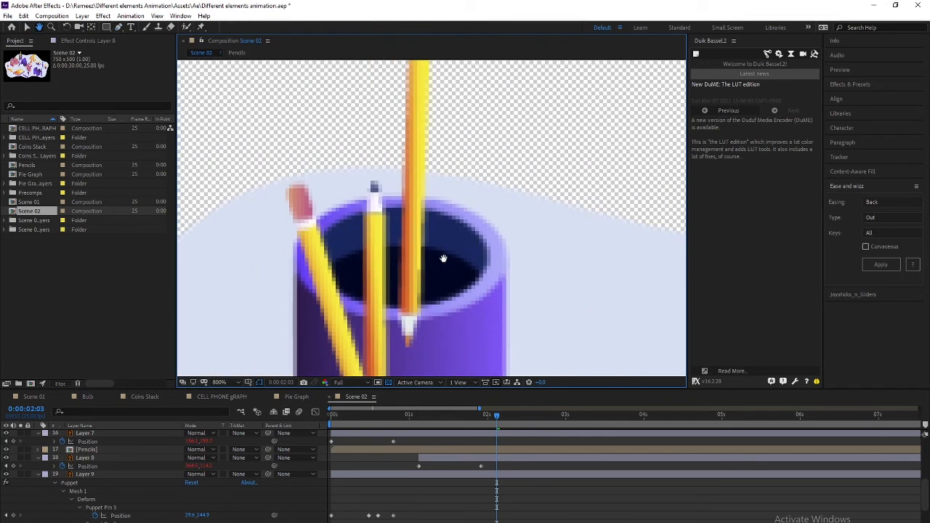
Trace a closed shape around the pencil cup's rim, base and sides
click(483, 275)
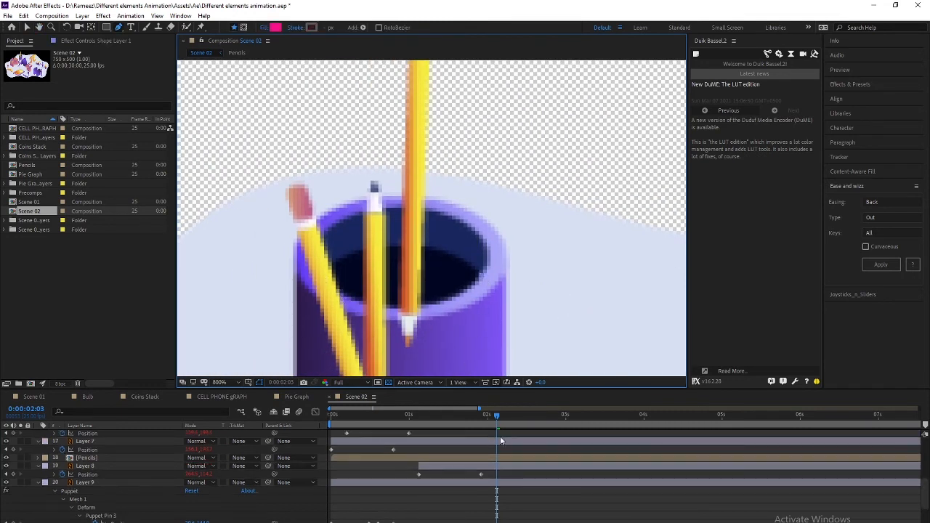
mouse_move(496, 418)
mouse_down()
mouse_move(462, 419)
mouse_move(549, 417)
mouse_up()
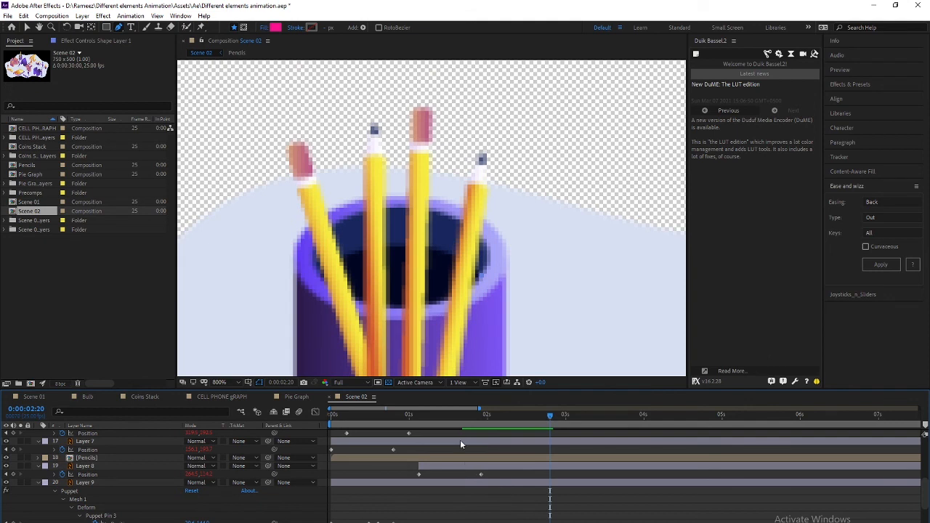
drag(321, 270, 247, 181)
key(ctrl+z)
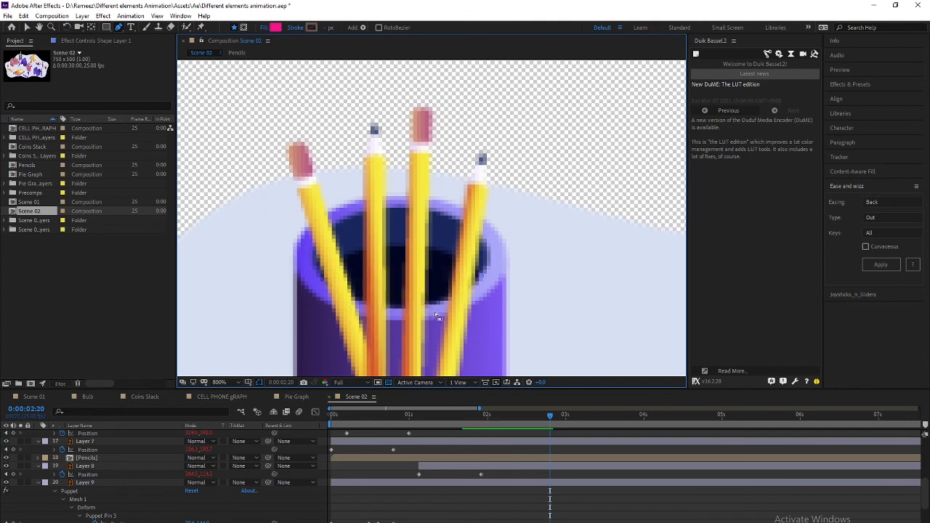
drag(398, 309, 327, 307)
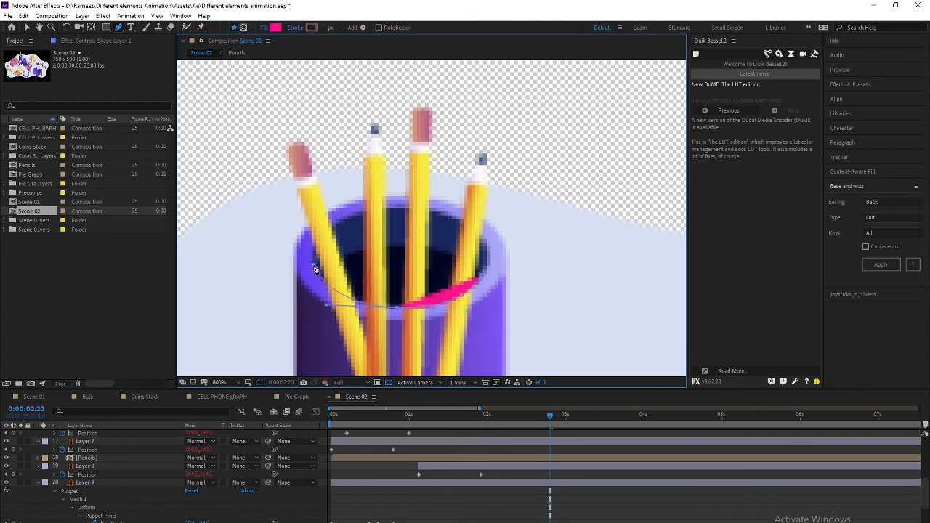
click(315, 269)
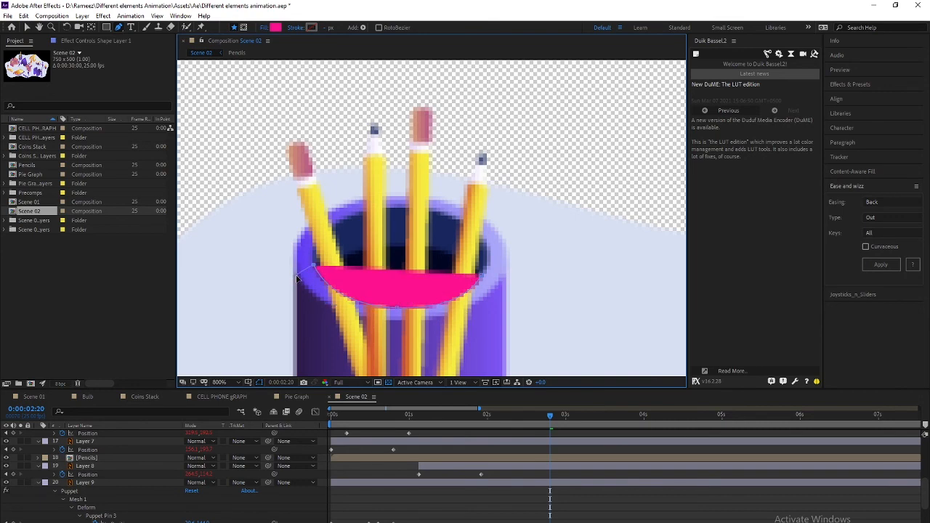
scroll(327, 314, down, 4)
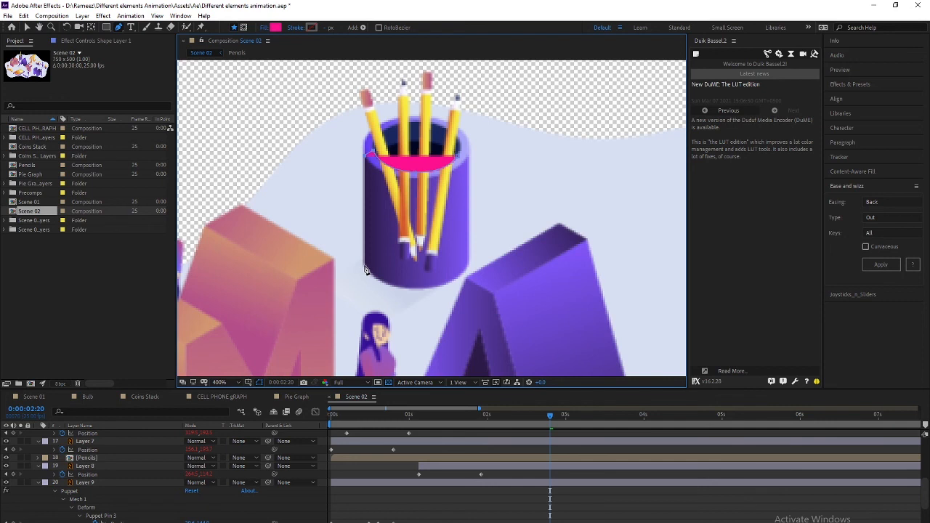
click(424, 300)
click(455, 300)
click(489, 277)
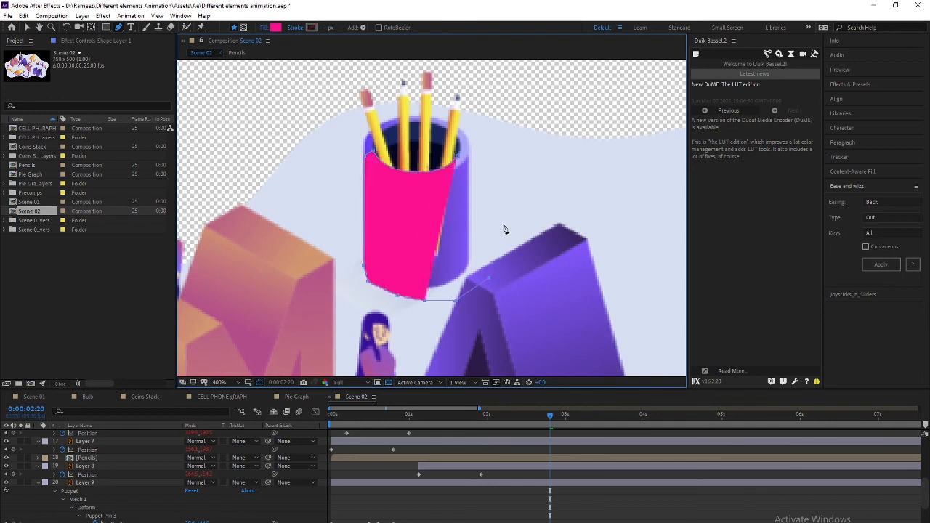
click(458, 158)
scroll(113, 513, up, 5)
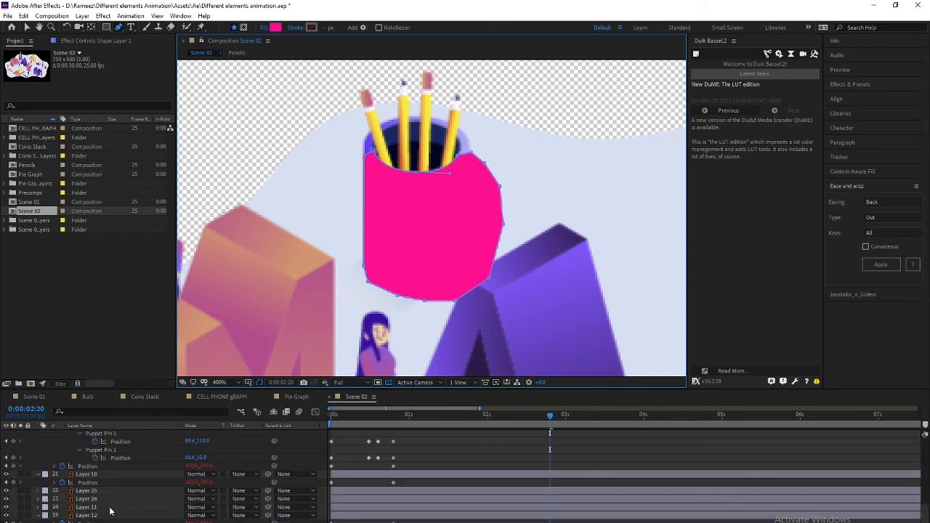
right_click(104, 435)
Rename the shape layer to 'mask' and place it directly above the Pencils layer
click(145, 482)
text(mask)
key(Return)
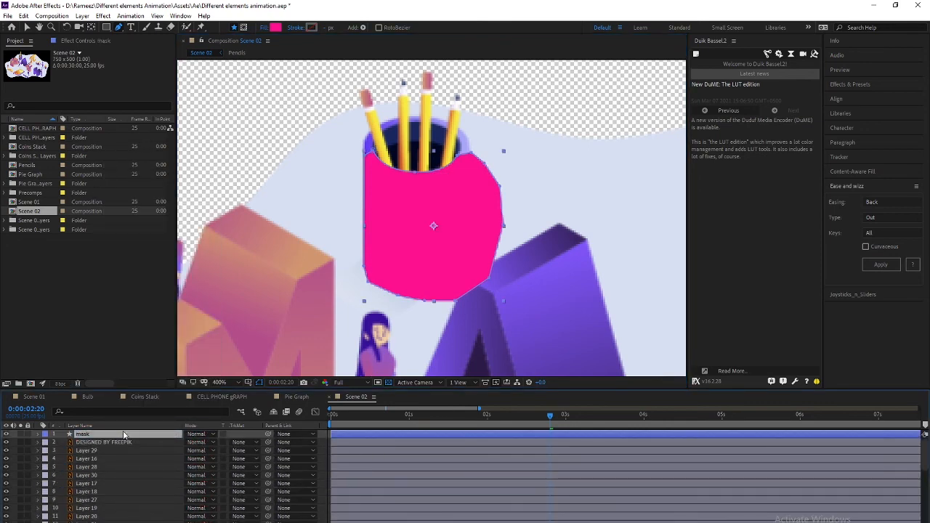
scroll(160, 476, down, 2)
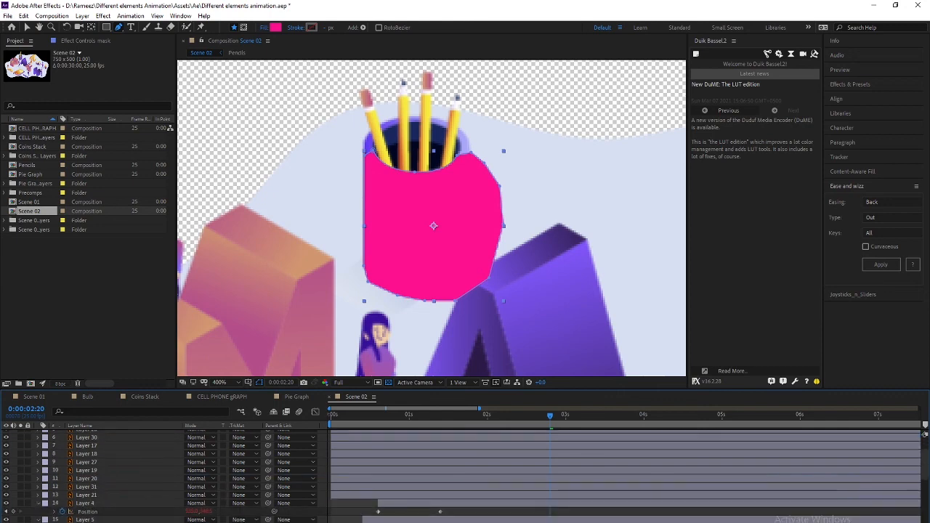
scroll(127, 509, down, 5)
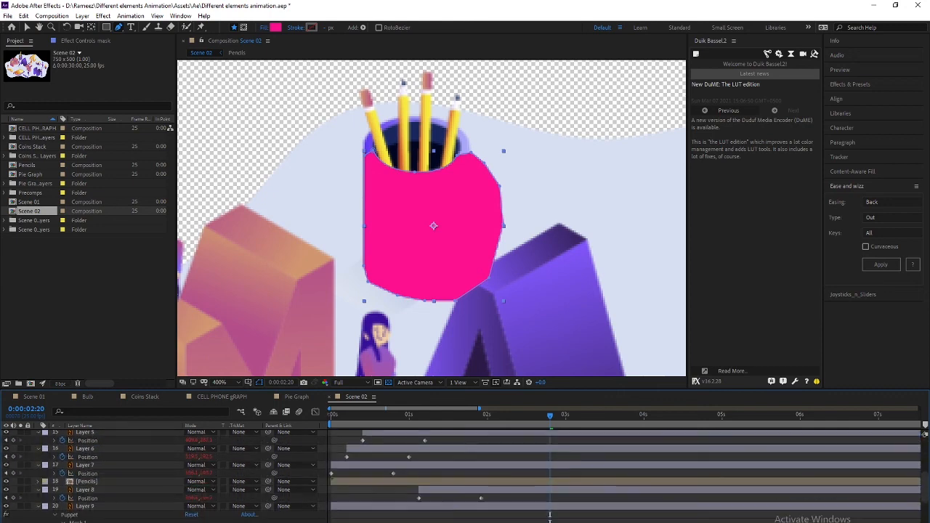
scroll(131, 501, up, 4)
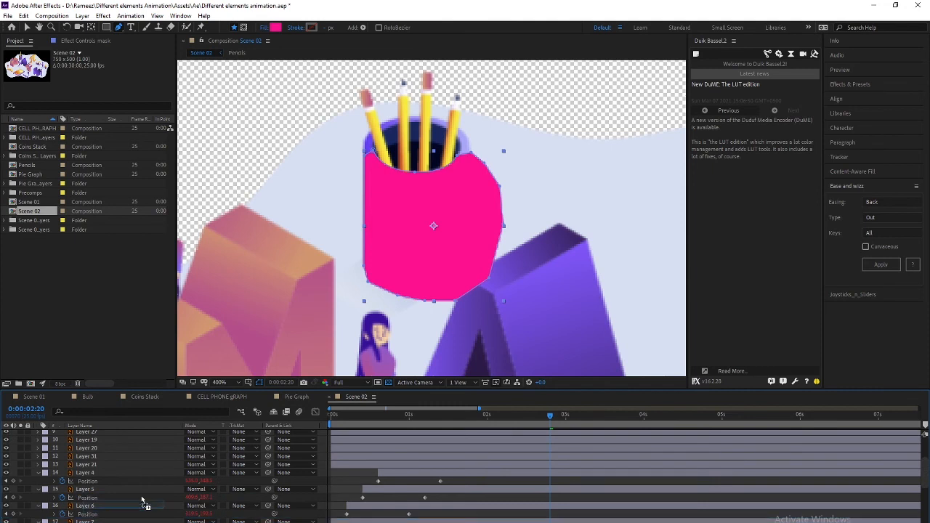
drag(146, 489, 155, 522)
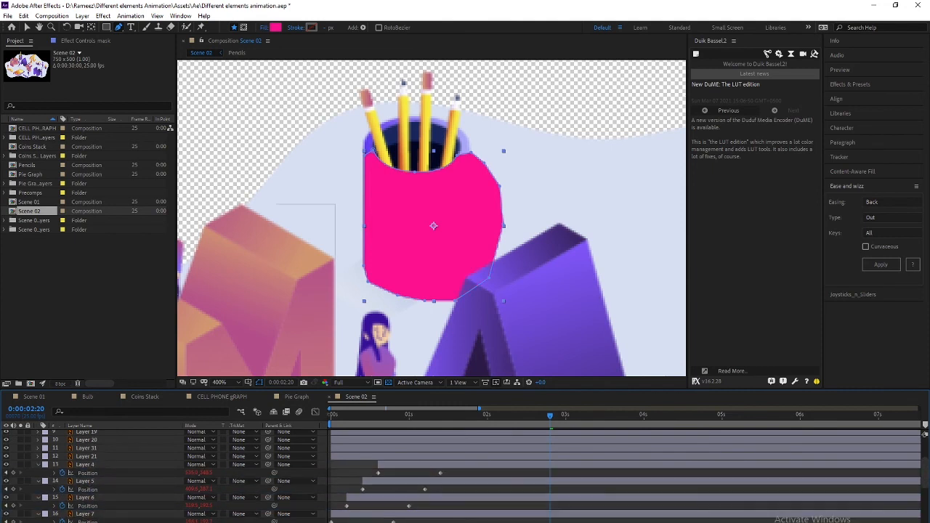
Set Pencils' track matte to Alpha Inverted Matte 'mask' and preview the animation
click(239, 481)
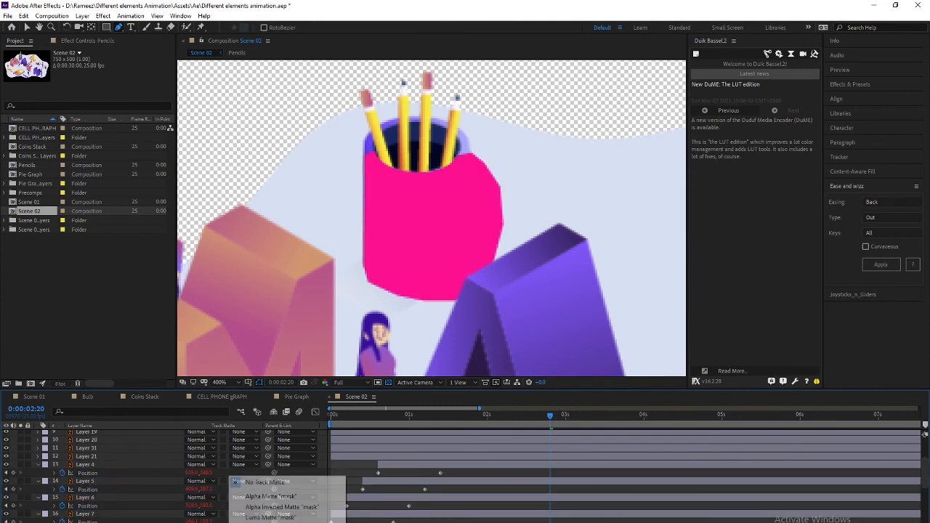
click(263, 507)
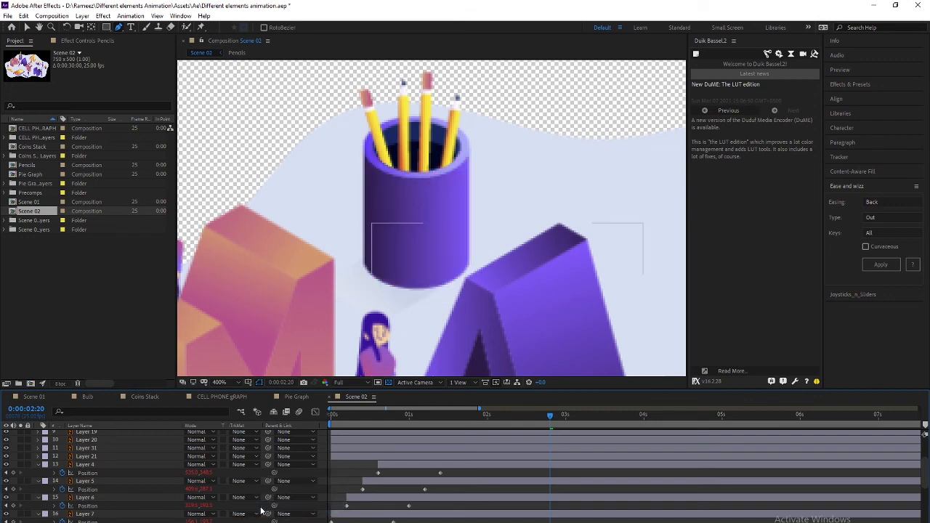
drag(449, 415, 110, 390)
key(space)
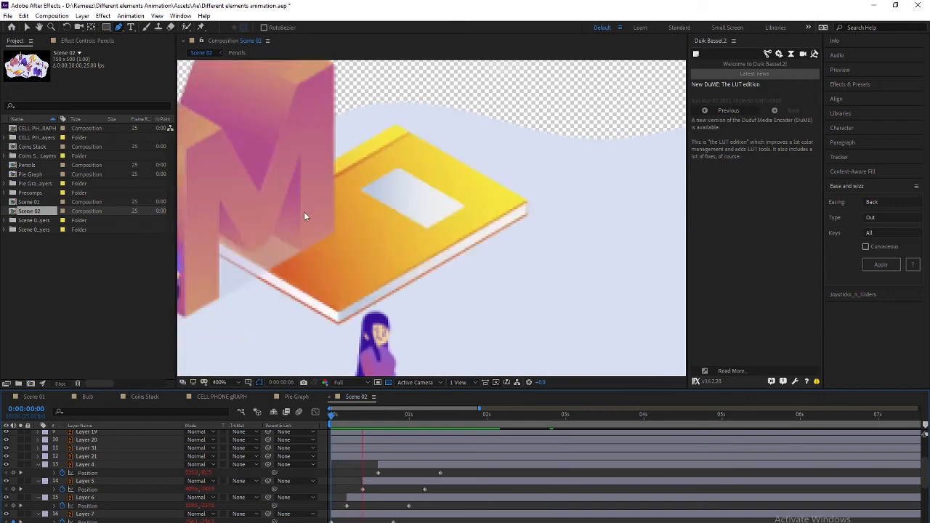
scroll(369, 211, down, 4)
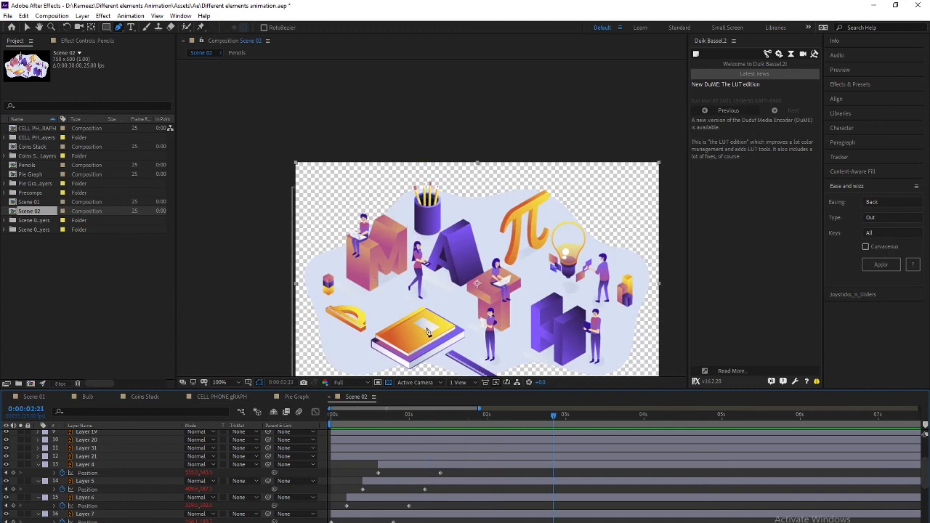
drag(418, 419, 199, 442)
key(space)
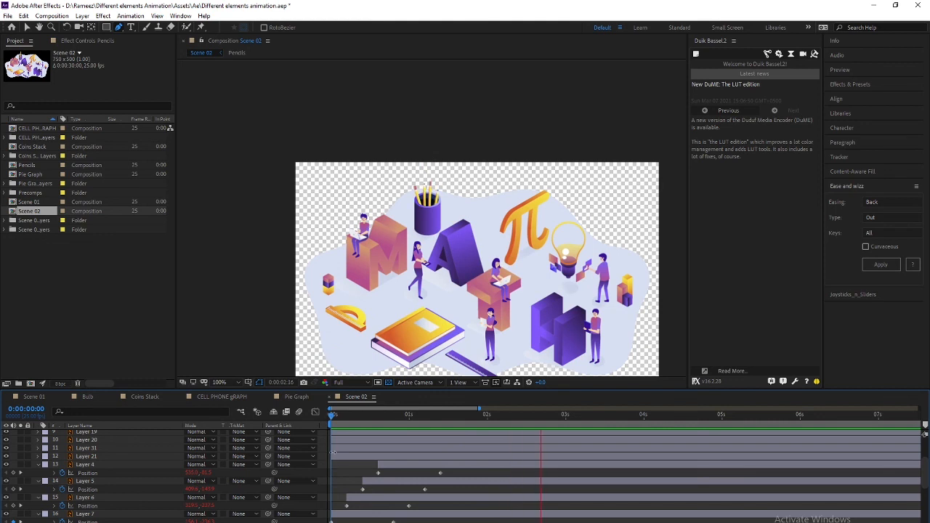
Scrub the first second and inspect the pencil layers inside the Pencils precomp
mouse_move(401, 416)
mouse_down()
mouse_move(376, 416)
mouse_move(423, 424)
mouse_move(407, 416)
mouse_up()
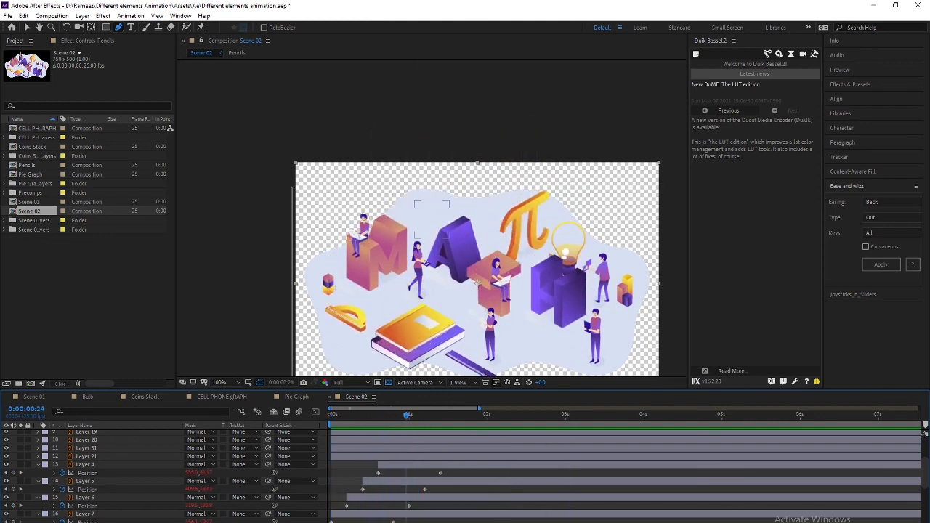
scroll(181, 473, down, 2)
double_click(103, 515)
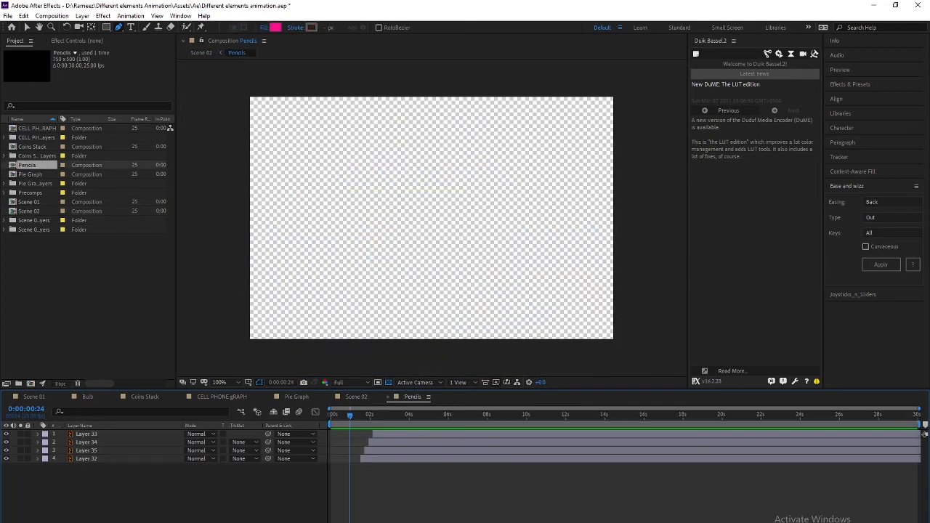
drag(121, 497, 89, 436)
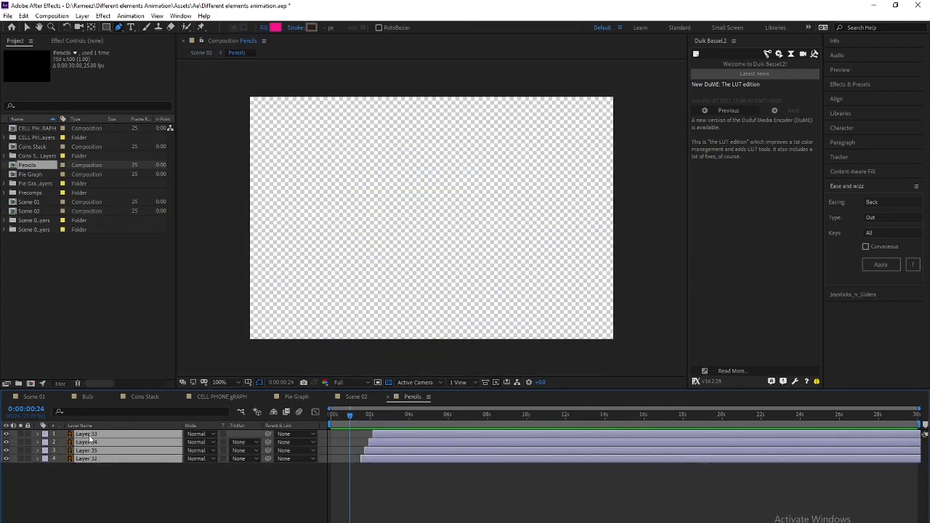
drag(350, 411, 361, 413)
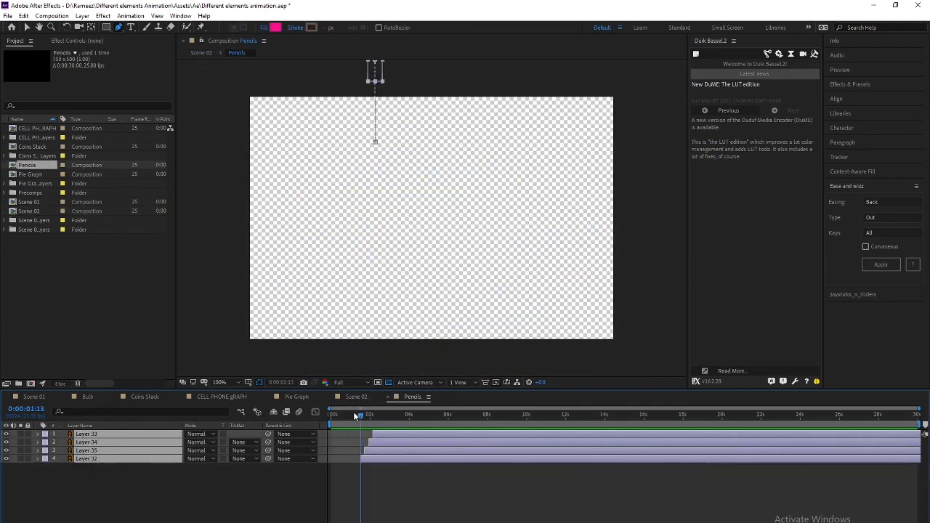
key(shift+Escape)
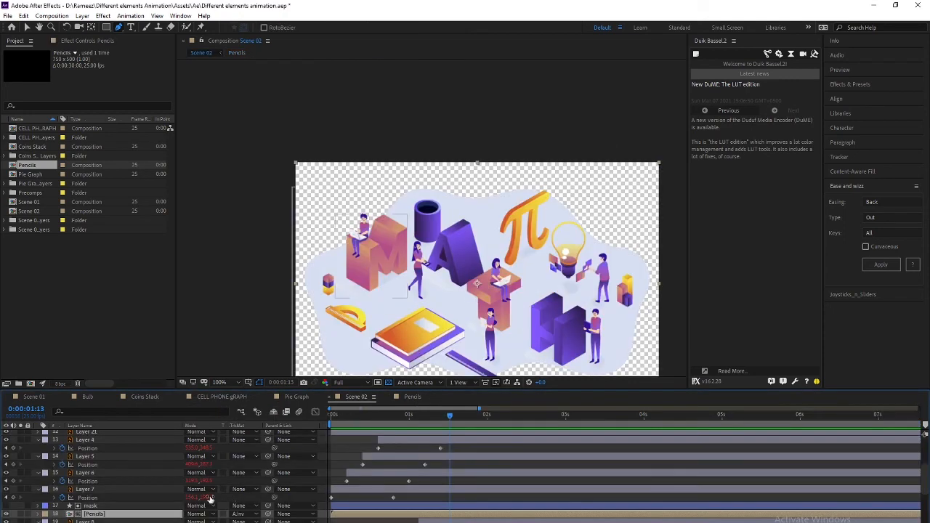
Apply Expo easing to all pencil Position keyframes in Pencils, then preview Scene 02
double_click(91, 515)
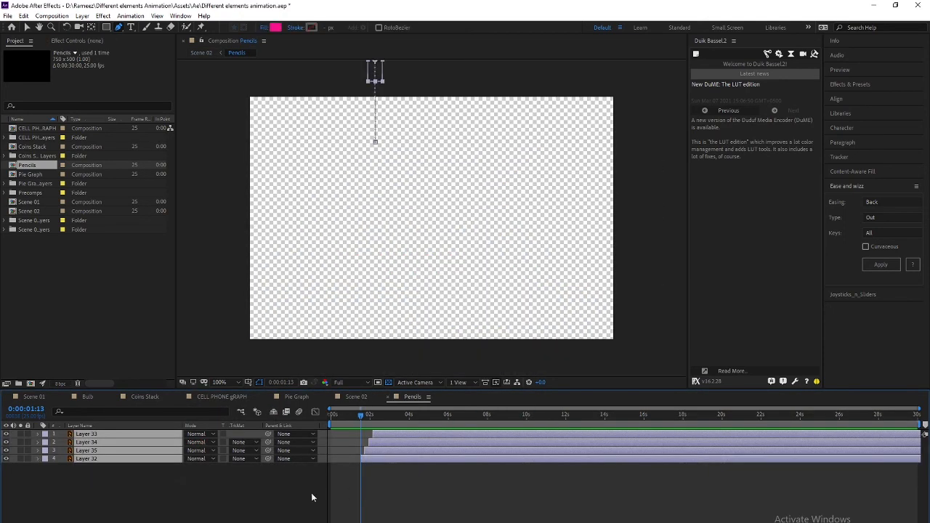
key(ctrl+a)
key(u)
drag(393, 442, 339, 499)
click(871, 203)
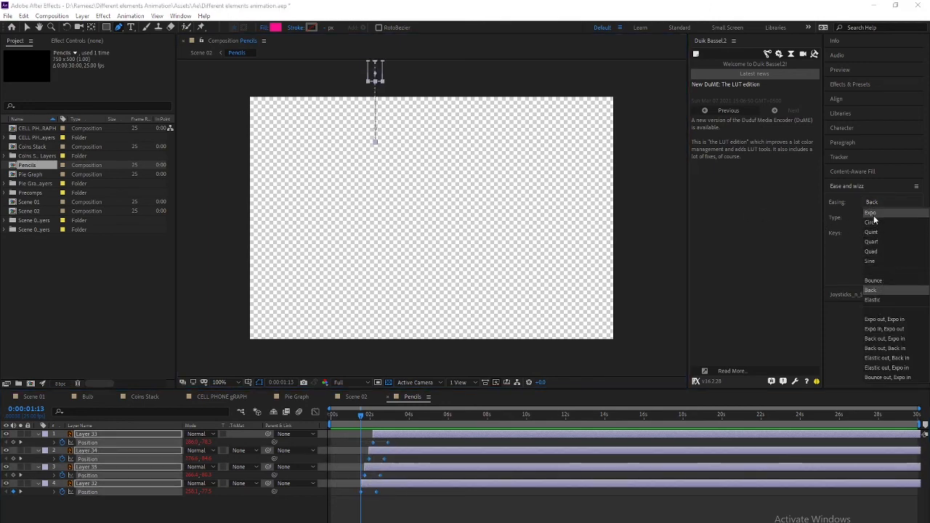
click(873, 213)
click(877, 265)
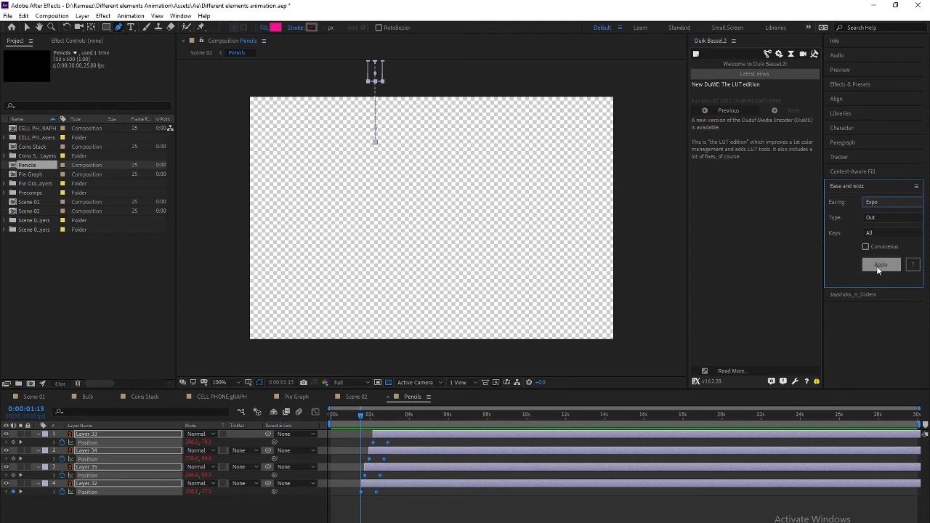
click(242, 411)
click(193, 410)
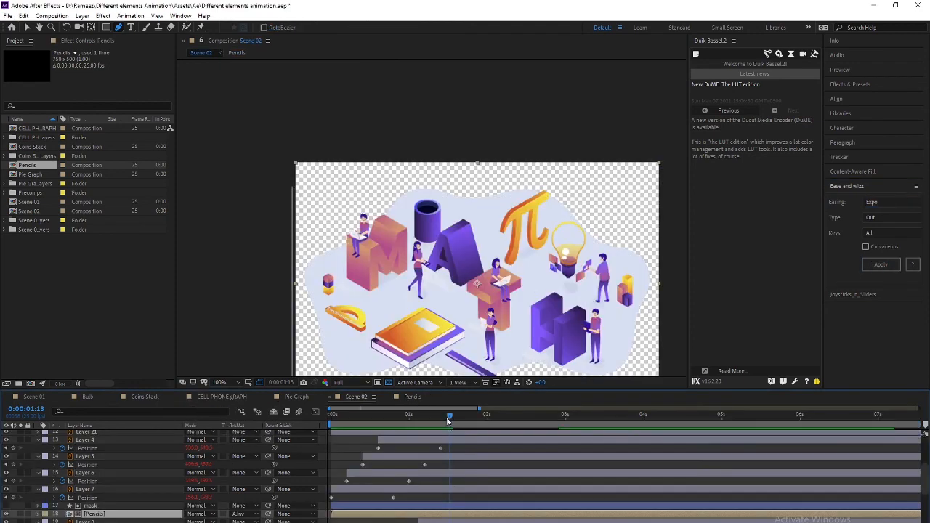
drag(450, 417, 314, 414)
key(space)
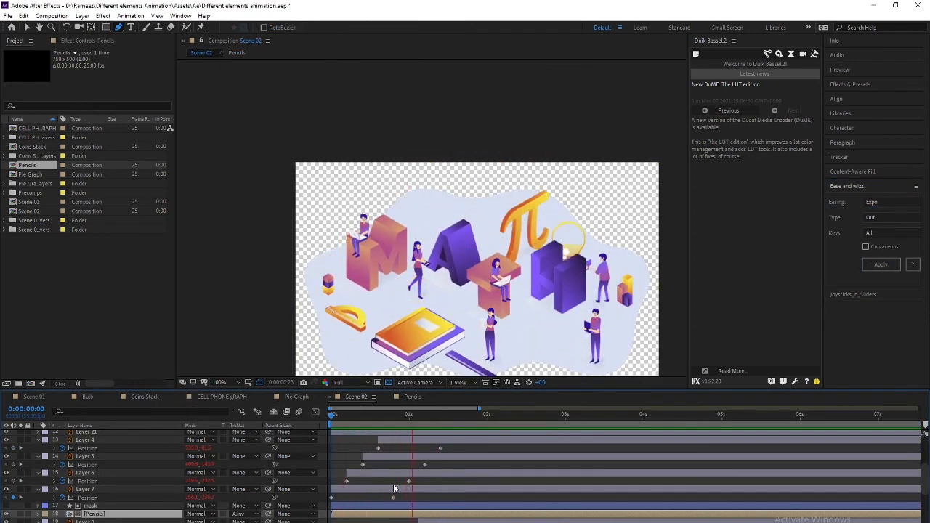
key(space)
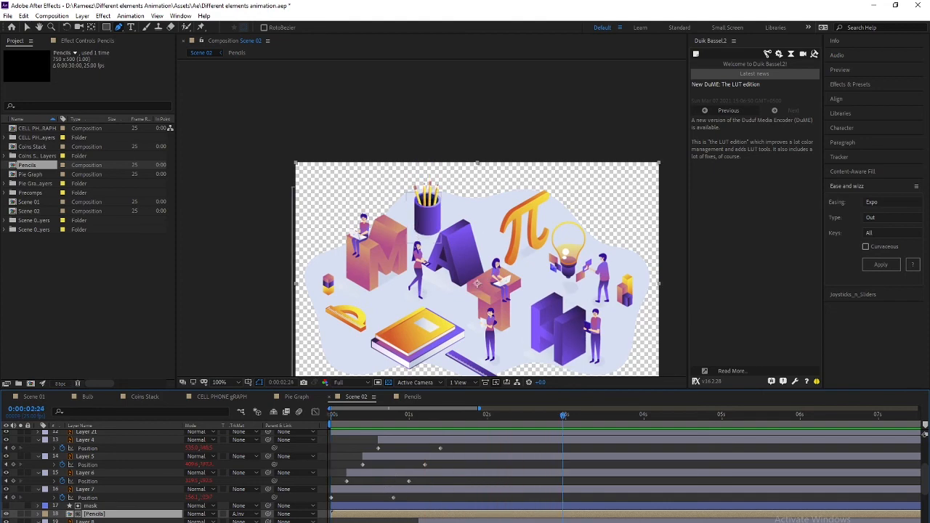
Change the pencil keyframes' easing from Expo to Bounce
double_click(105, 514)
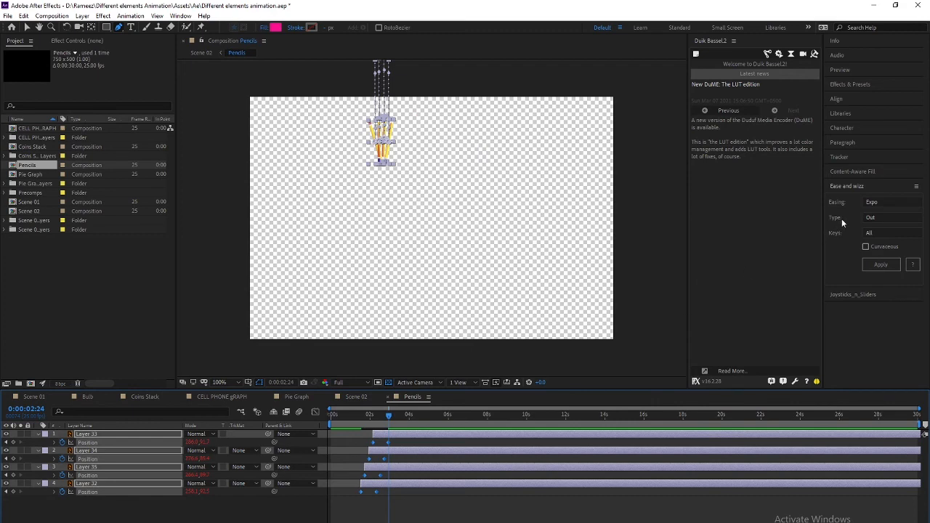
click(882, 203)
click(880, 290)
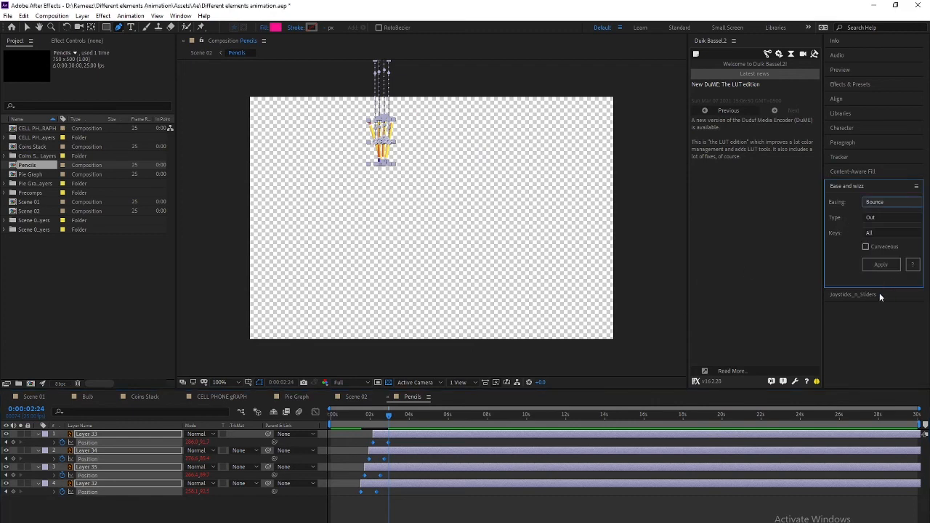
click(882, 264)
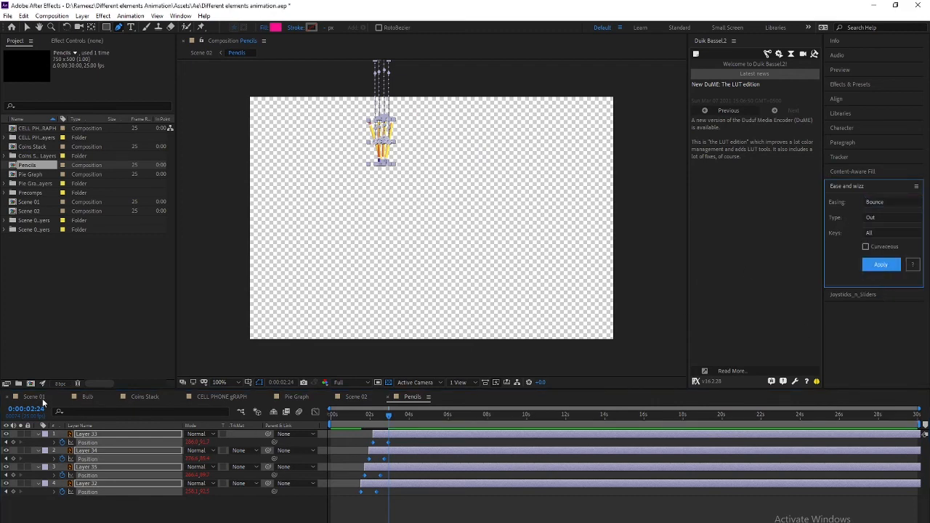
click(356, 396)
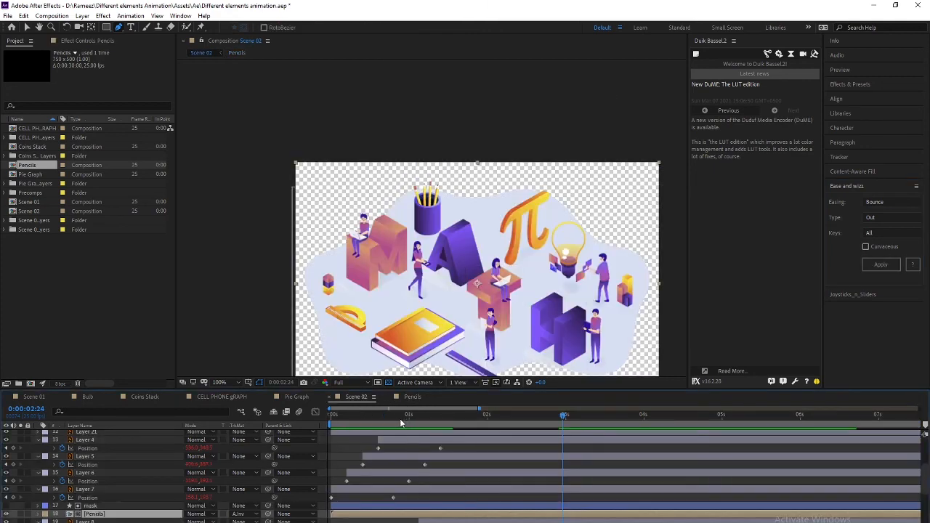
Preview Scene 02 from the start several times to check the drop-in animation
click(372, 418)
key(space)
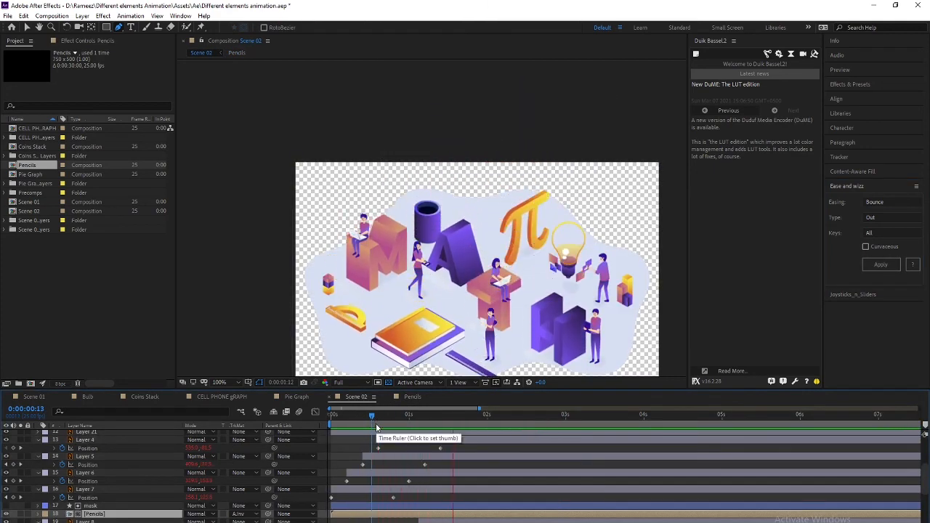
key(space)
drag(398, 416, 314, 423)
key(space)
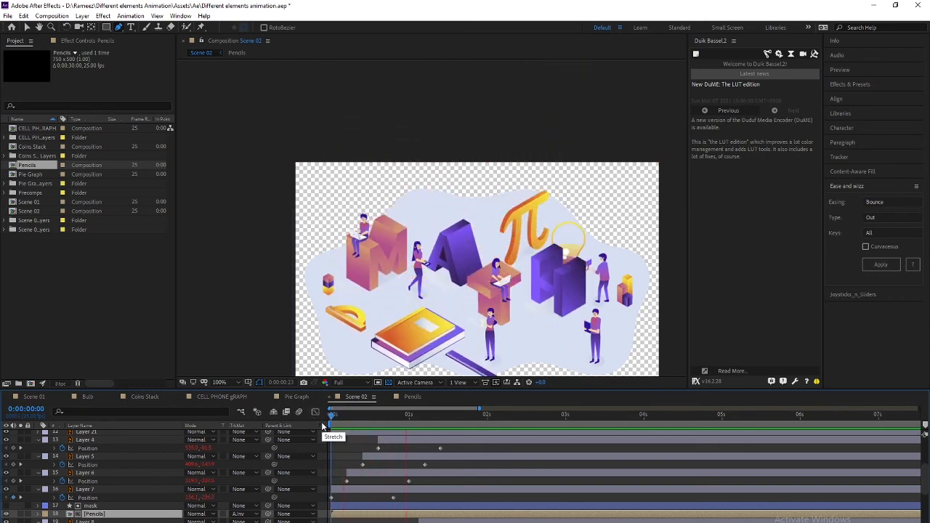
key(space)
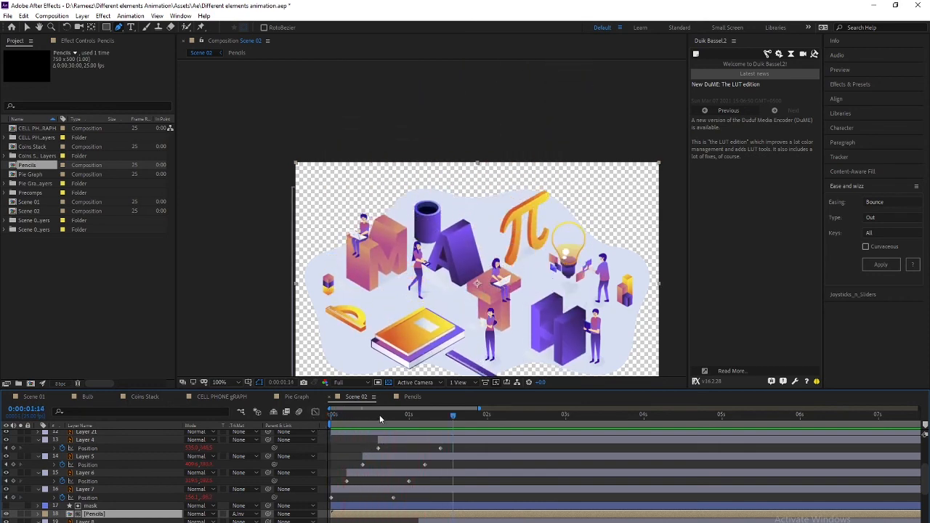
drag(380, 415, 314, 415)
key(space)
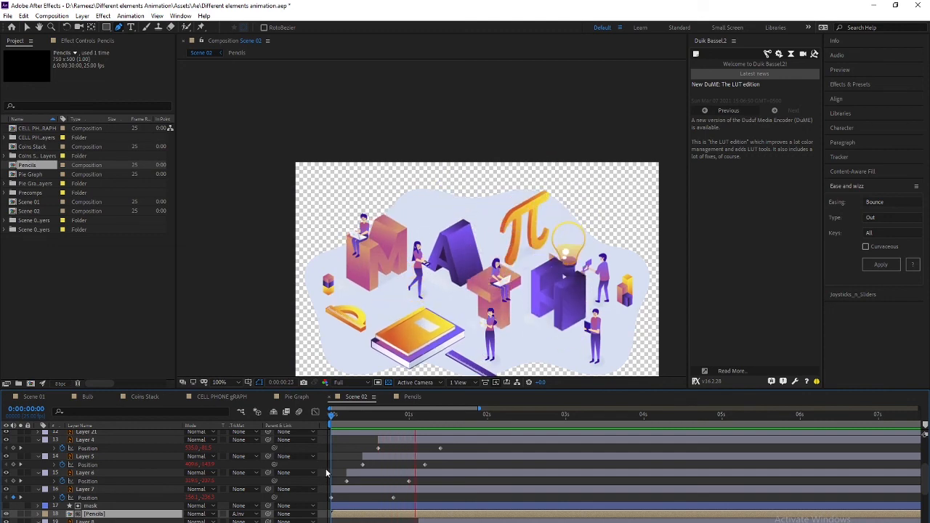
key(space)
mouse_move(386, 414)
mouse_down()
mouse_move(410, 409)
mouse_move(377, 412)
mouse_move(425, 409)
mouse_move(352, 412)
mouse_move(513, 413)
mouse_move(481, 414)
mouse_up()
Switch to the Selection tool and select the M, A, T, H letter Layers 4–7
scroll(129, 484, up, 3)
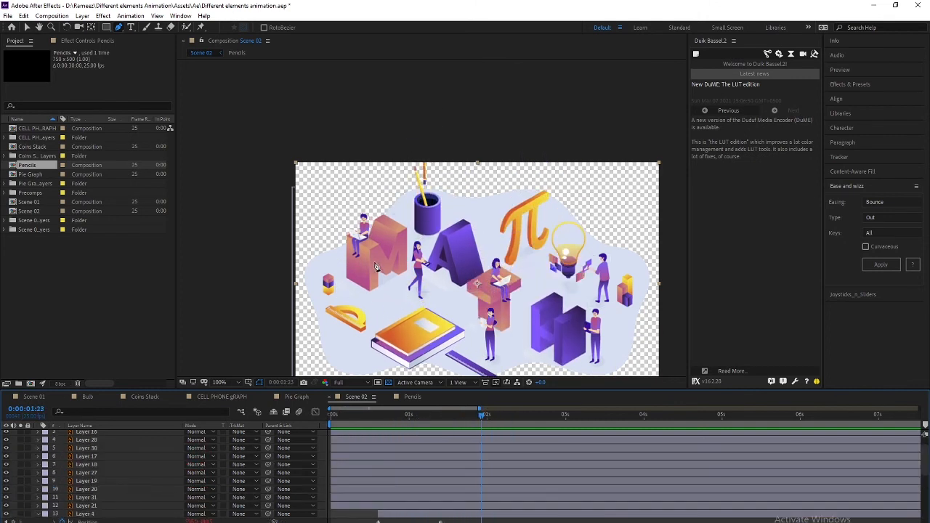
key(v)
click(372, 277)
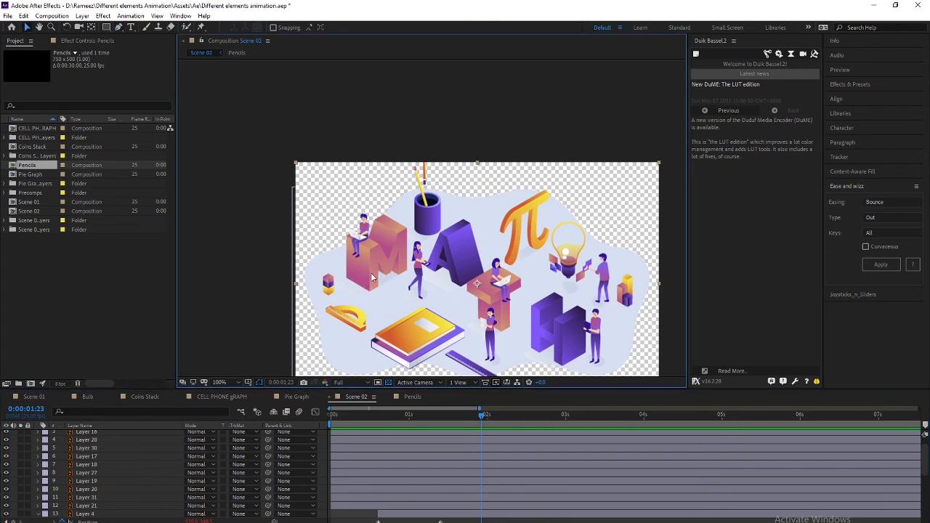
scroll(82, 491, up, 2)
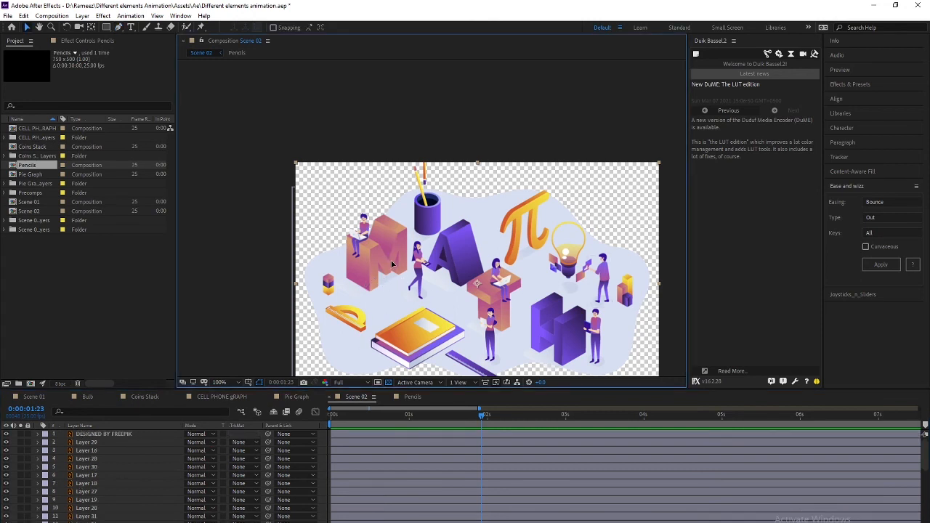
scroll(119, 498, down, 3)
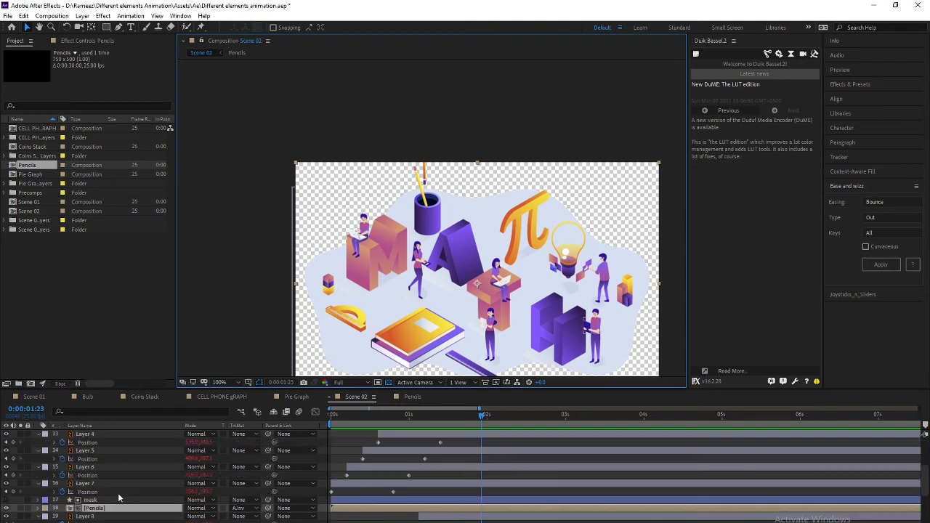
scroll(114, 499, up, 3)
scroll(115, 499, down, 5)
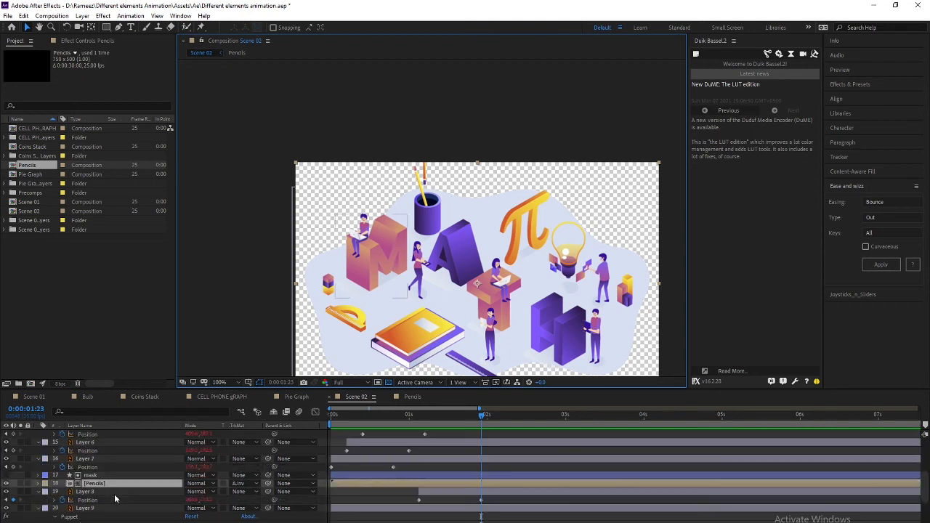
click(84, 484)
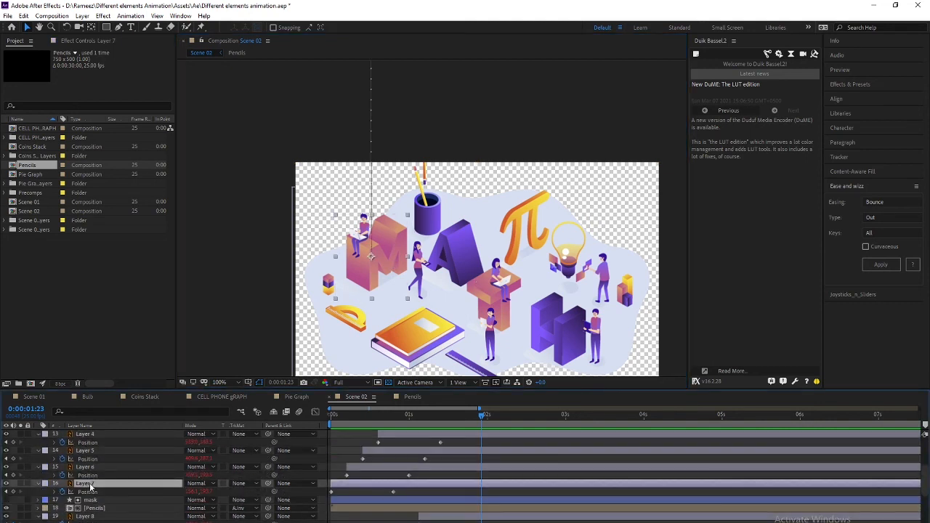
ctrl+click(85, 468)
ctrl+click(85, 434)
ctrl+click(85, 450)
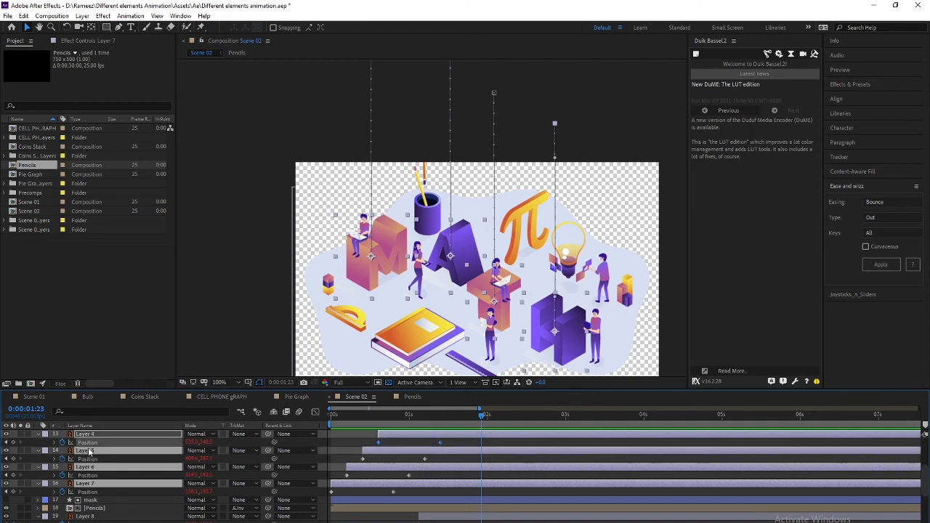
ctrl+double_click(91, 436)
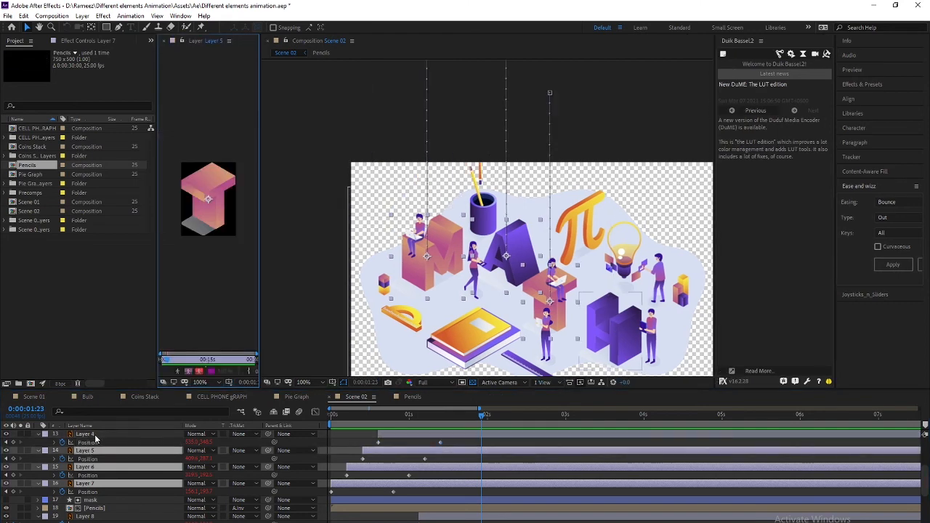
click(166, 41)
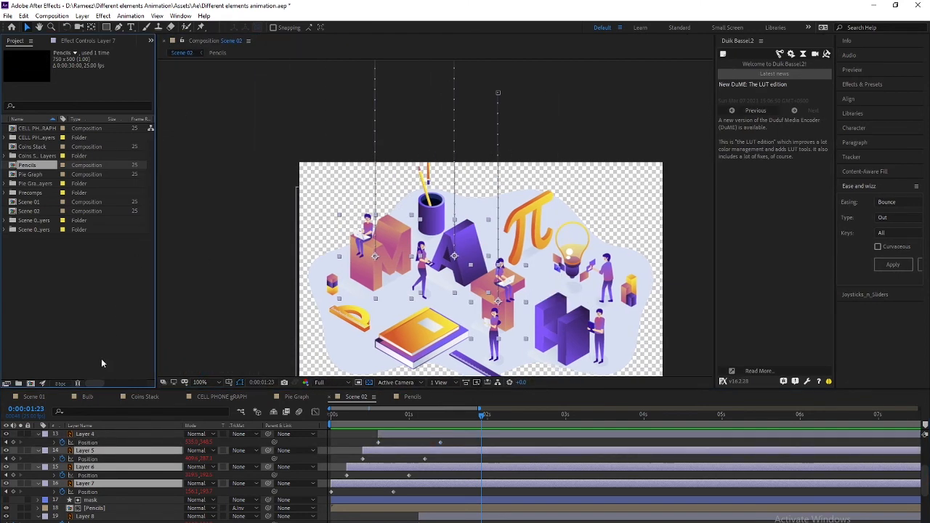
ctrl+click(93, 434)
Delay the four letter layers to start at 1:23 and preview them landing
drag(358, 483, 494, 489)
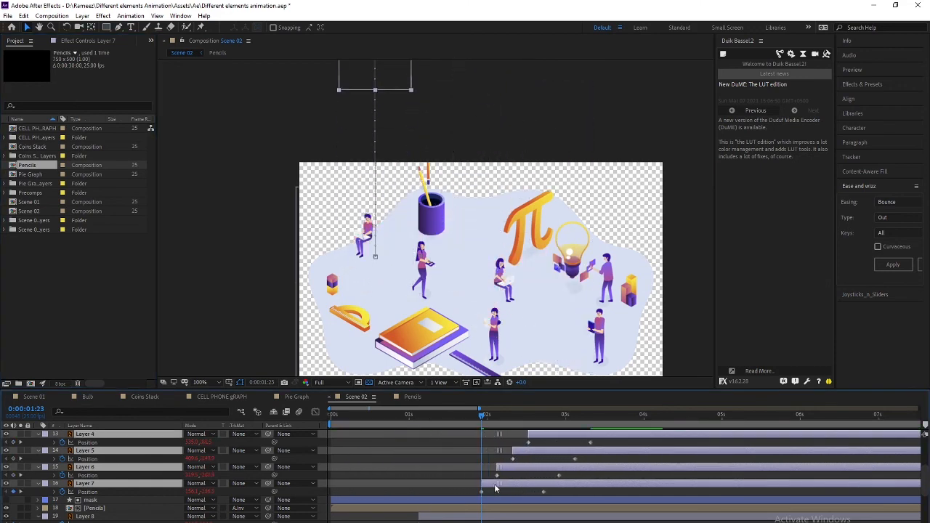
key(space)
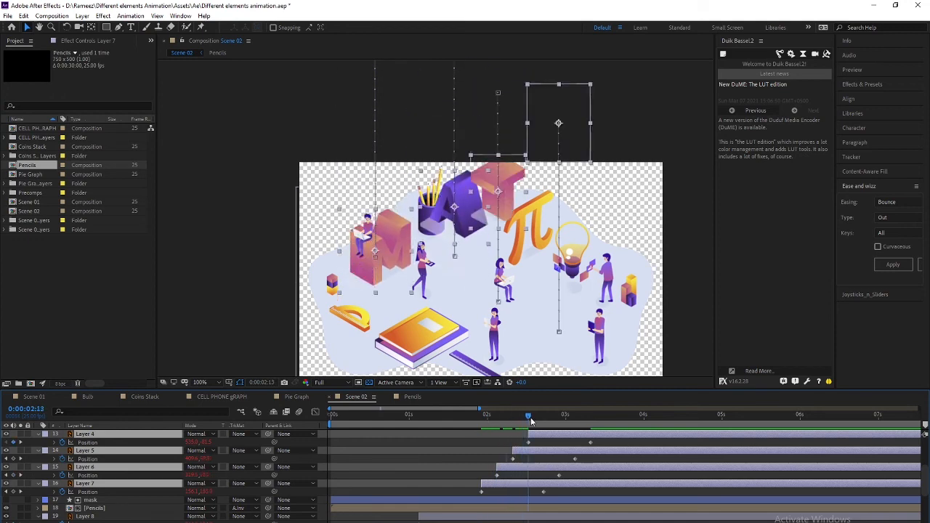
drag(514, 418, 591, 413)
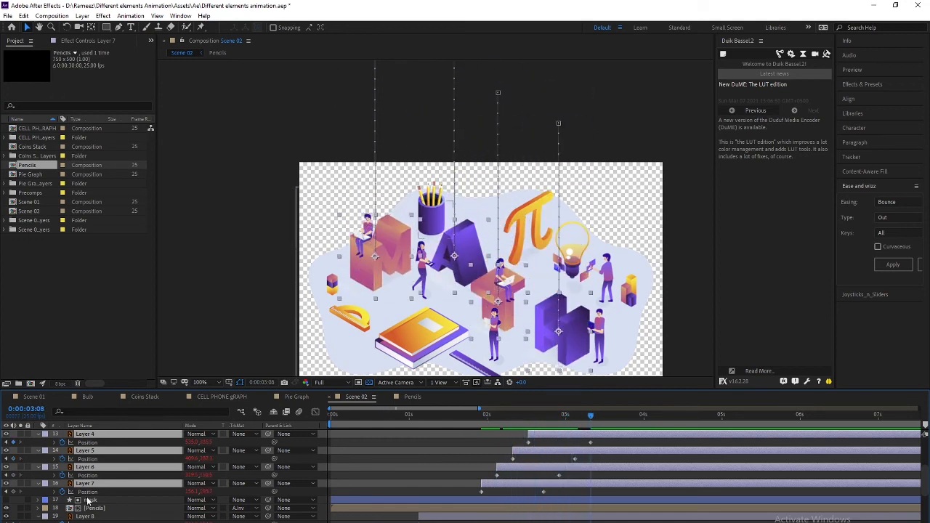
key(ctrl+a)
Move Layer 29's anchor point up to the girl's shoulder with Pan Behind
key(u)
click(98, 442)
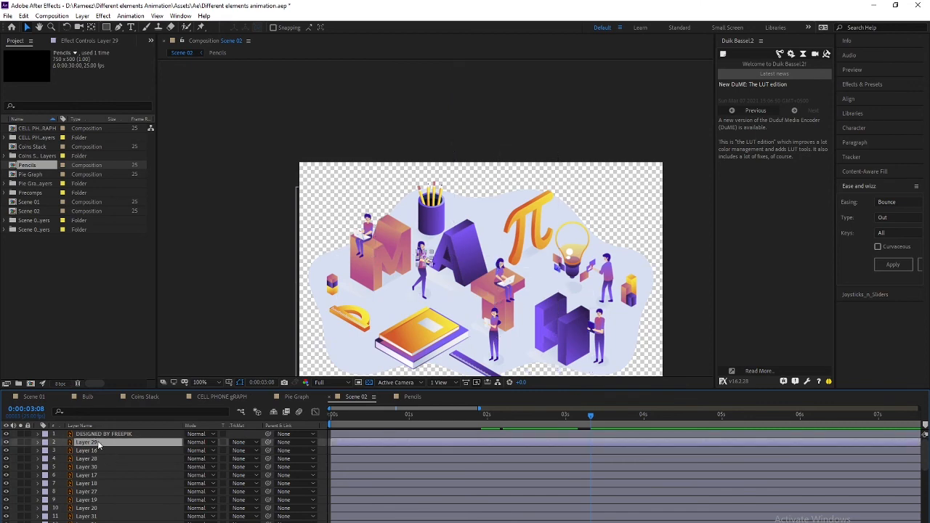
scroll(498, 282, up, 4)
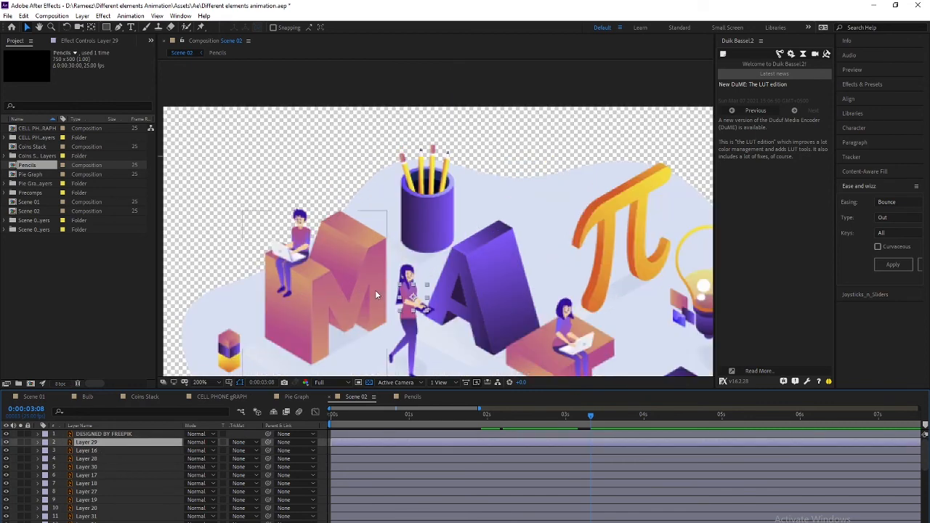
key(y)
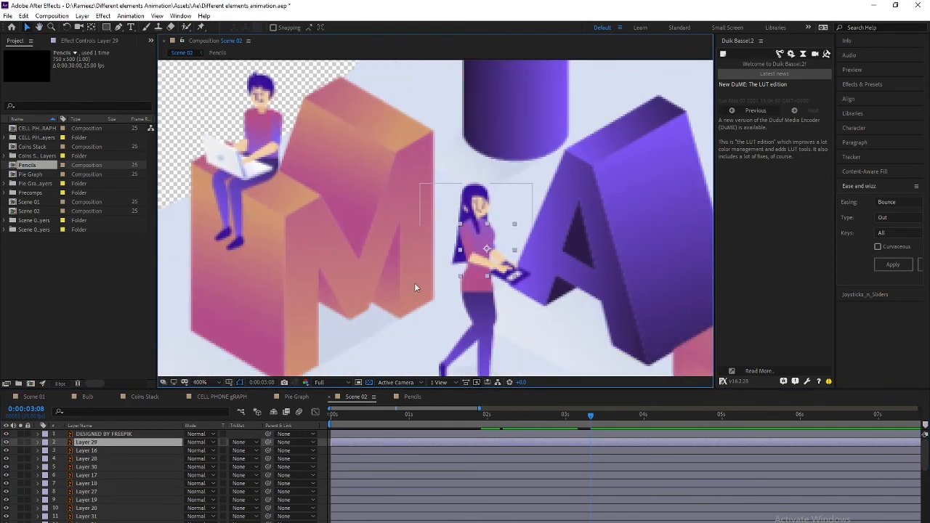
drag(488, 254, 467, 239)
key(v)
Parent Layer 29 to Layer 16 and colour both layers' labels teal
click(483, 315)
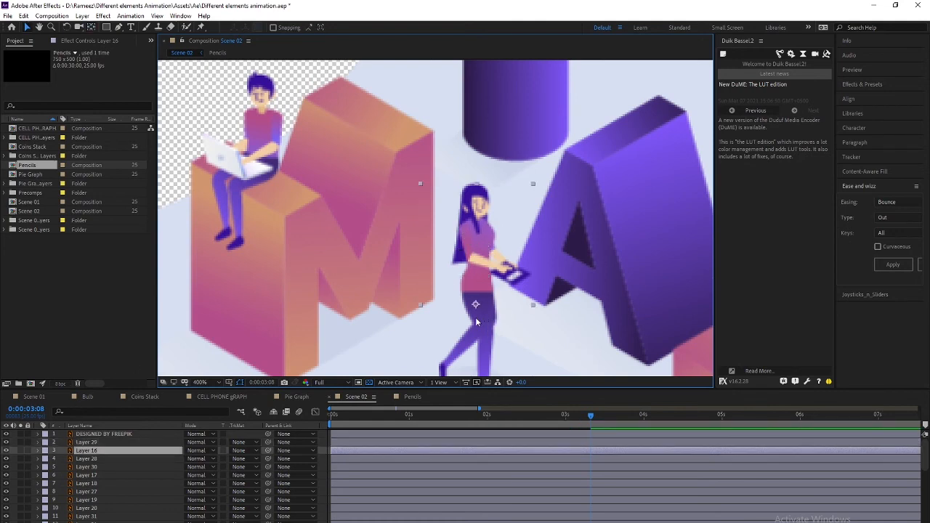
click(91, 442)
drag(268, 441, 88, 450)
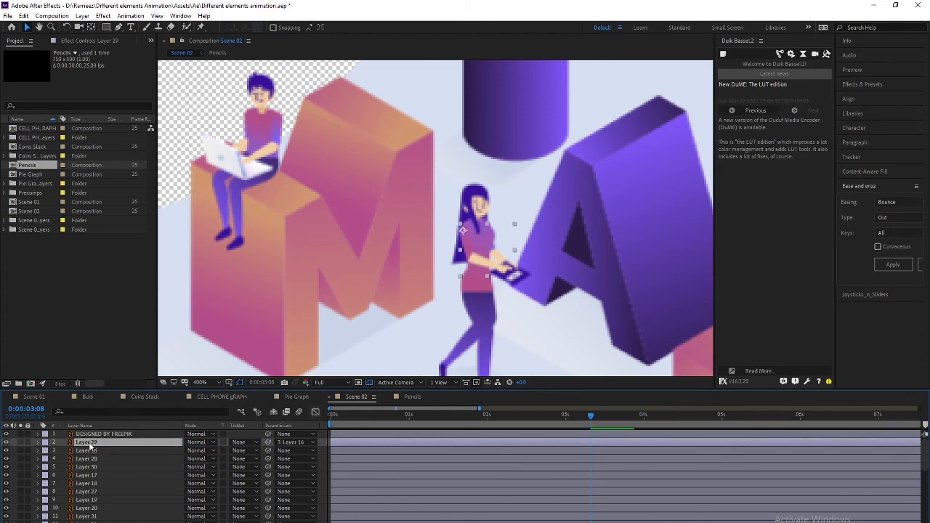
ctrl+click(88, 450)
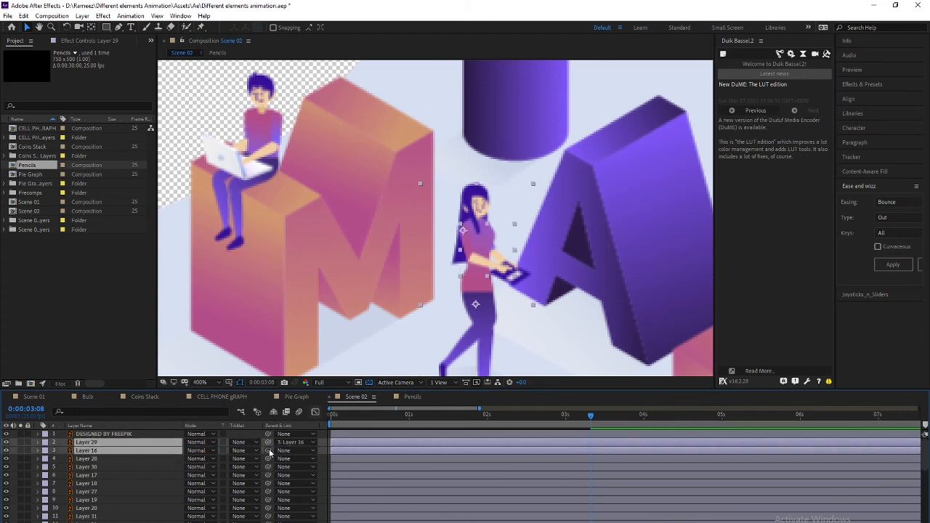
click(48, 449)
click(69, 426)
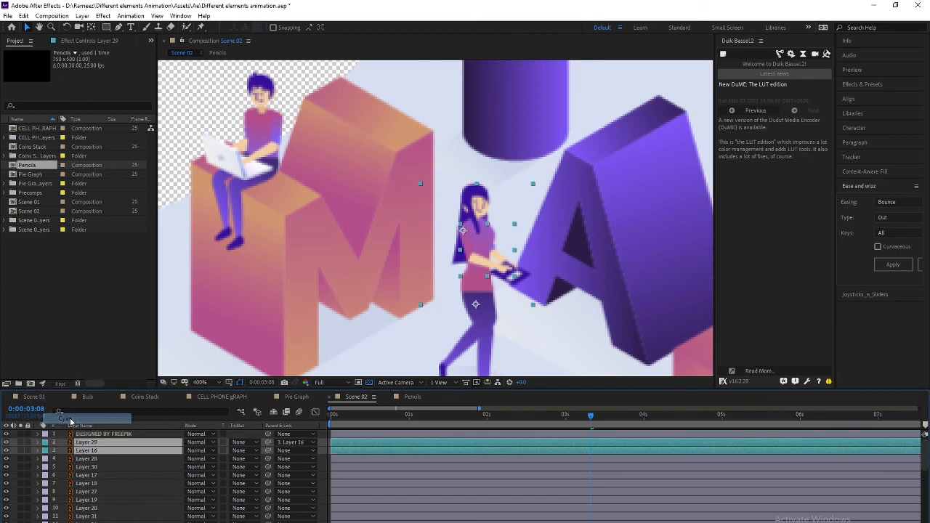
Add a wiggle(1,2) expression to Layer 29's Rotation and preview the wiggling girl
click(96, 458)
click(96, 450)
click(97, 444)
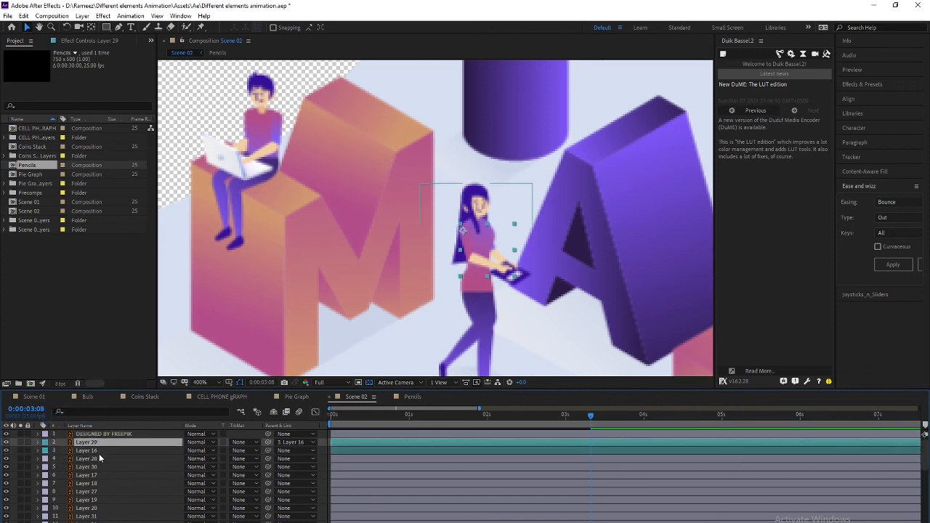
key(r)
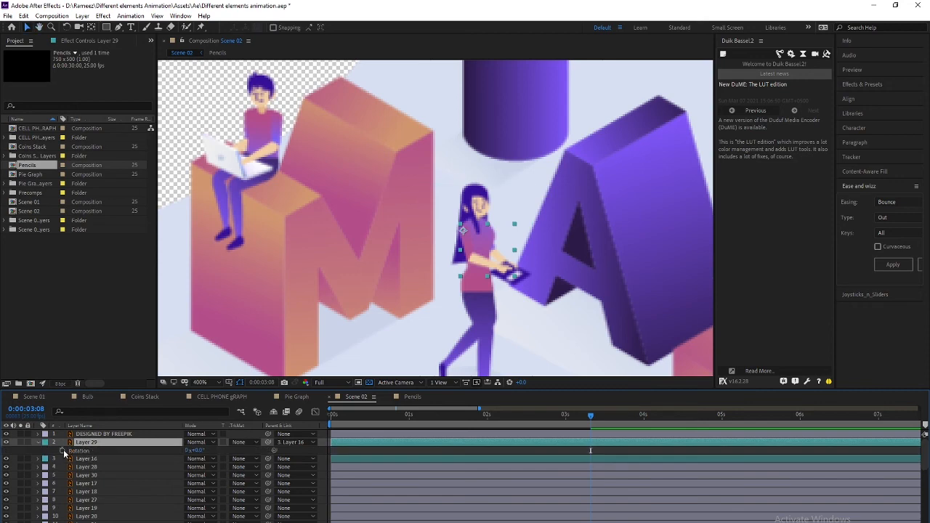
alt+click(63, 450)
text(wiggl)
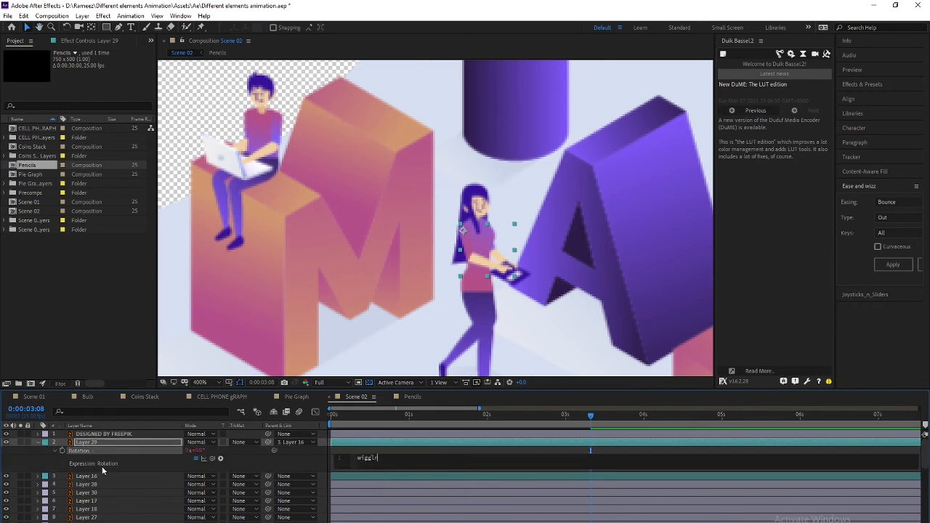
text(e)
key(Return)
click(101, 466)
key(space)
key(space)
drag(349, 416, 325, 422)
click(350, 417)
Move Layer 30's anchor point on the boy with the laptop up and right
click(277, 155)
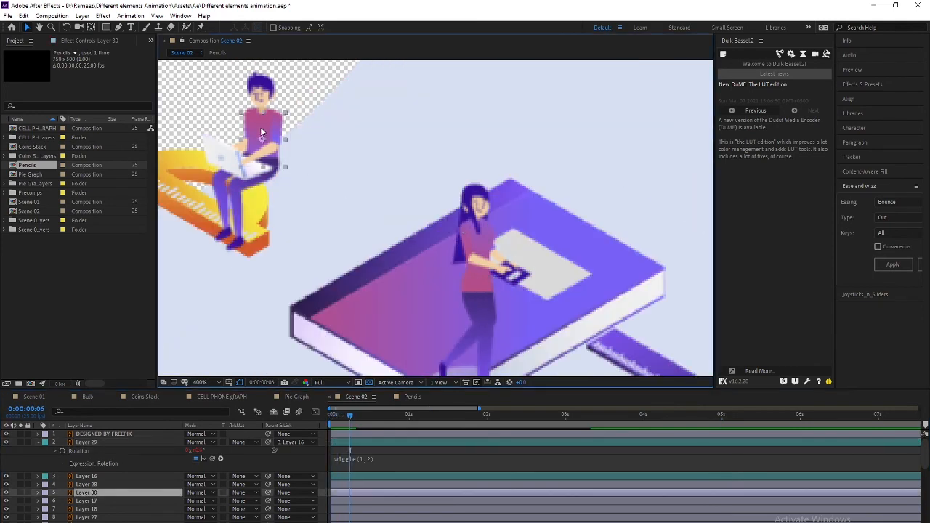
key(period)
key(comma)
drag(267, 198, 264, 246)
key(y)
drag(259, 189, 276, 181)
key(v)
Parent Layer 30 to Layer 17
click(86, 501)
click(90, 494)
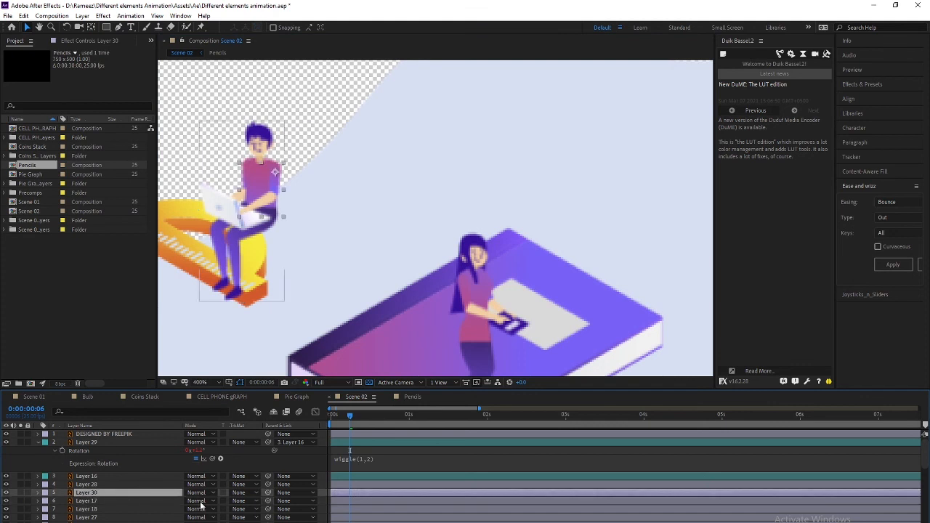
drag(267, 494, 102, 502)
click(102, 495)
Start a wiggle() expression on Layer 30's Rotation
key(y)
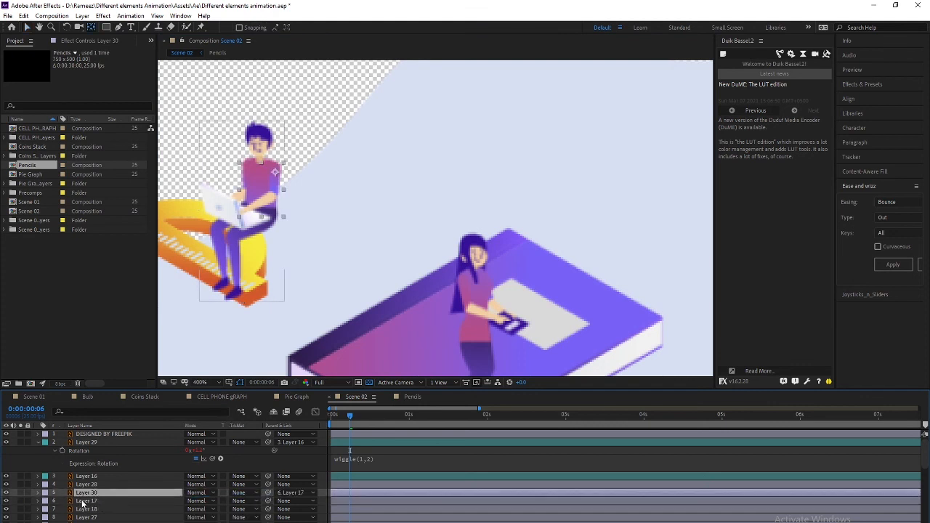
key(r)
alt+click(62, 501)
text(w)
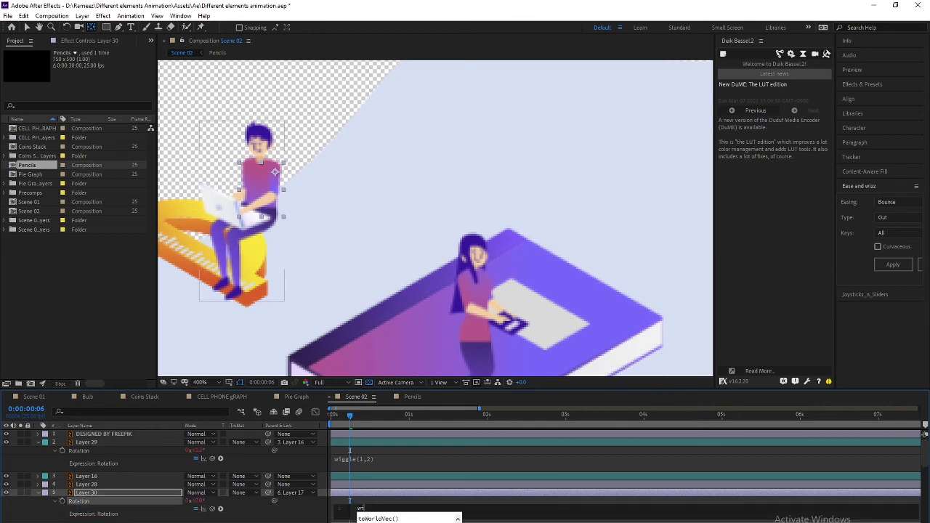
text(iggle(2,)
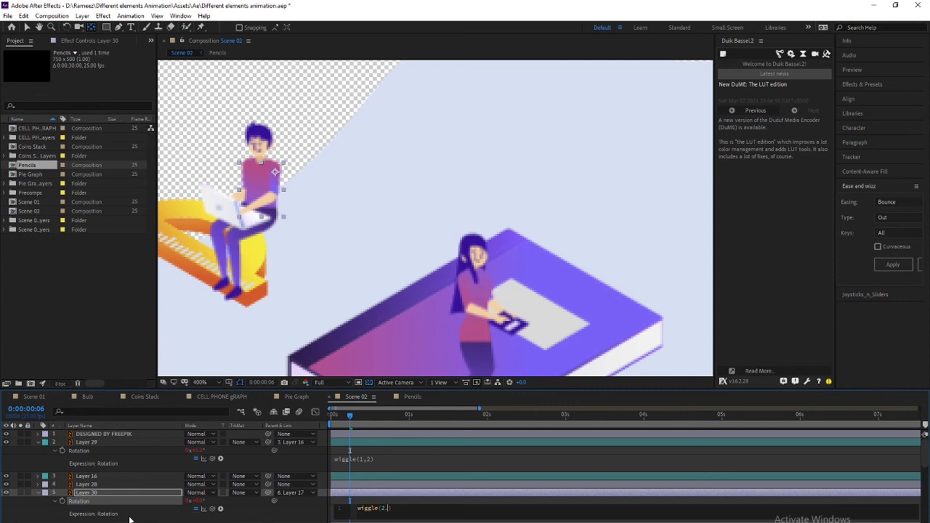
Complete Layer 30's Rotation expression as wiggle(2,4) and preview the animation
text(4)
key(KP_Enter)
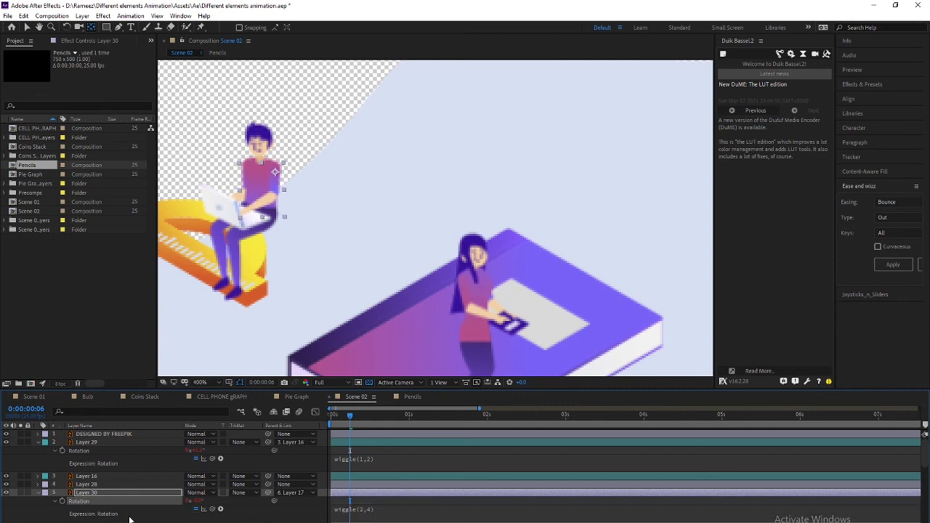
key(space)
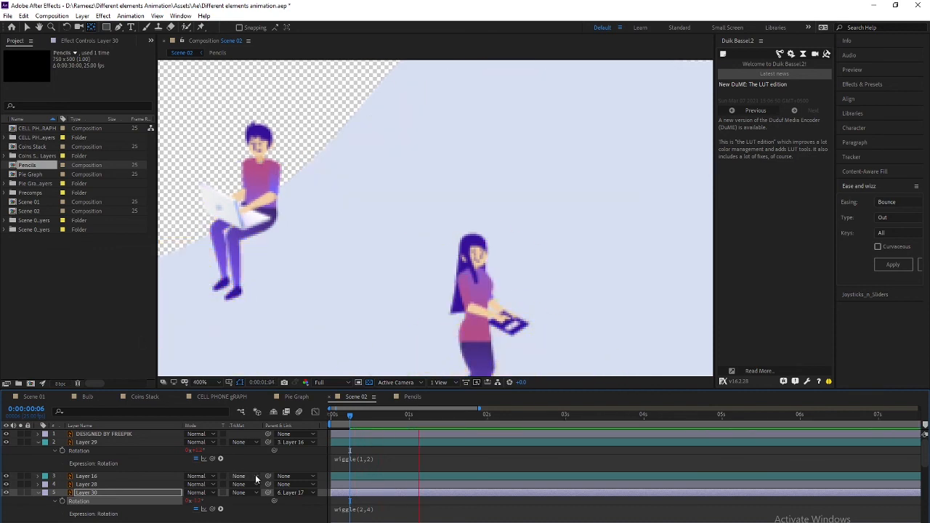
key(space)
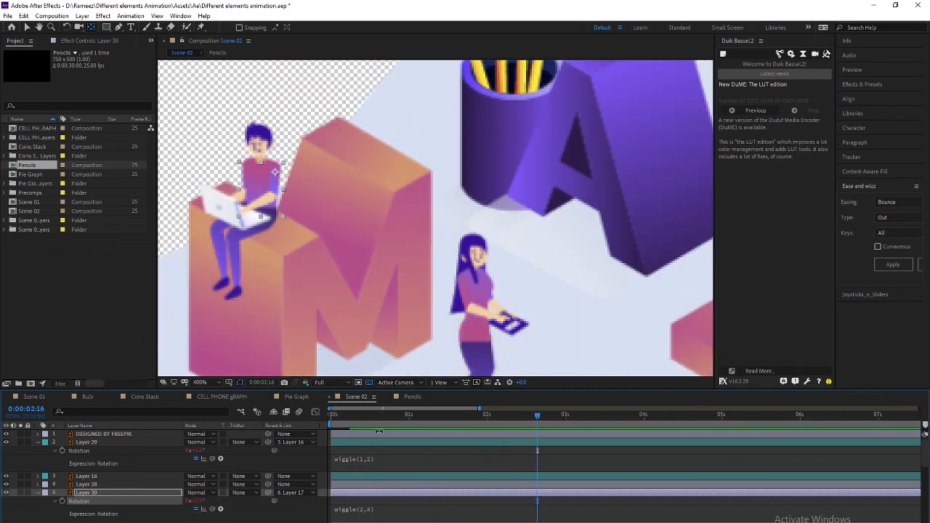
Return the time indicator to the start and select the standing girl holding papers
drag(366, 421, 301, 423)
scroll(301, 311, down, 1)
drag(380, 324, 264, 162)
click(480, 294)
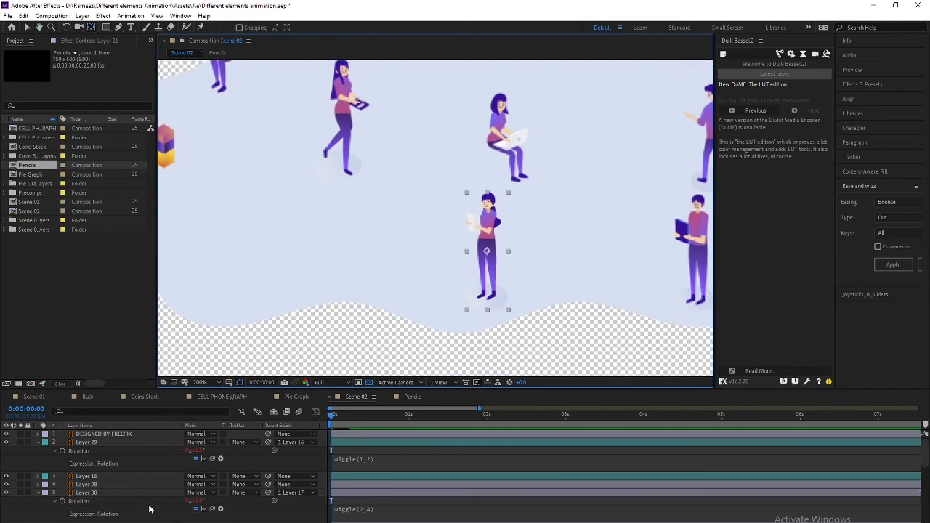
Select Layer 31, the girl's arm with papers, and move its pivot to the shoulder
scroll(104, 507, down, 3)
click(90, 496)
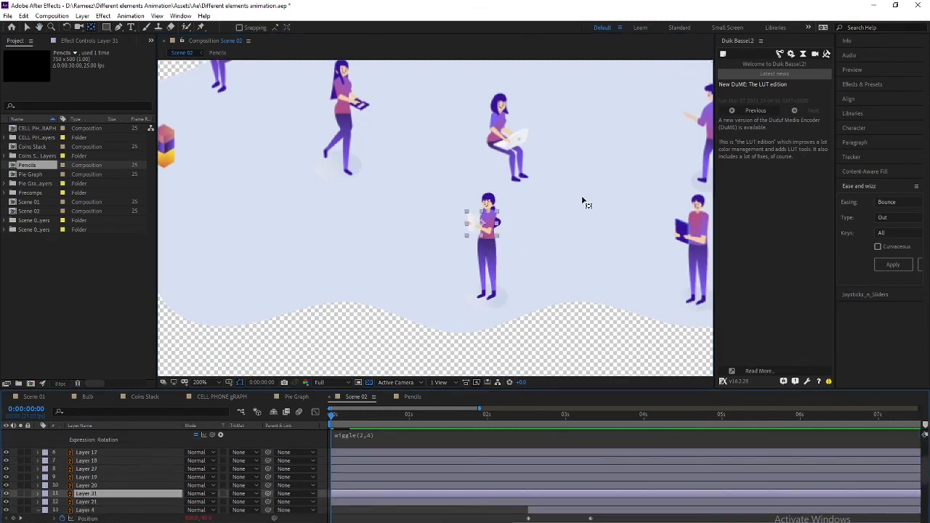
scroll(429, 254, up, 2)
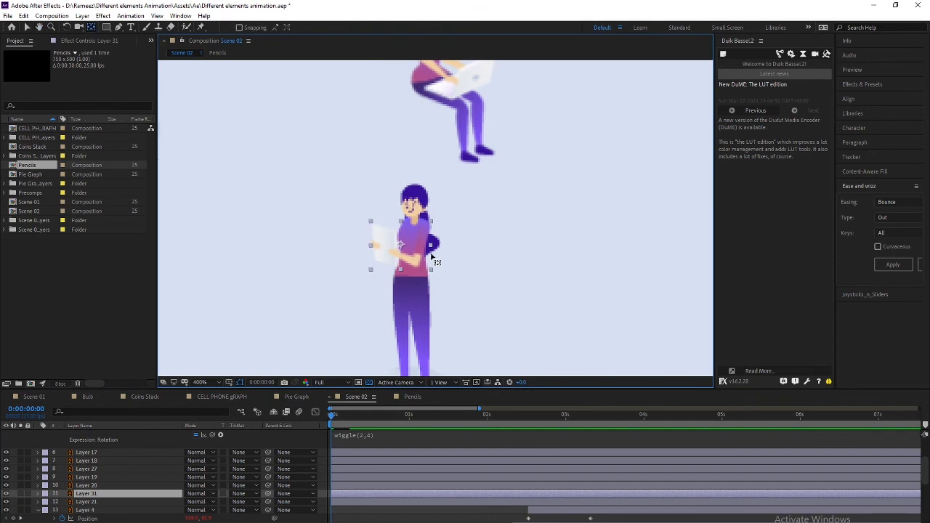
drag(401, 245, 426, 229)
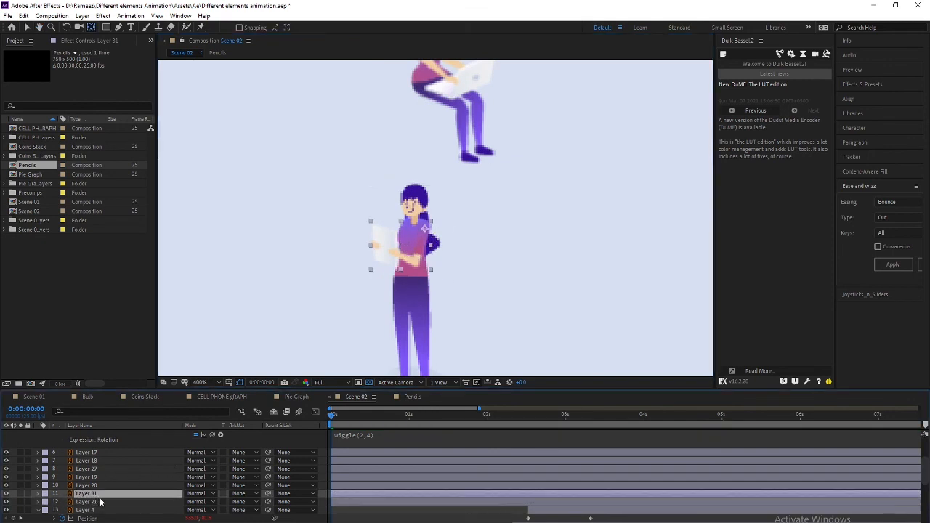
Add a wiggle(1,2) expression to Layer 31's Rotation and preview the arm wiggle
key(r)
alt+click(63, 502)
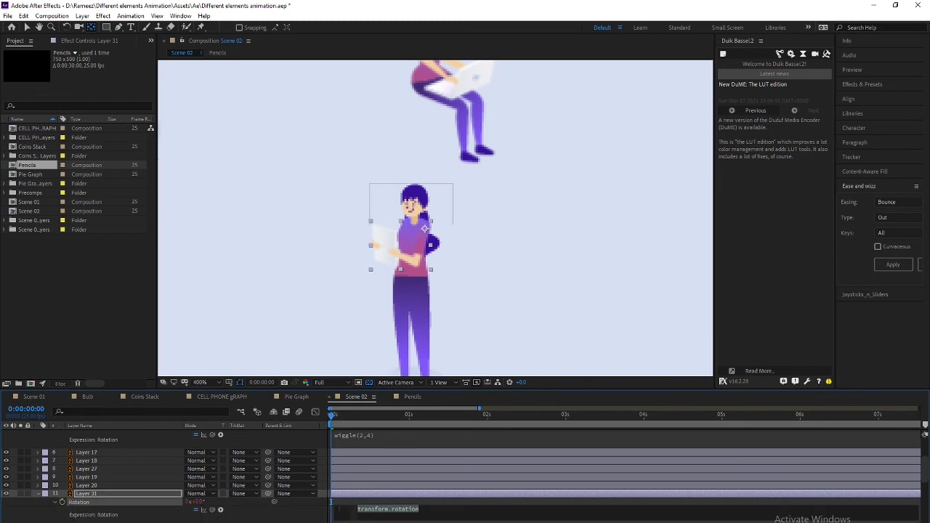
text(wigg)
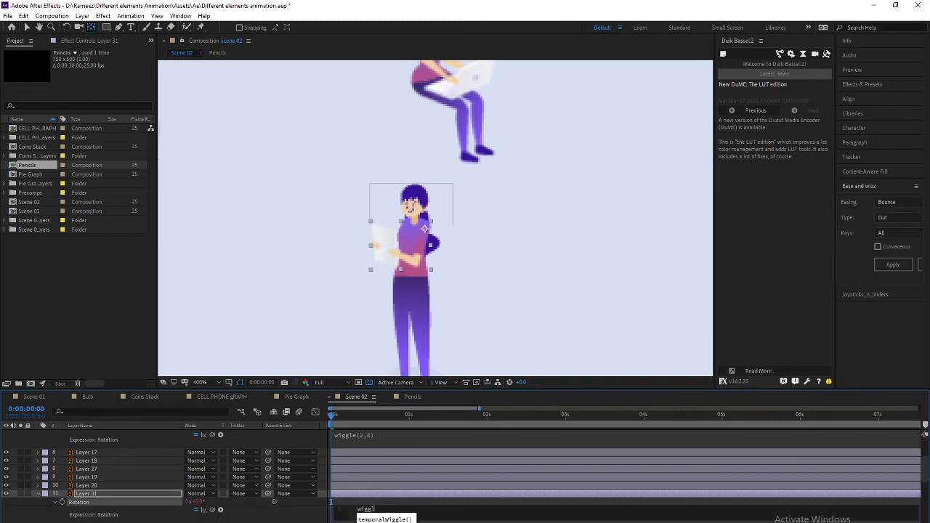
text((1,2)
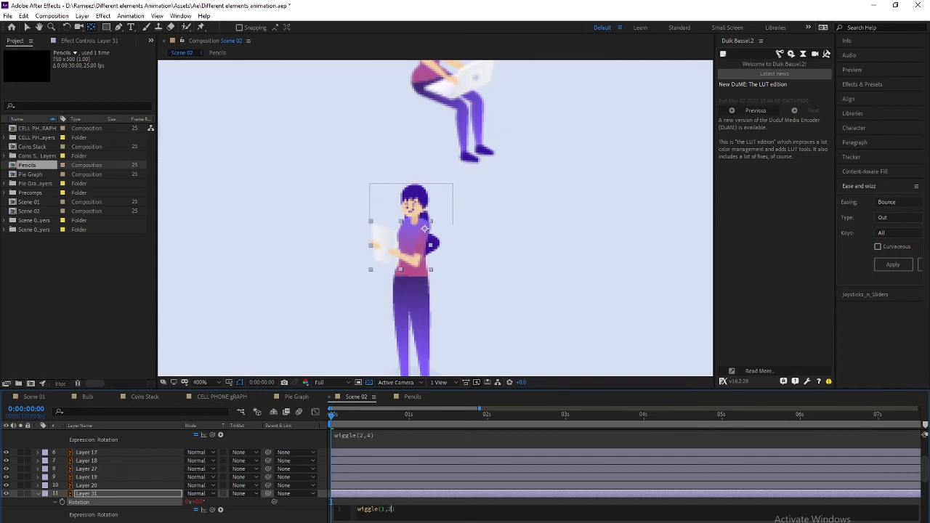
key(KP_Enter)
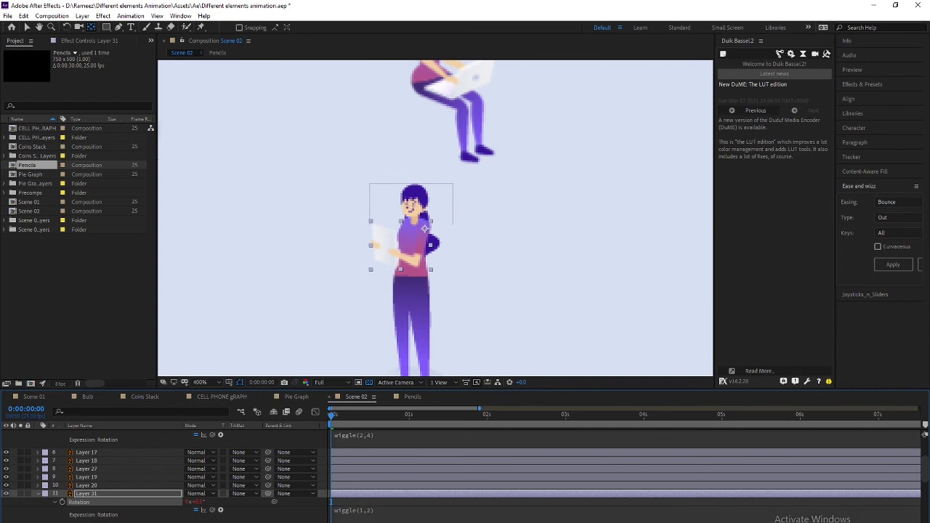
key(space)
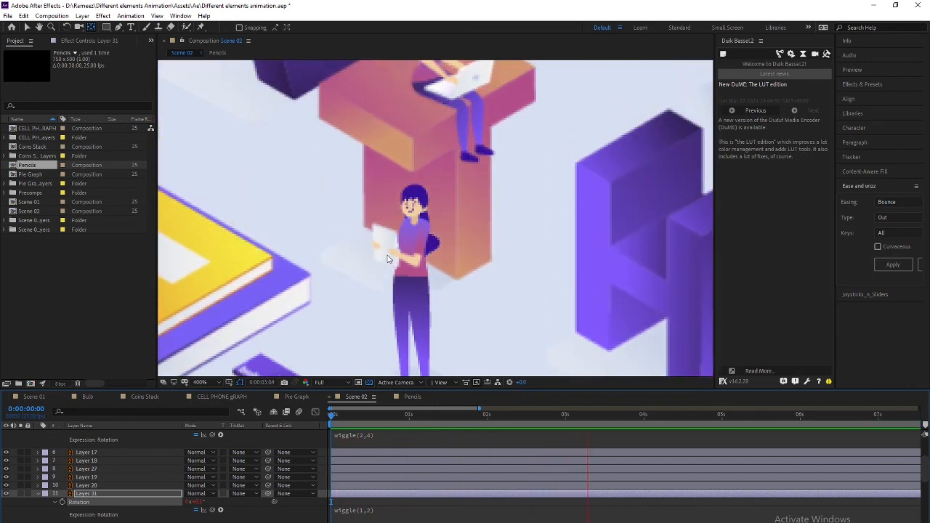
key(space)
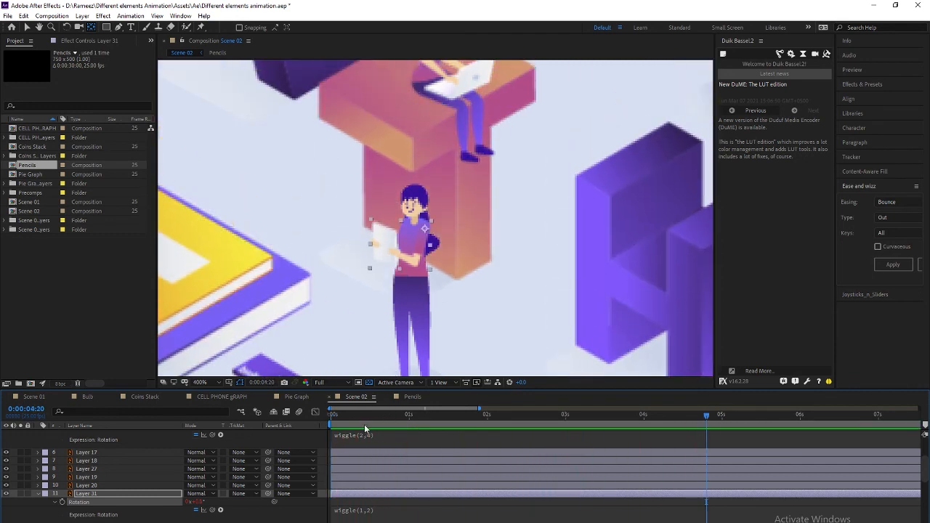
Parent Layer 31 to Layer 21
click(331, 501)
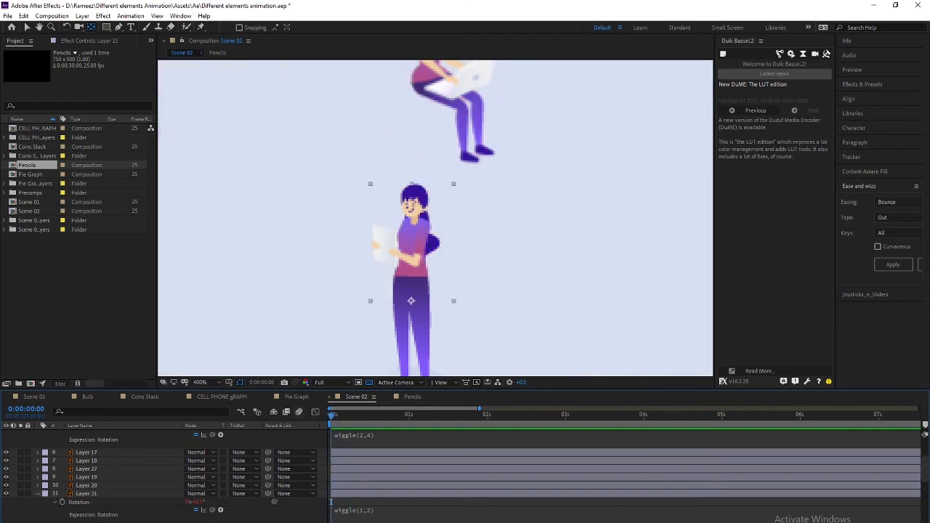
click(95, 495)
drag(268, 495, 144, 522)
scroll(378, 322, down, 1)
drag(574, 317, 307, 336)
Move Layer 27's arm pivot to the shoulder and parent it to Layer 19
click(378, 280)
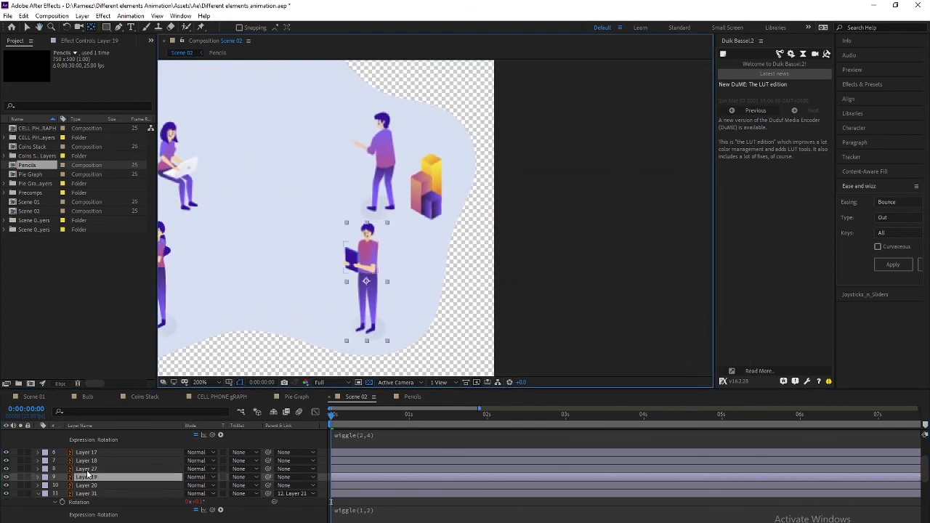
key(period)
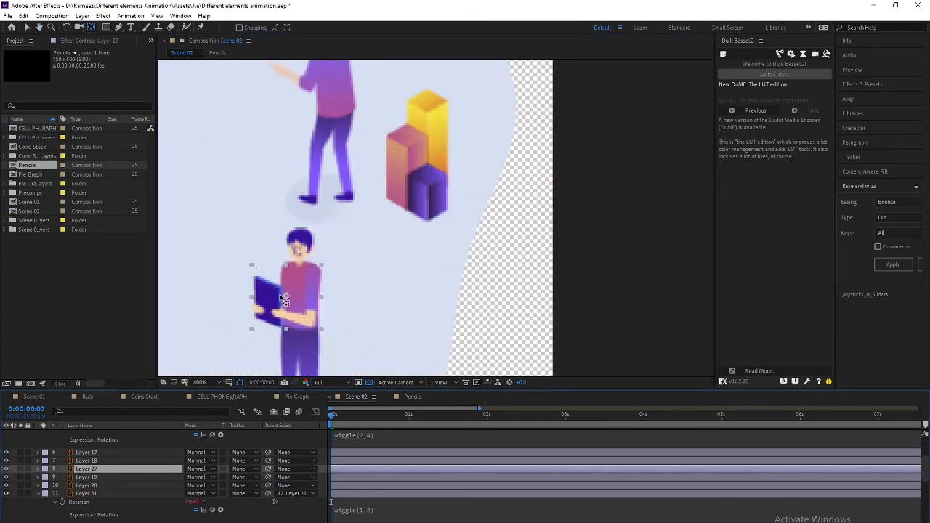
drag(286, 297, 314, 276)
click(91, 477)
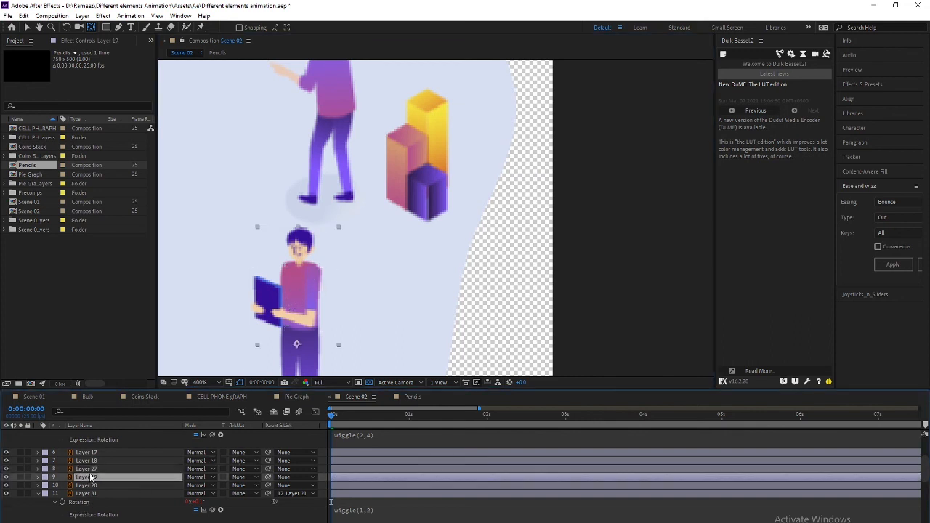
drag(268, 469, 98, 475)
Add a wiggle(1,2) expression to Layer 27's Rotation
key(r)
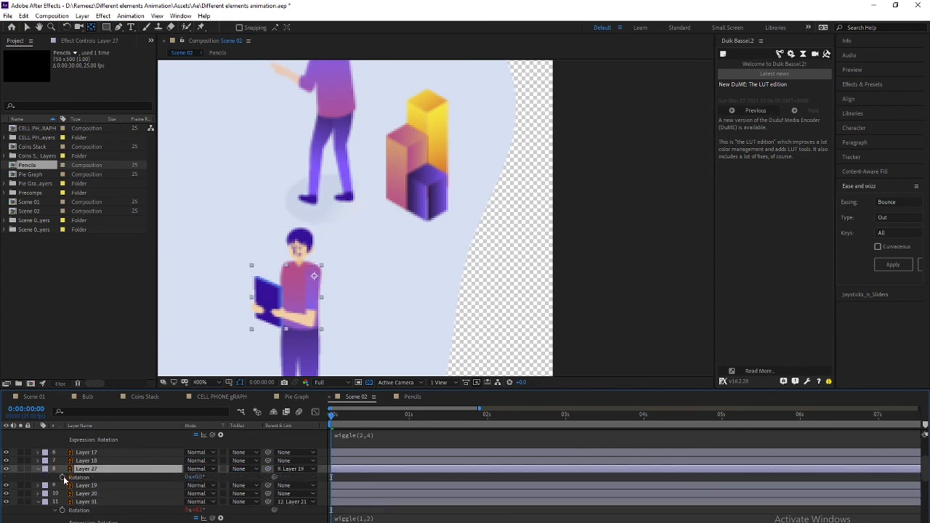
alt+click(62, 477)
text(wiggl)
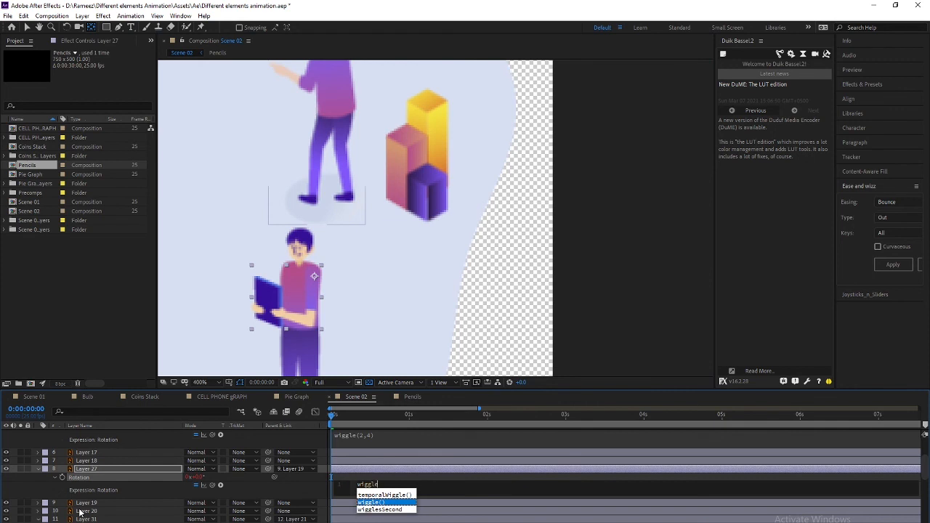
text(e)
key(Return)
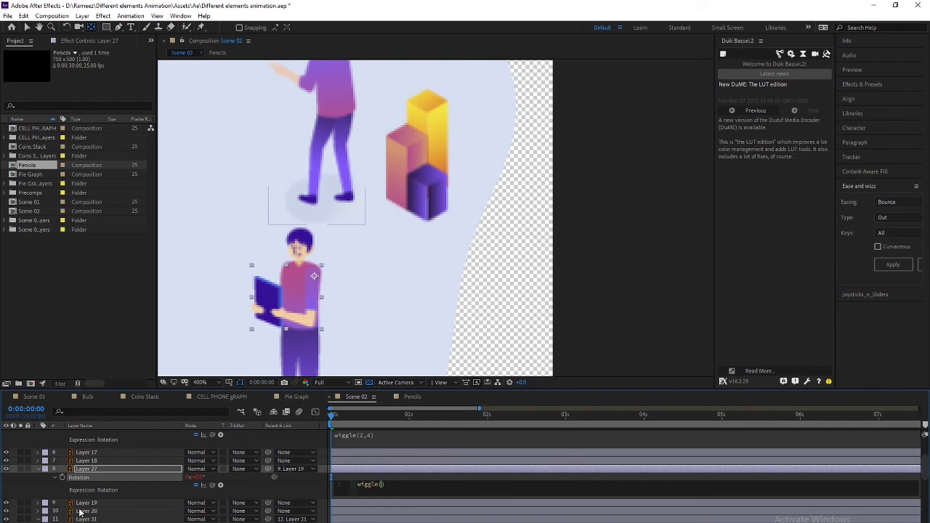
key(KP_Enter)
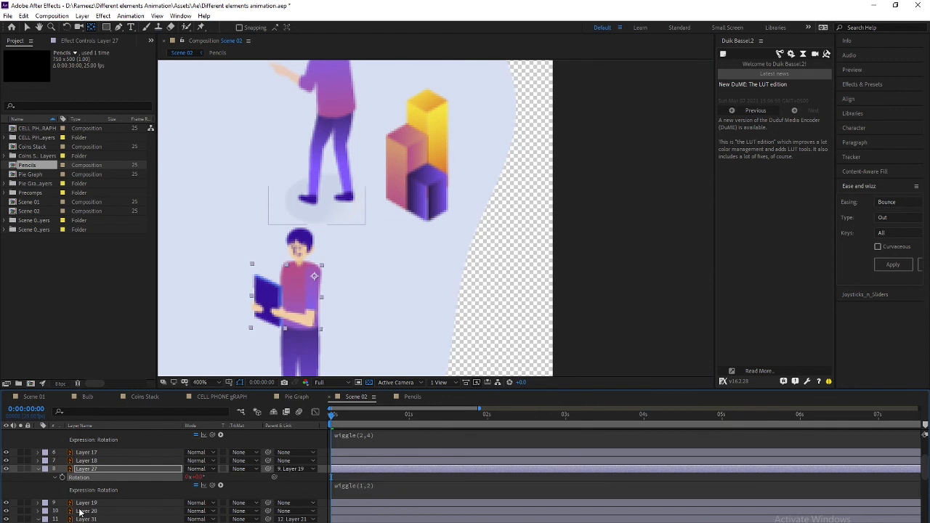
Give Layers 27 and 19 a teal label
ctrl+click(92, 505)
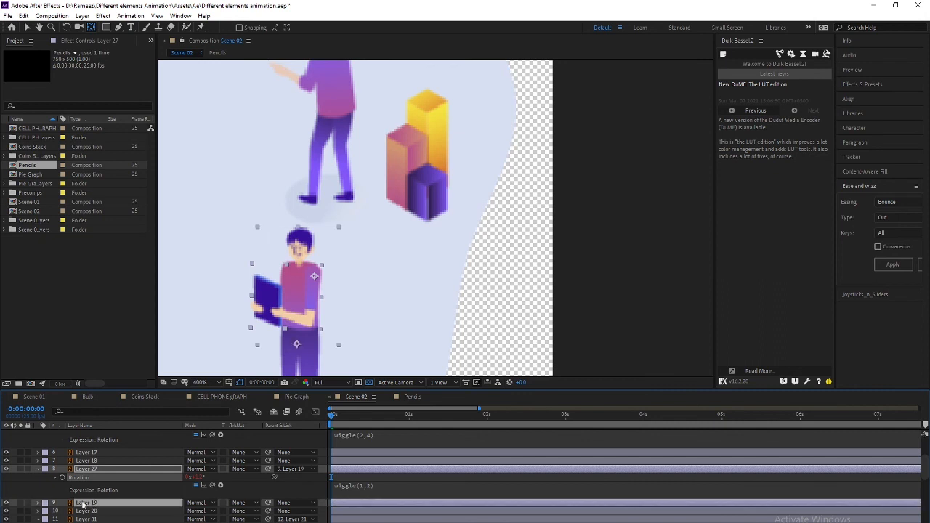
click(44, 469)
click(87, 466)
scroll(102, 497, up, 2)
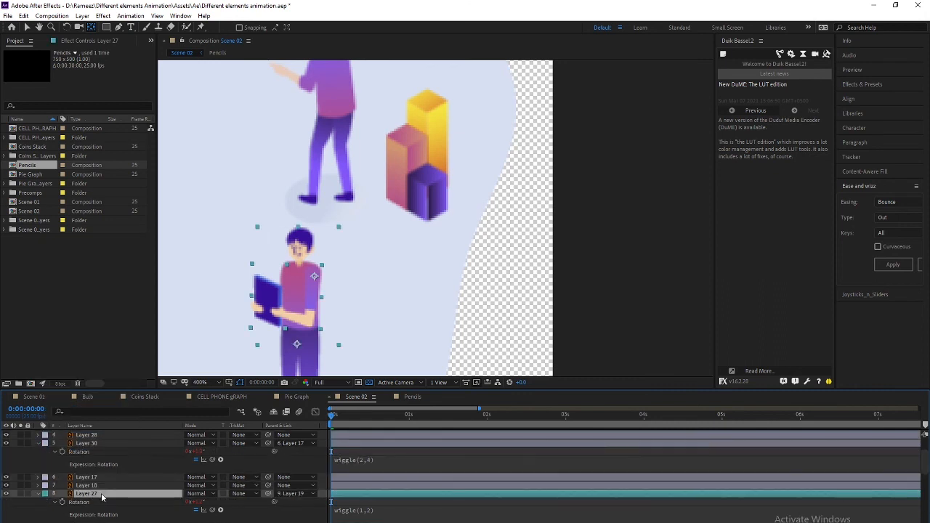
click(94, 485)
Toggle Layer 18's visibility to identify it and bring the seated woman into view
scroll(267, 320, down, 3)
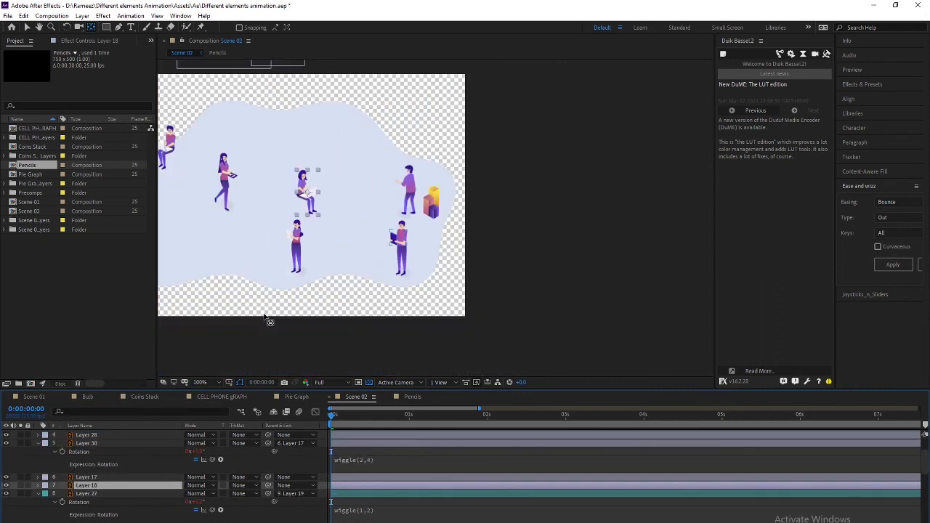
click(6, 485)
click(6, 486)
scroll(316, 237, up, 1)
drag(288, 204, 416, 306)
scroll(257, 260, up, 1)
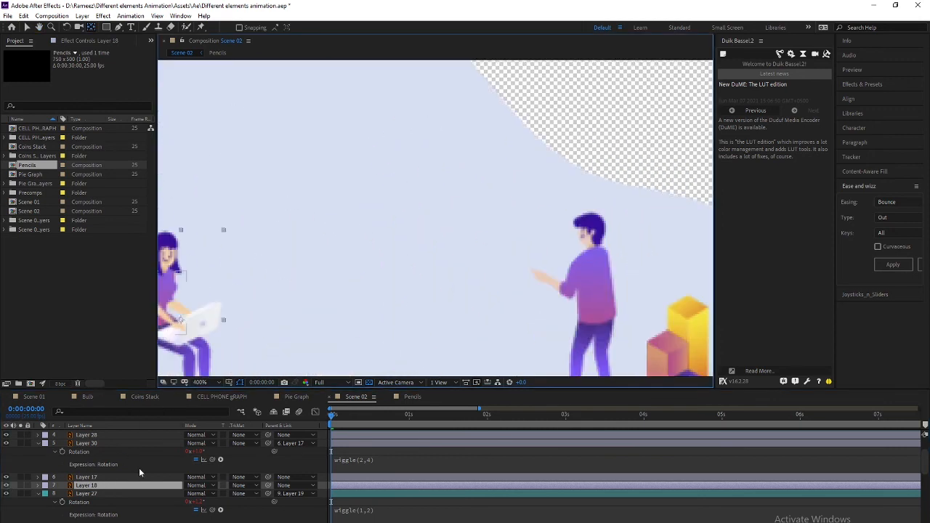
drag(226, 283, 415, 254)
Label Layers 17 and 18 orange
key(v)
ctrl+click(106, 478)
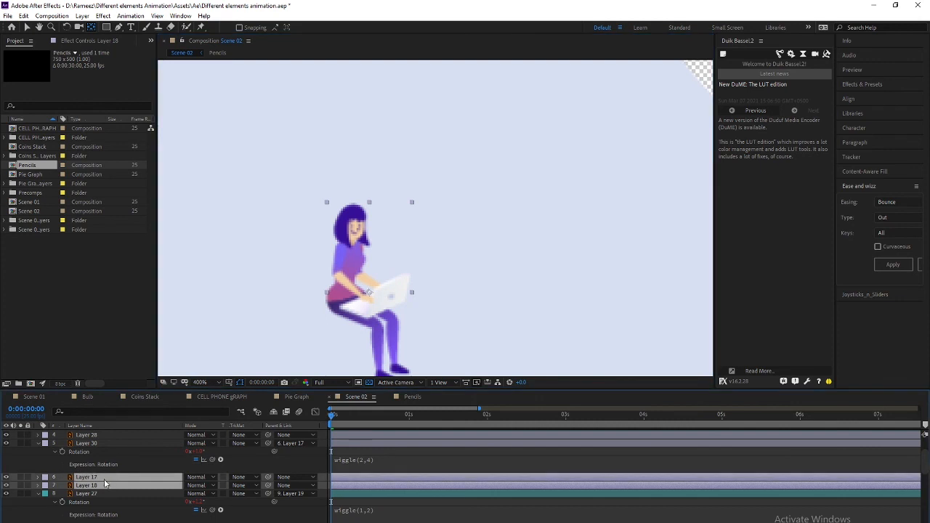
click(45, 481)
click(66, 423)
click(84, 495)
click(90, 478)
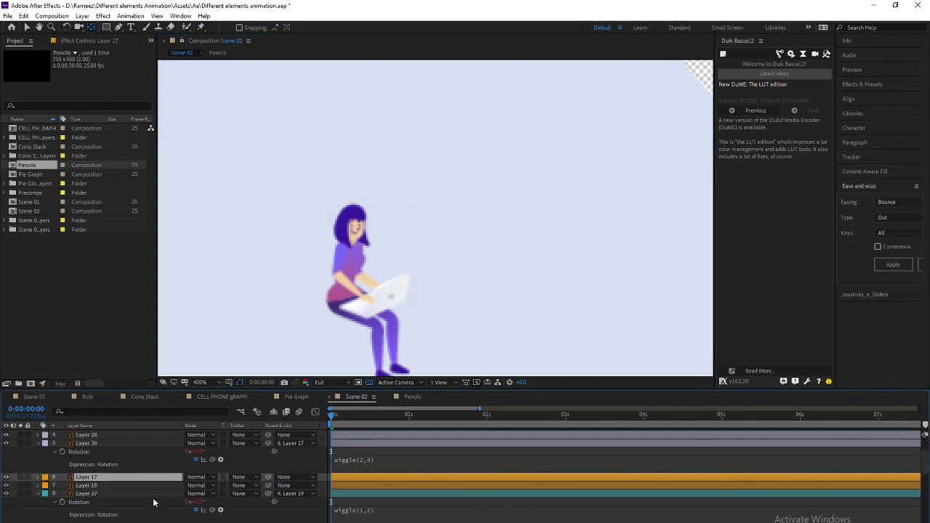
Move Layer 28's pivot to the shoulder and place the layer directly above Layer 18
click(339, 284)
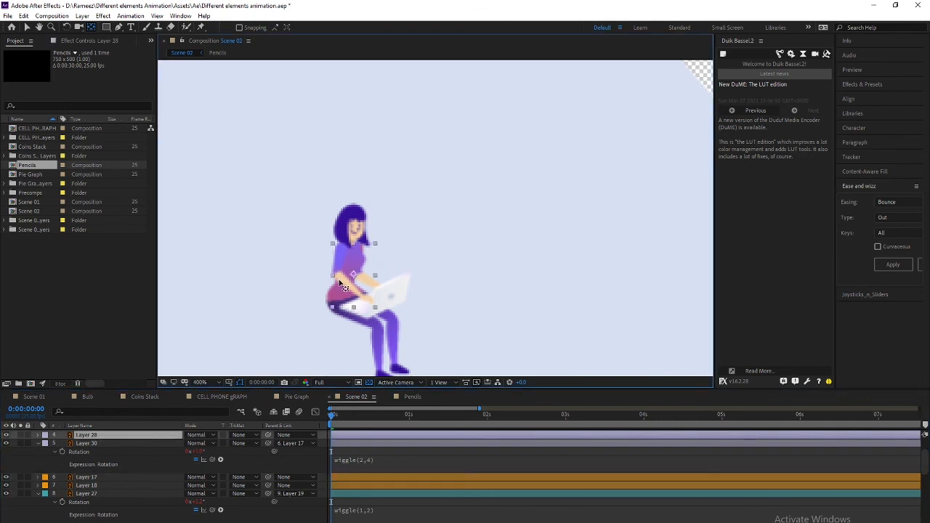
drag(356, 276, 341, 251)
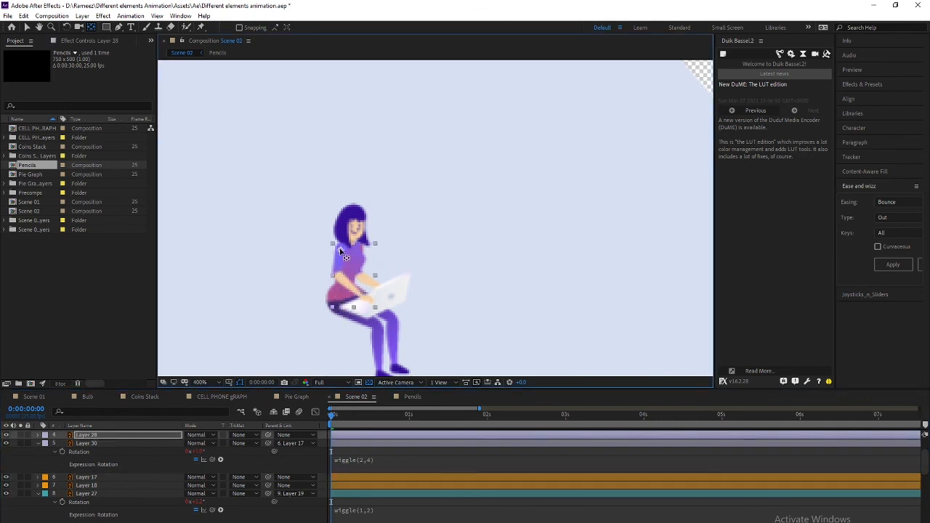
click(96, 443)
click(91, 437)
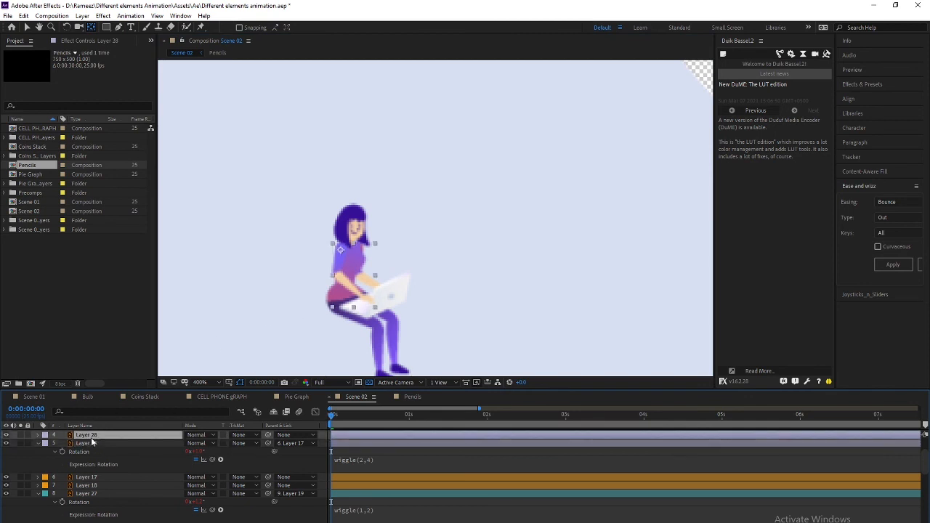
scroll(372, 306, down, 1)
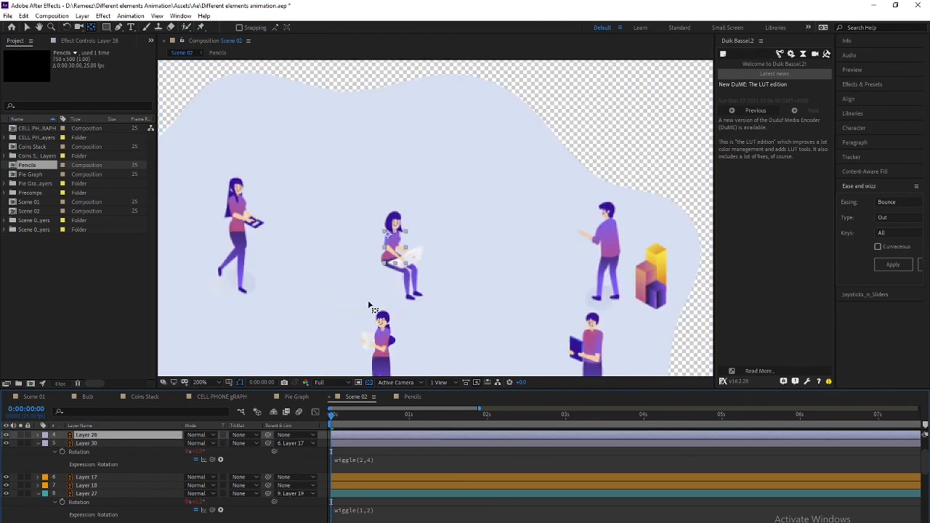
click(91, 485)
click(404, 289)
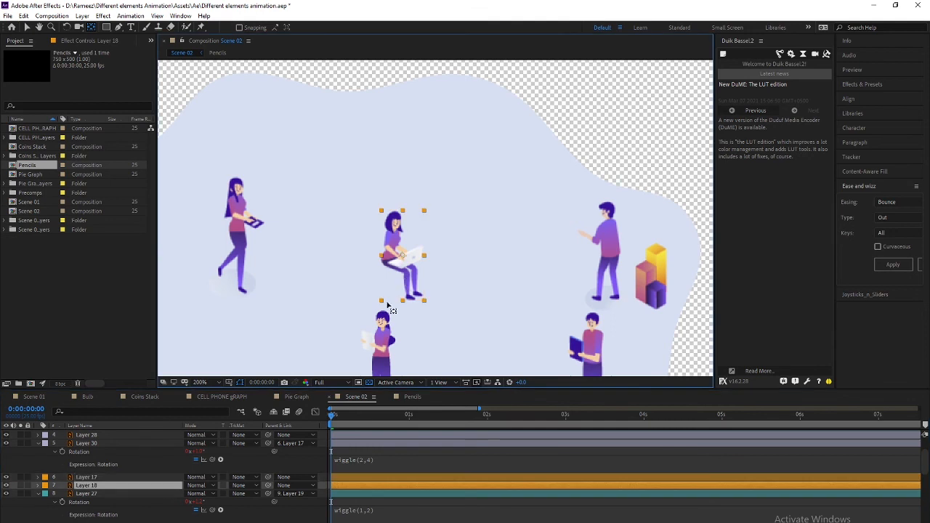
click(100, 435)
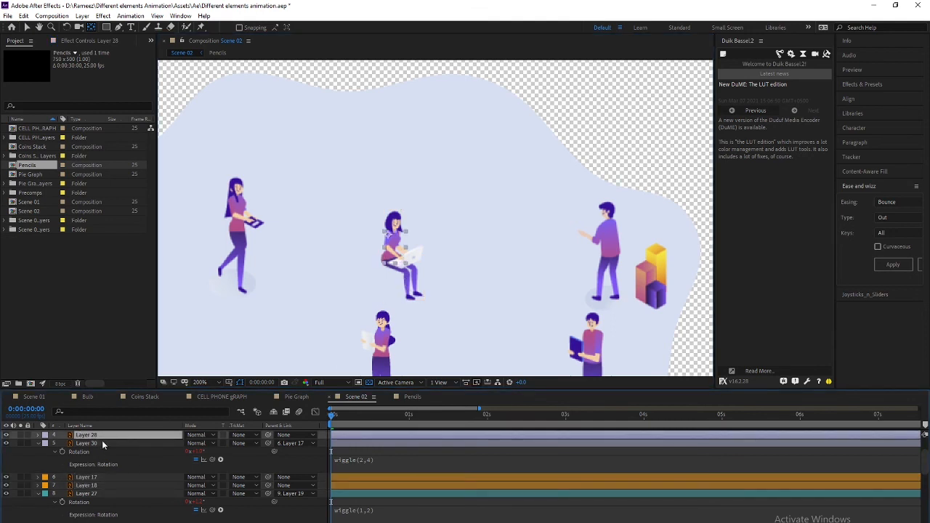
drag(111, 436, 102, 489)
Label Layers 28 and 18 peach
click(95, 486)
click(91, 478)
click(52, 478)
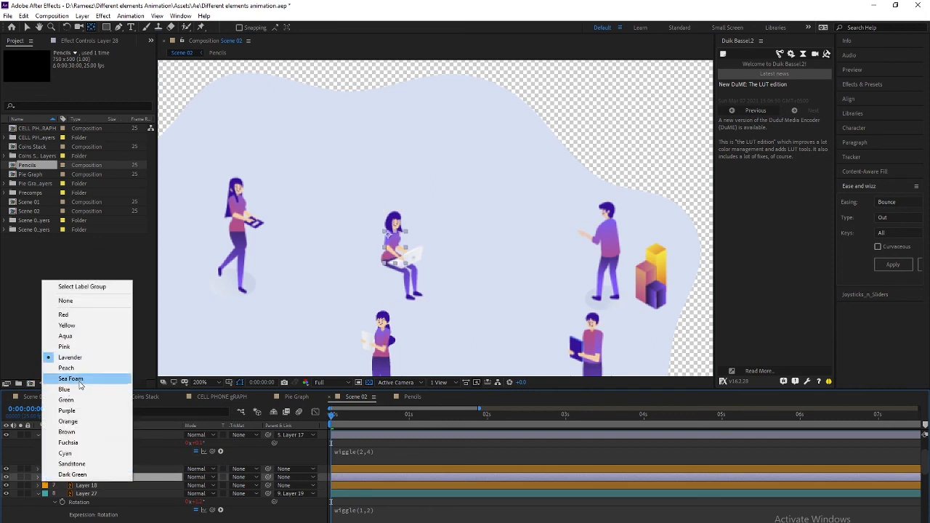
click(66, 326)
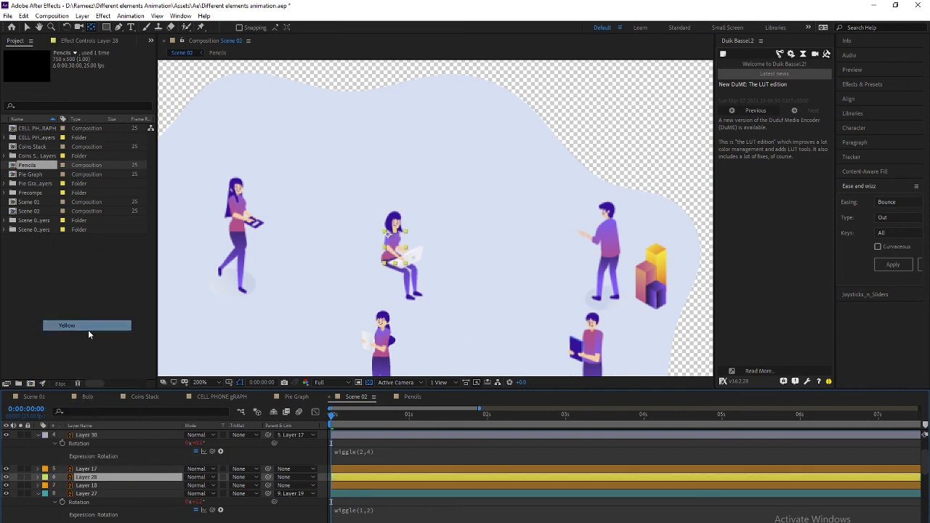
click(97, 494)
click(96, 486)
ctrl+click(85, 478)
click(44, 479)
click(72, 369)
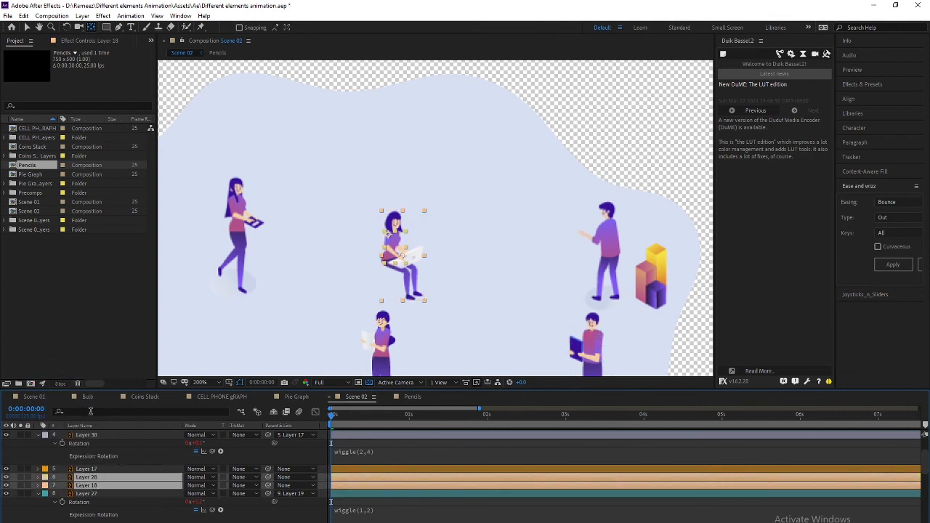
Parent Layer 28 to Layer 18
click(102, 478)
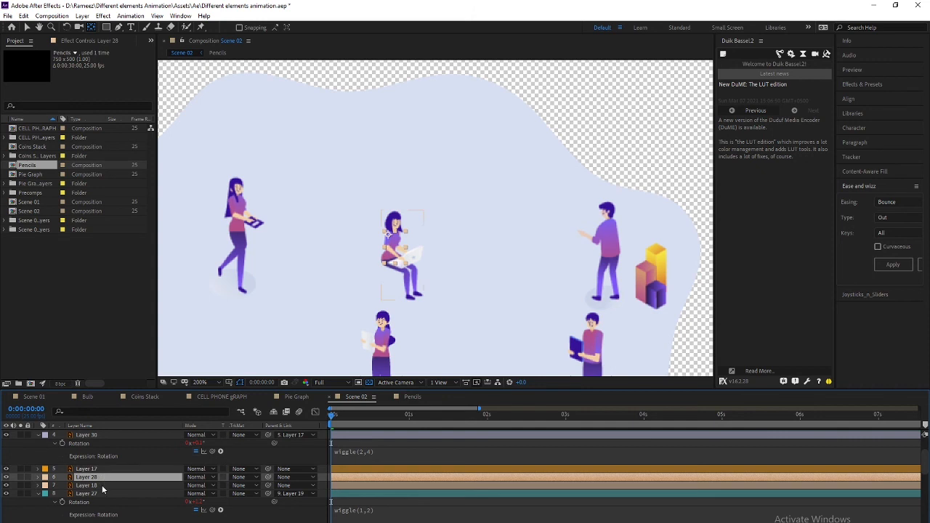
click(100, 485)
click(99, 477)
drag(268, 477, 126, 485)
click(120, 477)
Add a wiggle(2,4) expression to Layer 28's Rotation
key(r)
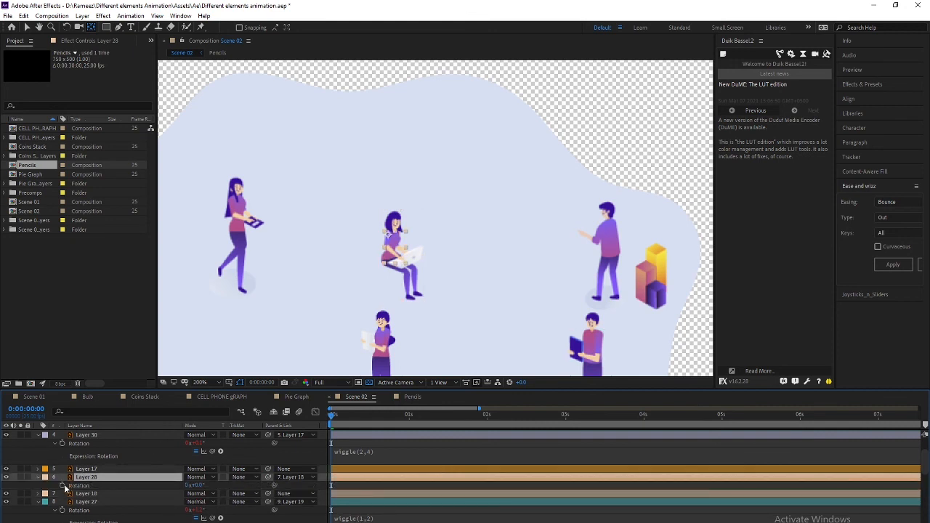
alt+click(63, 485)
text(wigg)
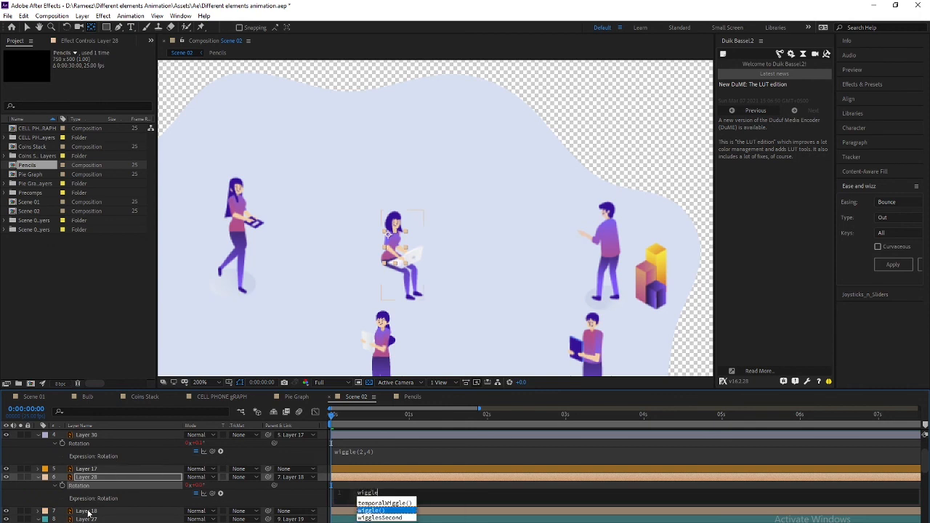
text(le)
key(Return)
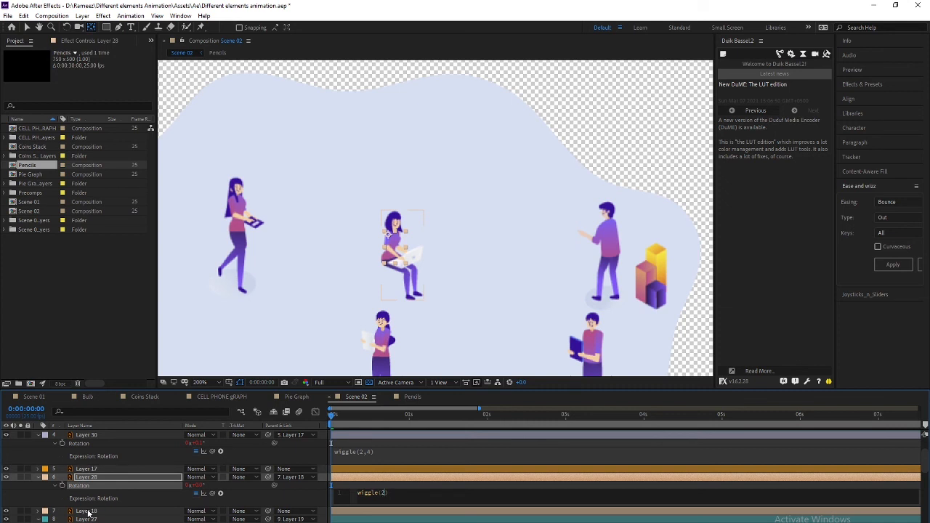
key(KP_Enter)
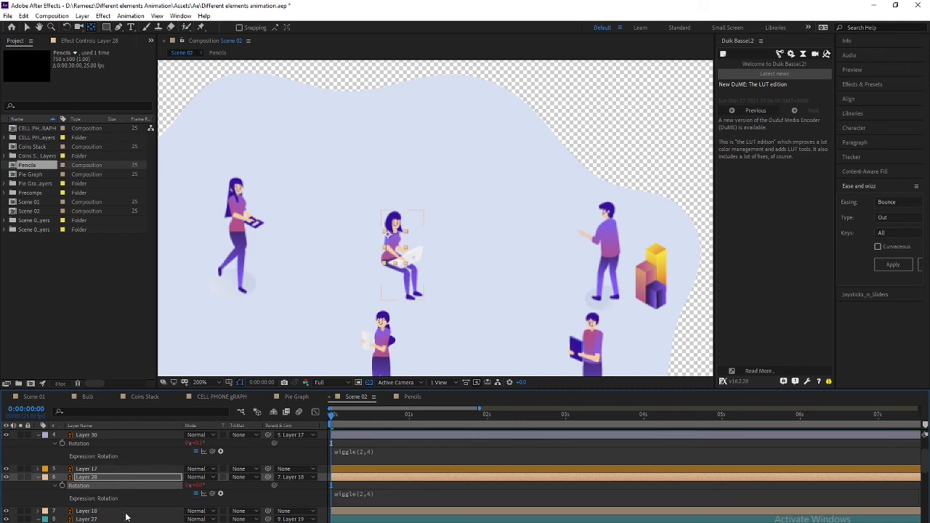
Select Layers 17, 30 and then 16 in the timeline
click(92, 471)
scroll(92, 459, up, 2)
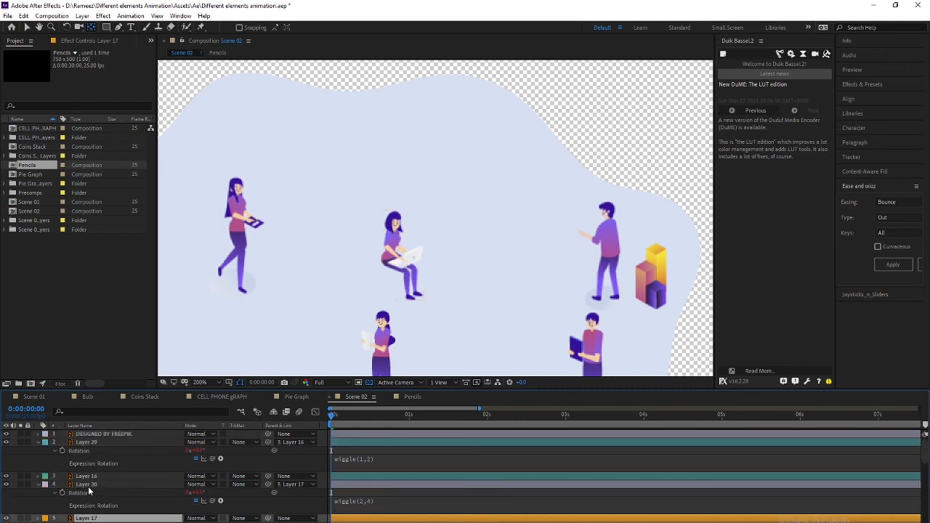
click(90, 486)
click(93, 477)
scroll(286, 271, down, 1)
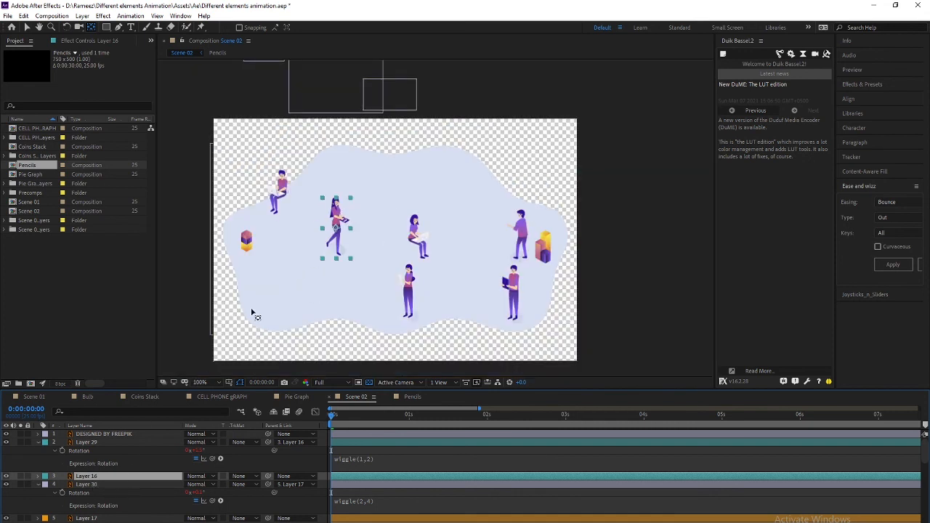
Centre the walking girl in view, undoing an accidental move of her layer
click(102, 485)
click(102, 477)
scroll(348, 234, up, 1)
drag(235, 215, 314, 260)
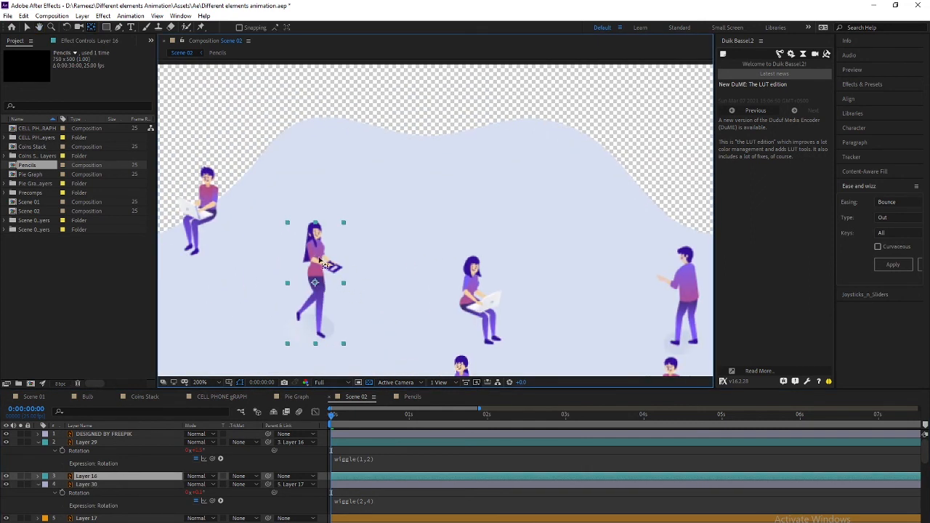
key(v)
drag(315, 284, 334, 292)
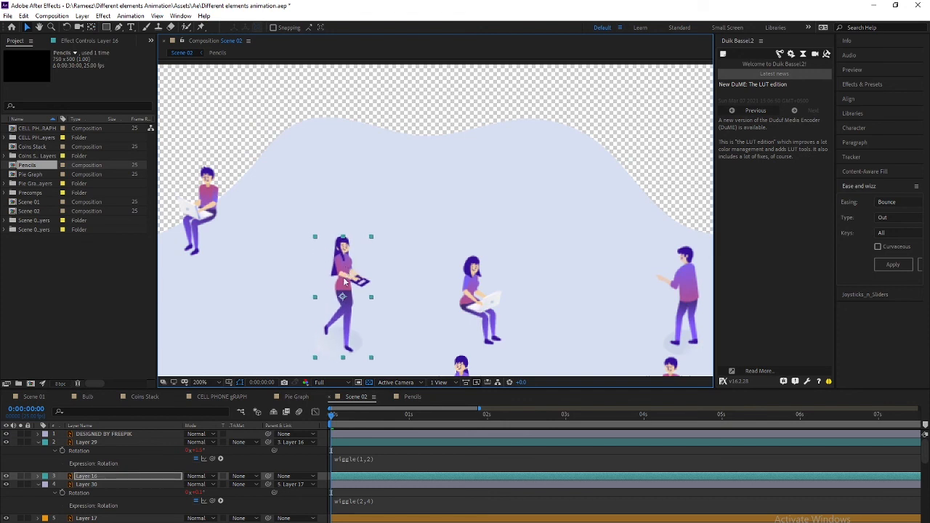
key(ctrl+z)
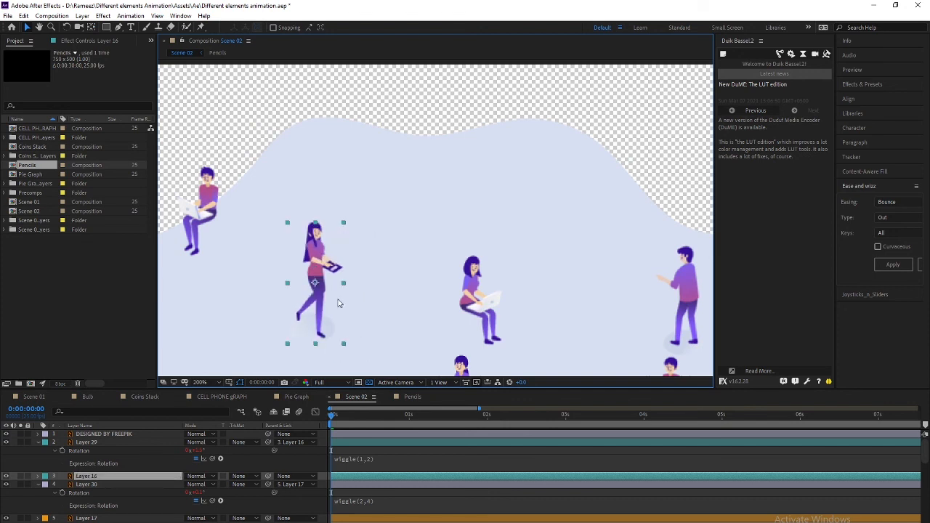
Temporarily hide the walking girl to locate and select the pencil, Layer 29
click(6, 477)
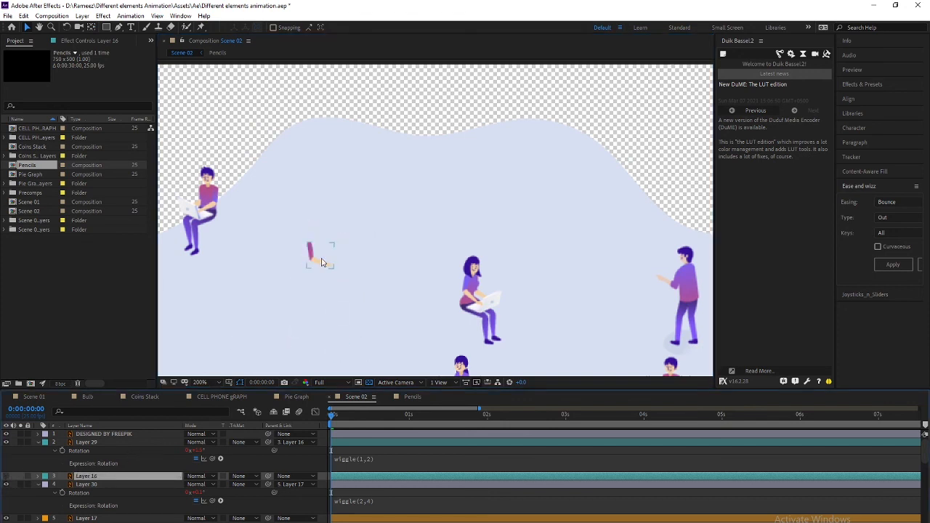
click(88, 441)
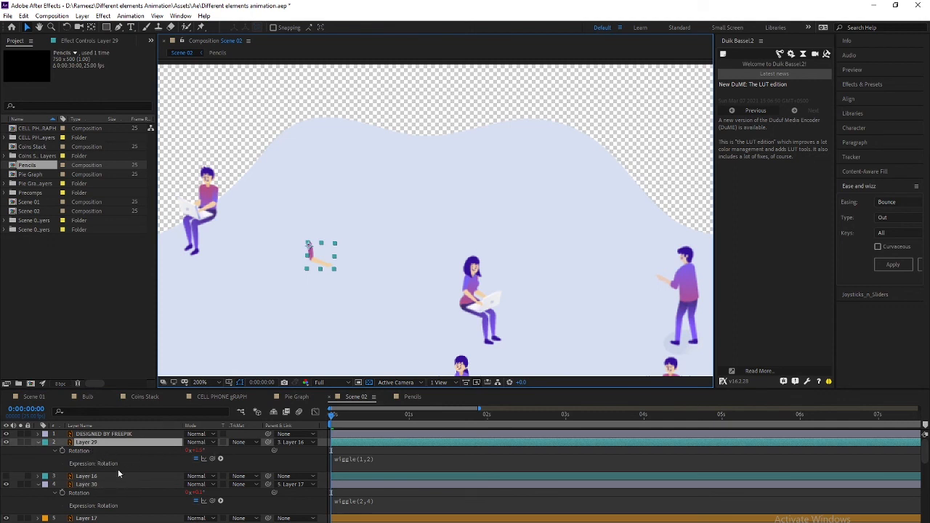
key(u)
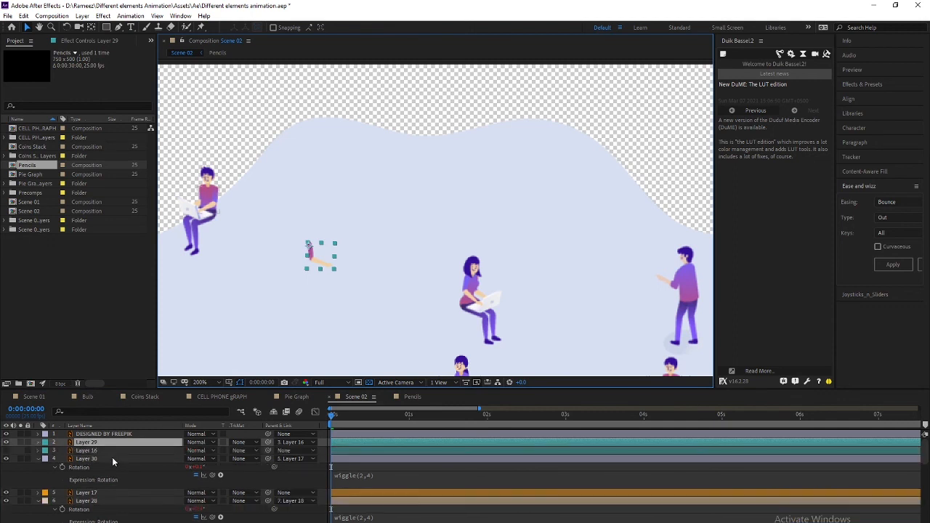
click(92, 452)
click(6, 450)
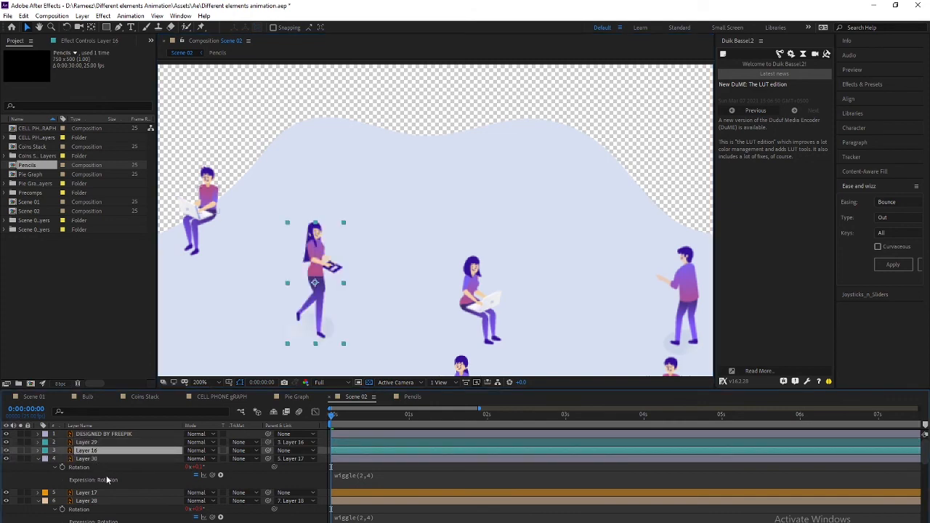
Label Layers 30 and 17 blue, after hiding the seated laptop figure to identify them
click(208, 181)
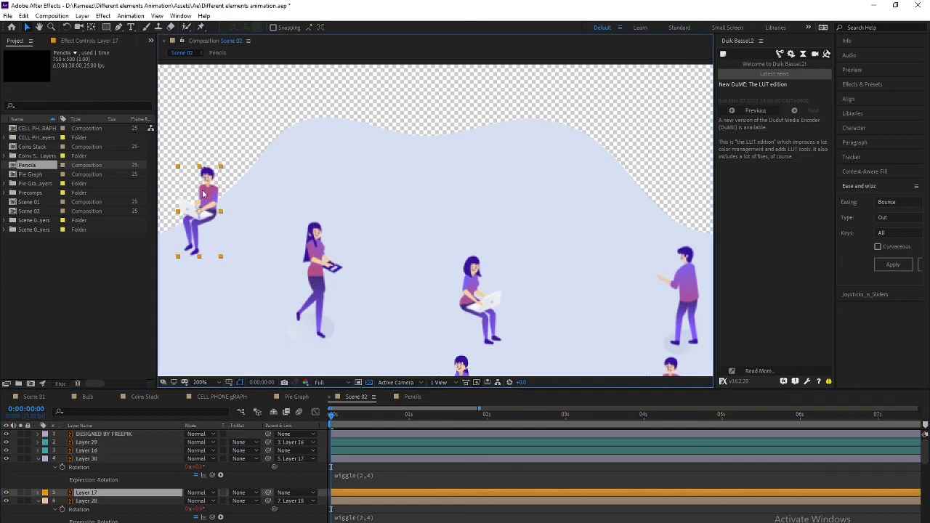
click(5, 493)
click(6, 494)
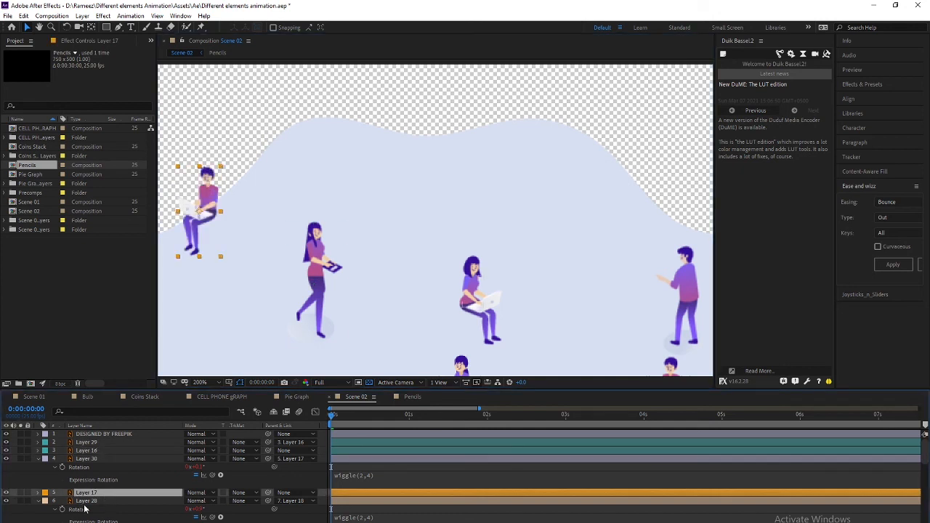
click(6, 493)
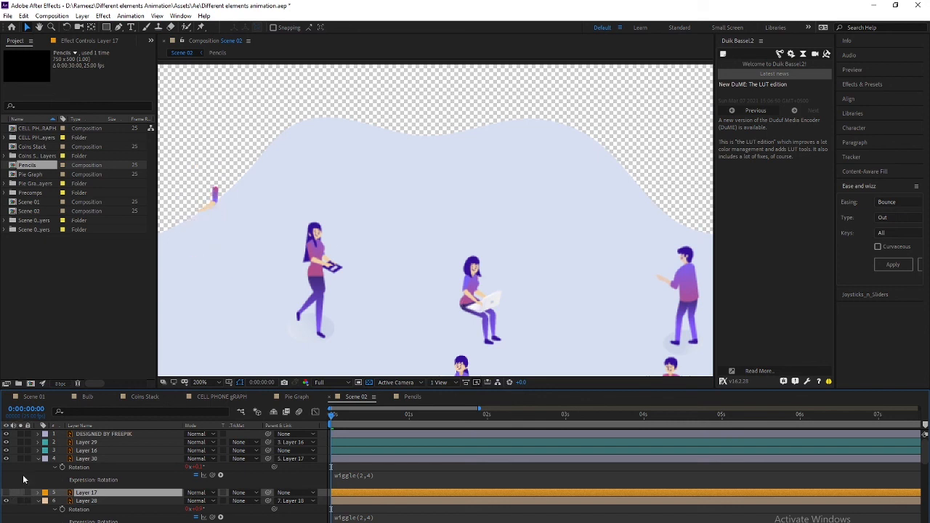
click(217, 204)
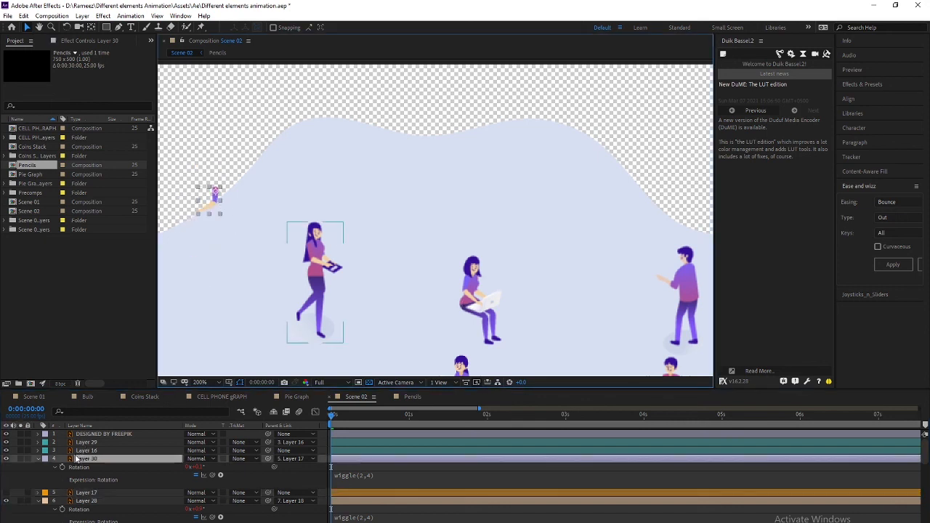
click(86, 493)
ctrl+click(87, 460)
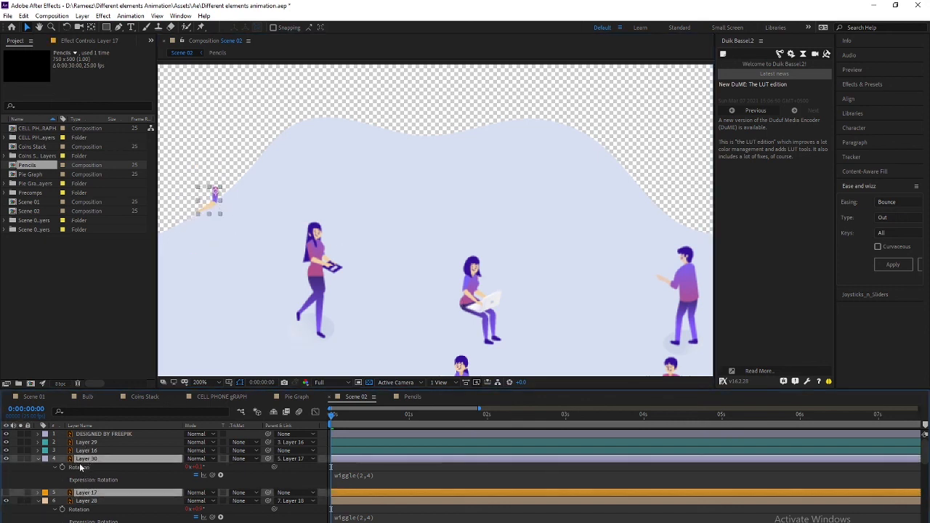
click(45, 459)
click(79, 372)
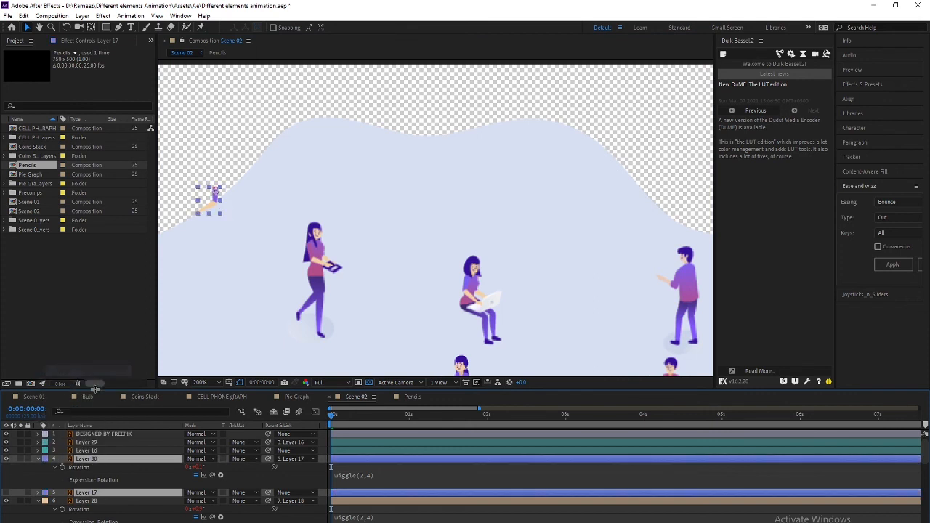
click(6, 492)
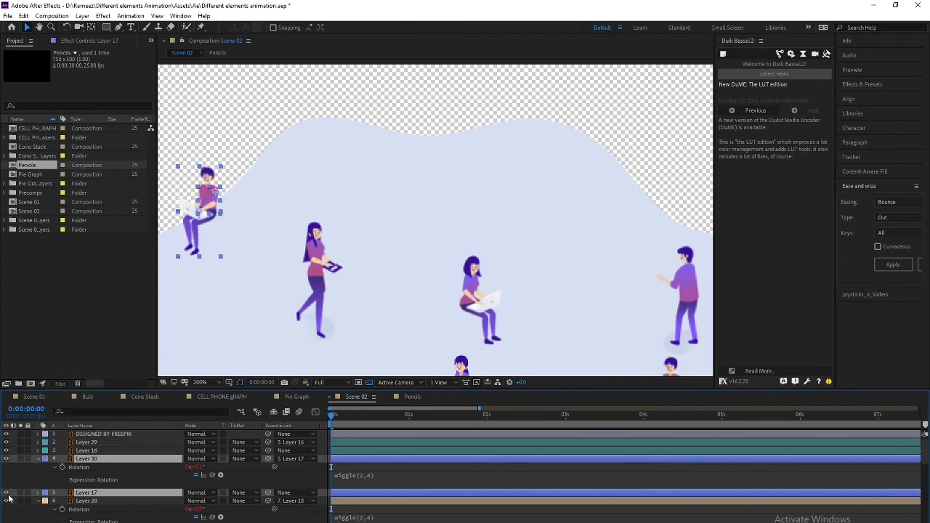
Select character Layers 16, 29, 17 and 18 together
click(95, 501)
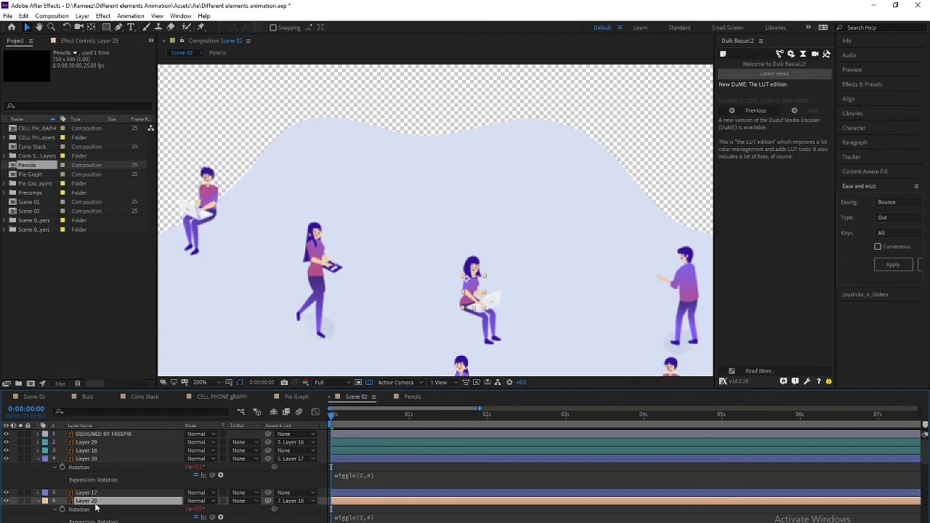
click(102, 460)
click(101, 452)
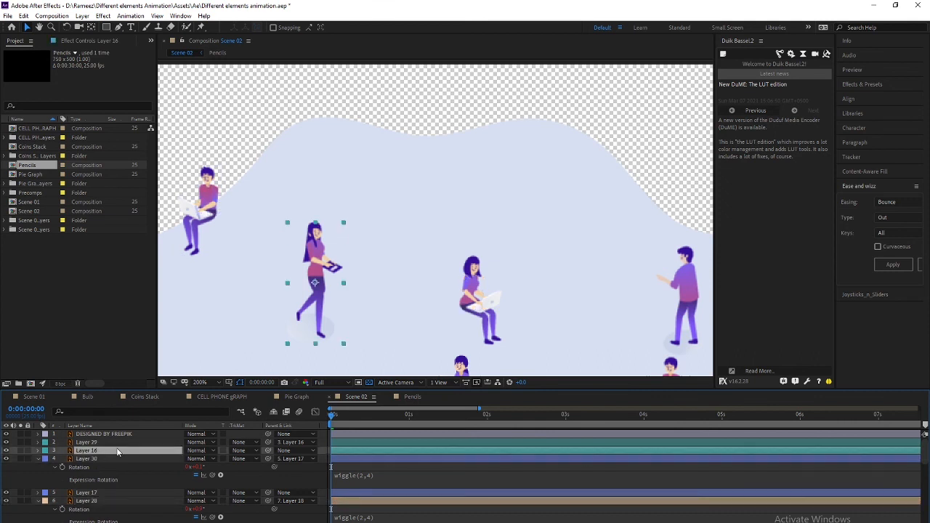
ctrl+click(86, 443)
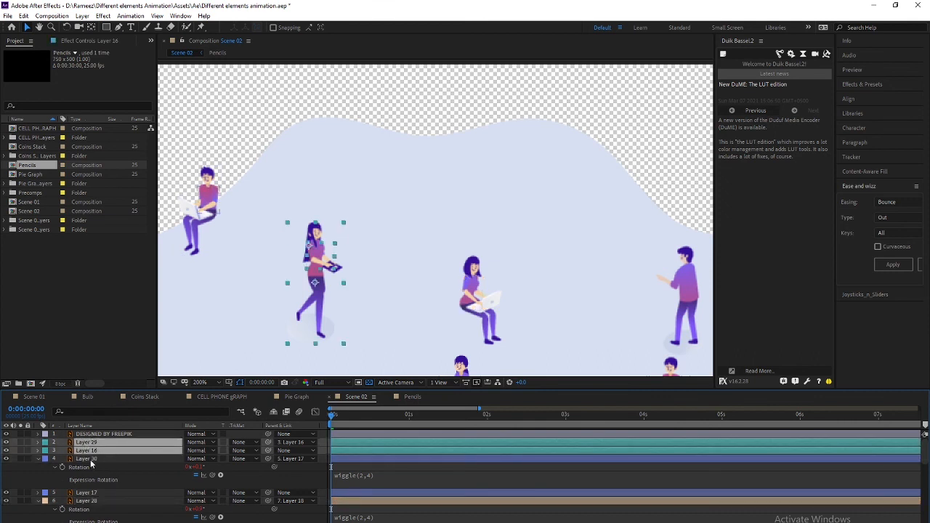
click(91, 460)
click(92, 451)
scroll(128, 471, down, 1)
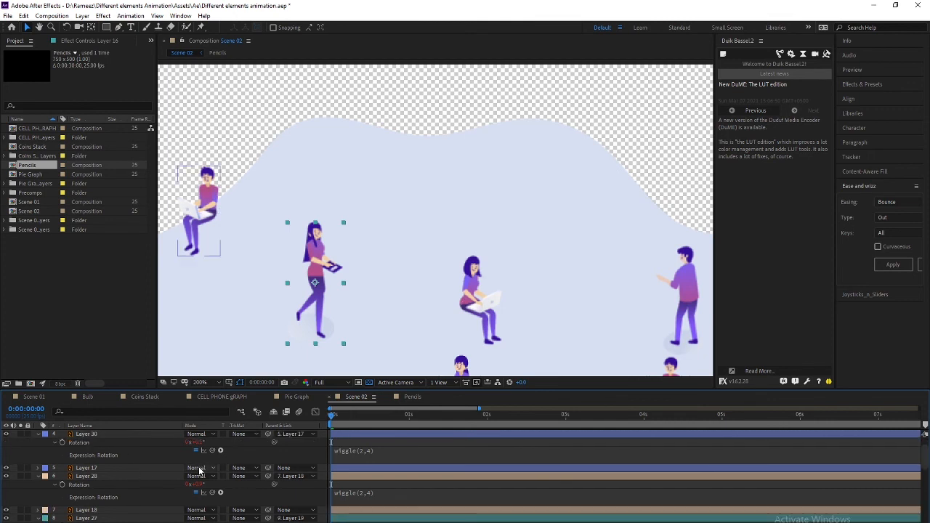
click(91, 469)
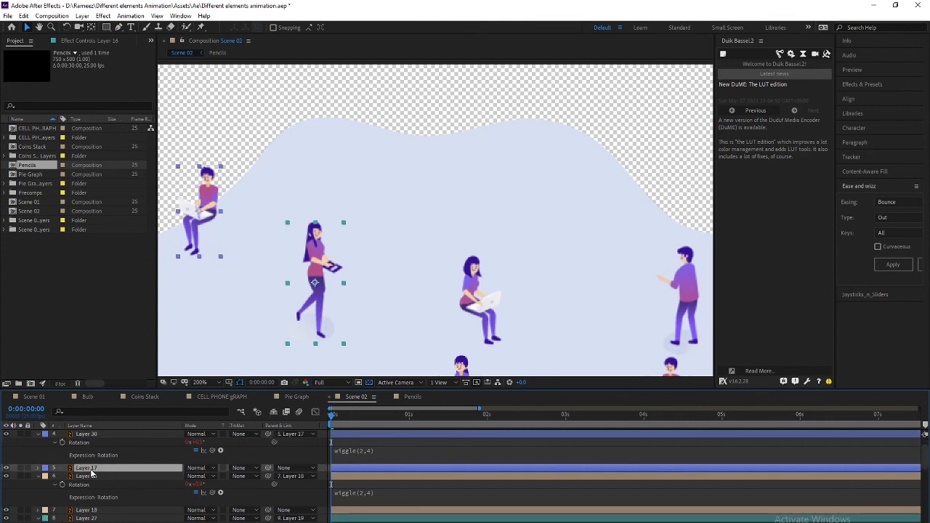
scroll(101, 483, down, 1)
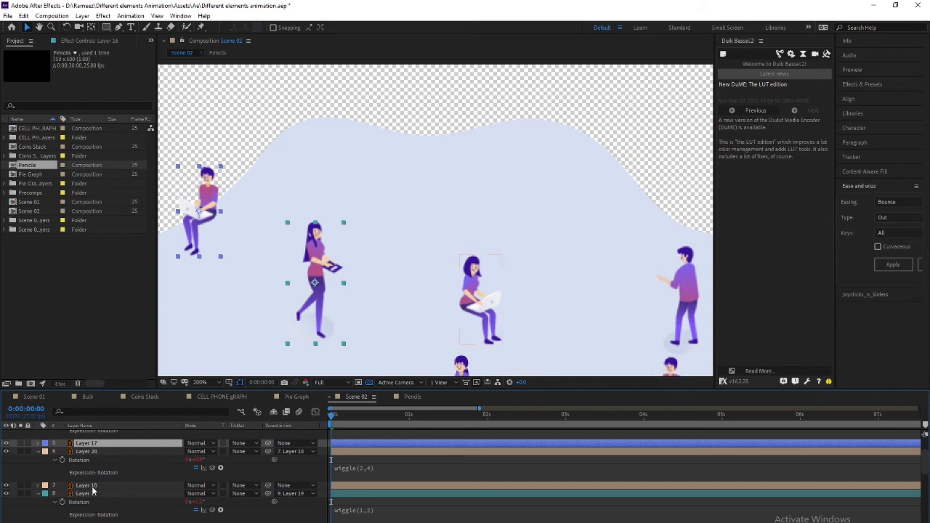
ctrl+click(92, 487)
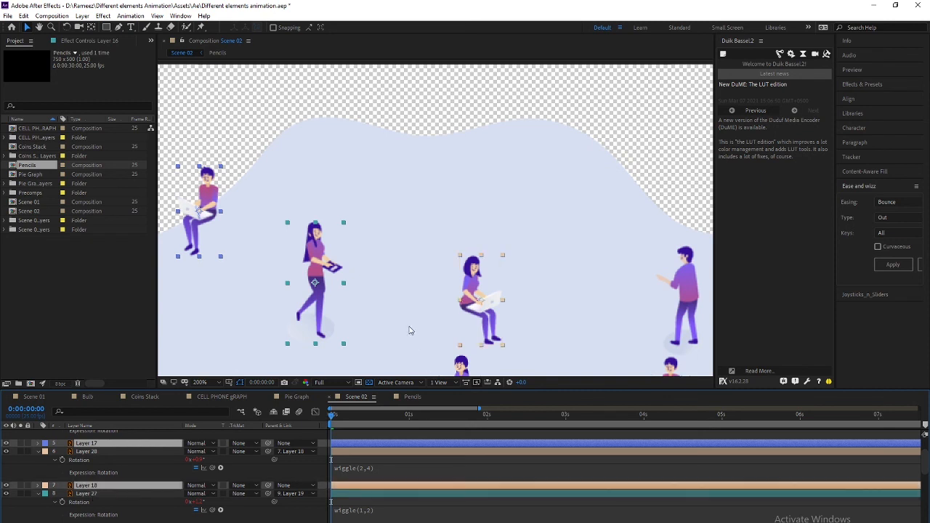
Add Layers 19 and 20 to the selection and zoom out to the whole composition
drag(411, 332, 349, 214)
scroll(106, 515, down, 1)
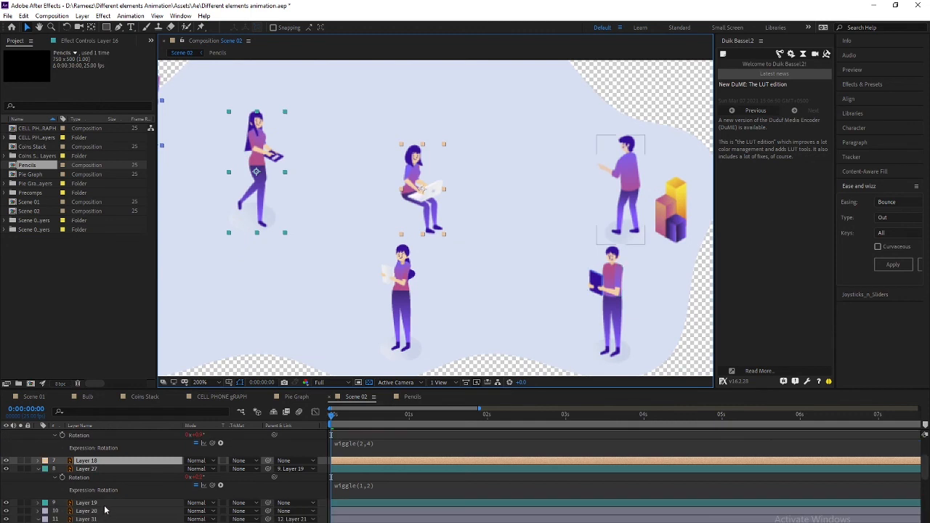
ctrl+click(104, 505)
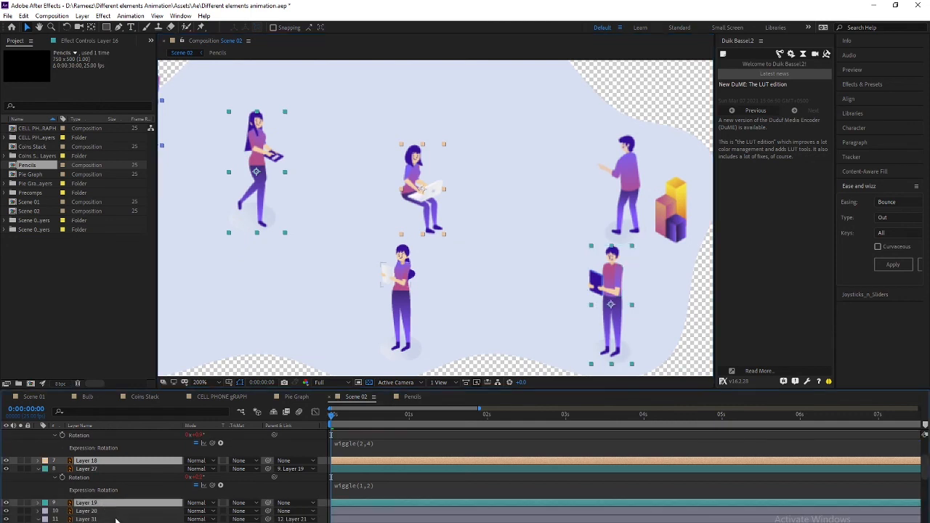
scroll(116, 520, down, 1)
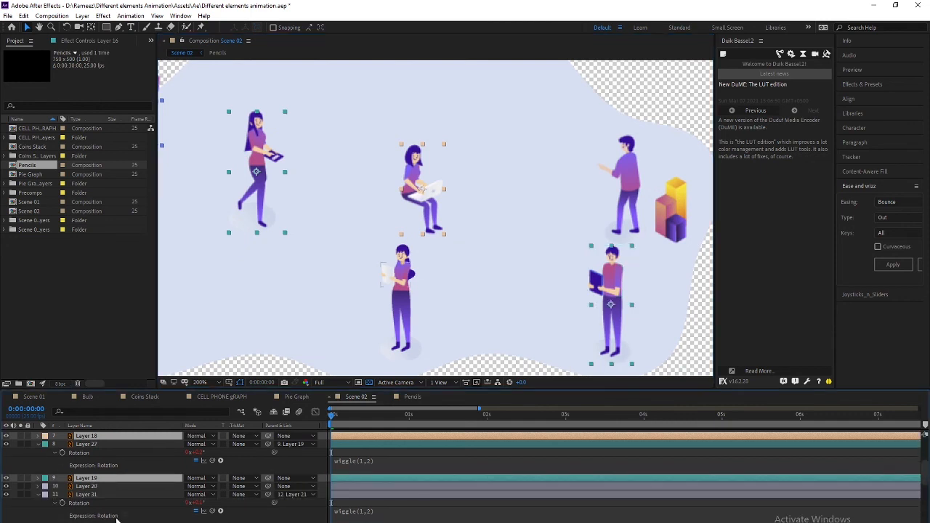
ctrl+click(91, 489)
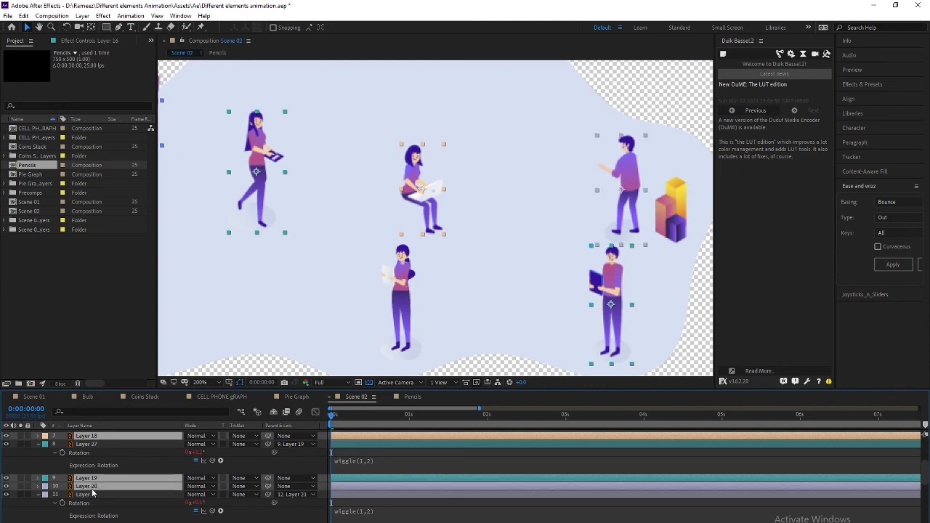
scroll(114, 469, down, 2)
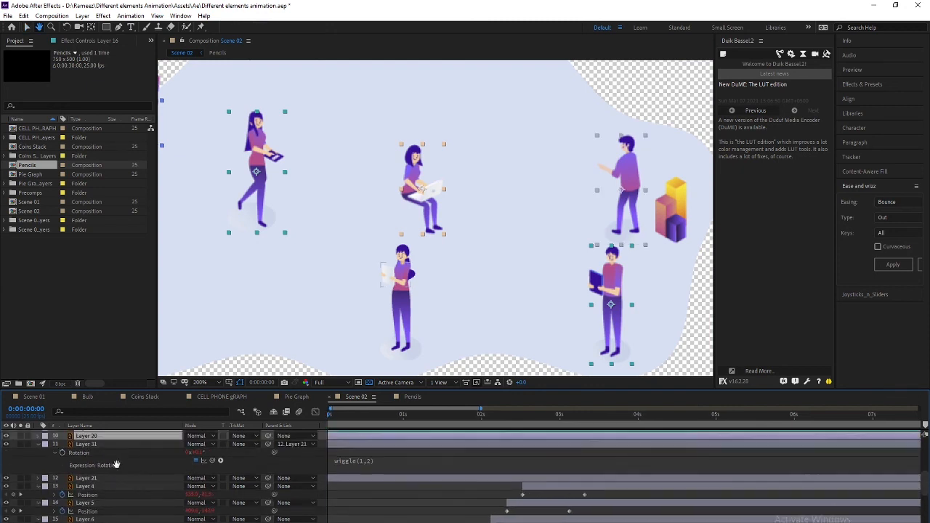
key(v)
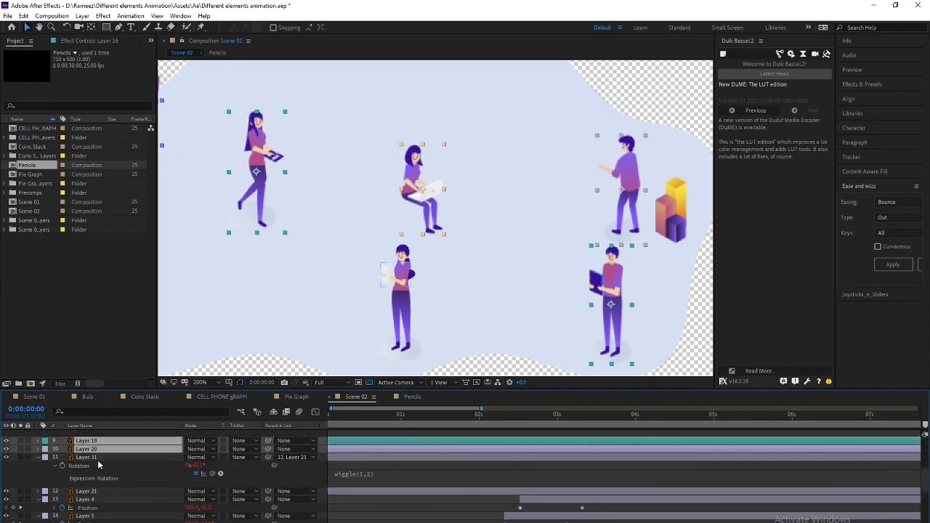
key(comma)
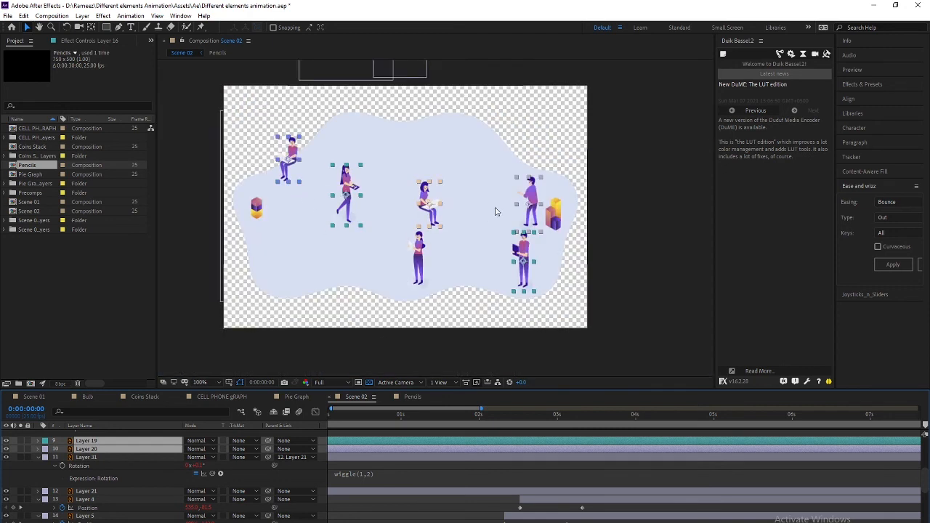
Confirm the standing woman is Layer 21 by hiding and showing it
scroll(194, 488, up, 4)
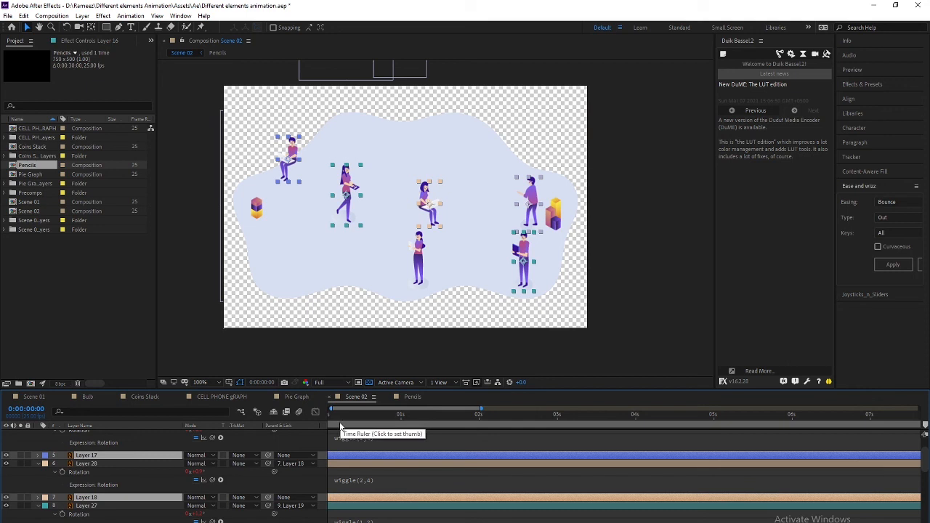
click(421, 261)
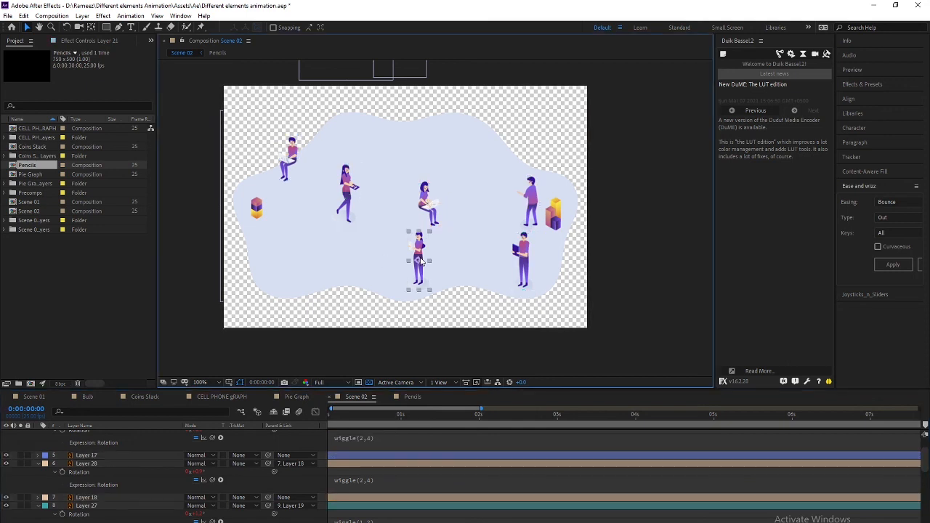
scroll(118, 486, up, 3)
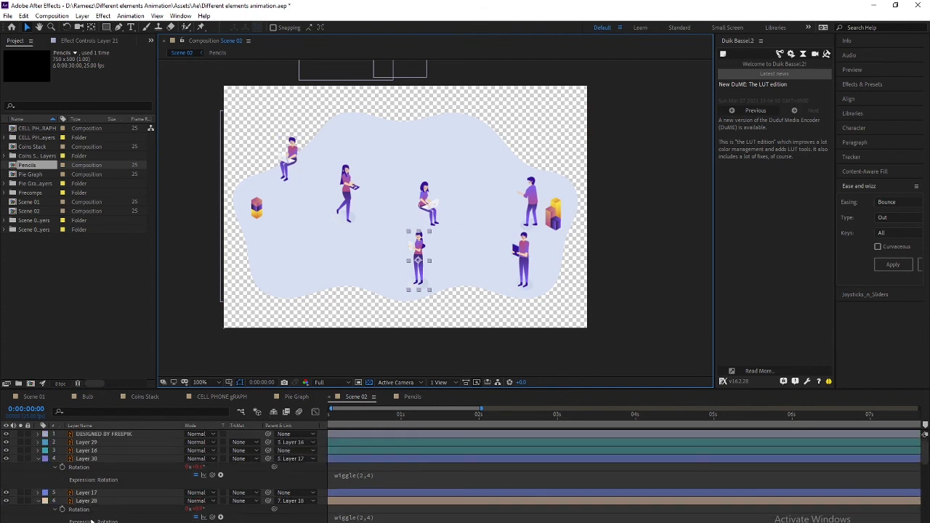
scroll(99, 494, down, 5)
click(7, 504)
click(7, 504)
click(99, 513)
click(98, 506)
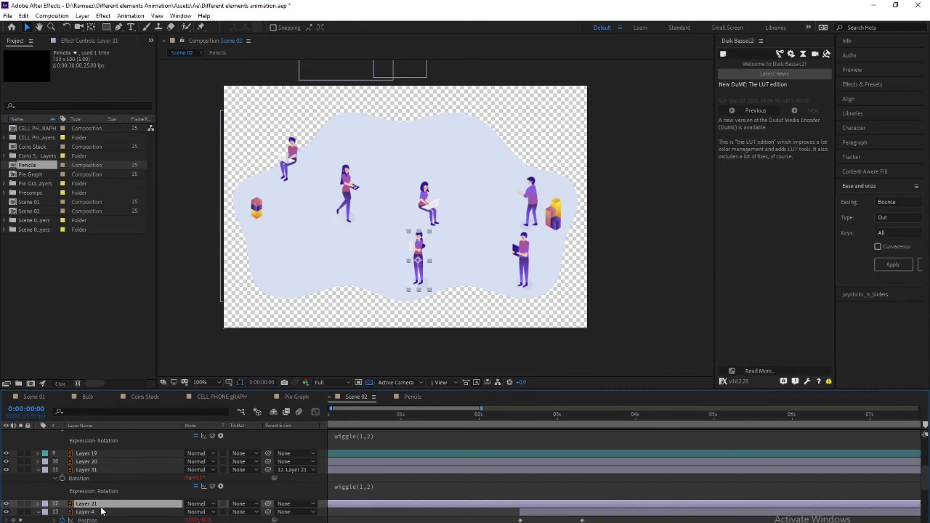
Give the woman's arm Layer 31 and body Layer 21 a blue label colour
click(89, 471)
ctrl+click(87, 504)
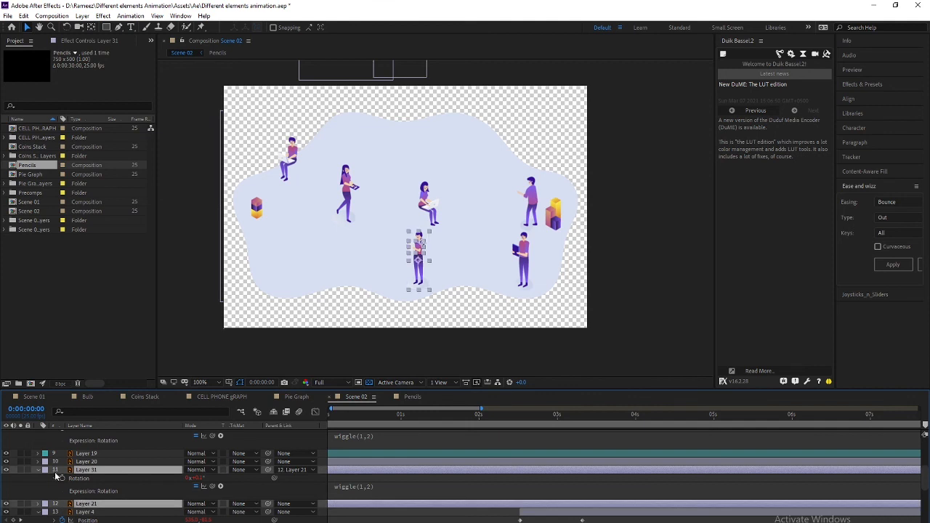
click(45, 470)
click(86, 444)
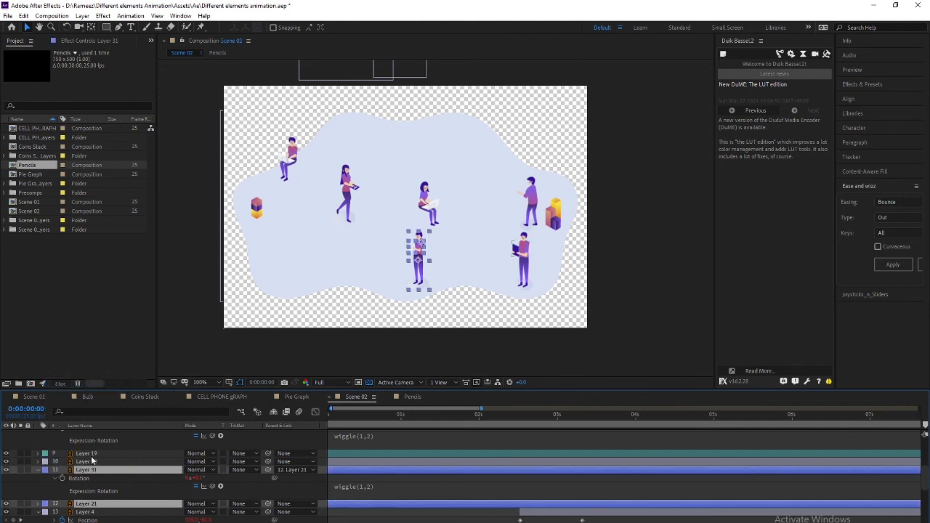
Select character layers 21, 20, 18, 17 and 16 together, with the playhead back at the start
click(89, 512)
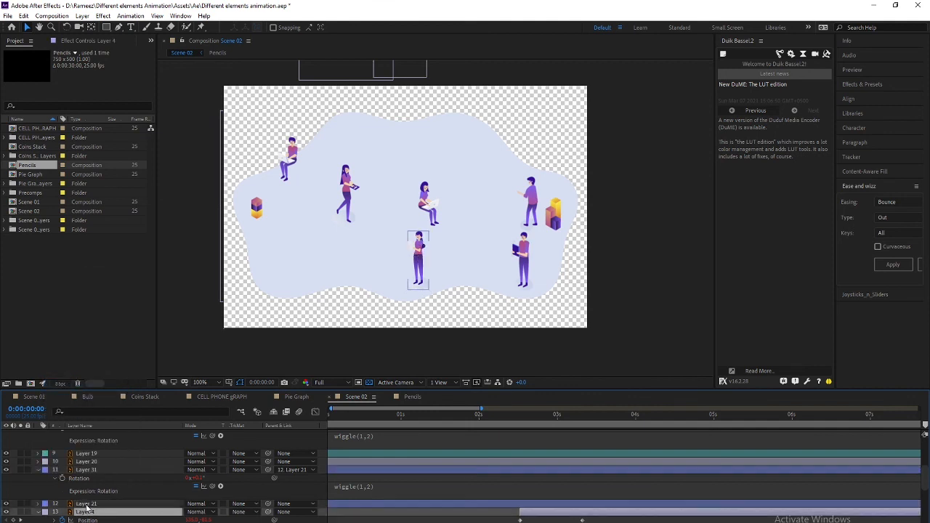
key(ctrl+Up)
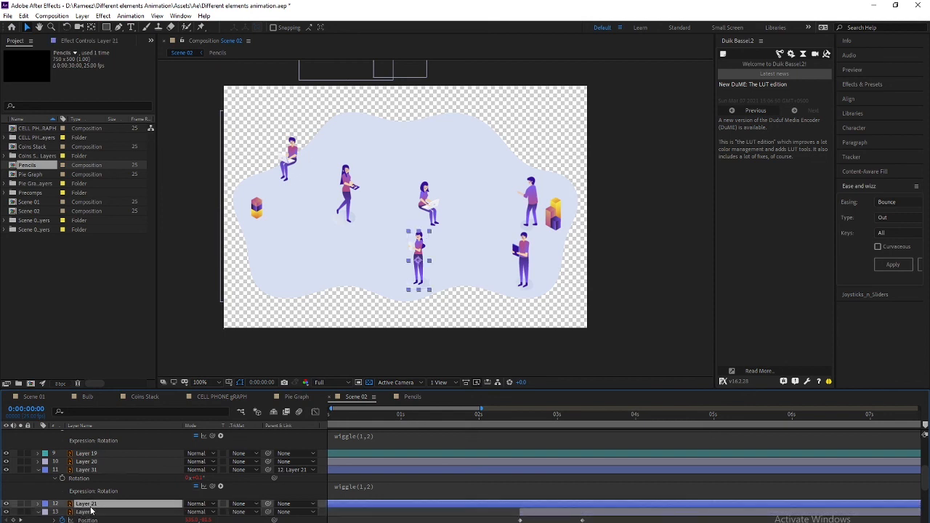
scroll(116, 491, up, 2)
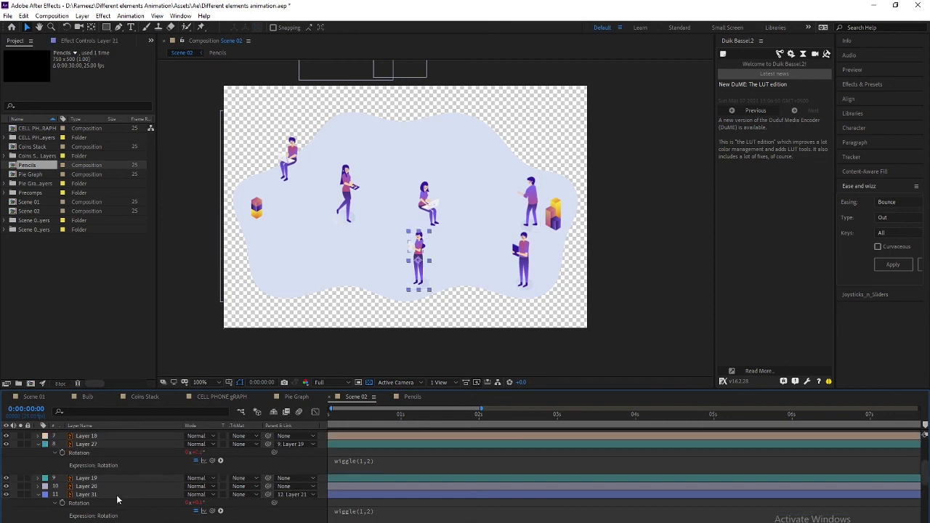
ctrl+click(89, 487)
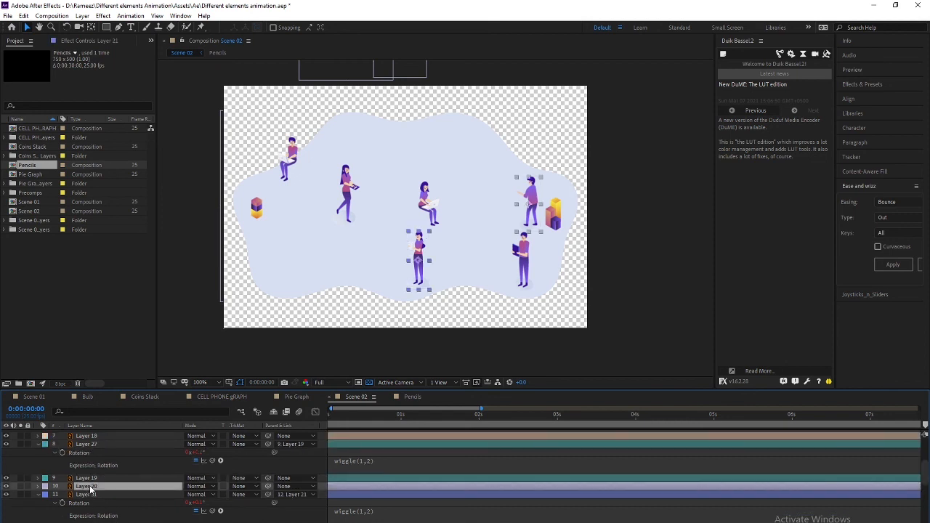
scroll(98, 493, up, 2)
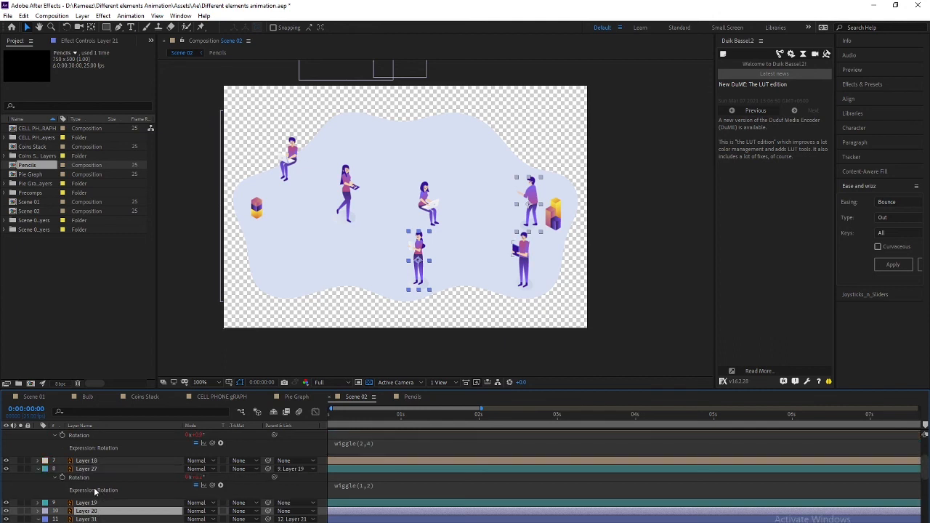
ctrl+click(93, 502)
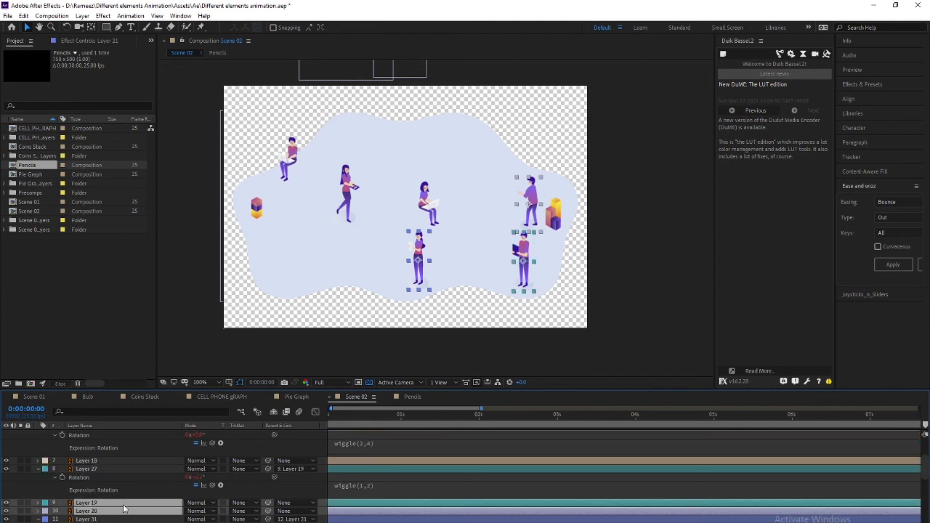
scroll(124, 509, up, 2)
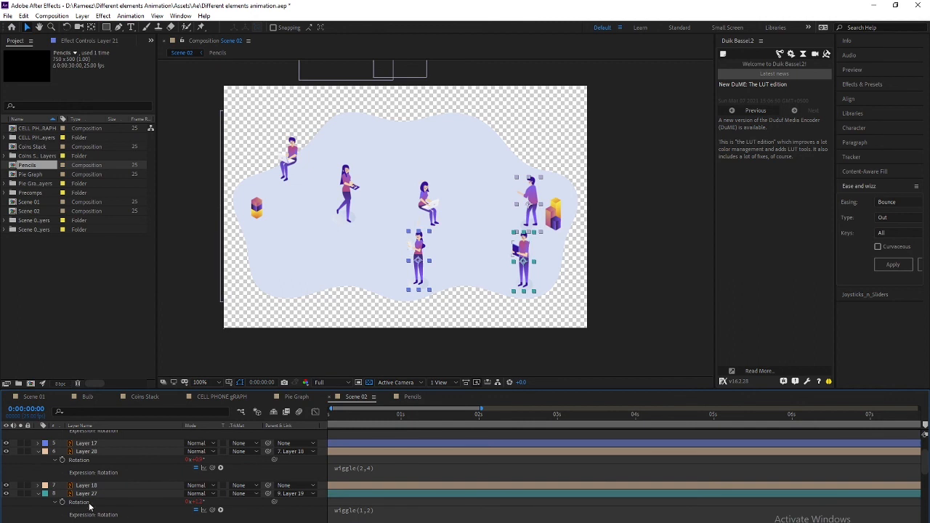
ctrl+click(91, 487)
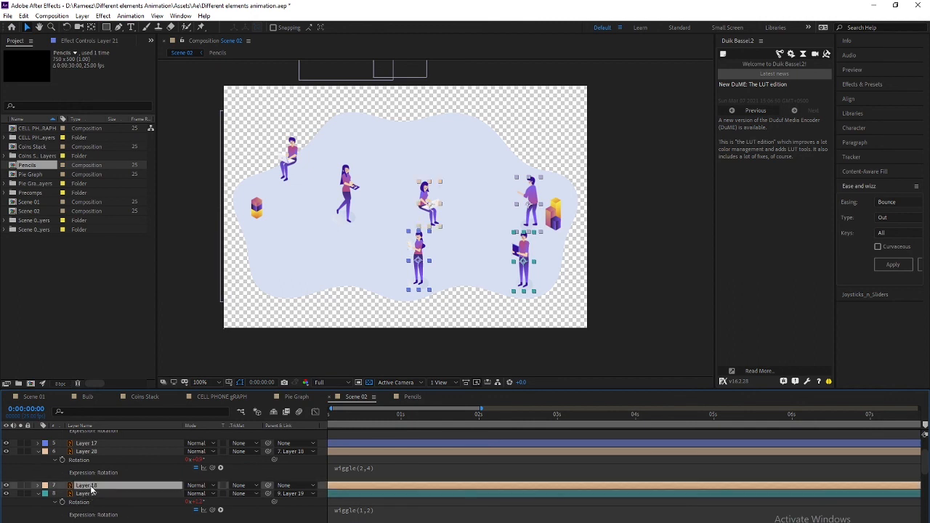
scroll(107, 501, up, 2)
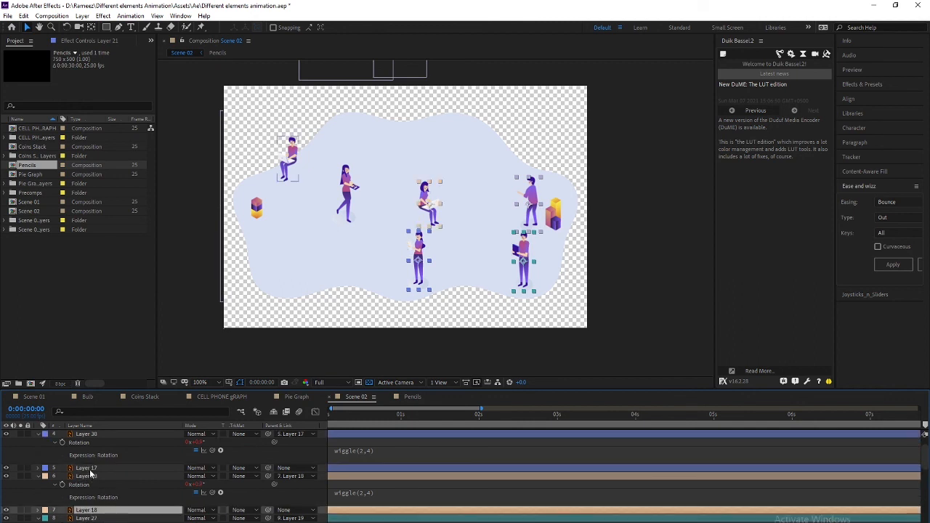
ctrl+click(90, 469)
scroll(106, 502, up, 2)
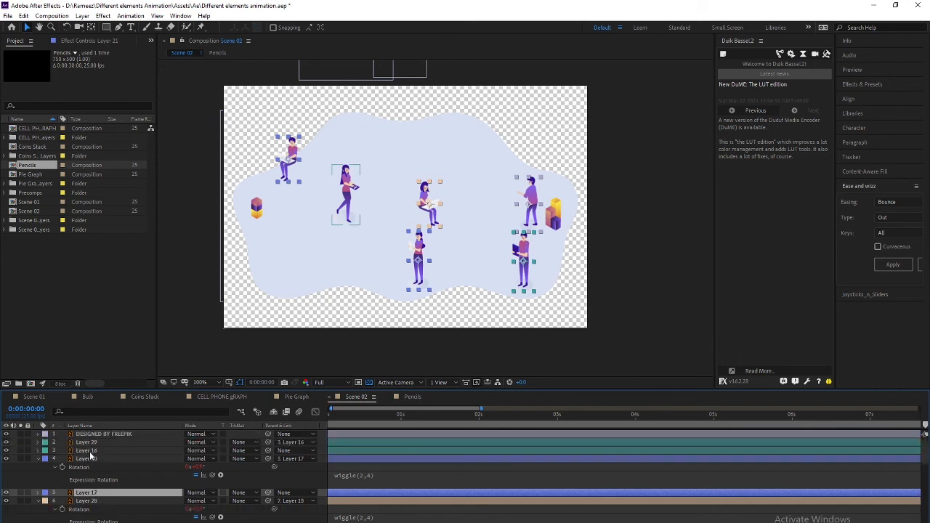
ctrl+click(90, 452)
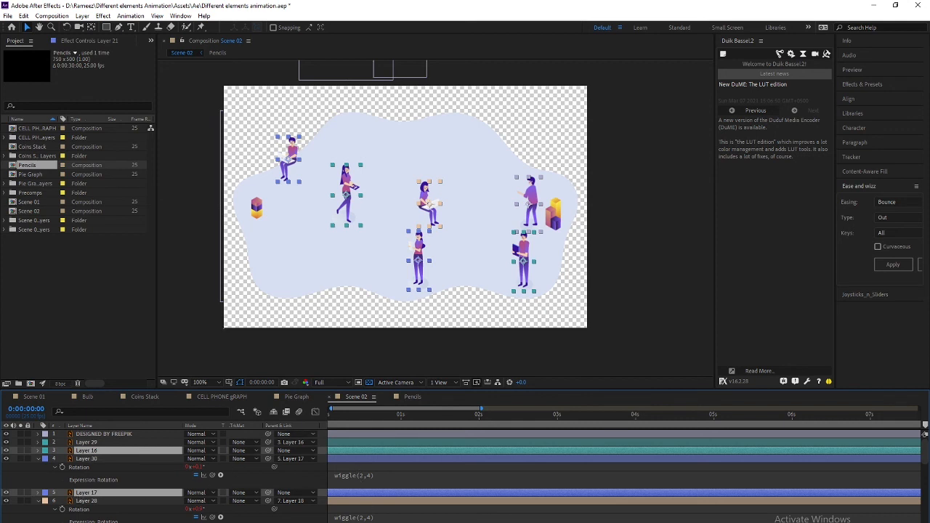
key(Home)
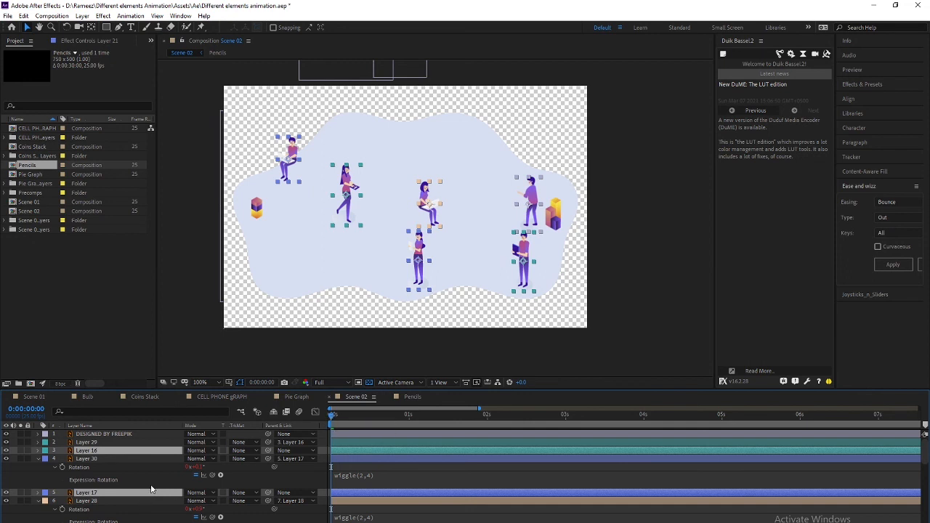
Fit the 30-second timeline and scrub to where the M, A, H letters appear
drag(347, 419, 466, 412)
key(;)
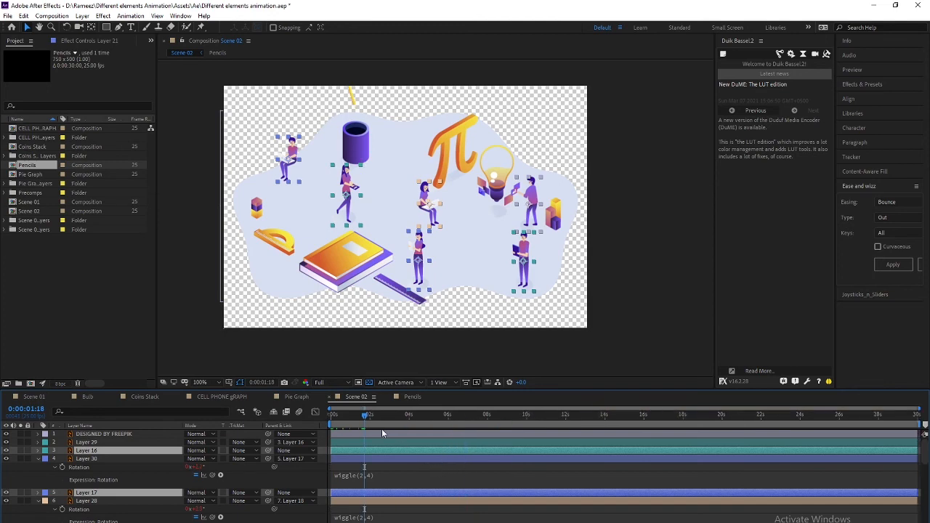
drag(368, 420, 415, 414)
scroll(407, 507, down, 5)
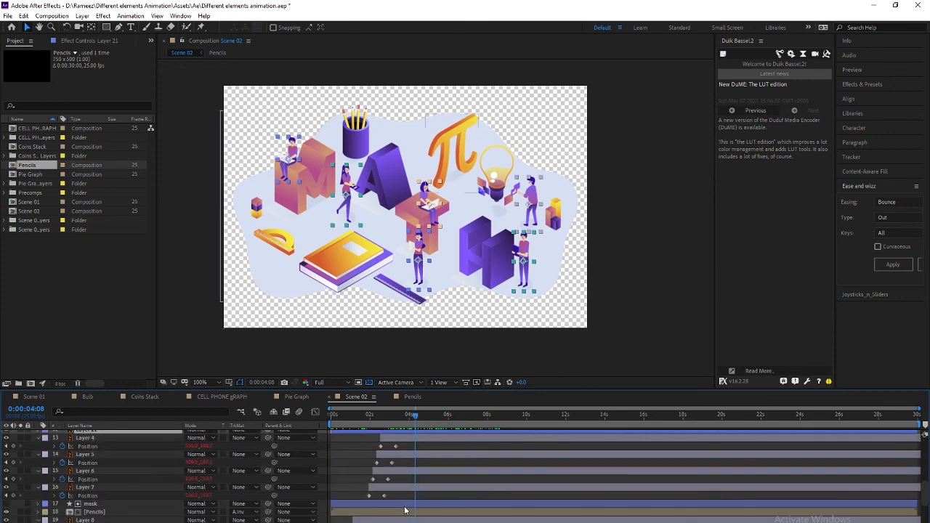
scroll(404, 501, down, 4)
scroll(404, 482, up, 9)
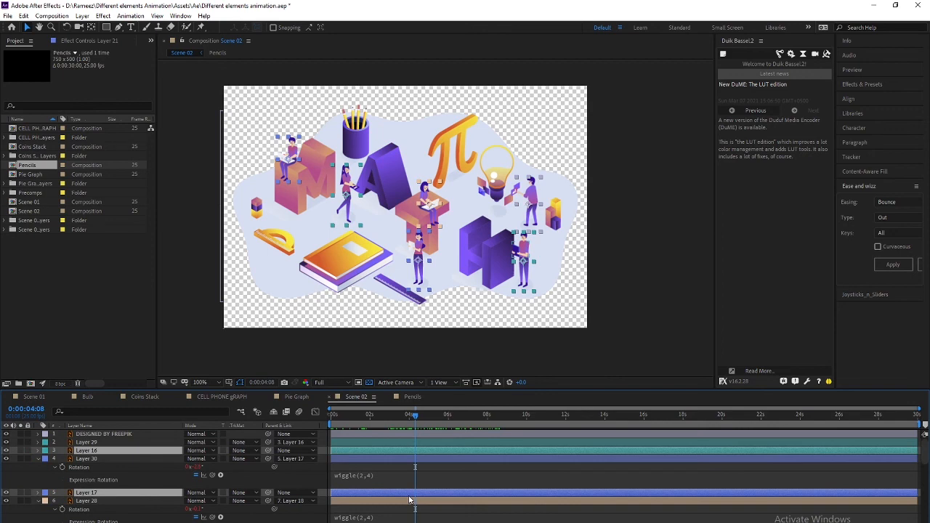
scroll(409, 500, down, 10)
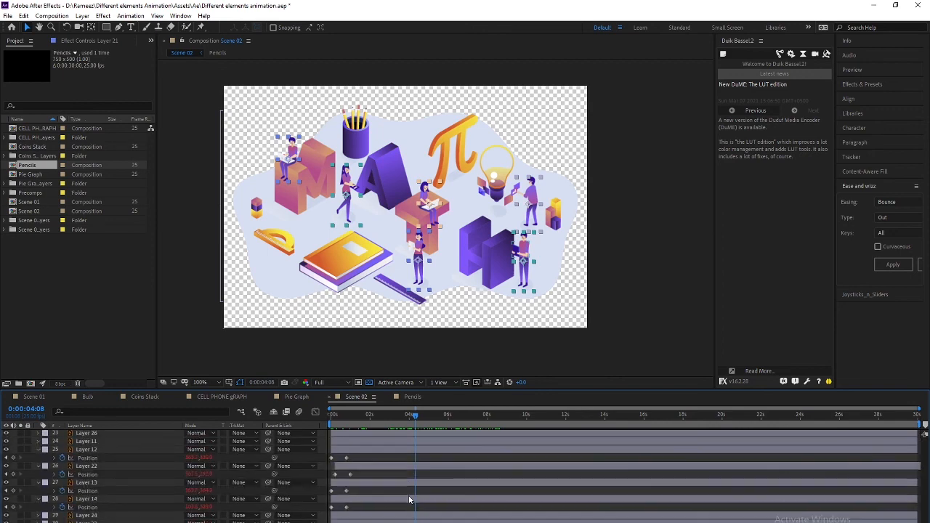
scroll(409, 500, up, 6)
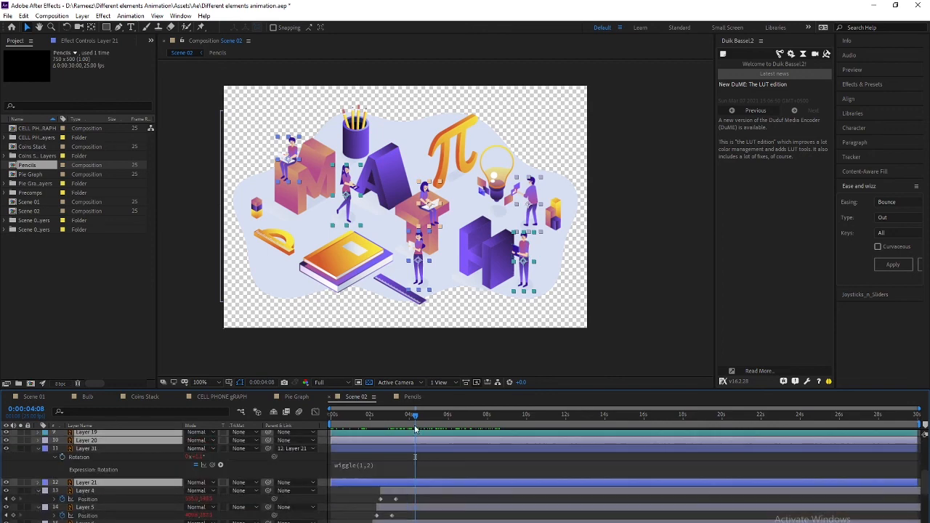
At 0:00:03:08 key Position on Layers 19 and 20, then advance to 0:00:04:03
drag(396, 417, 399, 420)
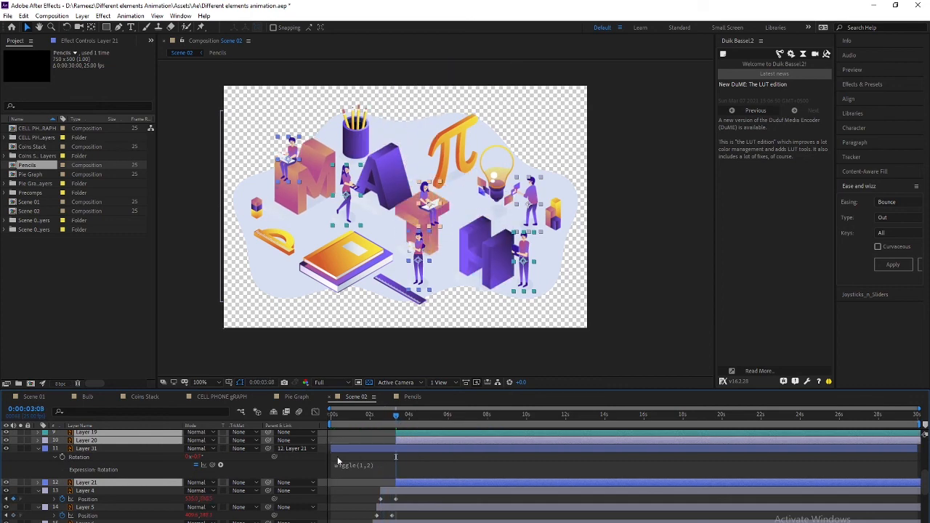
key(alt+shift+p)
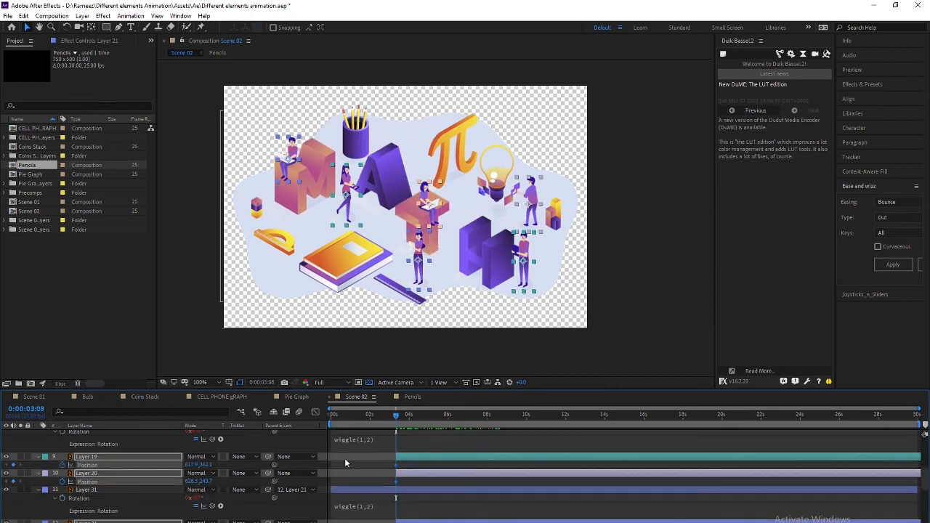
key(shift+Page_Down)
key(shift+Page_Down)
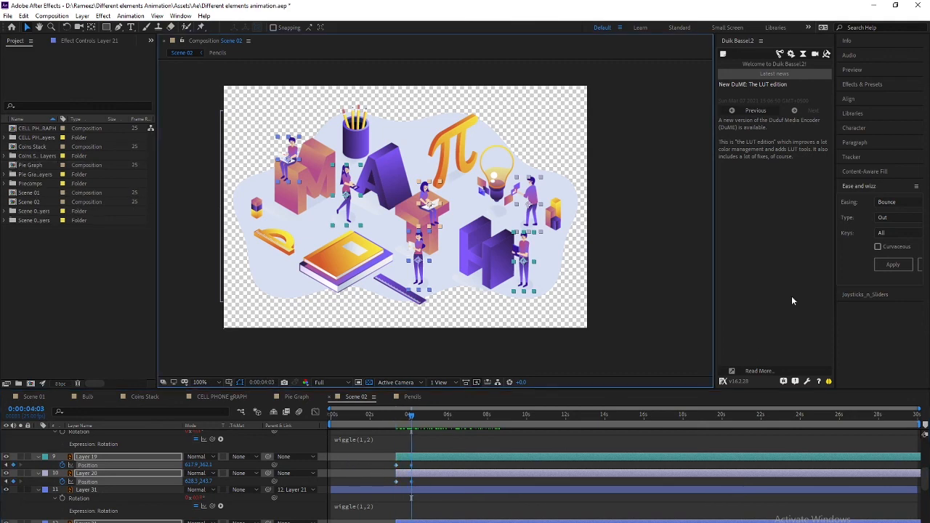
Apply a Back ease-out to the Position keyframes and preview the drop from 0:00:00:00
click(887, 203)
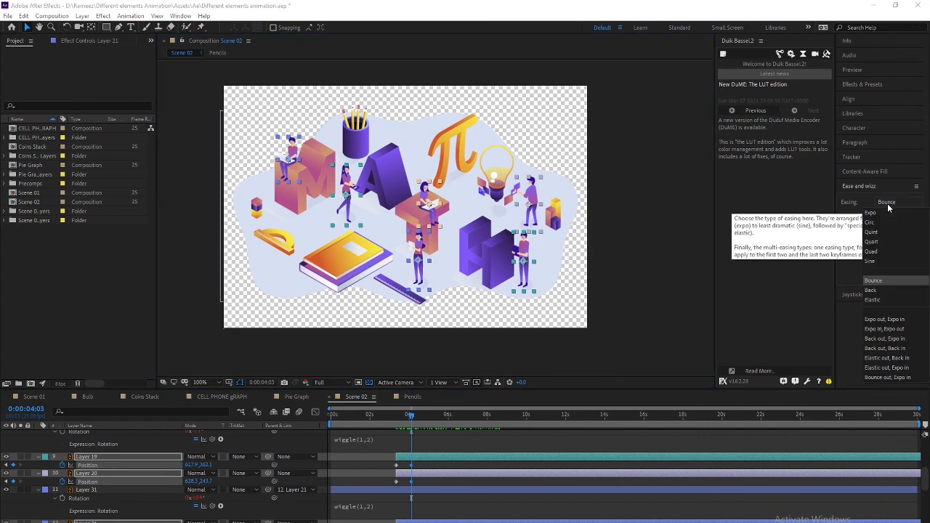
click(872, 290)
click(892, 266)
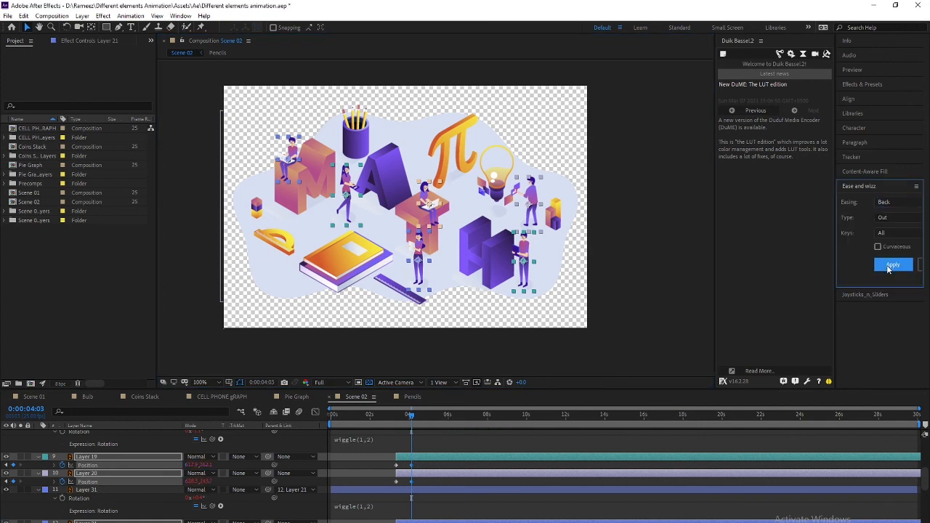
drag(408, 416, 396, 419)
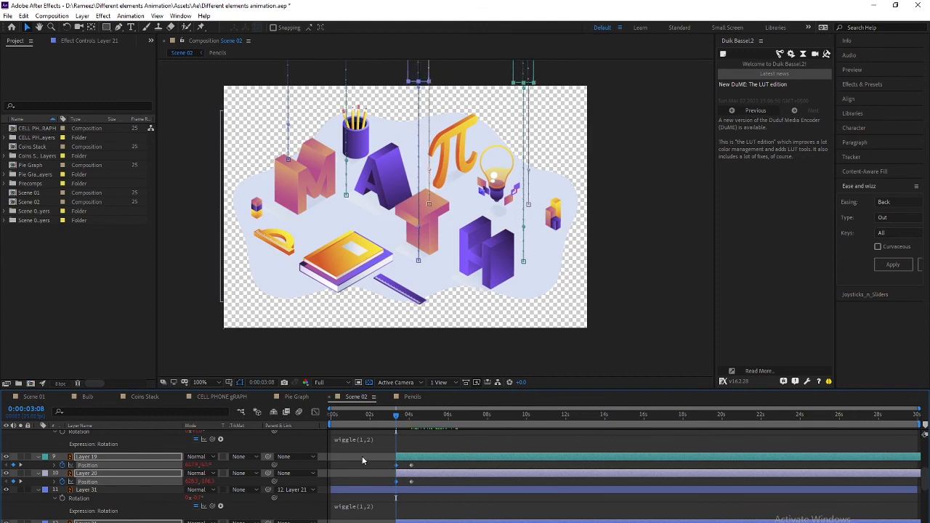
drag(399, 413, 296, 417)
key(space)
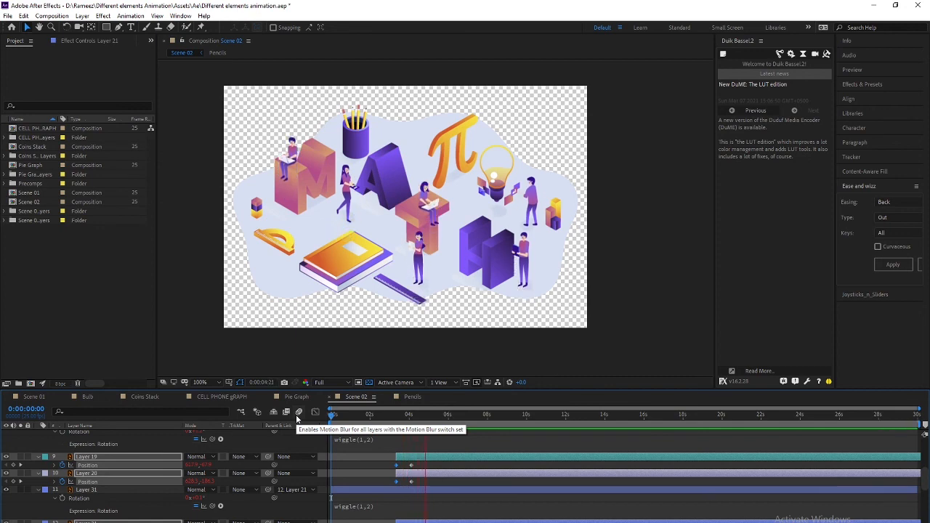
key(space)
At 0:00:03:08, apply Bounce easing to Layers 16 and 17's Position keyframes
click(397, 415)
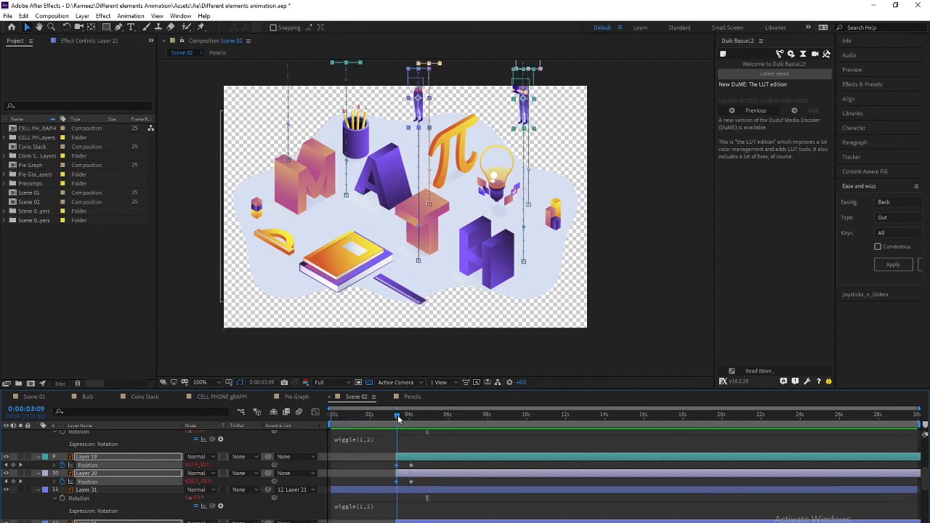
scroll(396, 448, up, 5)
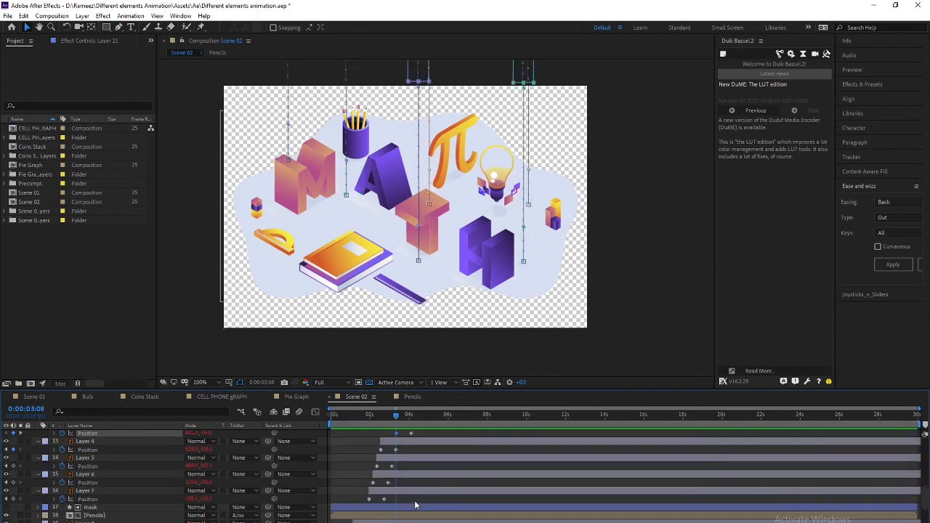
scroll(415, 505, up, 3)
click(893, 202)
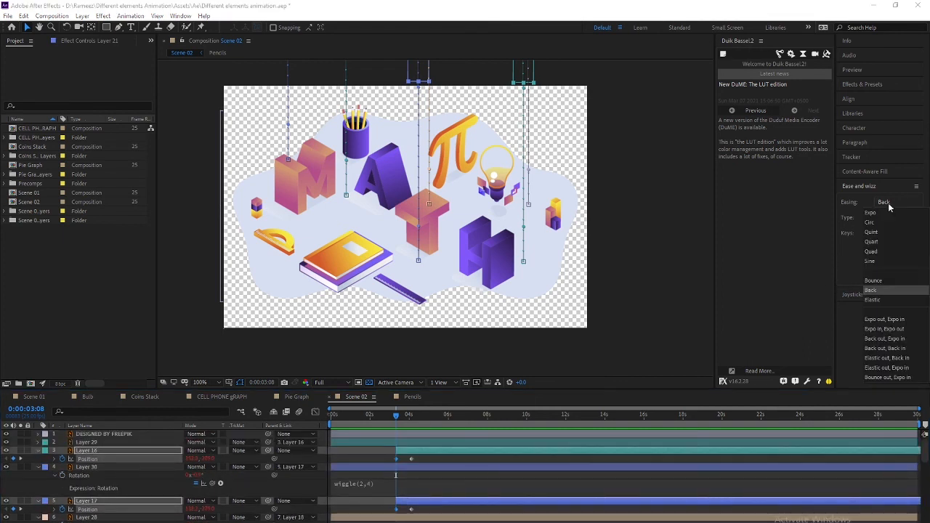
click(883, 282)
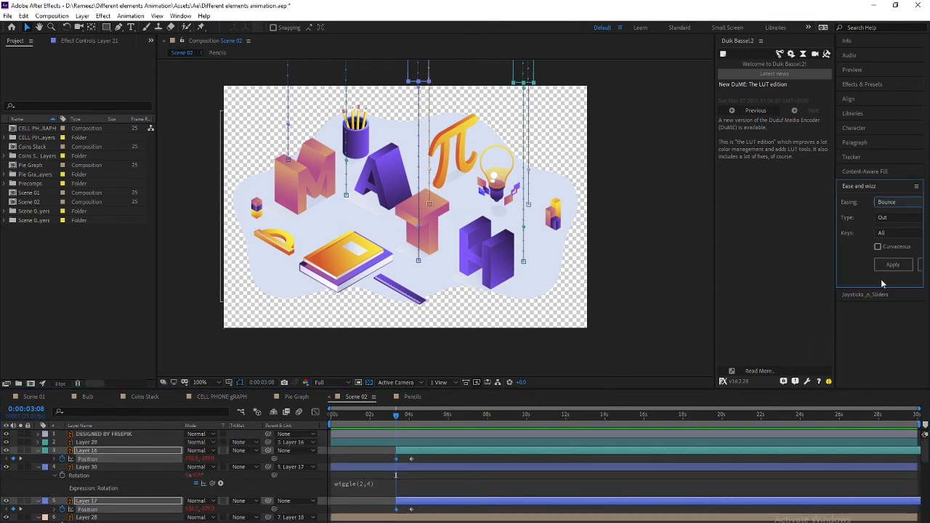
click(892, 264)
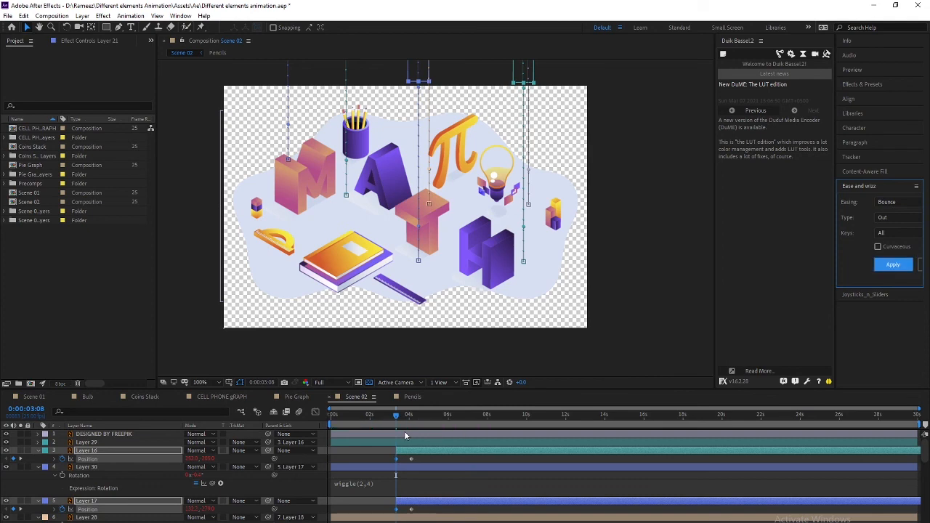
Scrub around 0:00:02:17–0:00:03:01 to check the figures bouncing into place
drag(398, 416, 383, 414)
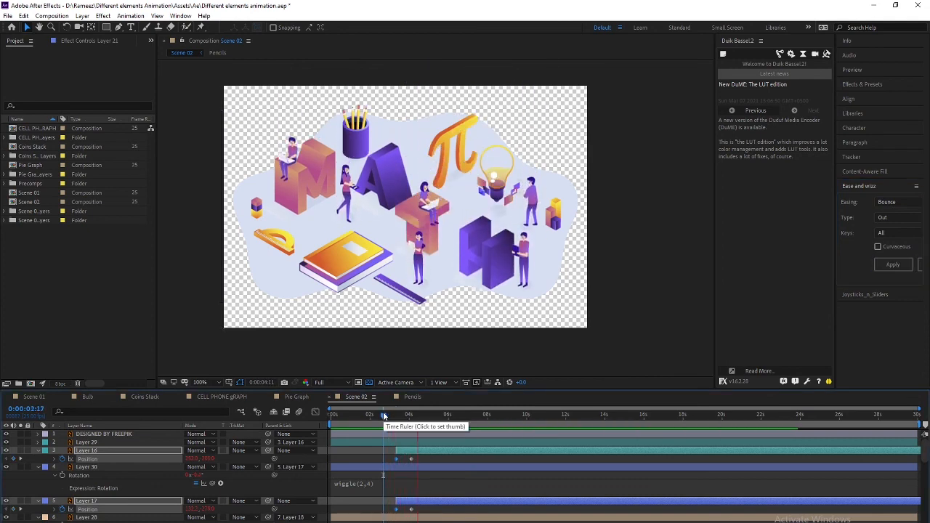
key(space)
drag(417, 415, 395, 418)
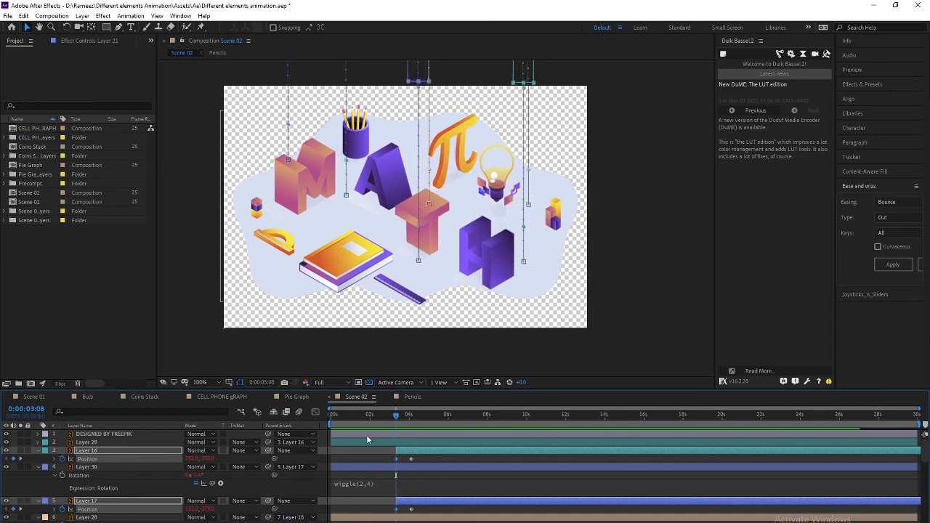
click(100, 468)
click(96, 451)
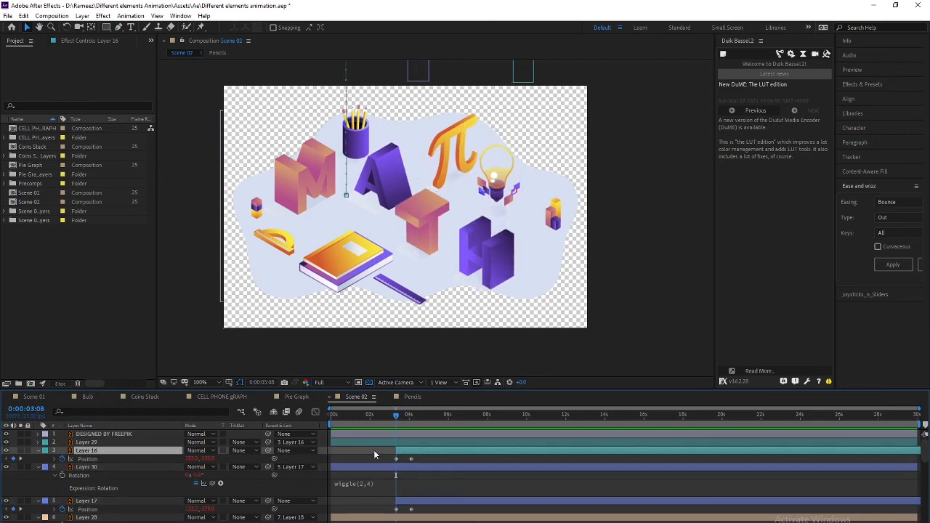
drag(401, 413, 398, 420)
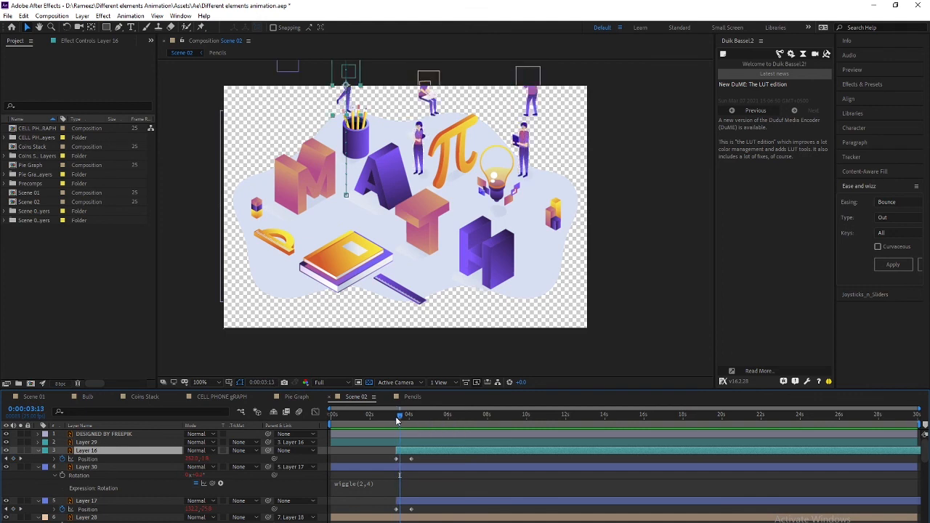
Move the in-points of Layers 30 and 17 to the current time
click(92, 444)
click(92, 451)
click(88, 445)
shift+click(88, 451)
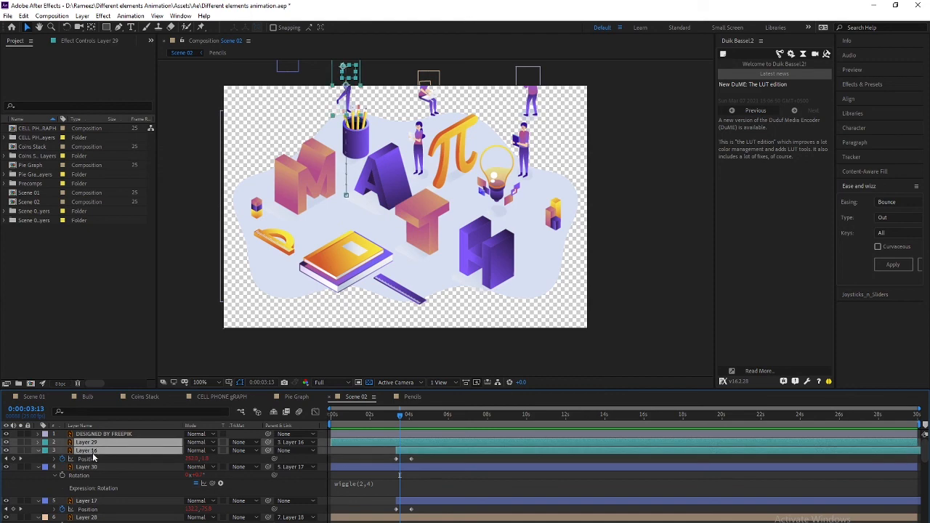
scroll(103, 497, down, 1)
scroll(106, 494, up, 1)
click(100, 459)
click(103, 468)
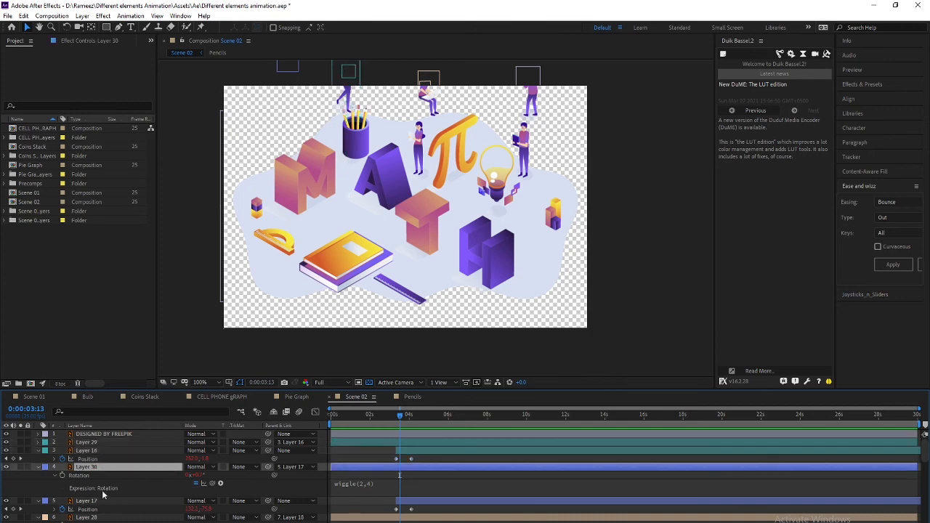
shift+click(106, 500)
key(bracketleft)
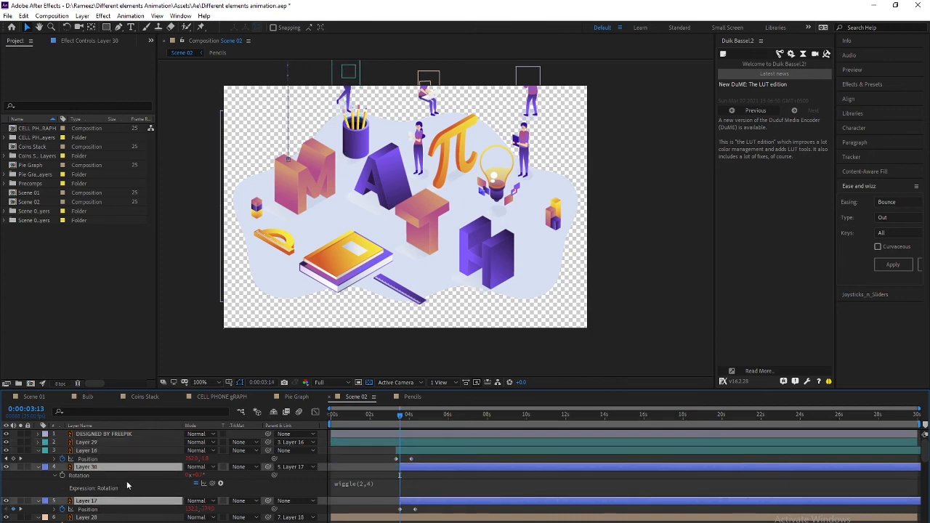
Move the in-points of Layers 28 and 18, then Layers 27 and 19, to the playhead
scroll(133, 481, down, 2)
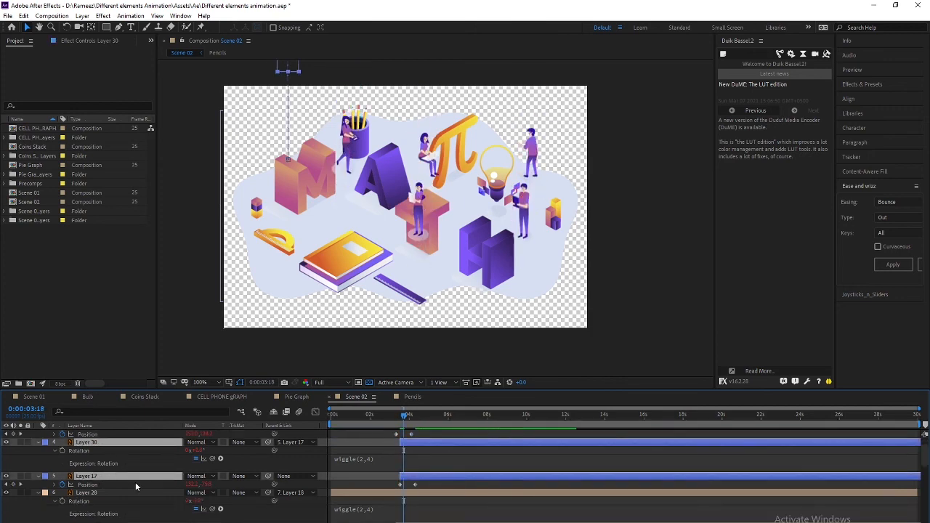
scroll(135, 482, down, 1)
click(115, 469)
shift+click(108, 502)
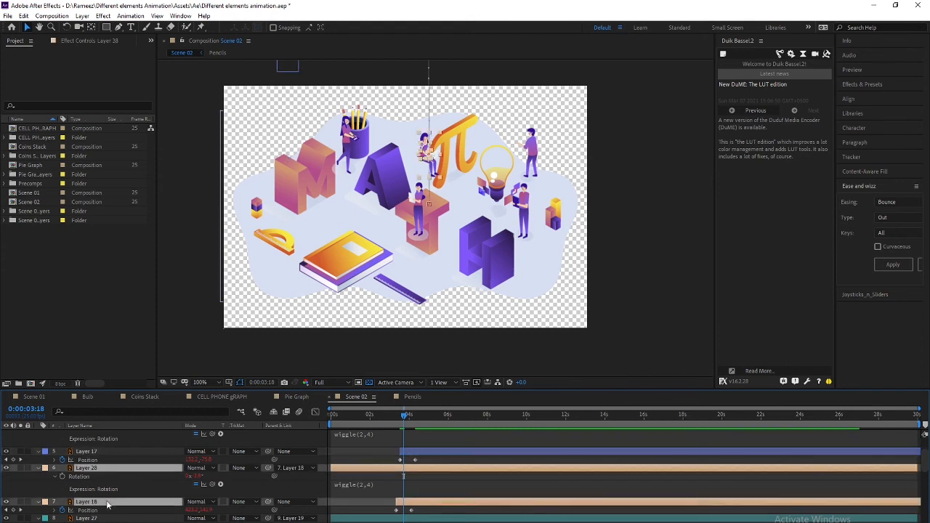
key(bracketleft)
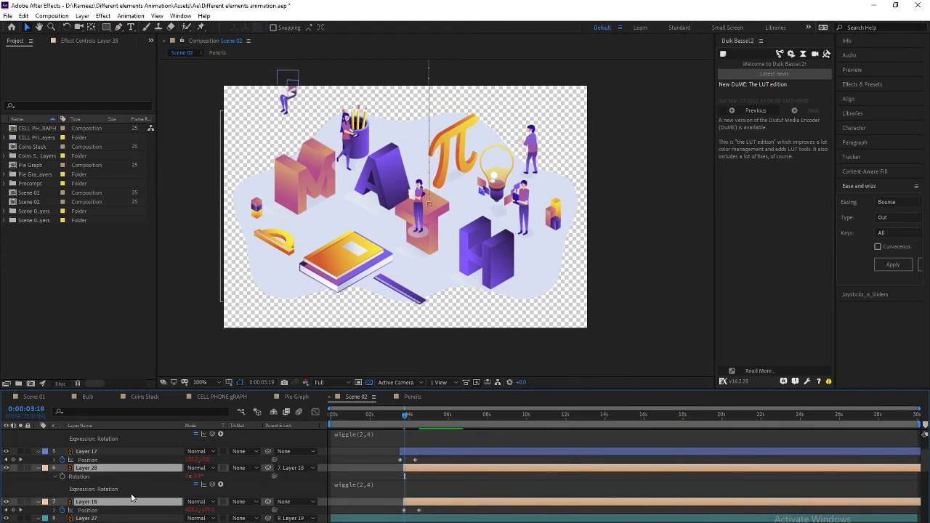
scroll(128, 477, down, 1)
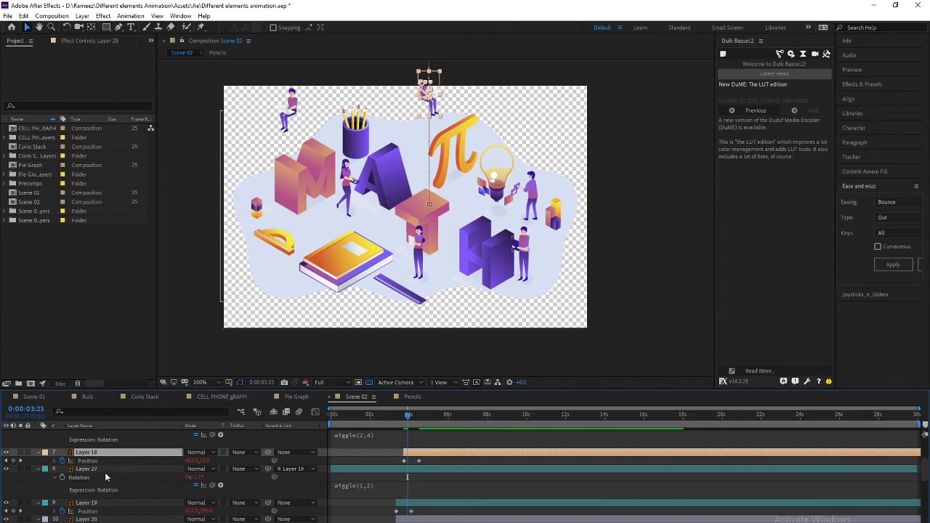
click(107, 471)
shift+click(102, 502)
key(bracketleft)
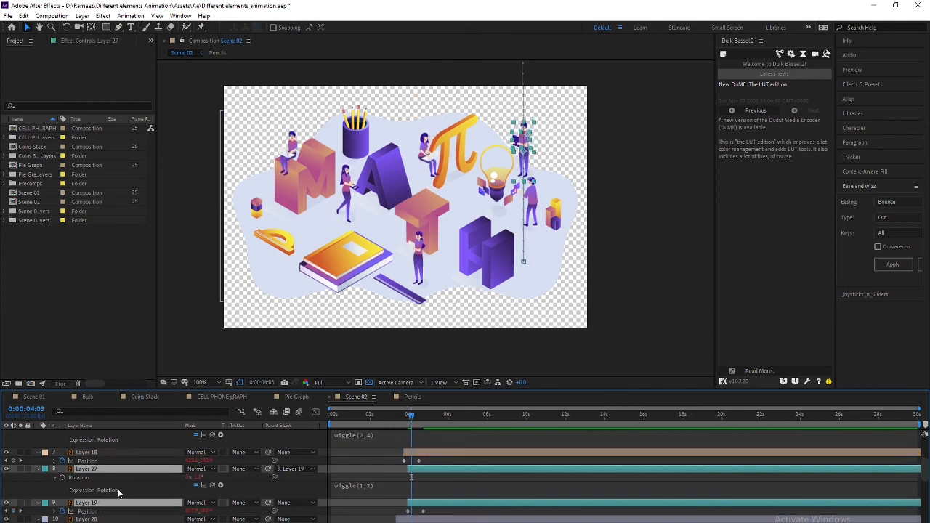
Start Layer 20 at the playhead and preview from there
scroll(114, 498, down, 2)
click(99, 472)
shift+click(97, 487)
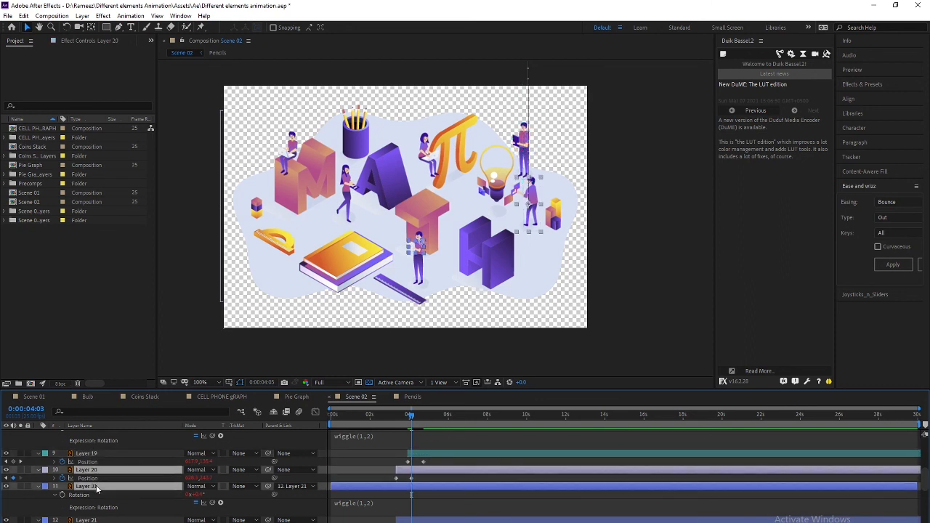
click(92, 520)
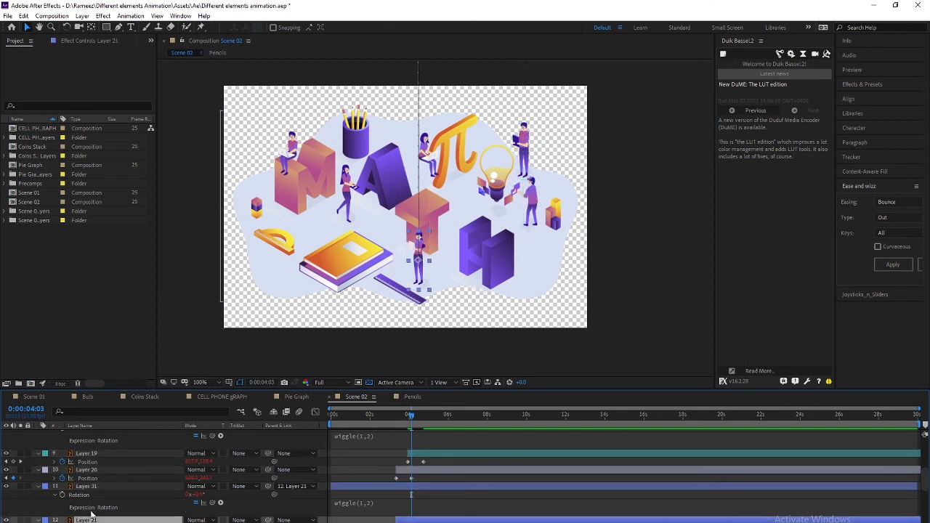
click(93, 472)
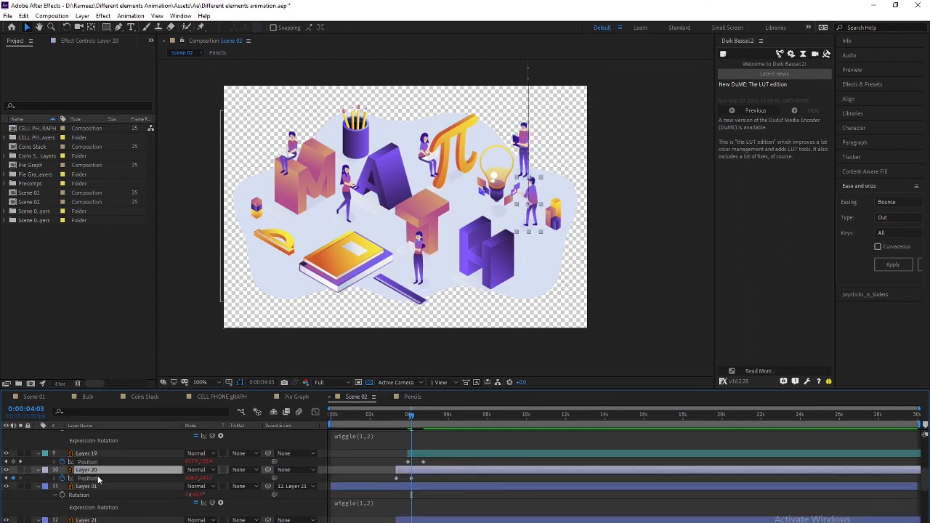
click(7, 471)
key([)
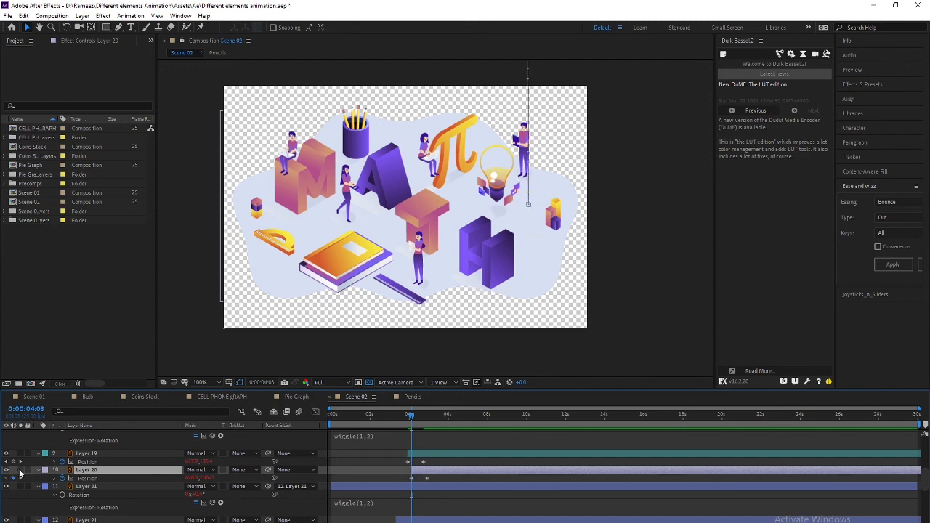
key(space)
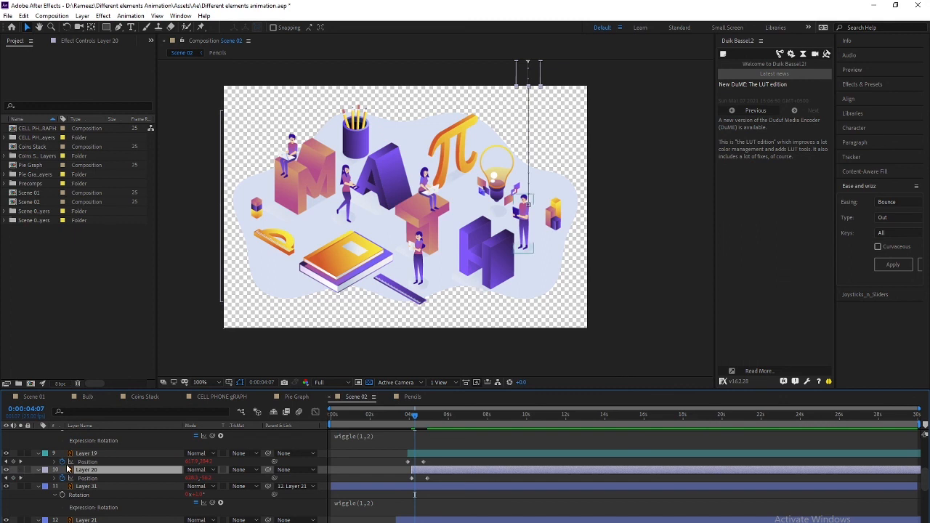
Start Layers 31 and 21 at the playhead, undo Layer 4's shift, and replay from the start
click(85, 487)
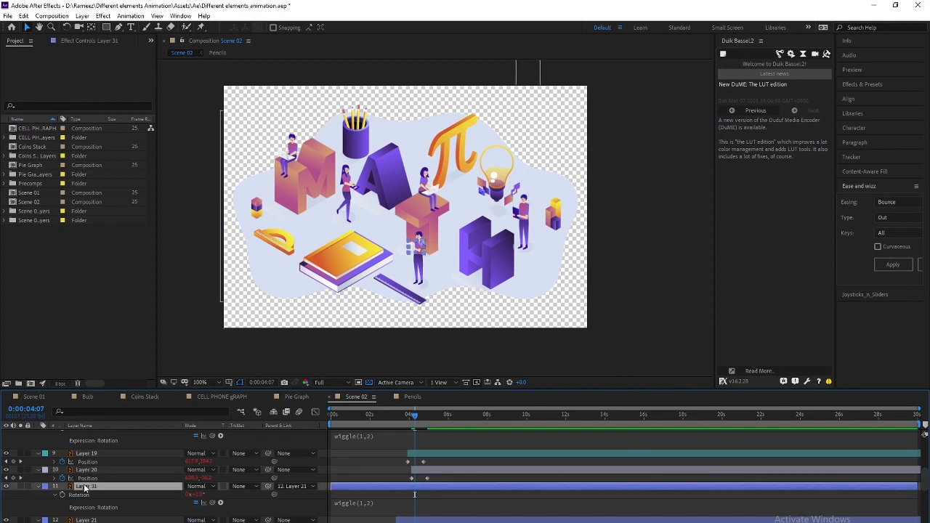
ctrl+click(98, 520)
key([)
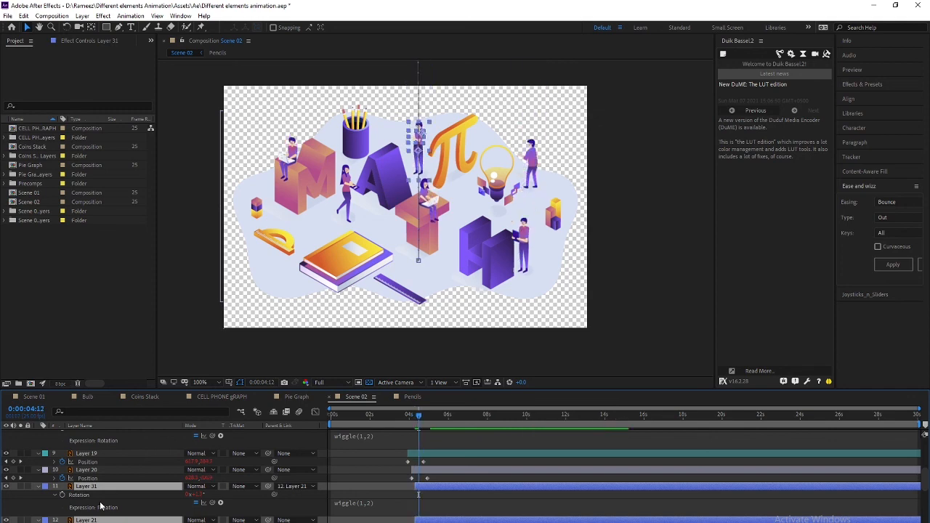
scroll(98, 493, down, 2)
click(93, 513)
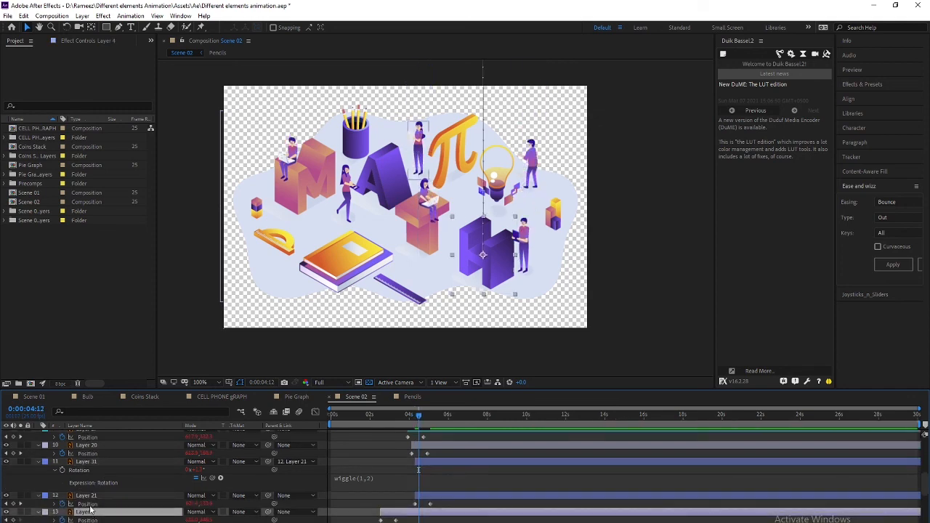
key(bracketleft)
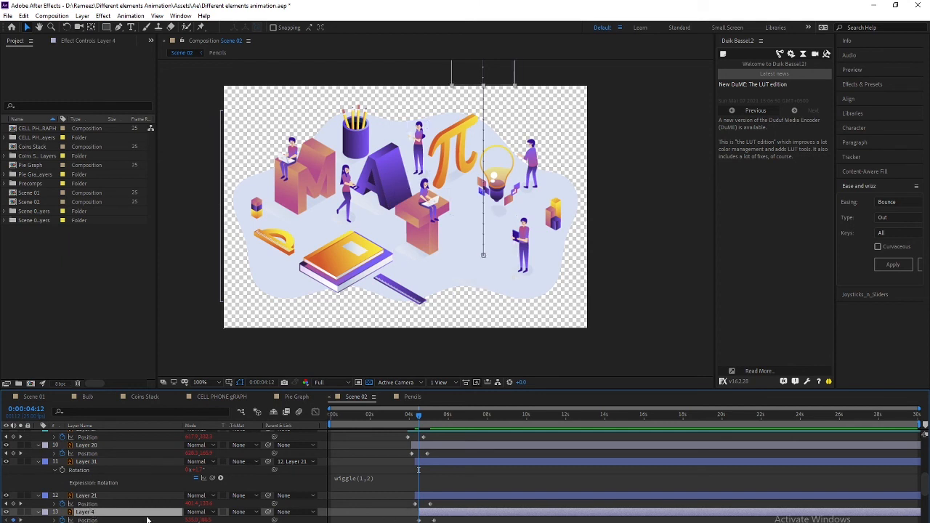
scroll(146, 515, down, 3)
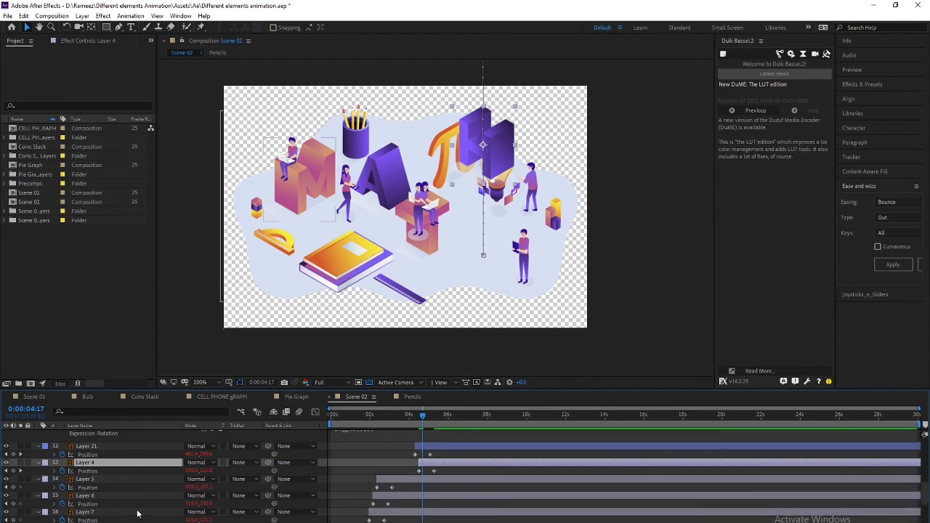
key(ctrl+z)
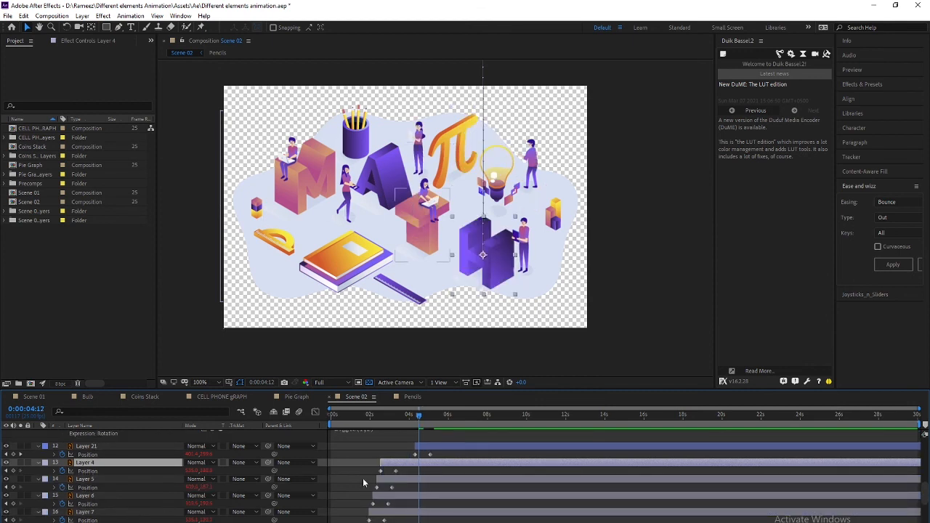
drag(420, 415, 296, 404)
key(space)
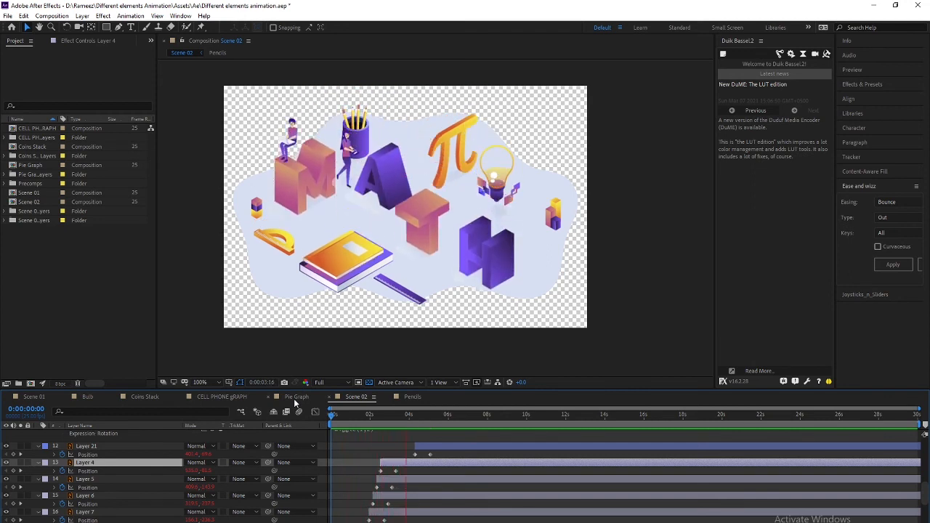
Stop playback, go to about 4 seconds, and marquee-select the characters' Position keyframes
key(space)
key(space)
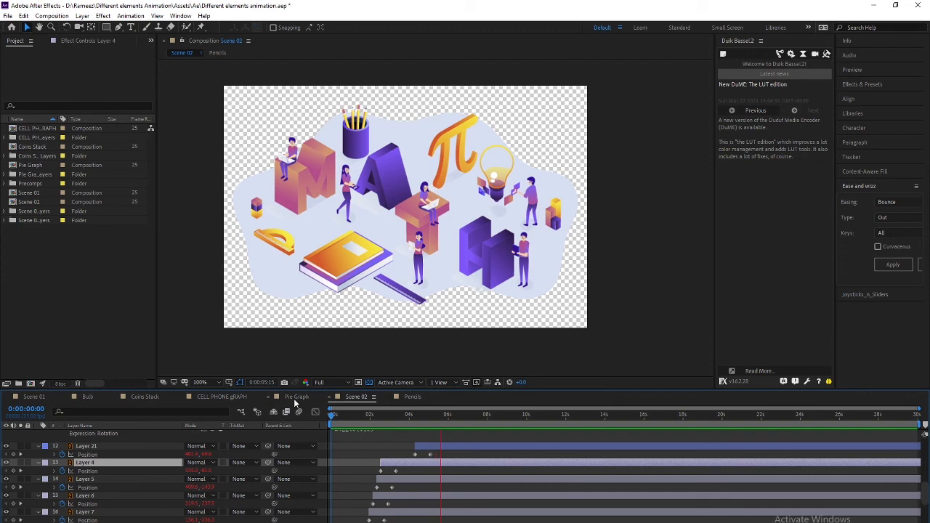
key(space)
drag(392, 416, 414, 415)
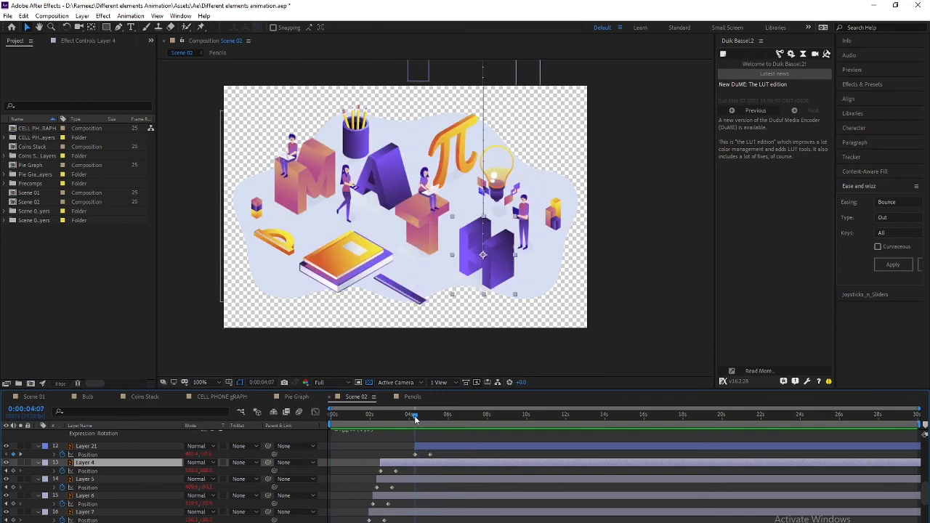
scroll(430, 473, up, 3)
scroll(429, 474, up, 5)
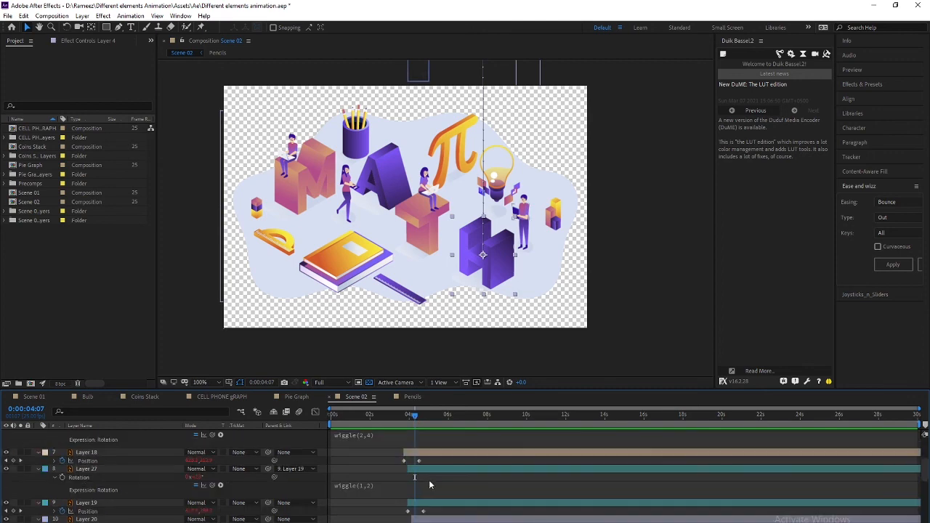
drag(388, 458, 472, 482)
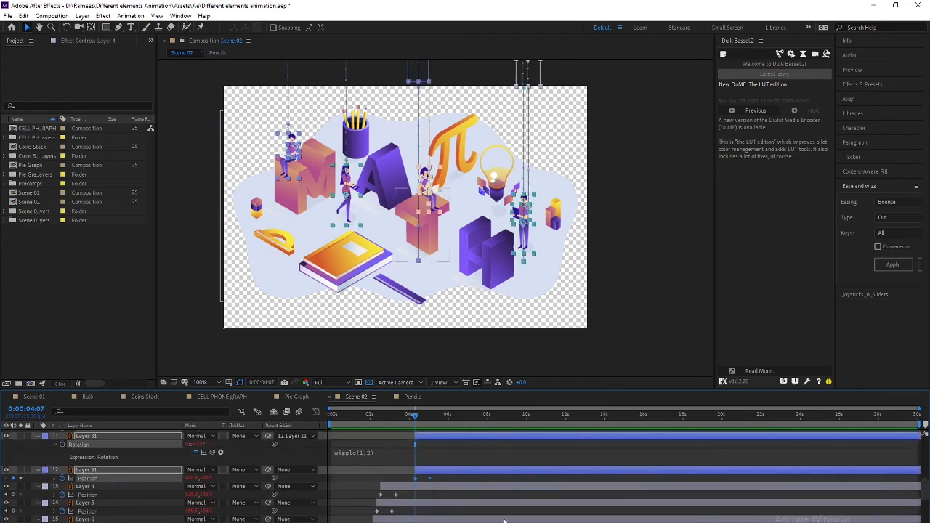
Apply Expo easing to the selected character keyframes and play the result
click(890, 203)
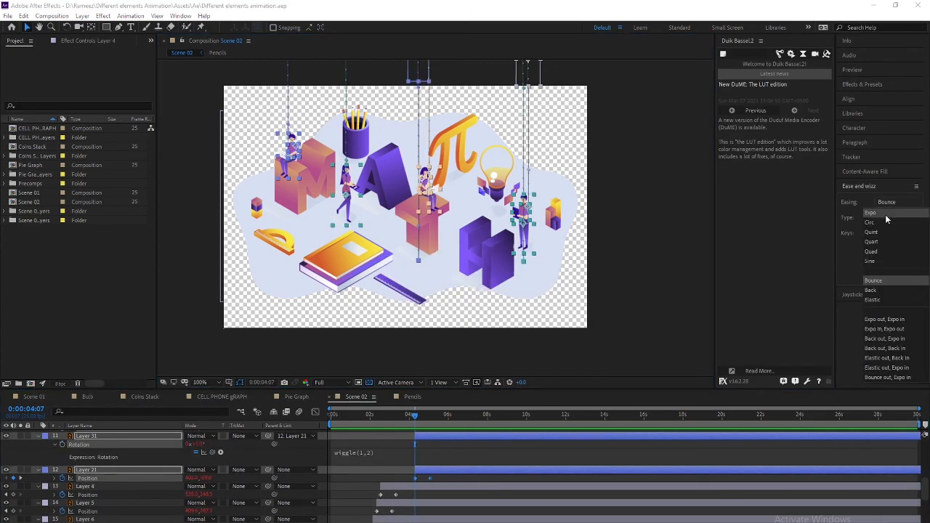
click(886, 212)
click(892, 266)
key(space)
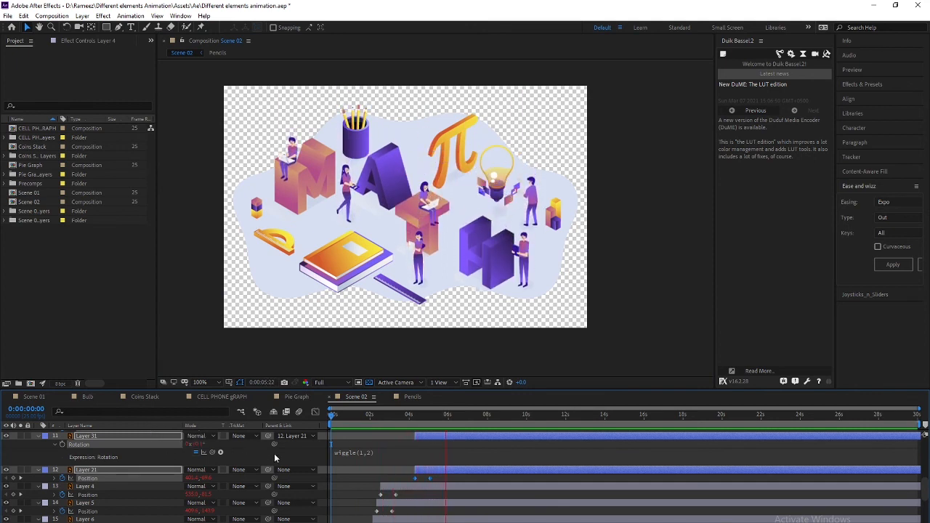
Zoom and pan over the characters from about three seconds to review the motion
drag(440, 414, 413, 415)
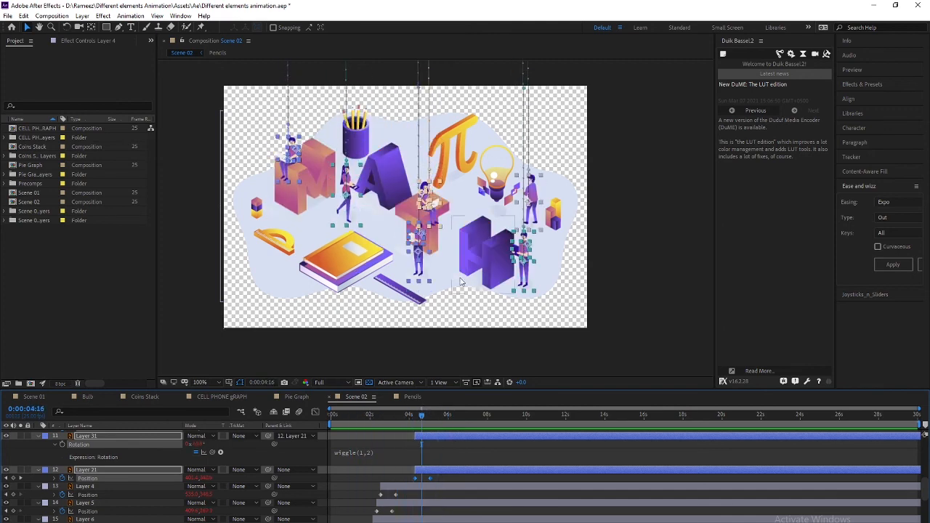
scroll(436, 218, up, 4)
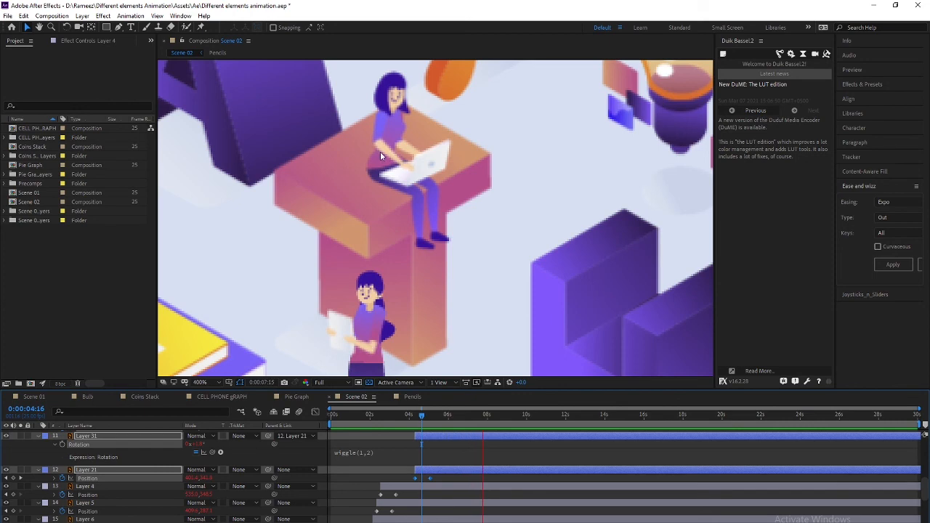
drag(463, 229, 124, 141)
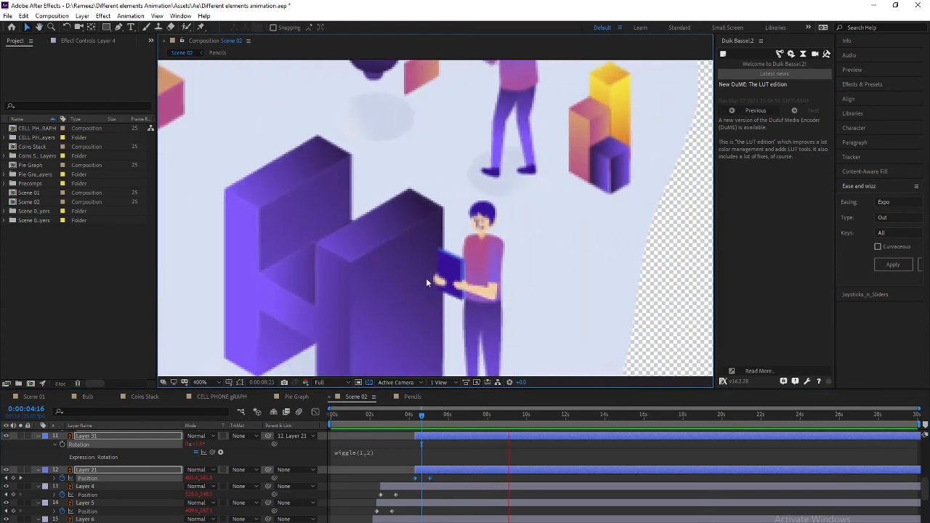
scroll(378, 284, down, 2)
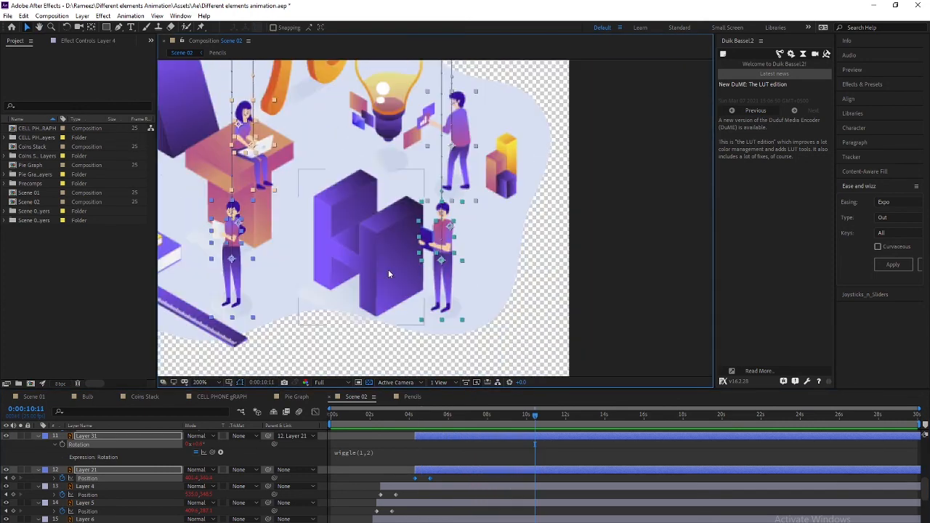
key(space)
scroll(446, 276, down, 4)
drag(367, 255, 414, 283)
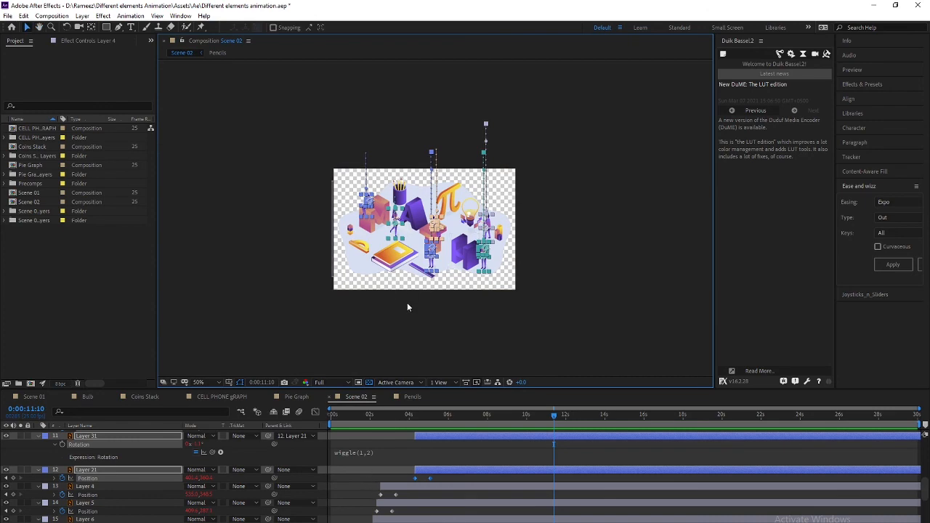
scroll(407, 303, up, 2)
scroll(378, 309, down, 1)
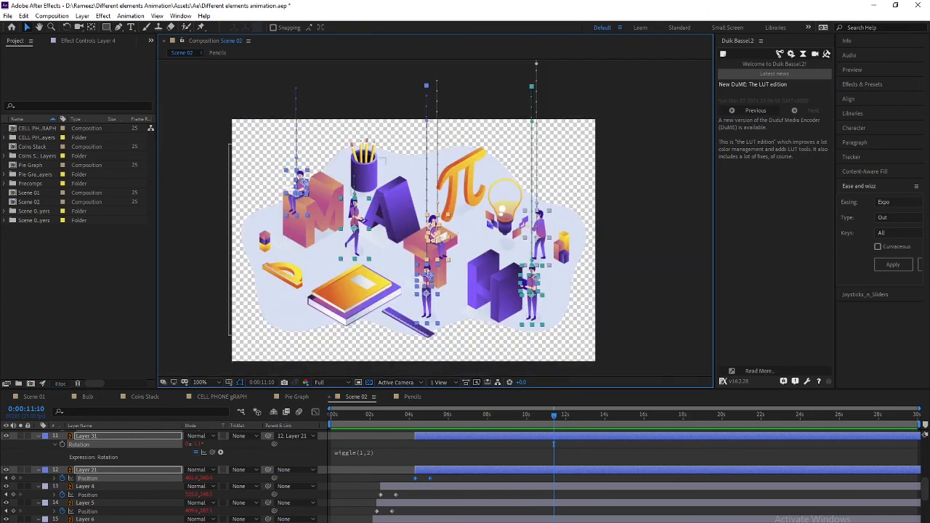